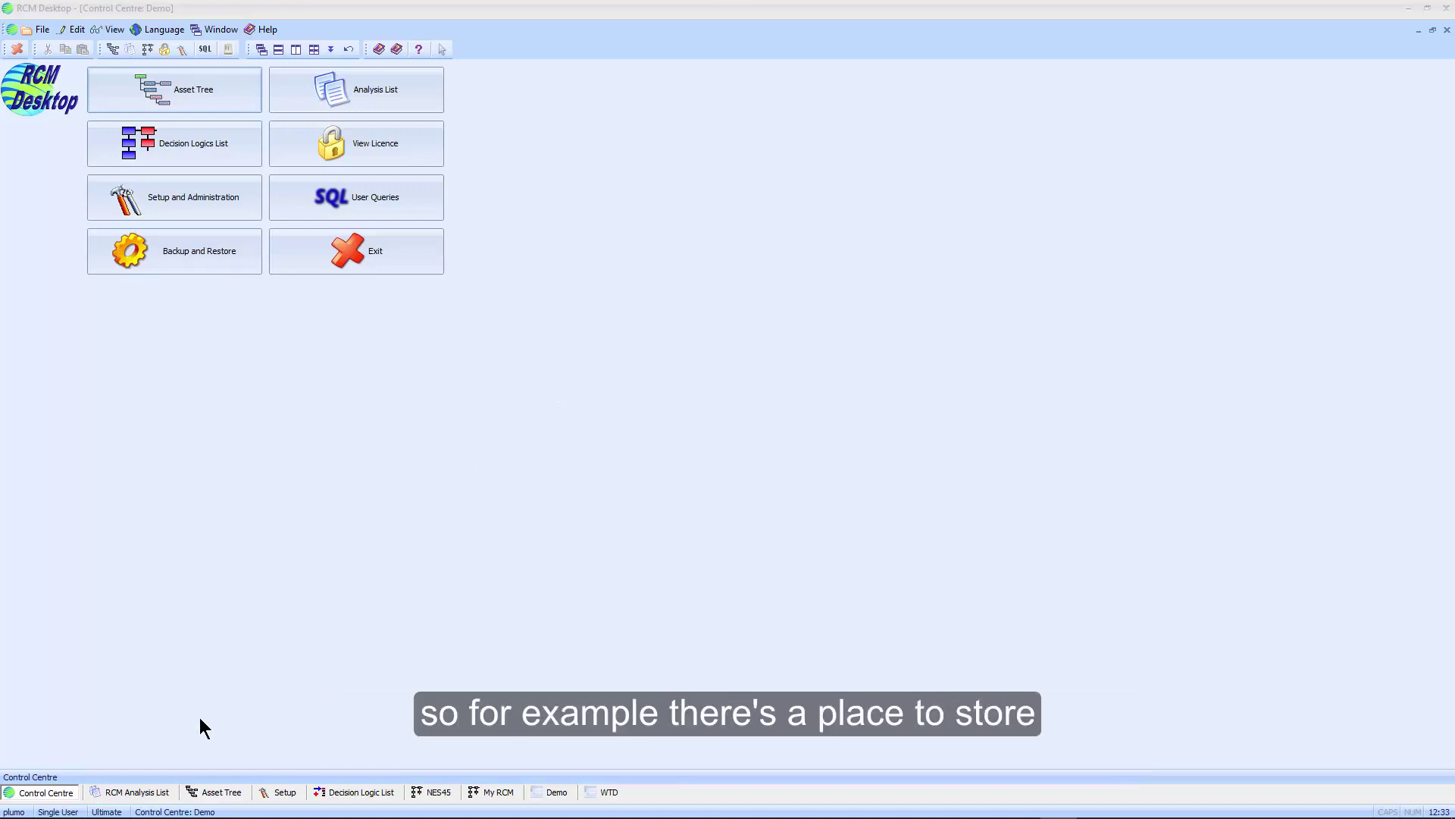
Review the RCM analysis list and the RCM analyses that can be associated with the Watertight Doors asset in the asset tree.
left_click(133, 792)
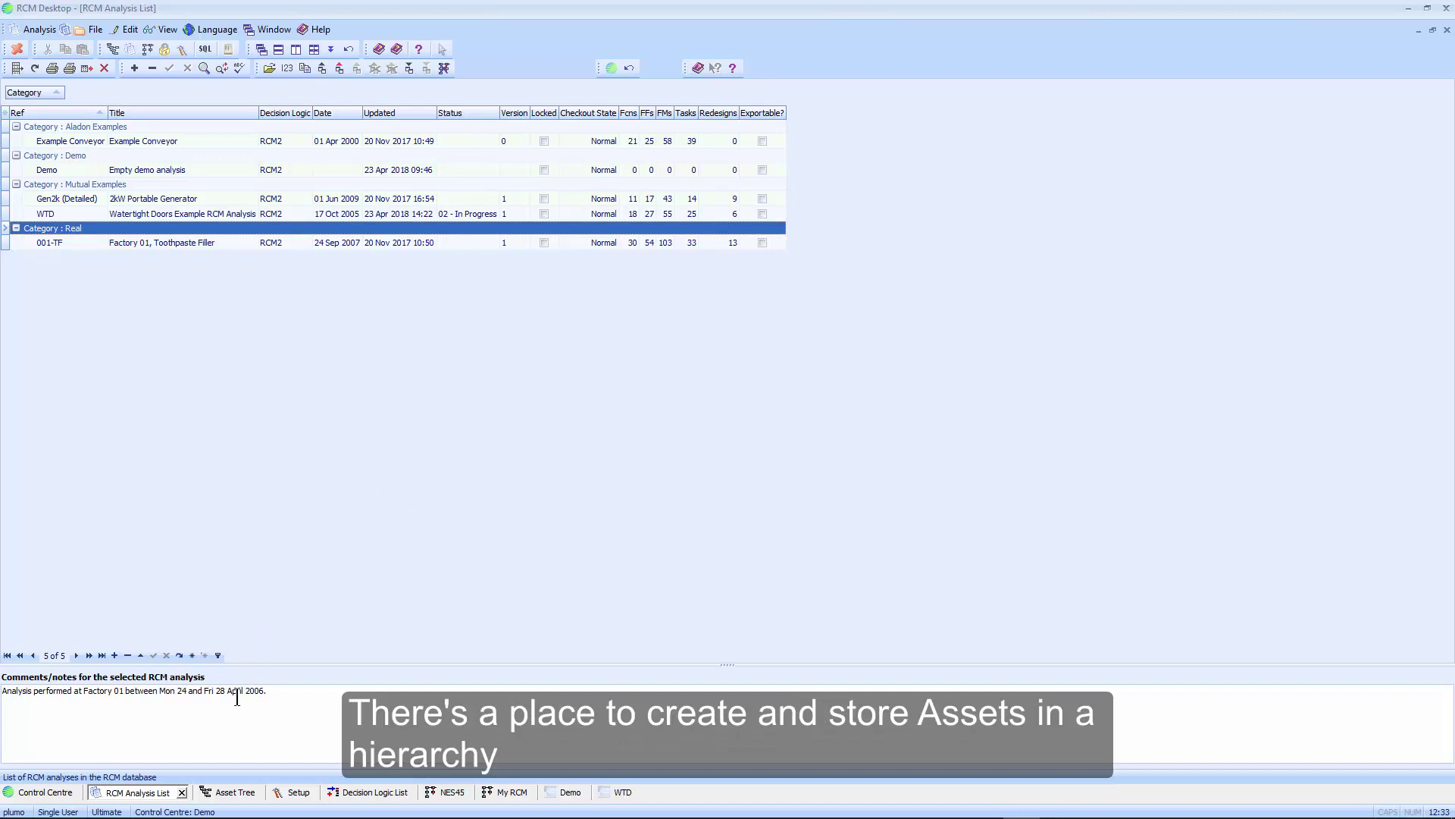
left_click(235, 792)
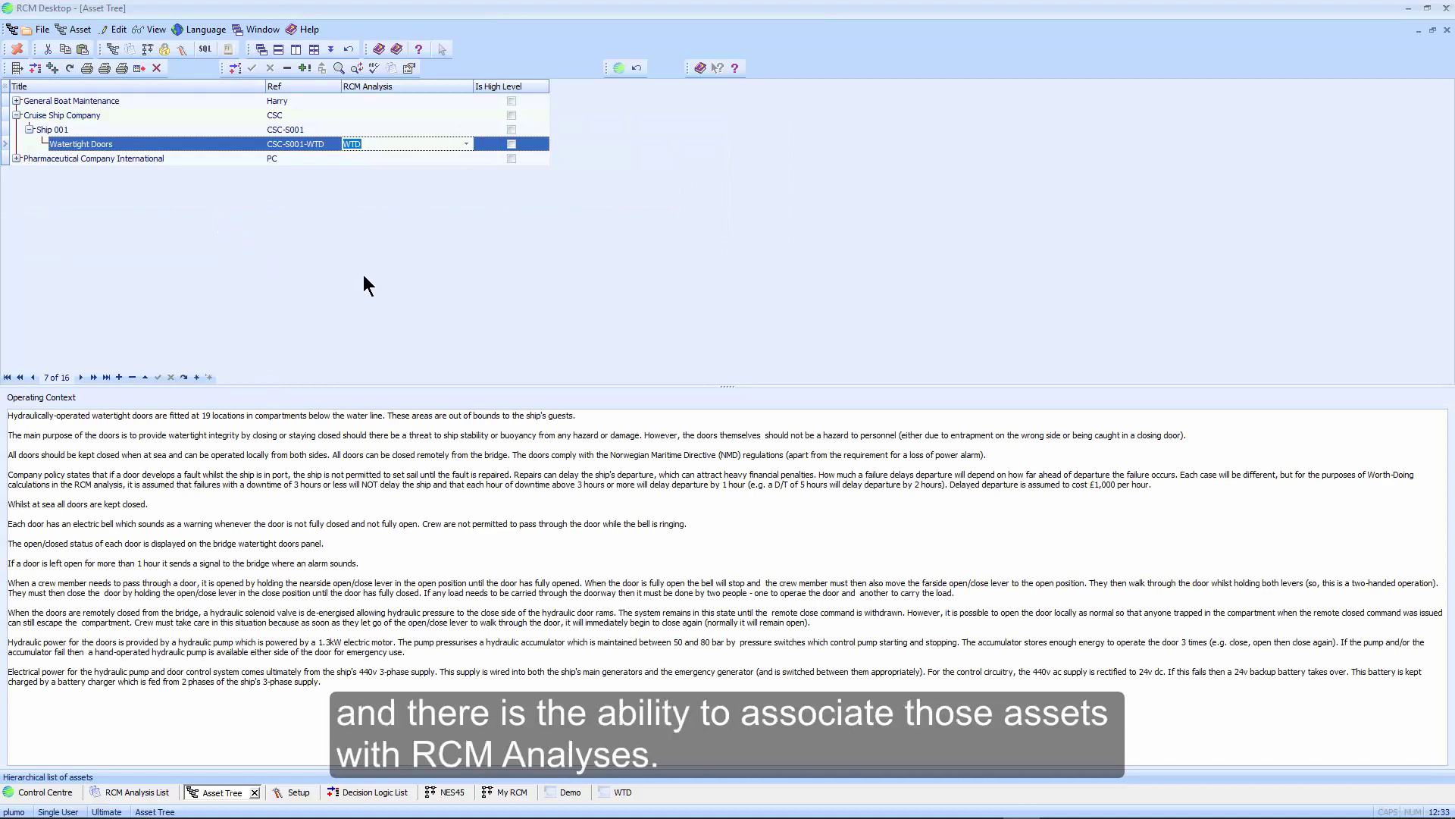
left_click(466, 144)
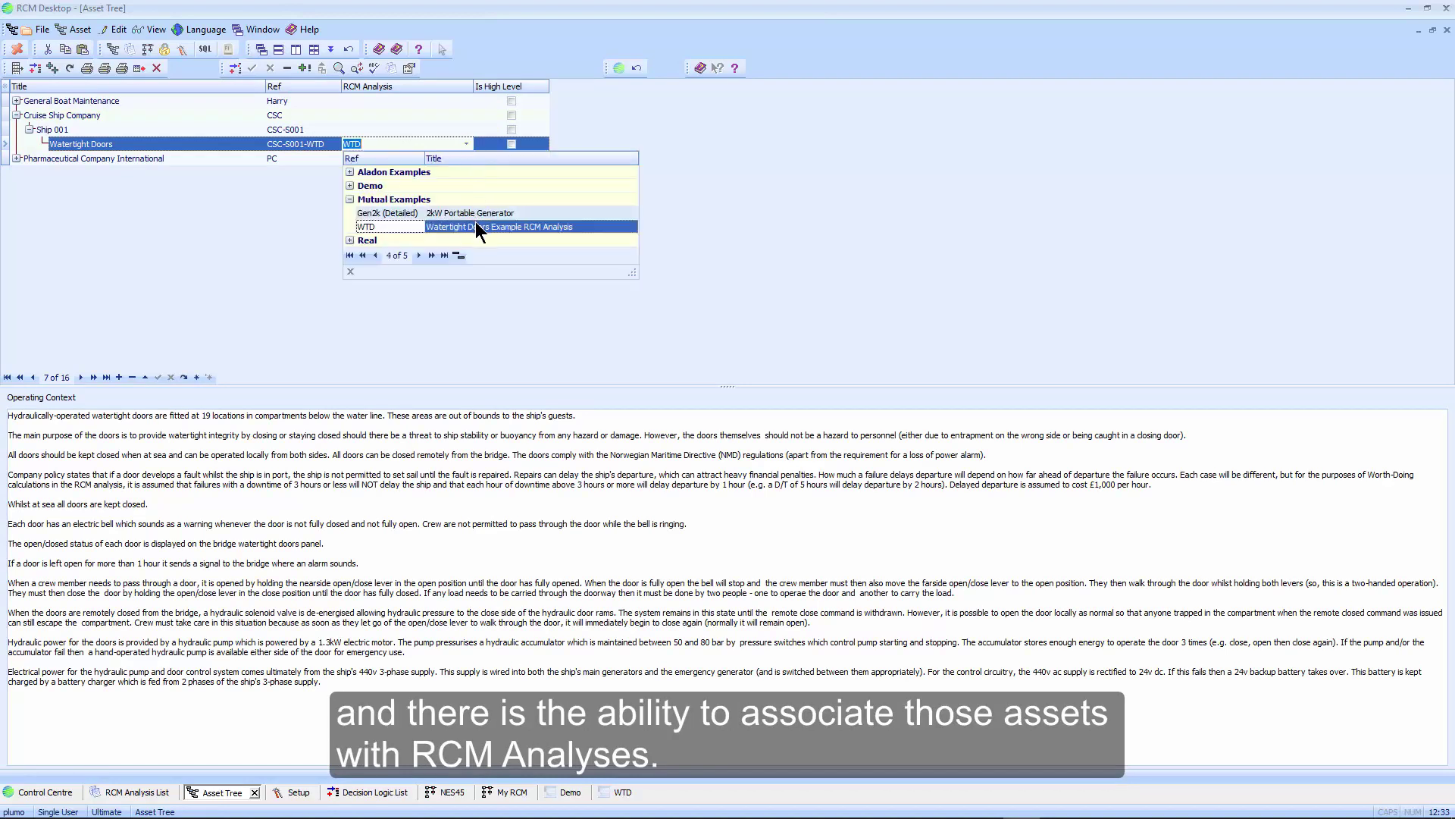
left_click(474, 322)
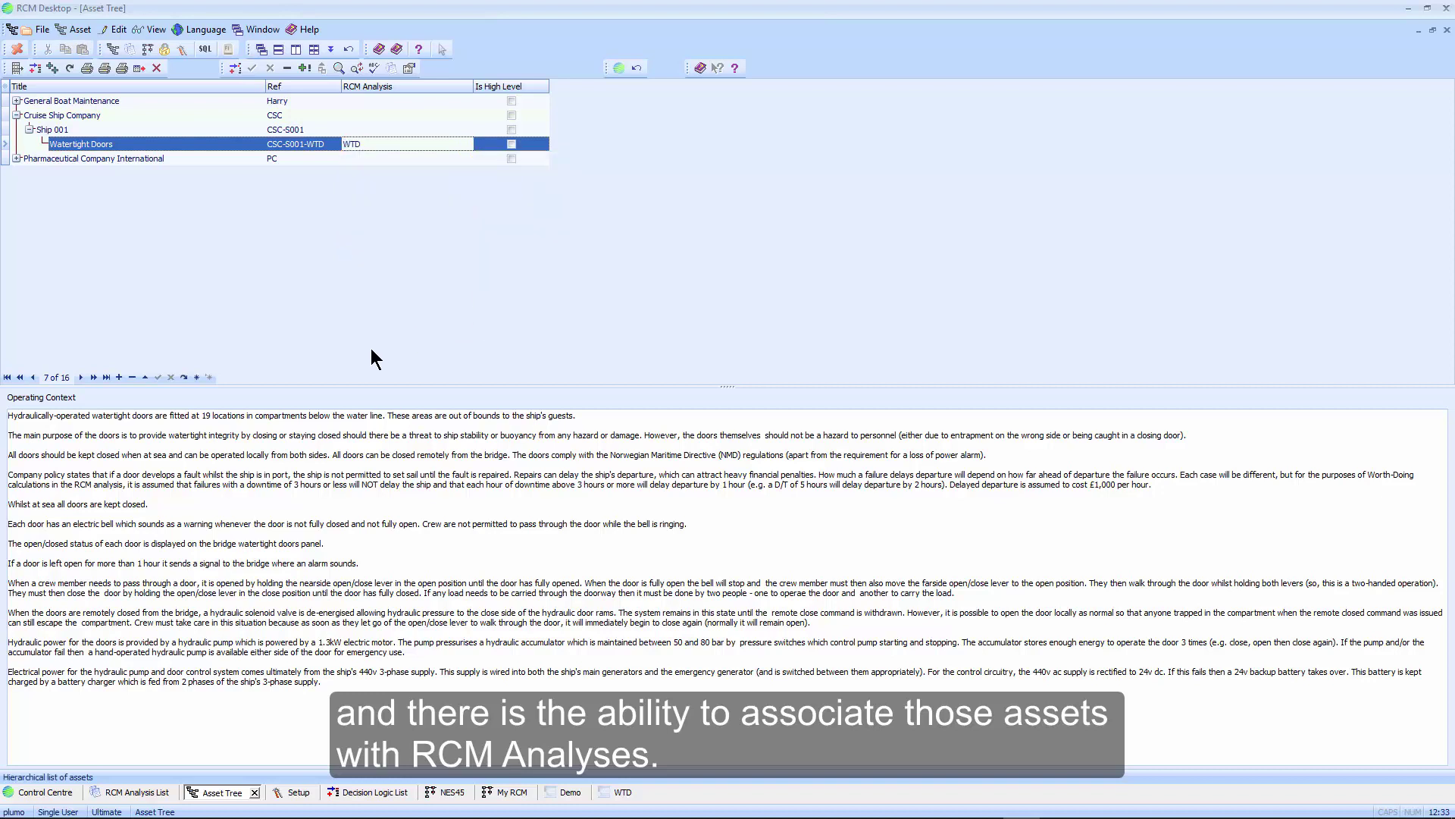
Review the setup lookup tables for skills, equipment states and redesign types, and the criticality matrix.
left_click(286, 791)
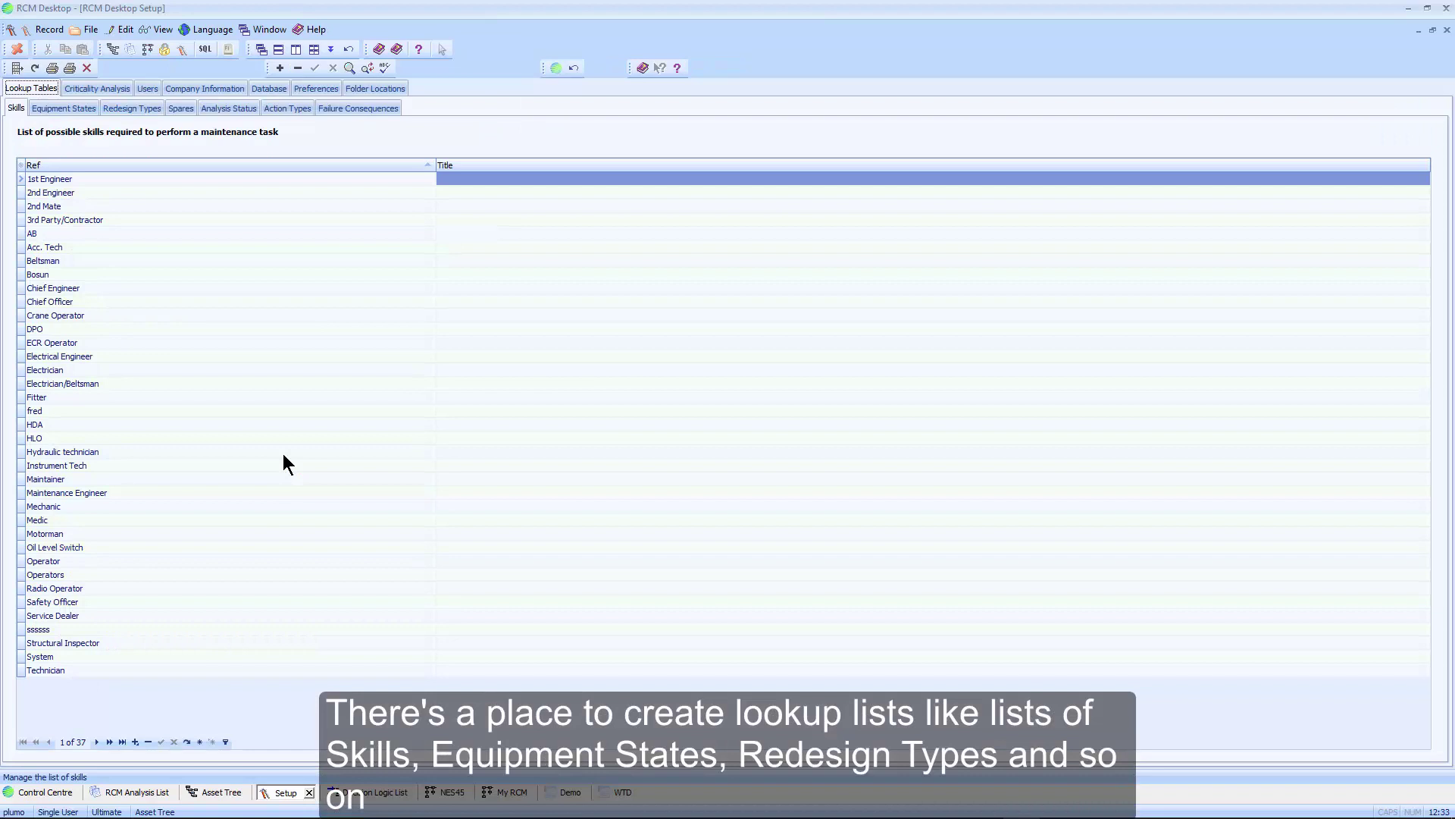
left_click(73, 112)
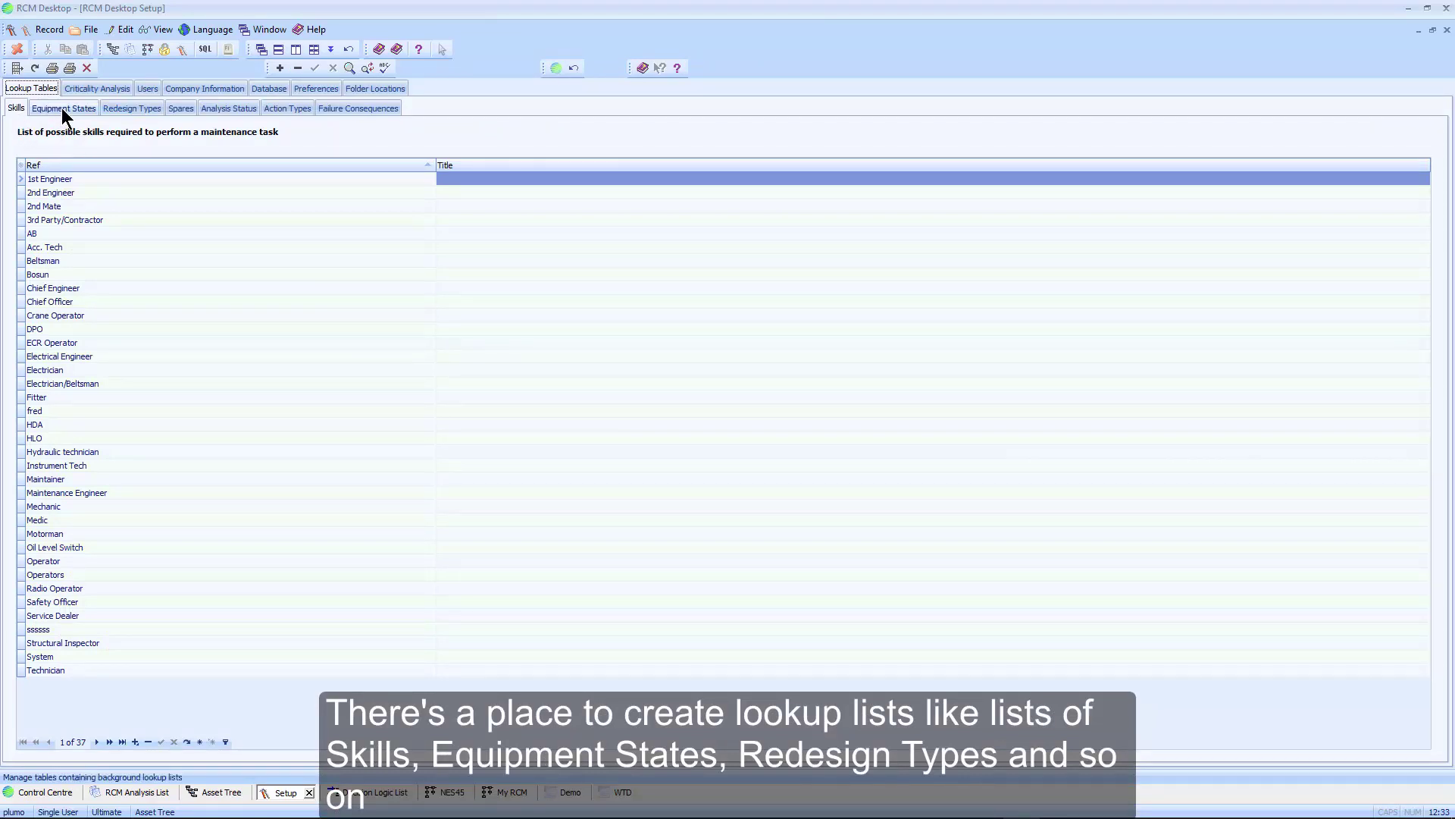
left_click(133, 108)
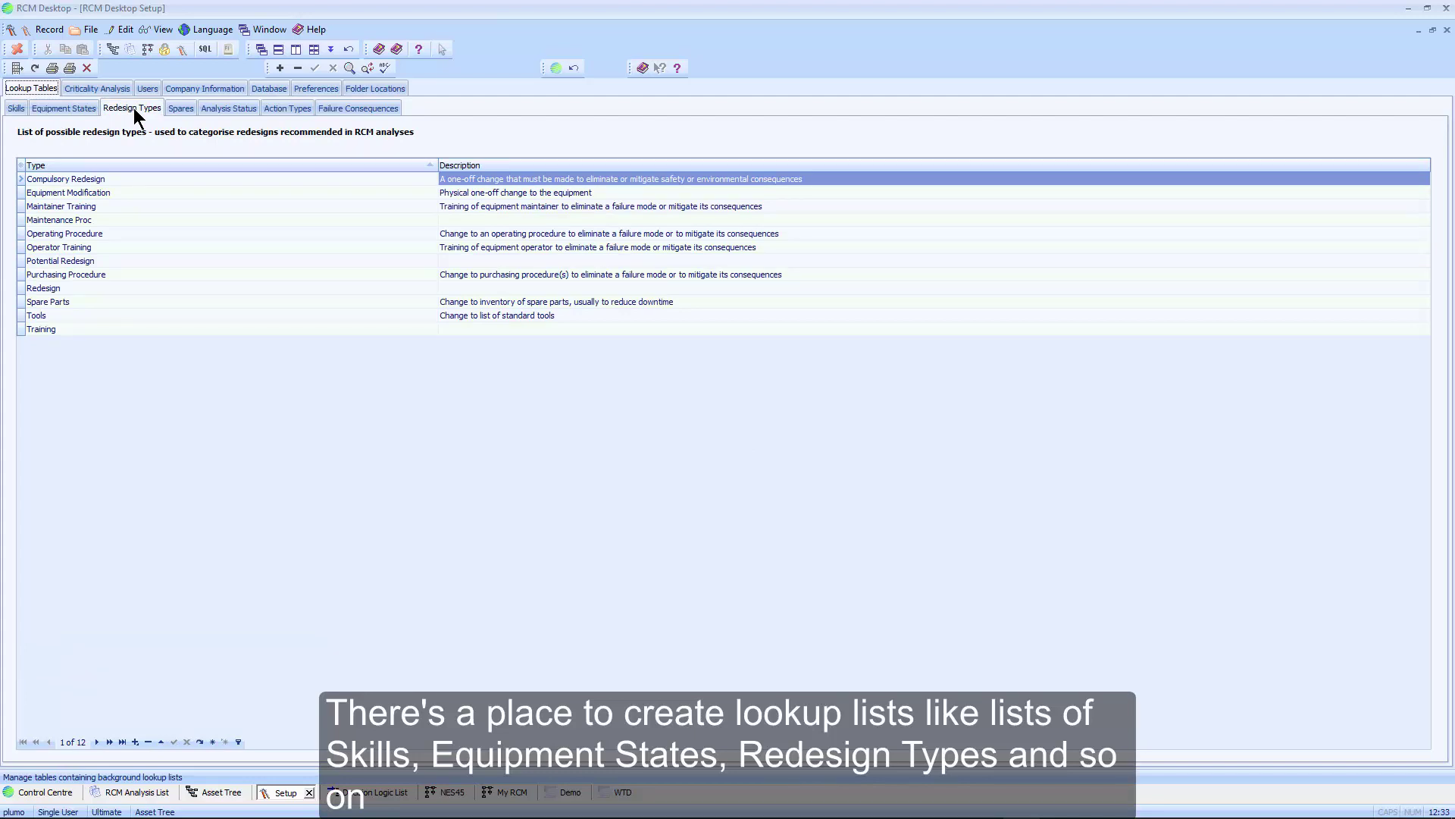
left_click(97, 87)
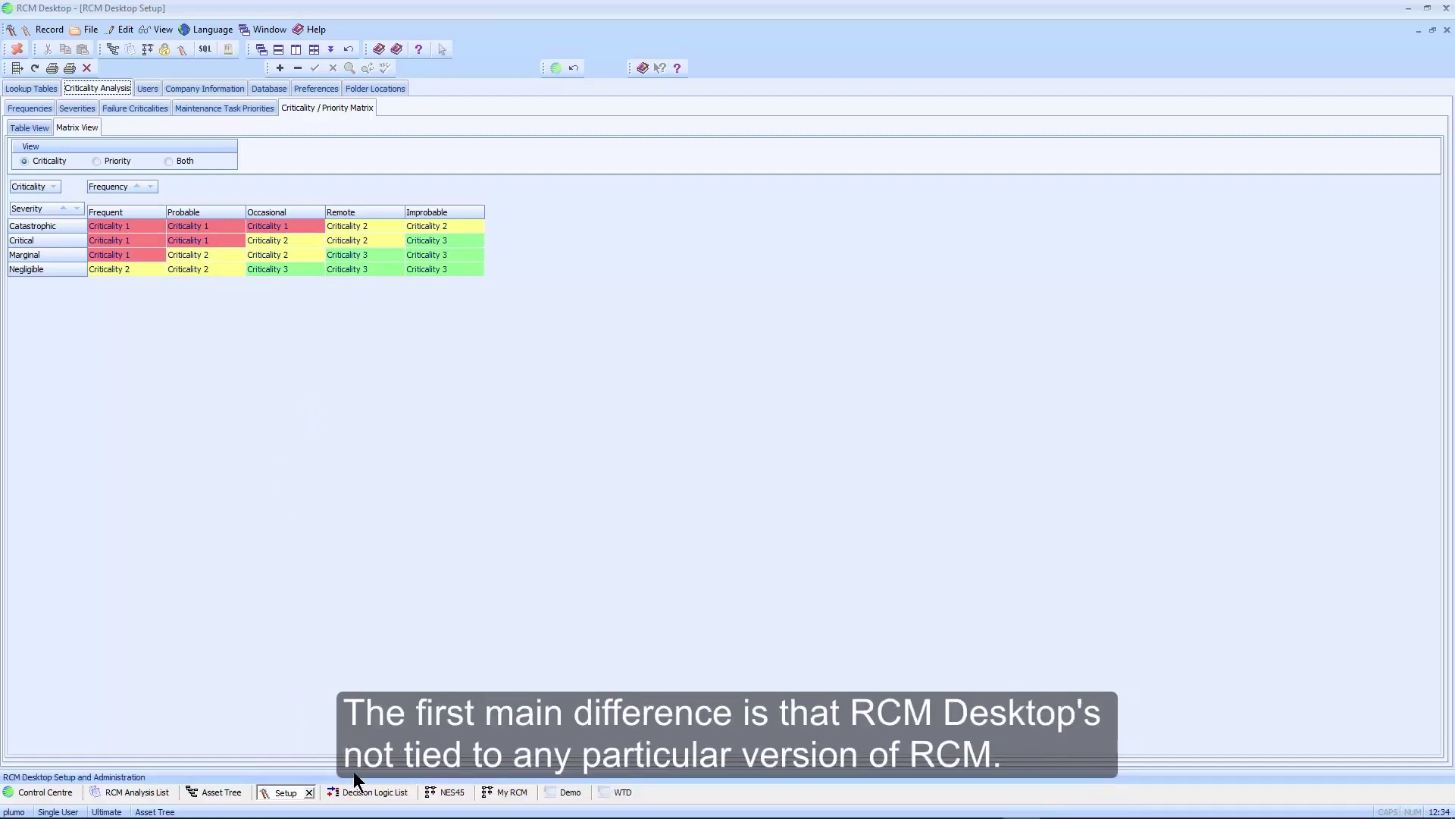
Examine the decision logic list, the My RCM diagram and the whole NES45 decision diagram.
left_click(353, 793)
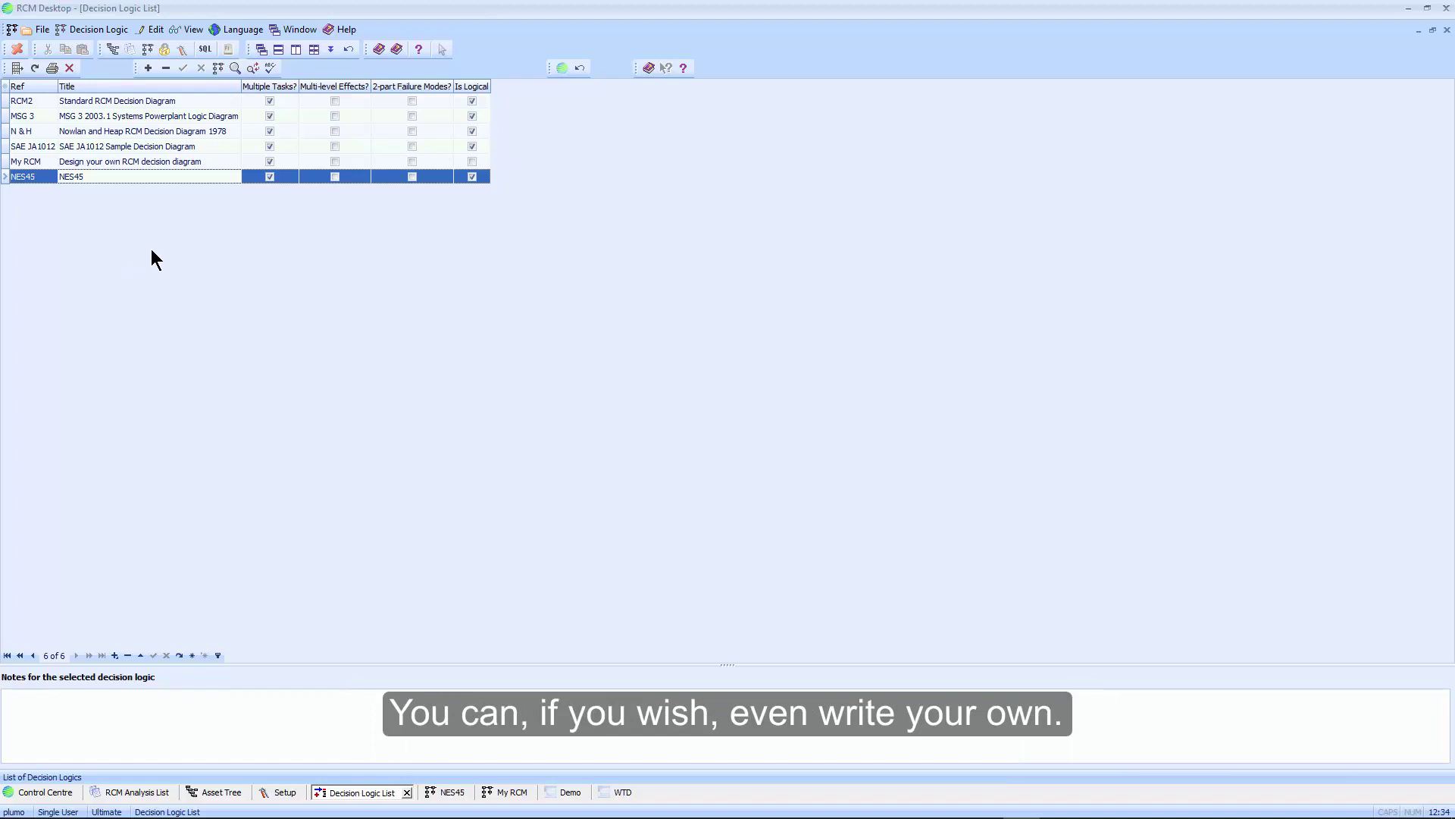
left_click(499, 792)
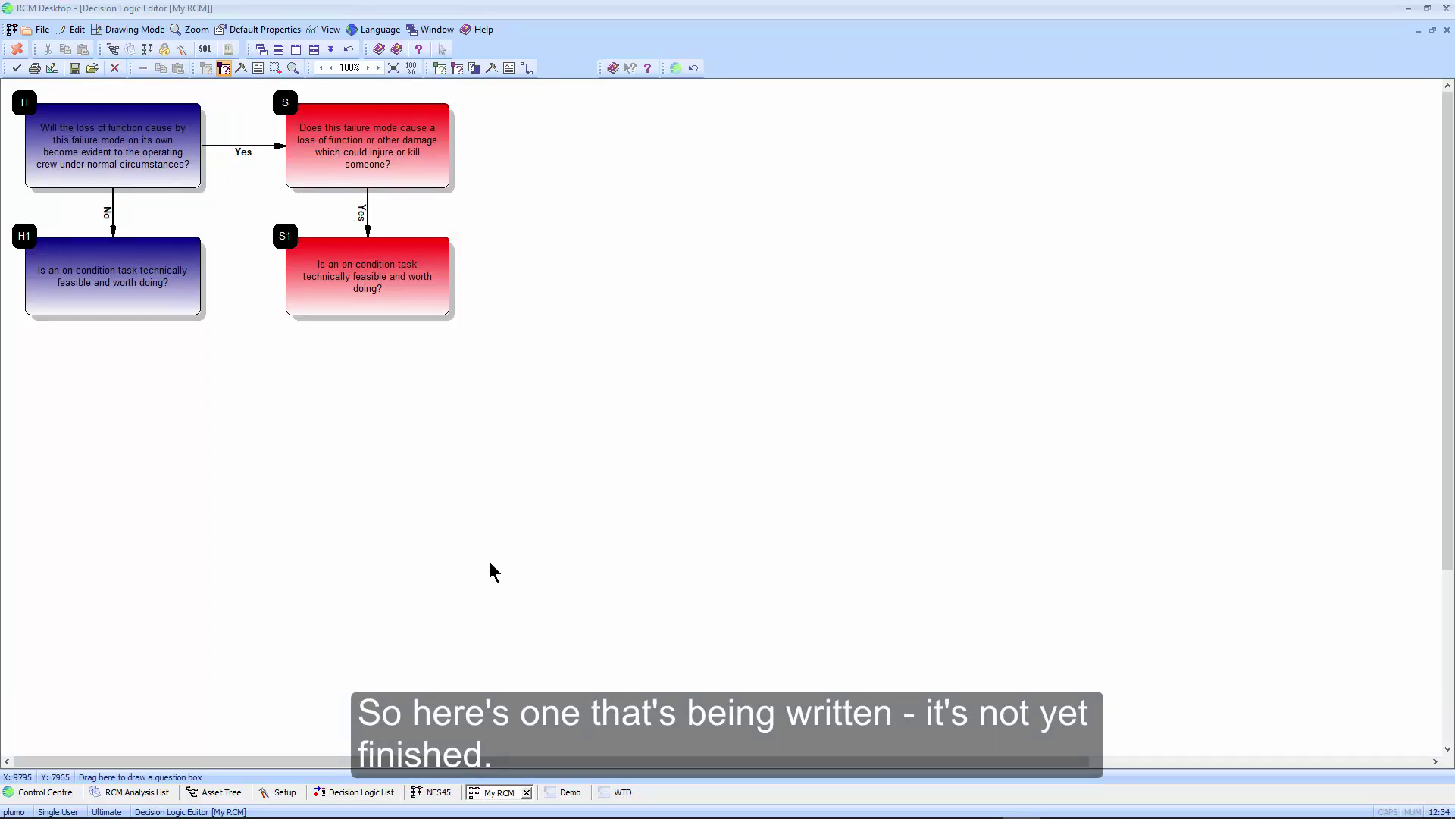
left_click(433, 792)
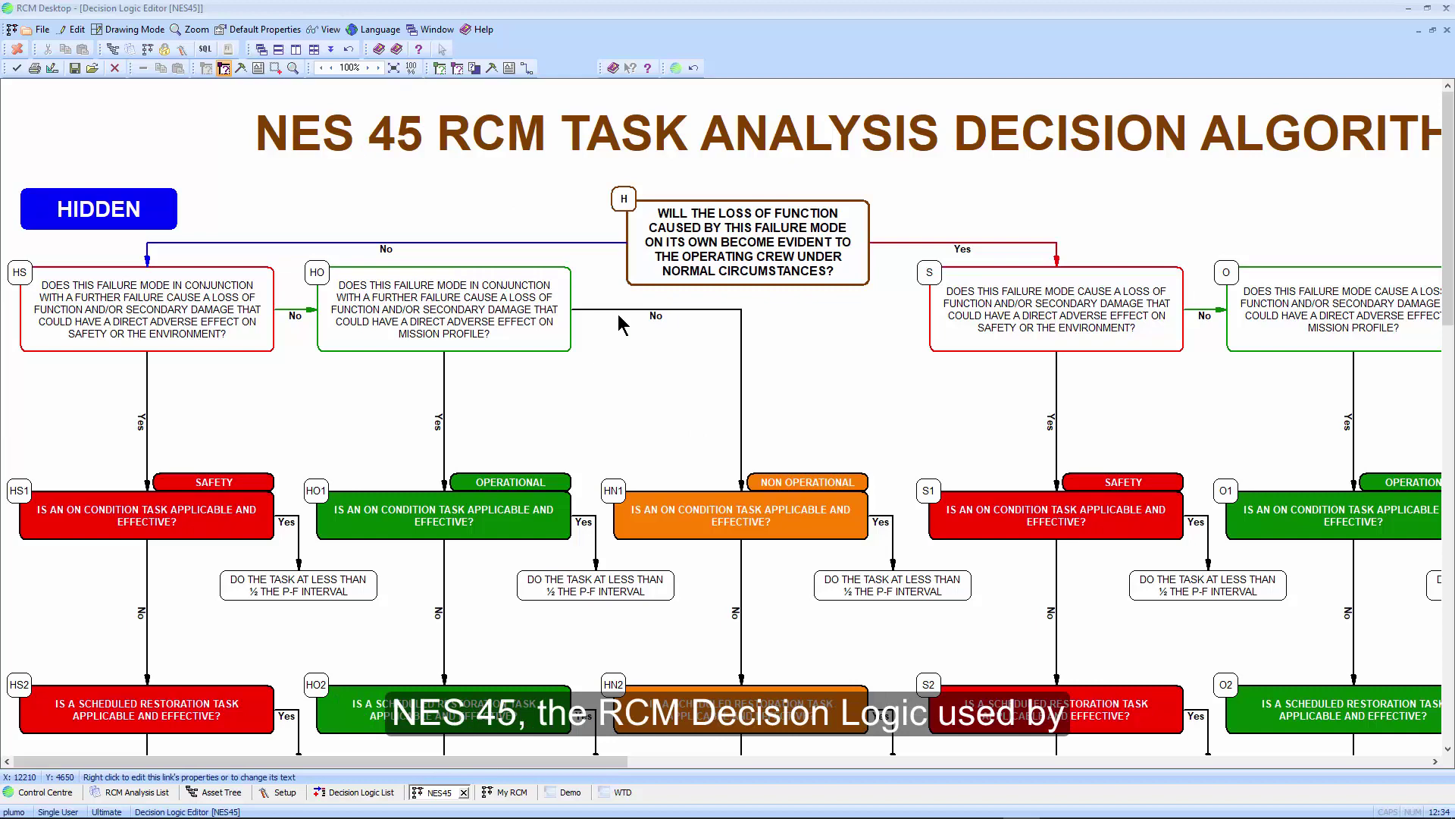
left_click(394, 68)
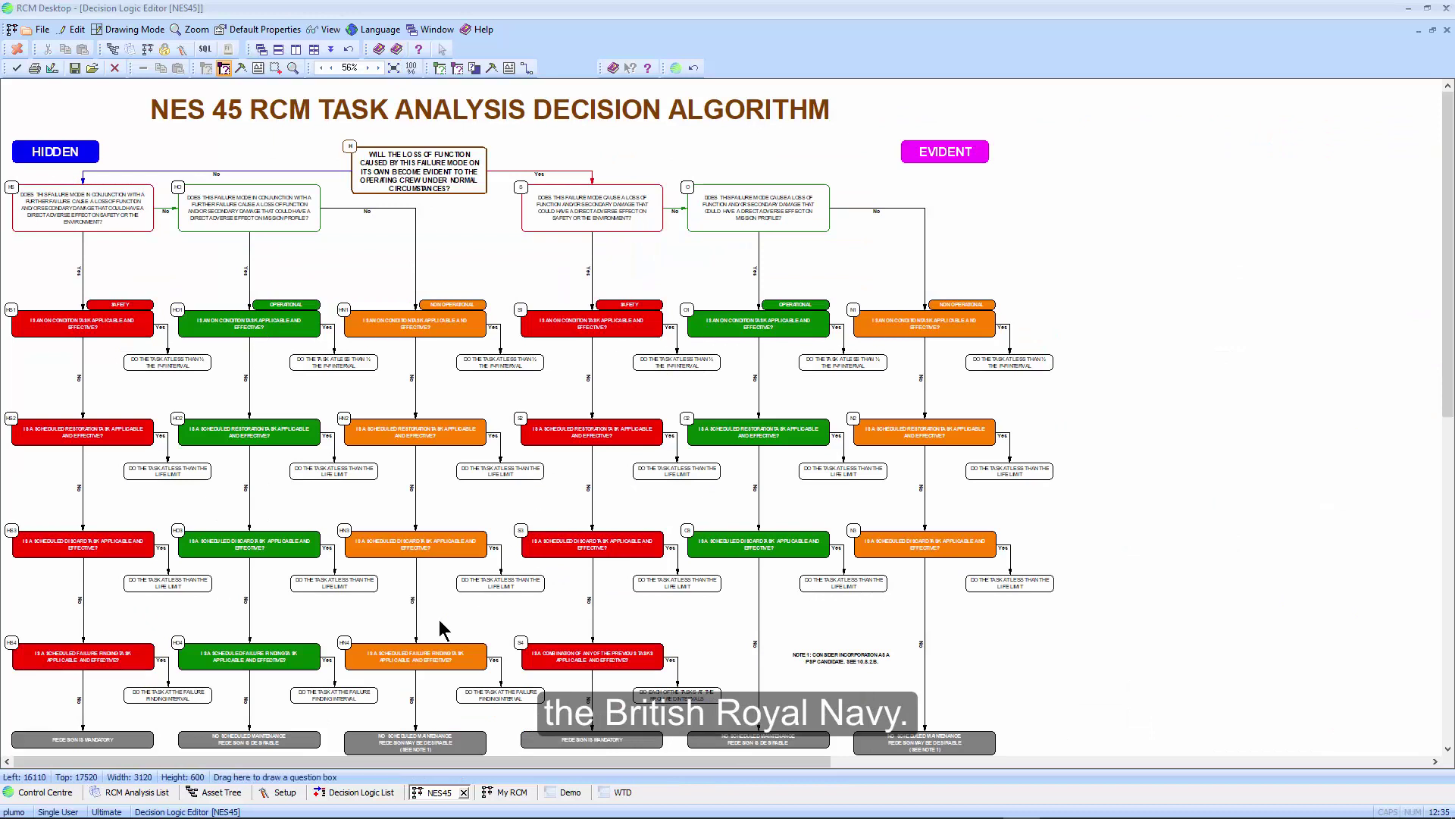
Return to the RCM analysis list and close the Decision Logic List, NES45 and My RCM windows.
left_click(136, 792)
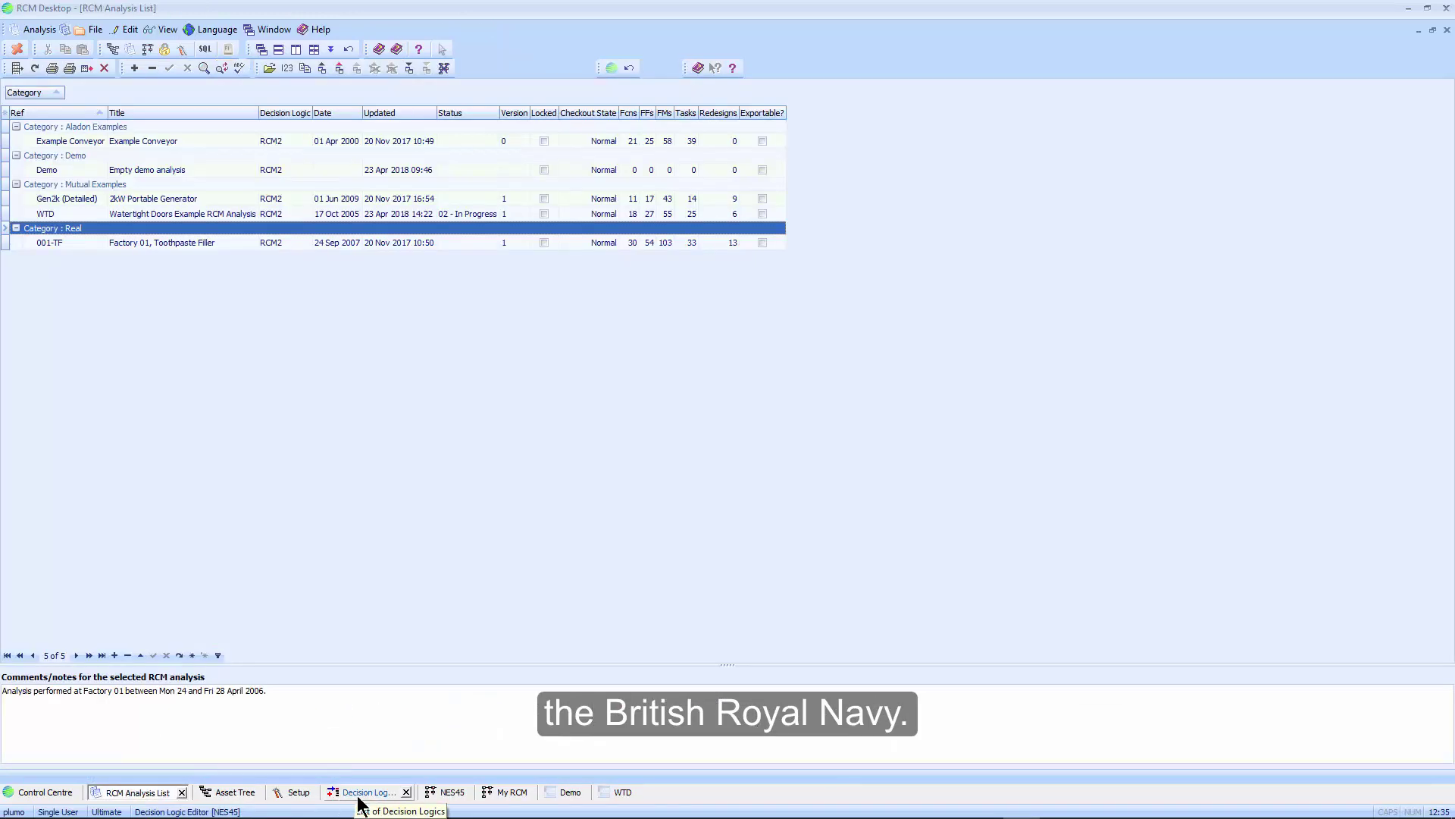
left_click(407, 792)
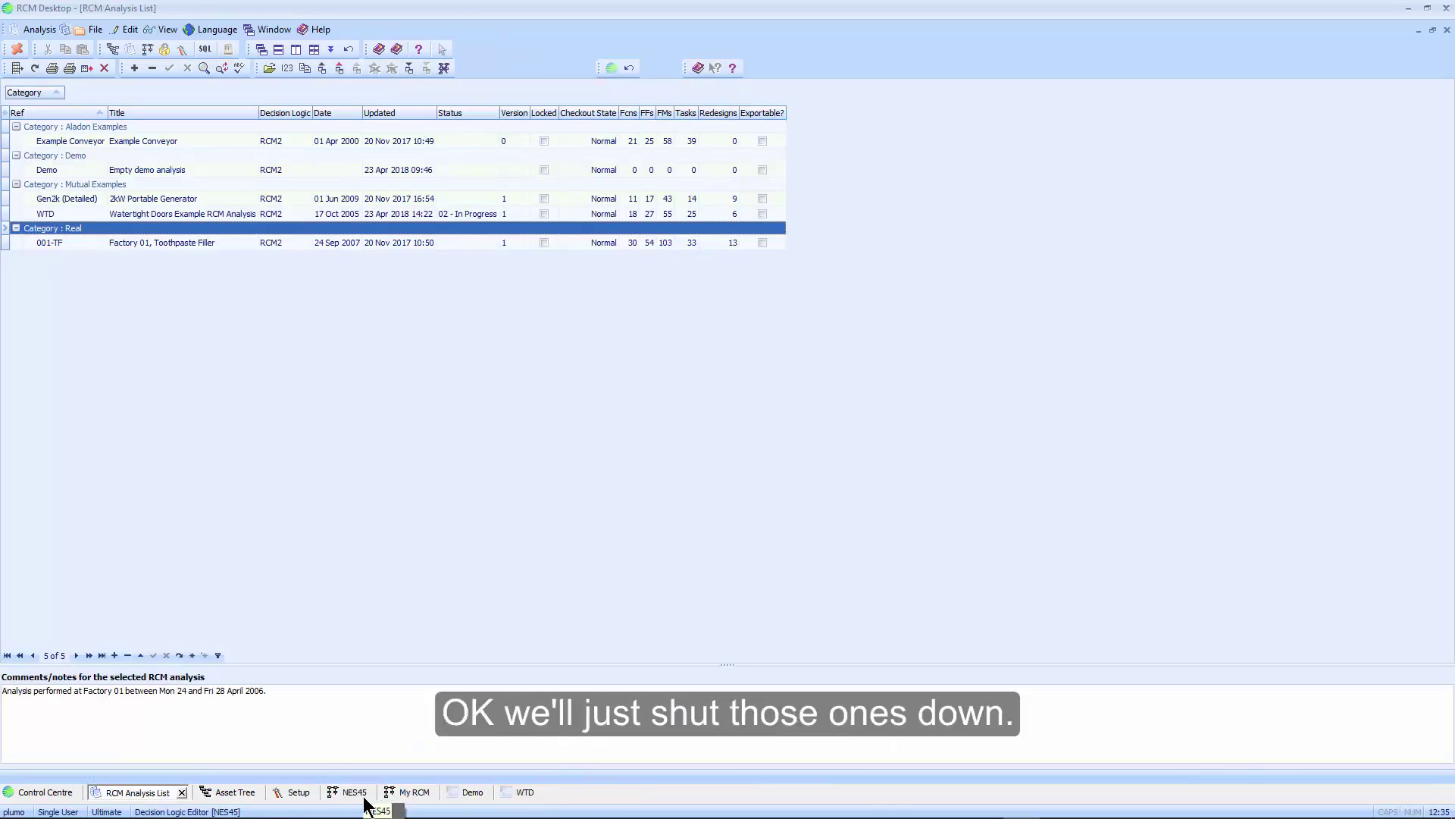
left_click(370, 793)
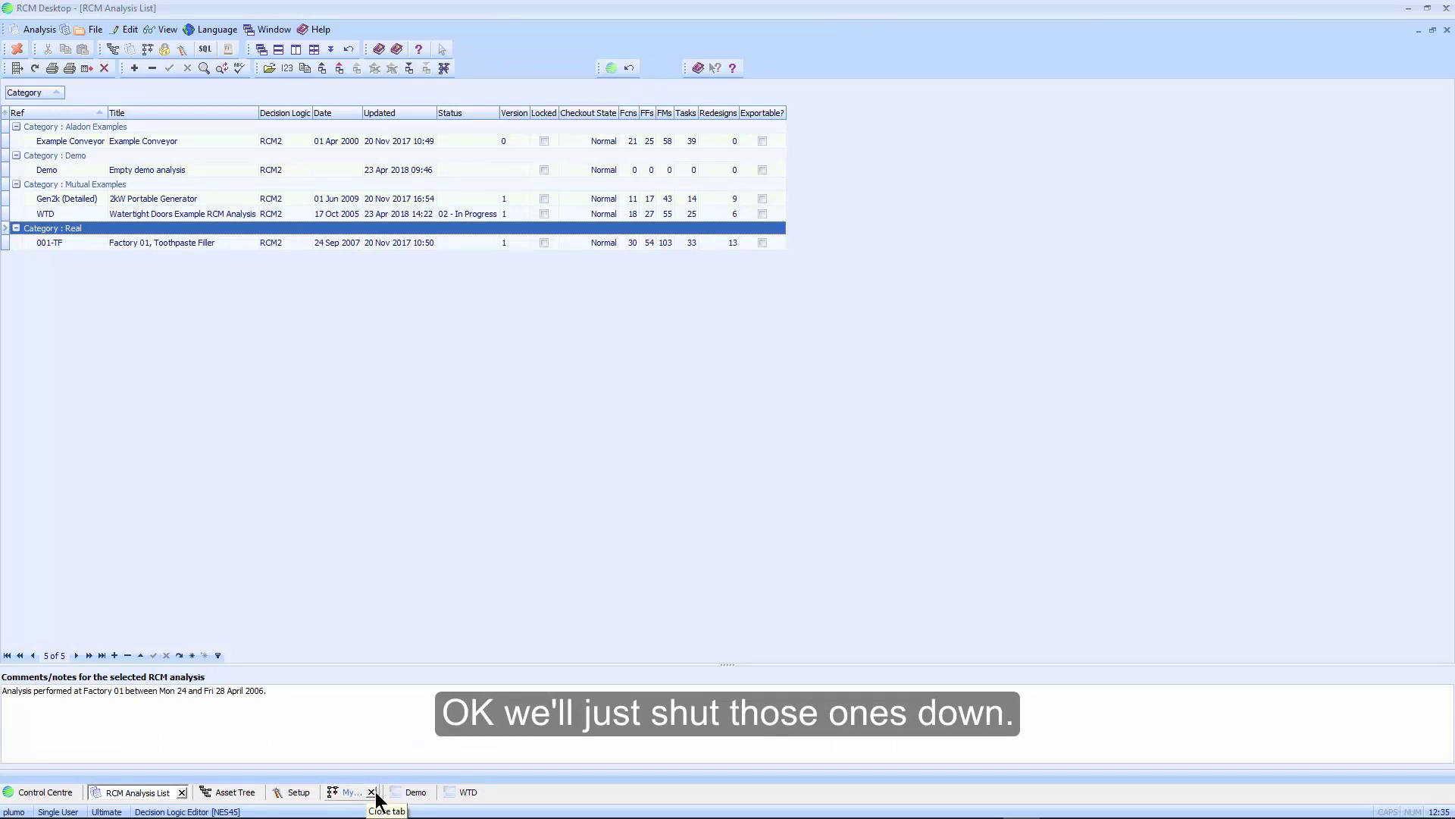
left_click(371, 792)
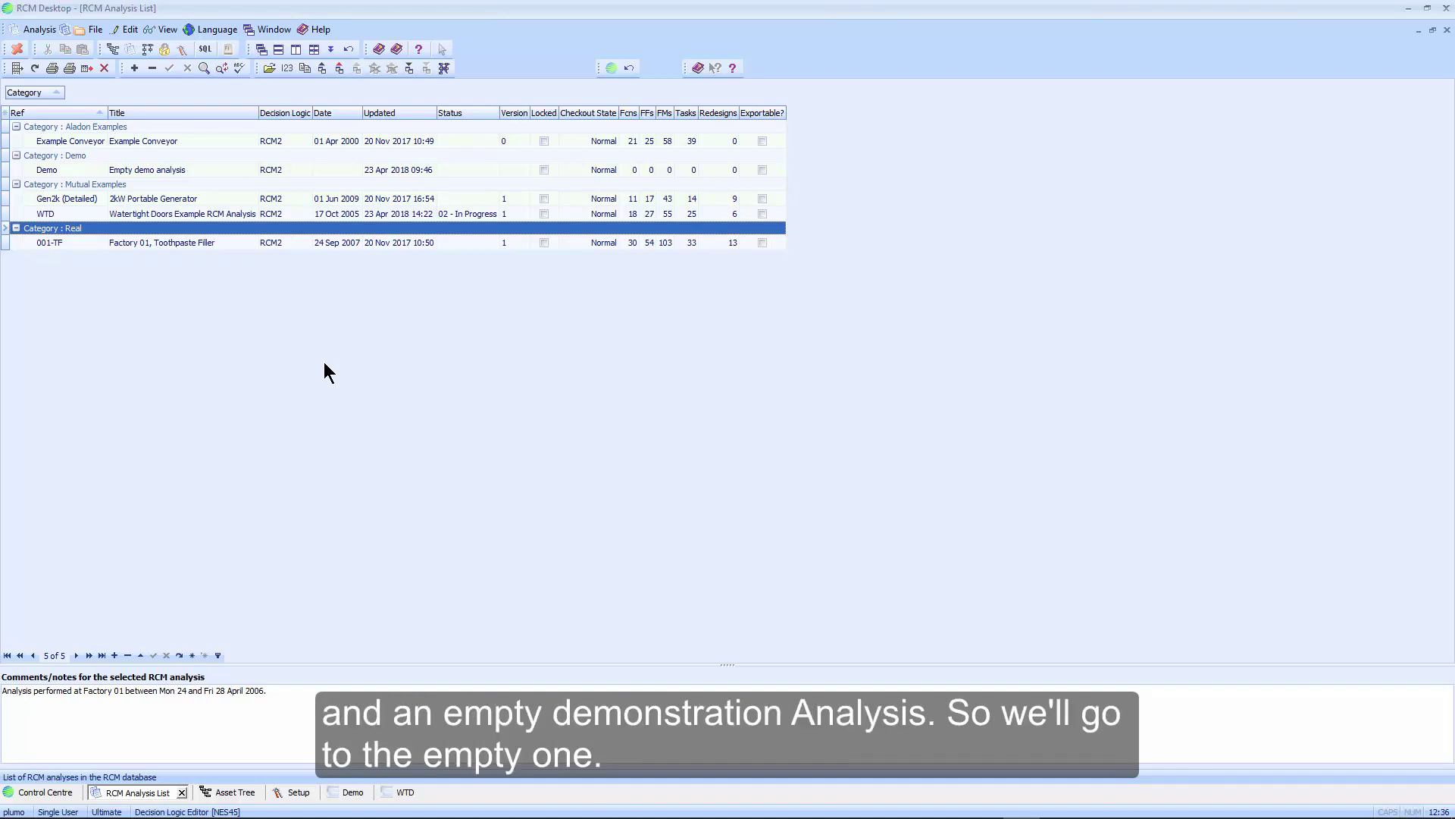
Open the empty Demo analysis and set the font size for its Facilitate view to 12.
double_click(191, 170)
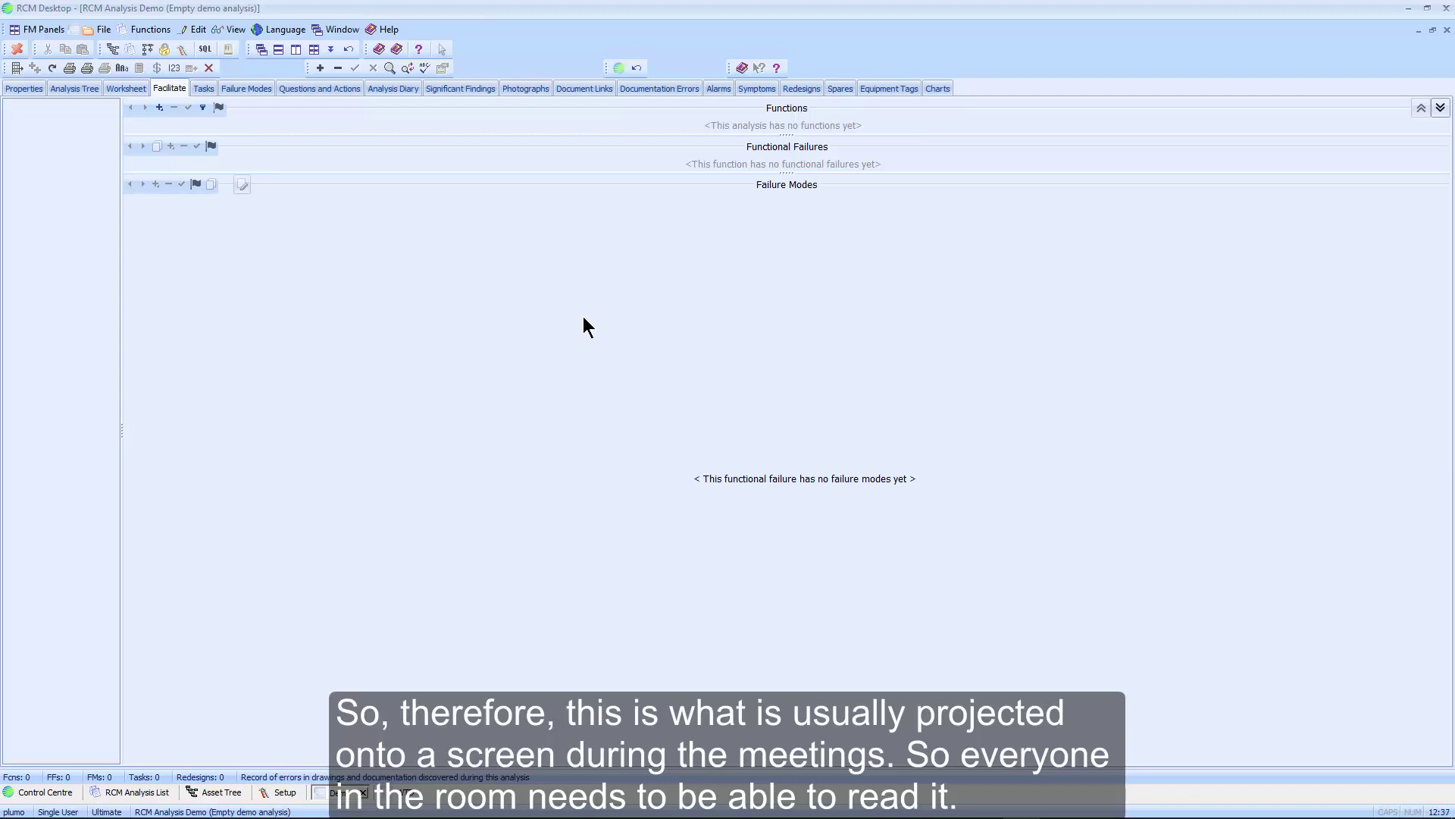
left_click(122, 68)
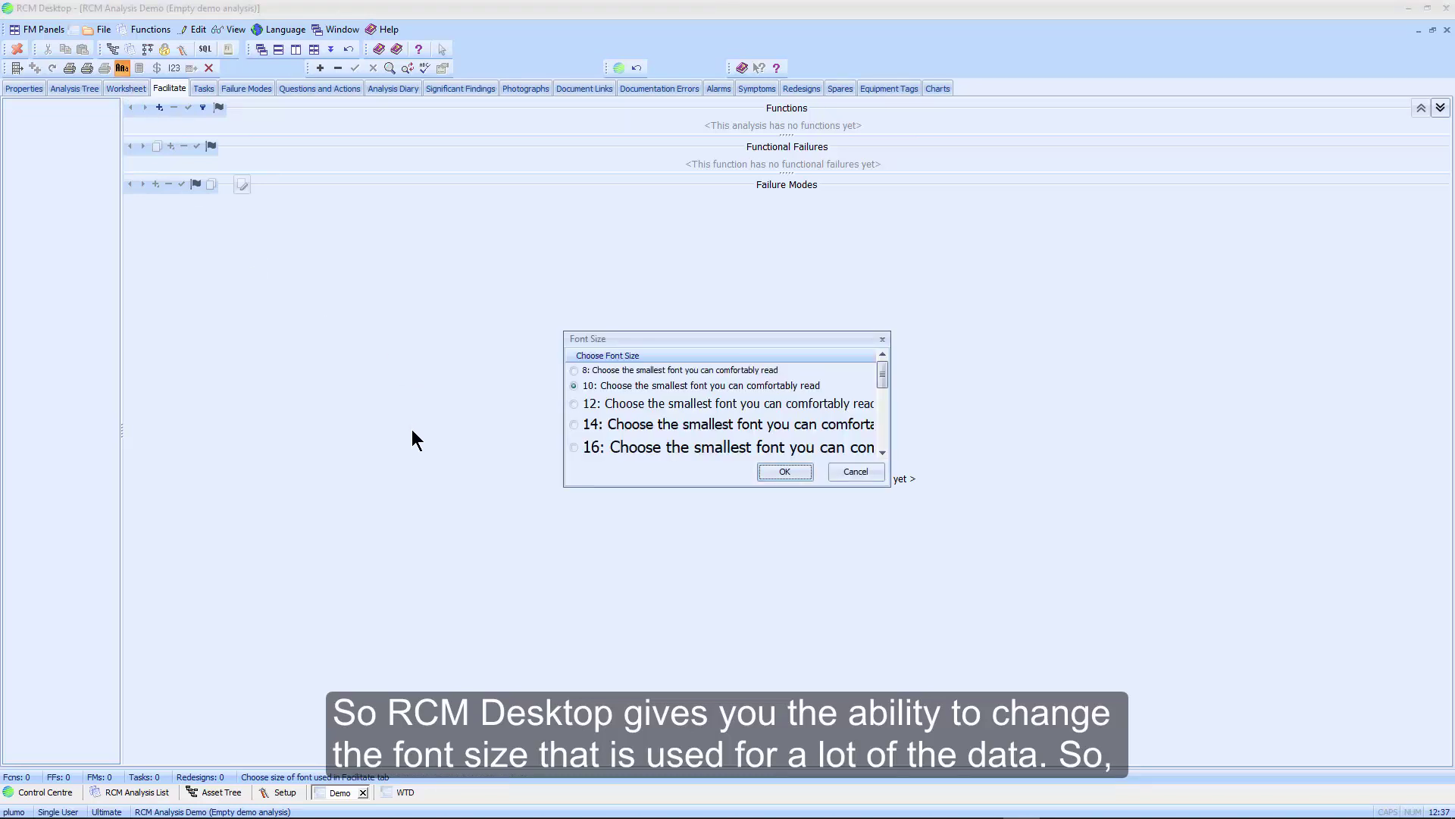
left_click(574, 404)
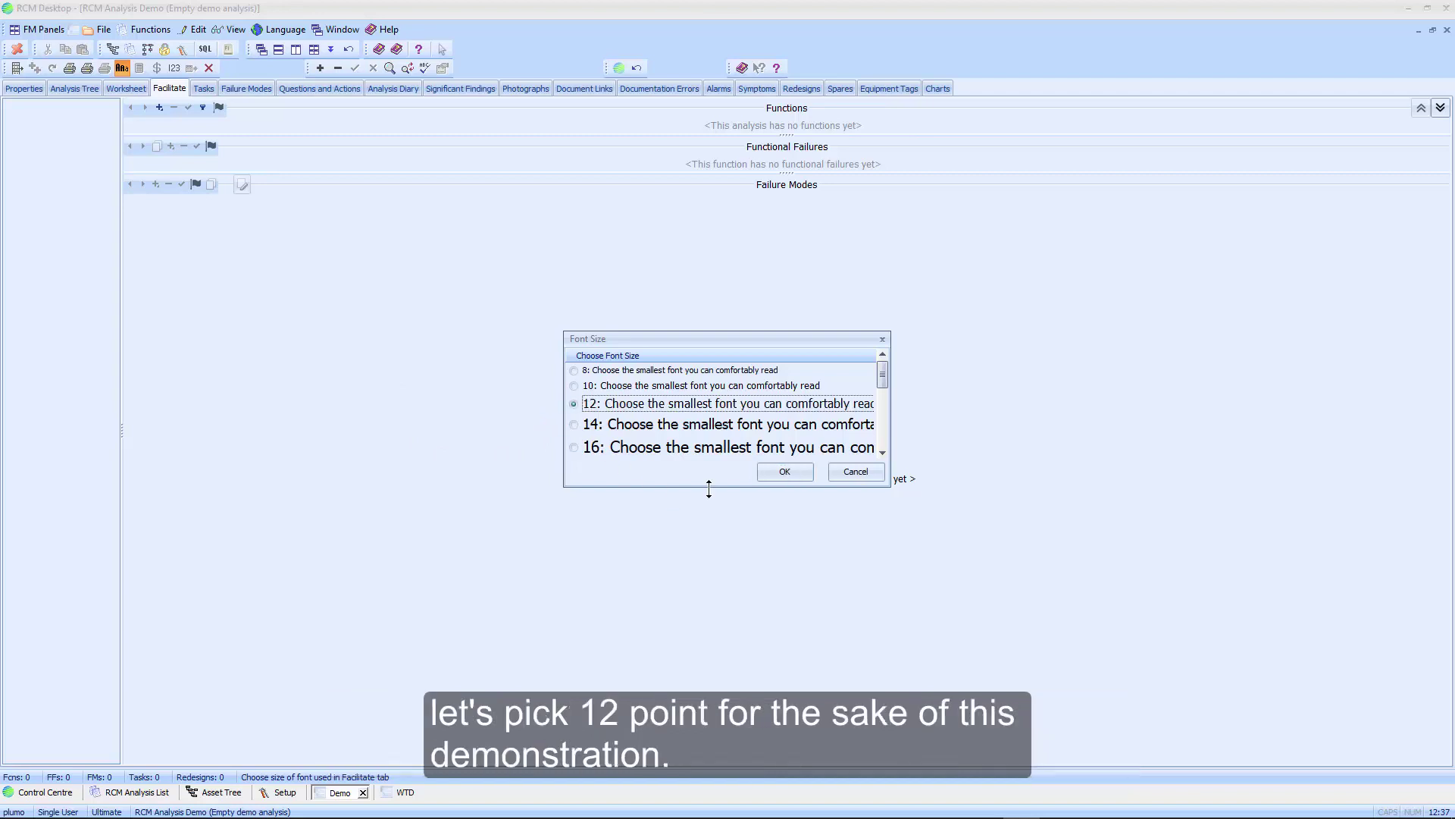
left_click(784, 471)
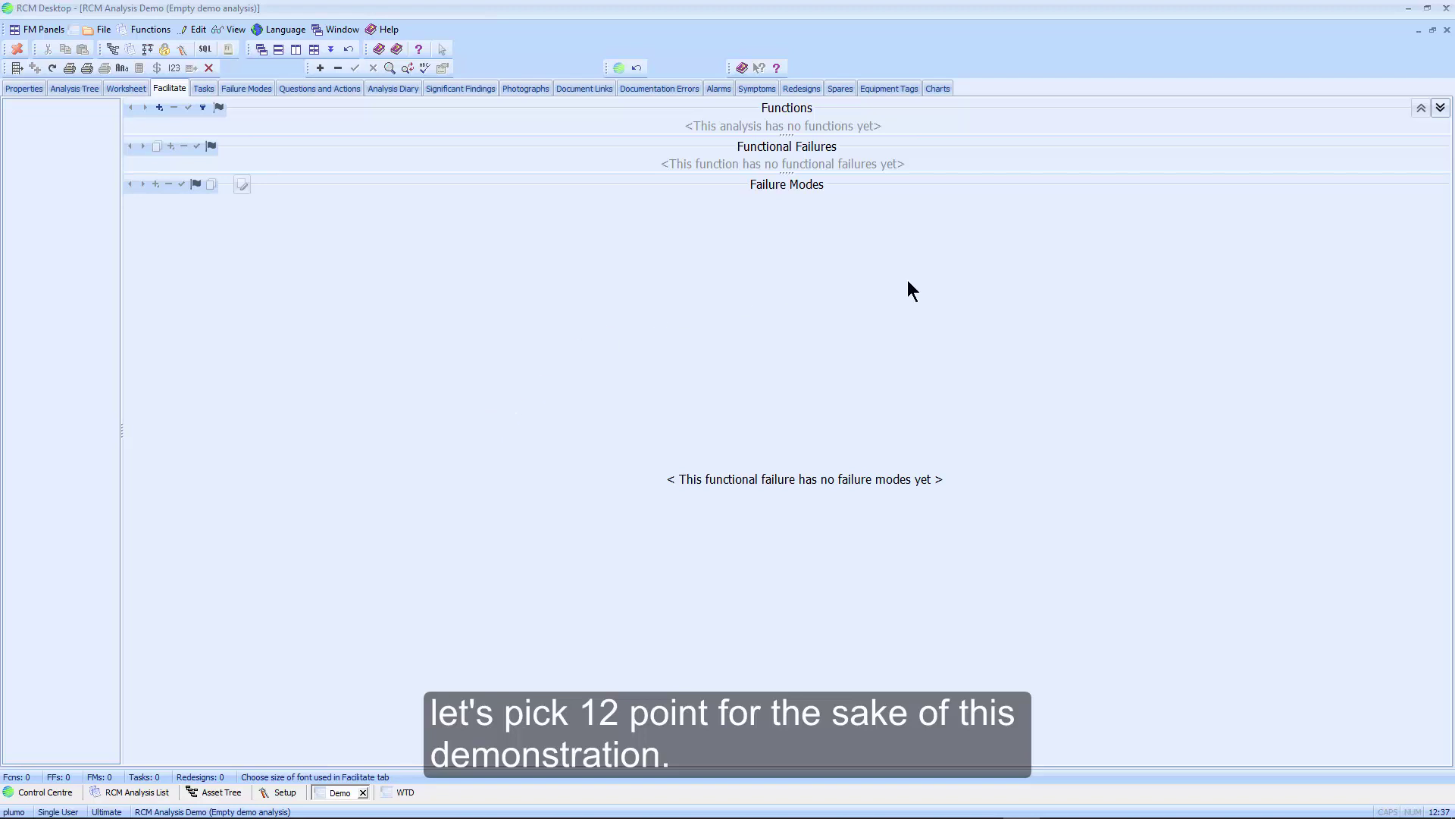
Expand the Functions list and add Function 1, "To enable door to be opened or closed locally within 20 - 40 Seconds.".
left_click(1439, 110)
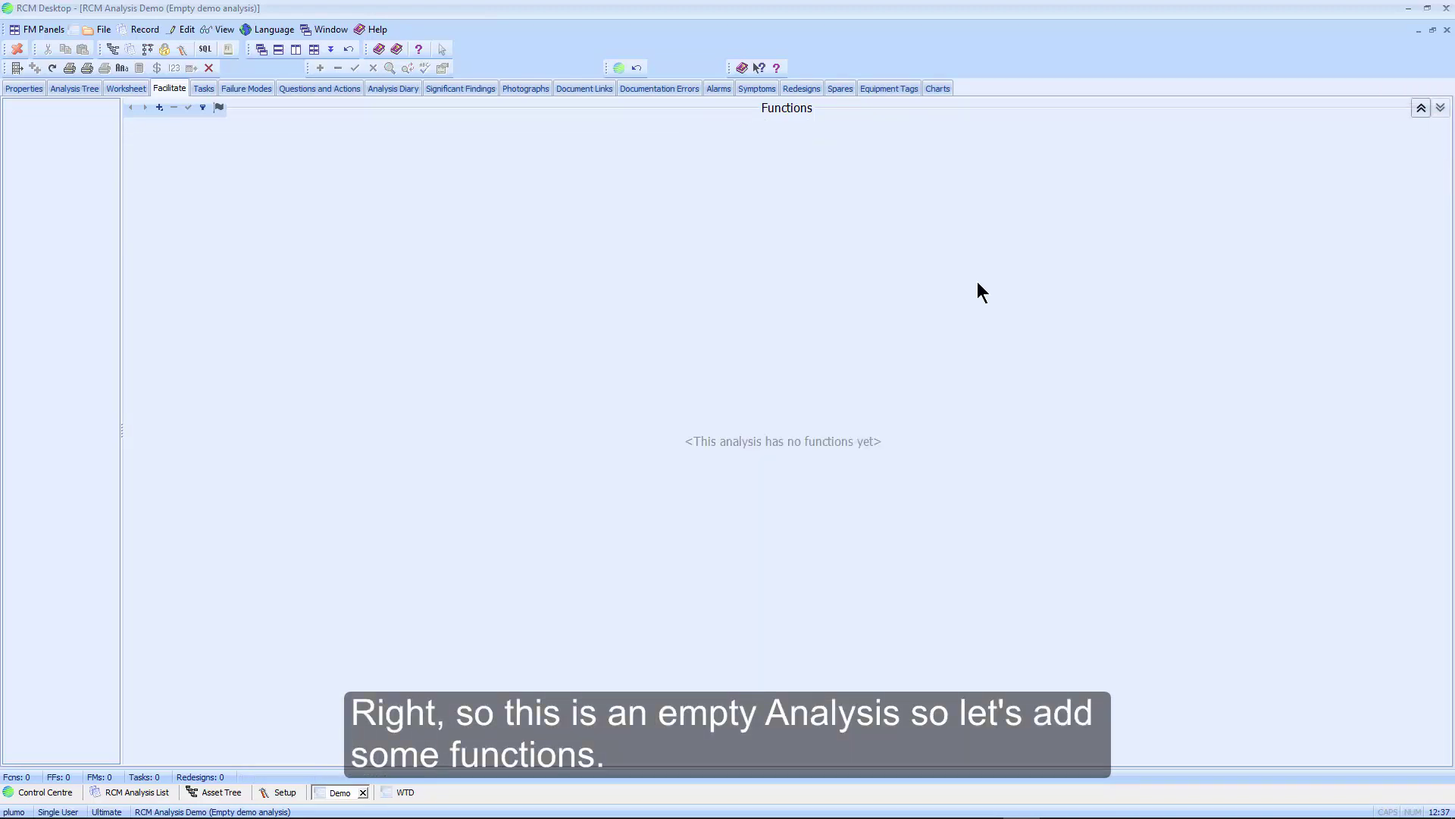
left_click(160, 108)
type("To enable door to be opened or closed locally within 30 - 60 Seconds.")
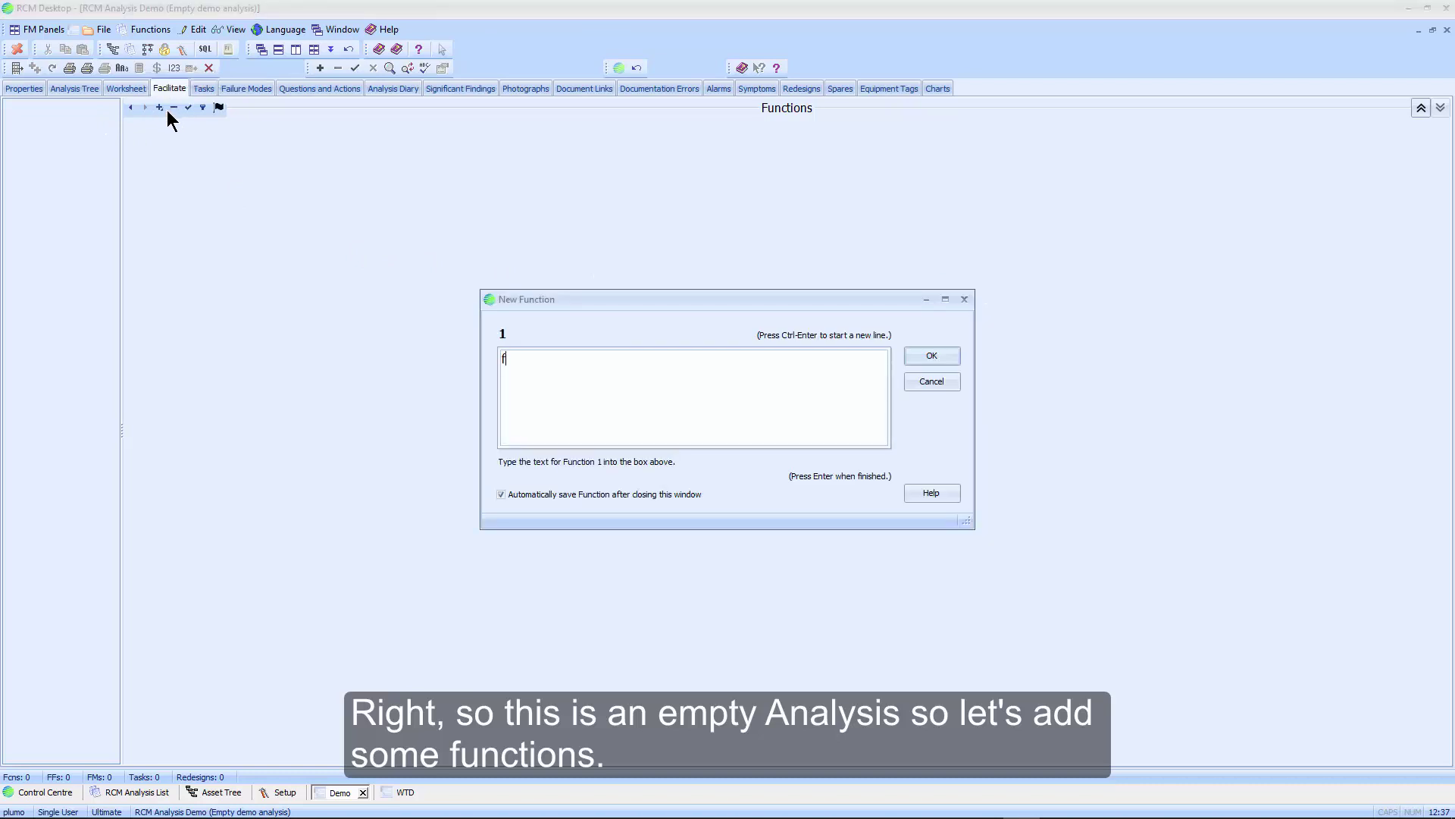
key("Return")
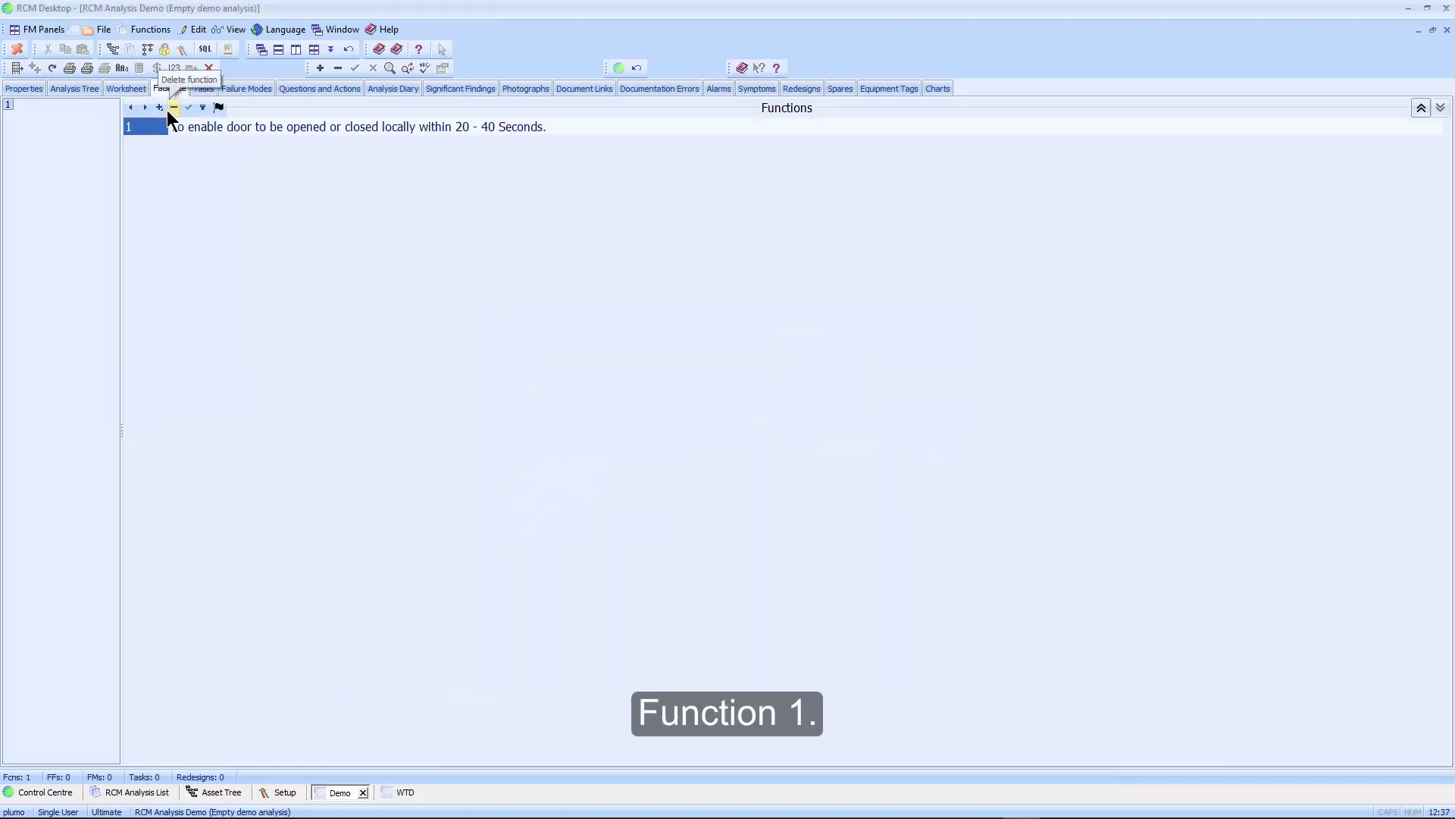
Add Function 2, "To maintain accumulator pressure between 50 and 80 bar.".
key("Insert")
type("To maintain accumulator pressure between 50 and 80 bar.")
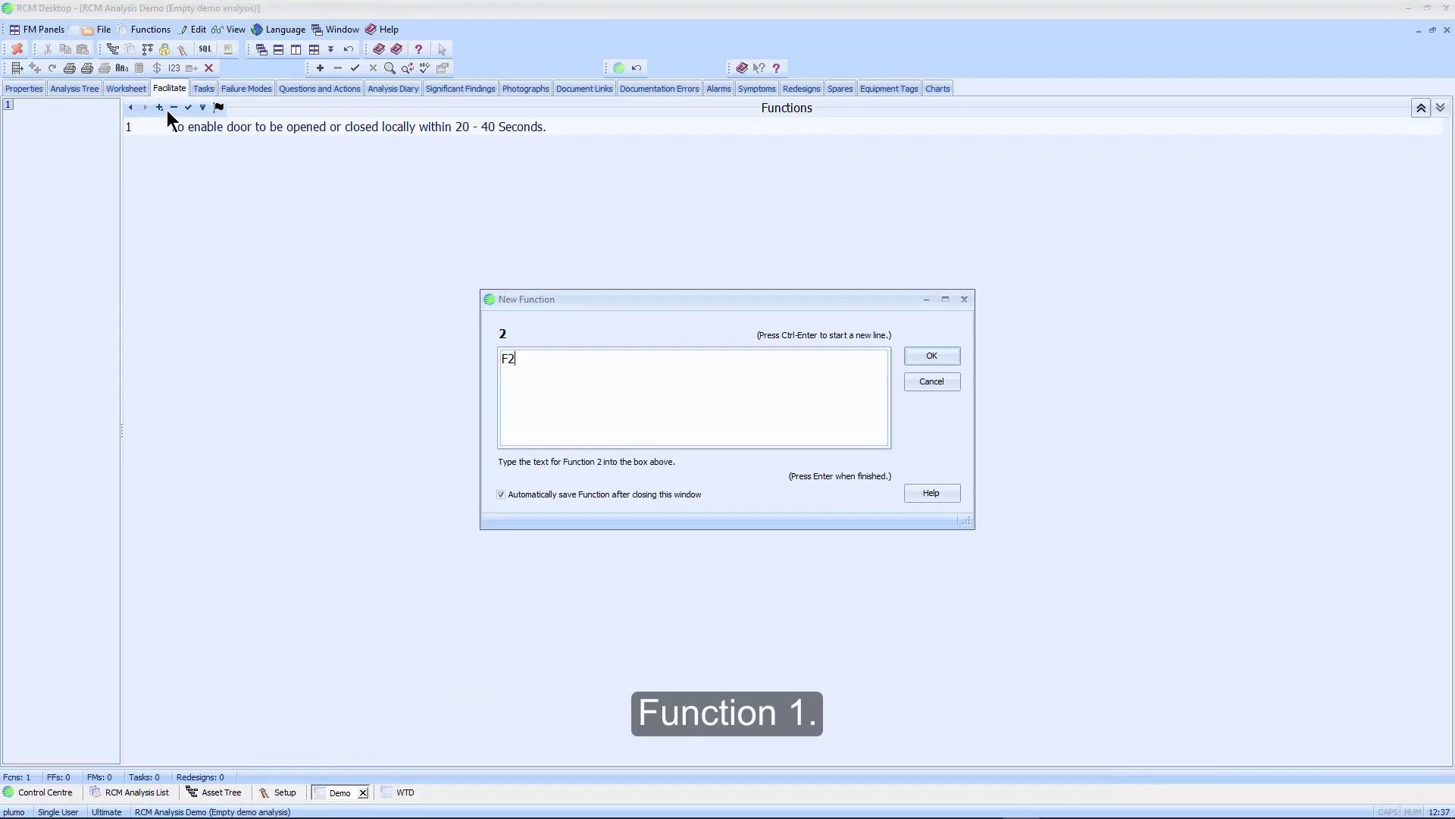
key("Return")
Add Function 3, "To be capable of operating door through a close-open-close cycle in the event of hydraulic pump failure.".
key("Insert")
type("To be capable of operating door through a close-open-close cycle in the event of hydraulic pump failure.")
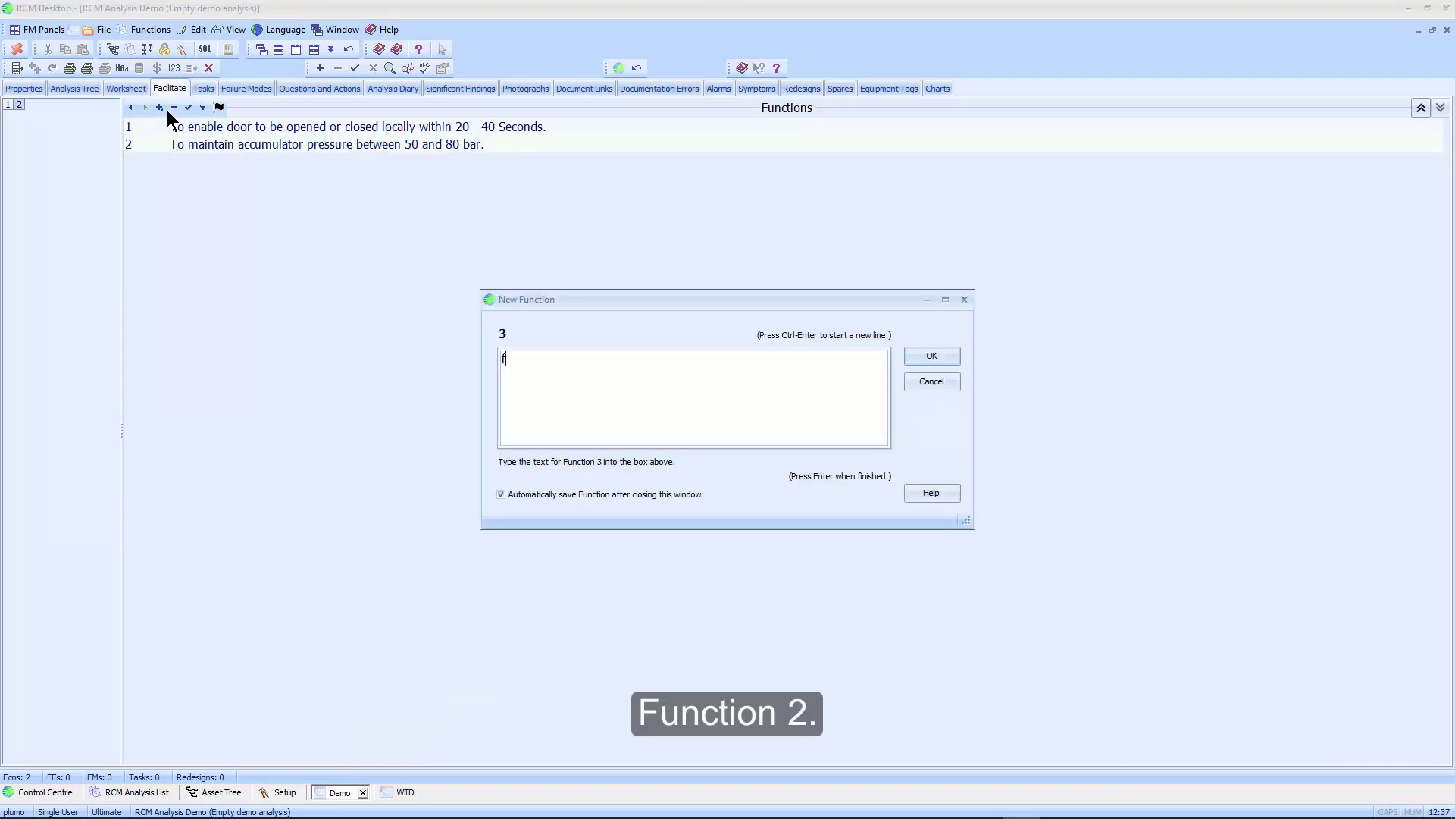
key("Return")
Add Function 4, "To prevent large foreign objects from entering the pump.".
key("Insert")
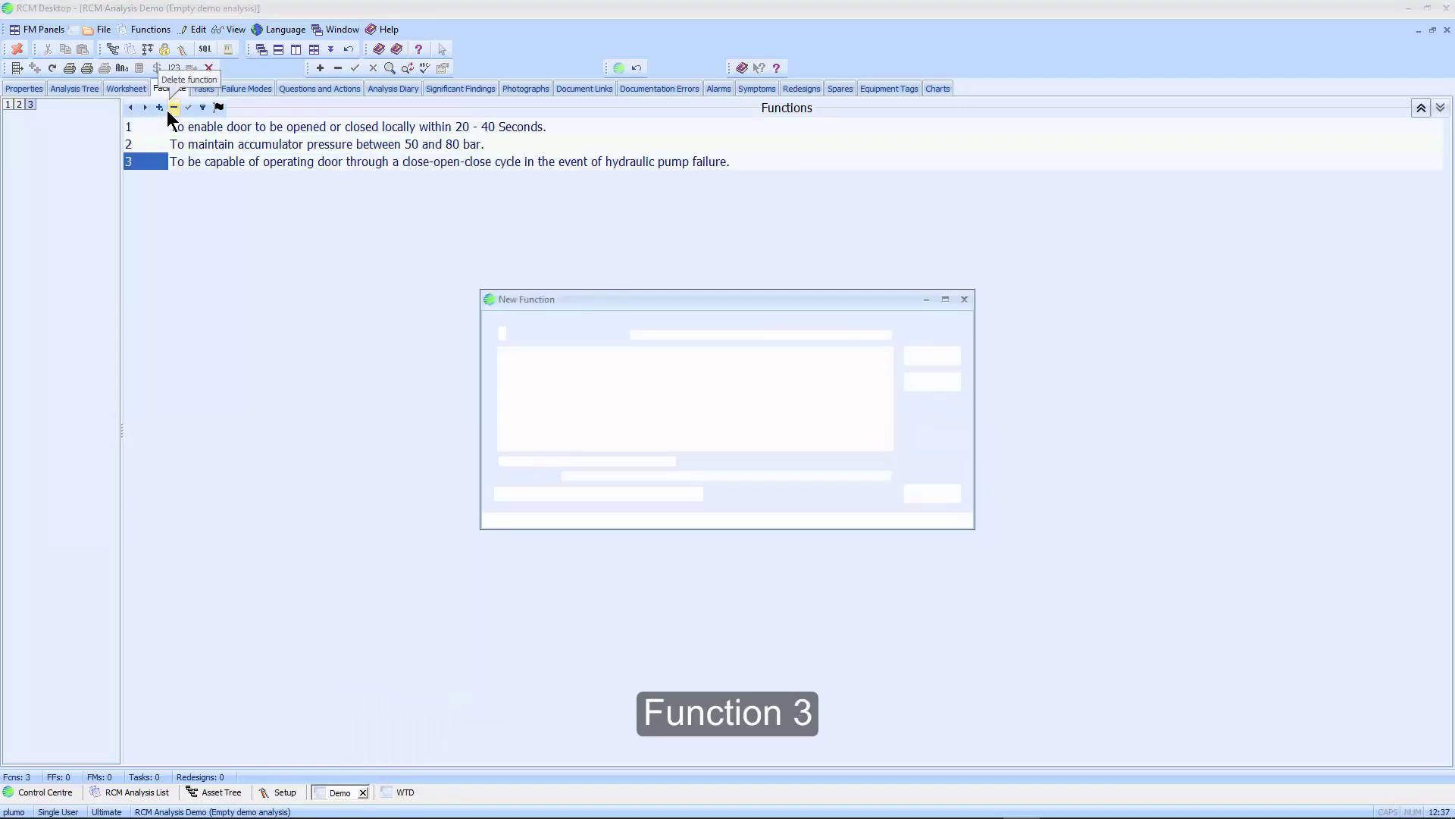
type("F4")
type("To prevent large foreign objects from entering the pump.")
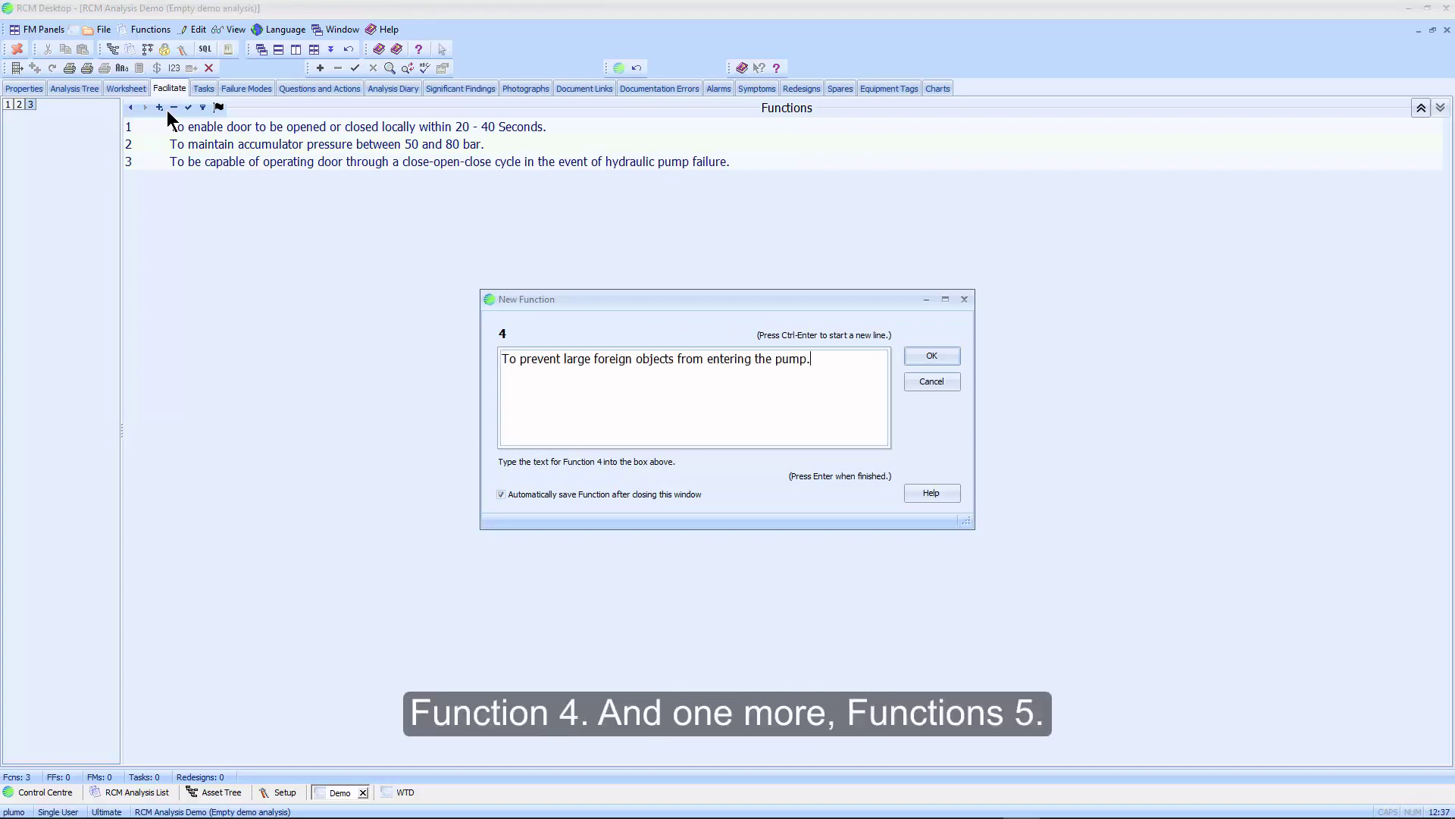
key("Return")
Add Function 5, "To be capable of locally hand pumping the door open and closed from either side in the event of low hydraulic pressure.".
key("Insert")
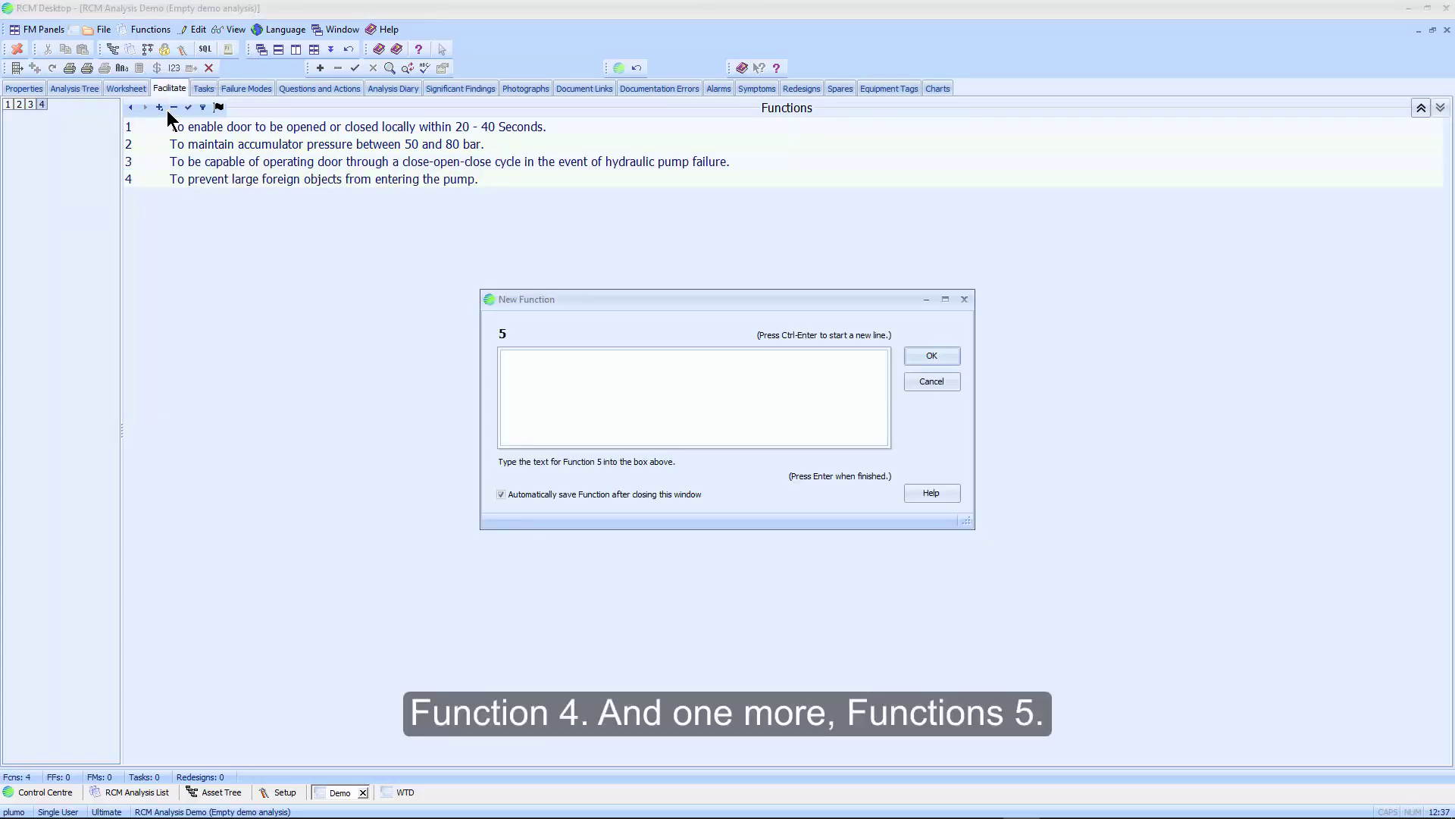
type("F5To be capable of locally hand pumping the door open and closed from either side in the event of low hydraulic pressure.")
key("Return")
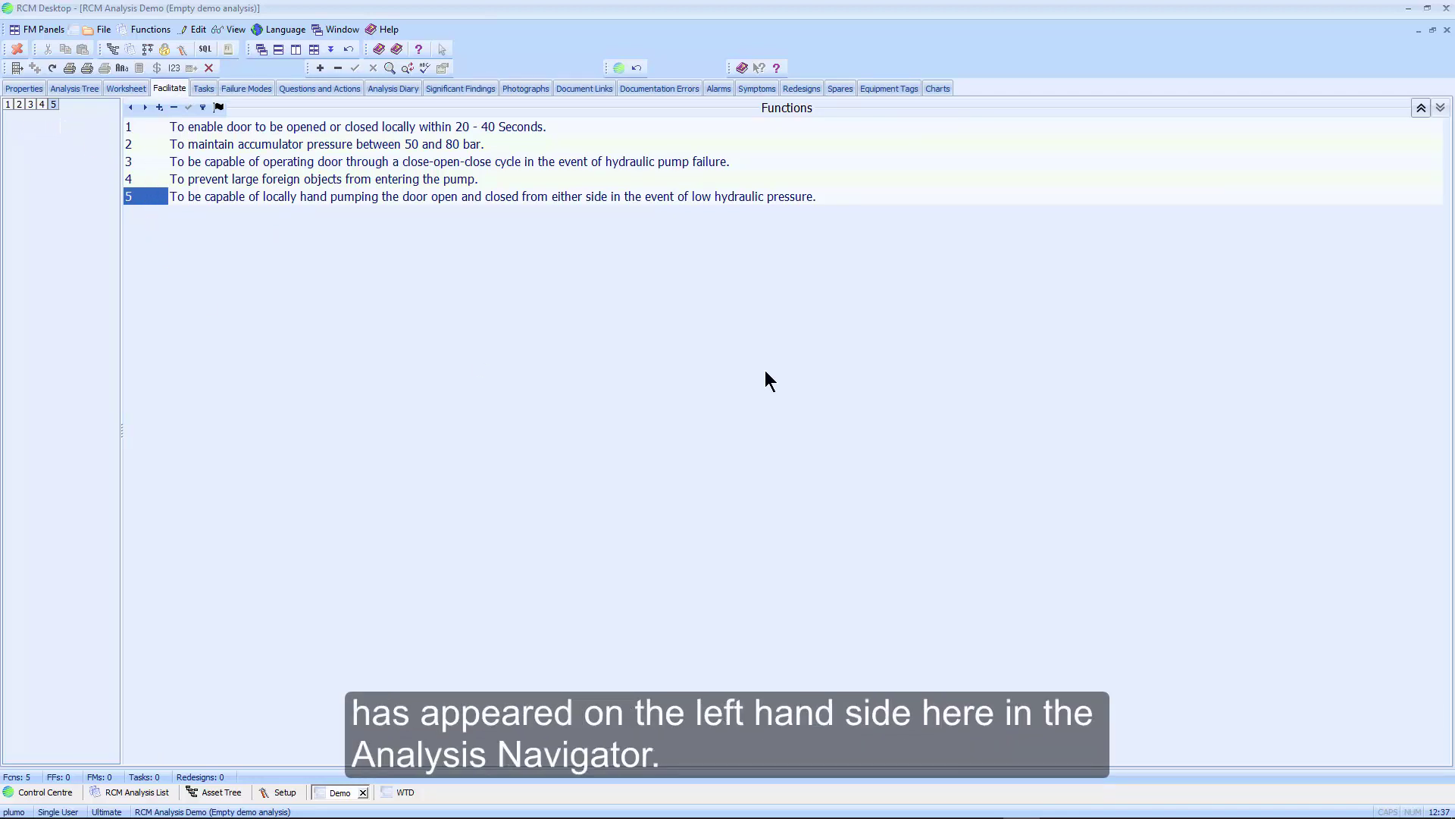
Return to Function 1 and add the functional failures "Door fails to open at all." and "Door opens too slowly. (more than 40 seconds).".
left_click(1420, 110)
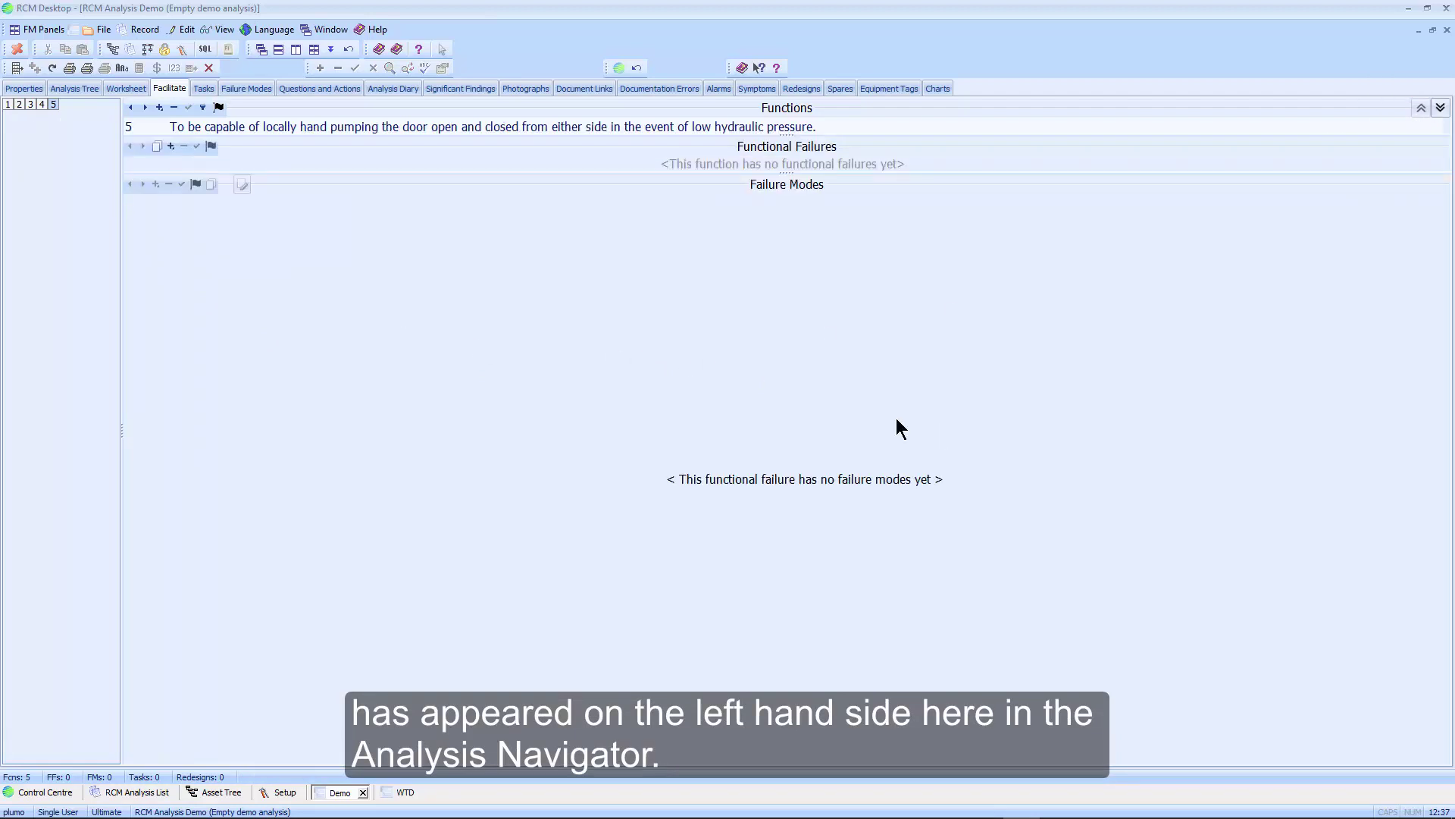
left_click(8, 105)
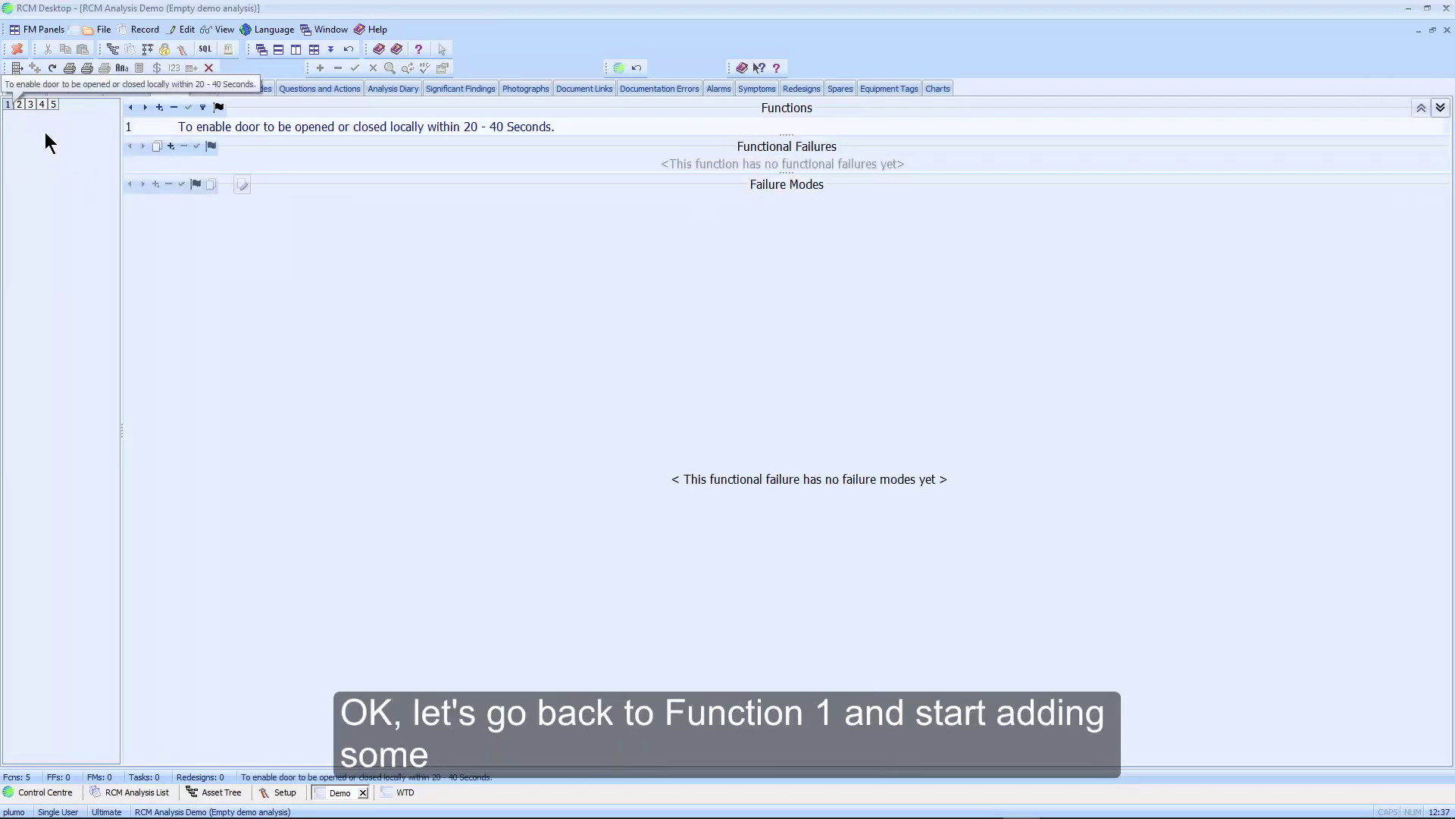
left_click(171, 163)
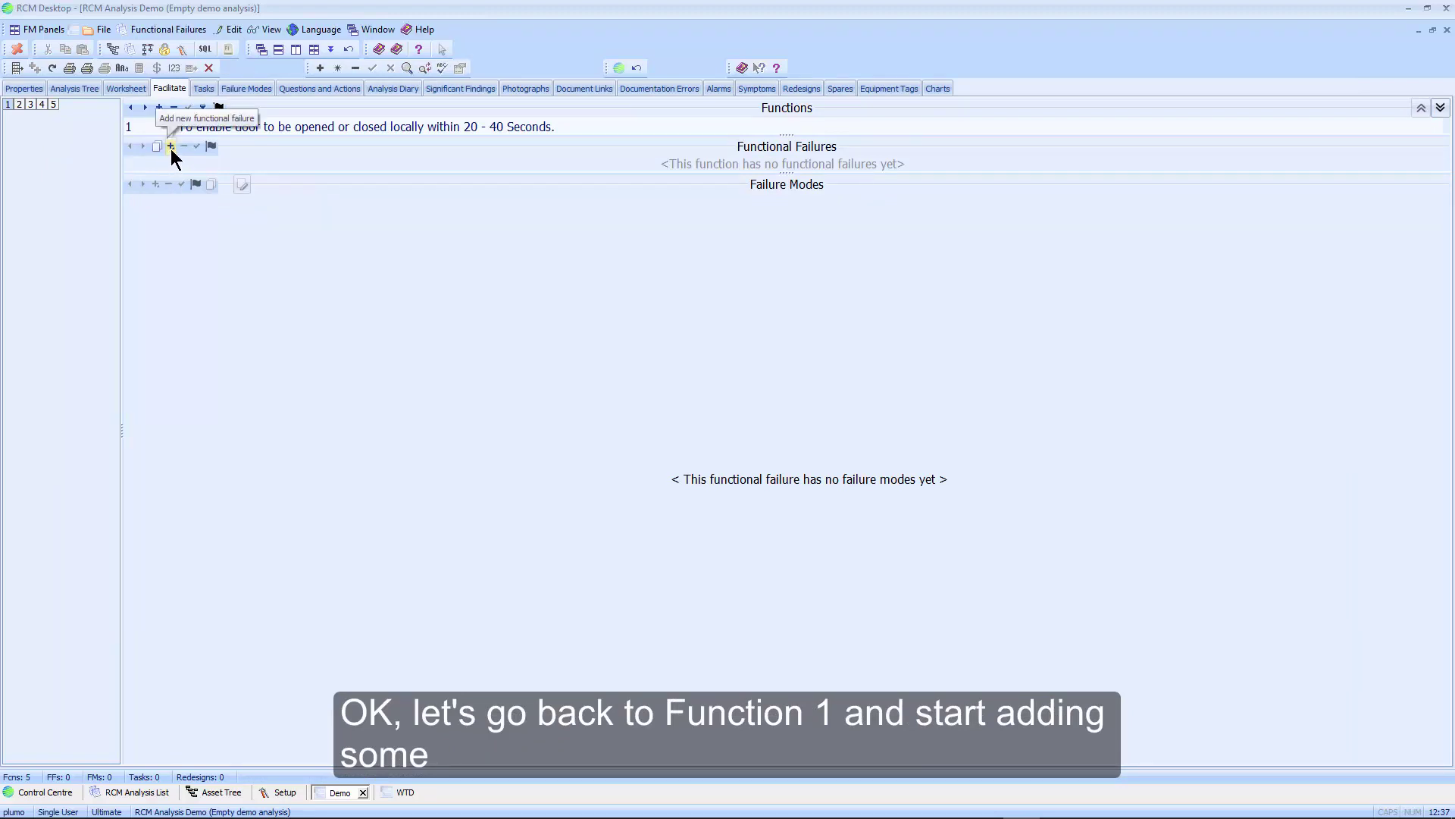
left_click(171, 147)
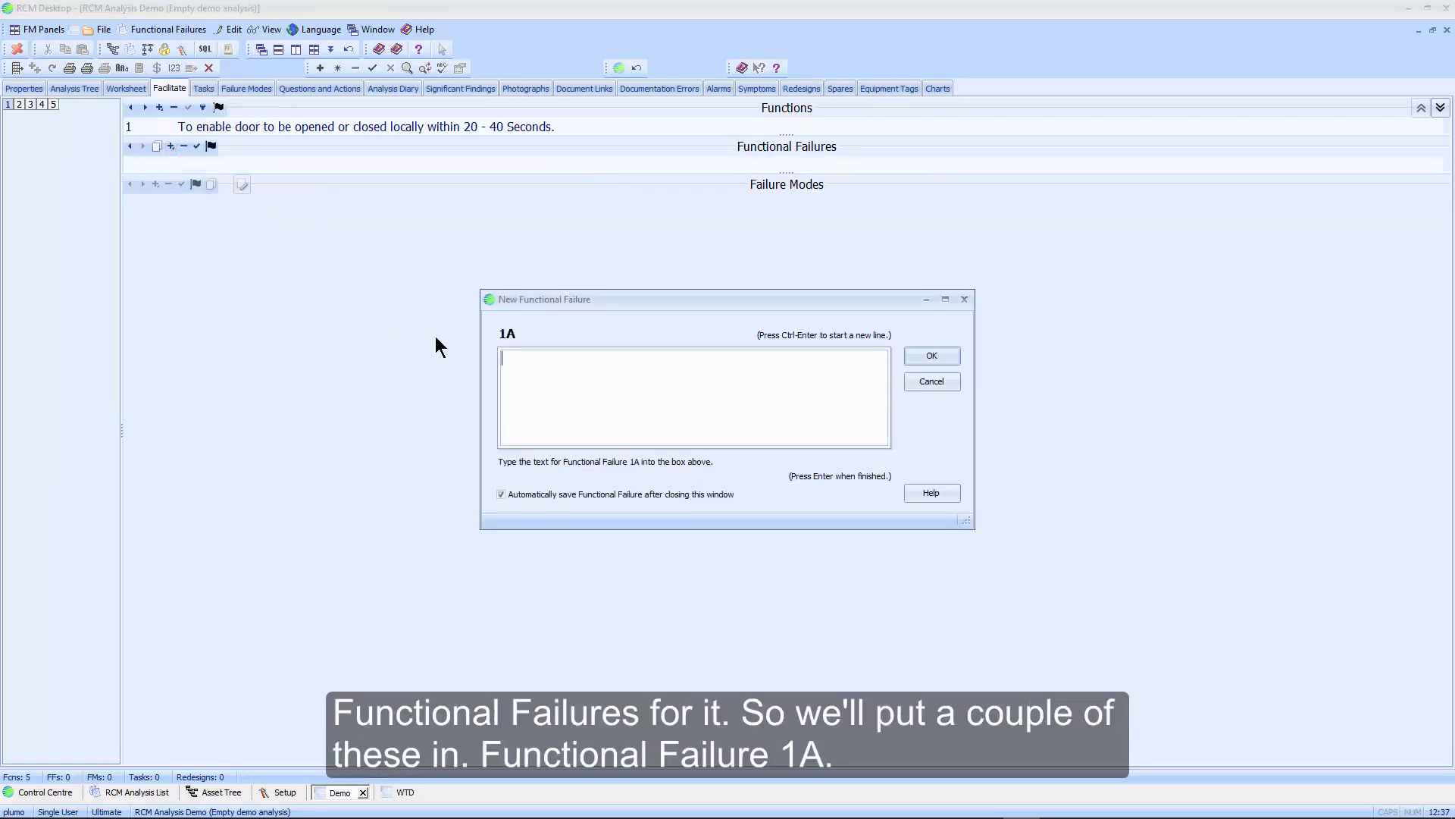
type("ff")
key("BackSpace")
key("BackSpace")
type("Ff1a")
key("Return")
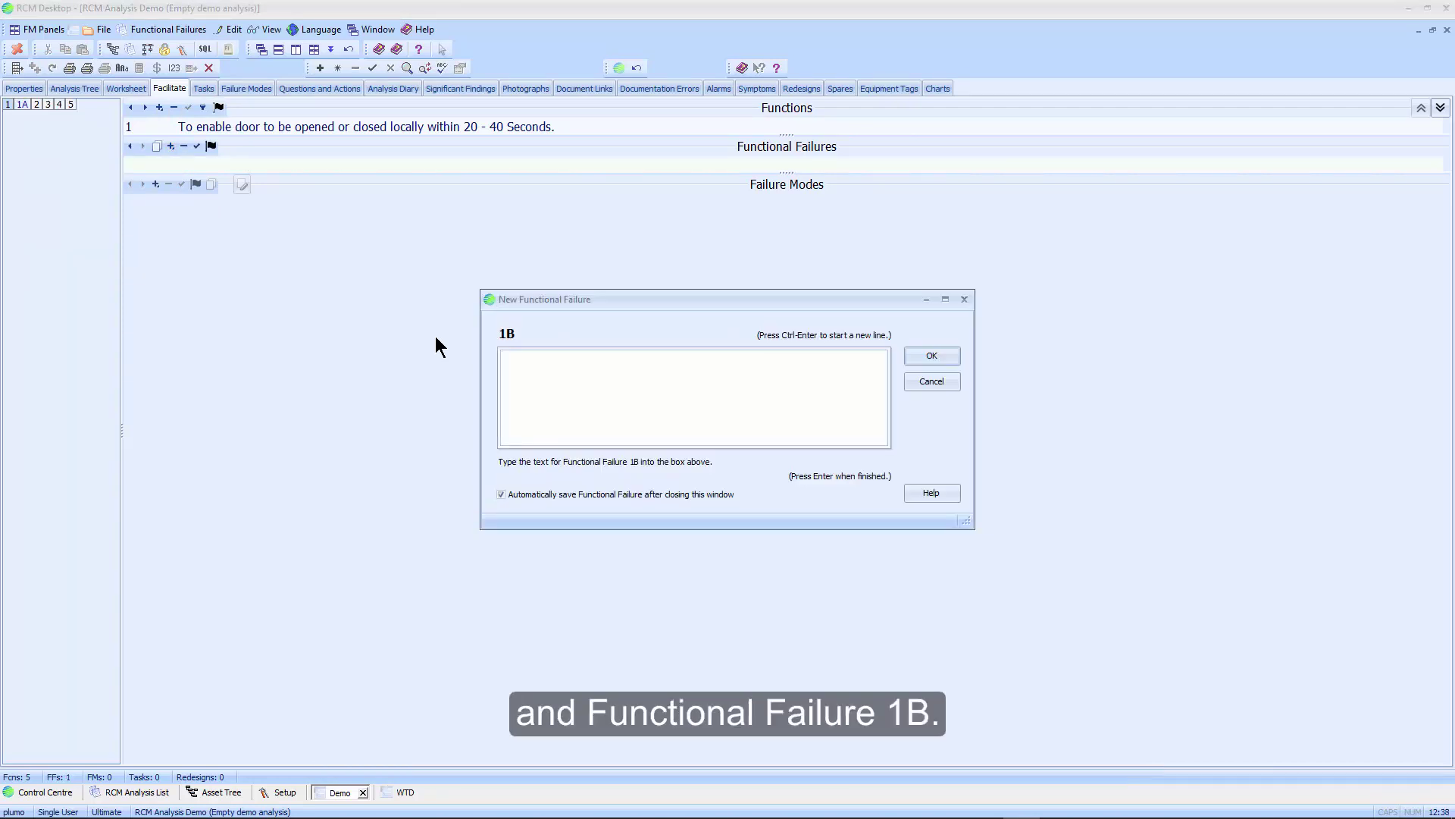
type("ff1b")
key("Return")
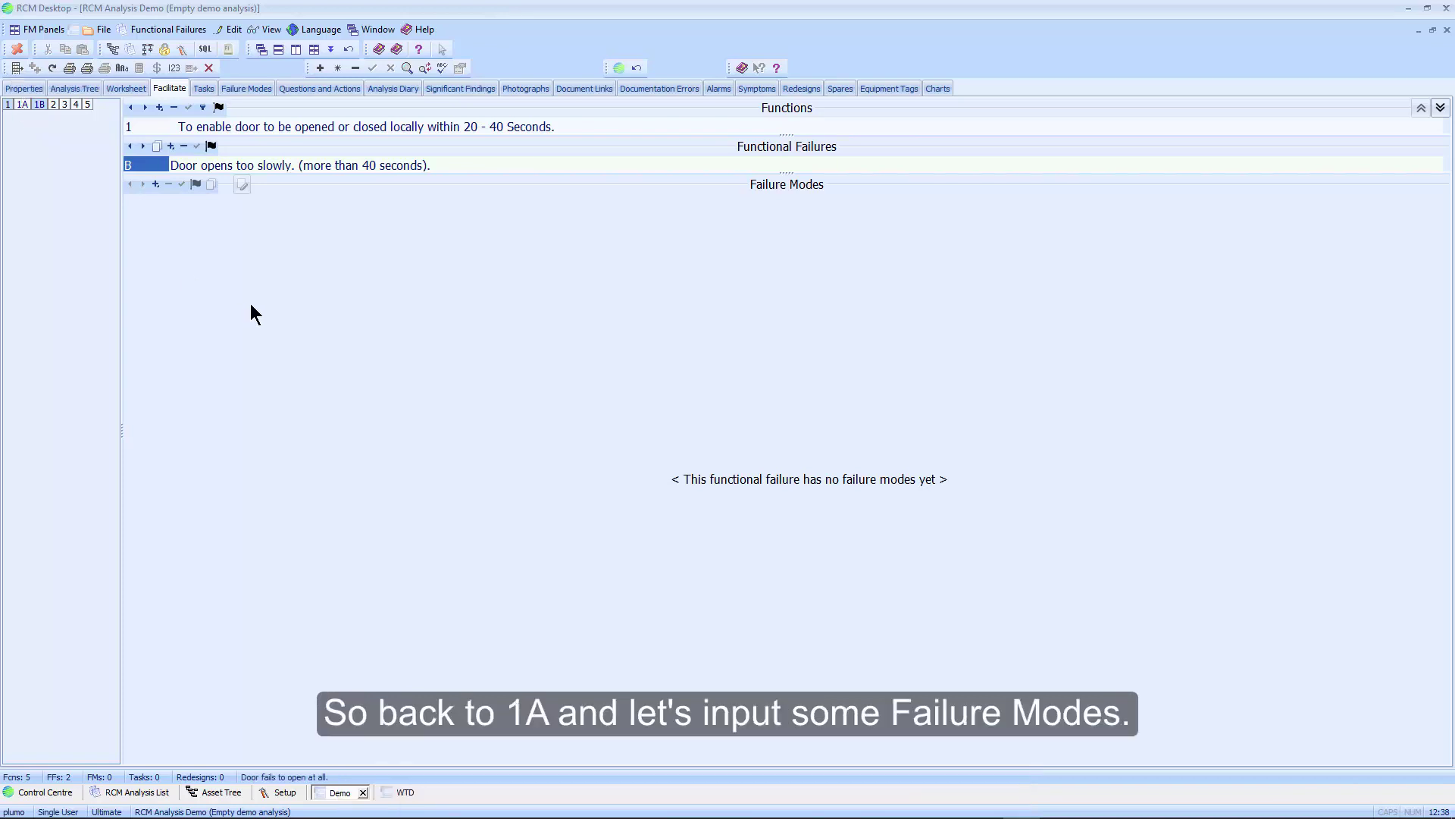
Add failure mode "Door handle retaining grub screw failed." to functional failure 1A, with effects covering failed shaft grip, trapped personnel and typically 90 minutes downtime.
left_click(154, 186)
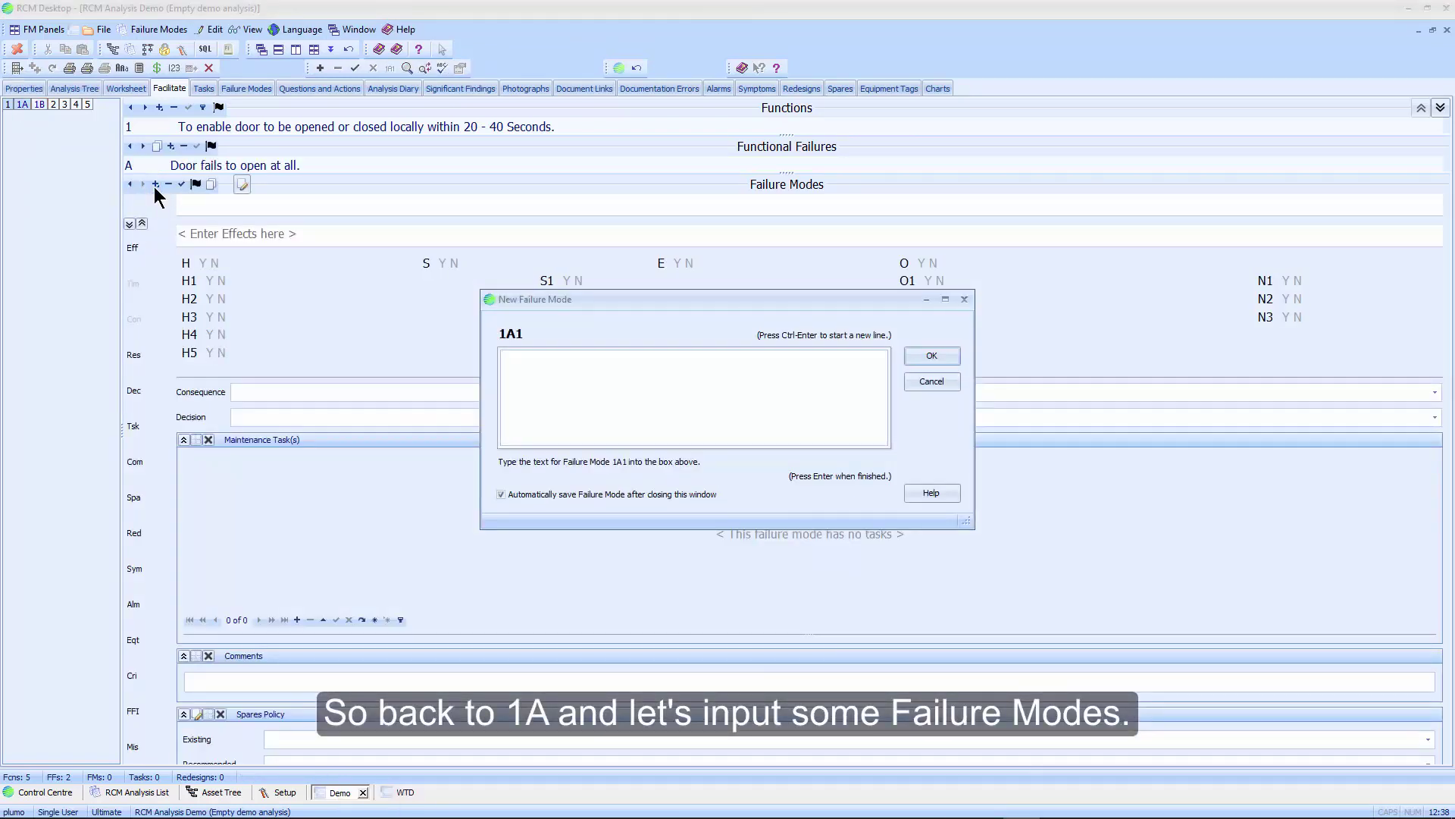
type("Fm1a")
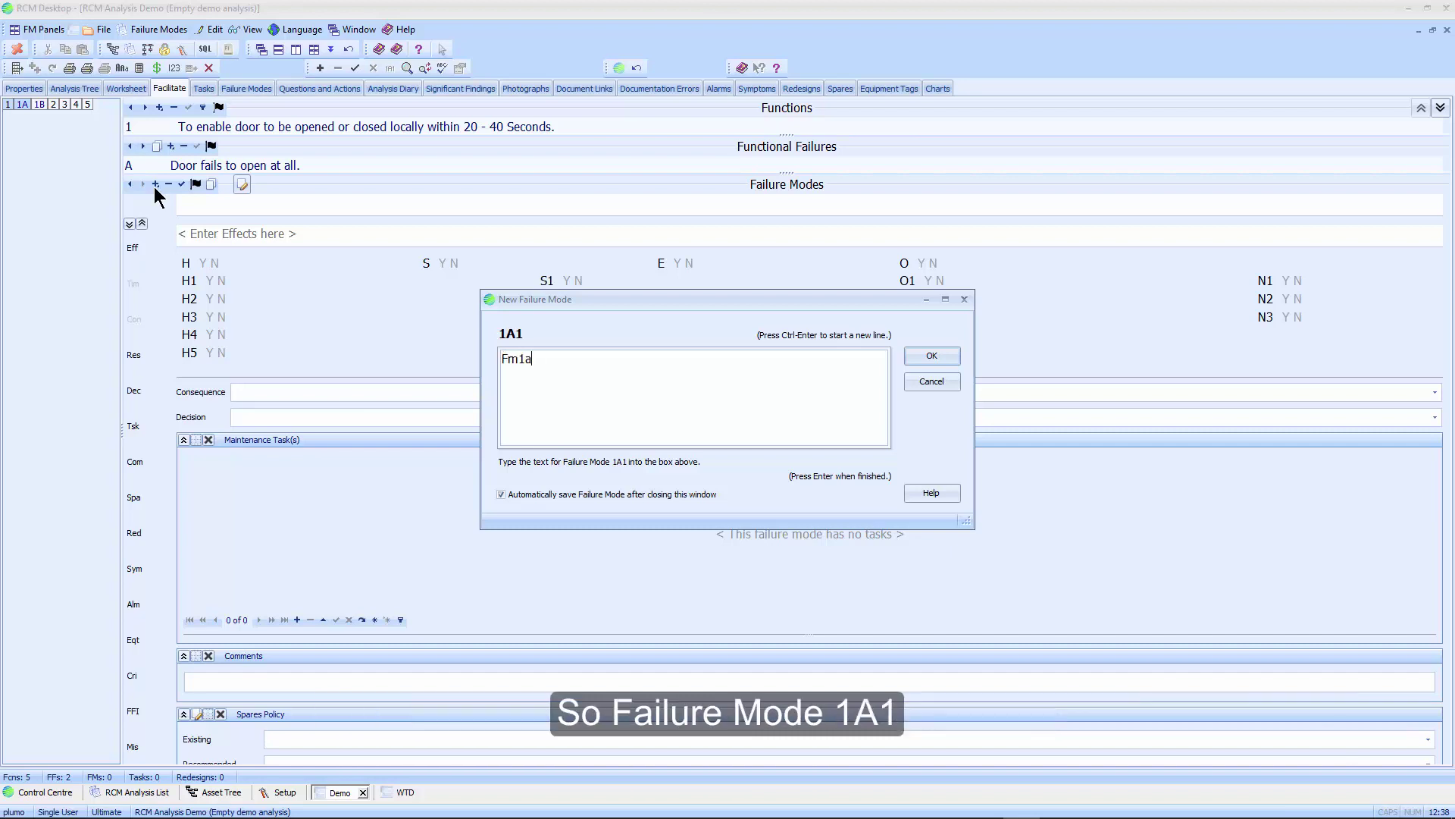
key("BackSpace")
key("BackSpace")
key("BackSpace")
key("BackSpace")
type("Door handle retaining grub screw failed.")
key("Return")
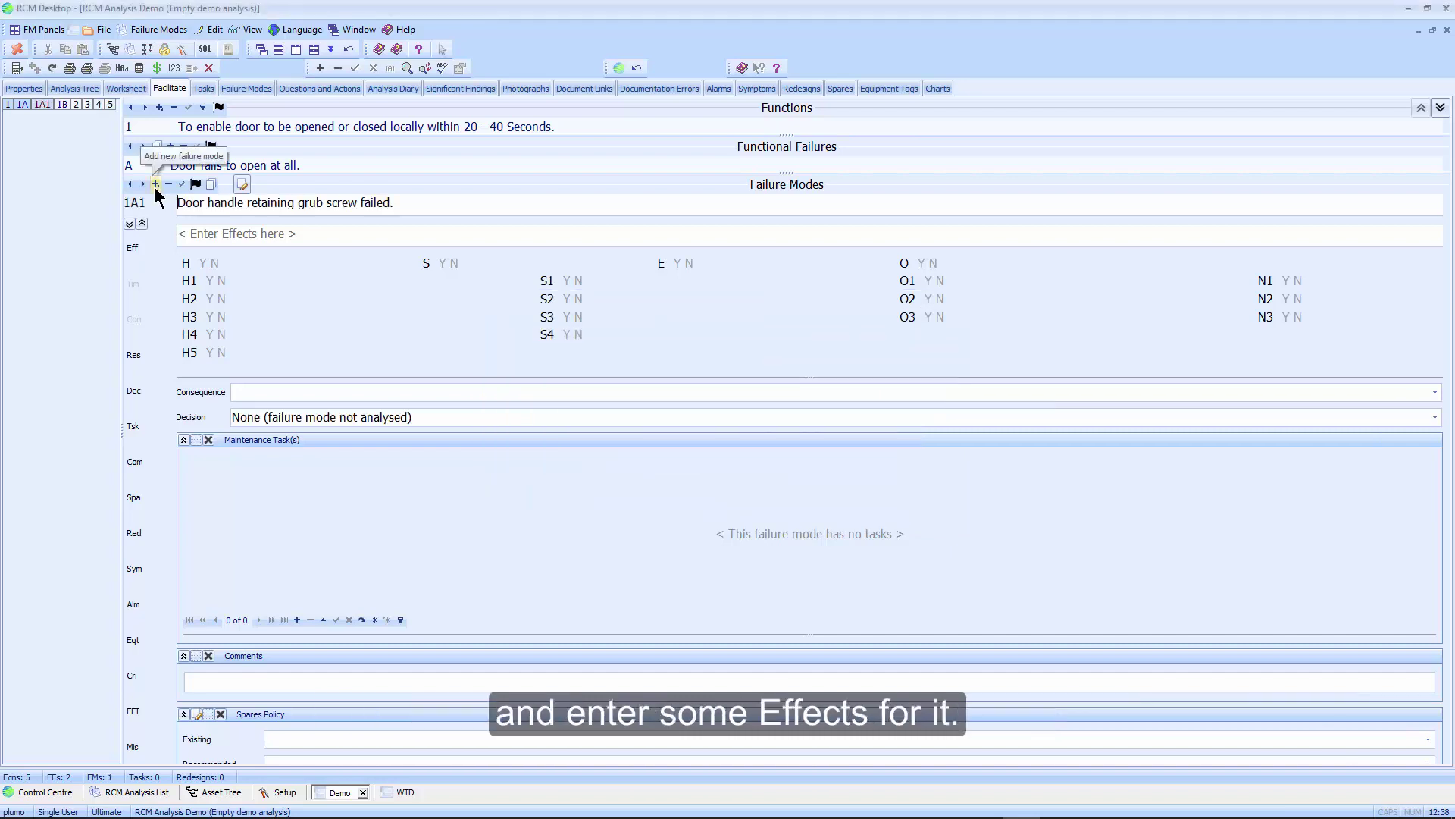
key("Tab")
type("The rotational force applied to the door handle is transmitted to its shaft through a grub screw. There have been several instances where the grub screw's grip on the shaft has failed. This means the door cannot be opened which has resulted in personnel being unable to get out. In an emergency (fire or flood) this could lead to serious injury or death. Downtime variable depending on extent of damage, but typically 90 minutes.")
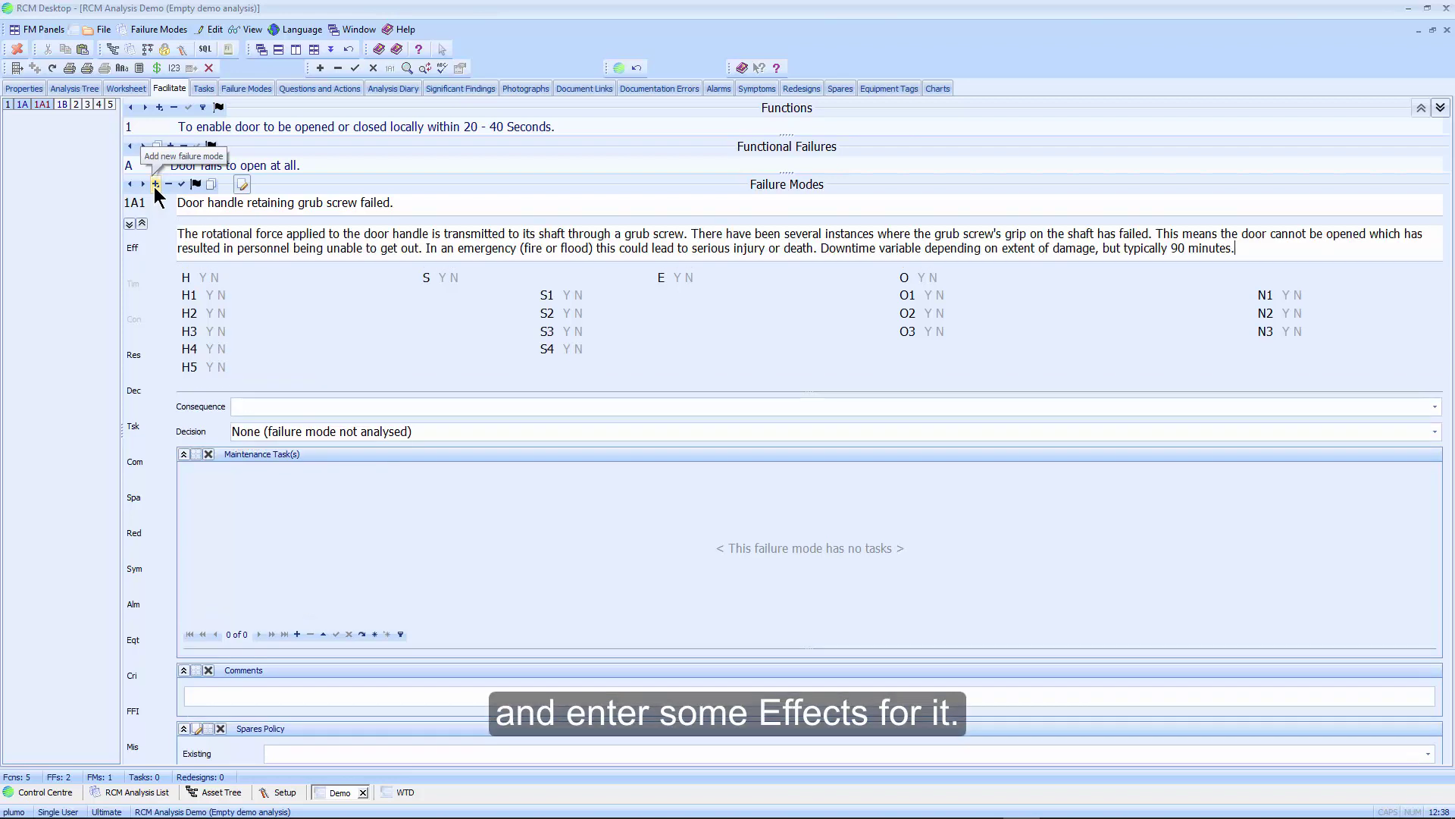
Add failure mode 1A2, "Door jammed shut by foreign object.", with the effects "Considered to be highly unlikely.".
left_click(155, 185)
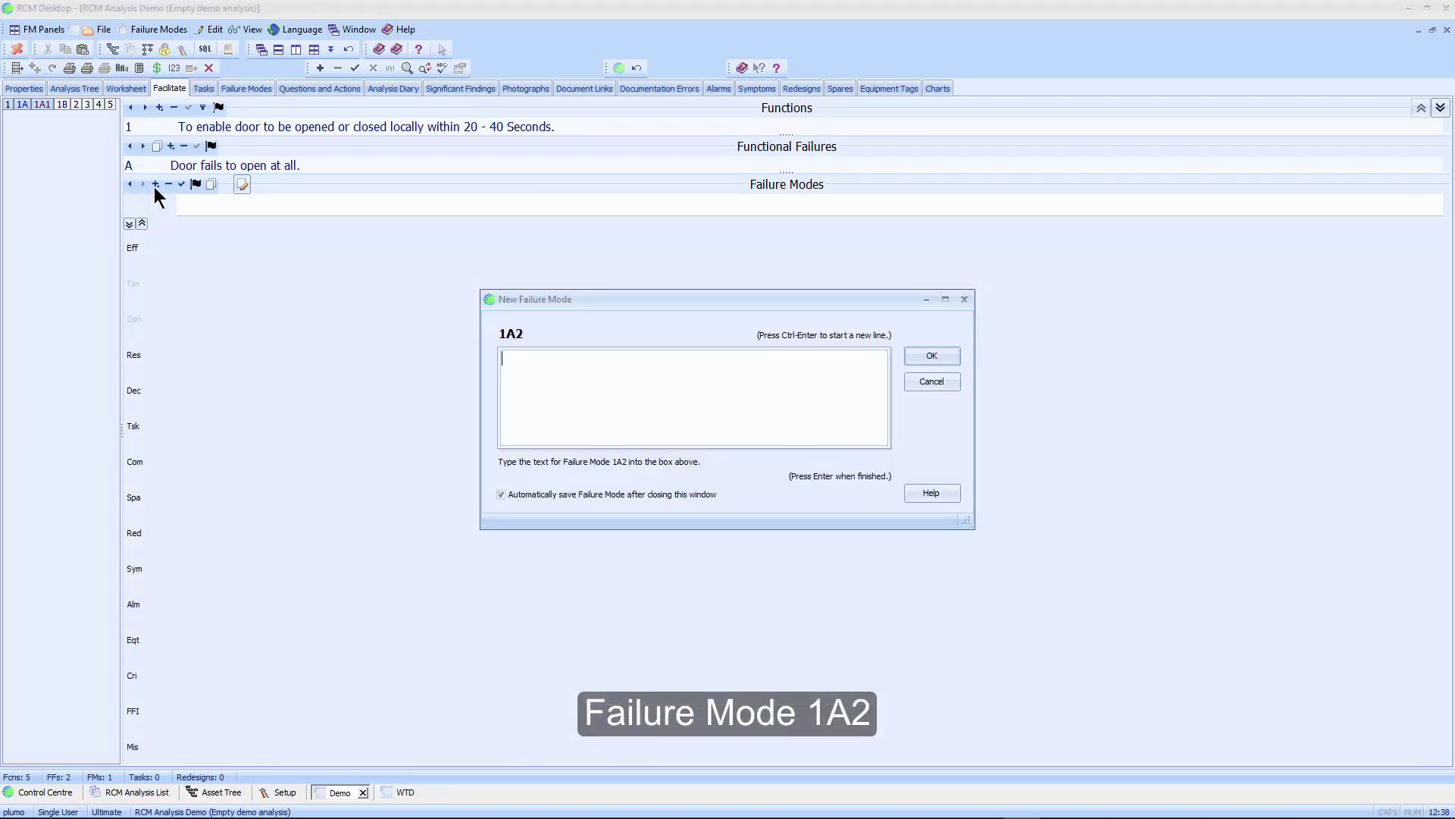
type("Fm1a2")
key("Return")
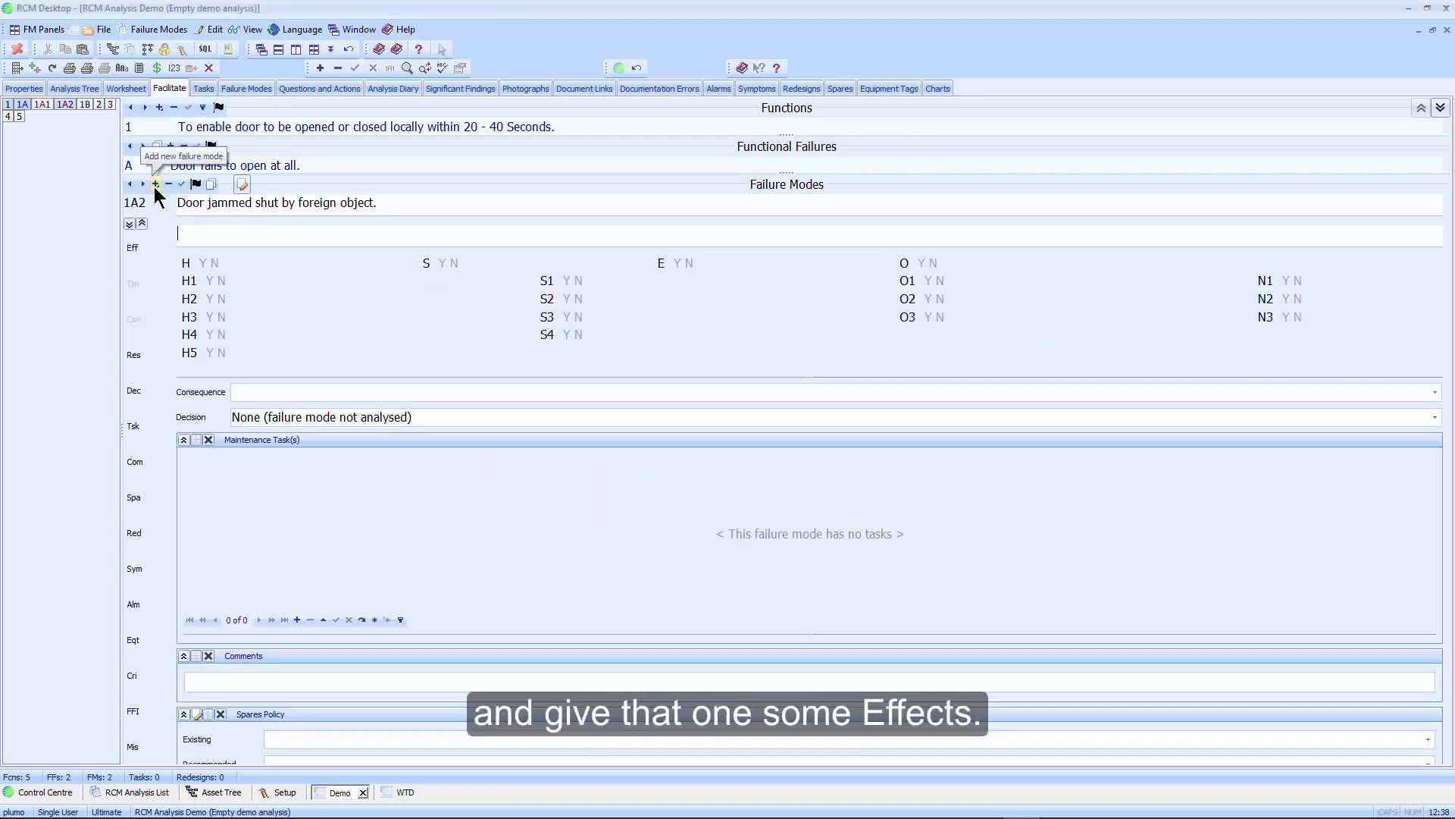
type("Fe1a2")
key("Return")
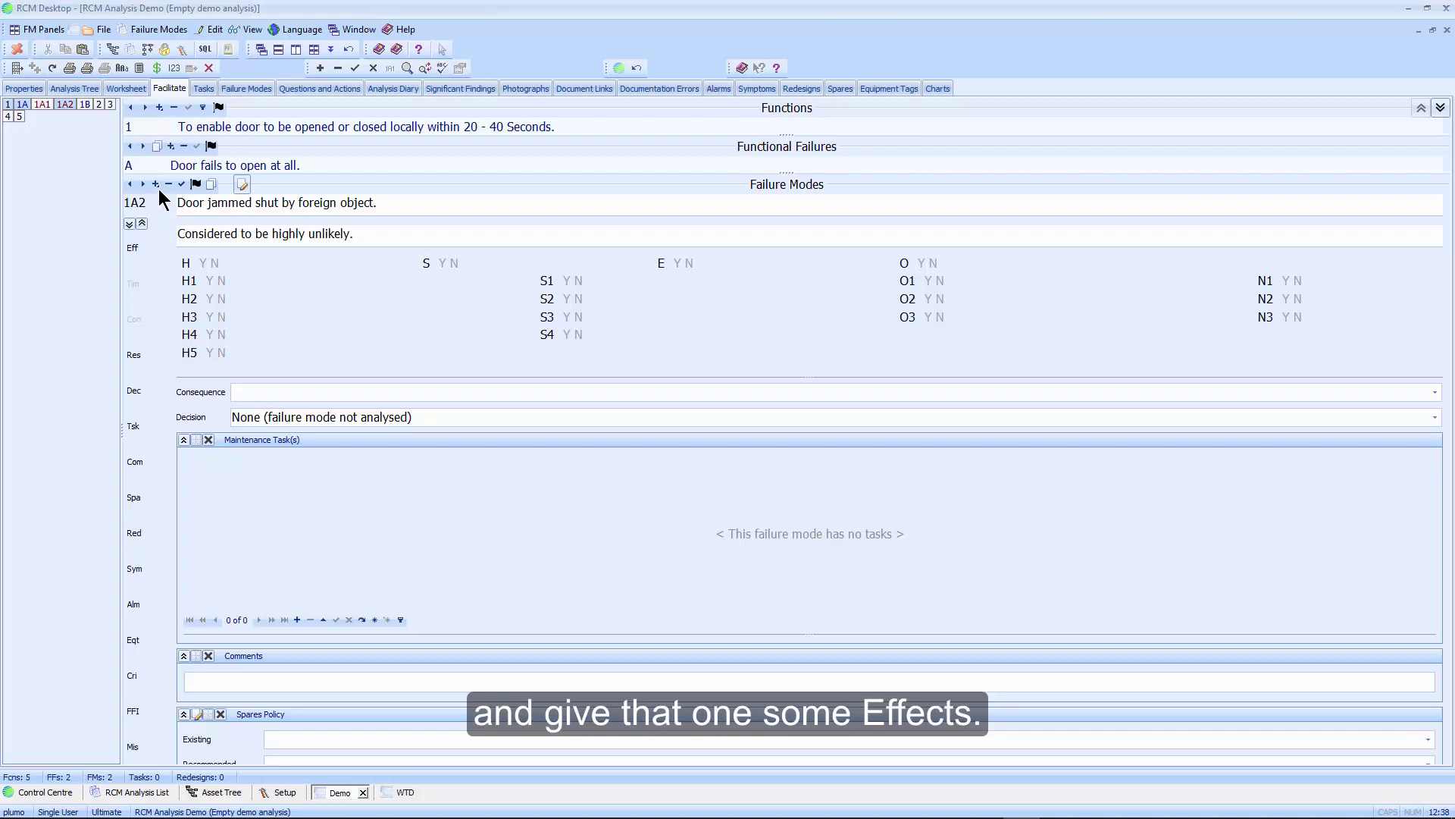
Add failure mode 1A3, "Accumulator drain valve left open.", with effects covering pressure draining to tank, continuous pump running and D/T 1 hour.
left_click(156, 184)
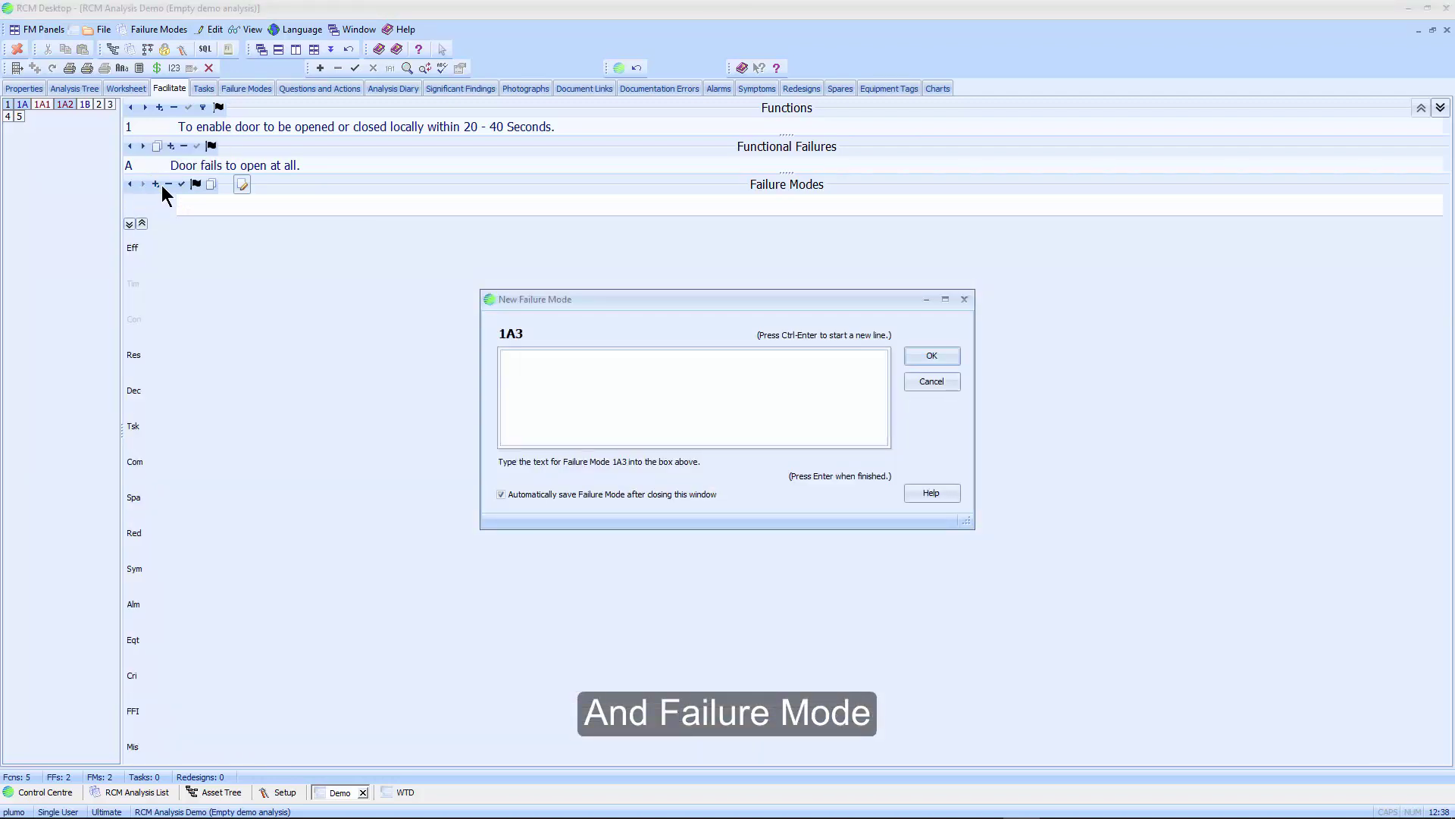
type("Fm1a")
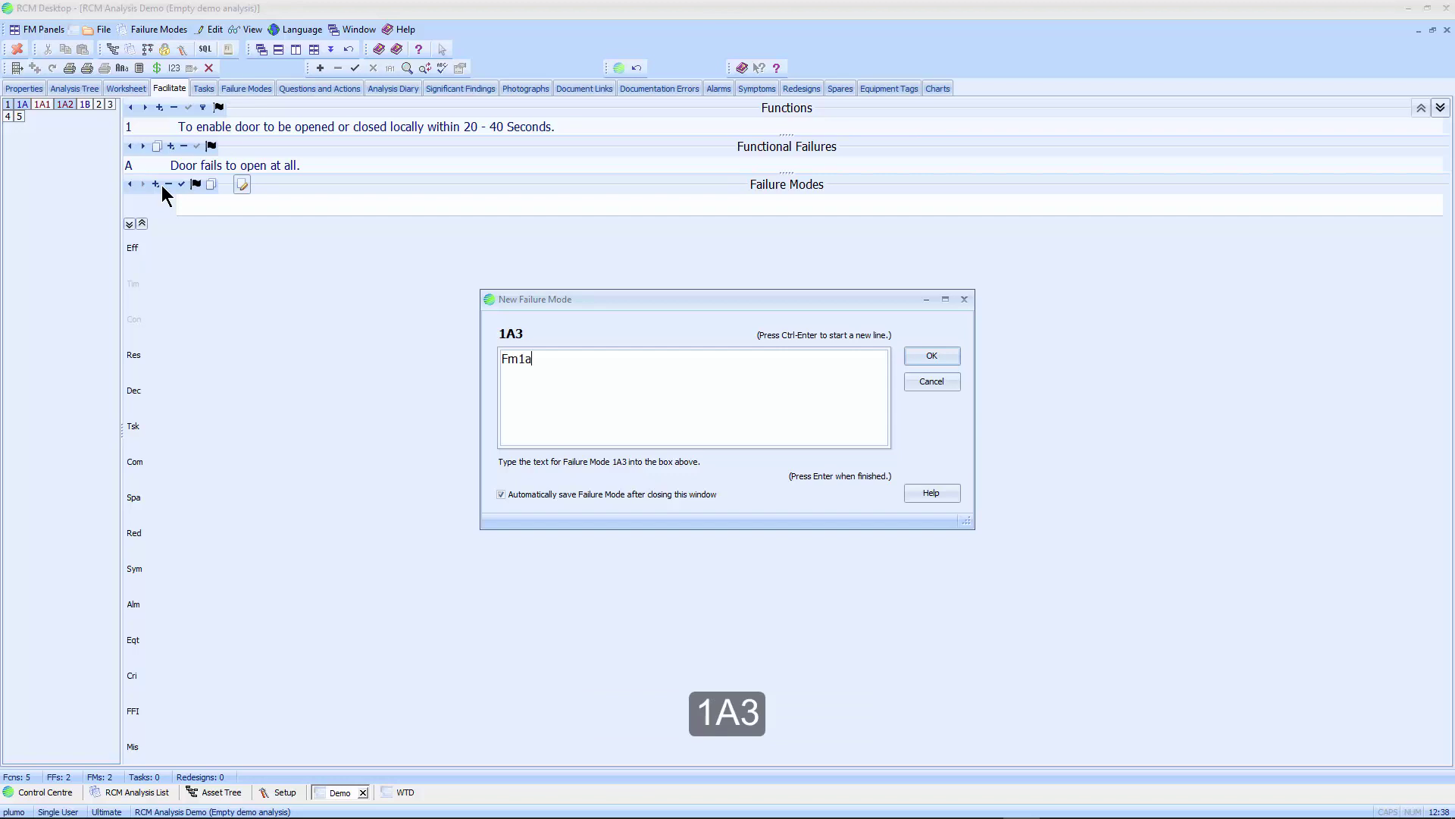
type("2")
key("Return")
key("Return")
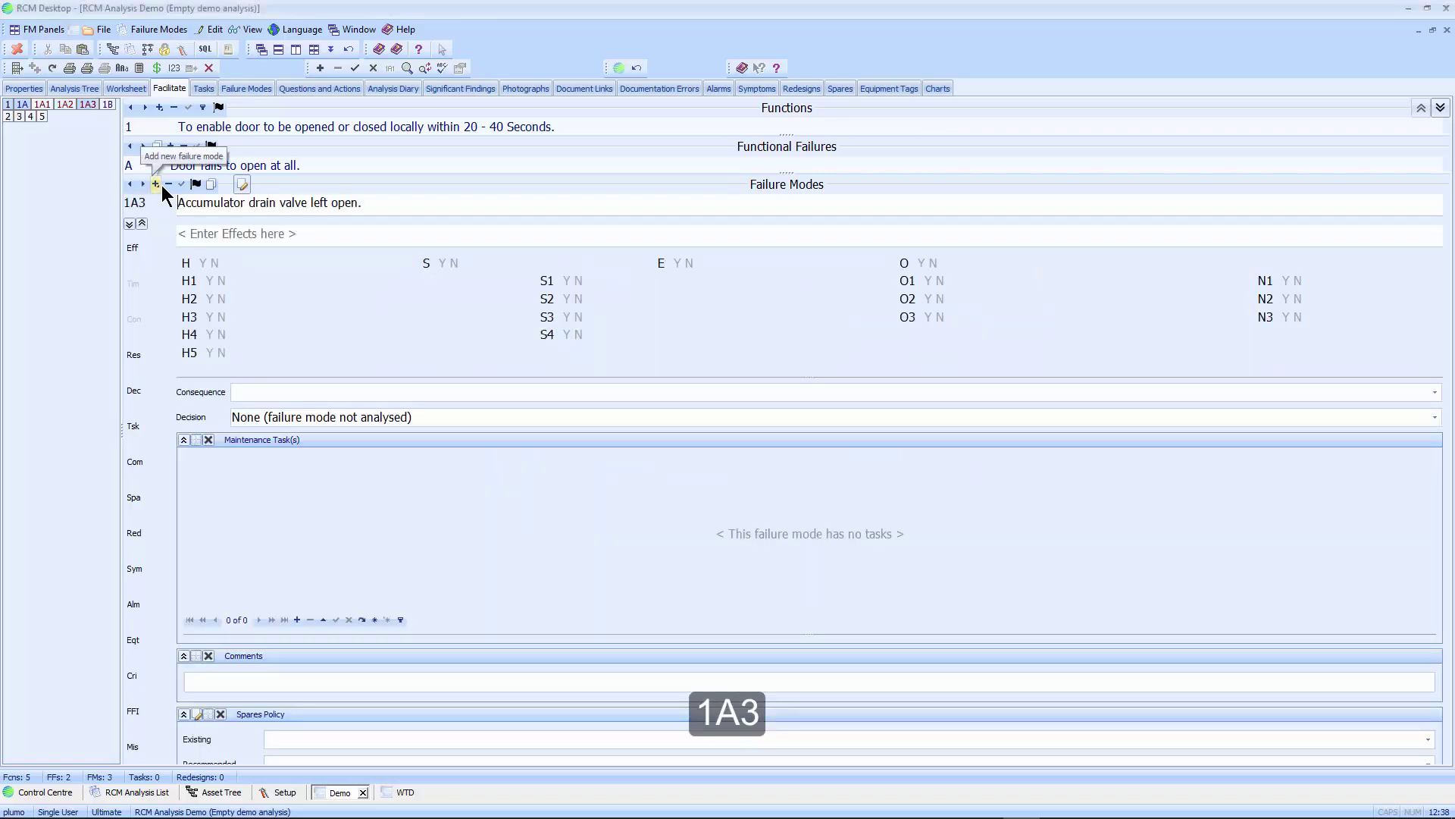
key("Tab")
type("Fe1a3")
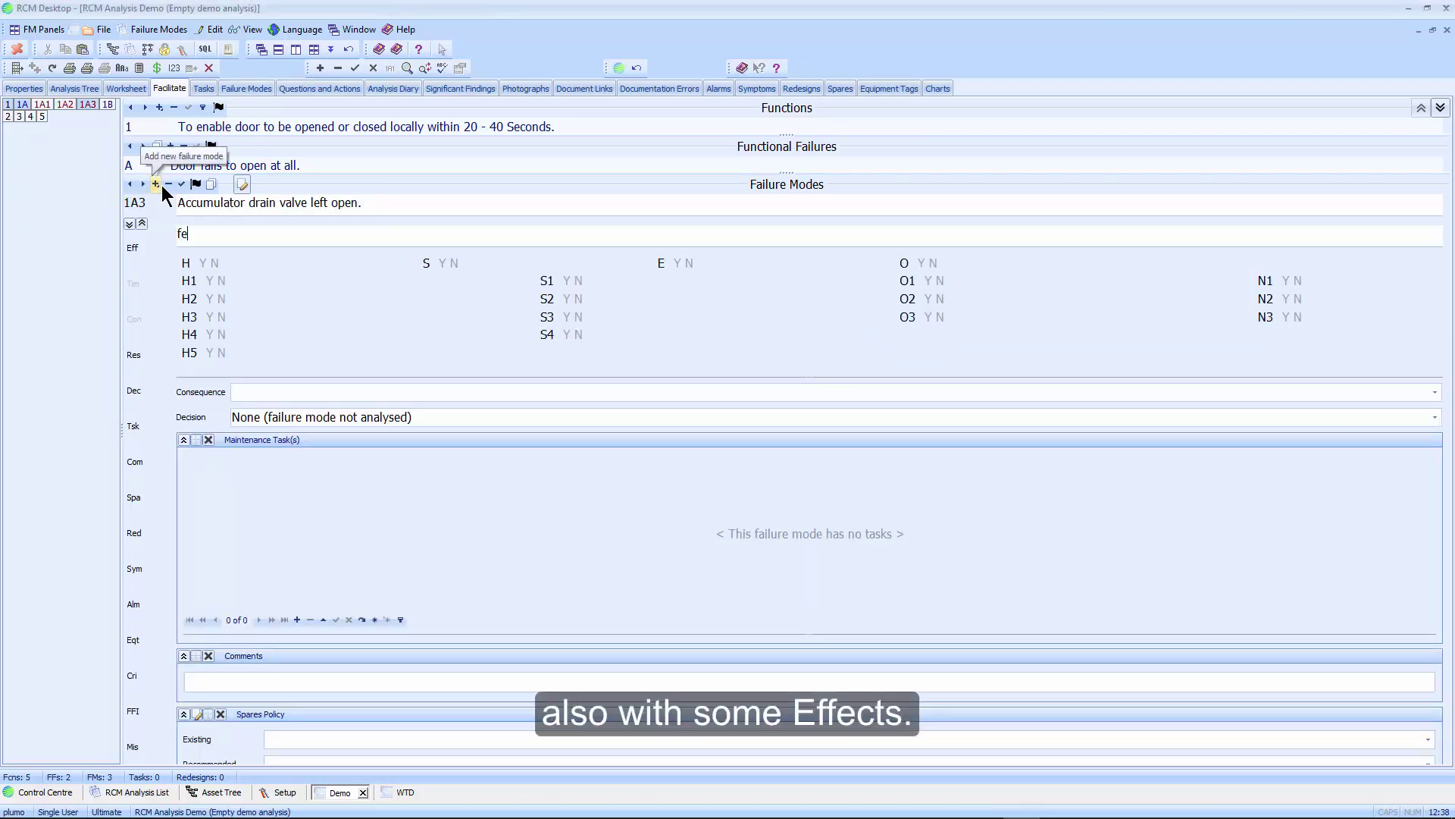
key("Return")
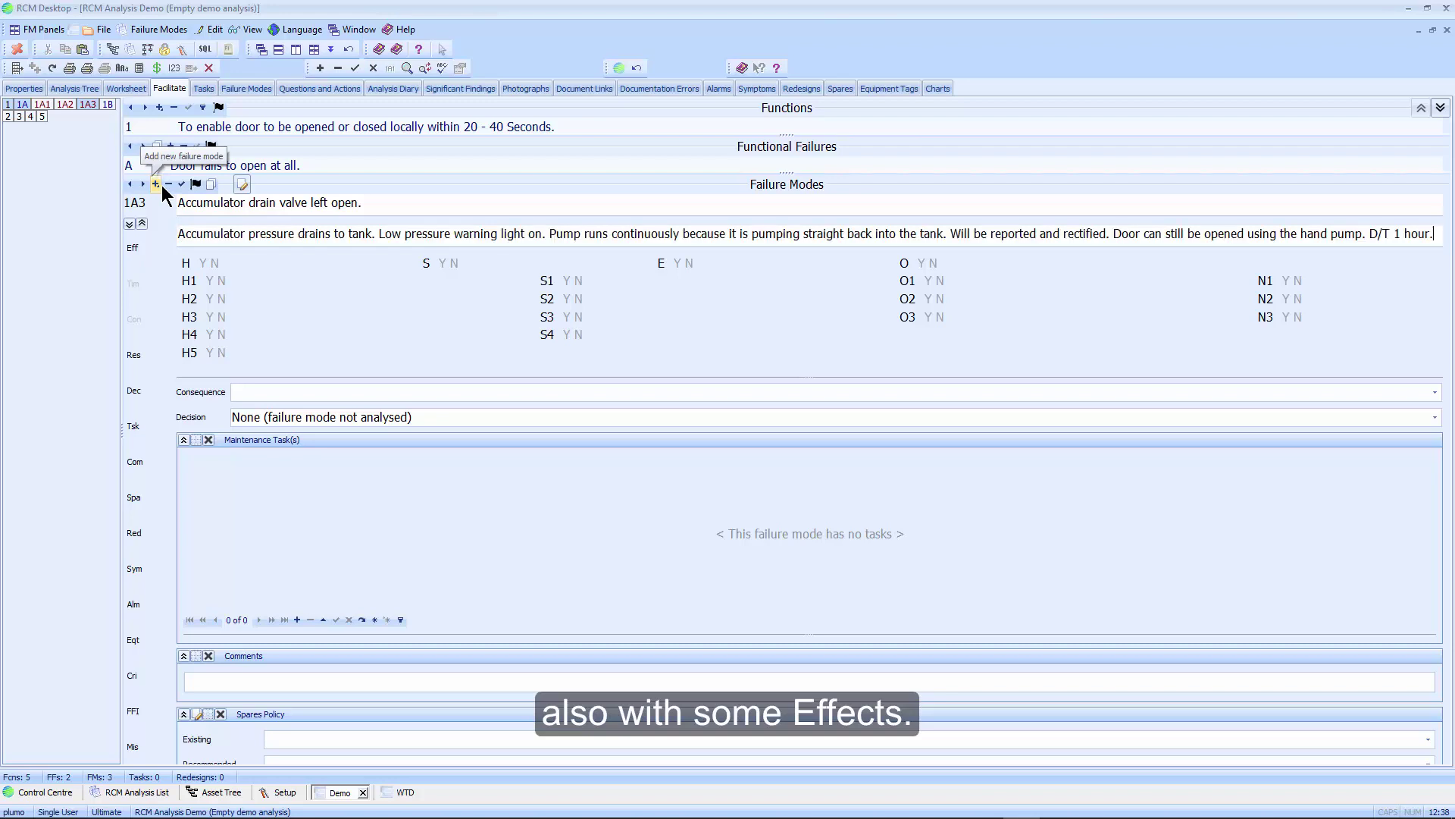
Generate Function 5's functional failure "Incapable of locally hand pumping the door open and closed from either side in the event of low hydraulic pressure.".
left_click(41, 116)
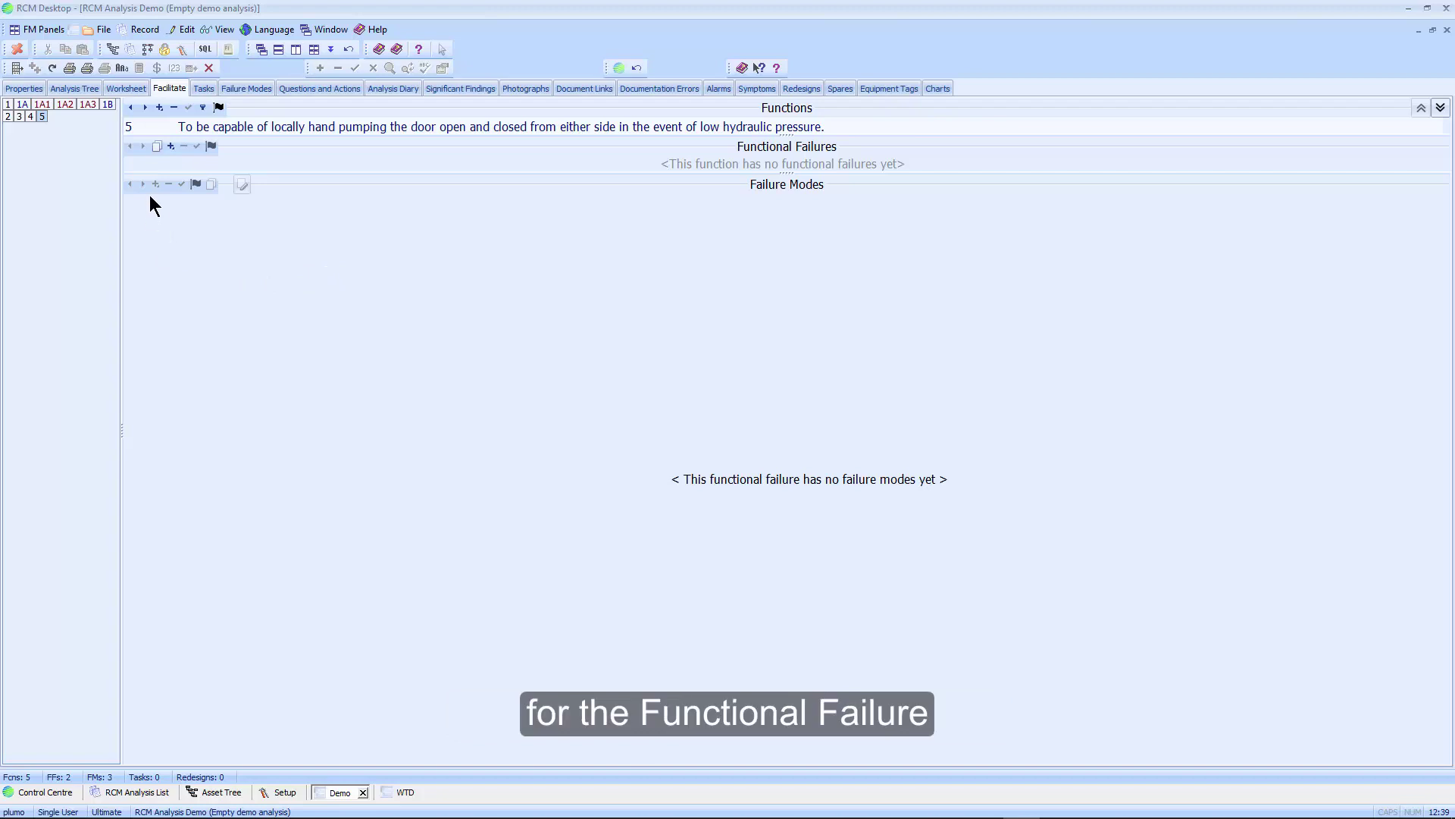
left_click(155, 145)
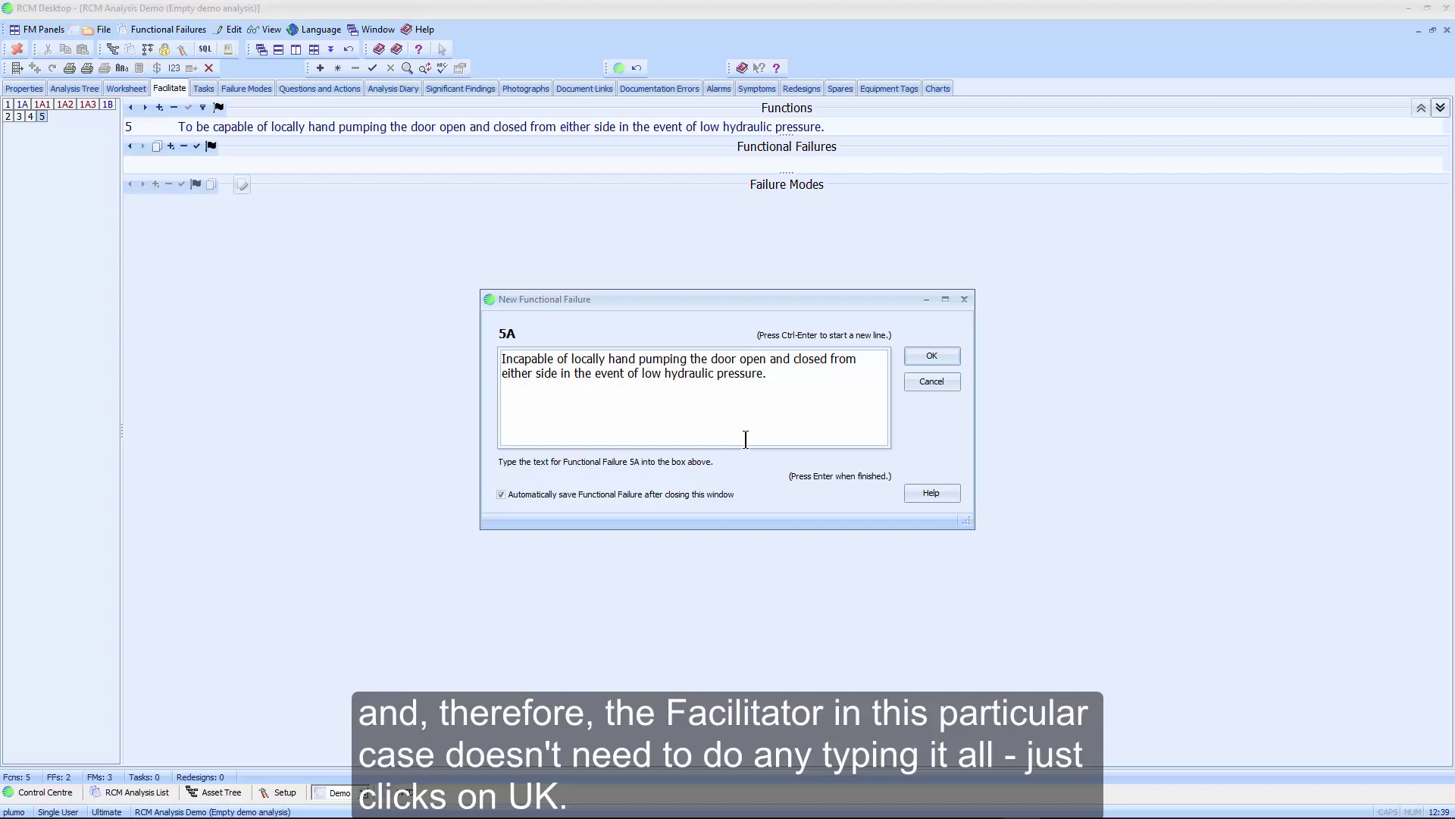
left_click(943, 354)
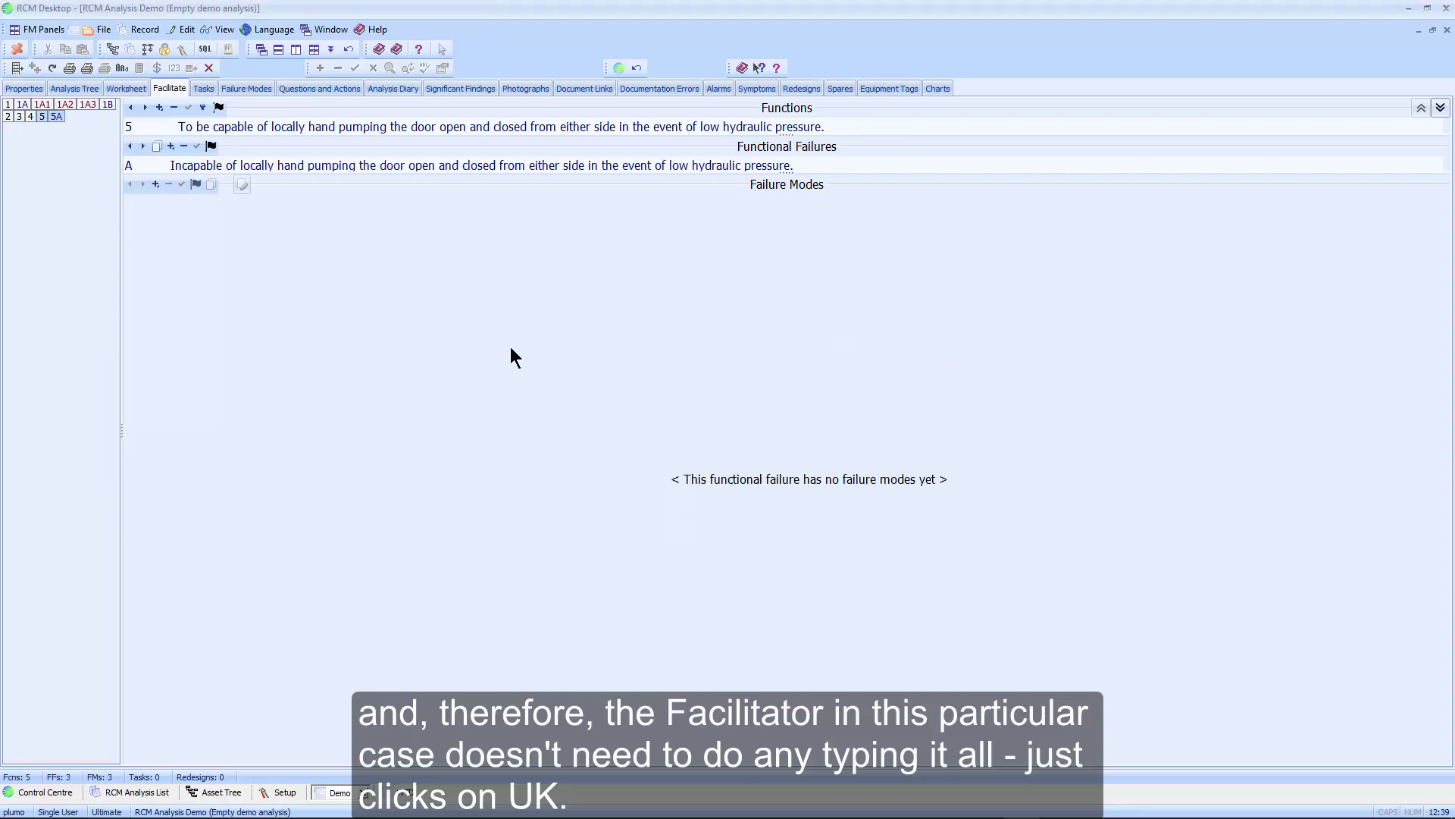
Add failure mode "Door remote closing solenoid valve failed in energised position." to functional failure 5A.
left_click(156, 184)
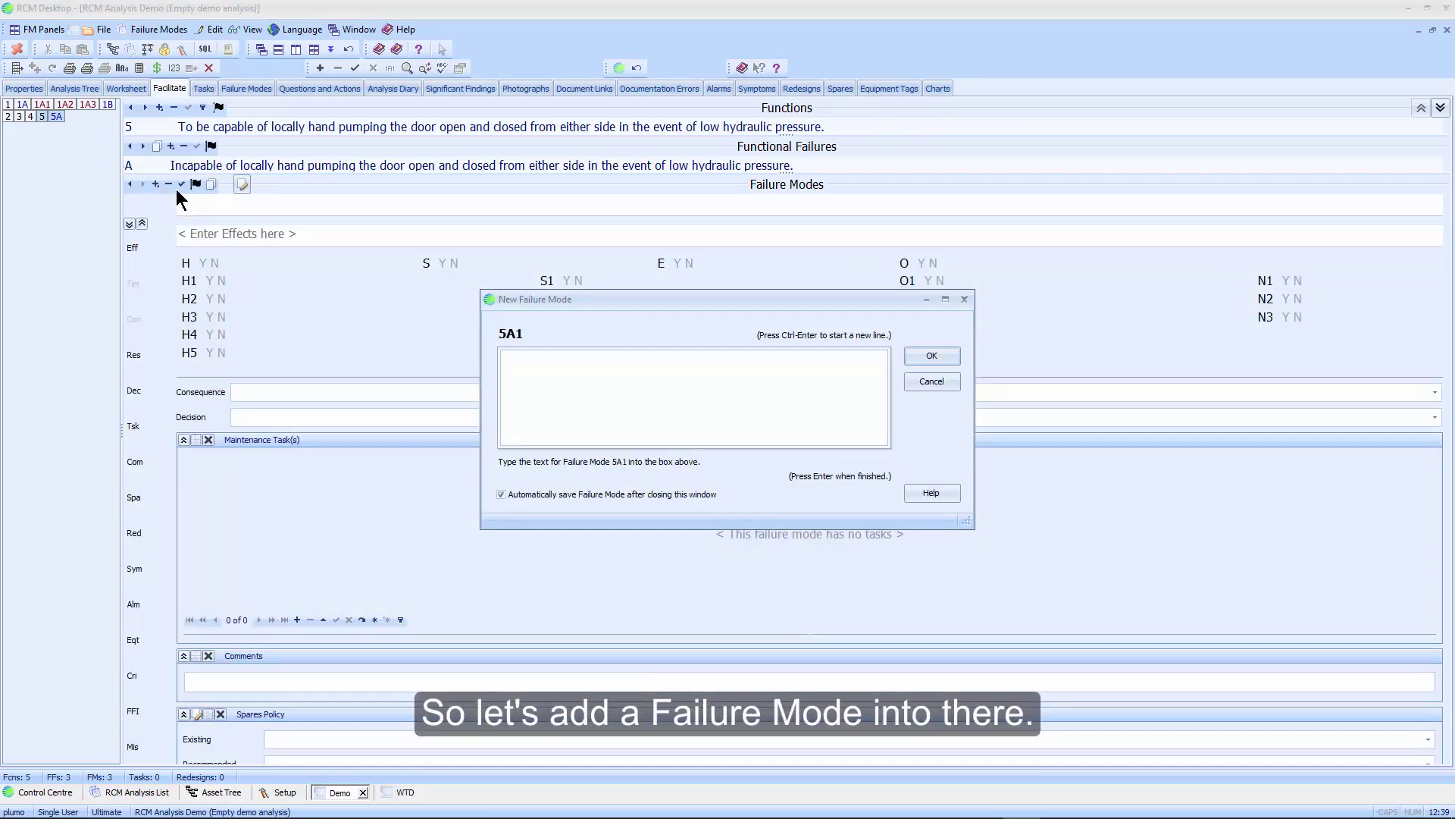
type("f")
key("BackSpace")
type("Door remote closing solenoid valve failed in energised position.")
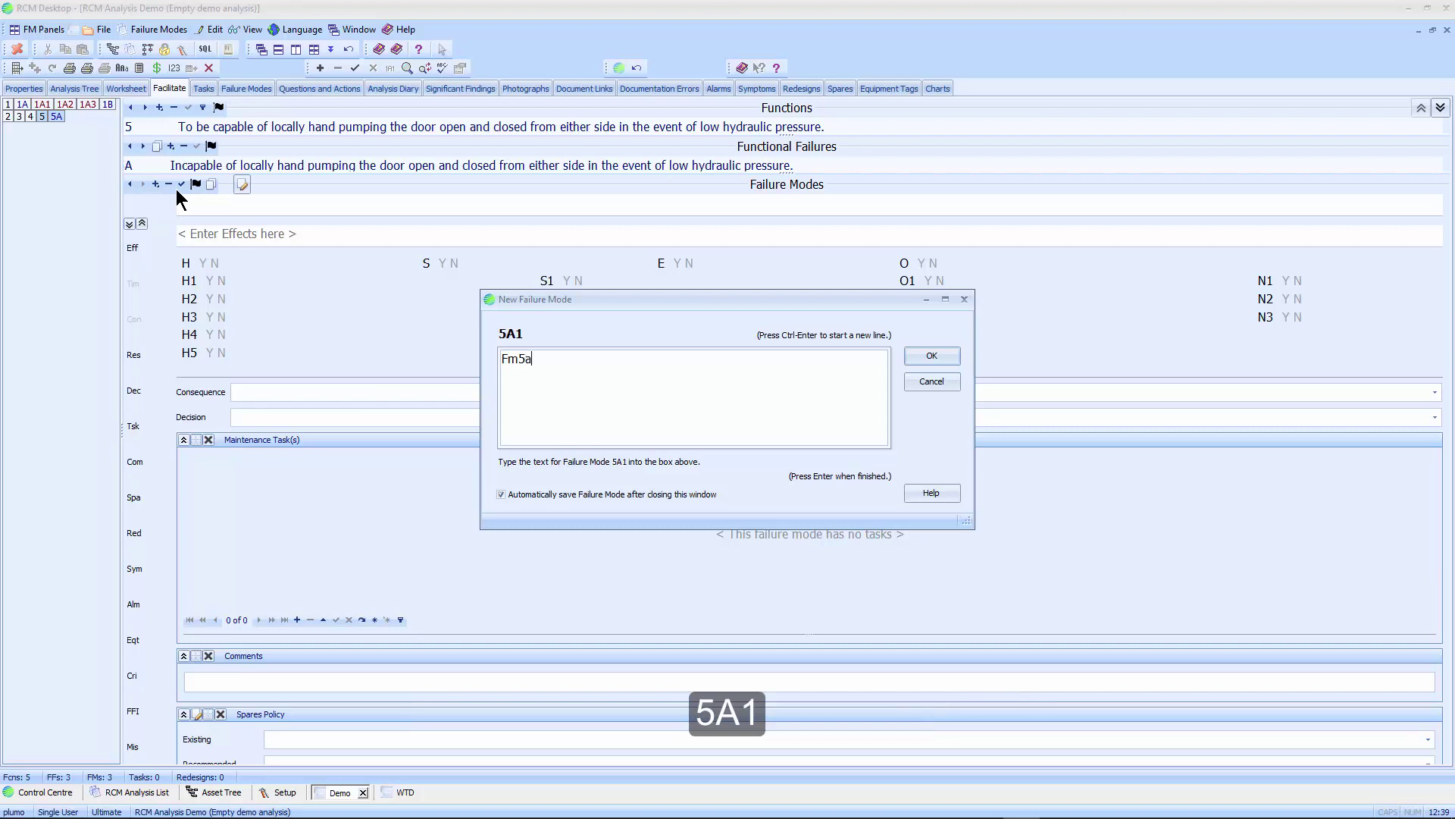
key("Return")
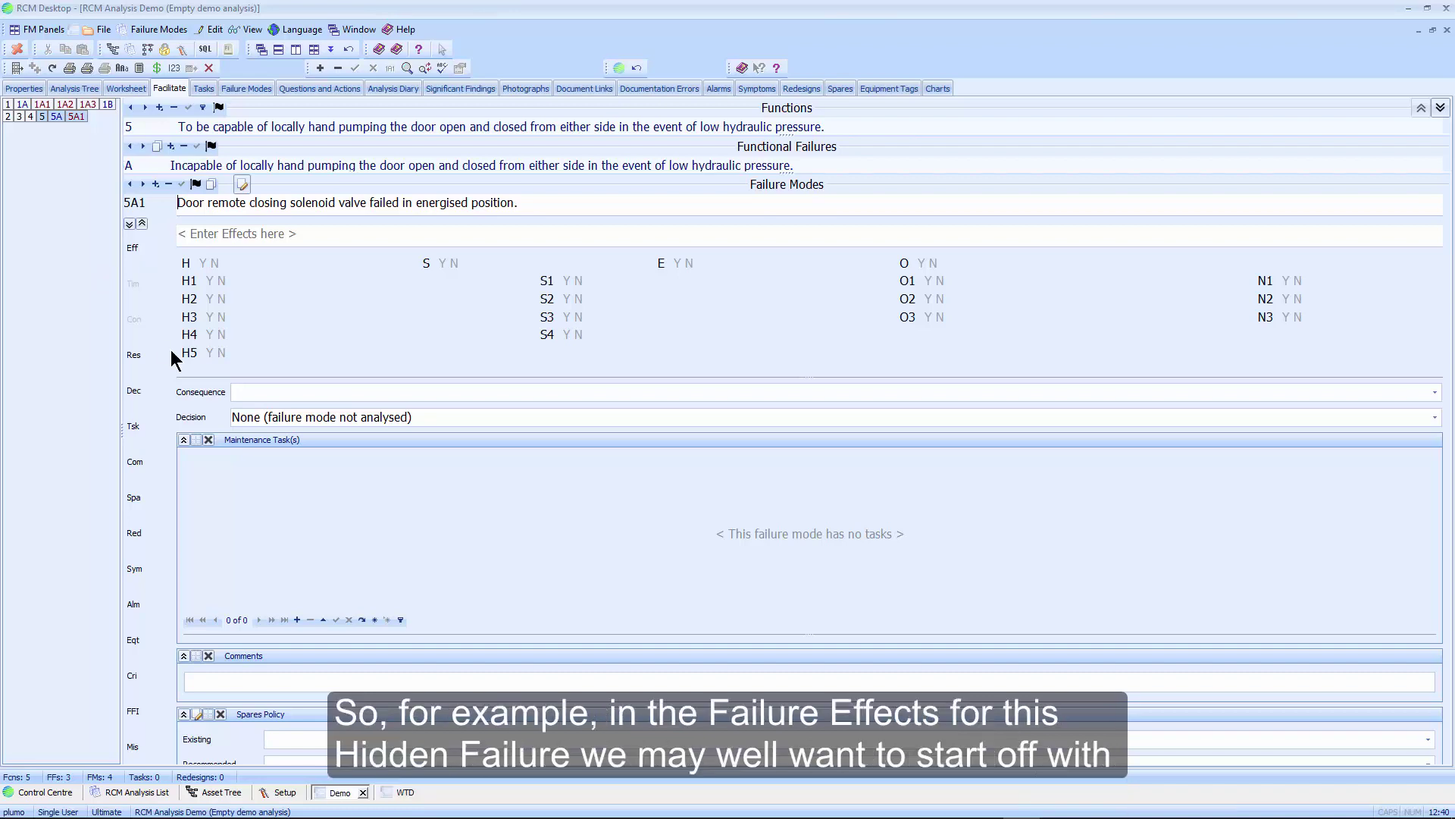
Enter 5A1's effects, from "Will not matter if it occurs on its own" through the emergency scenario to "Increased risk of injury to personnel.".
left_click(307, 233)
type("wn")
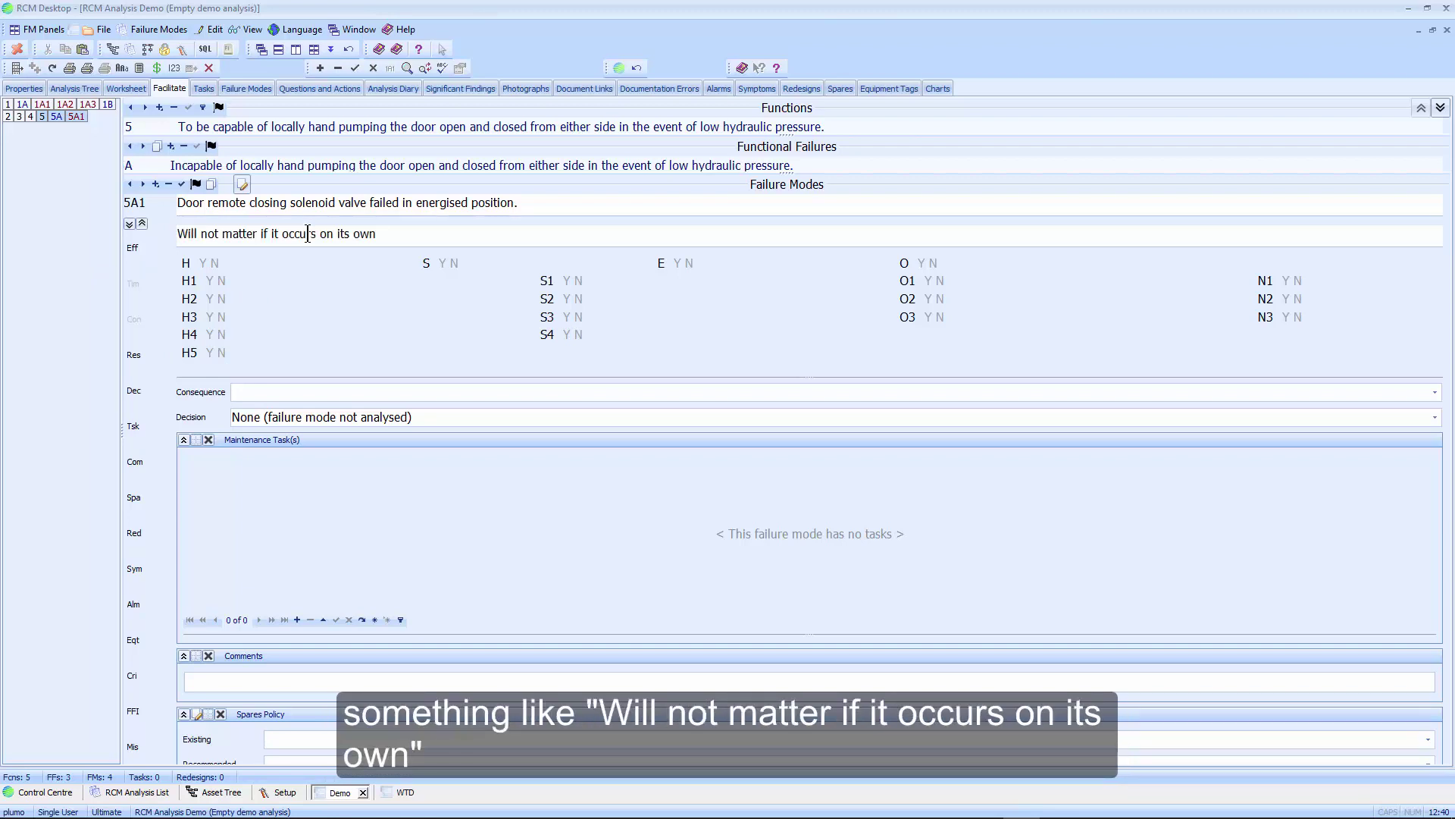
type("m tiae")
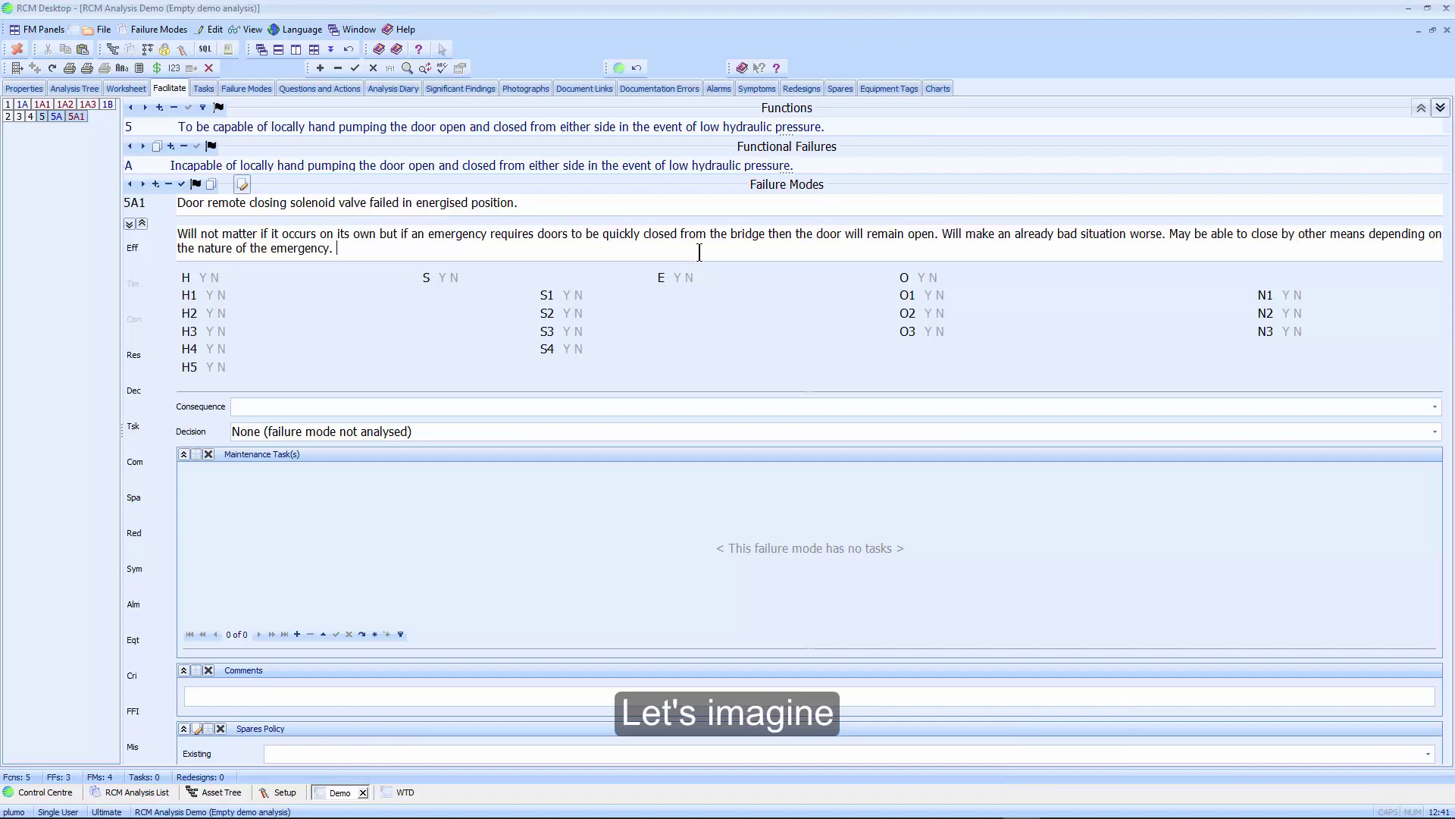
type("I")
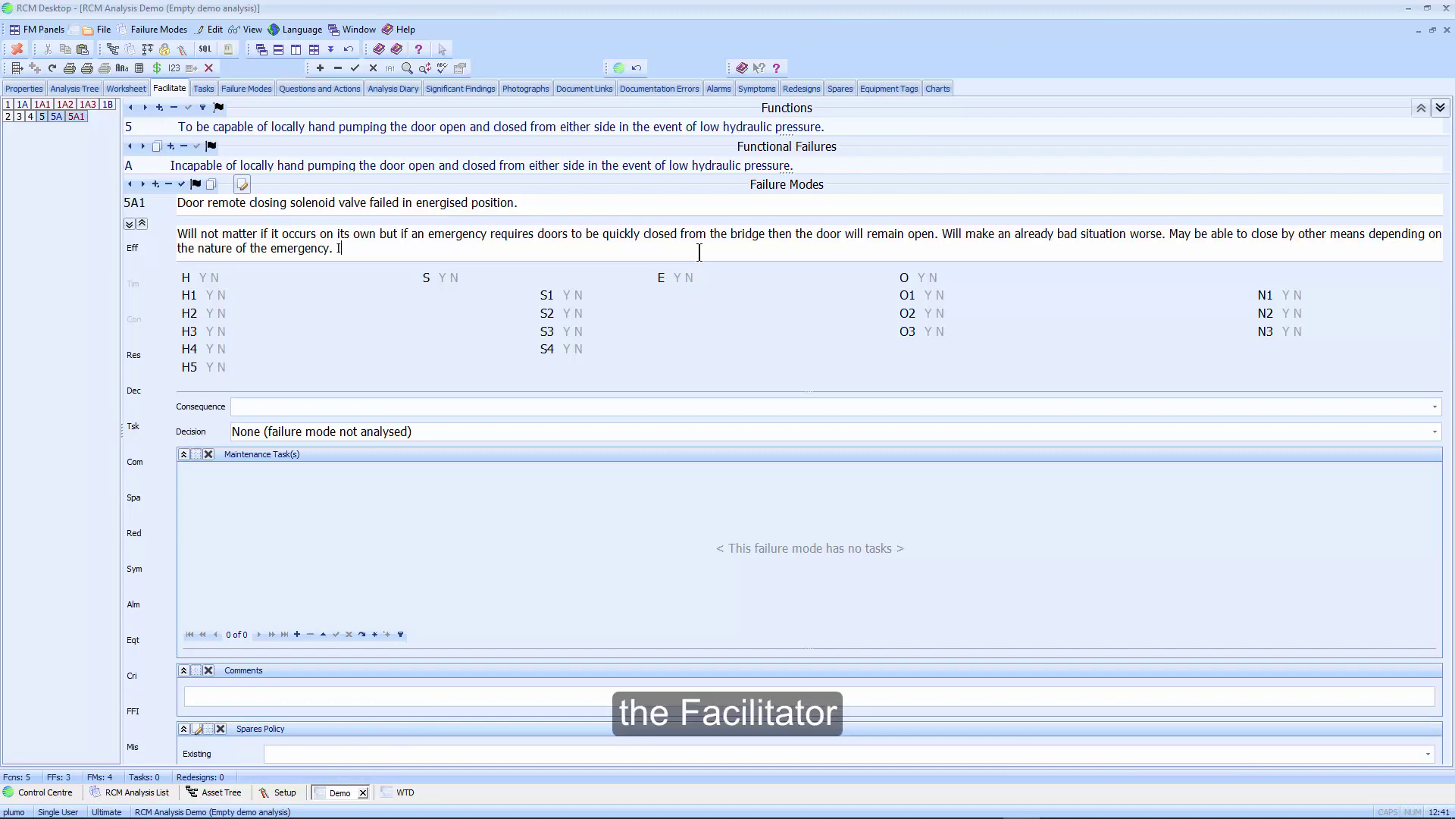
type("ncreased")
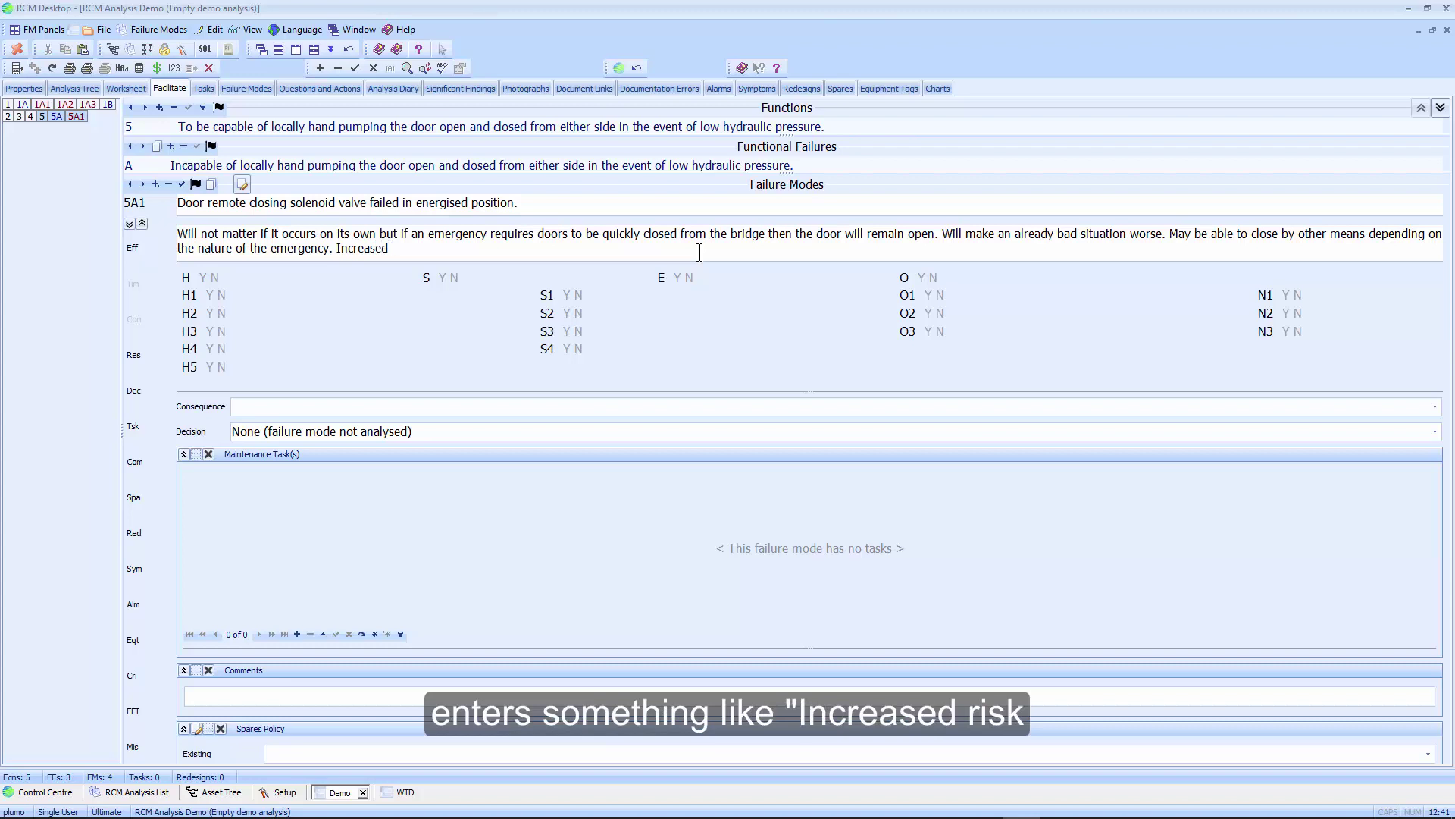
type(" risk of ")
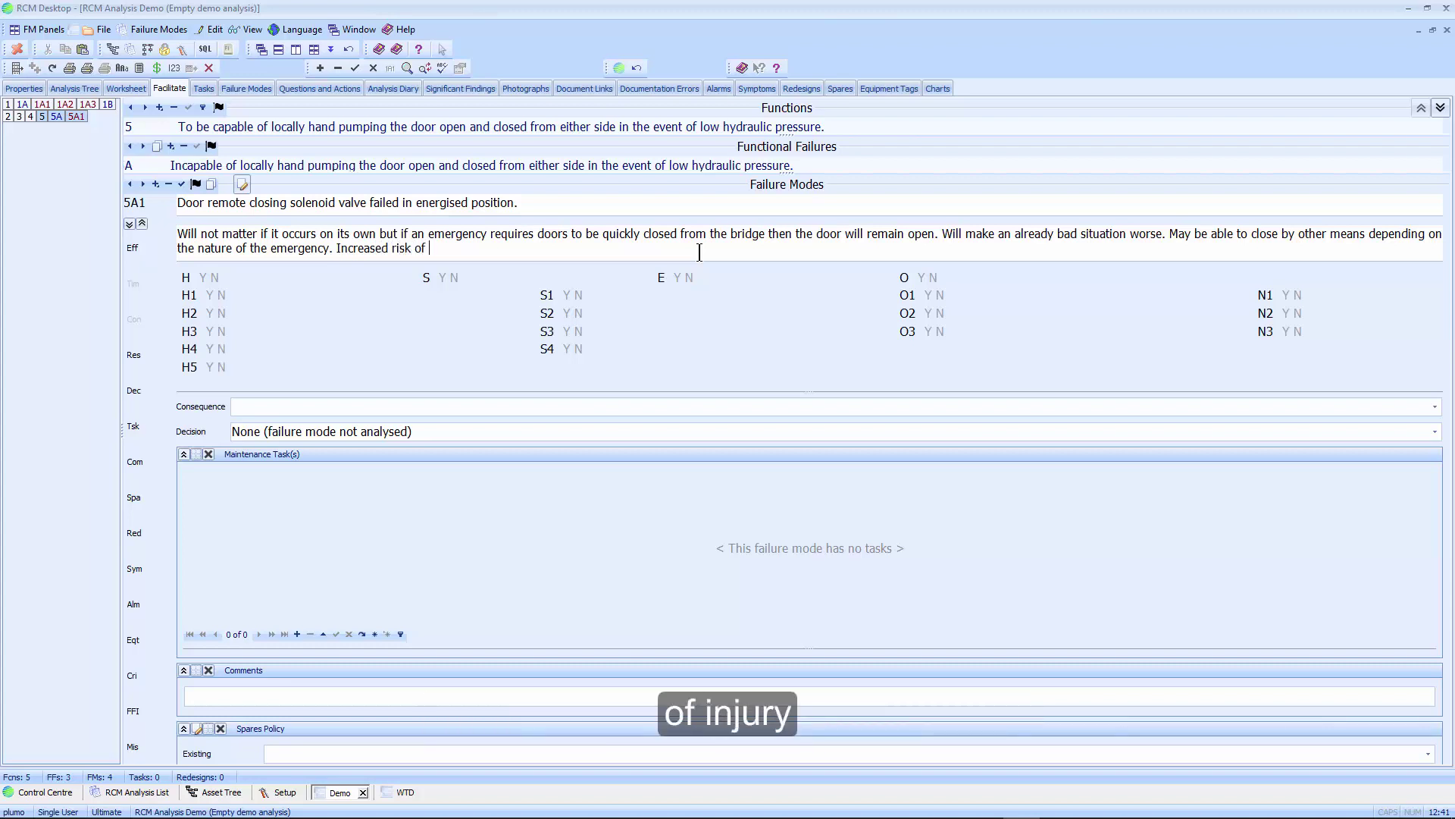
type("injury to p")
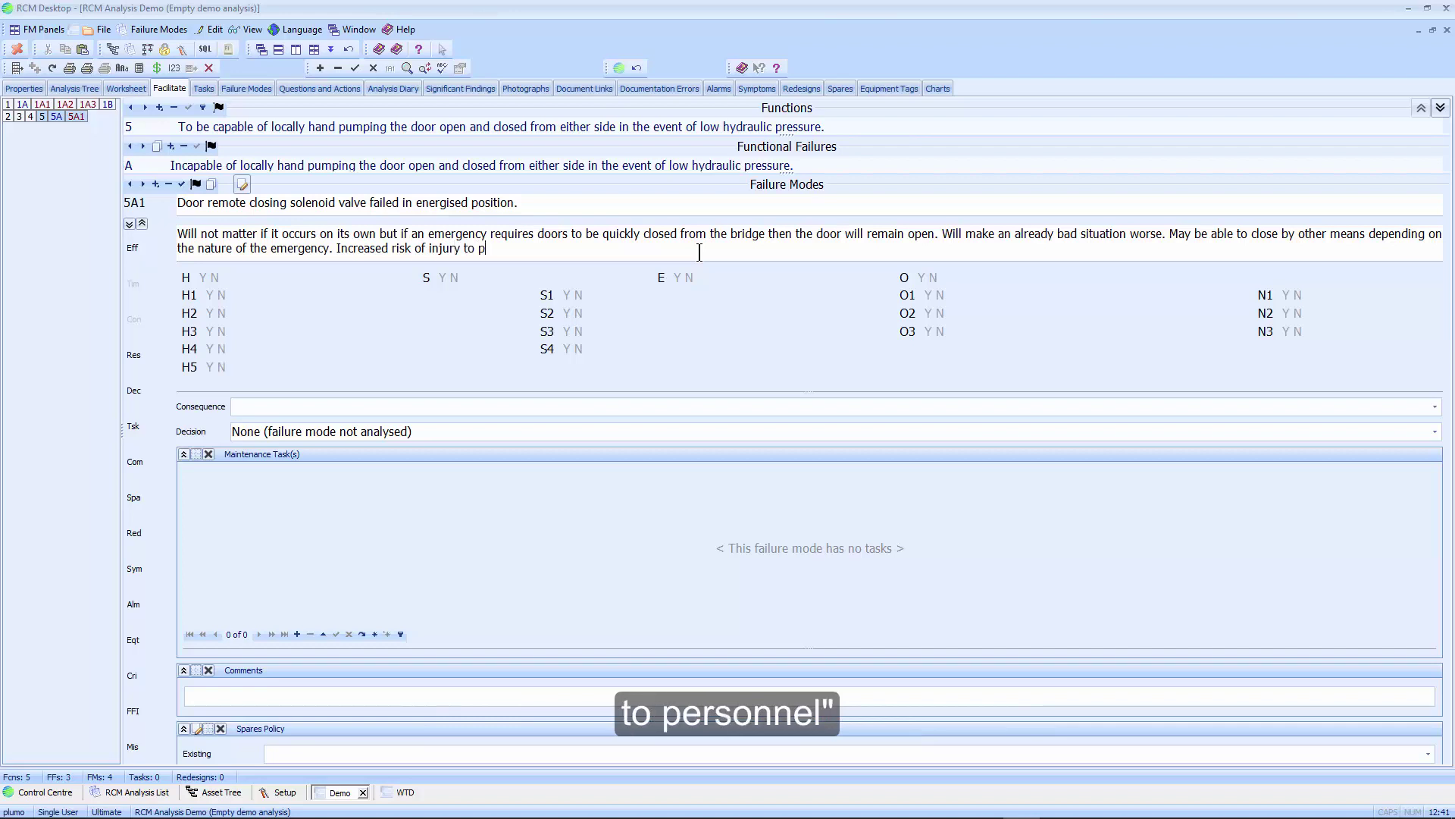
type("ersonnel.")
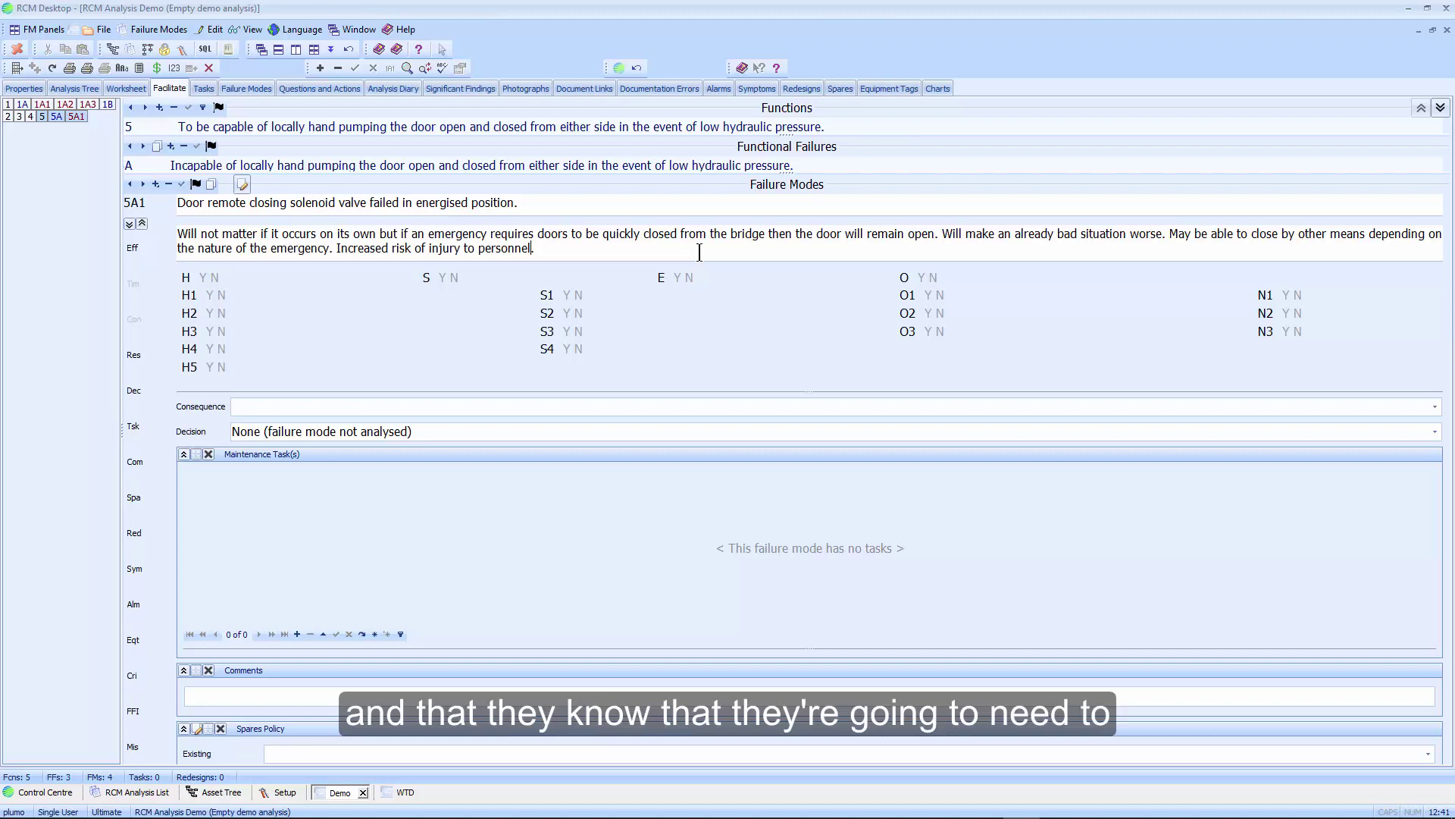
Save "Increased risk of injury to personnel" as auto text with the shortcut iri and use it to repeat the phrase in 5A1's effects.
key("ctrl+shift+Left")
key("ctrl+shift+Left")
key("ctrl+shift+Left")
key("ctrl+shift+Left")
key("ctrl+shift+Left")
key("ctrl+shift+Left")
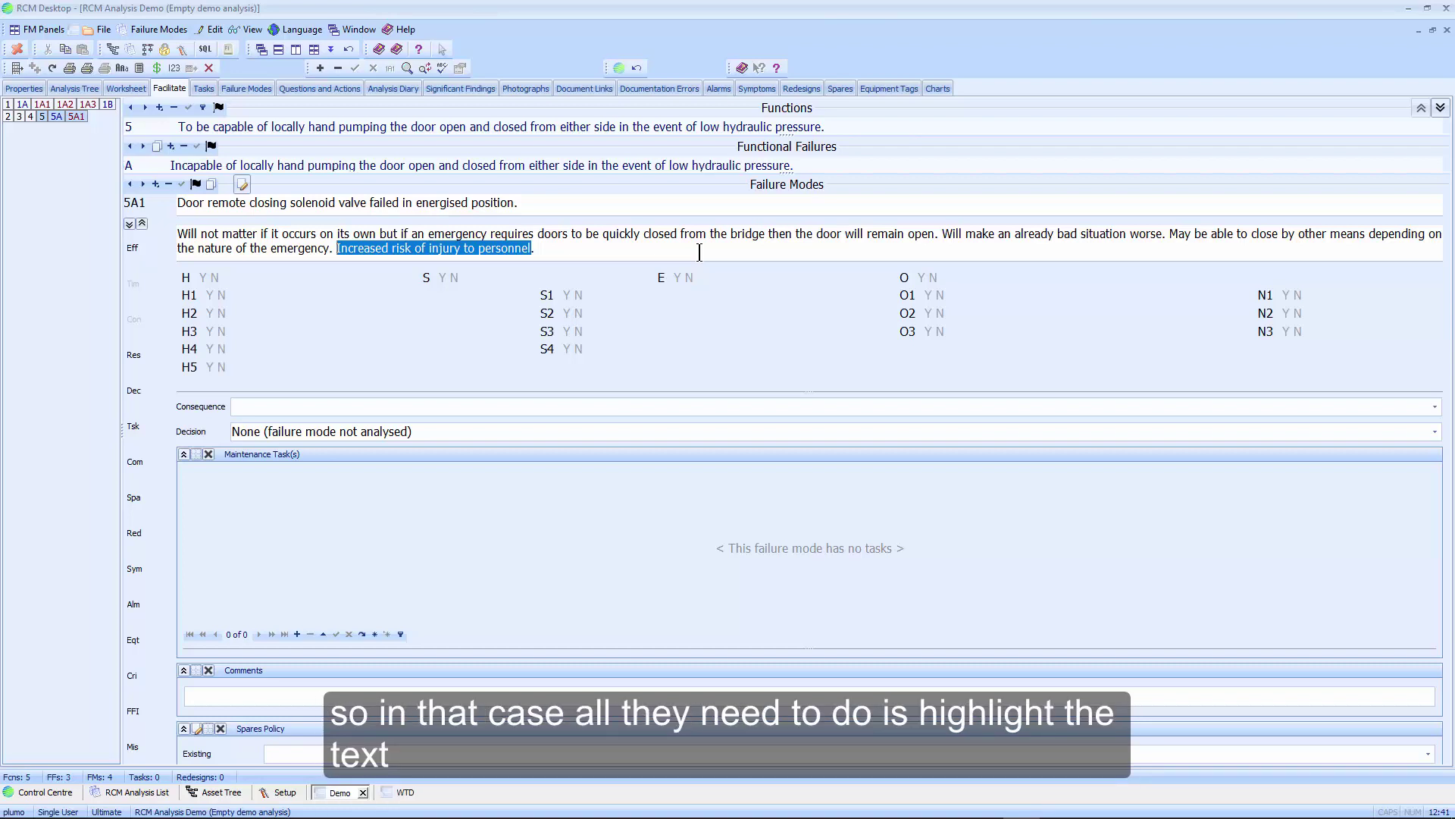
key("ctrl+s")
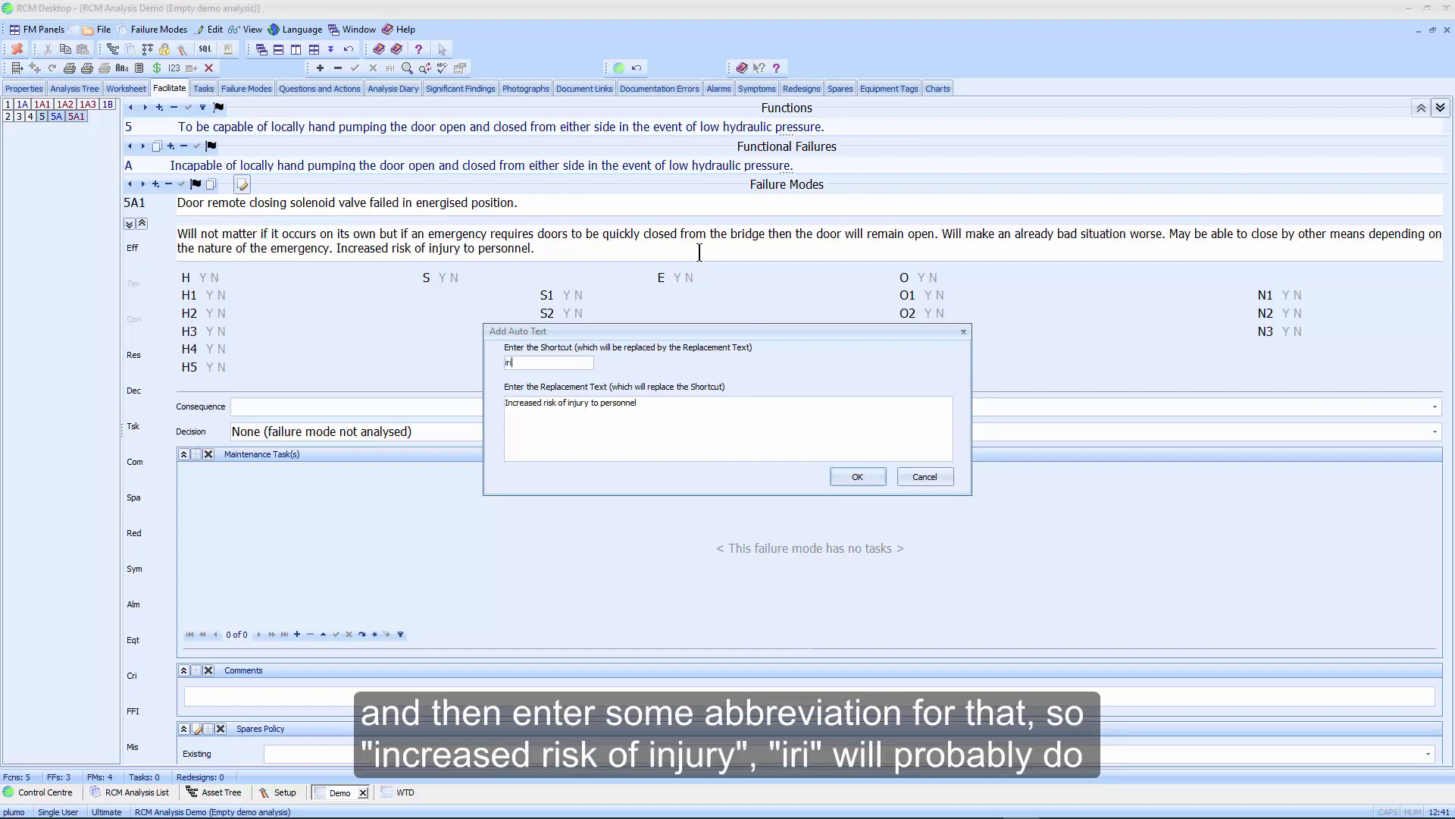
key("Return")
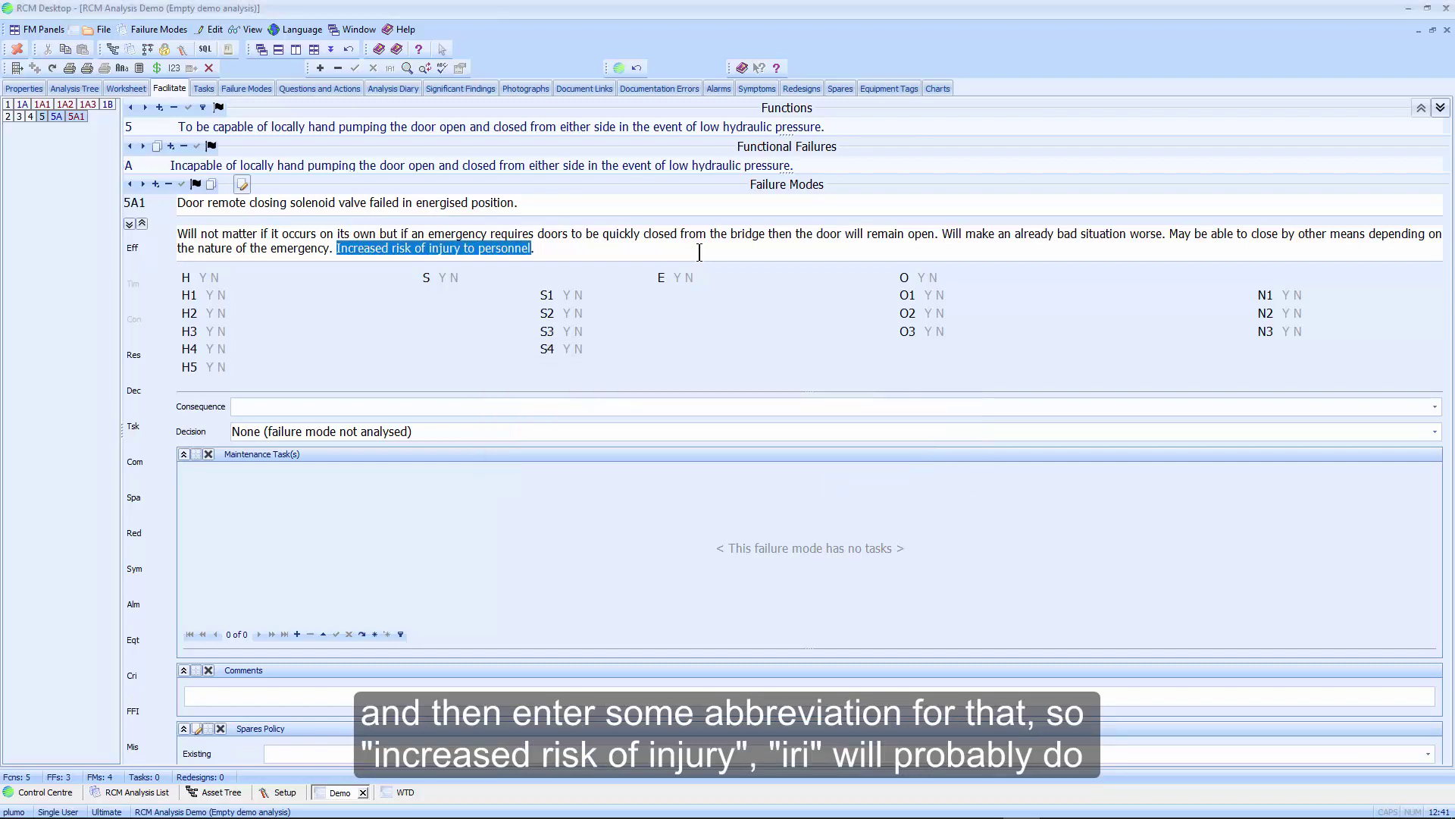
left_click(699, 251)
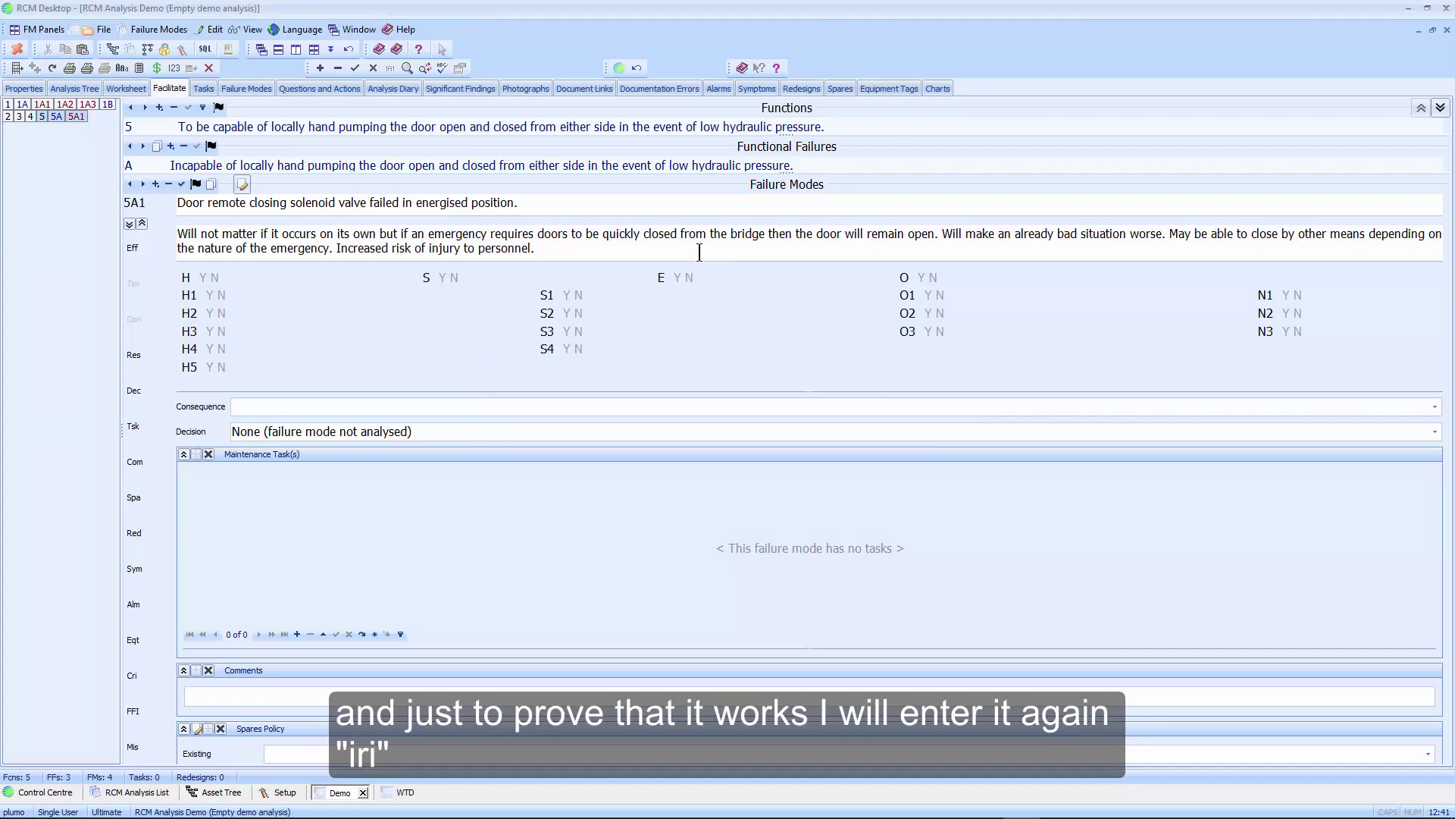
type("iri")
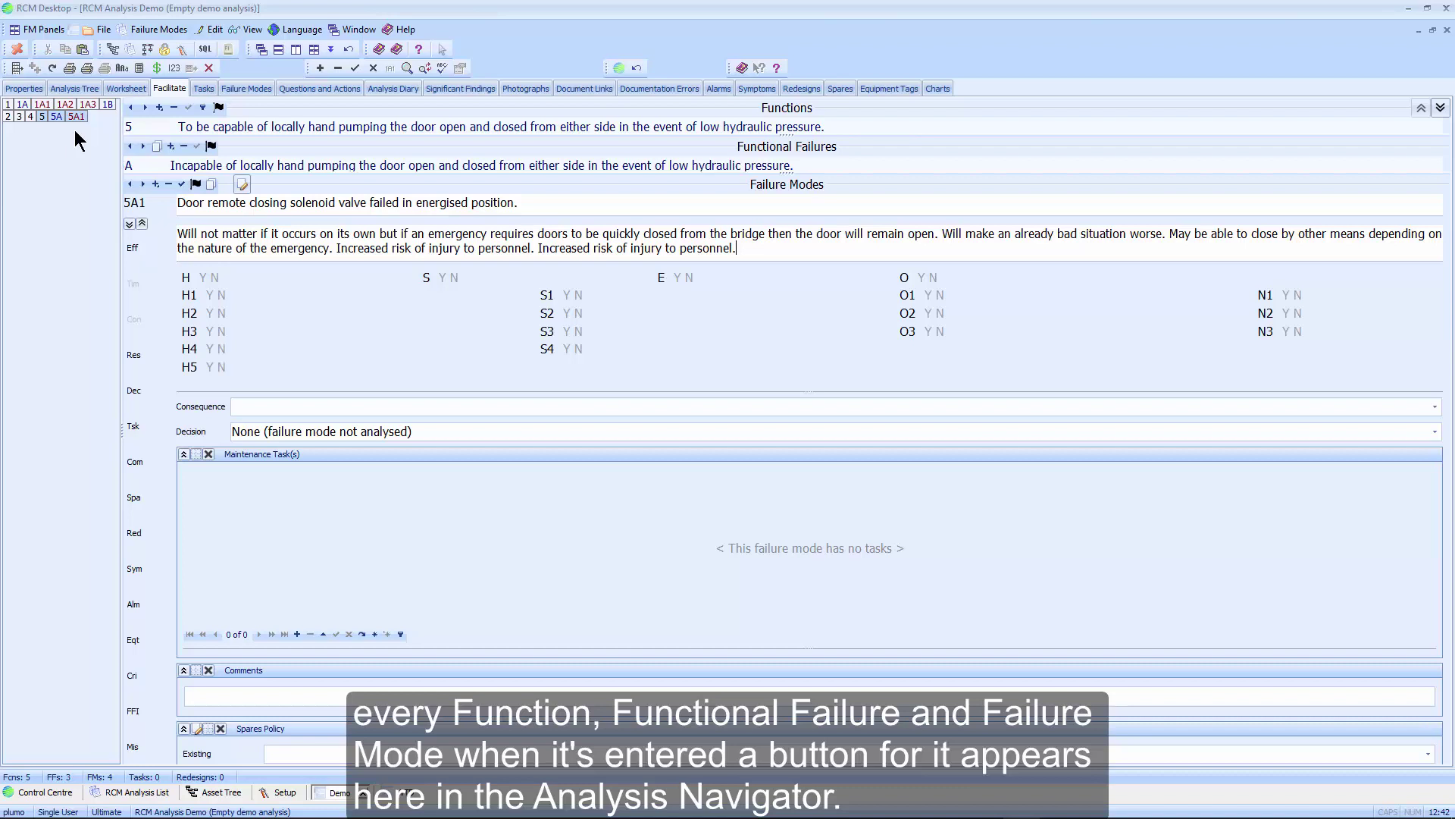
Open failure mode 1A1 and answer Yes to its hidden-failure question H and its safety question S.
left_click(42, 104)
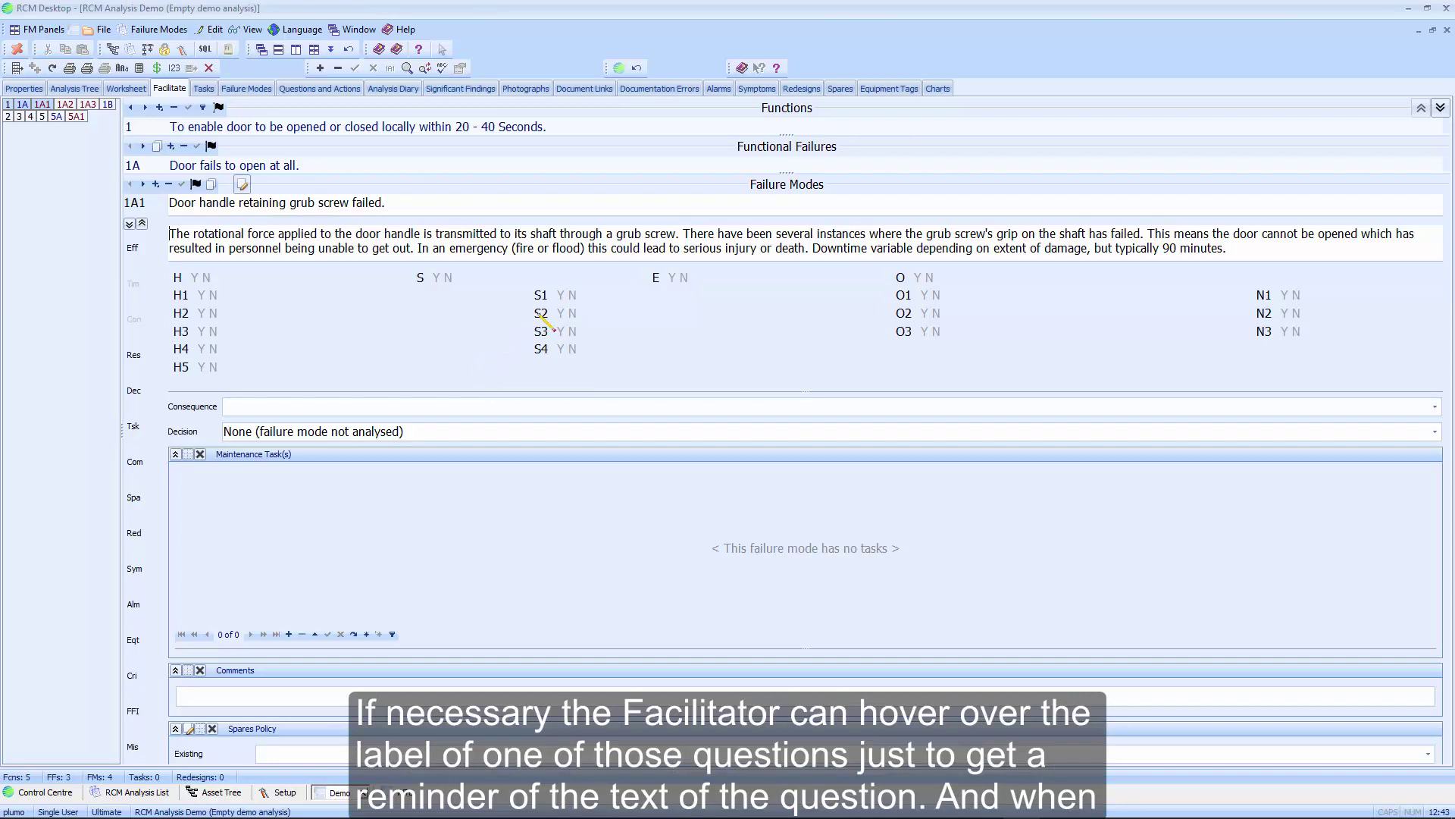
mouse_move(542, 316)
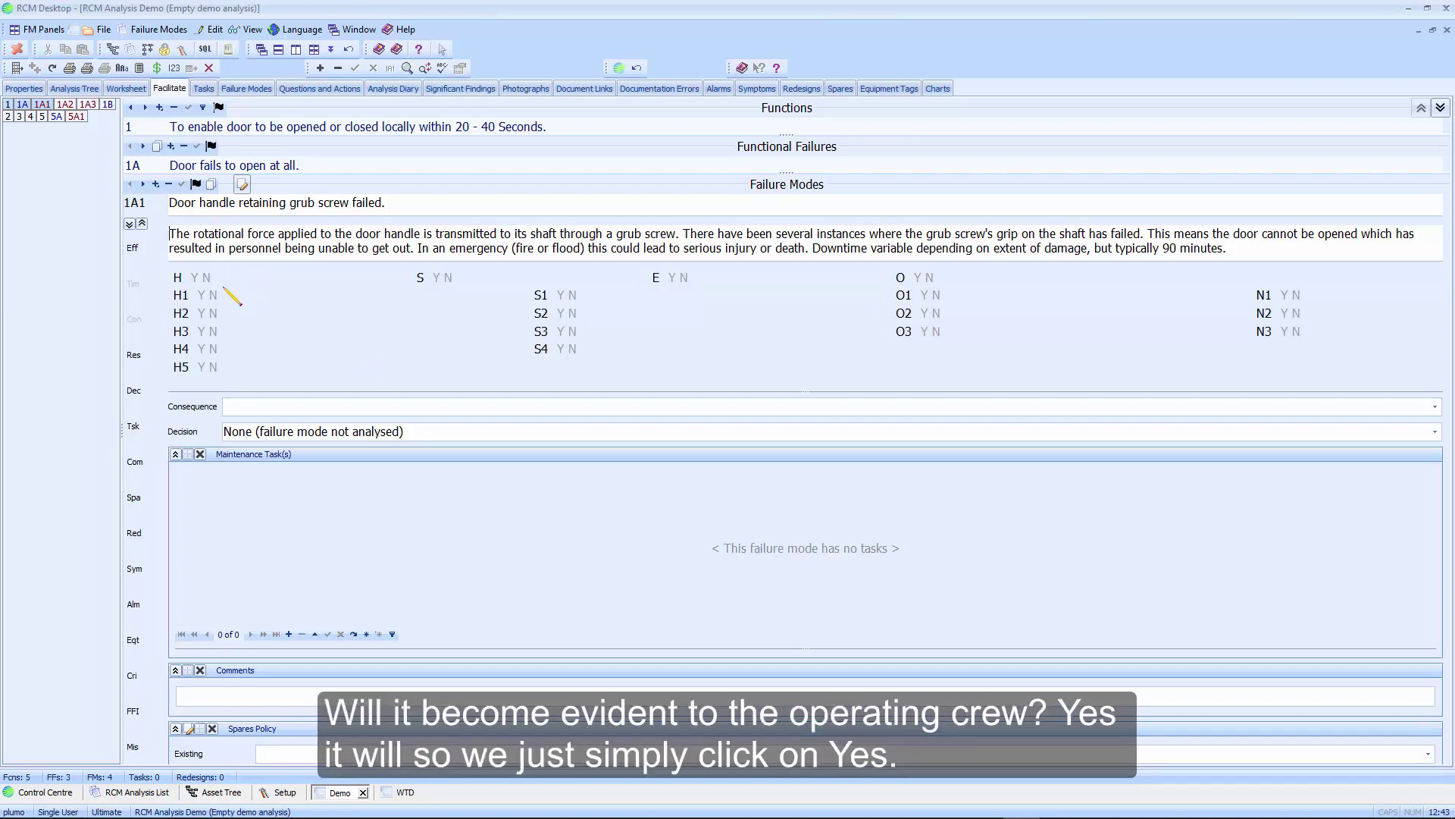
left_click(195, 279)
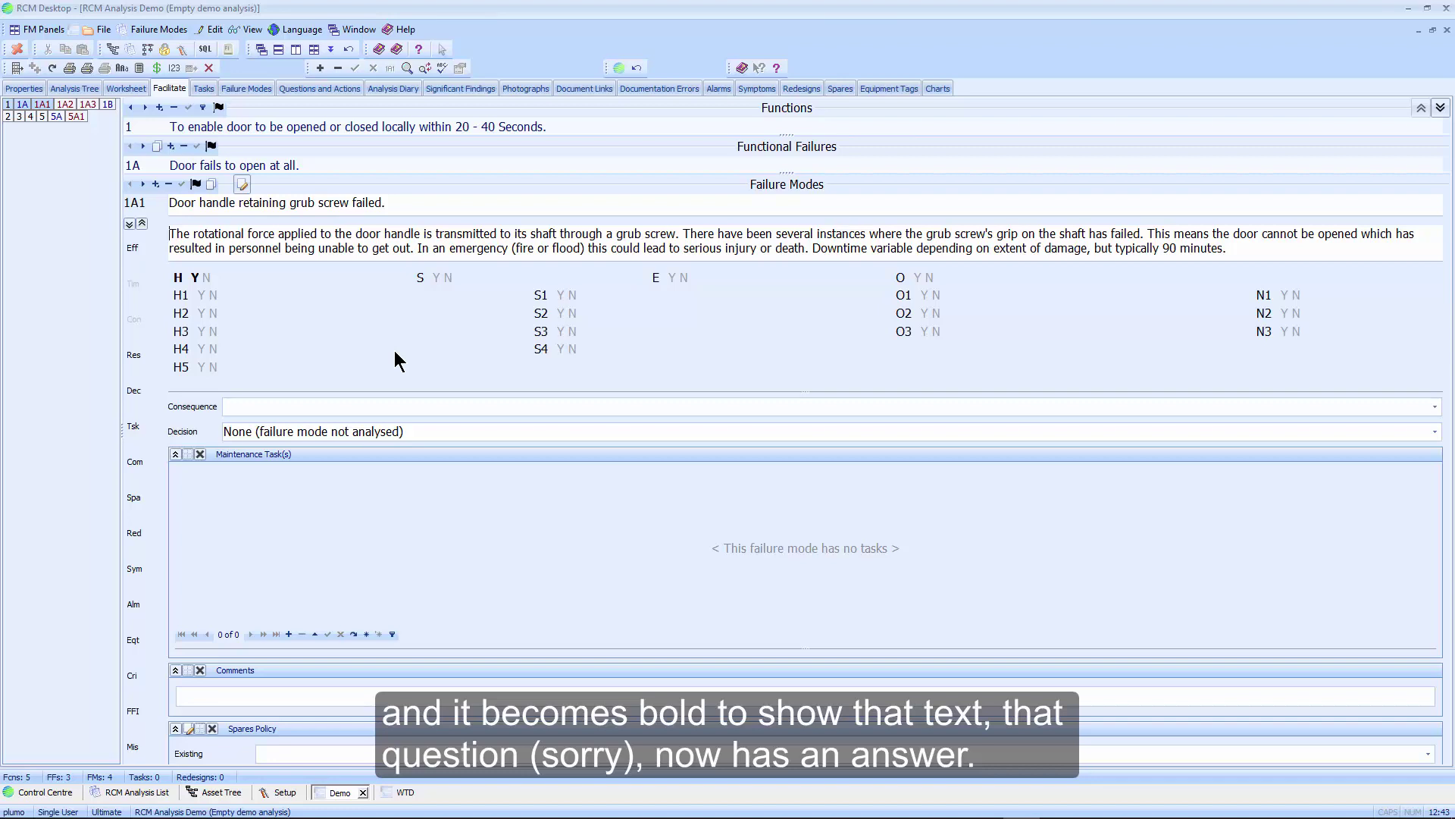
left_click(437, 279)
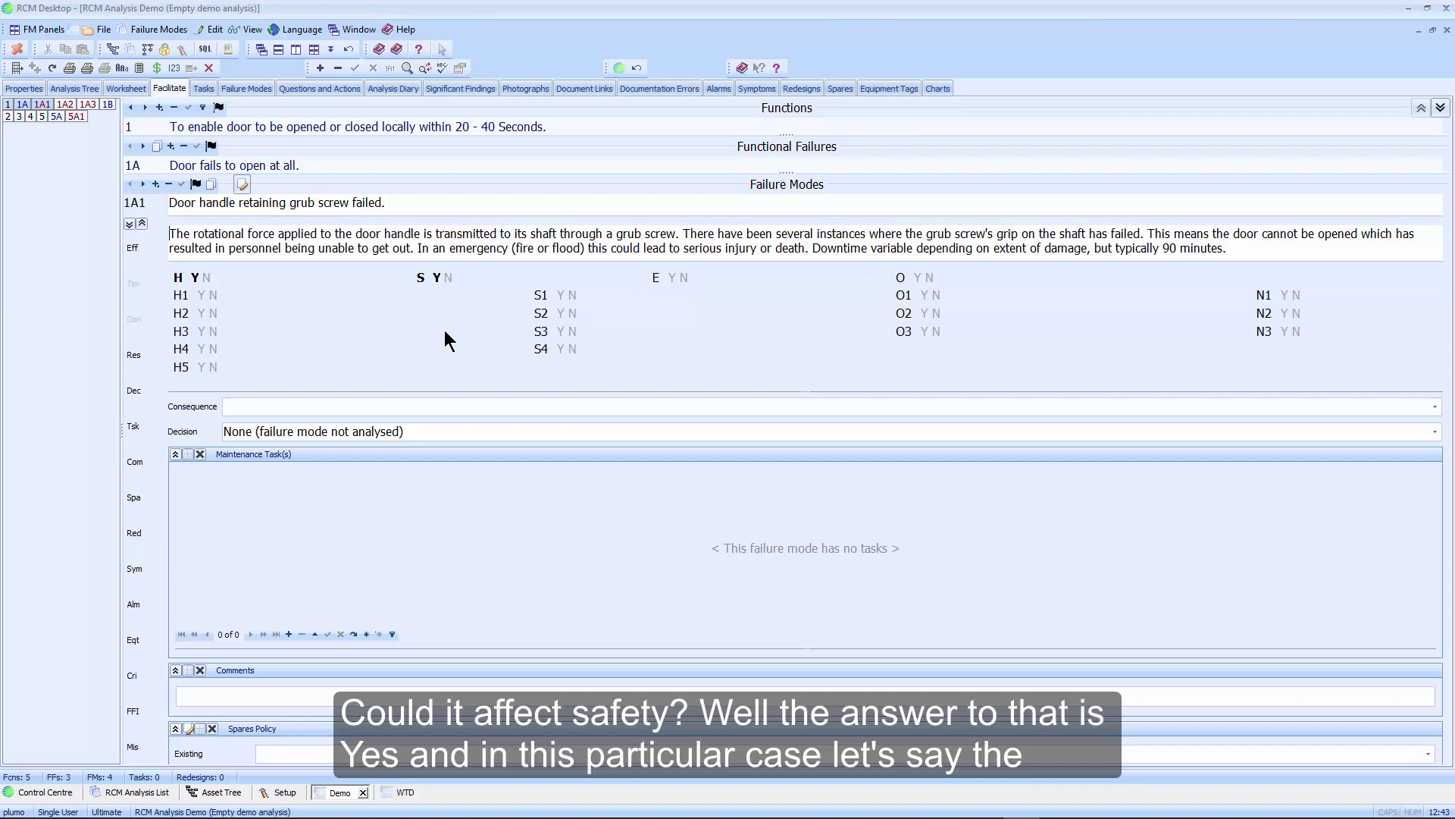
Insert the auto text comment starting "All doors are in regular use" for question S, explaining why the risk of trapping someone is still intolerable, and save it.
left_click(422, 278)
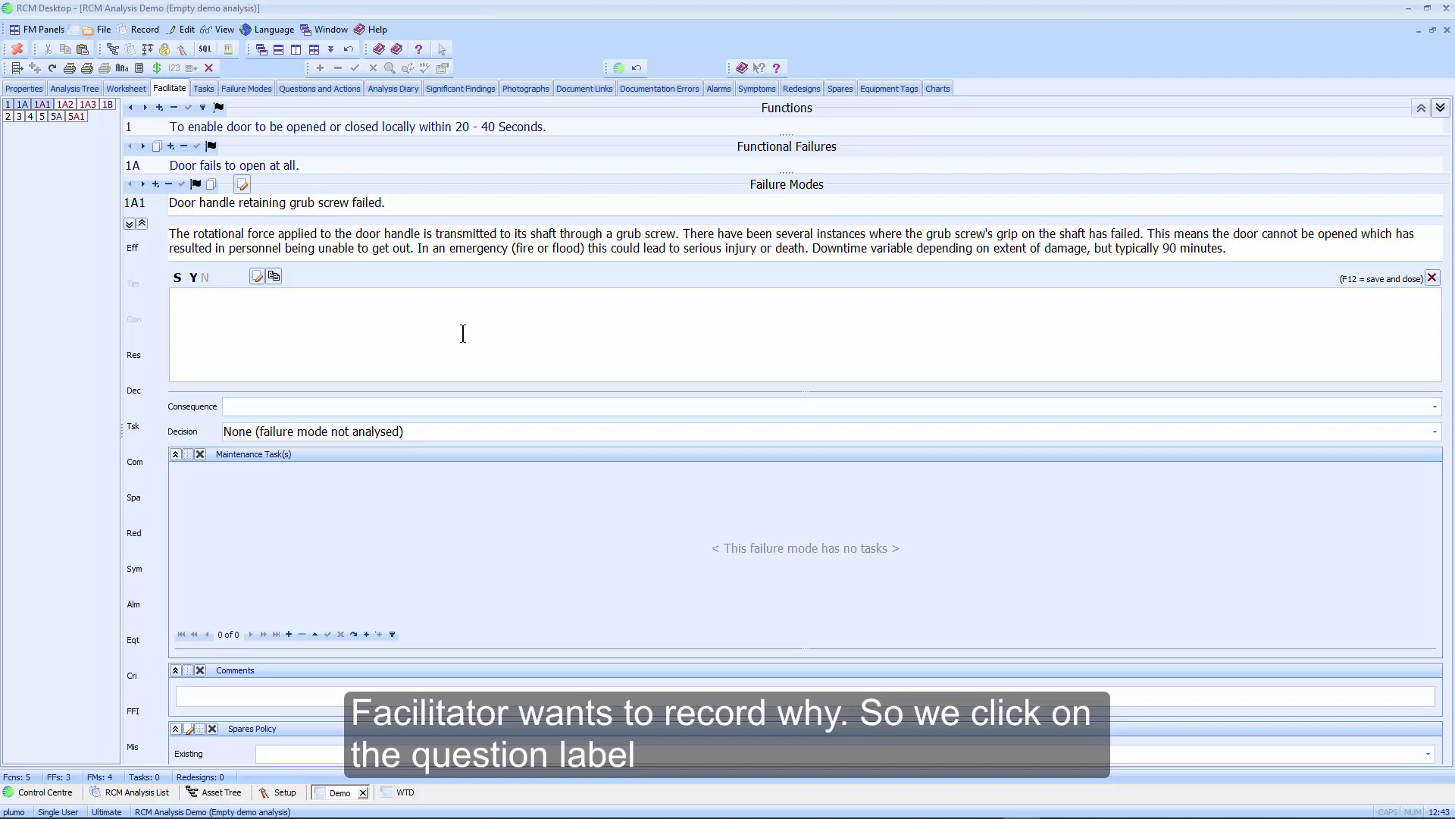
type("Sc1")
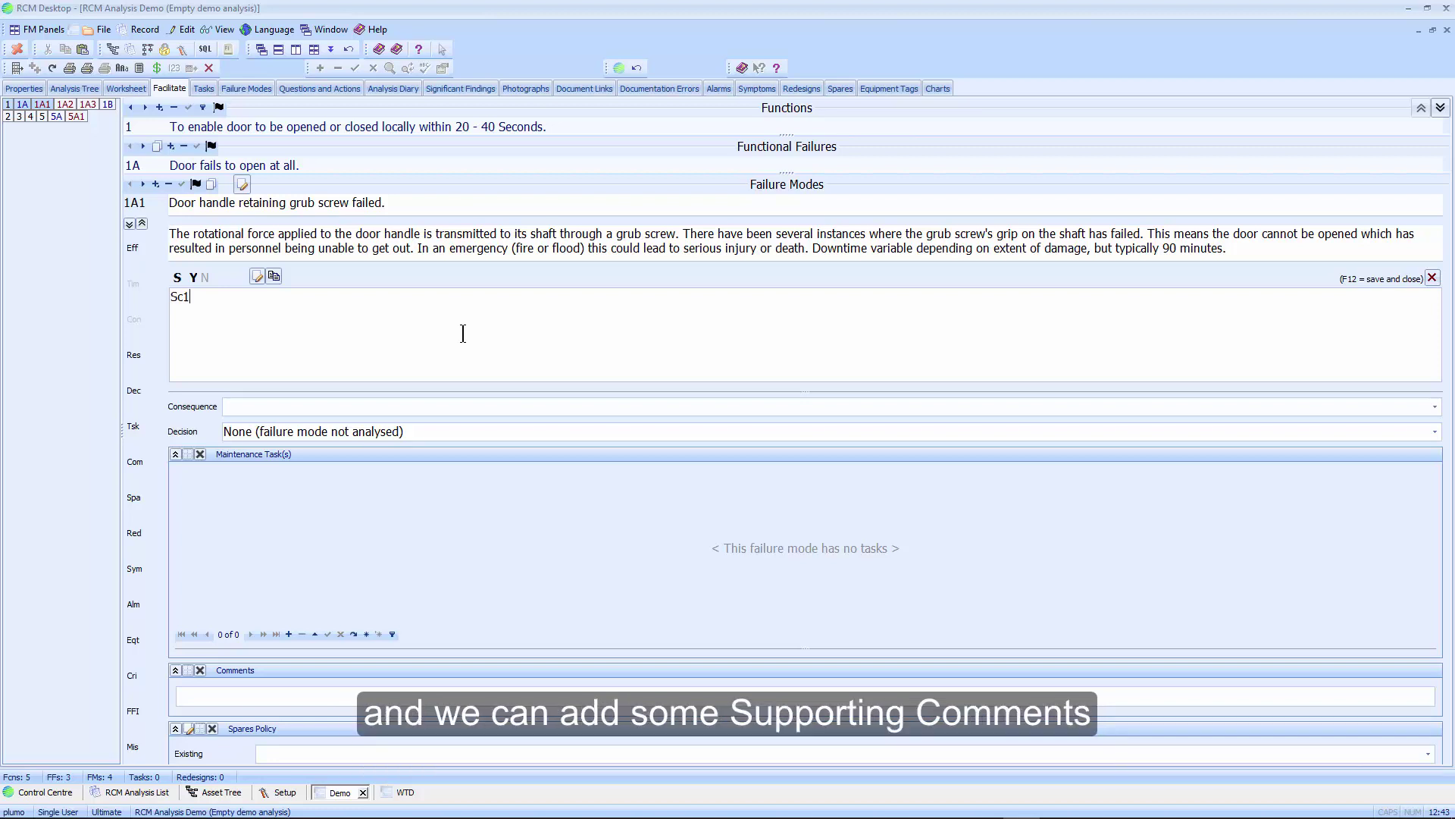
type("a1t")
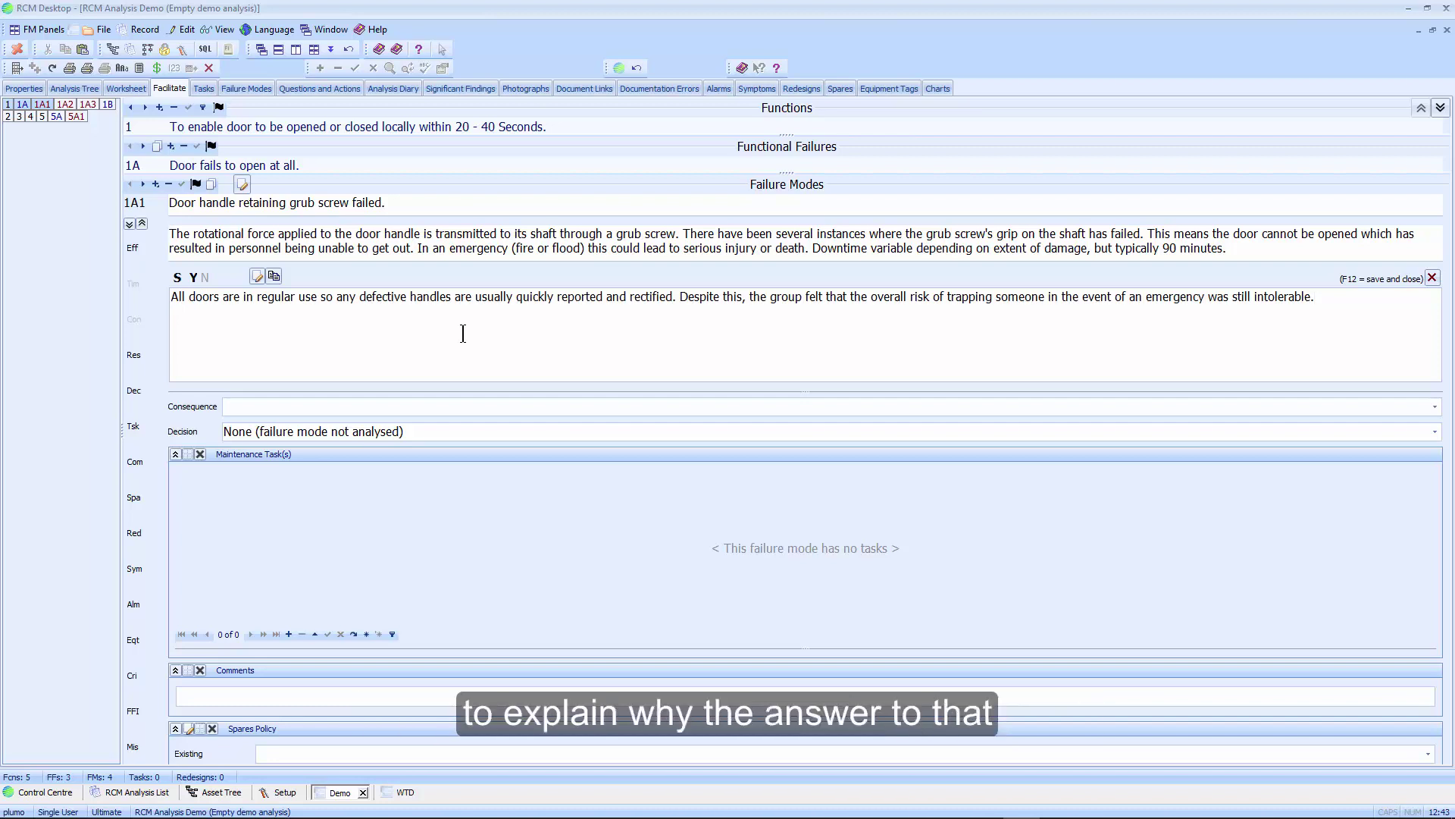
key("F12")
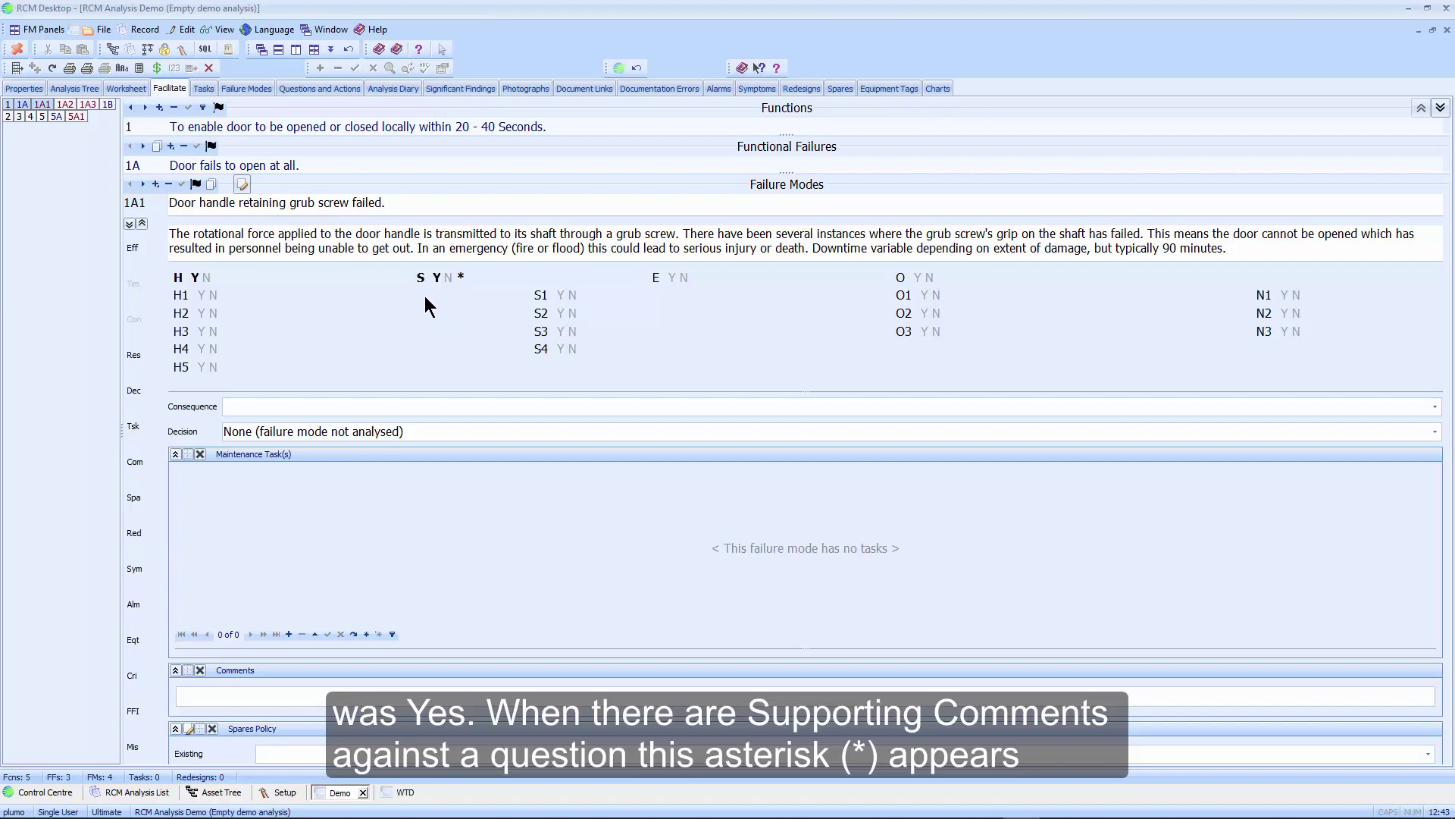
mouse_move(461, 277)
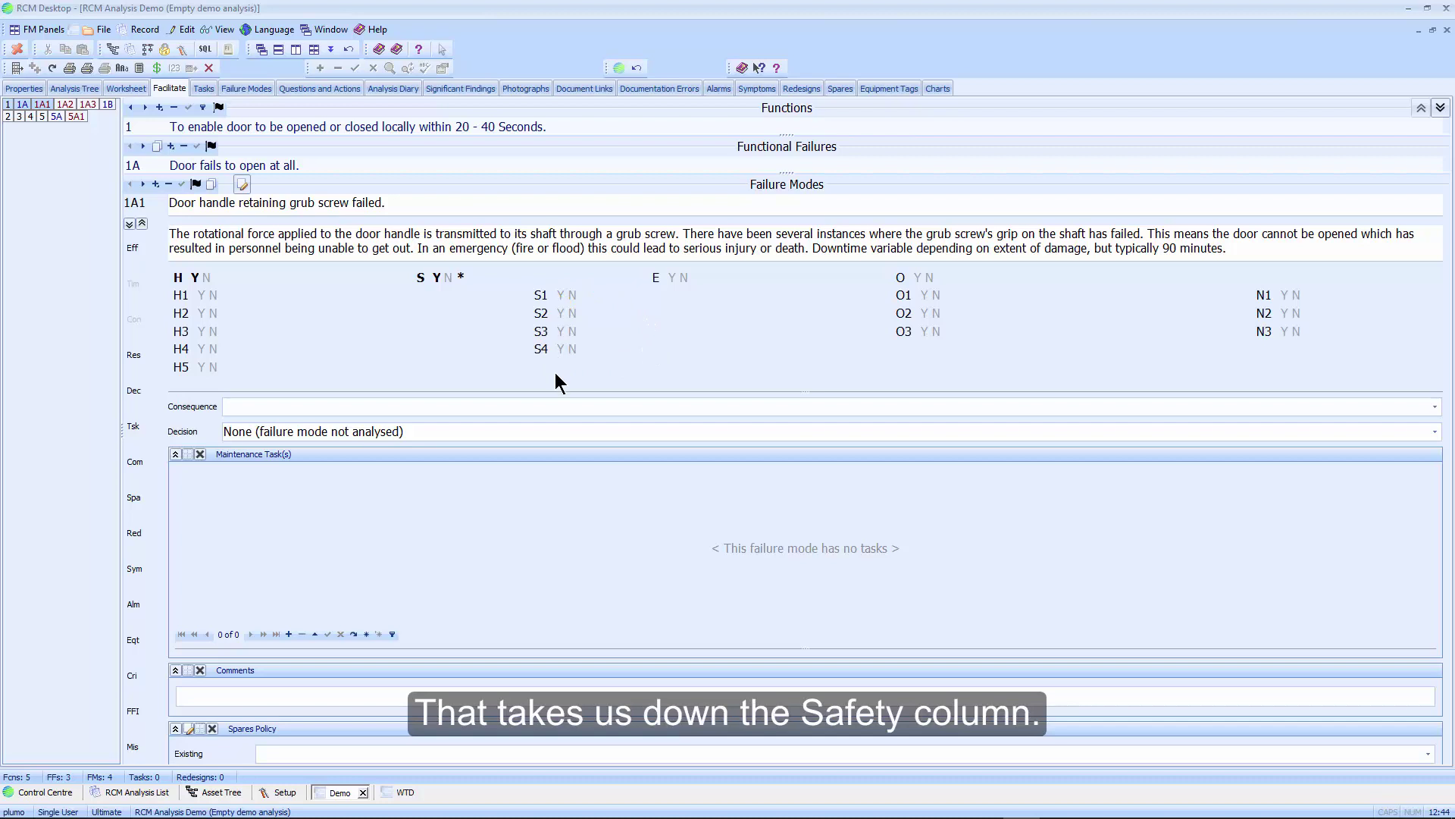
Answer No to question S1 of 1A1 and save the supporting comment "No practical point P.".
left_click(574, 296)
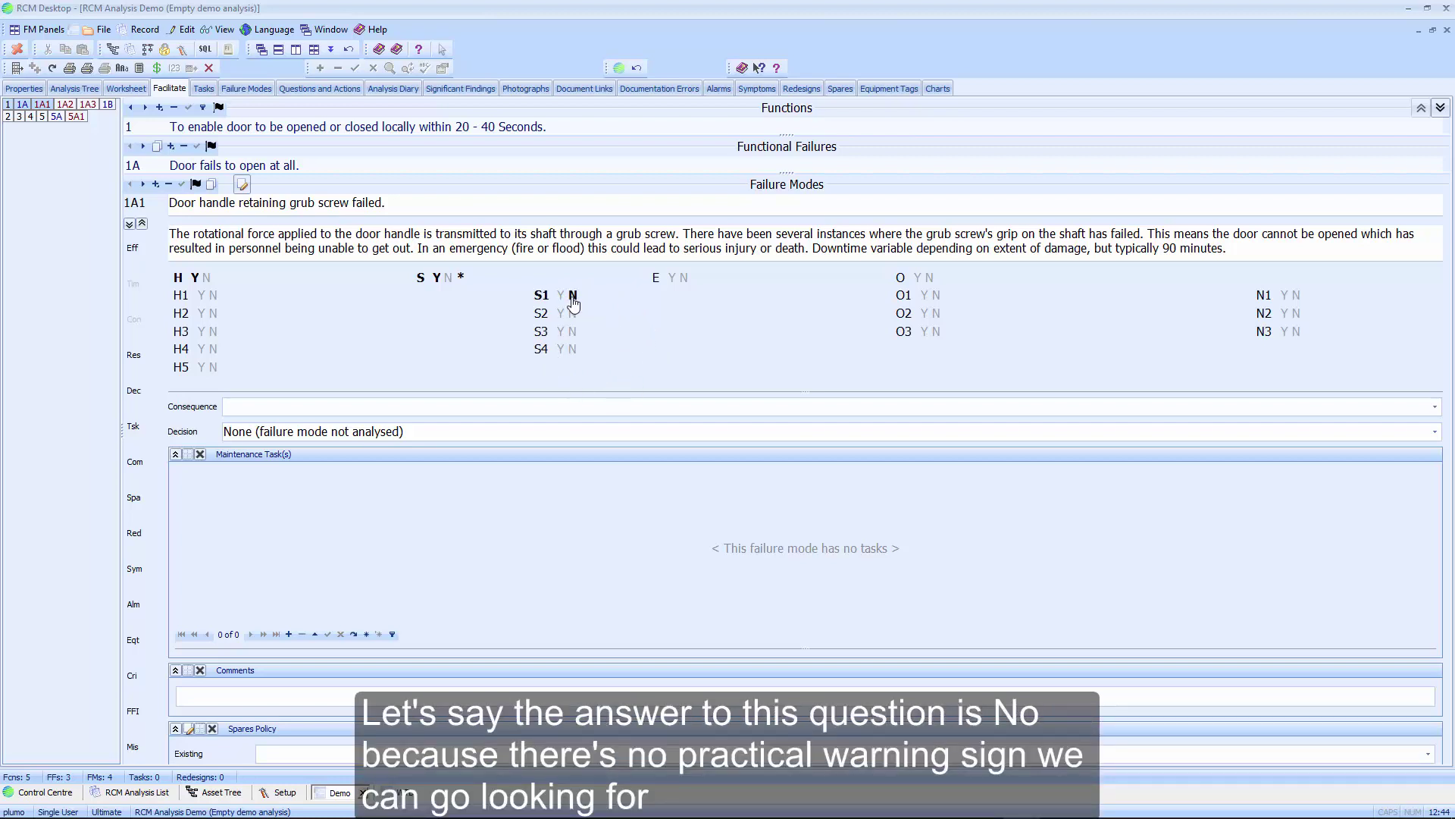
left_click(546, 295)
type("No practical point P.")
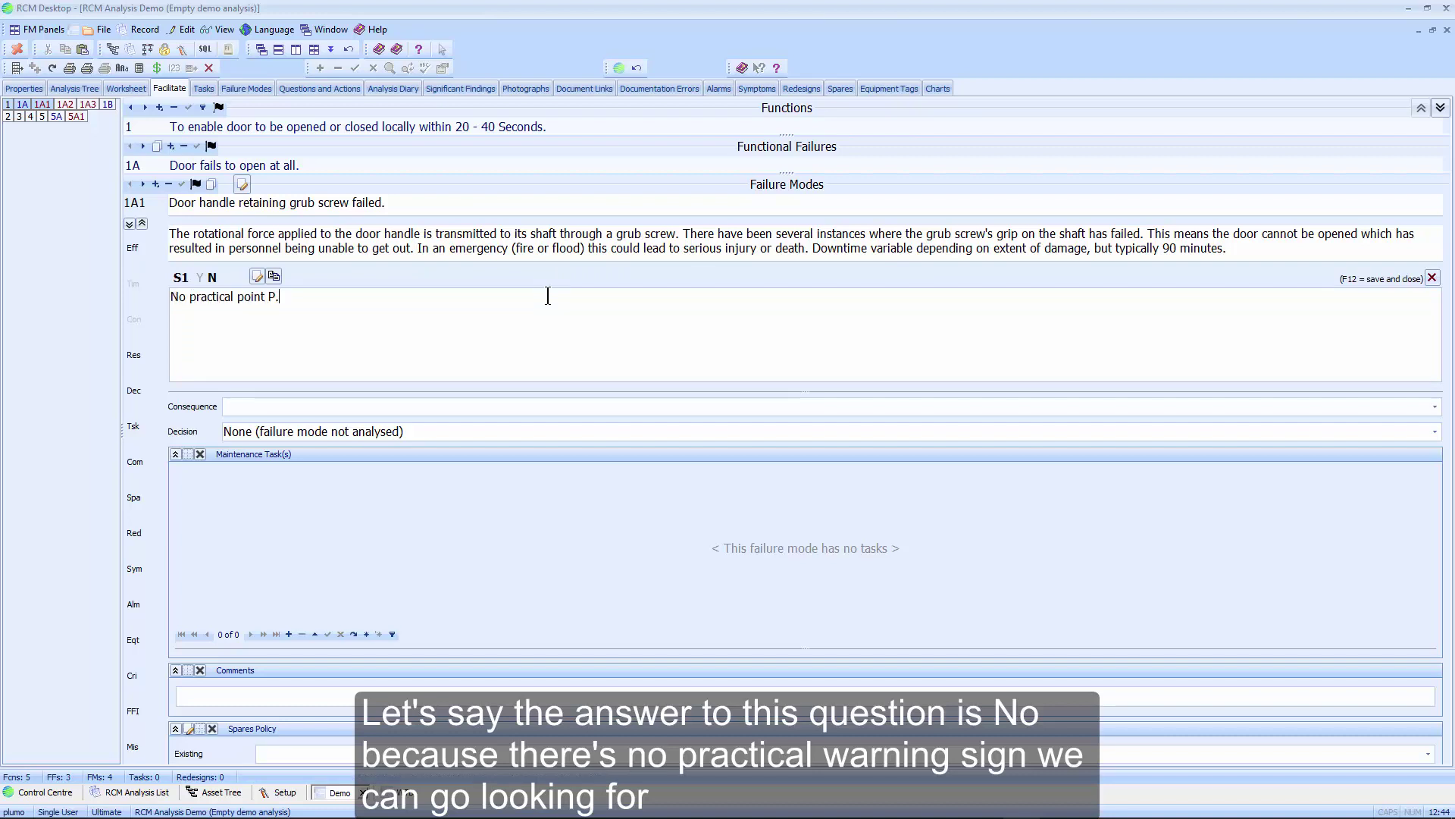
key("F12")
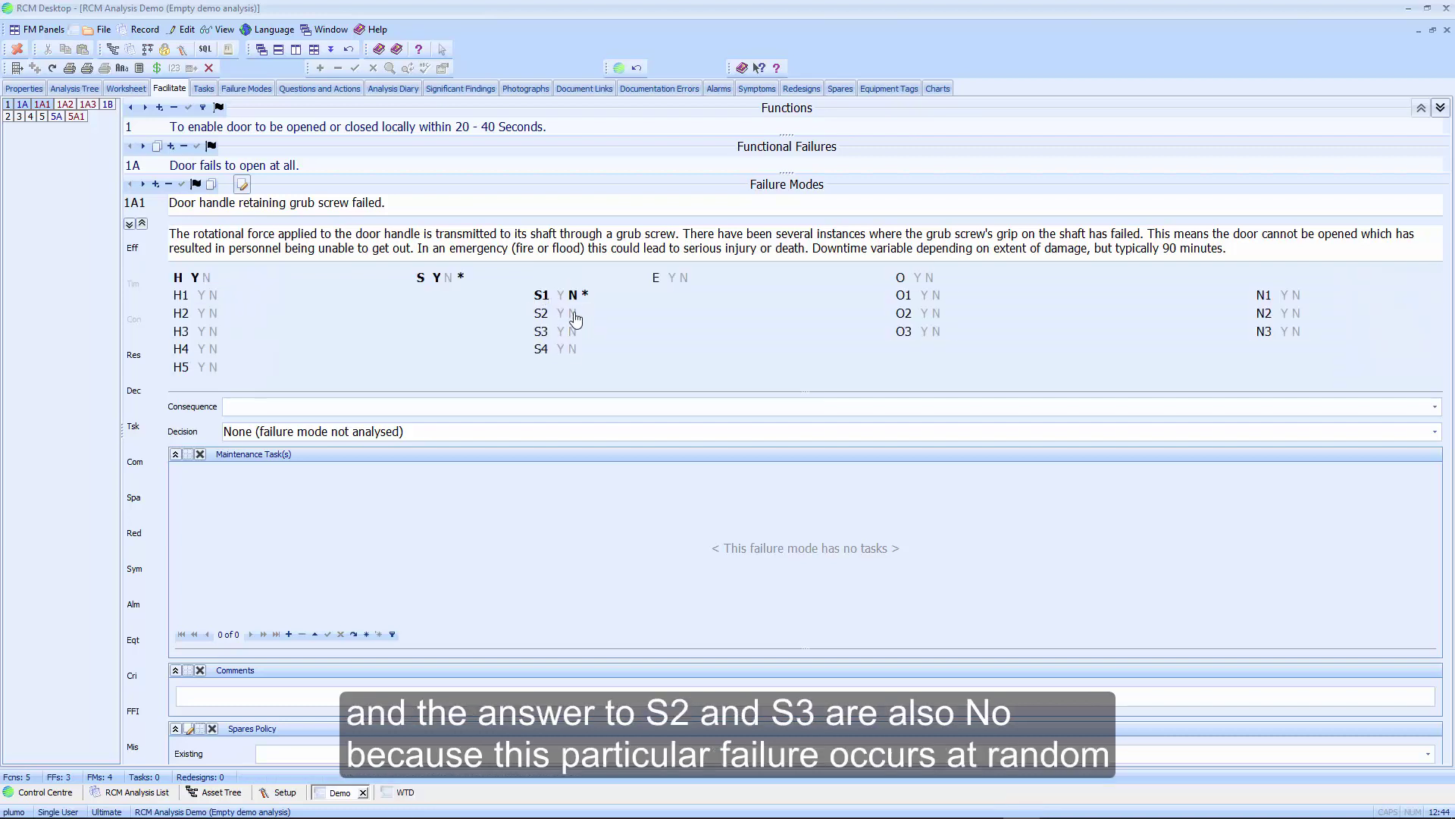
Answer No to questions S2 and S3, and save S2's supporting comment "No life because failures occur predominantly at random.".
left_click(574, 314)
left_click(573, 331)
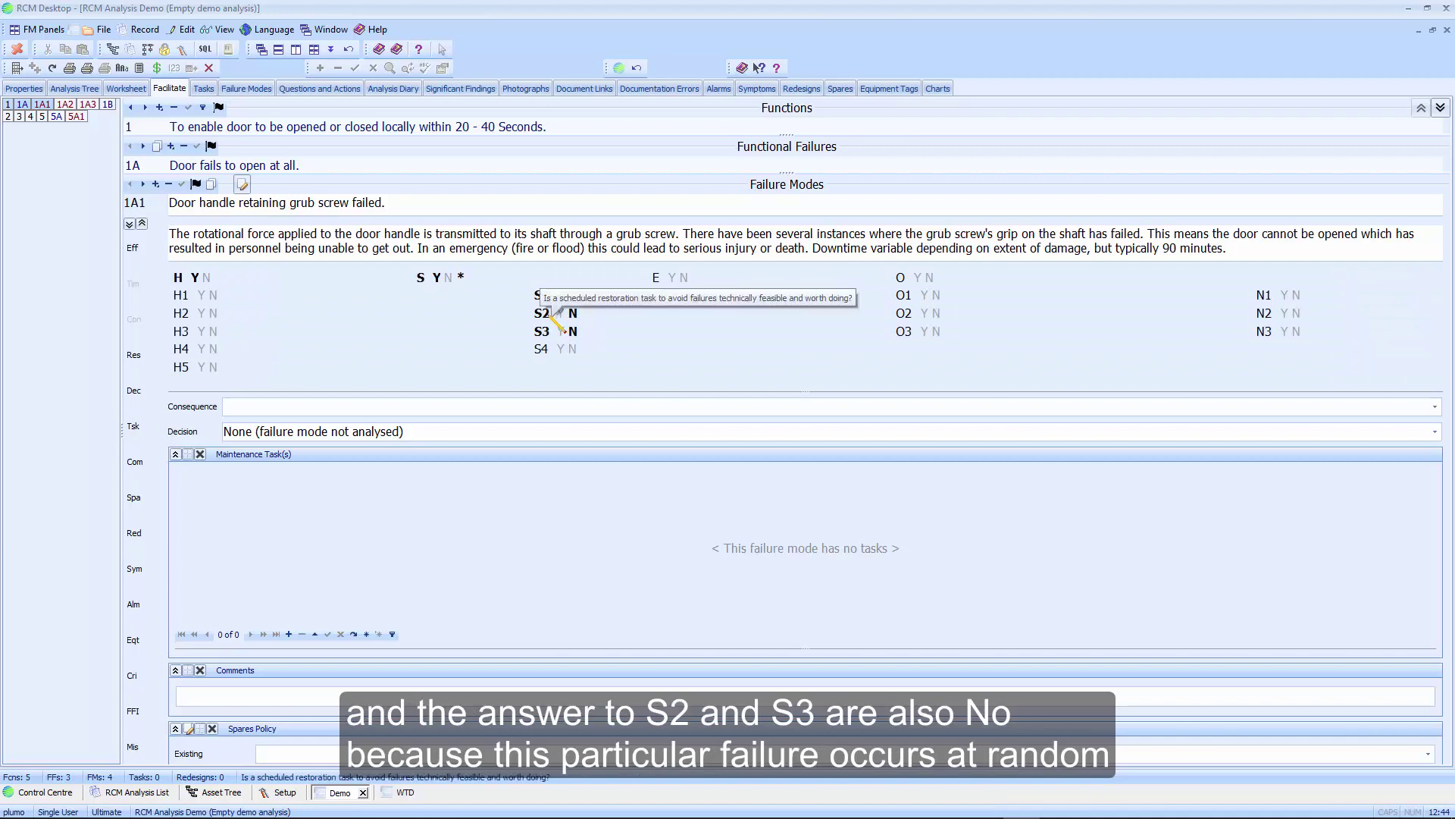
left_click(542, 313)
type("No life because failures occur predominantly at random.")
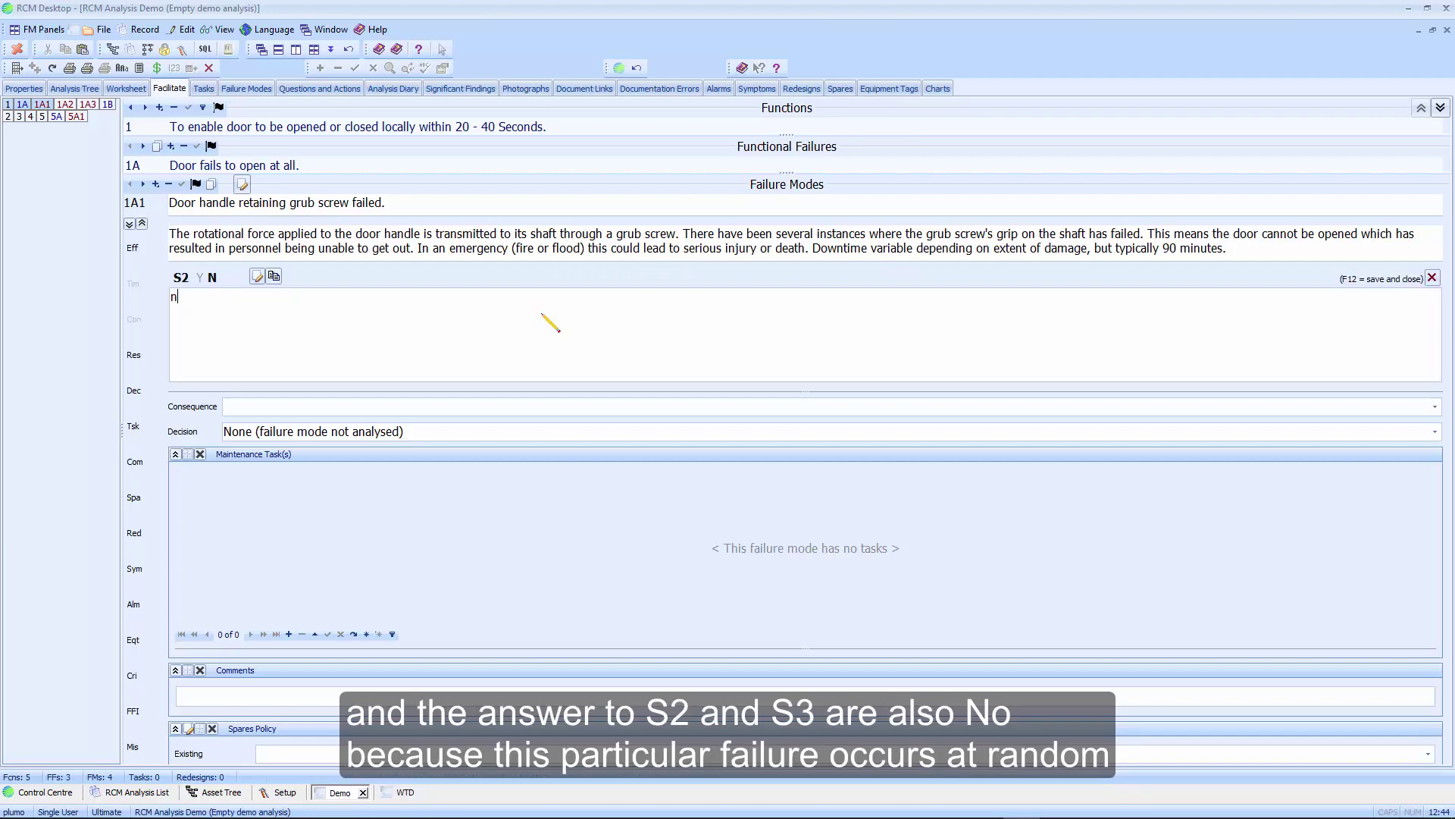
key("F12")
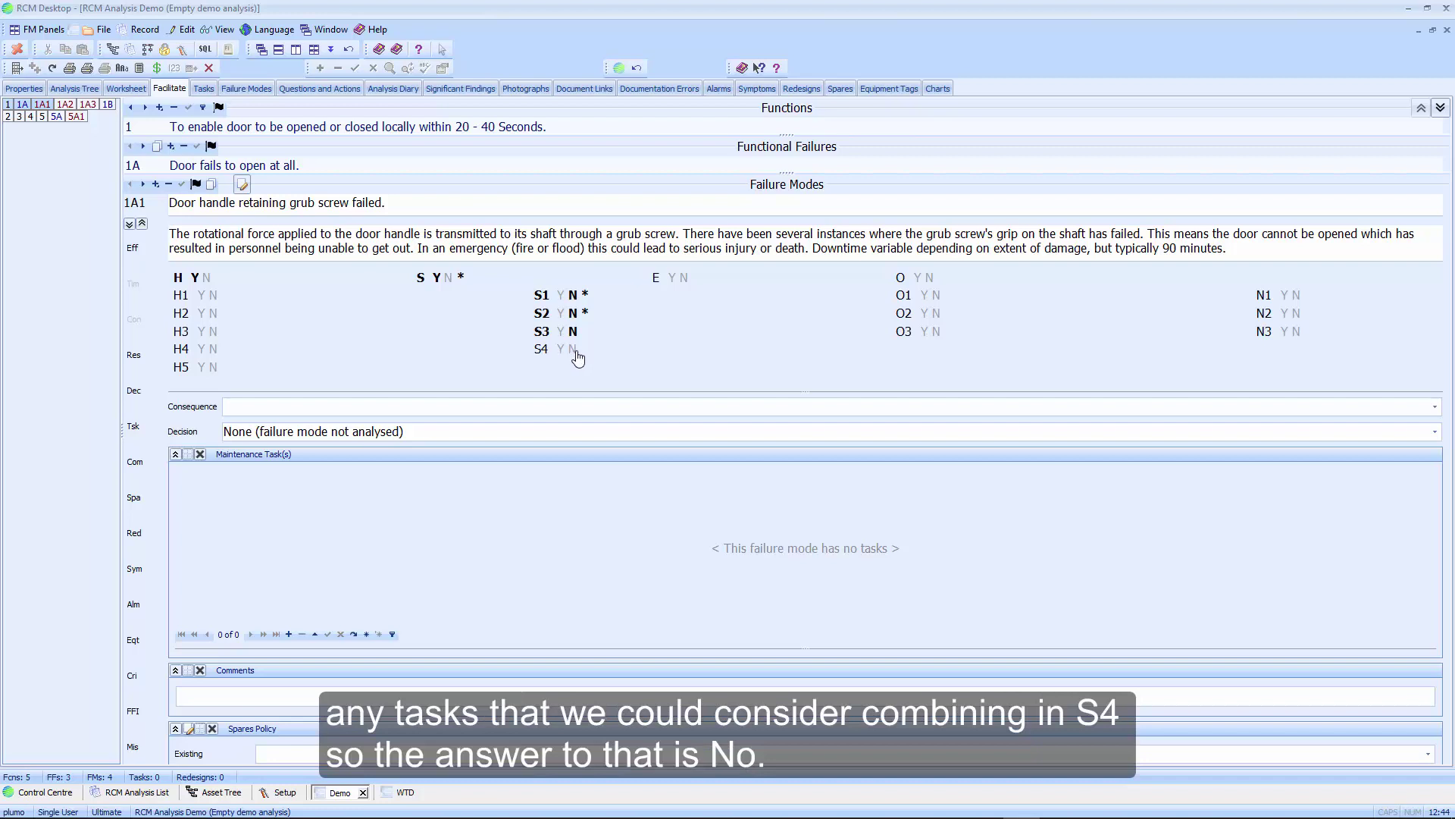
Answer No to question S4 and set 1A1's consequence to Safety and its decision to Compulsory Redesign.
left_click(574, 351)
left_click(641, 408)
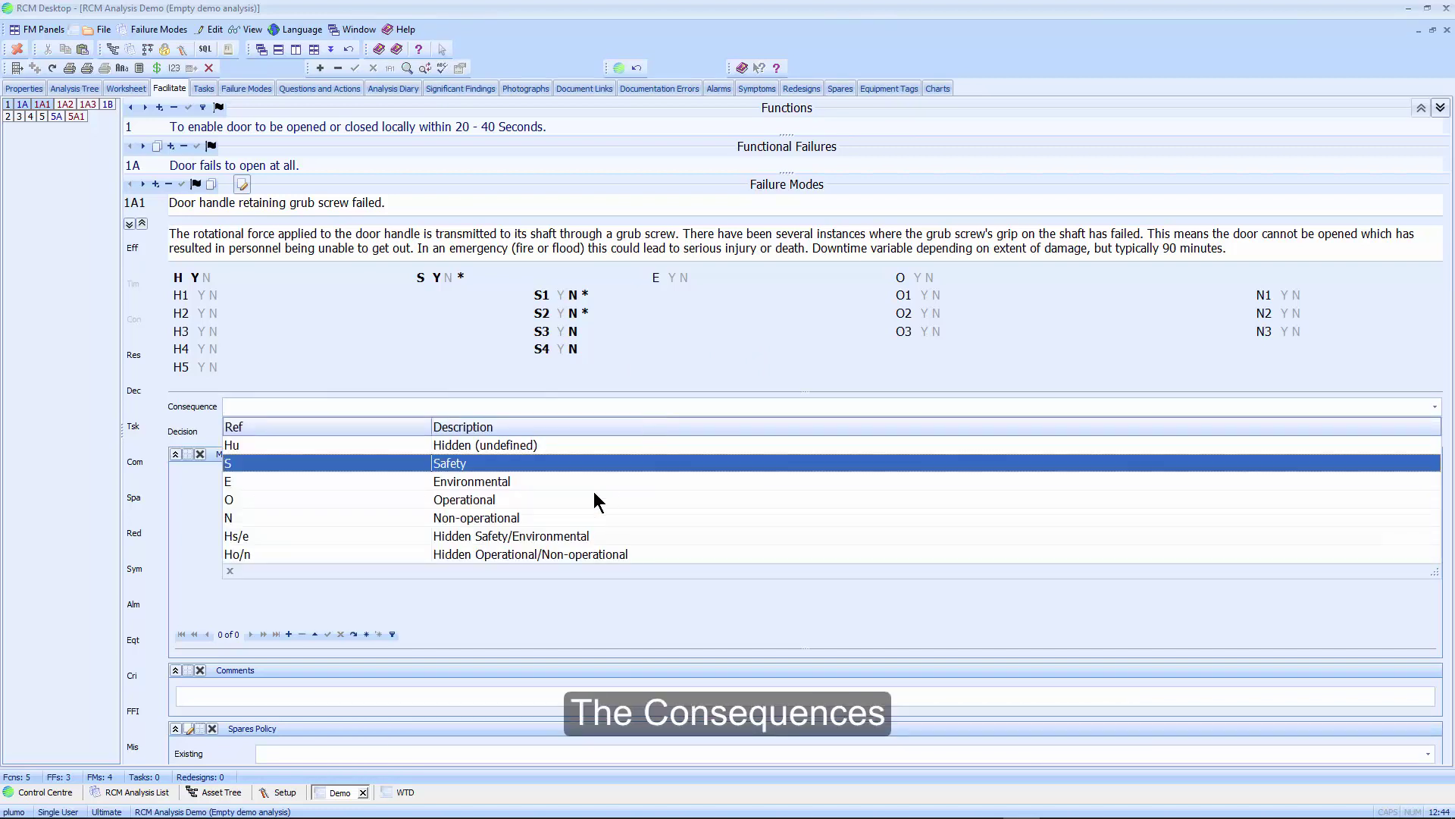
left_click(492, 463)
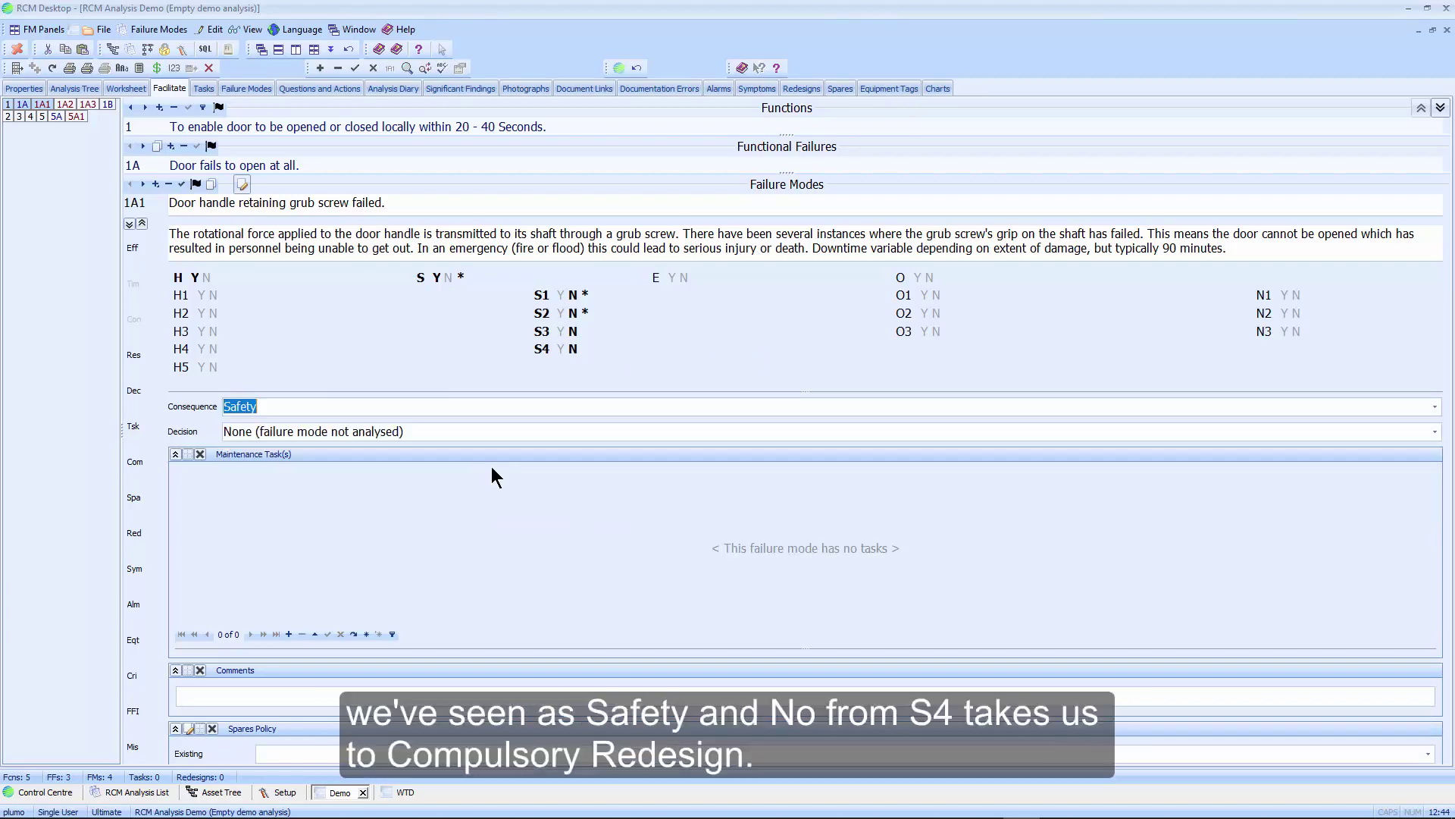
double_click(530, 431)
left_click(355, 580)
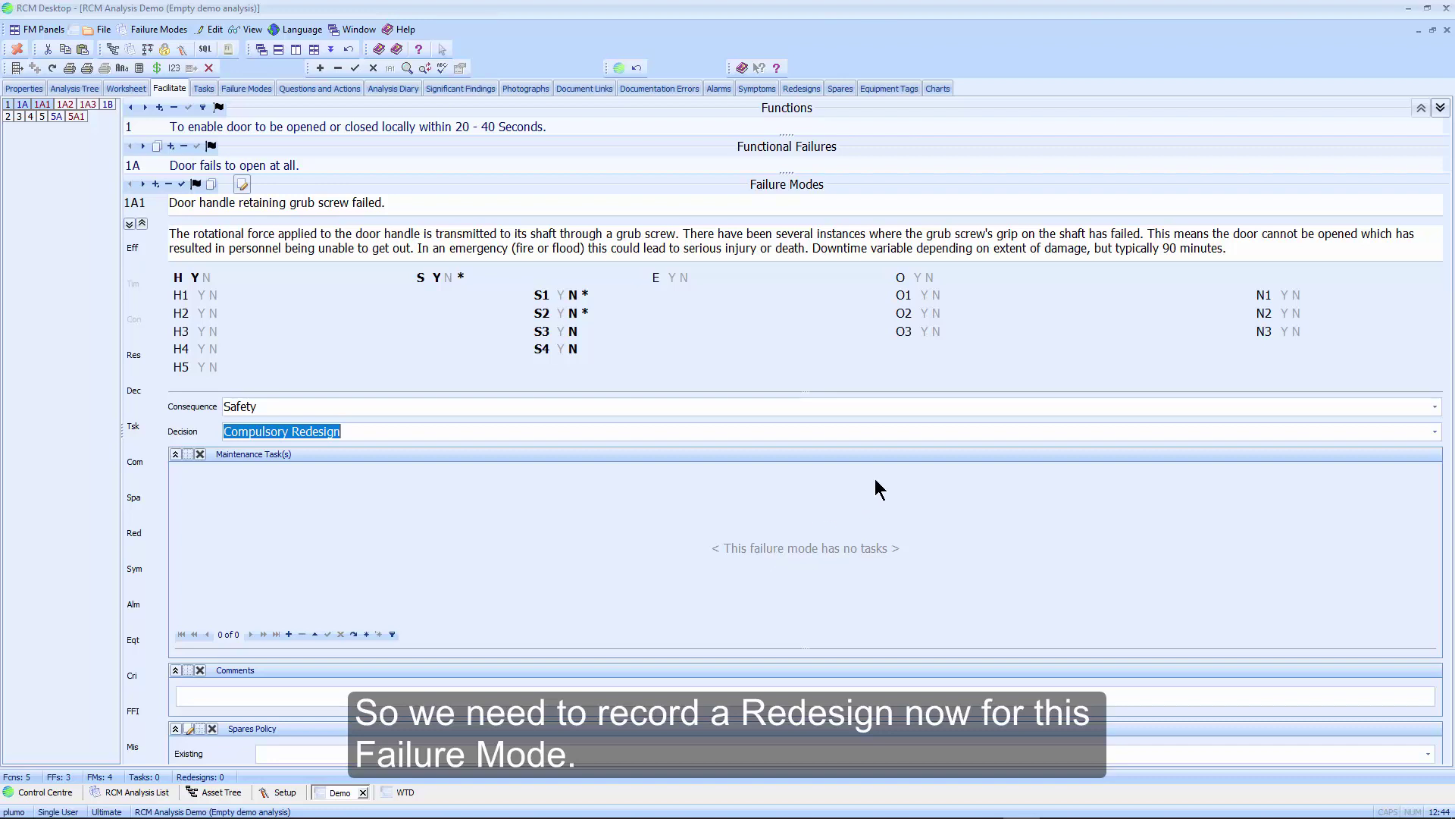
Add a redesign to failure mode 1A1 with the type Compulsory Redesign and the title "Improved Door Handle.".
left_click(132, 534)
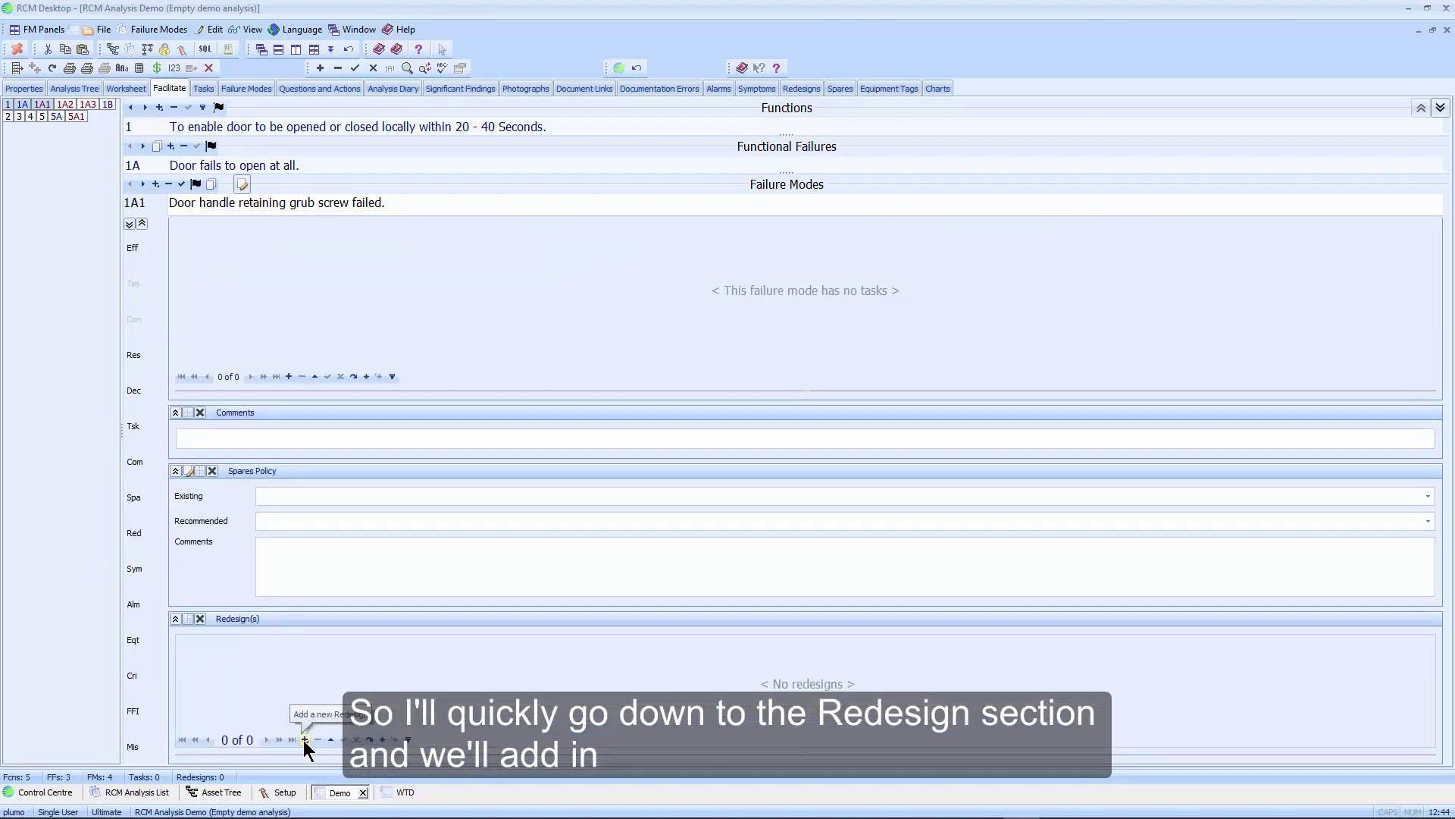
left_click(304, 740)
left_click(475, 652)
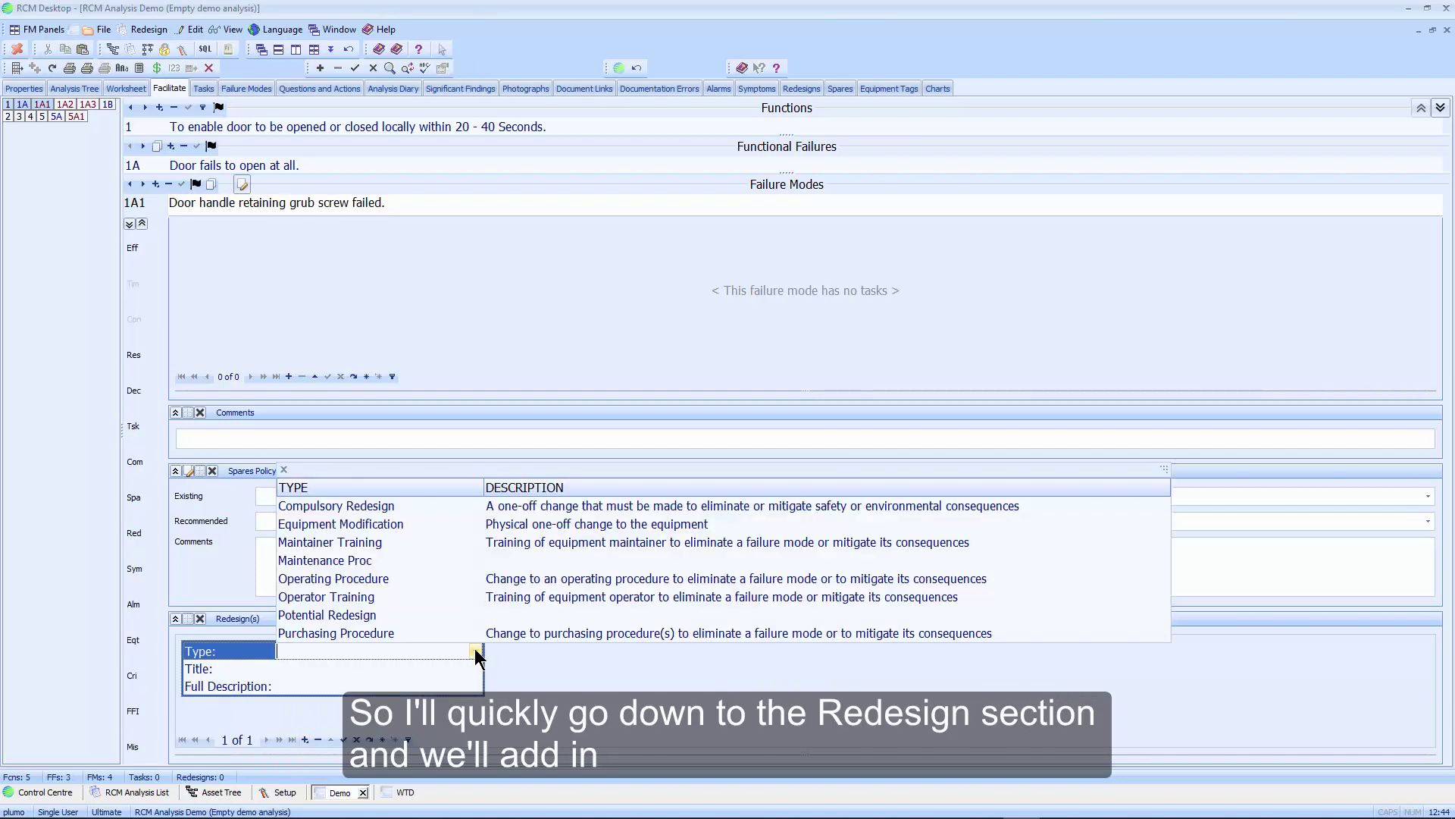
left_click(394, 506)
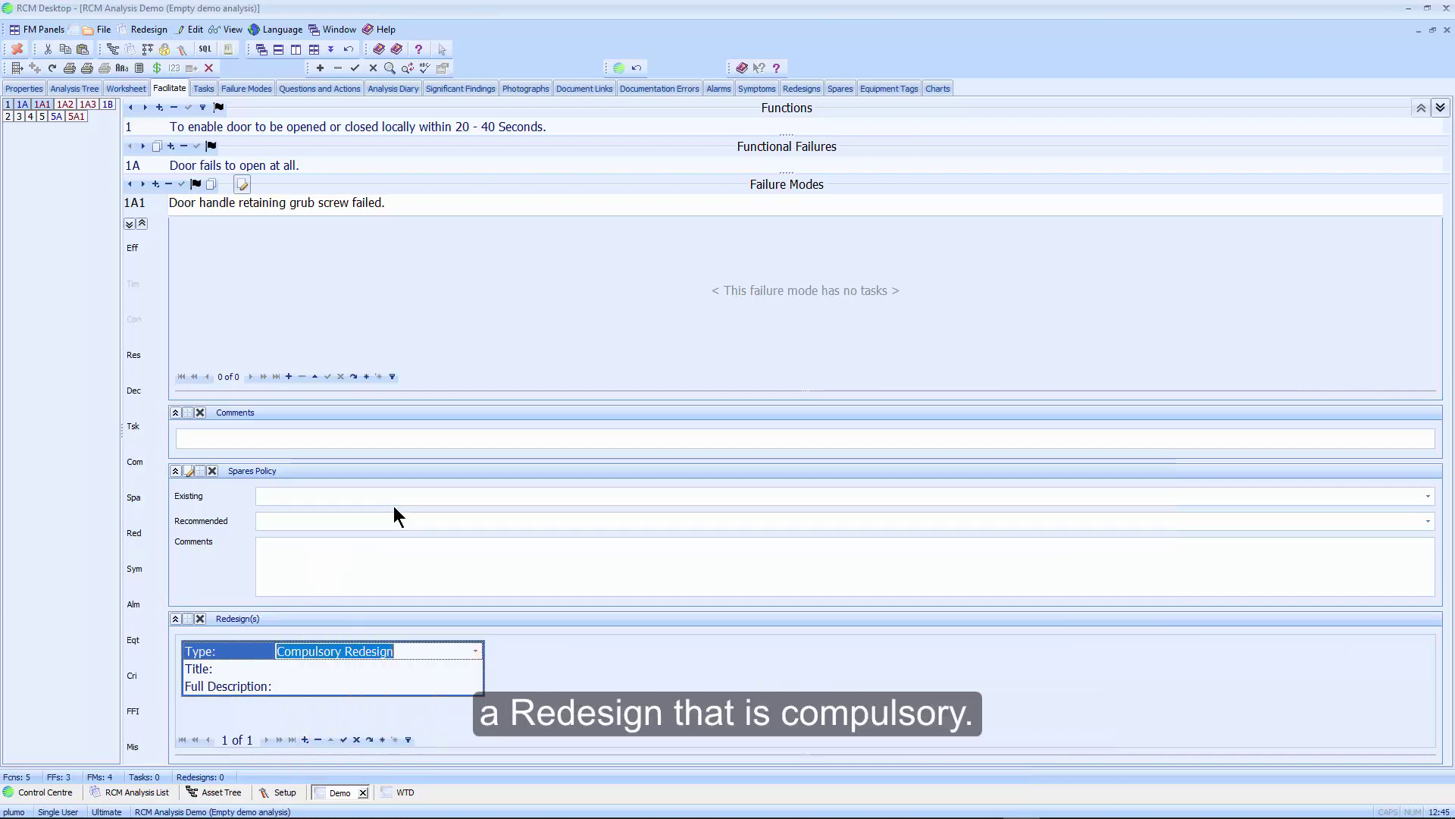
left_click(353, 670)
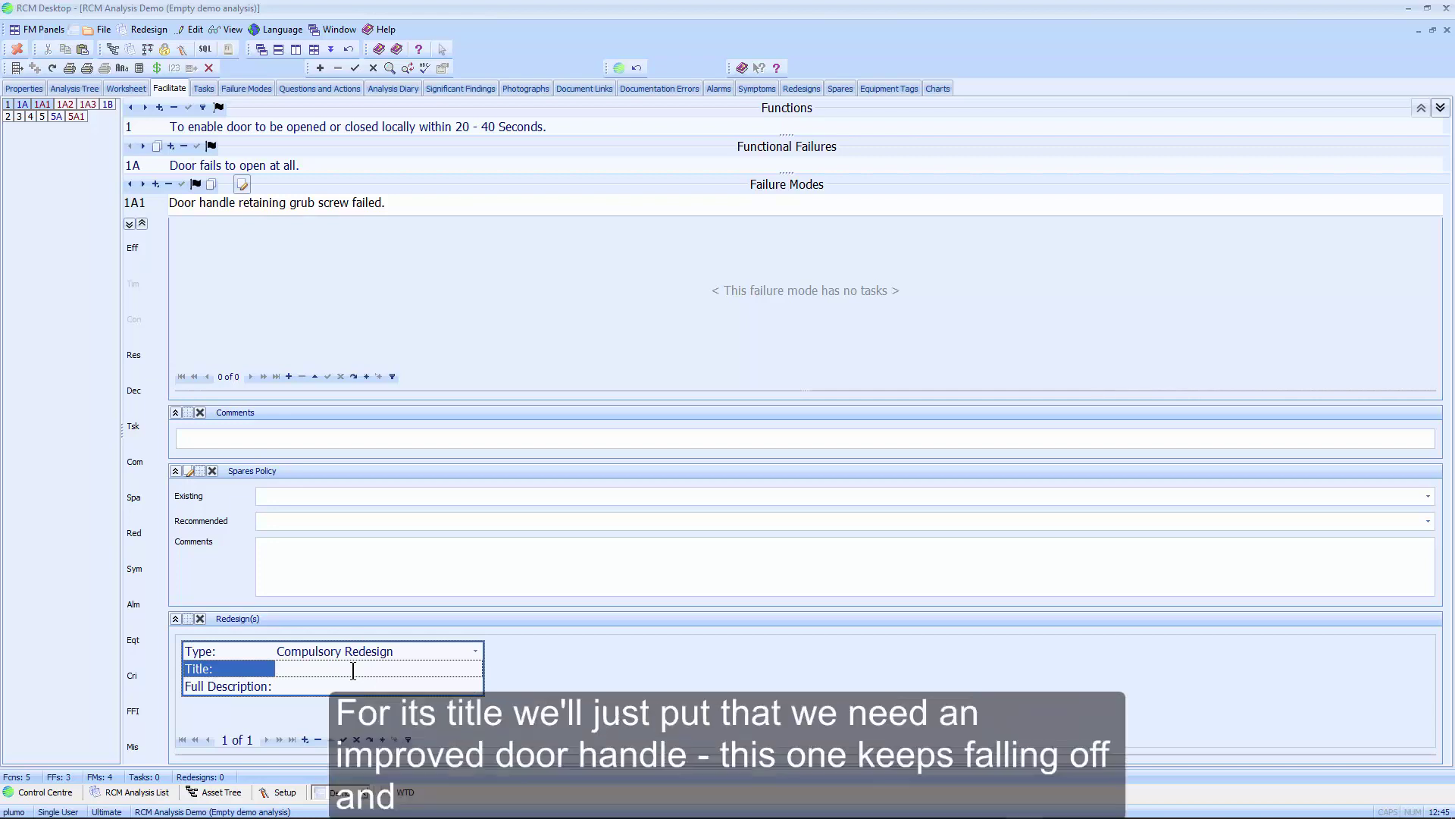
type("Improved Door Handle.")
Enter the redesign's full description: "Door handle fixing arrangement needs to be modified to eliminate possibility of it slipping on the shaft.".
left_click(403, 686)
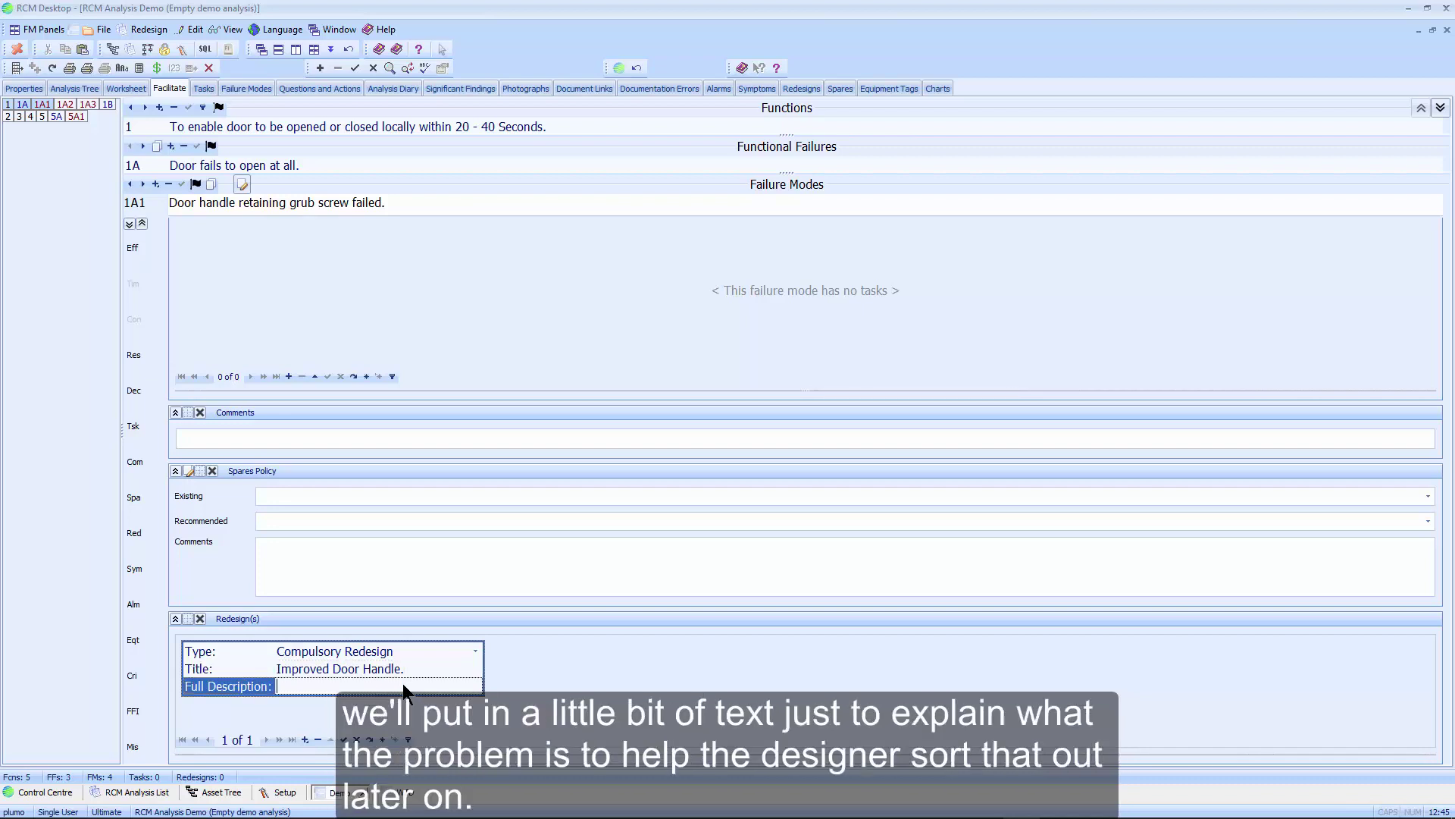
type("Indi")
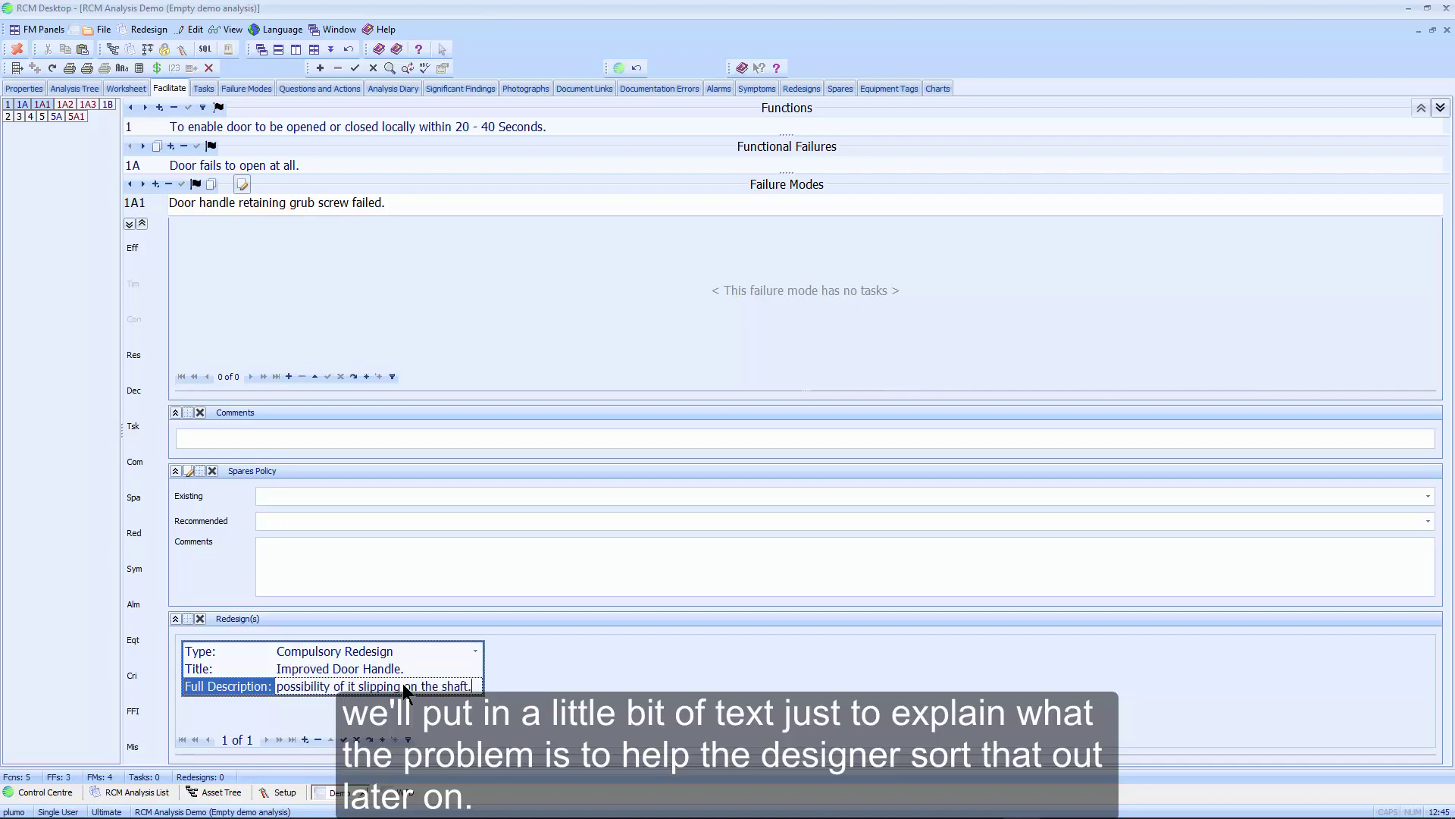
key("Tab")
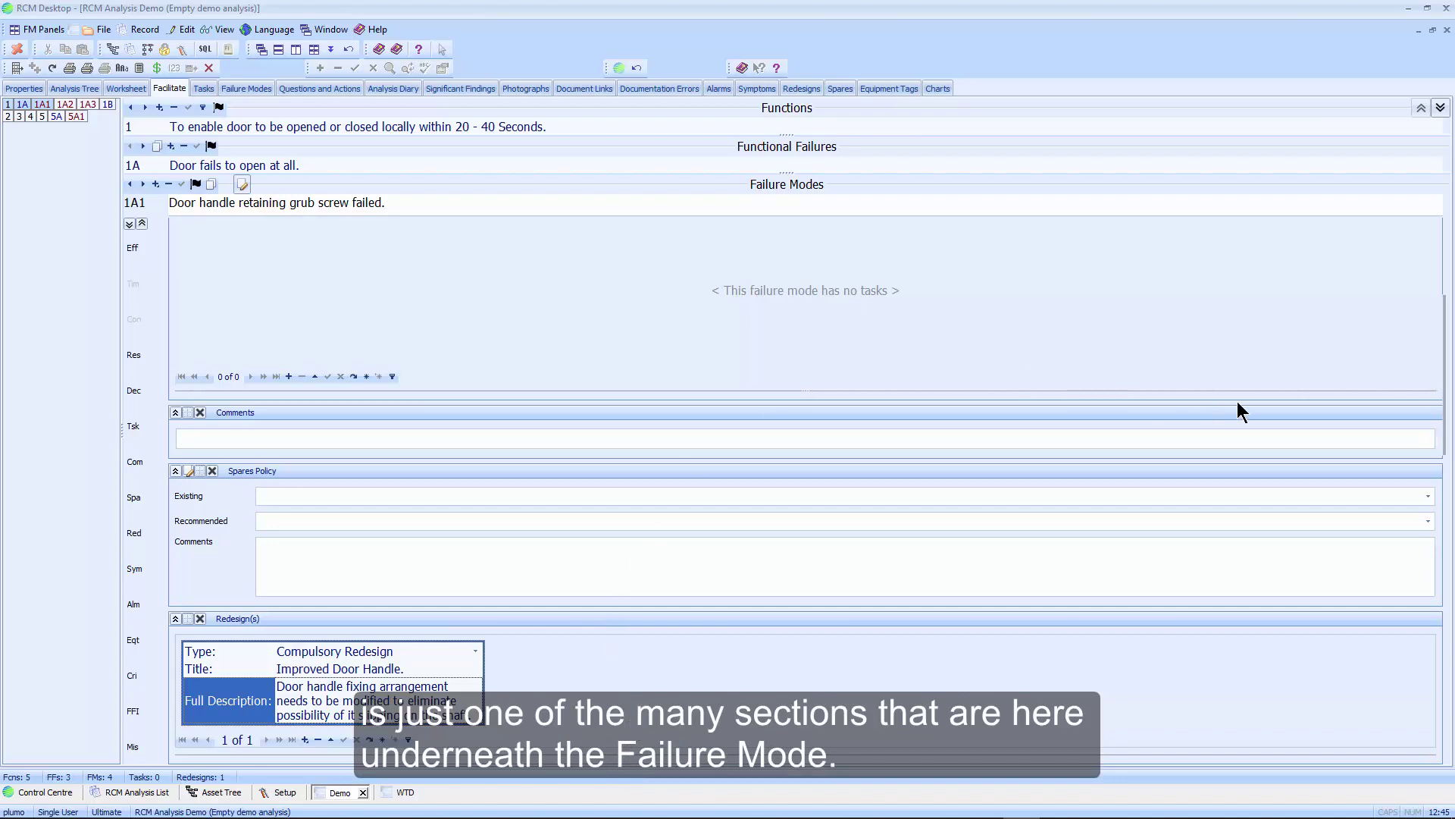
Look through the sections below failure mode 1A1, then collapse and re-expand the Redesign(s) section.
left_click_drag(1444, 410, 1448, 311)
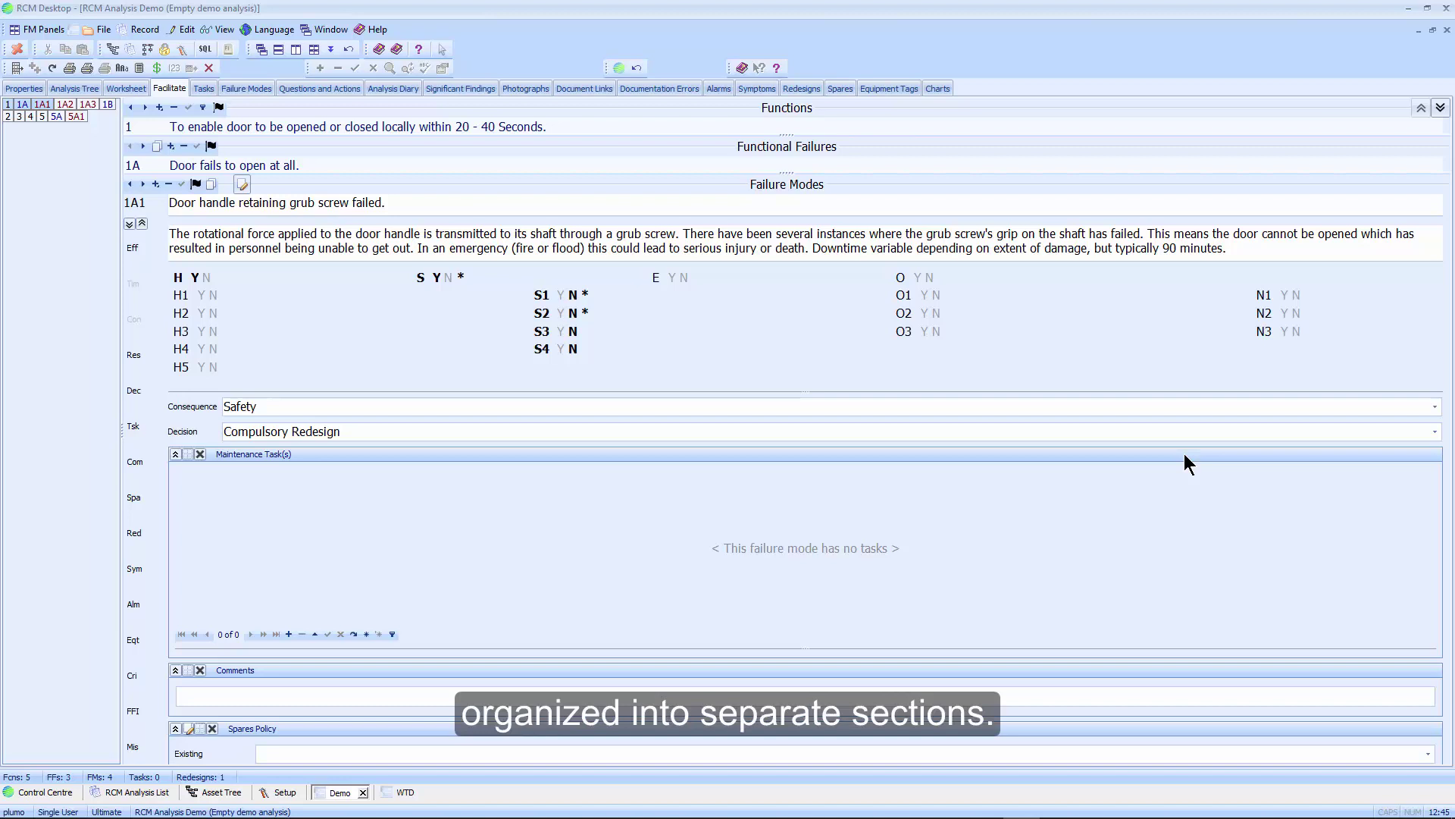
left_click(156, 555)
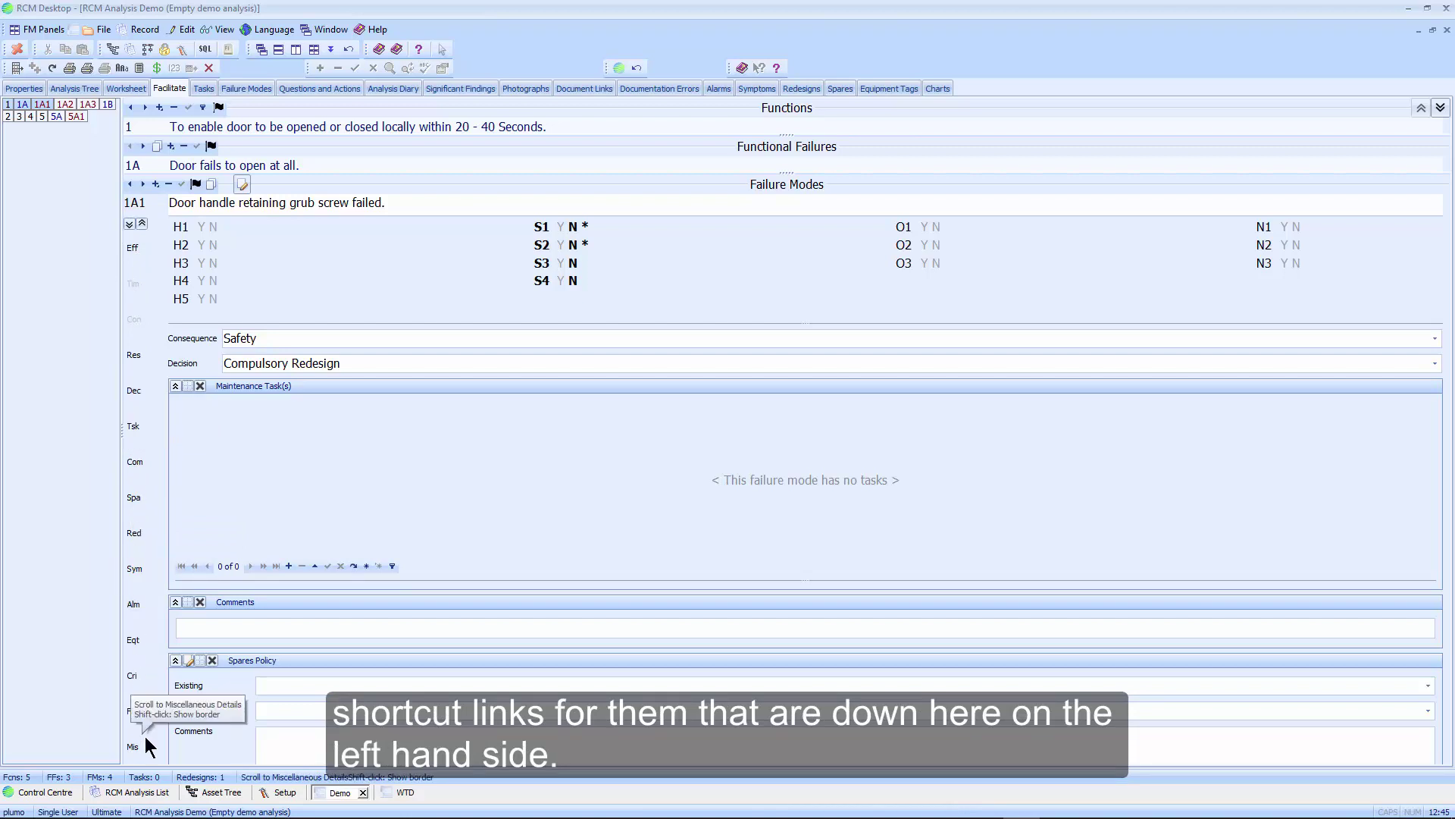
left_click(133, 534)
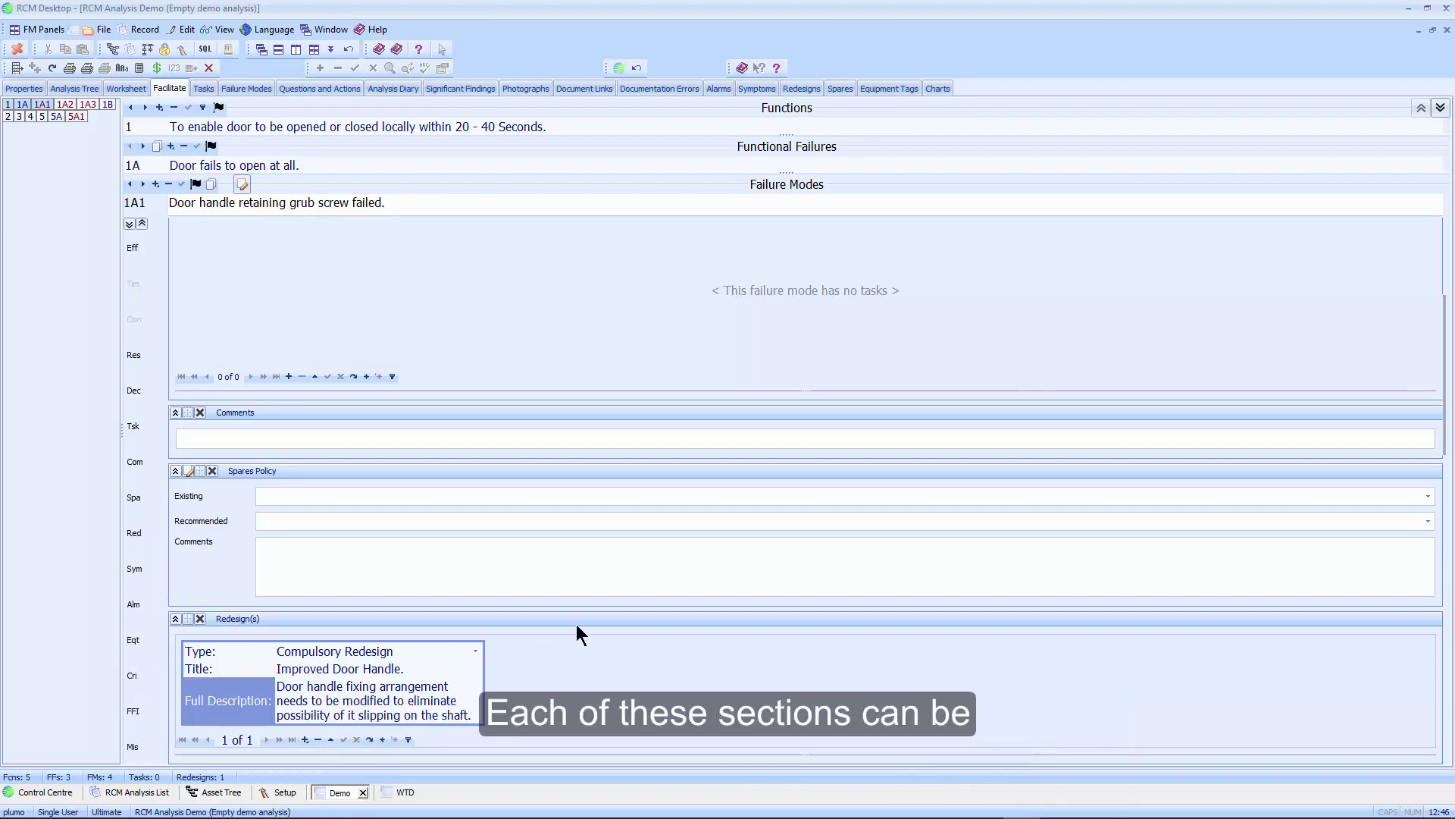
left_click(174, 619)
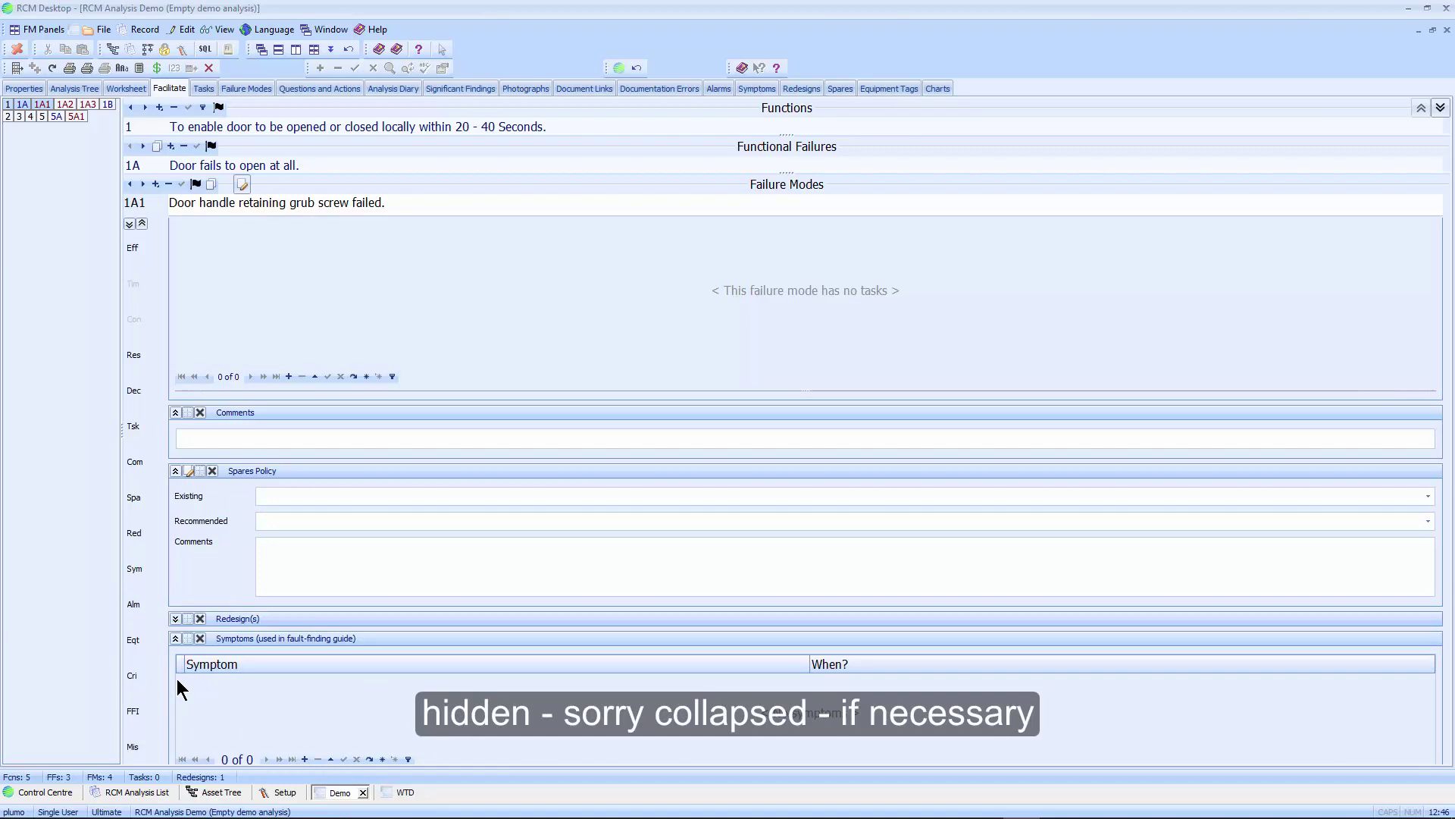
left_click(174, 619)
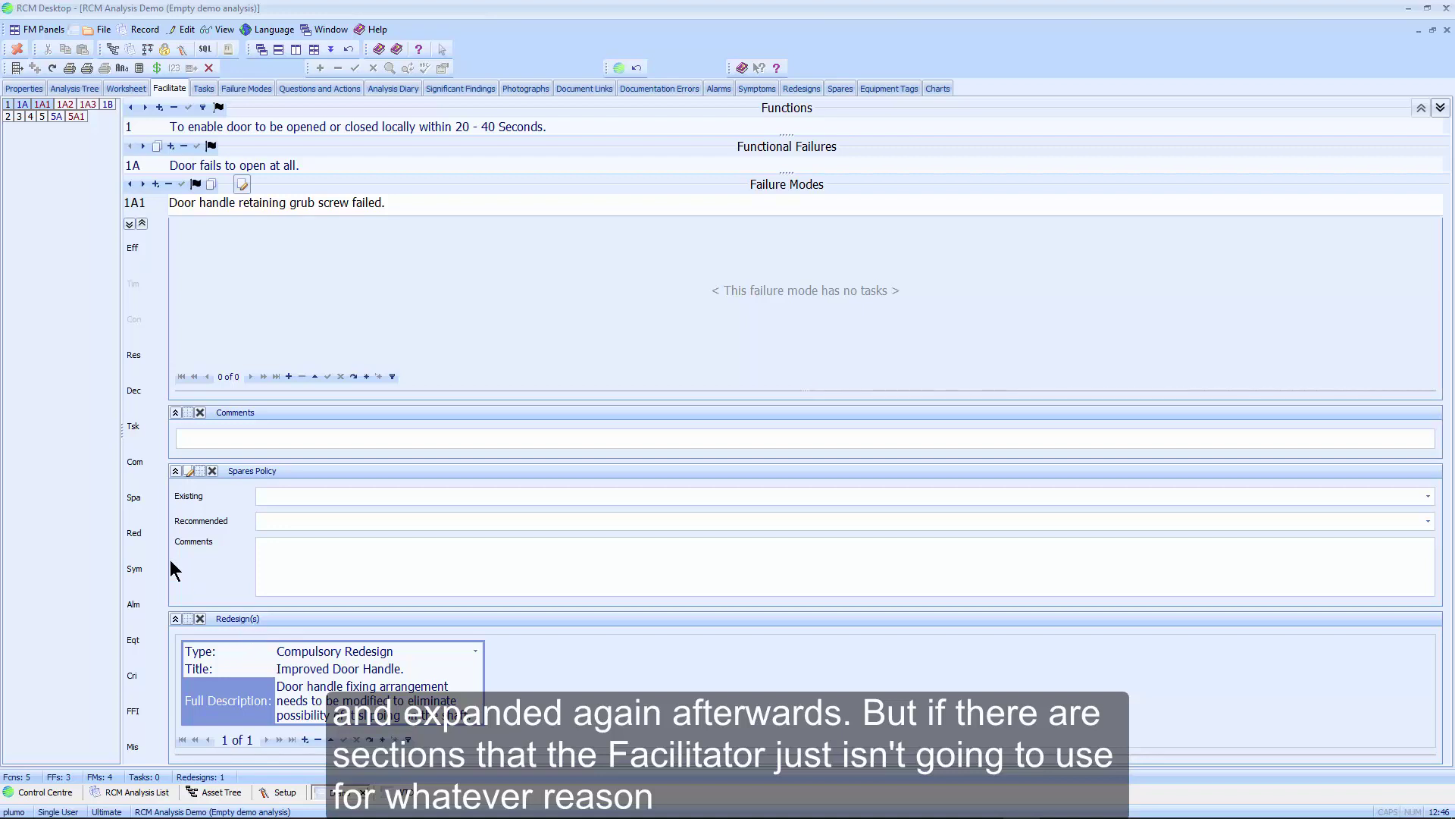
Hide the Spares Policy, Comments, Symptoms and Alarms sections of the failure mode, then bring the Alarms section back.
left_click(211, 470)
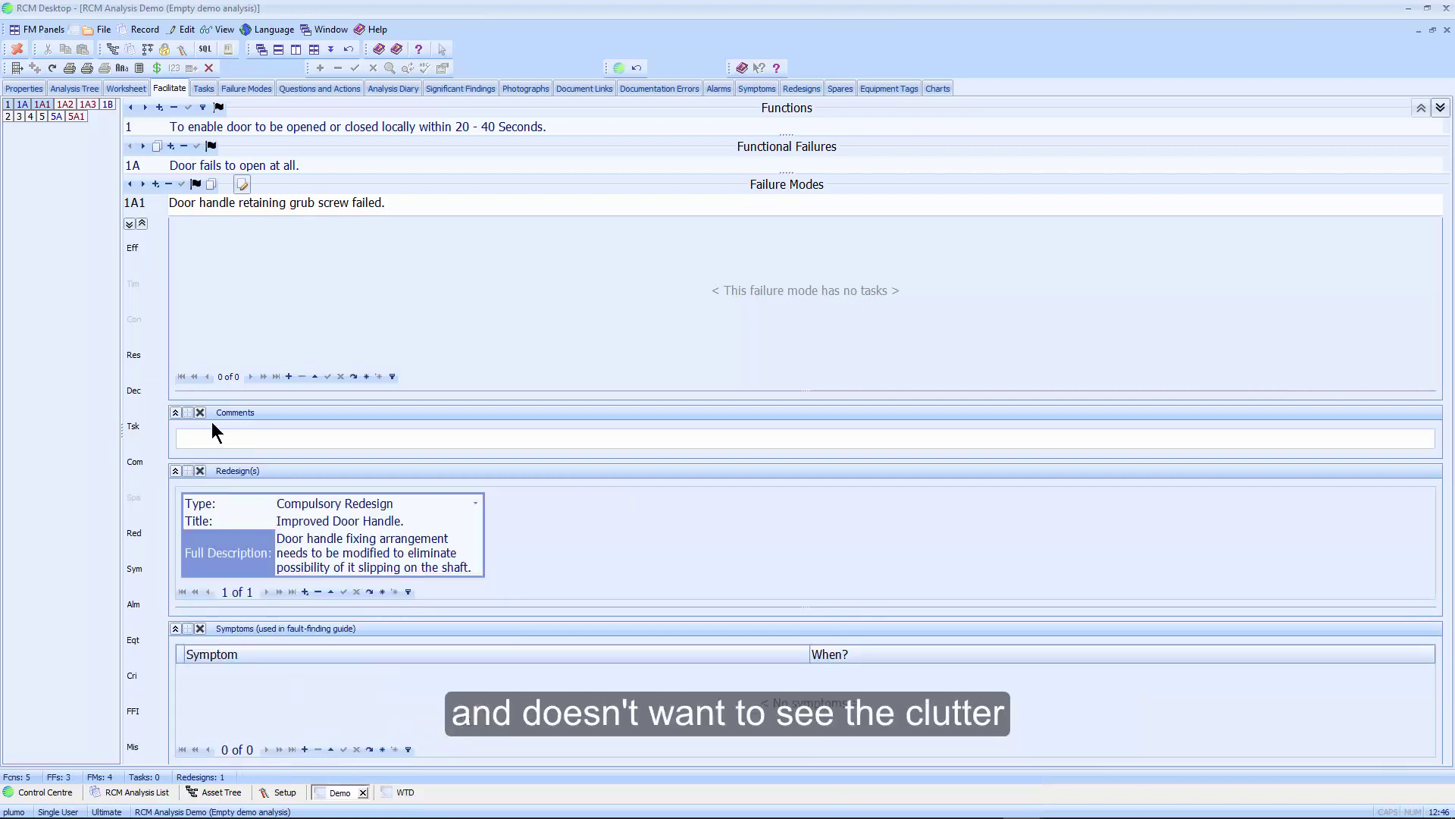
left_click(199, 411)
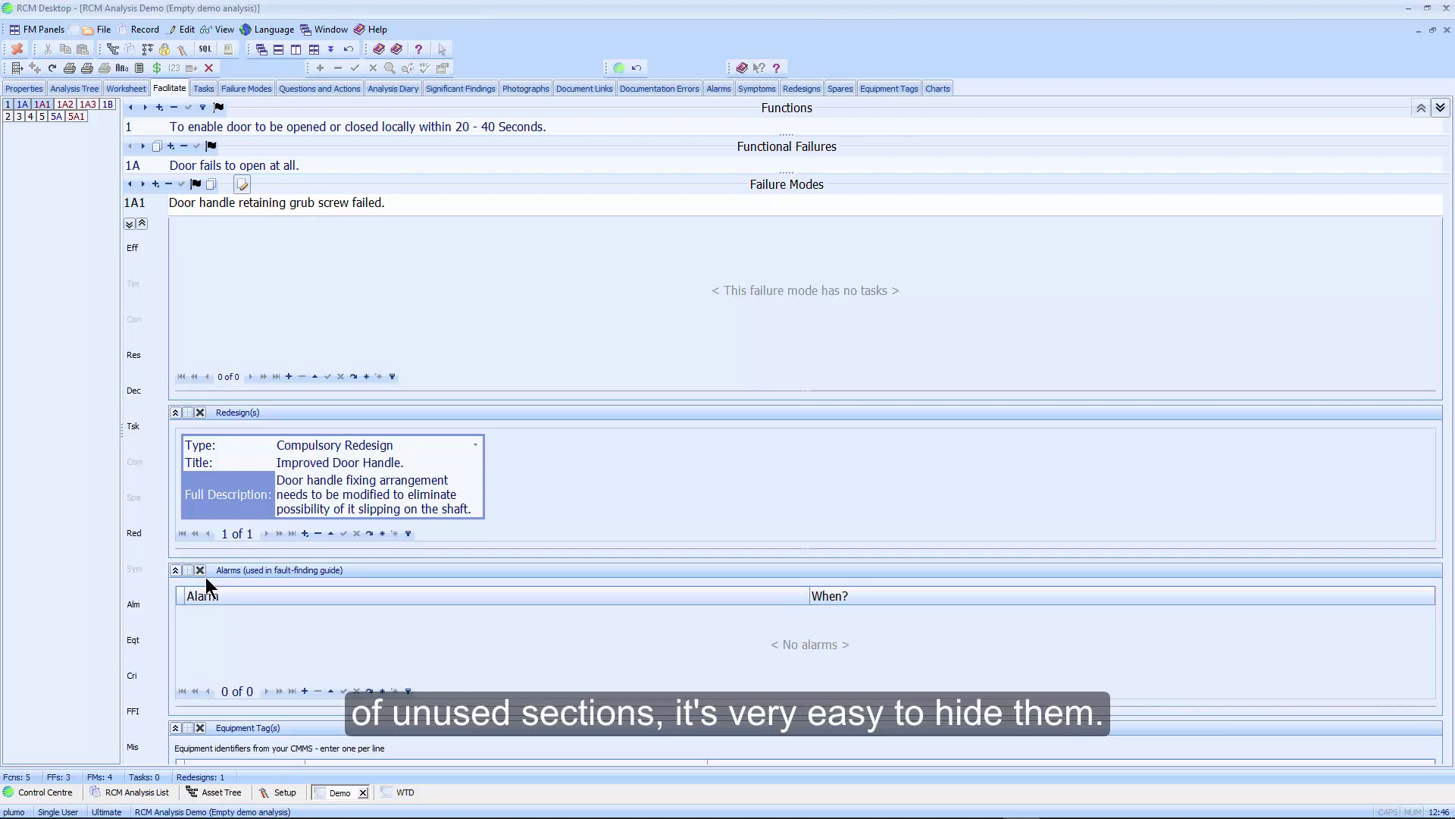
left_click(201, 570)
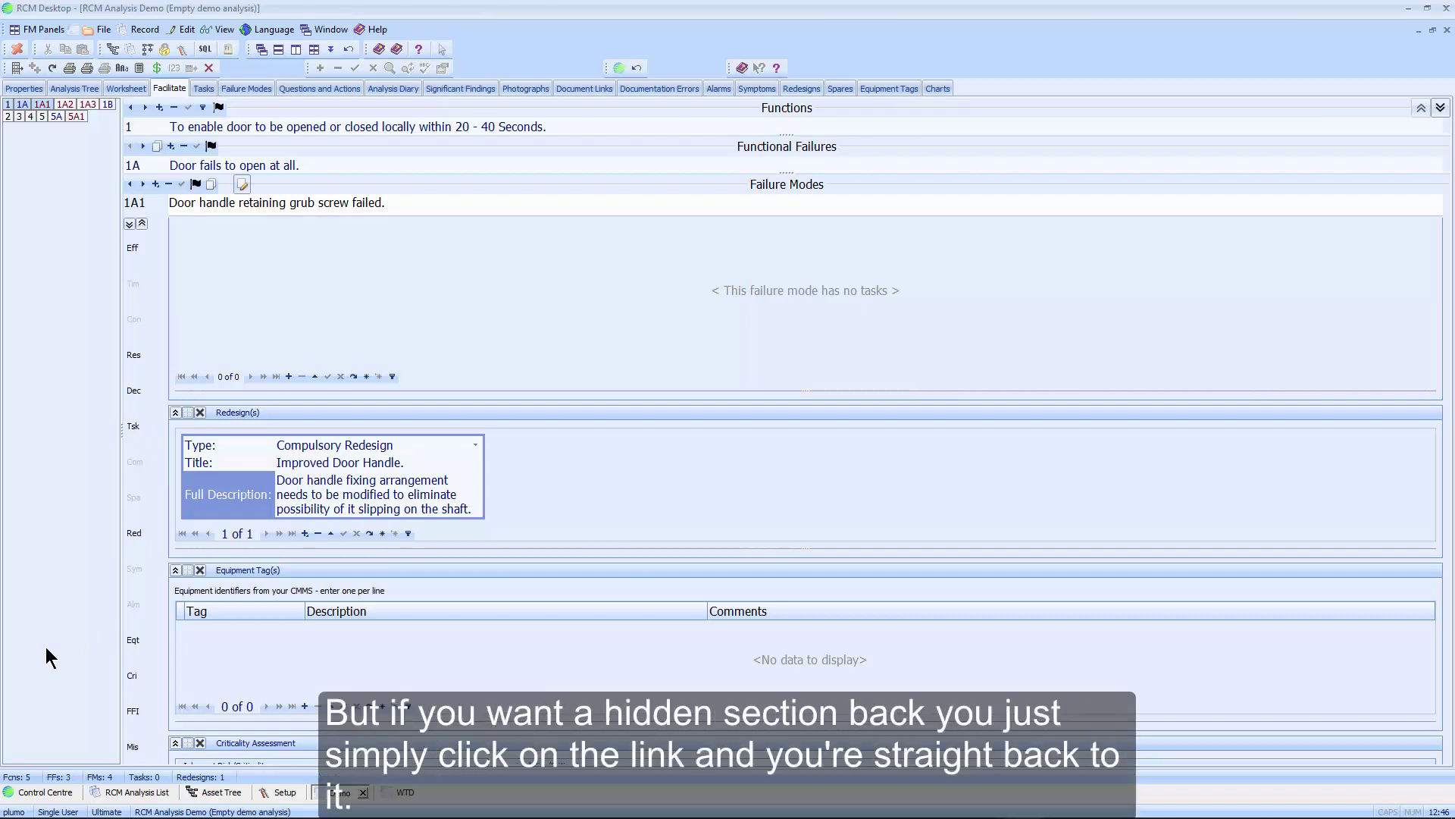
left_click(134, 603)
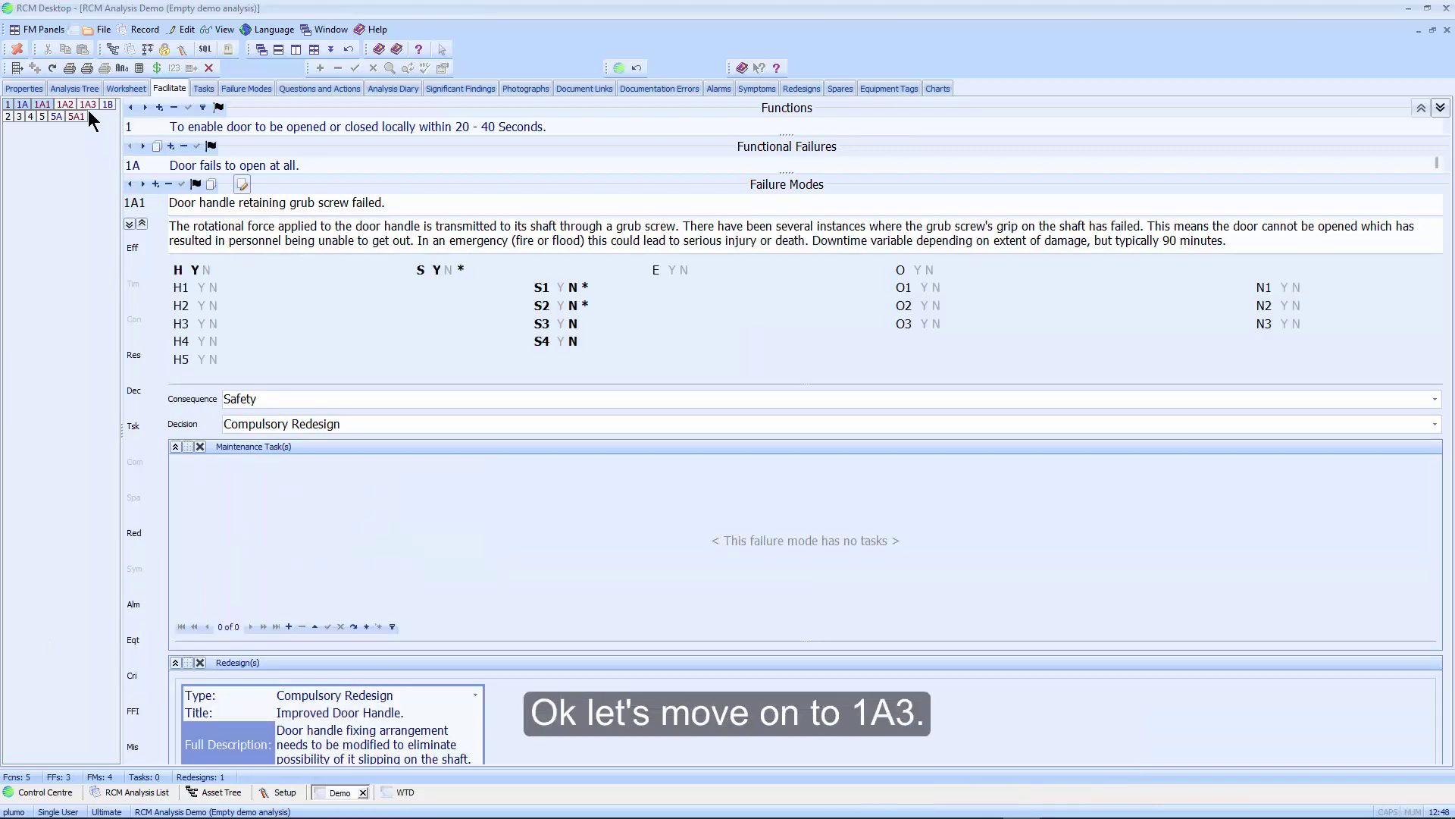
Answer the decision logic of failure mode 1A3 with No down to N3, giving Non-operational consequences and No Scheduled Maintenance.
left_click(88, 106)
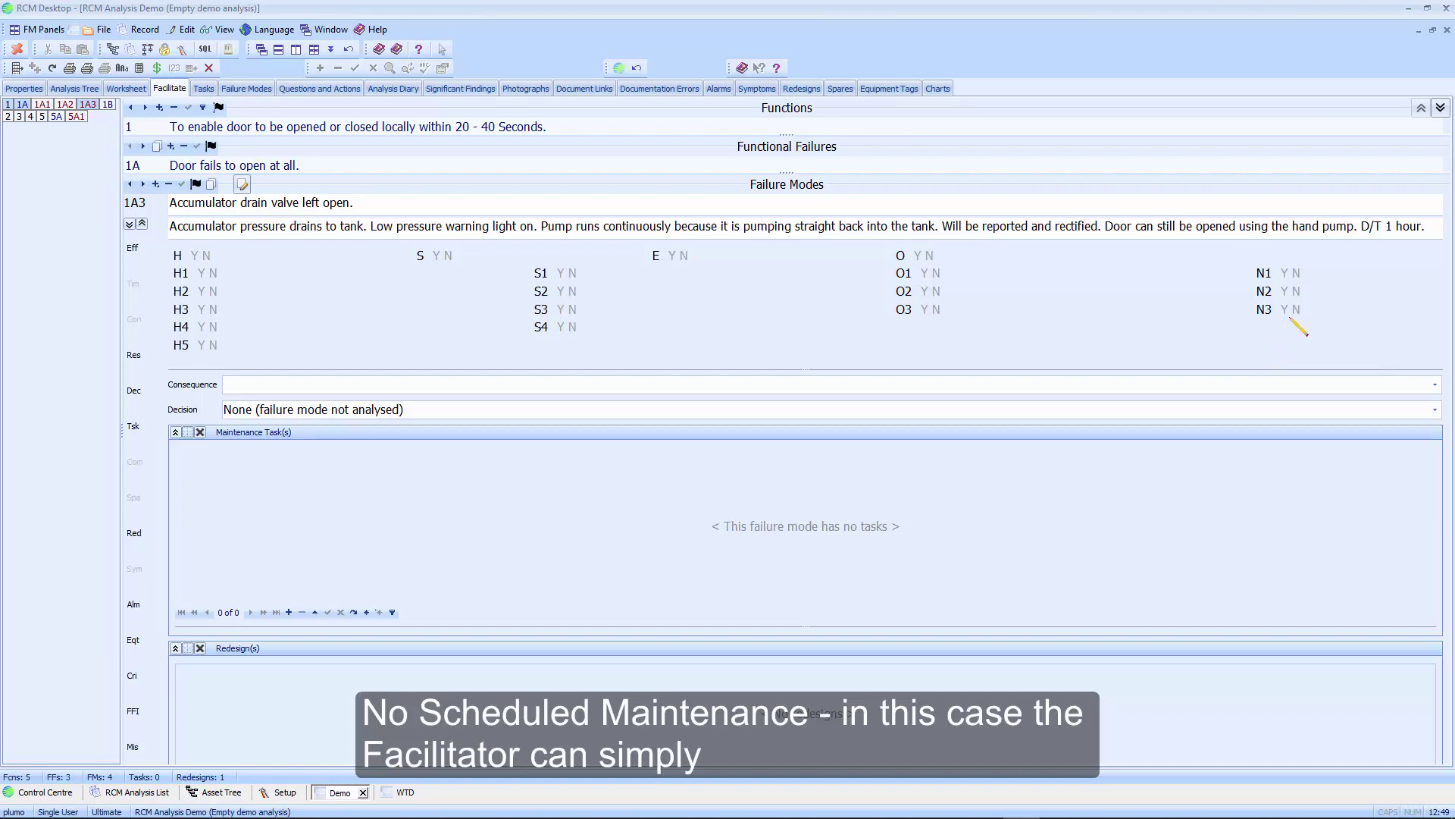
left_click(1297, 310)
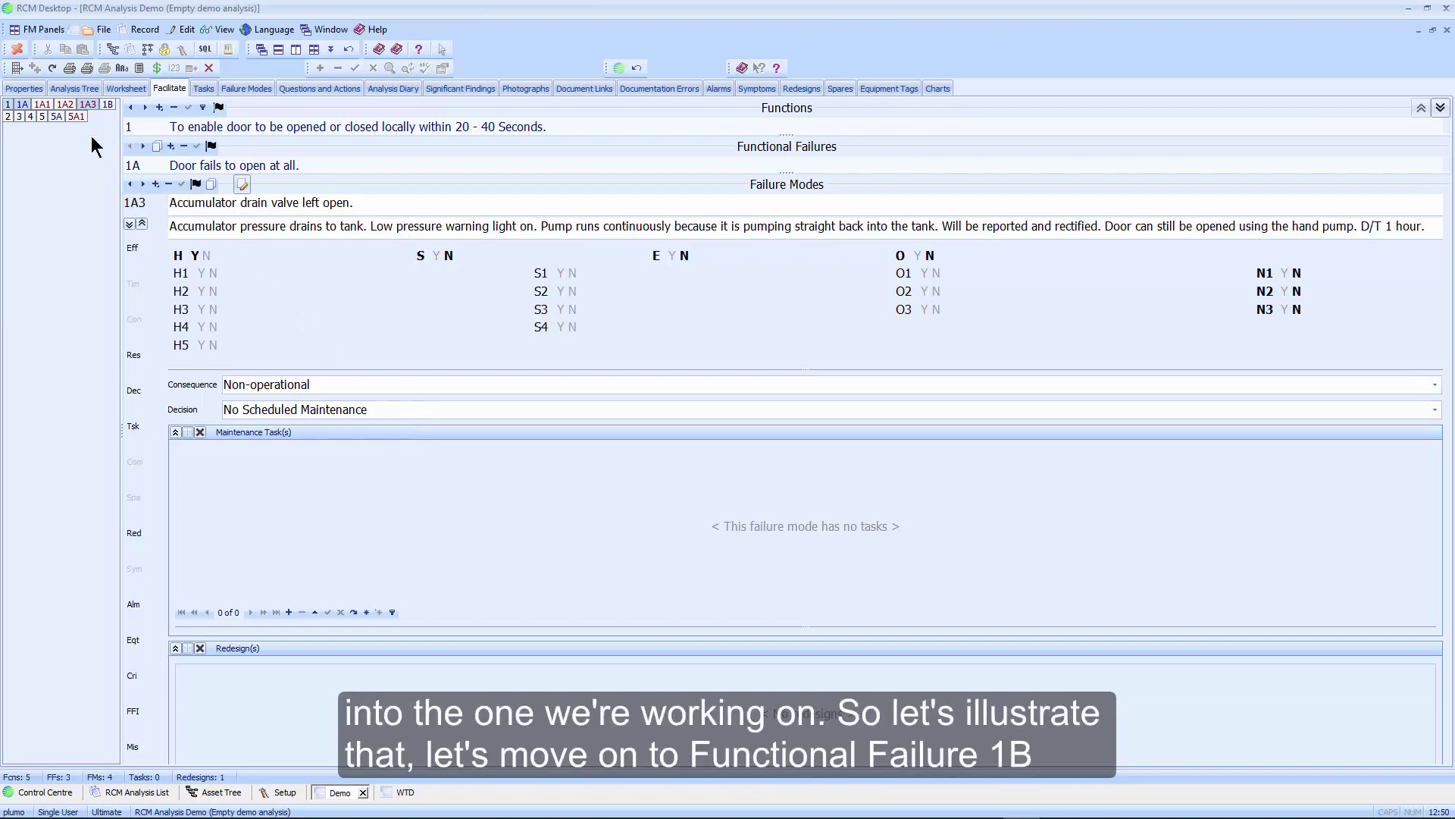
Add failure mode 1B1, "Door ram piston seals worn.", to functional failure 1B.
left_click(107, 104)
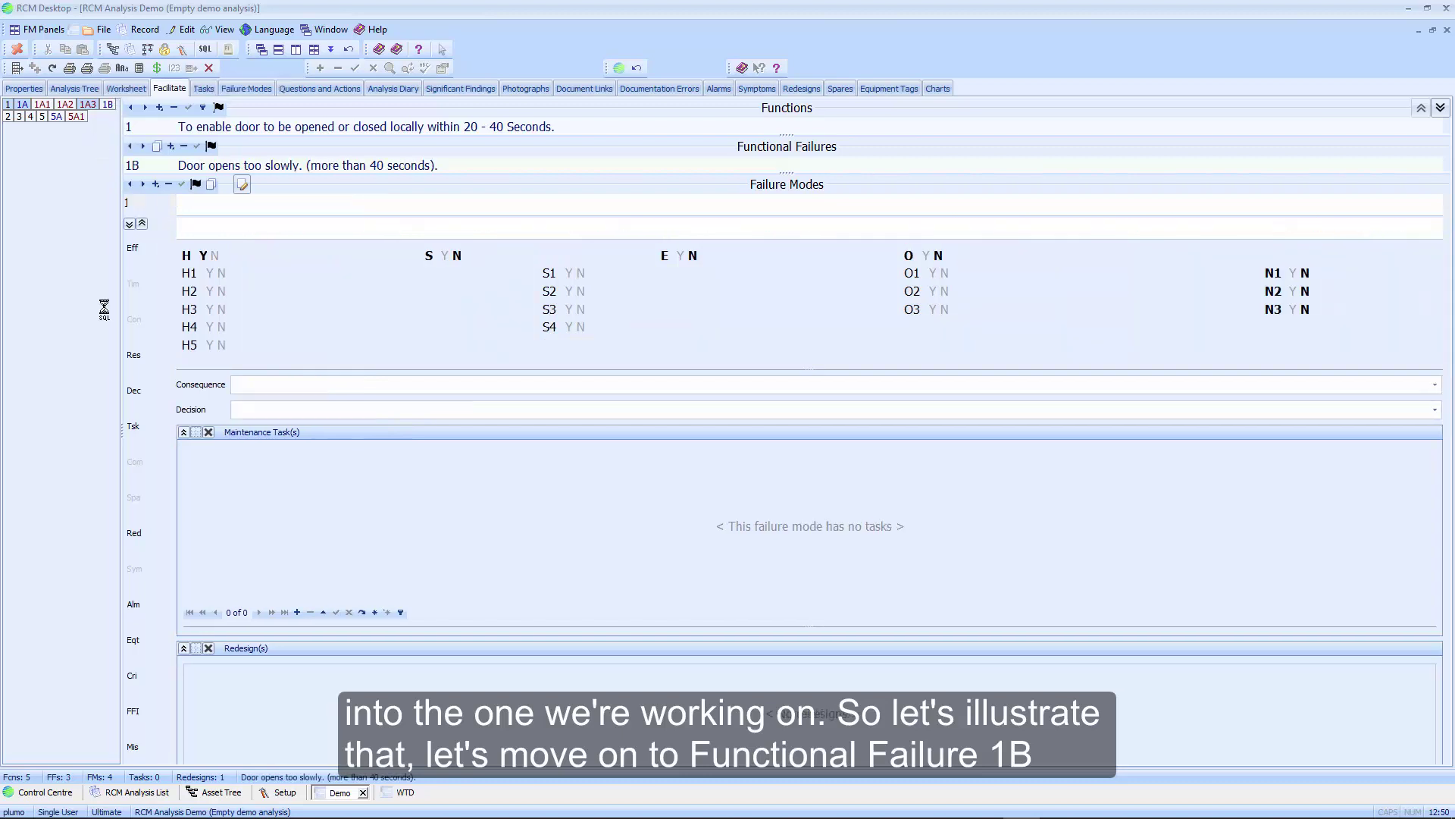
left_click(158, 185)
type("fm")
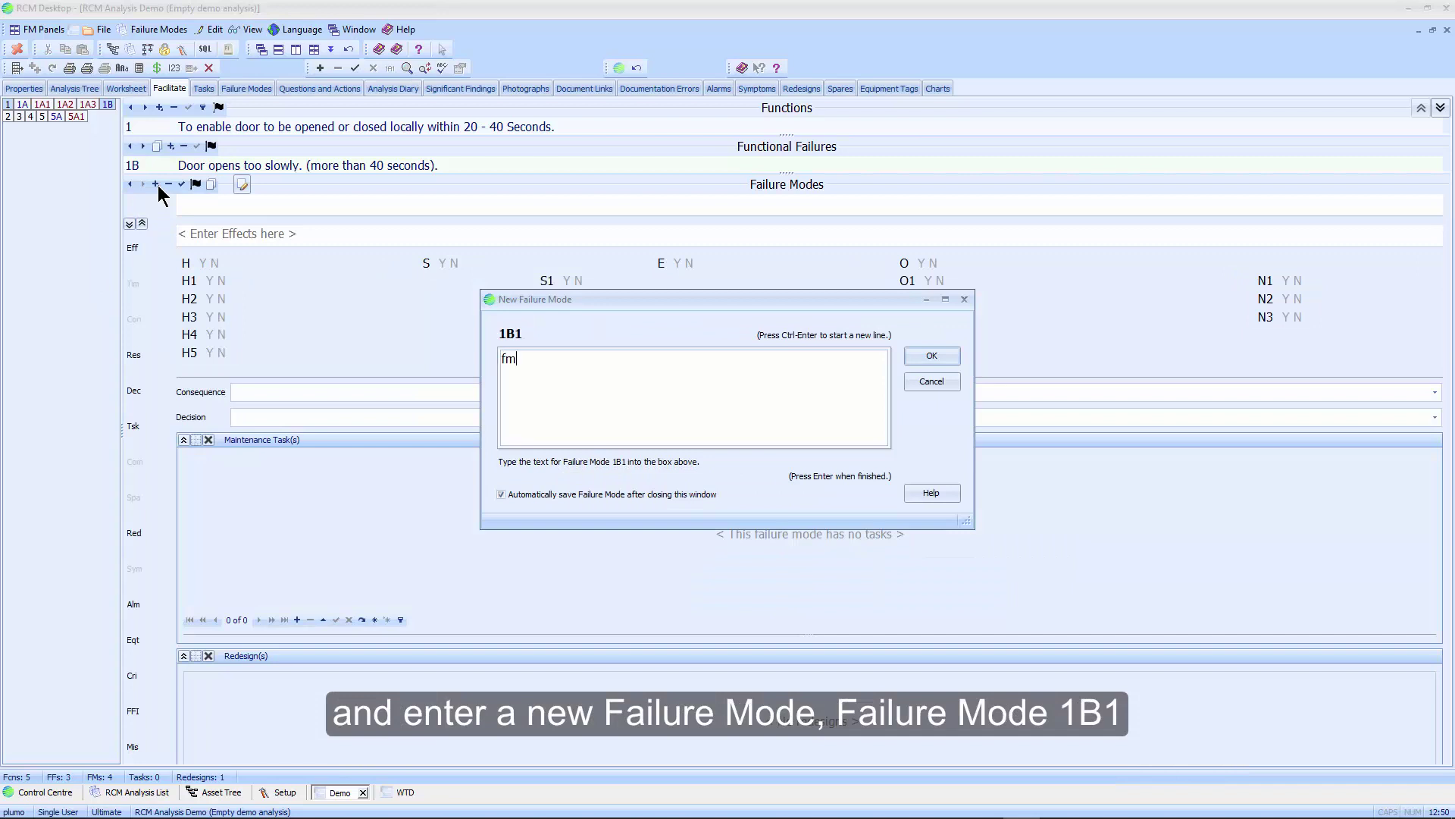
type("1b1")
key("Return")
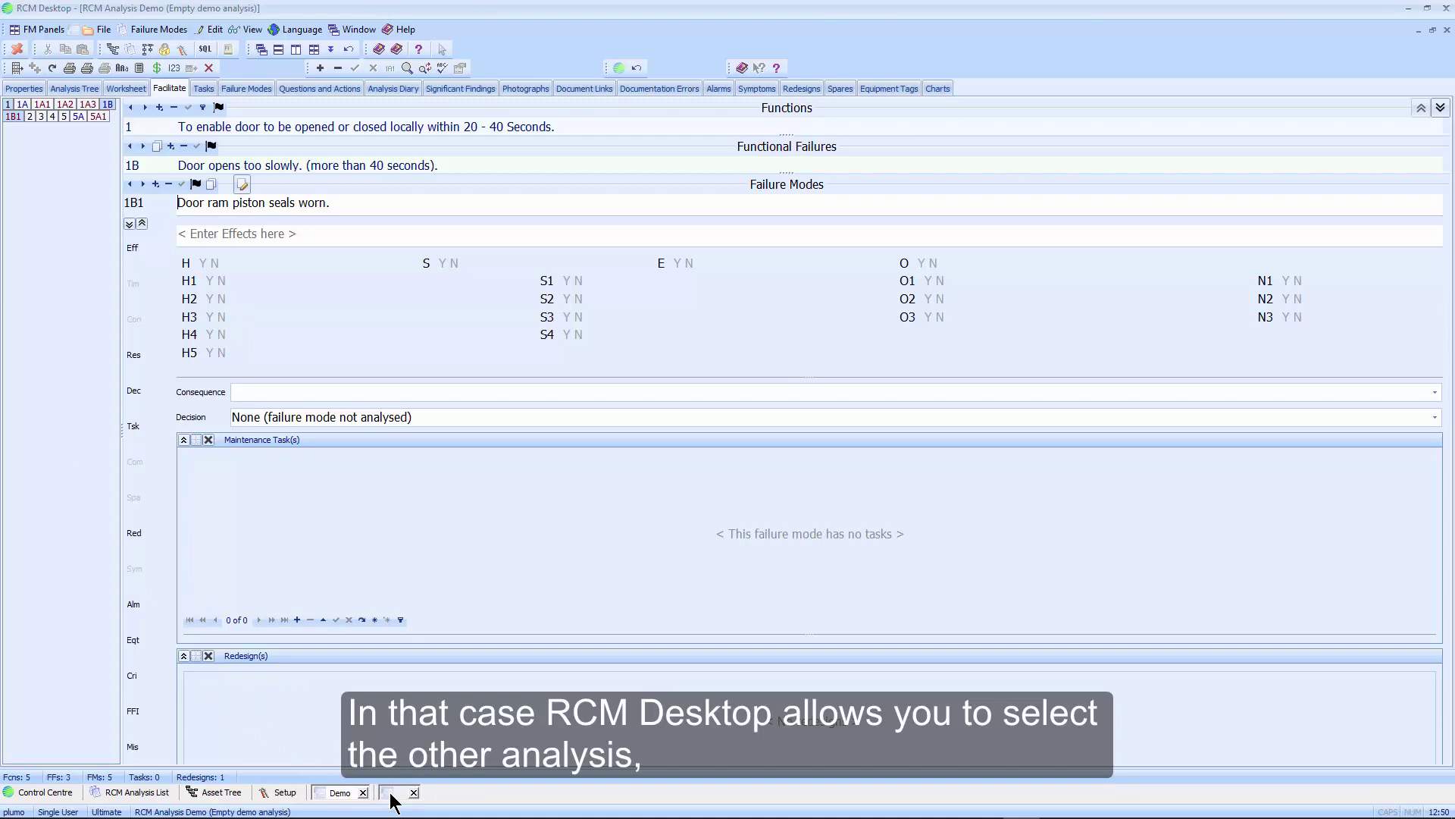
Tile the Demo and WTD analyses side by side and copy WTD 1B1's effects, decision logic responses and maintenance tasks into Demo's 1B1.
key("alt+t")
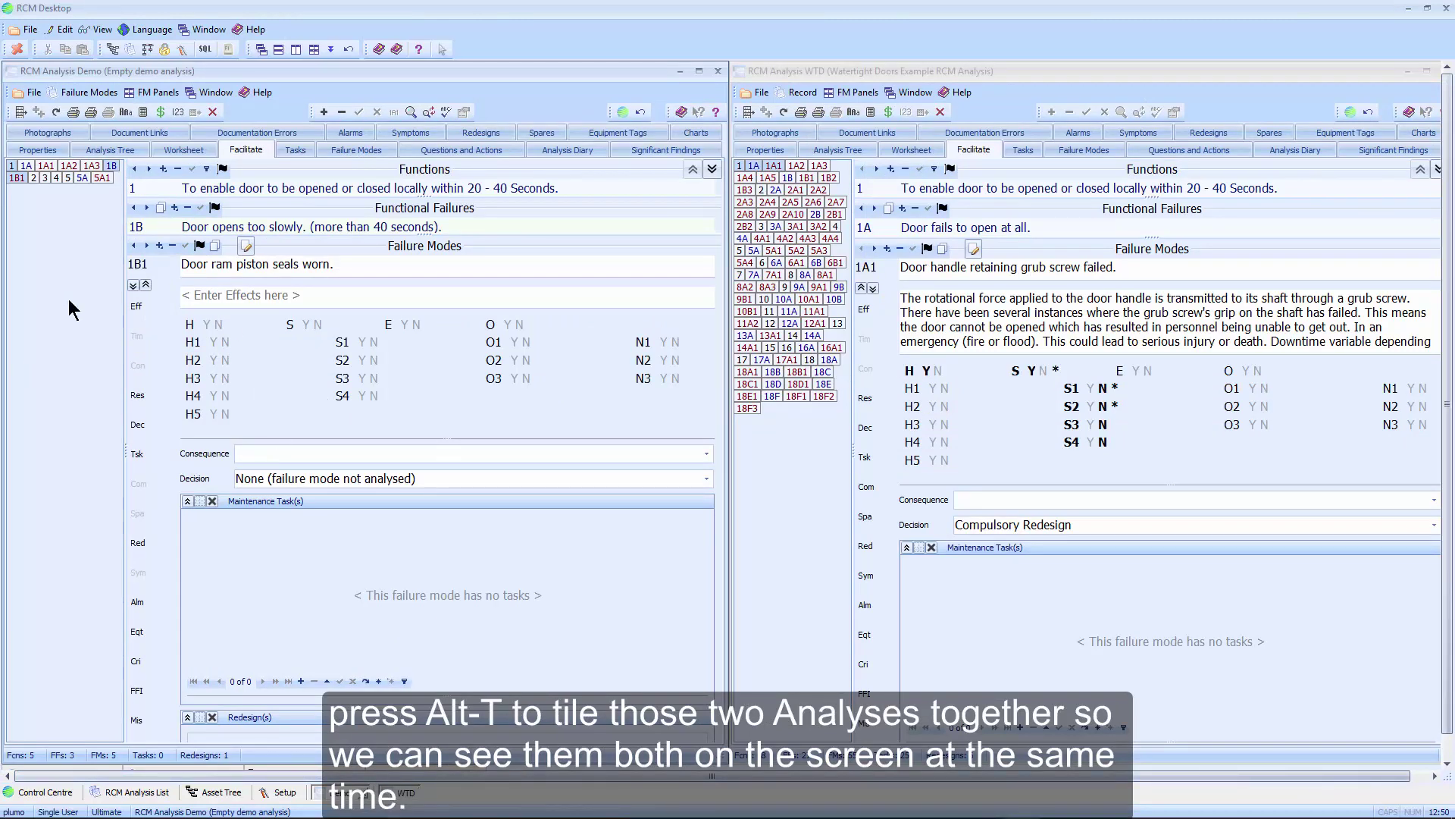
left_click(279, 296)
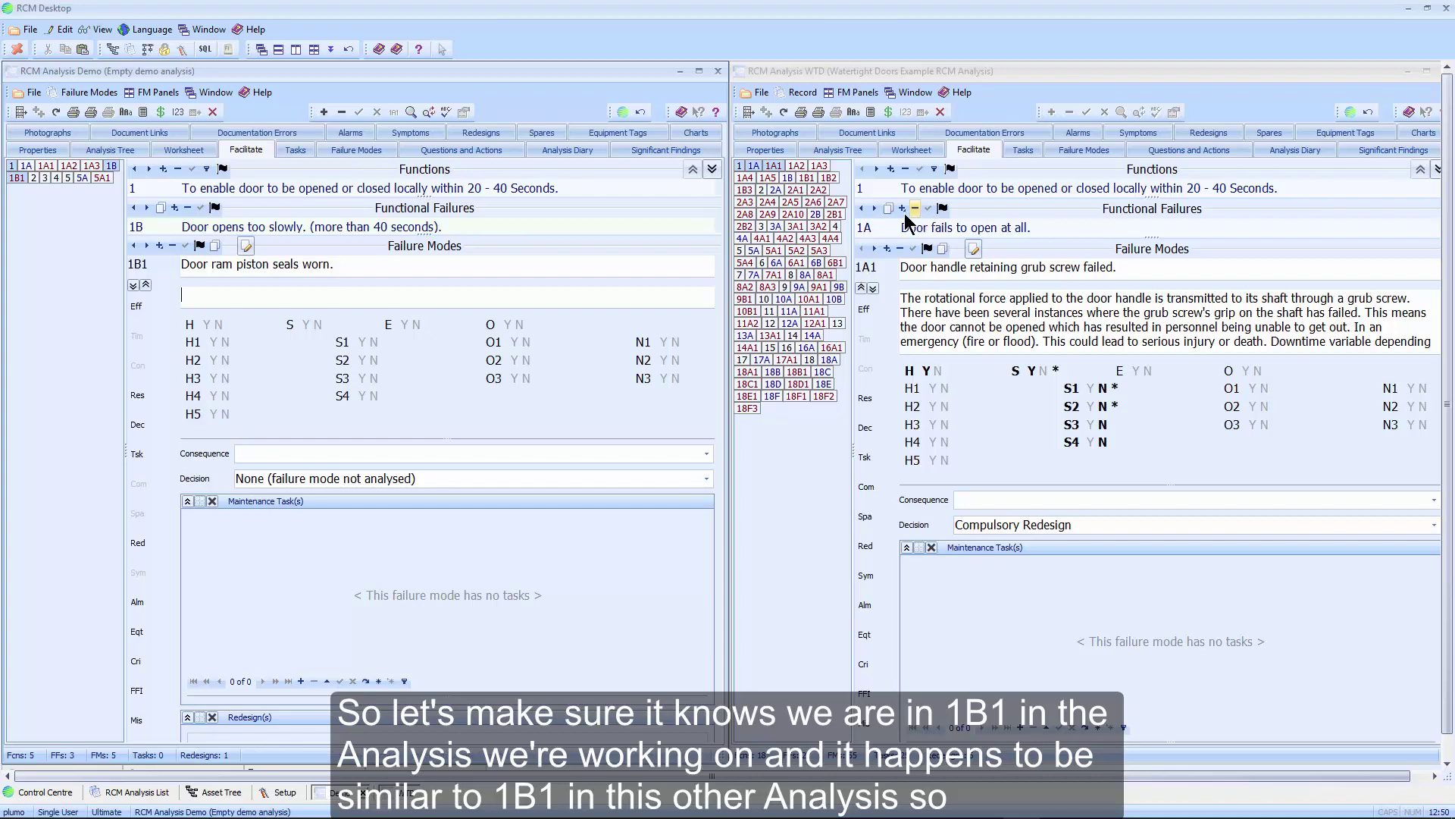
right_click(807, 178)
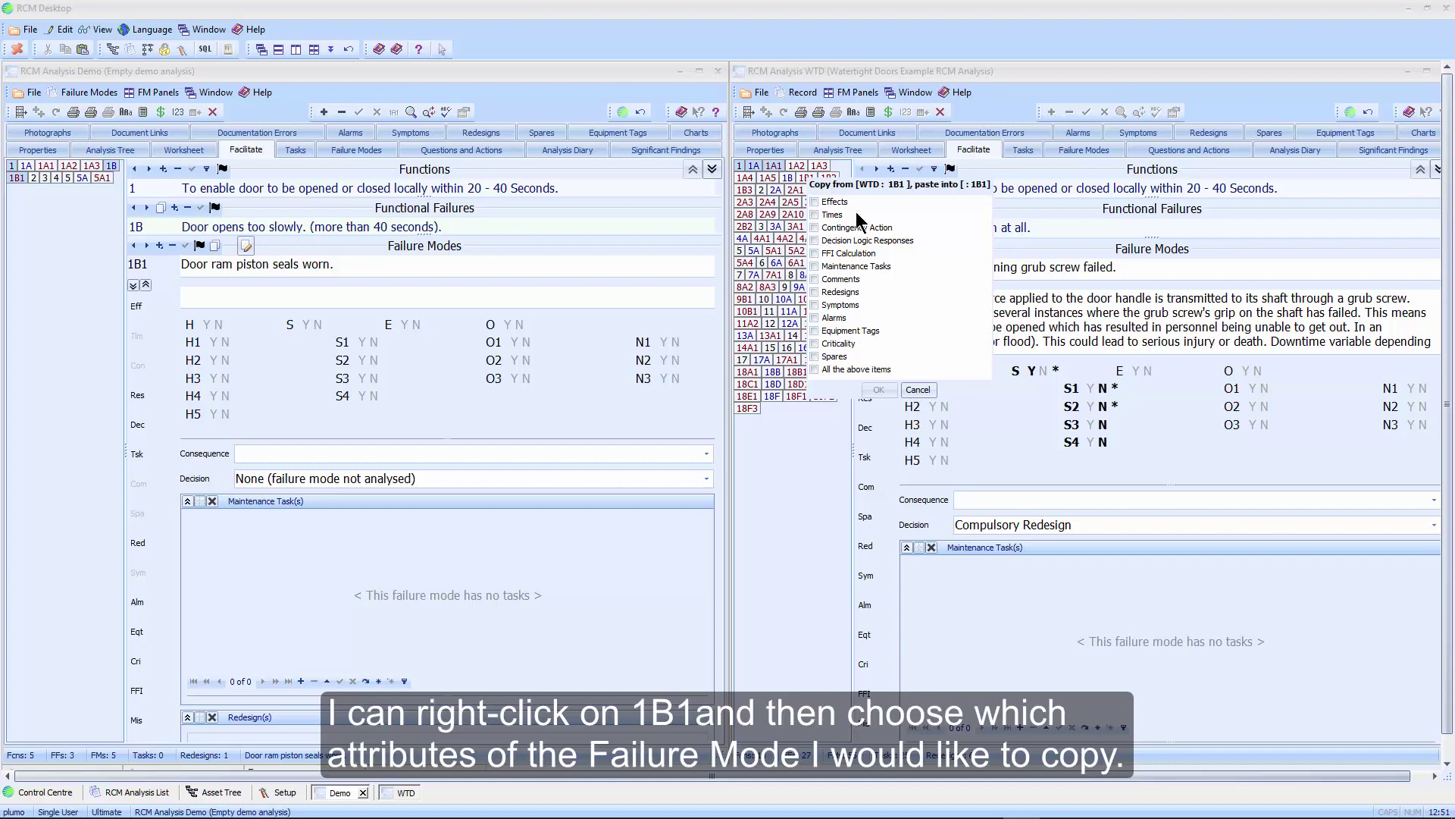
left_click(817, 201)
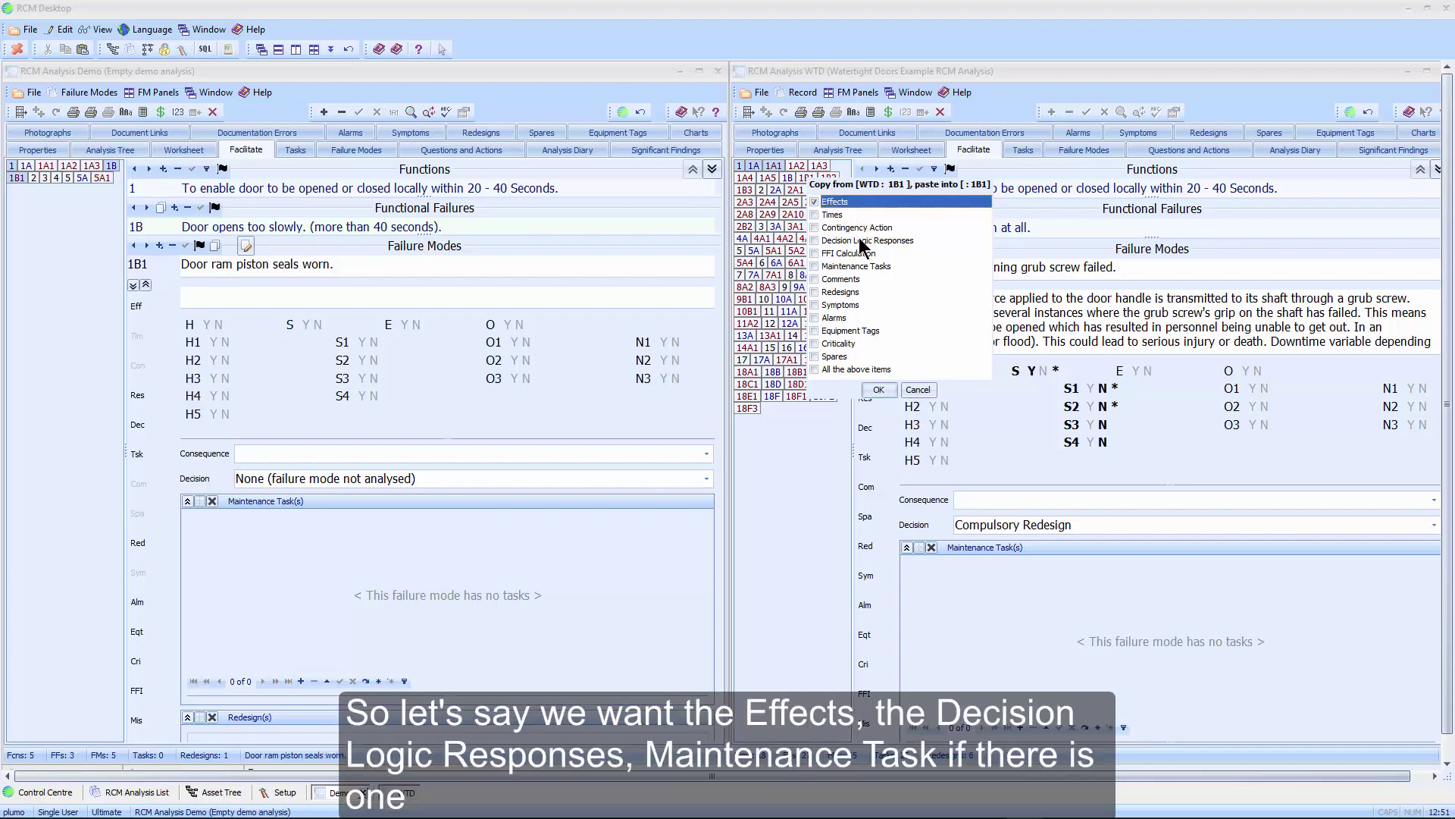
left_click(817, 240)
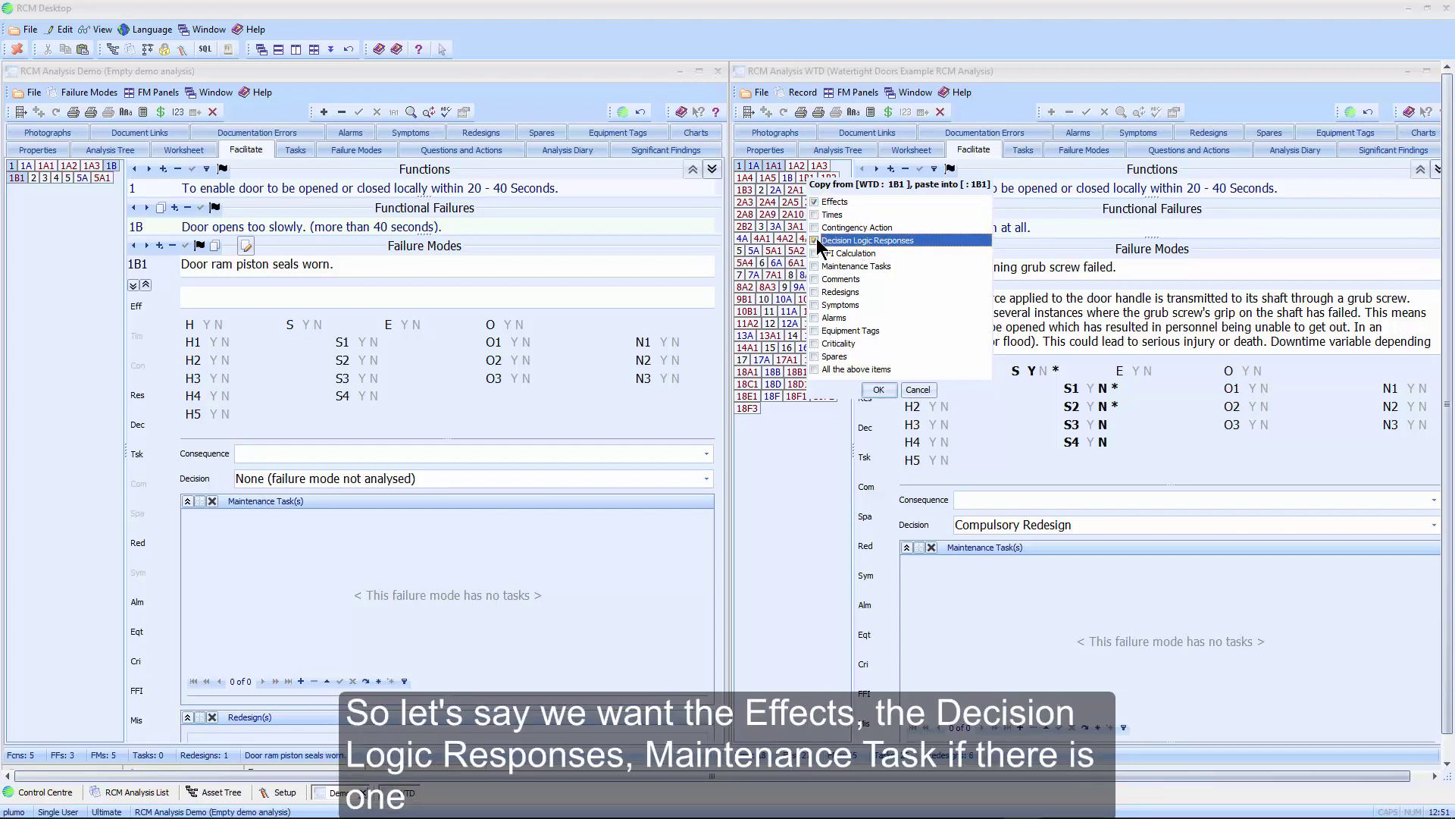
left_click(814, 266)
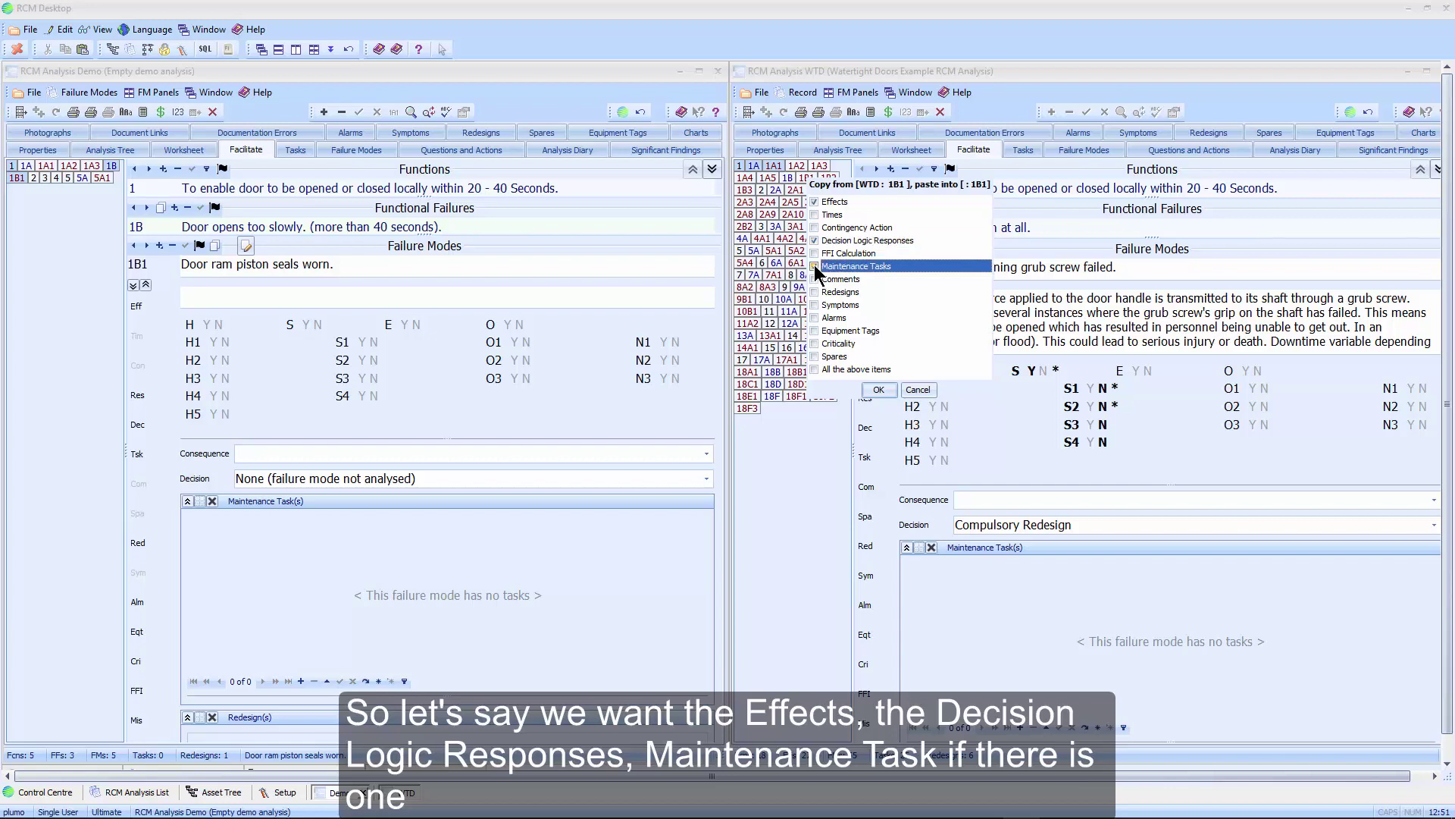
left_click(879, 388)
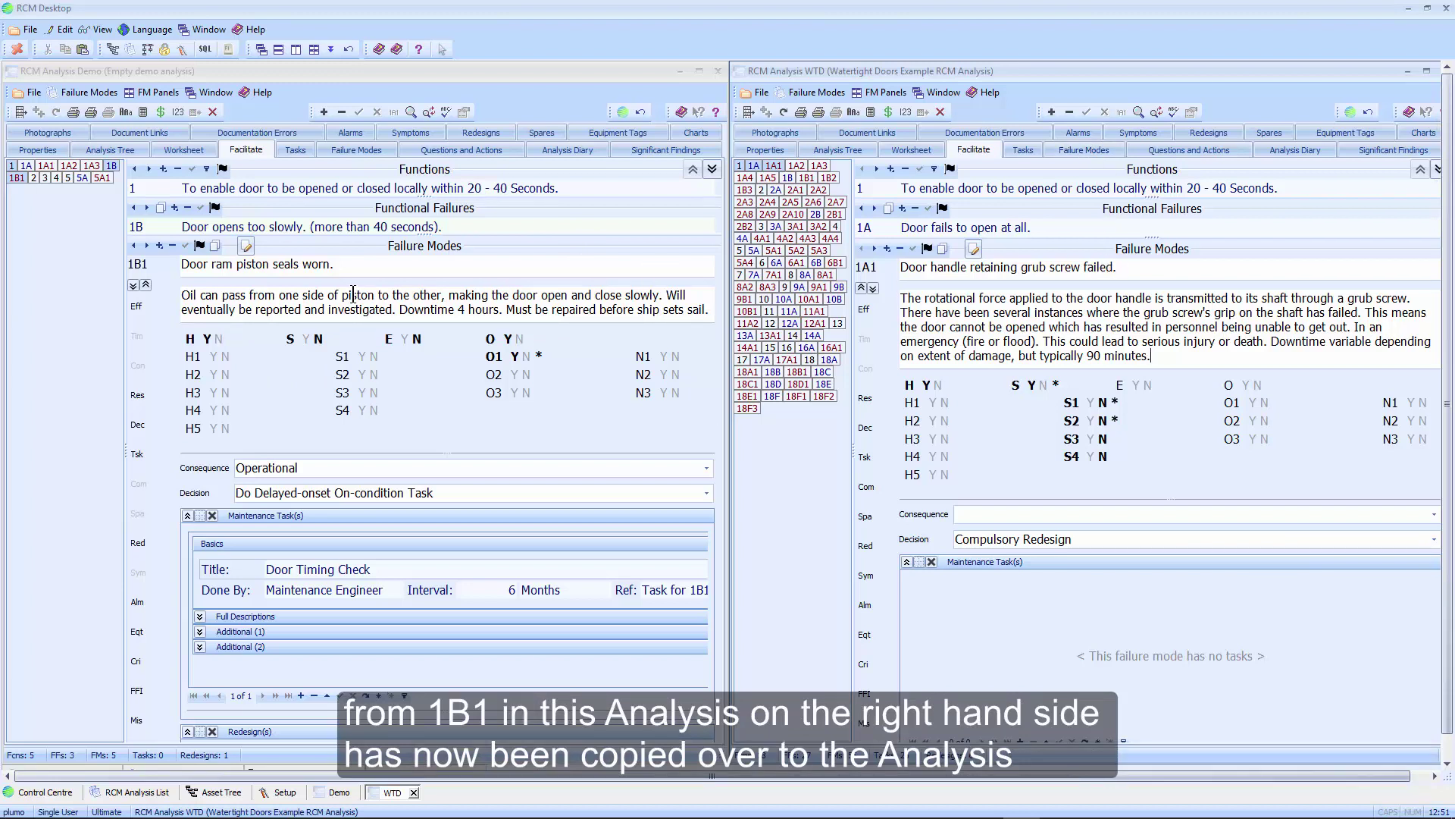
Maximise the Demo analysis and check failure mode 1B1's copied effects, responses and maintenance task, and its redesigns.
left_click(701, 73)
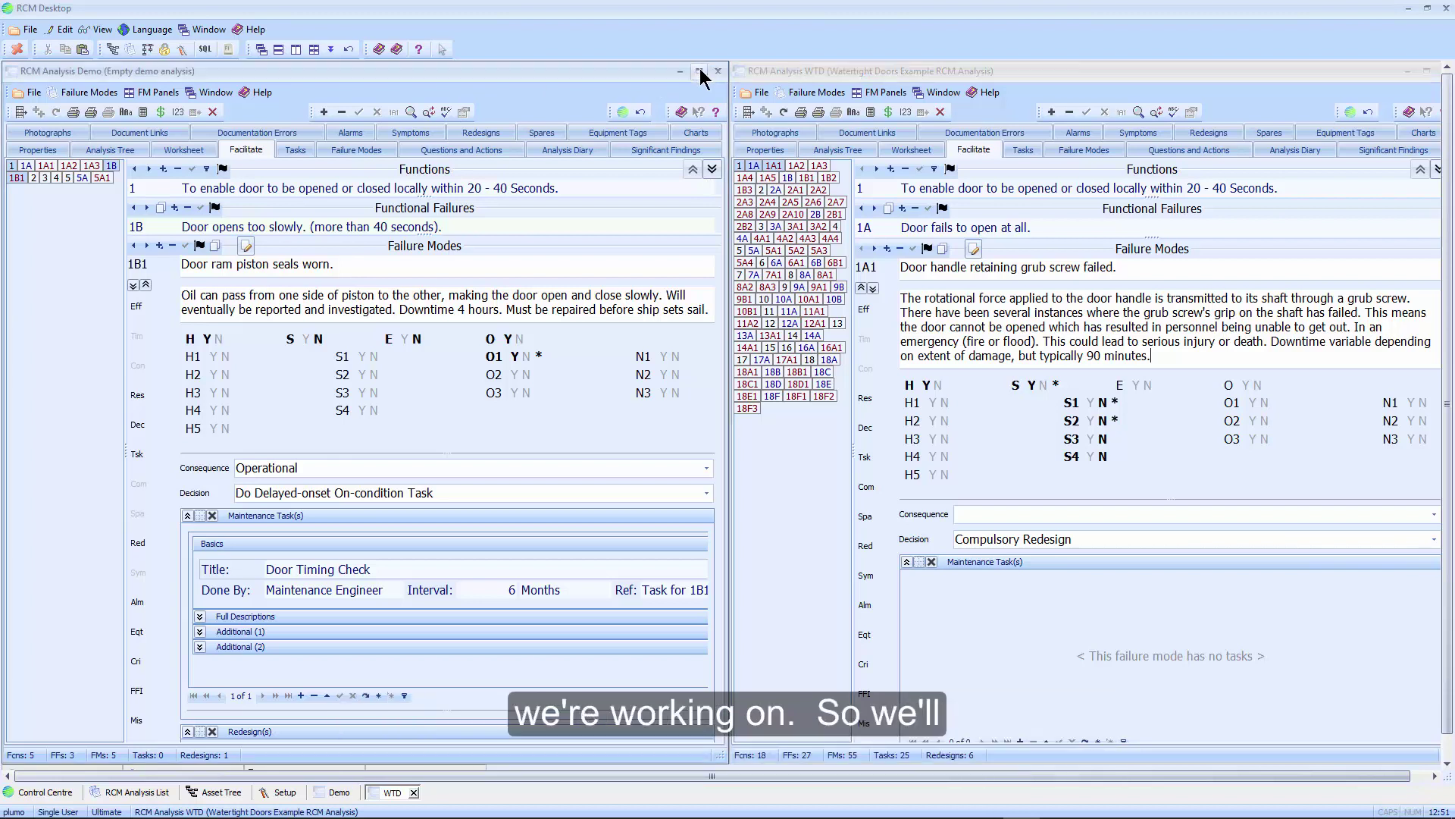
left_click(699, 71)
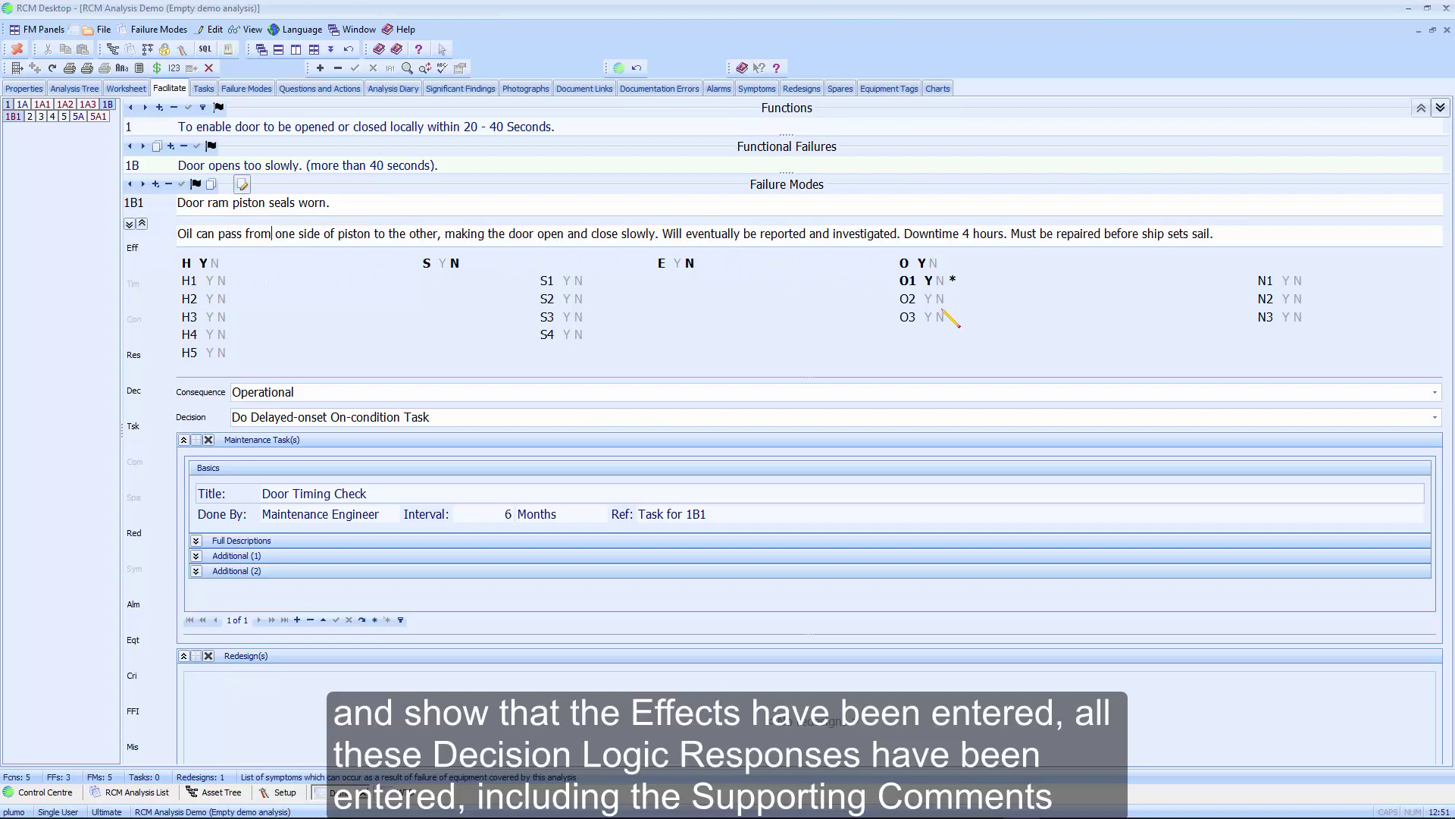
mouse_move(956, 285)
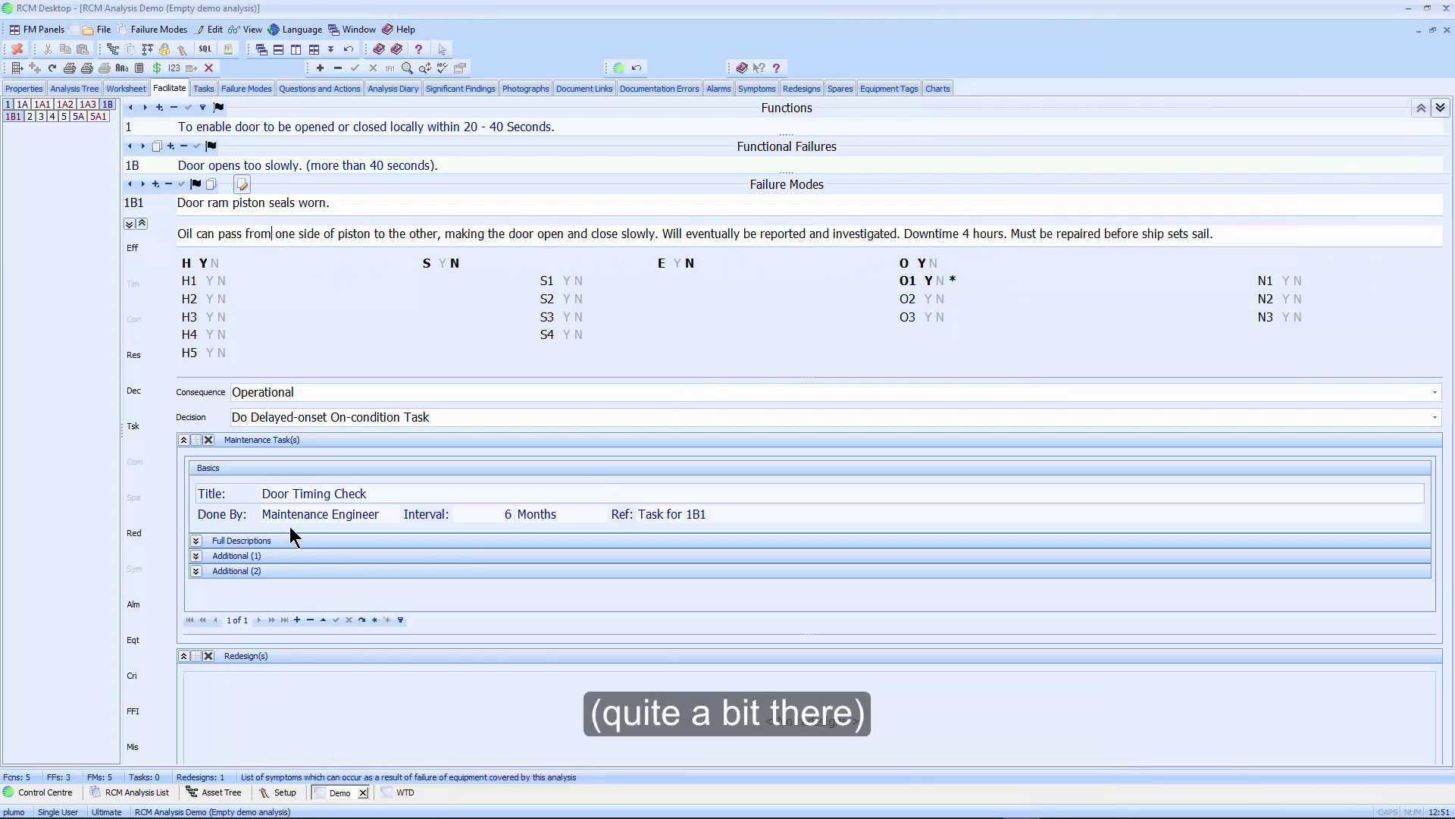
left_click(132, 534)
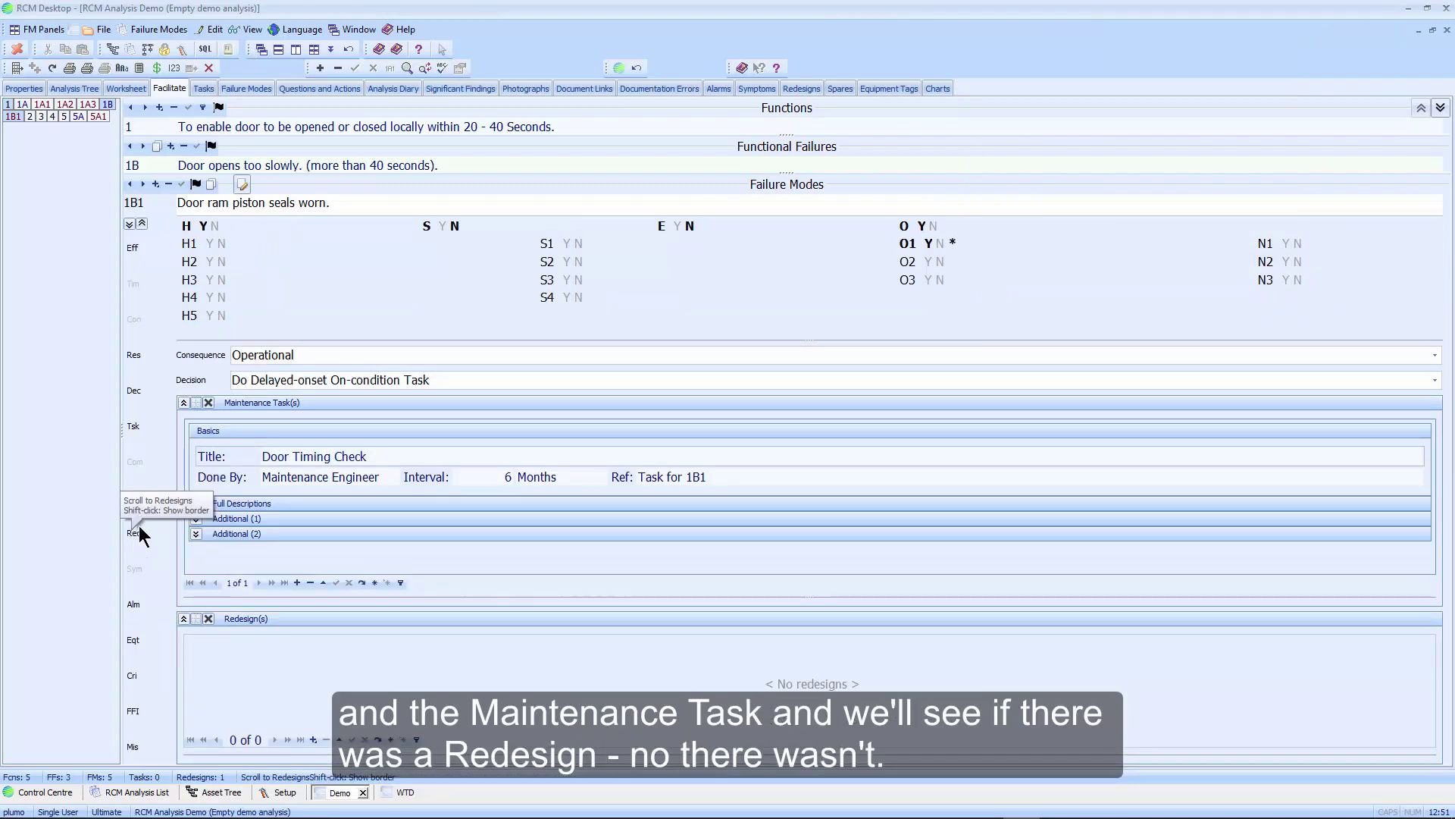
left_click(132, 248)
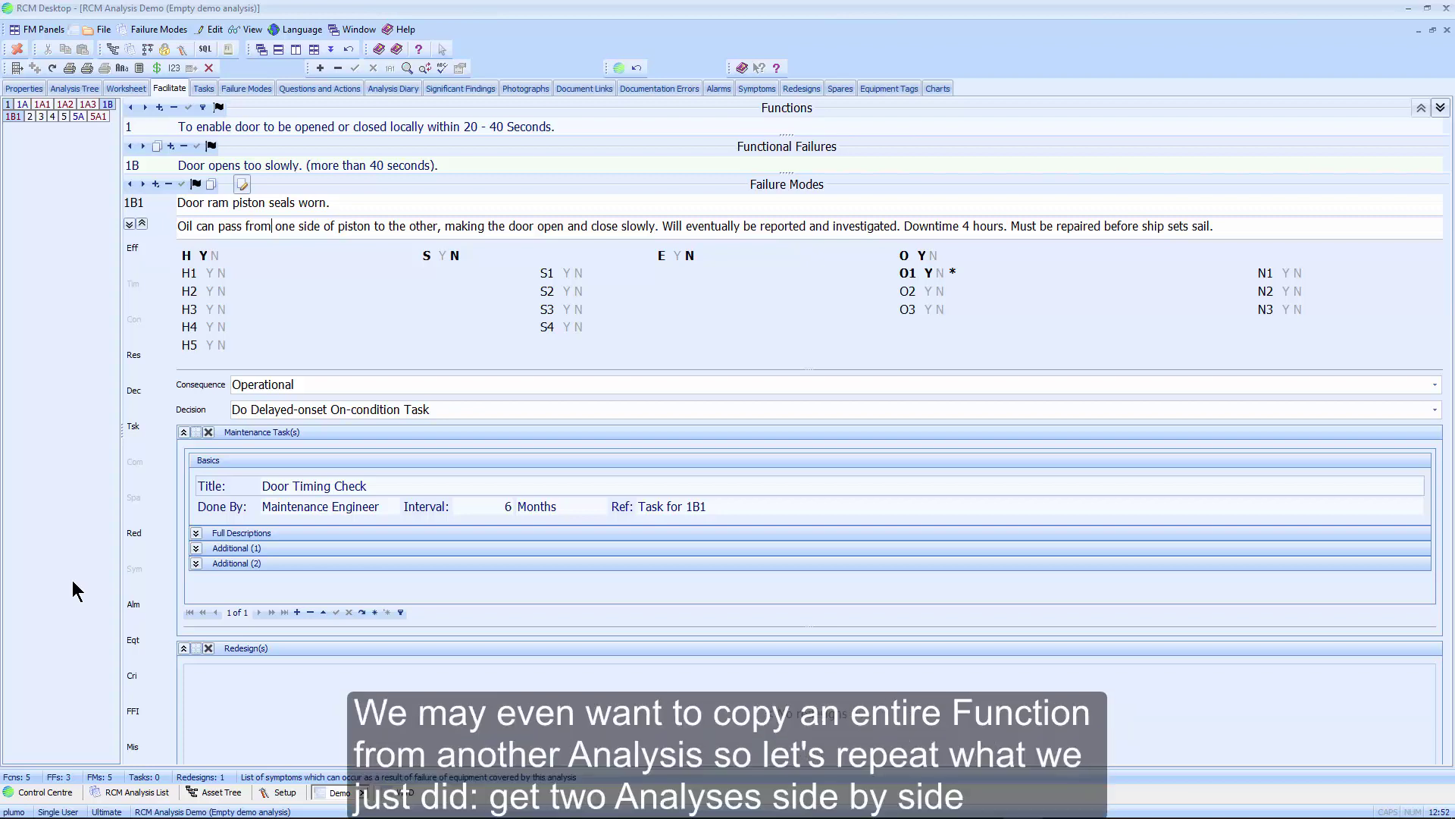
Copy function 6 with its failure modes from the WTD analysis into the tiled Demo analysis, and maximise Demo again.
left_click(400, 791)
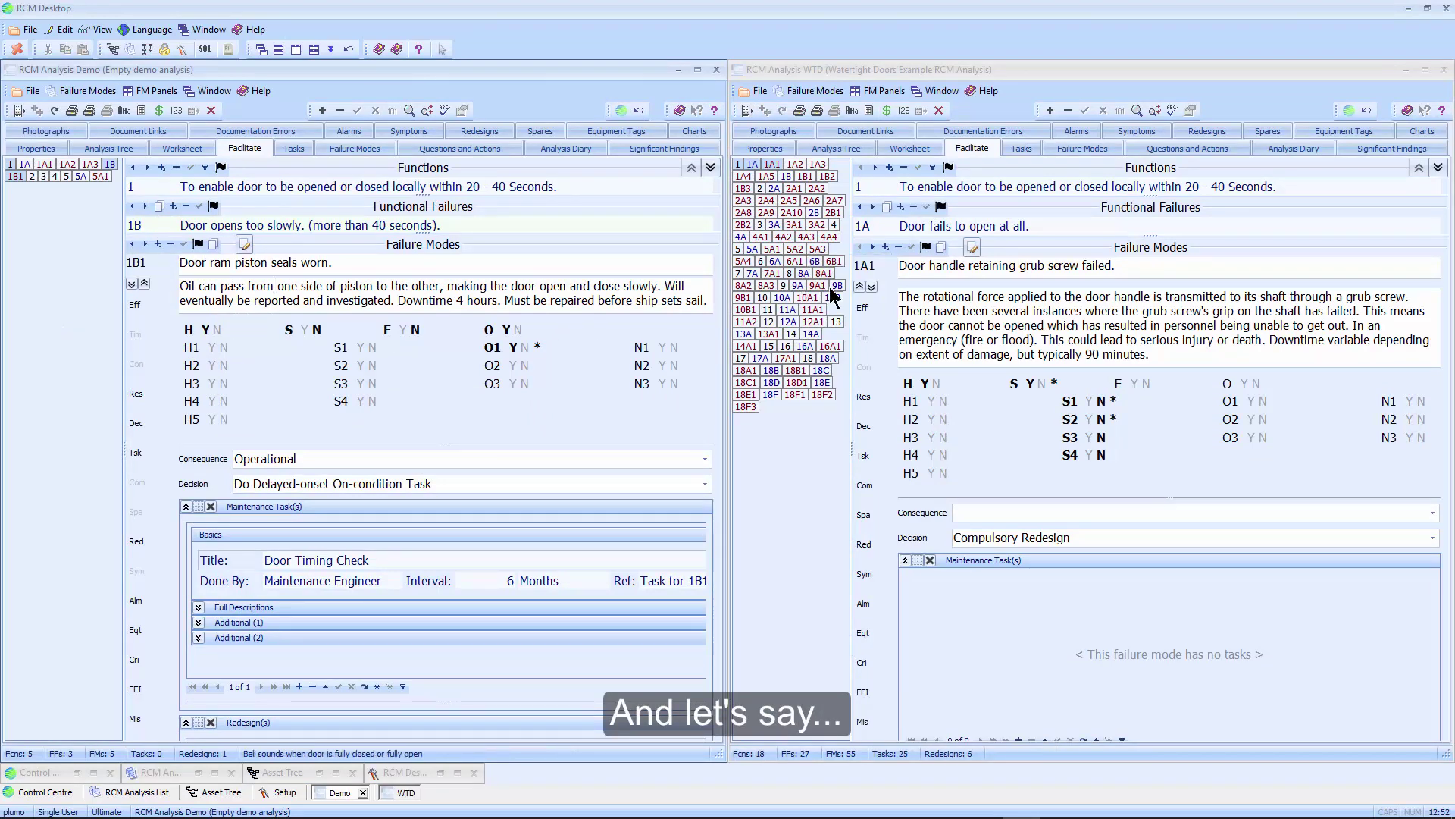
left_click(762, 259)
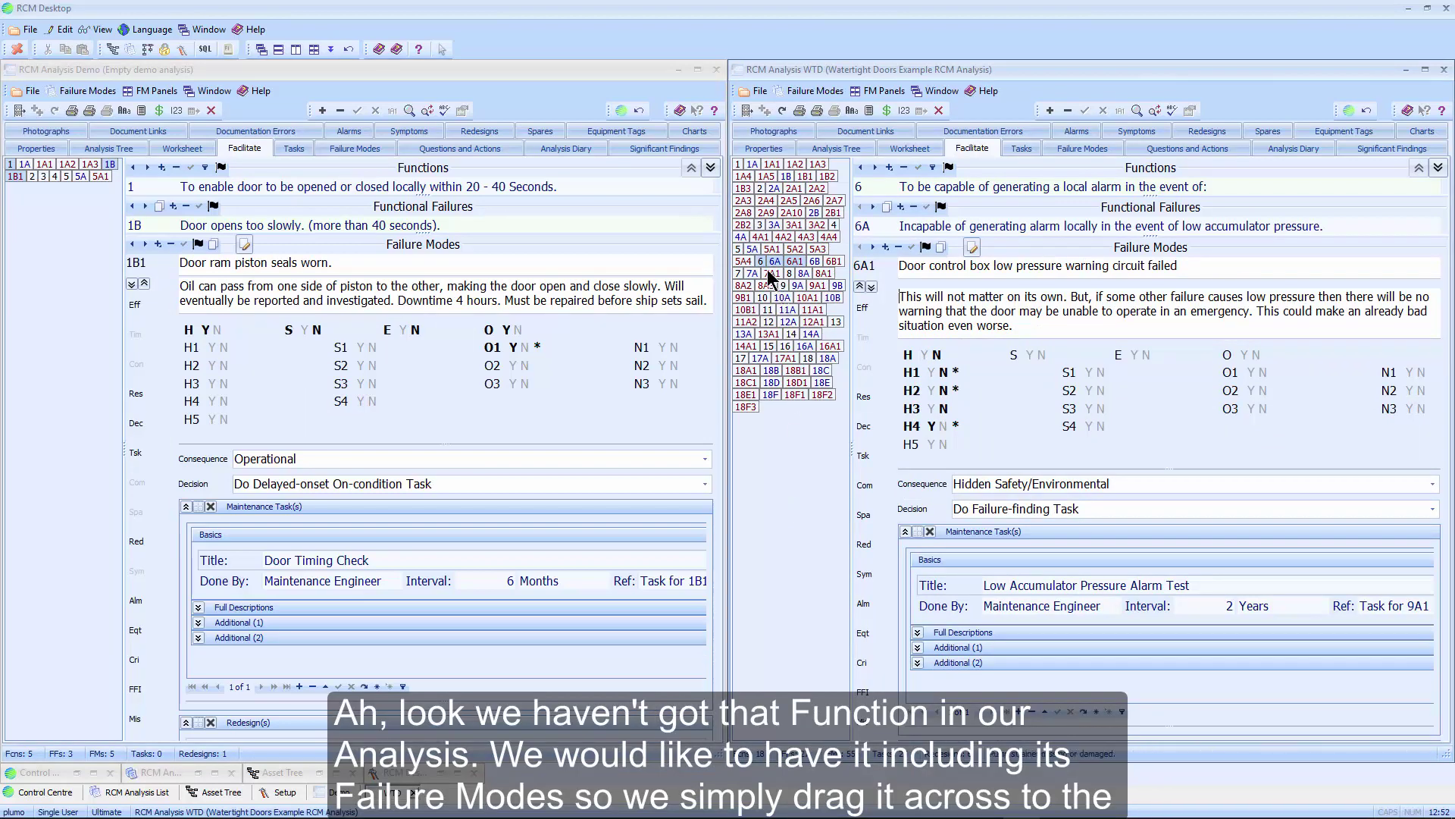
left_click_drag(762, 266, 47, 273)
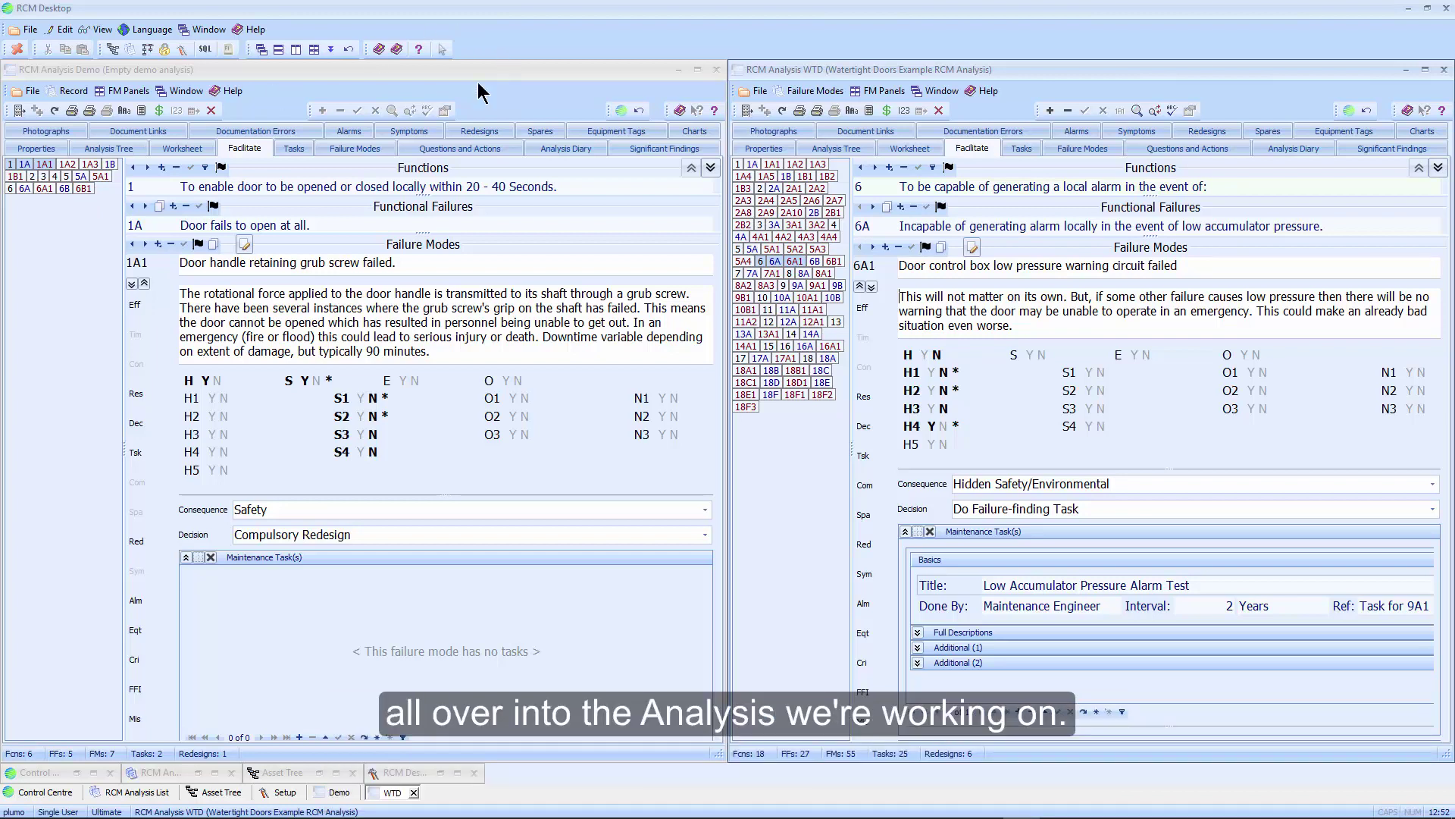
left_click(693, 71)
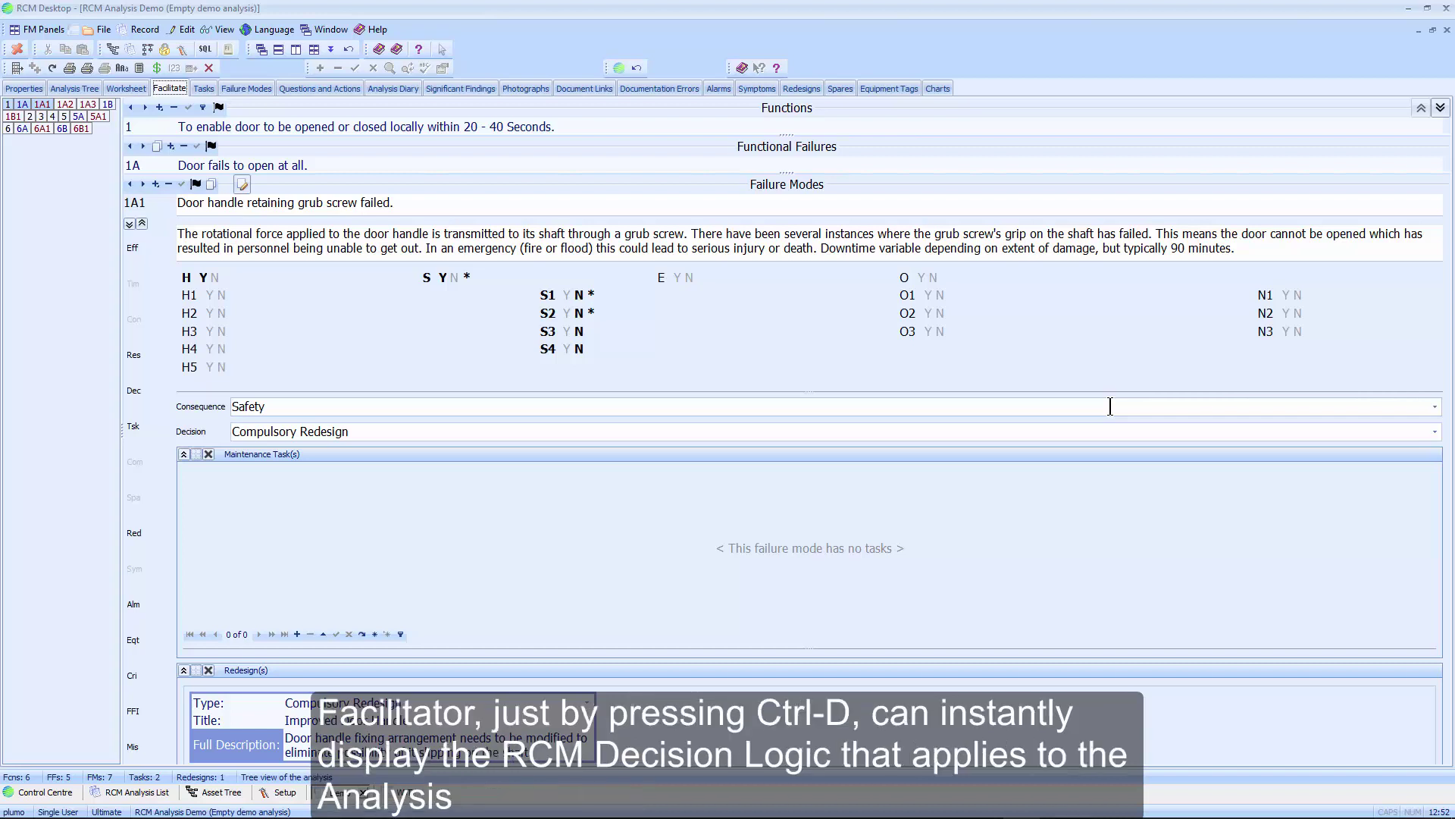
Display the RCM2 decision logic diagram, zoom in on the questions behind box O1, and return to the analysis.
key("ctrl+d")
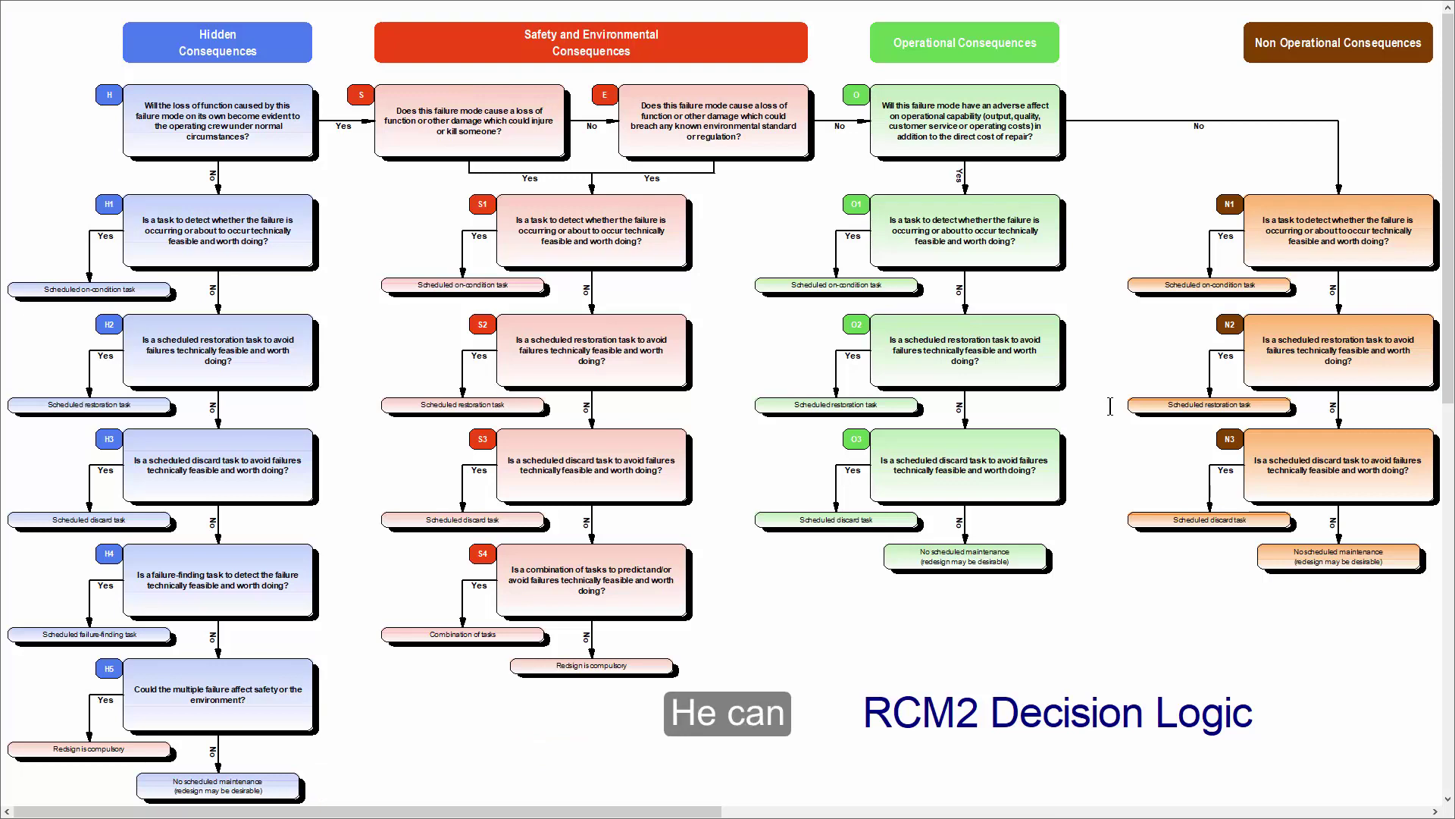
left_click(979, 233)
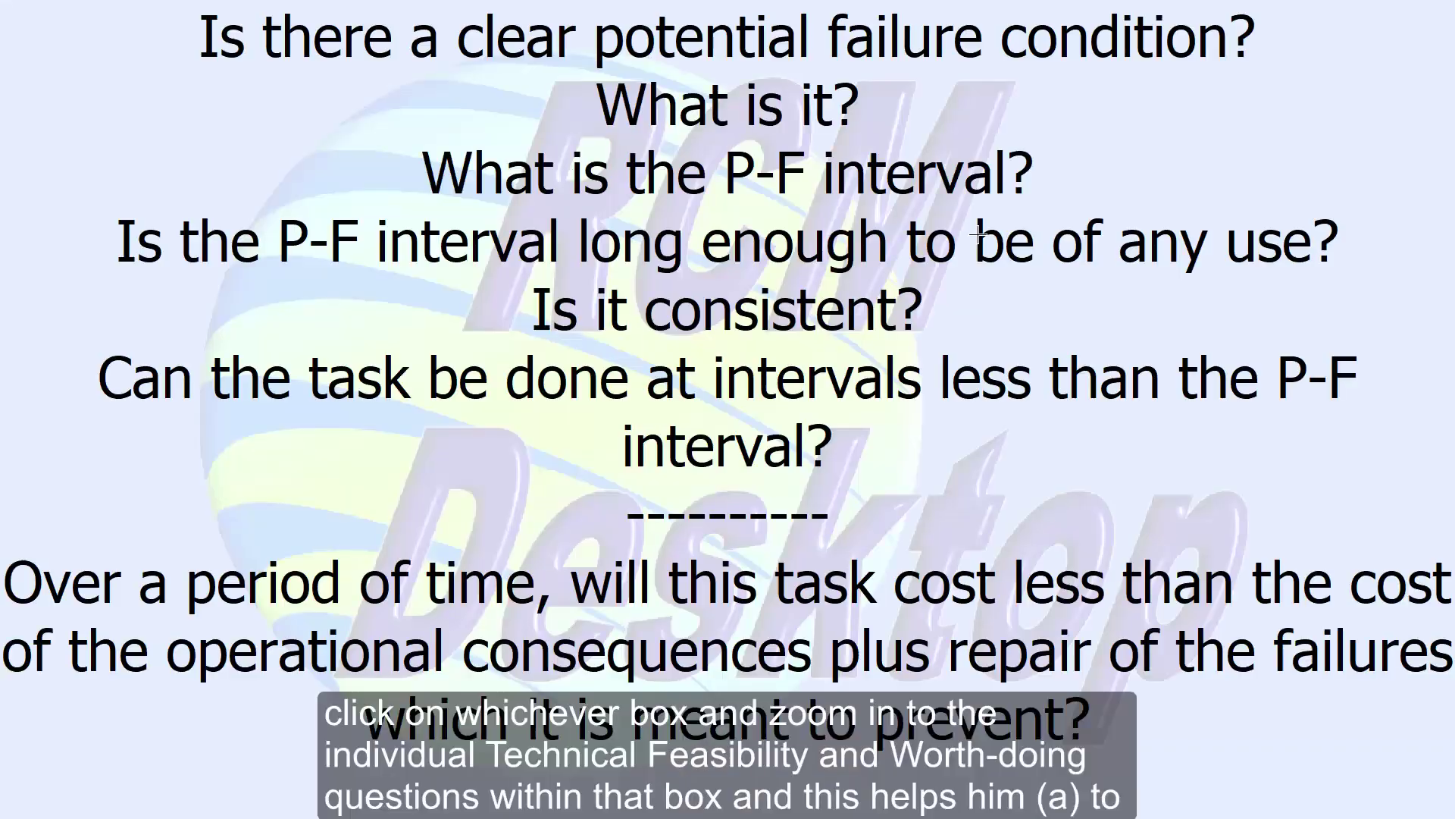
left_click(1165, 512)
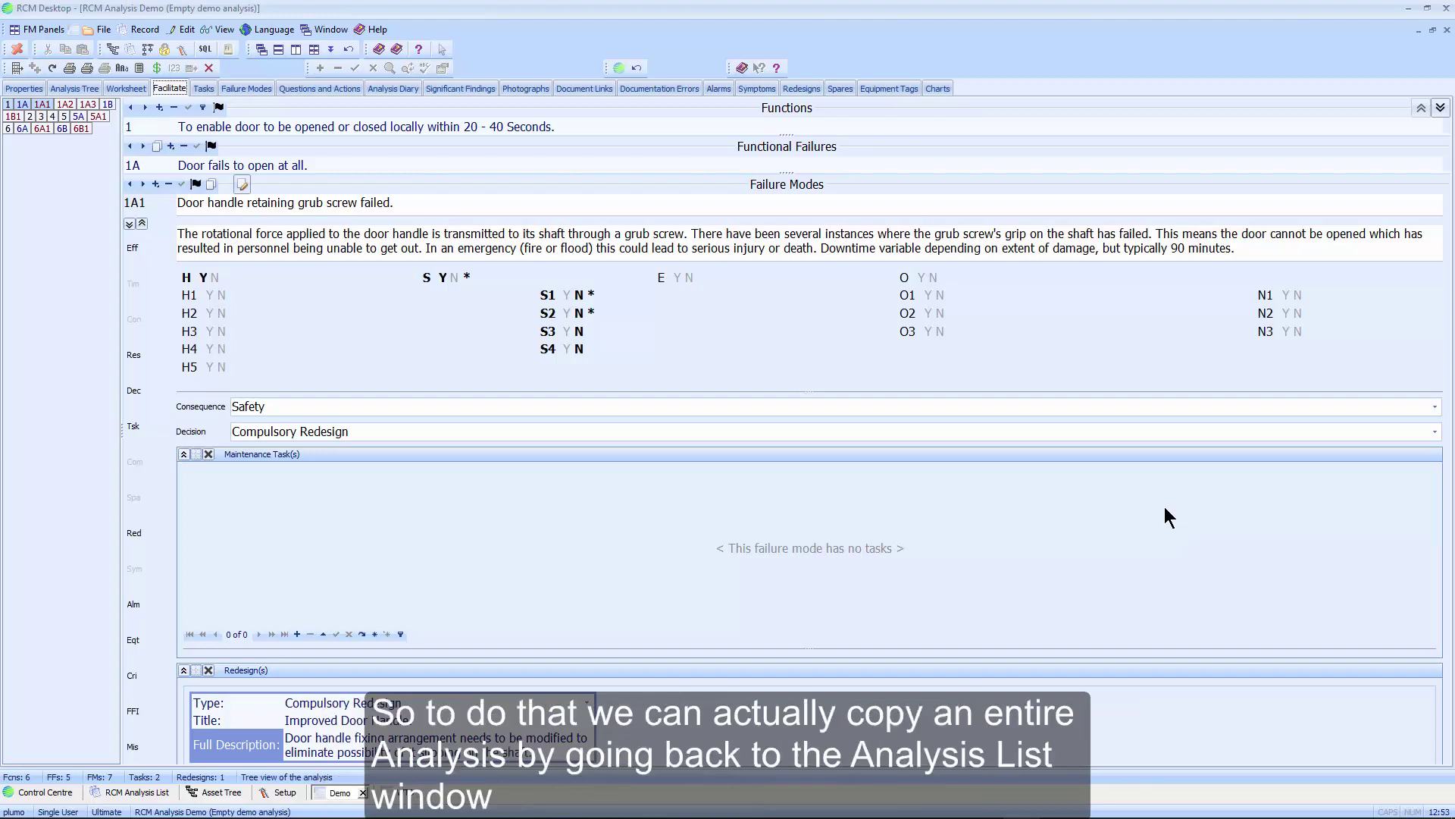
Make a copy of the Demo analysis from the analysis list, keeping the reference "Copy of Demo" and the default options.
left_click(132, 796)
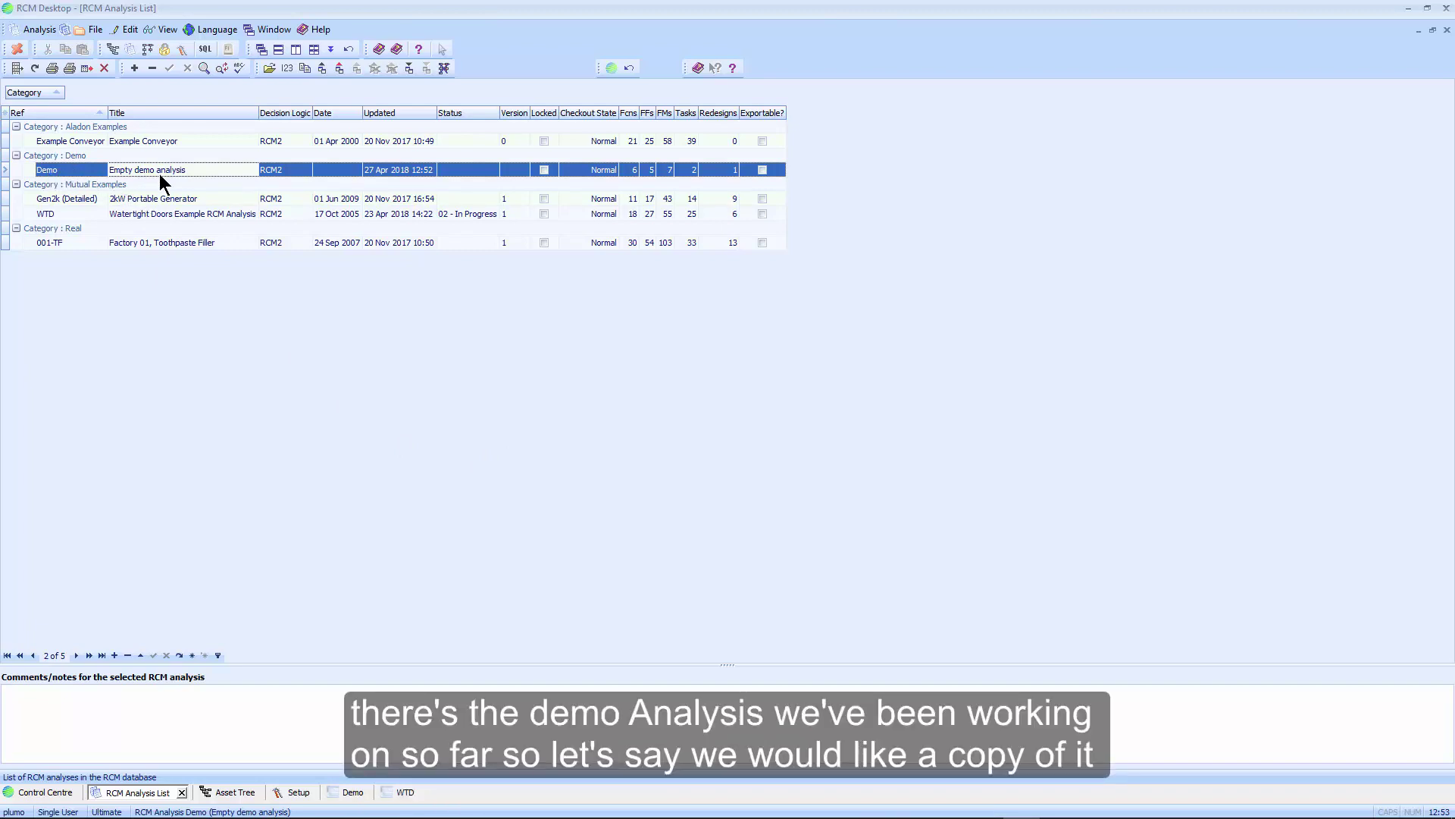
left_click(304, 68)
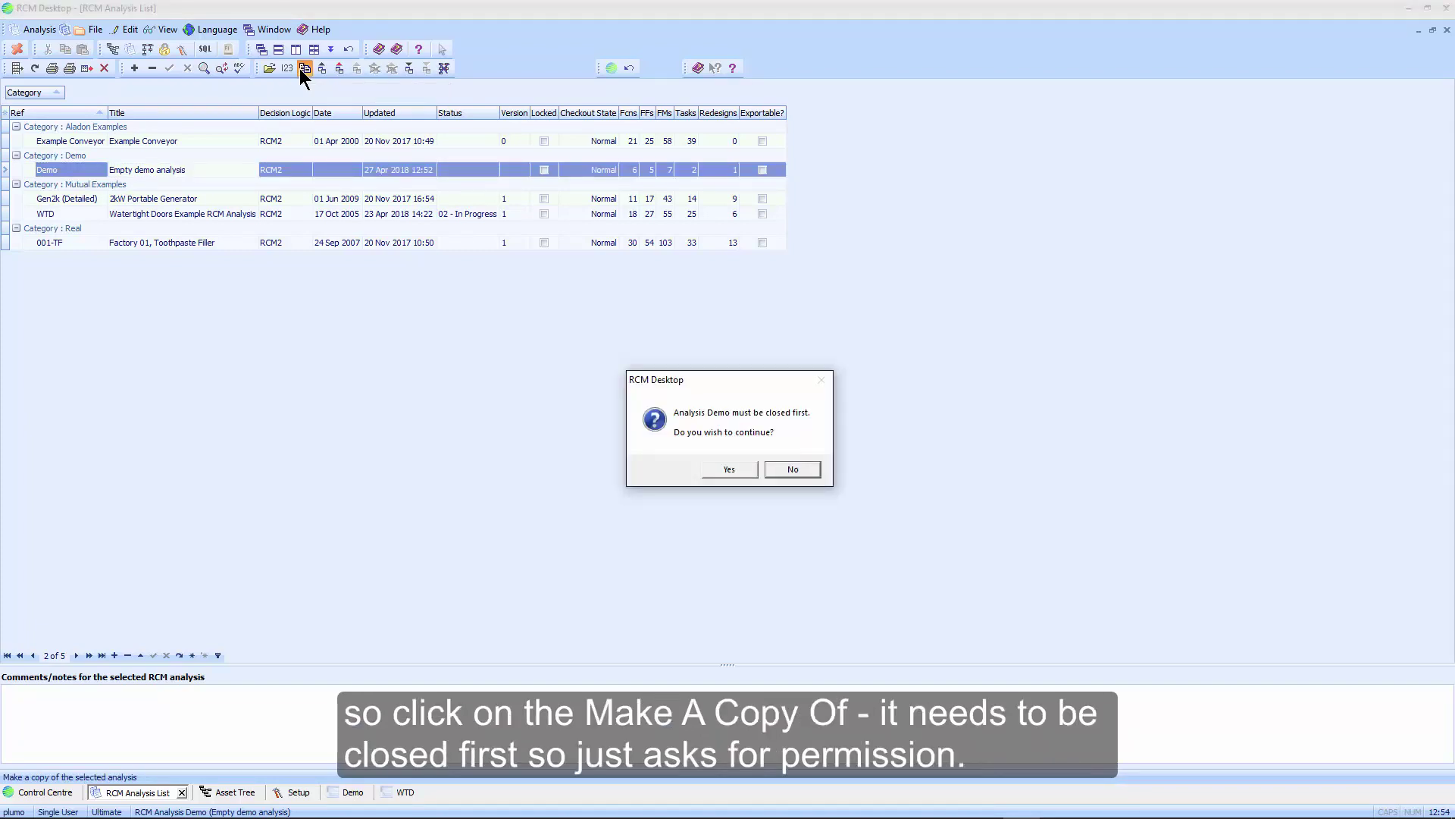
left_click(731, 469)
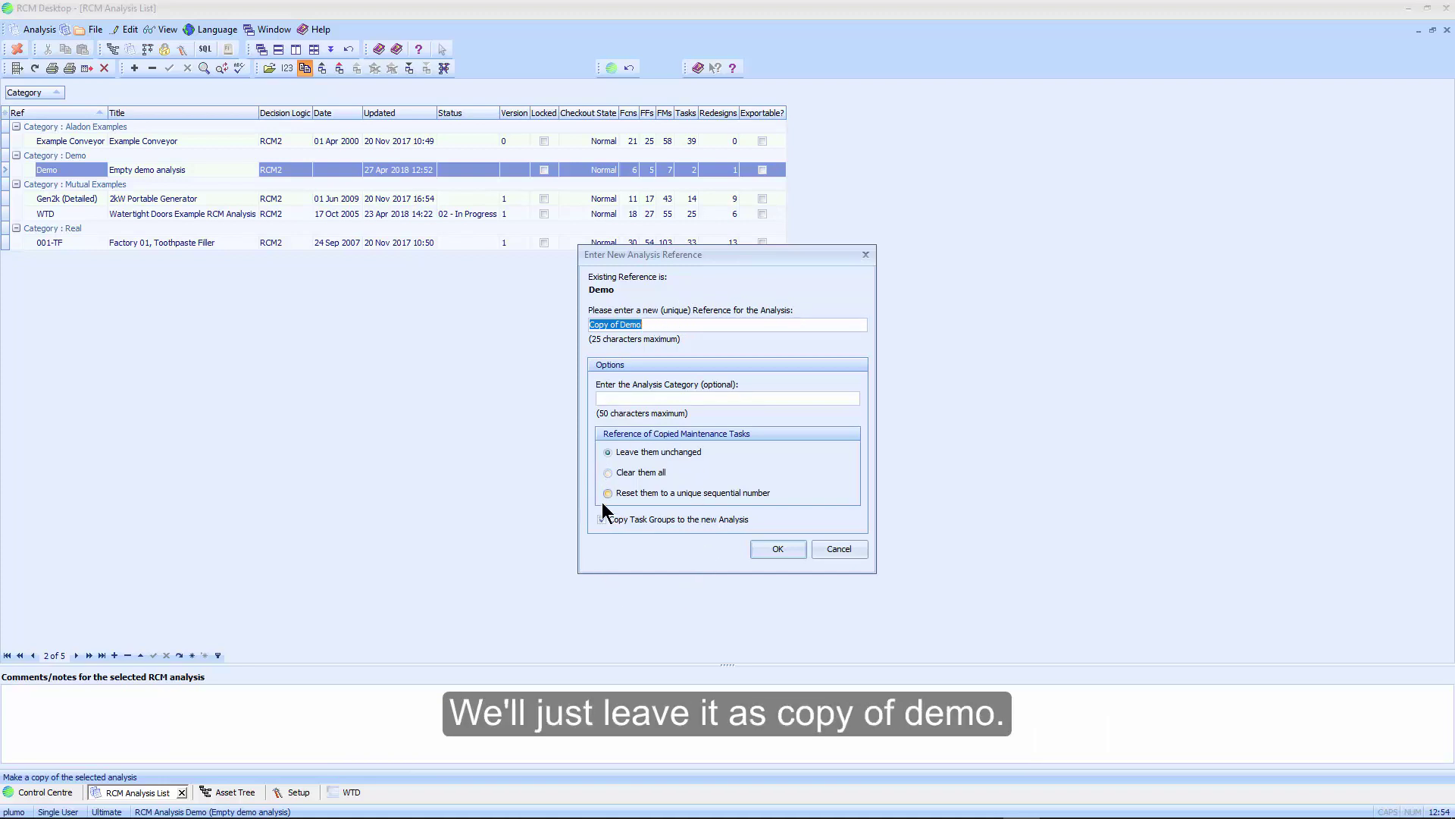
left_click(773, 552)
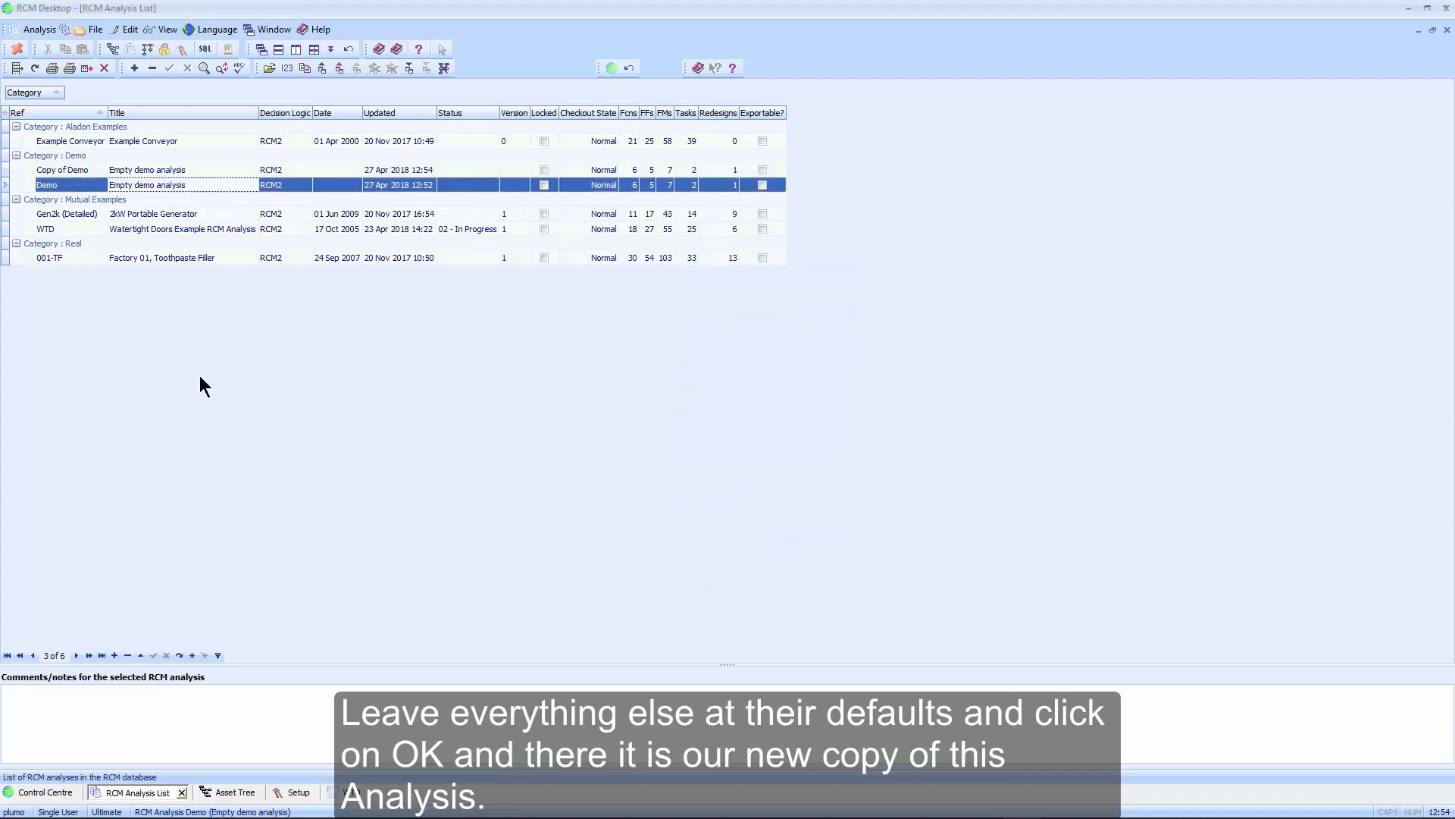
Open the Copy of Demo analysis to view its copied failure modes, decisions and redesign, then close it.
left_click(163, 171)
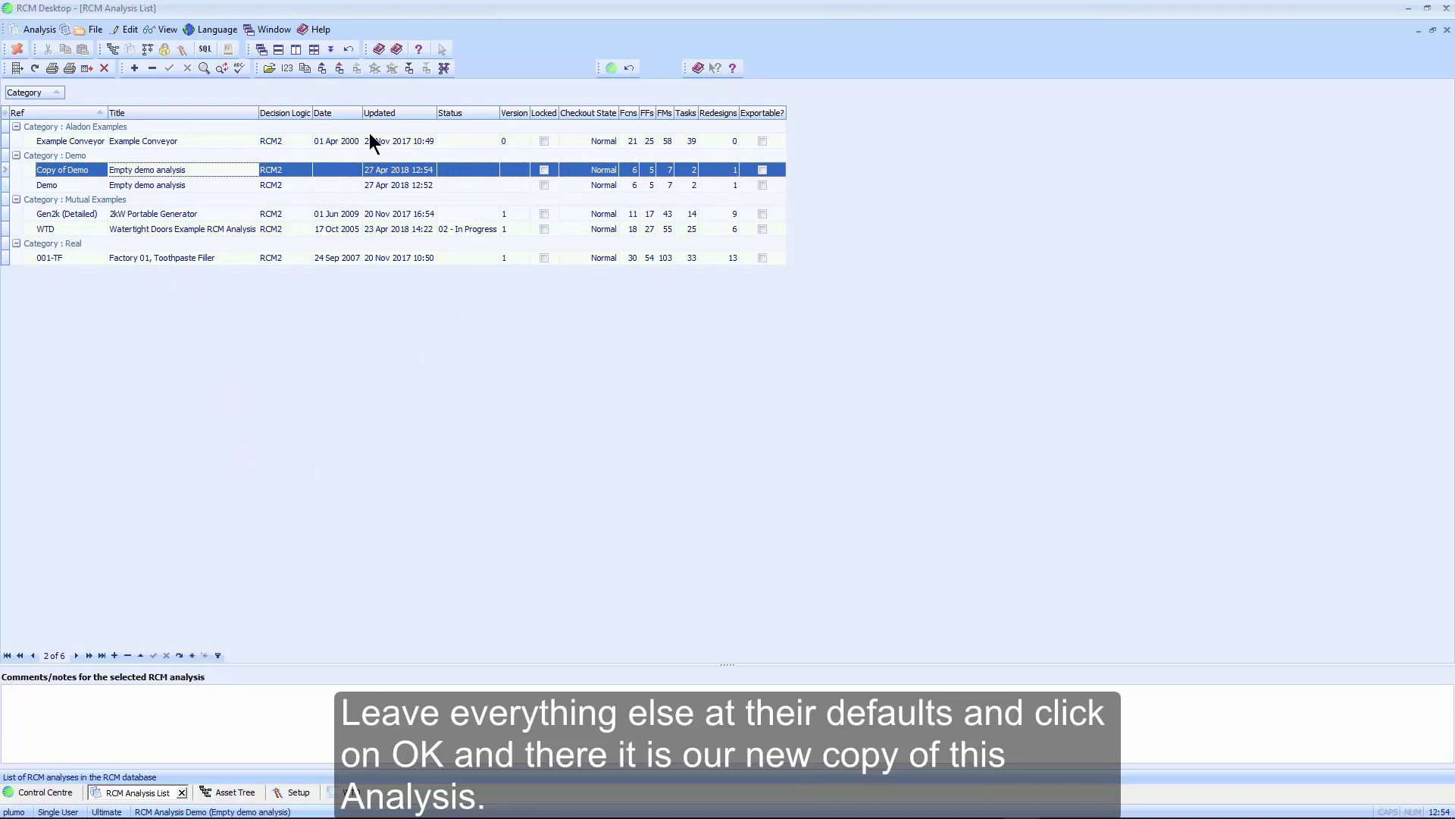
double_click(158, 167)
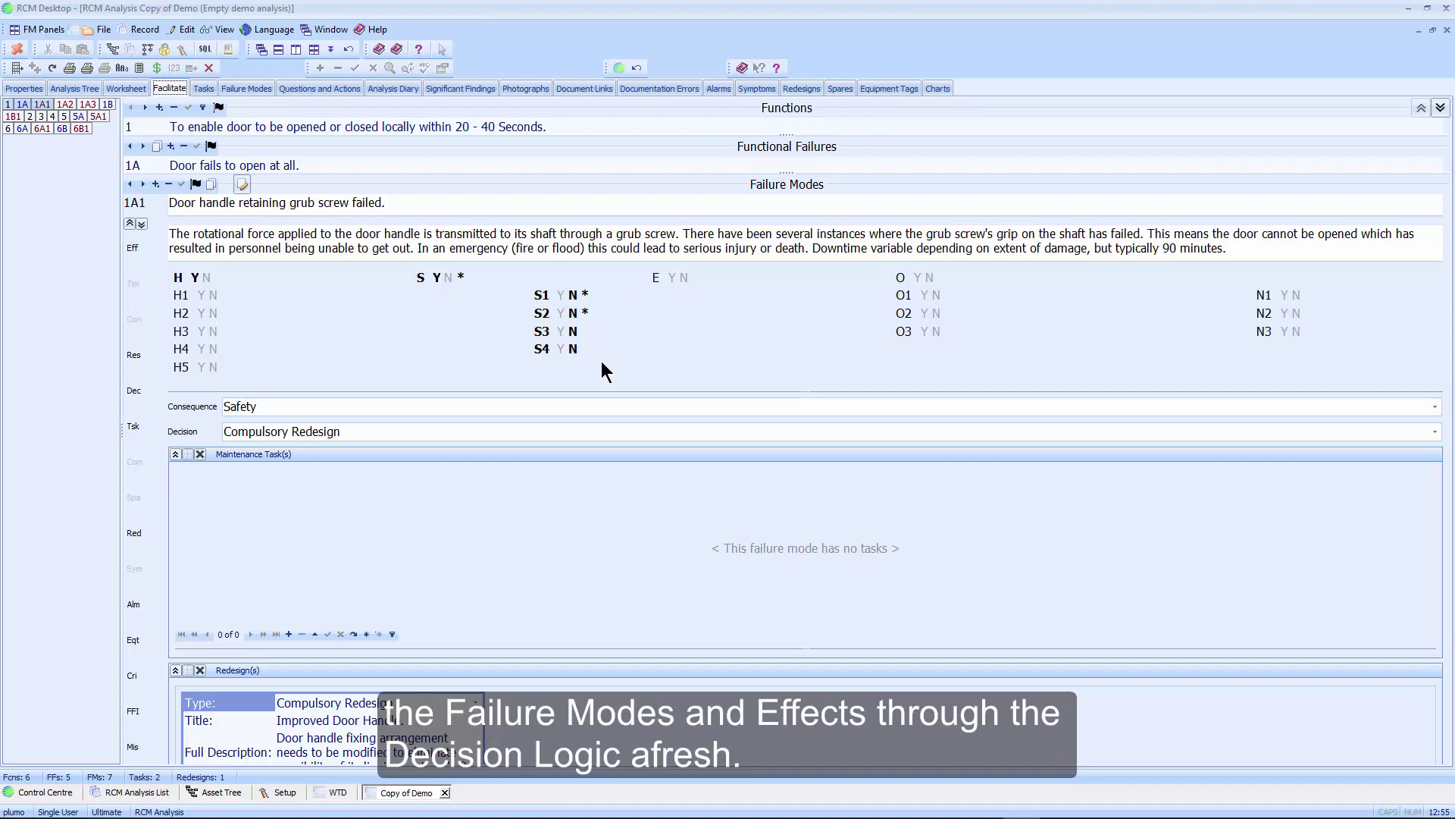
left_click(210, 67)
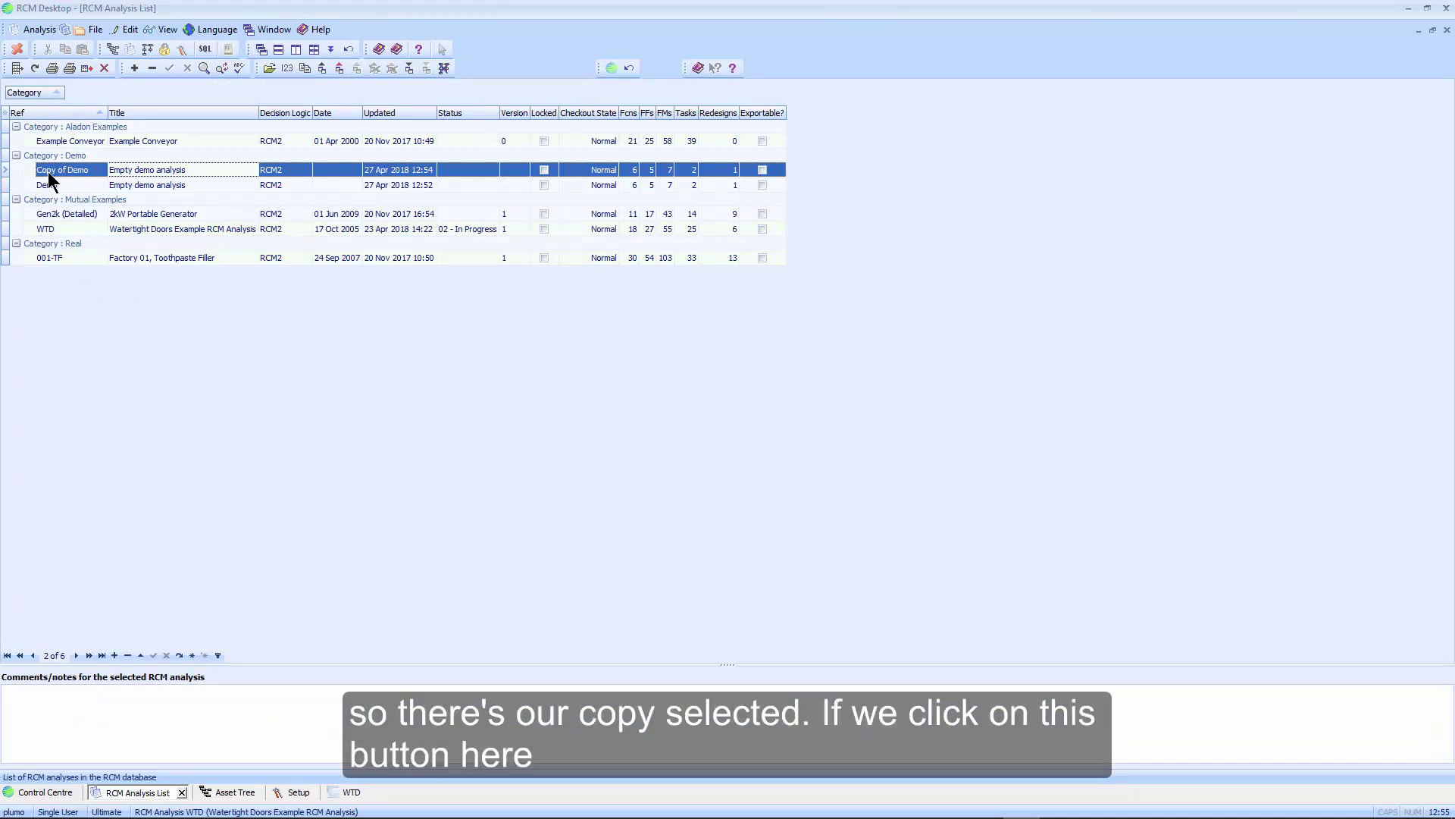
Remove all decisions, supporting comments, maintenance tasks and redesigns from the Copy of Demo analysis.
left_click(444, 68)
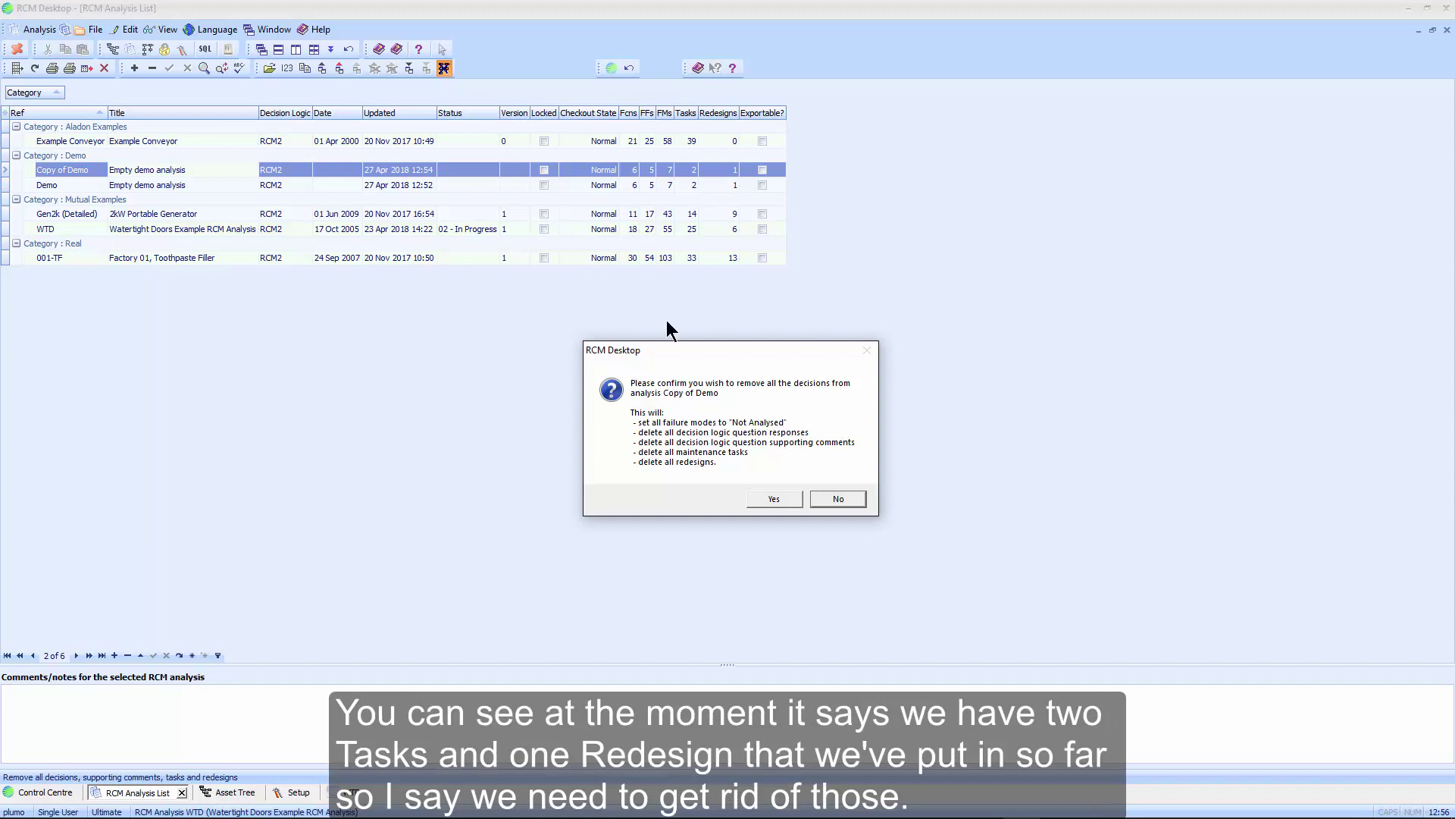
left_click(772, 499)
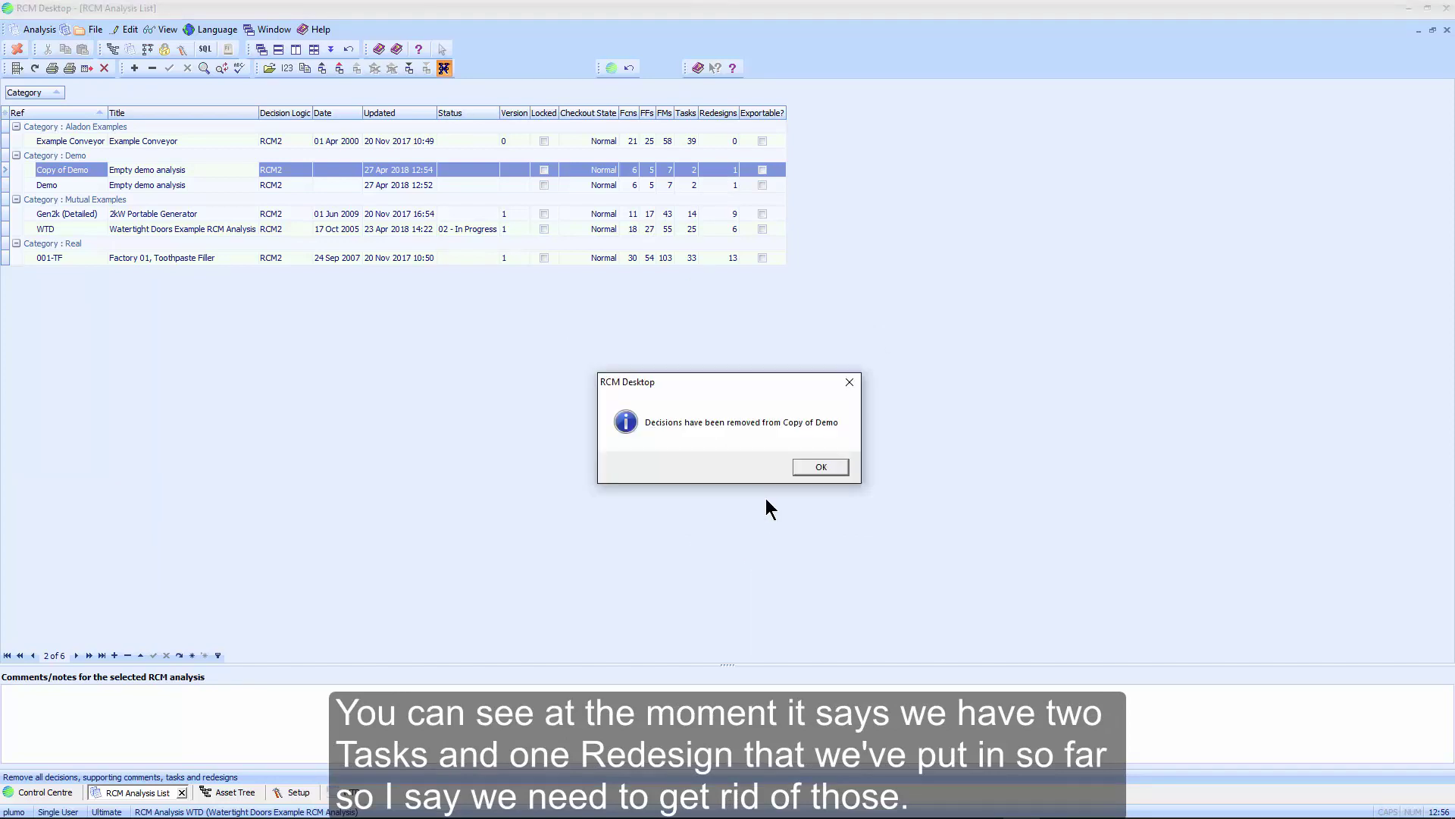
left_click(820, 467)
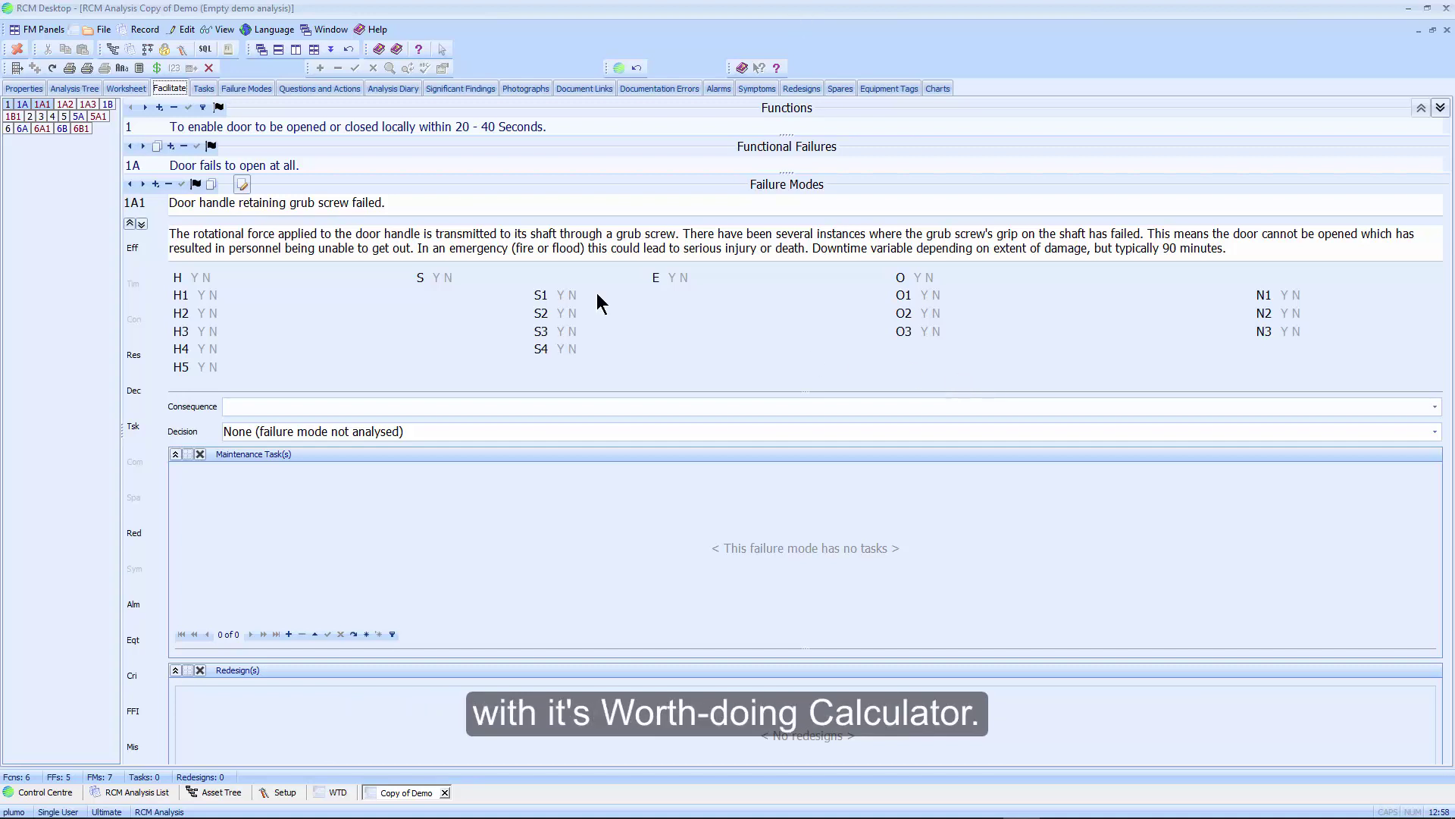
Go to failure mode 1B1, answer Yes to consequence question O, and open the supporting comment for box O1.
left_click(13, 116)
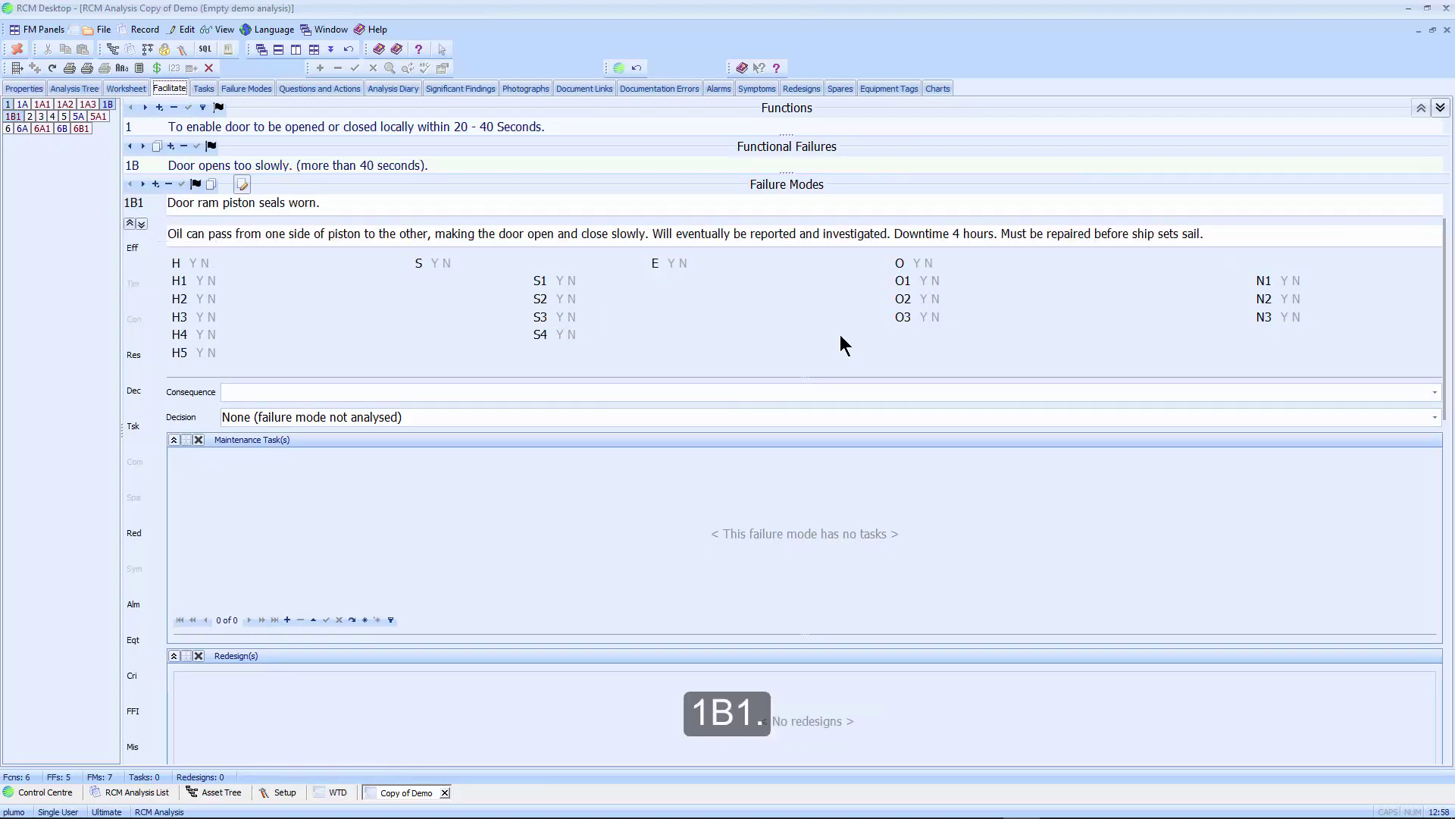
left_click(918, 263)
left_click(899, 281)
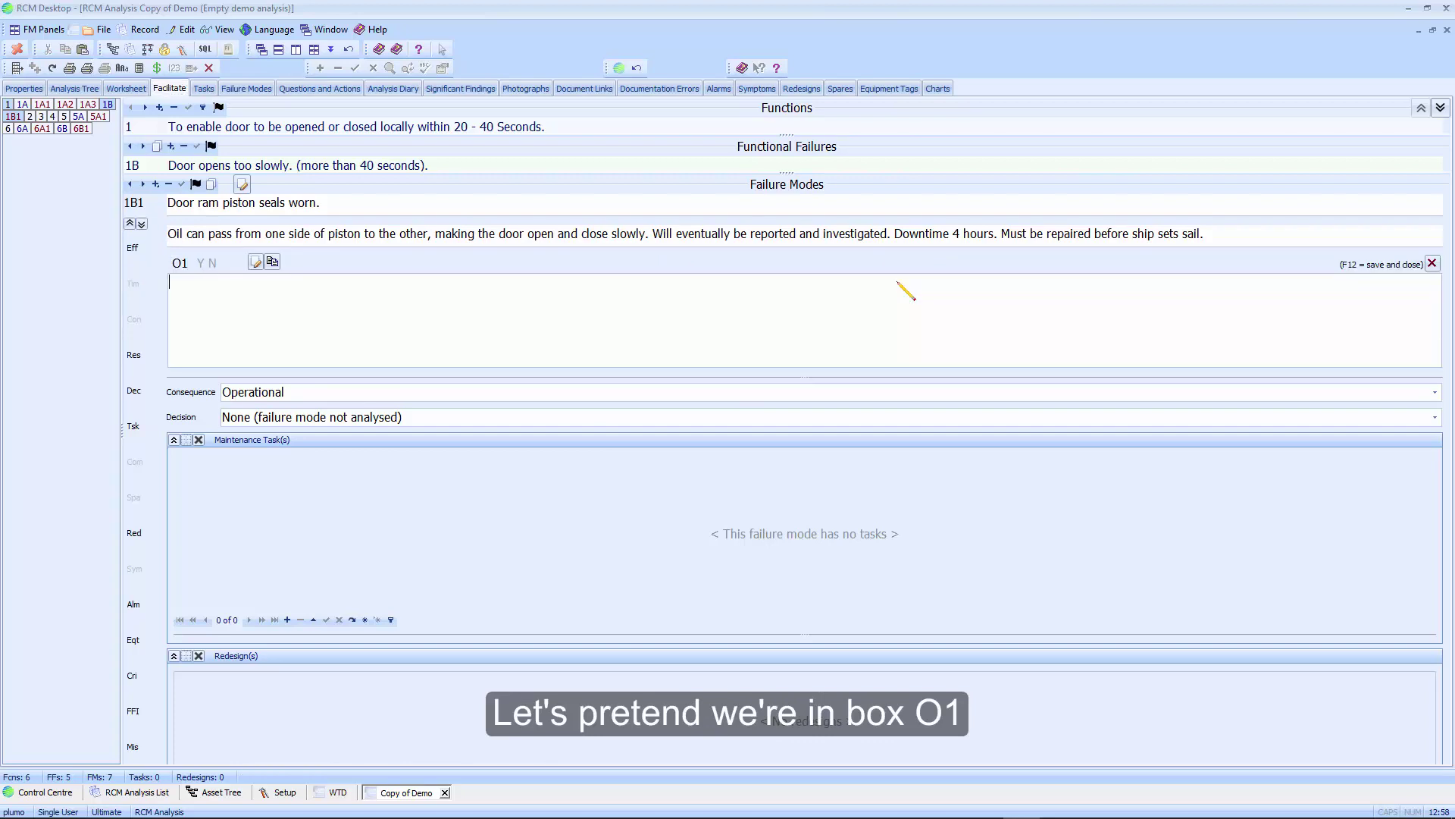
Enter the O1 comments "P = door slow to operate (>35s)." and "PF interval at least a year." on separate lines.
type("1b1p")
key("space")
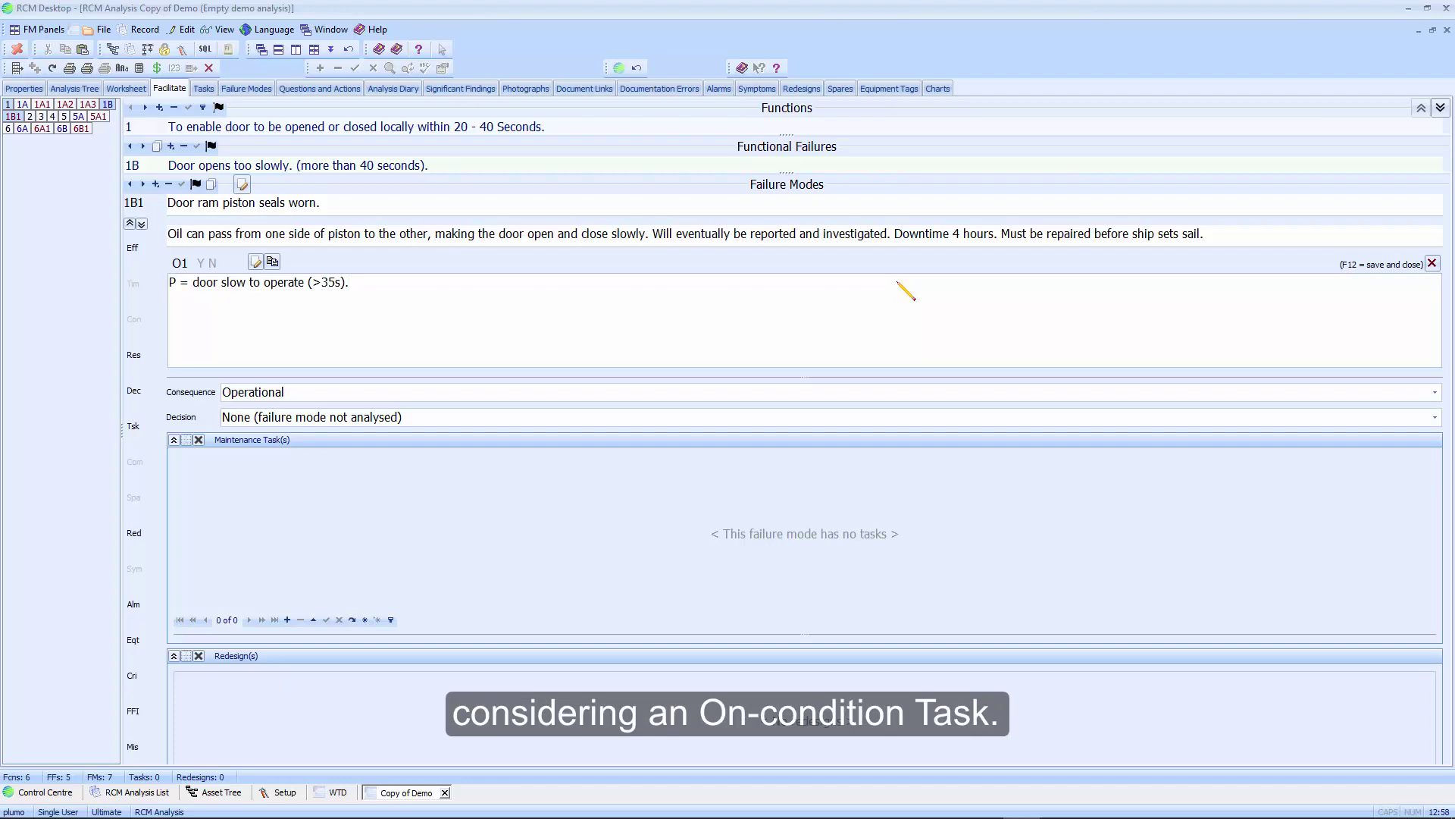
key("Return")
type("1b1pf")
key("space")
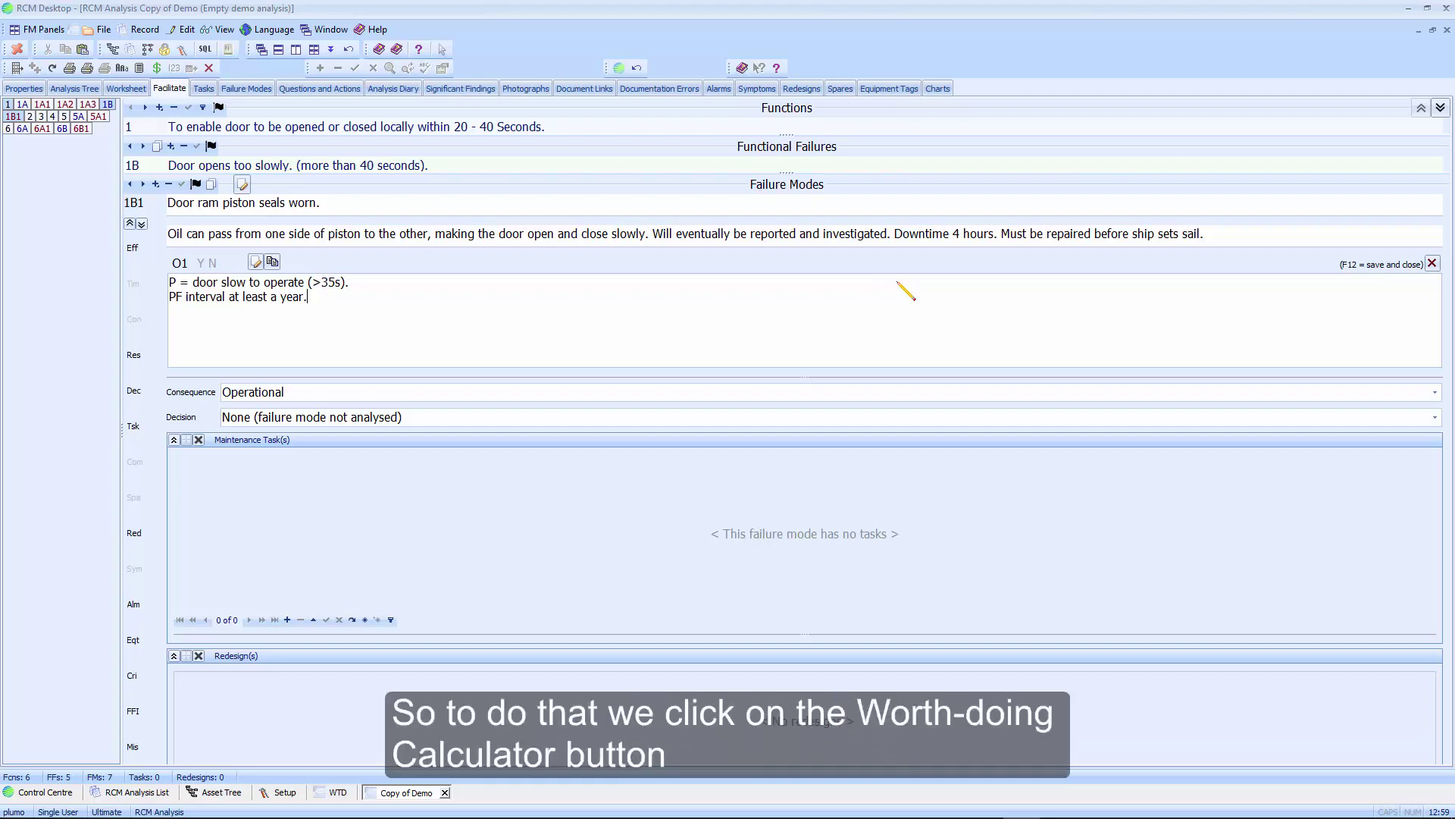
Open the Worth Doing Calculator and review its background costs and the calculated, estimated, looked-up and not-known MTBF options.
left_click(158, 67)
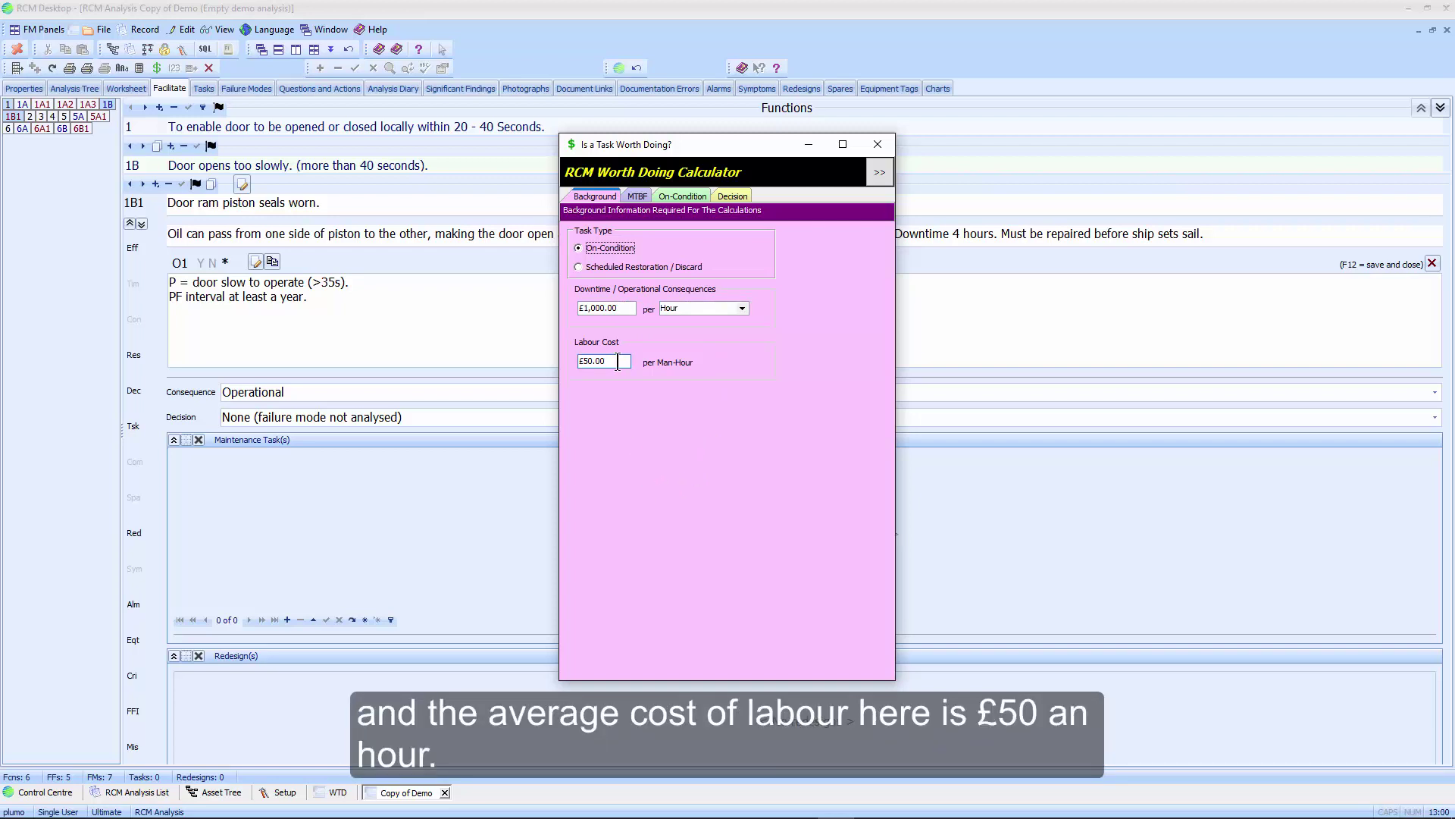
left_click(638, 197)
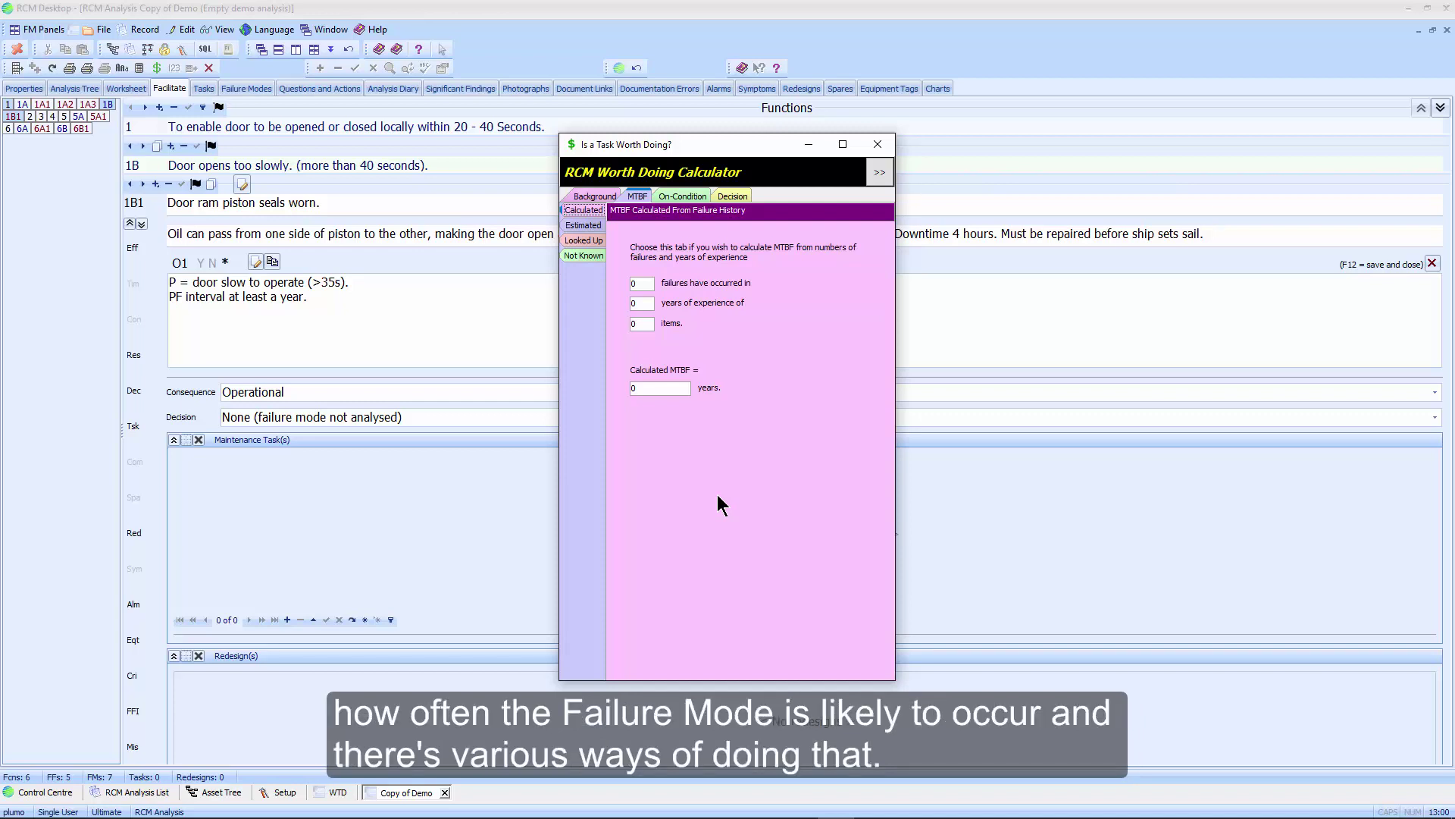
left_click(583, 226)
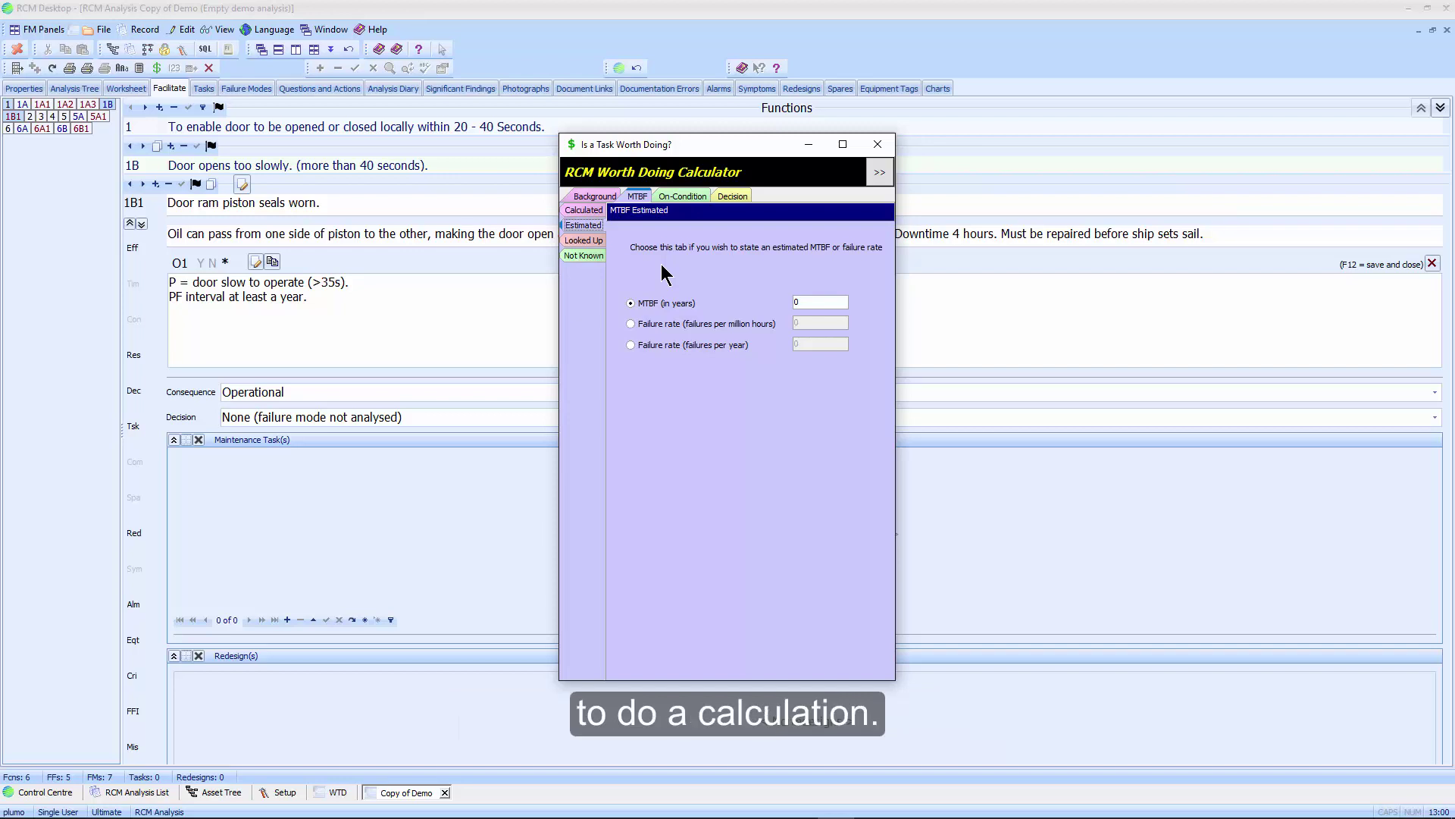
left_click(582, 239)
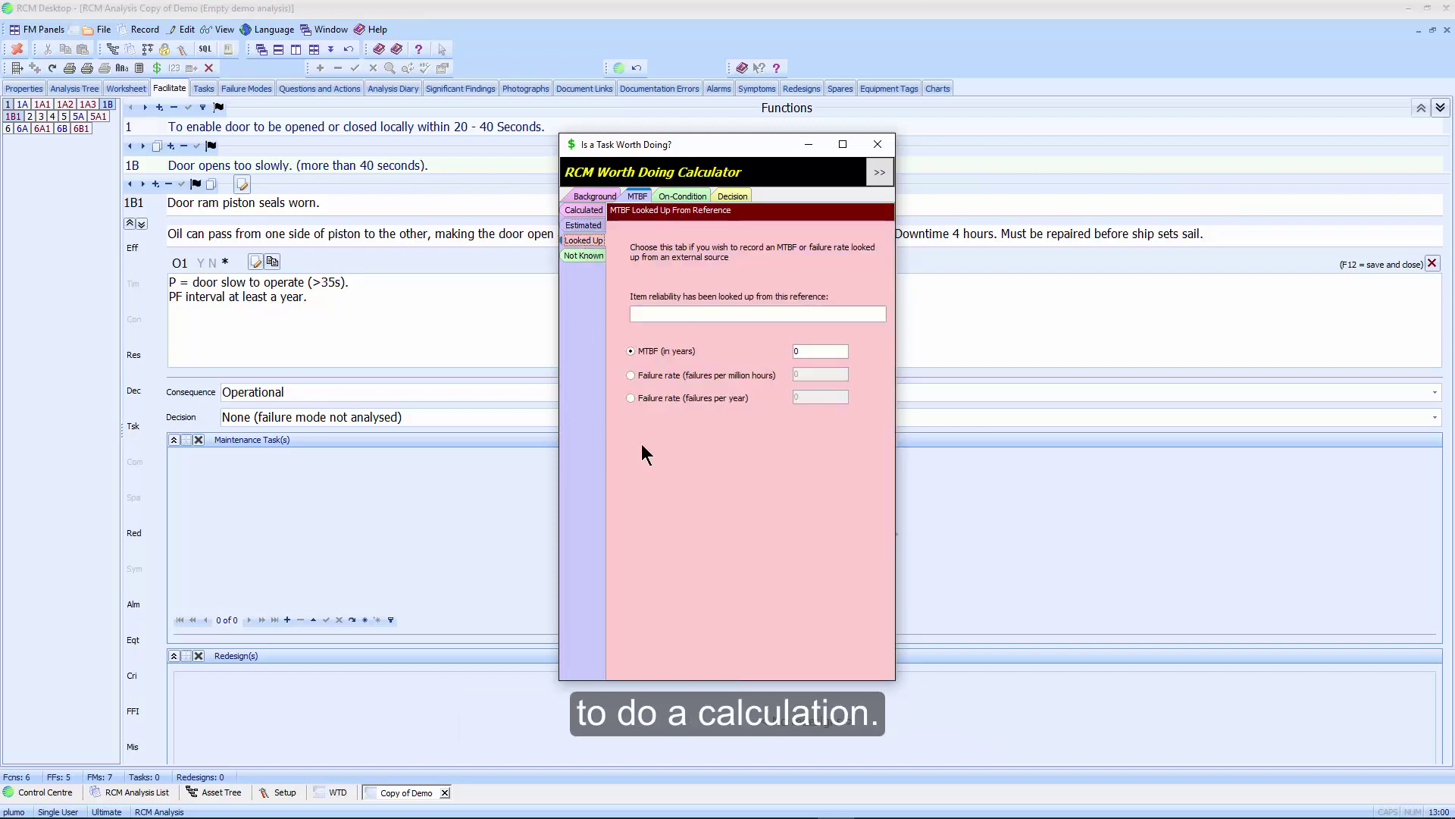
left_click(721, 312)
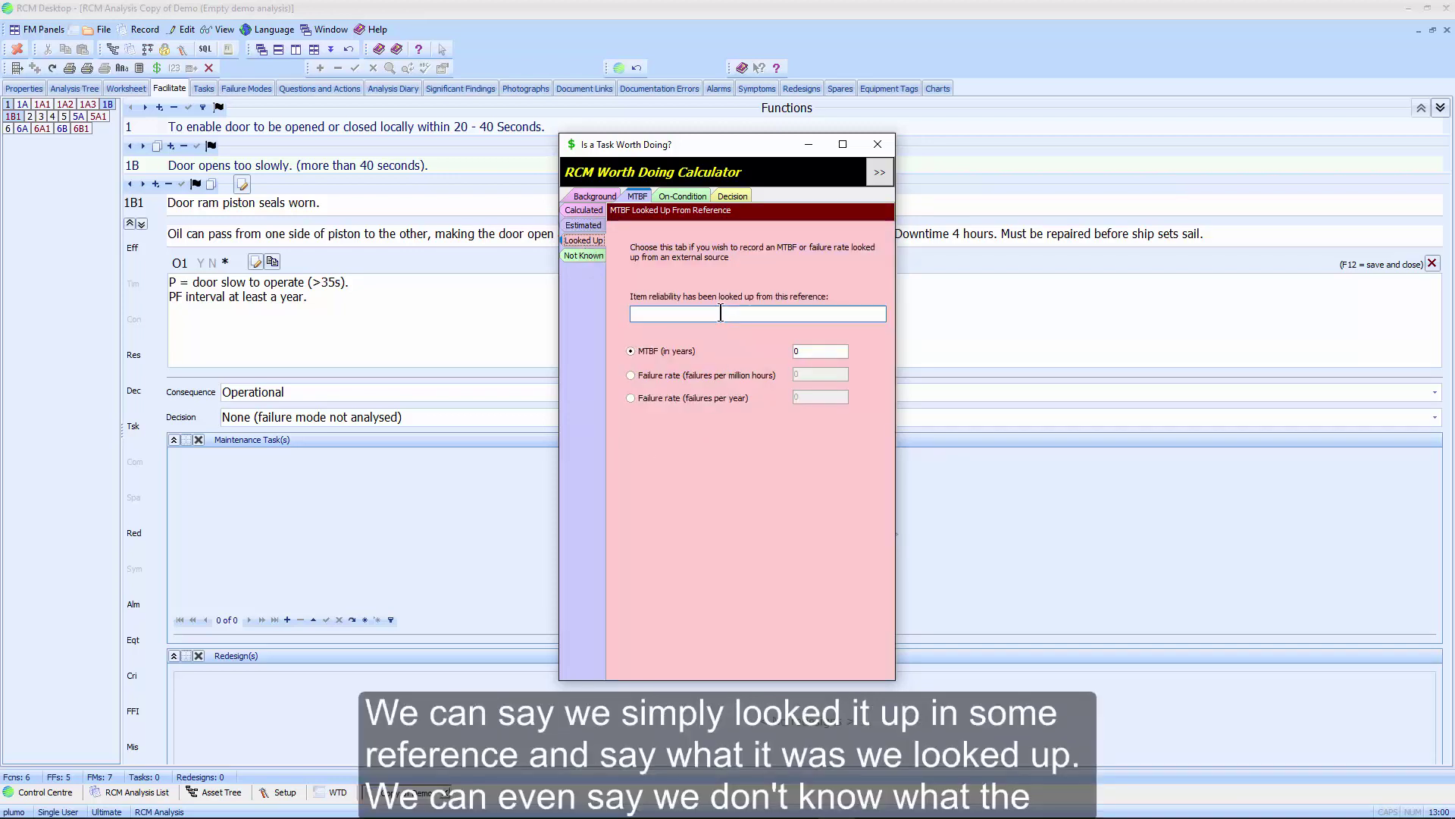
left_click(819, 351)
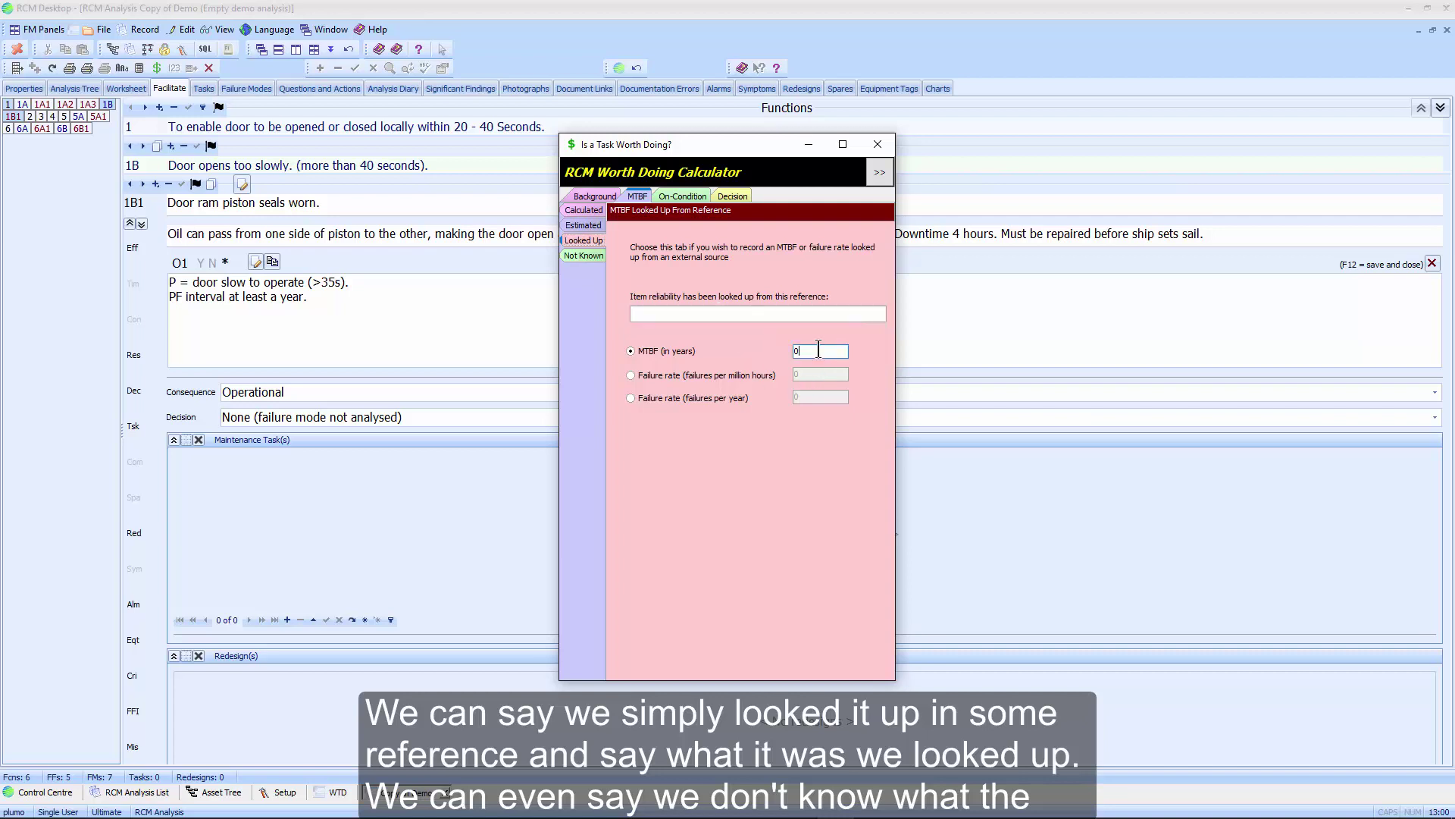
left_click(587, 257)
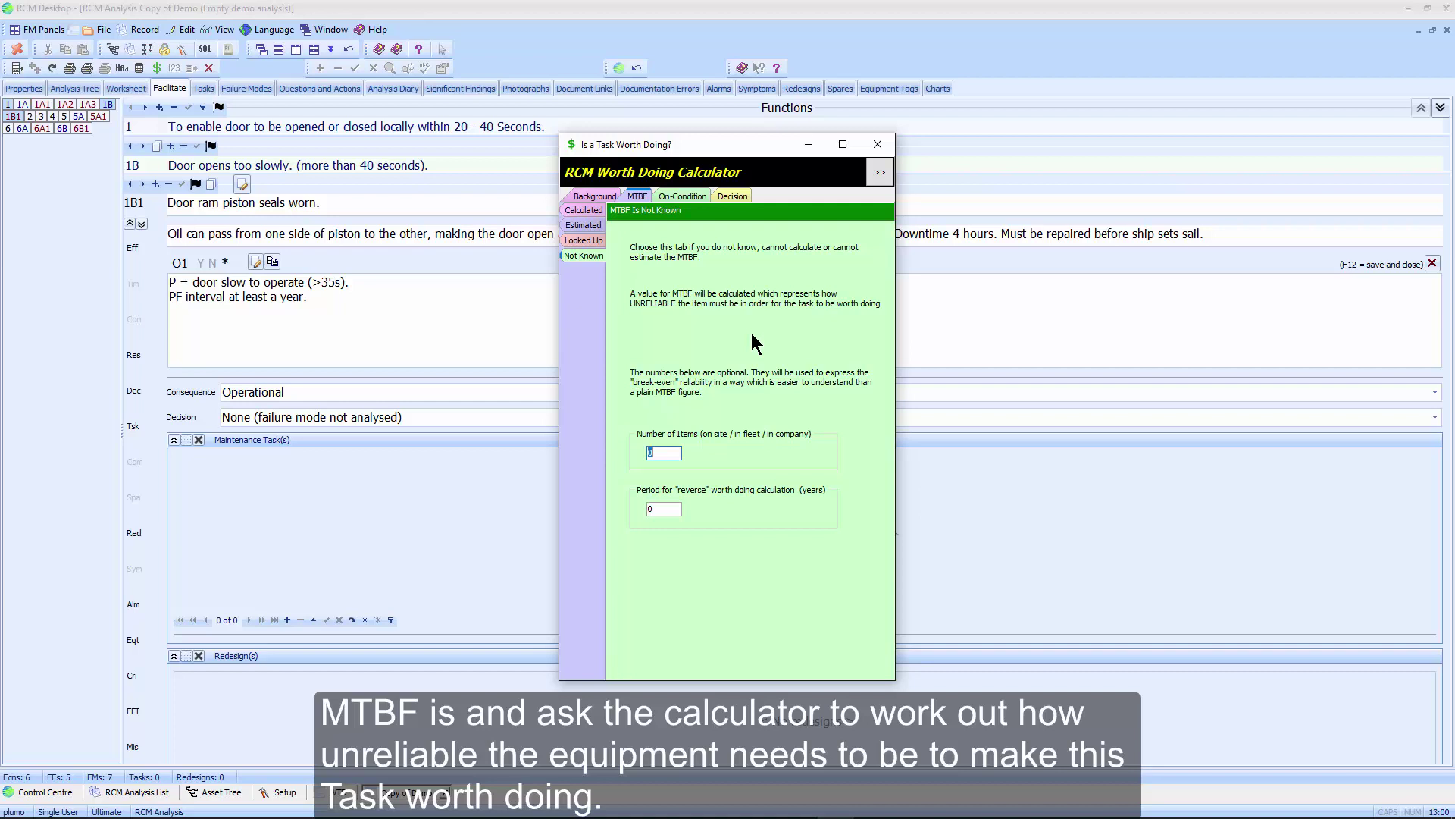
Calculate the MTBF from a failure history of 57 failures in 10 years of experience of 38 items.
left_click(584, 210)
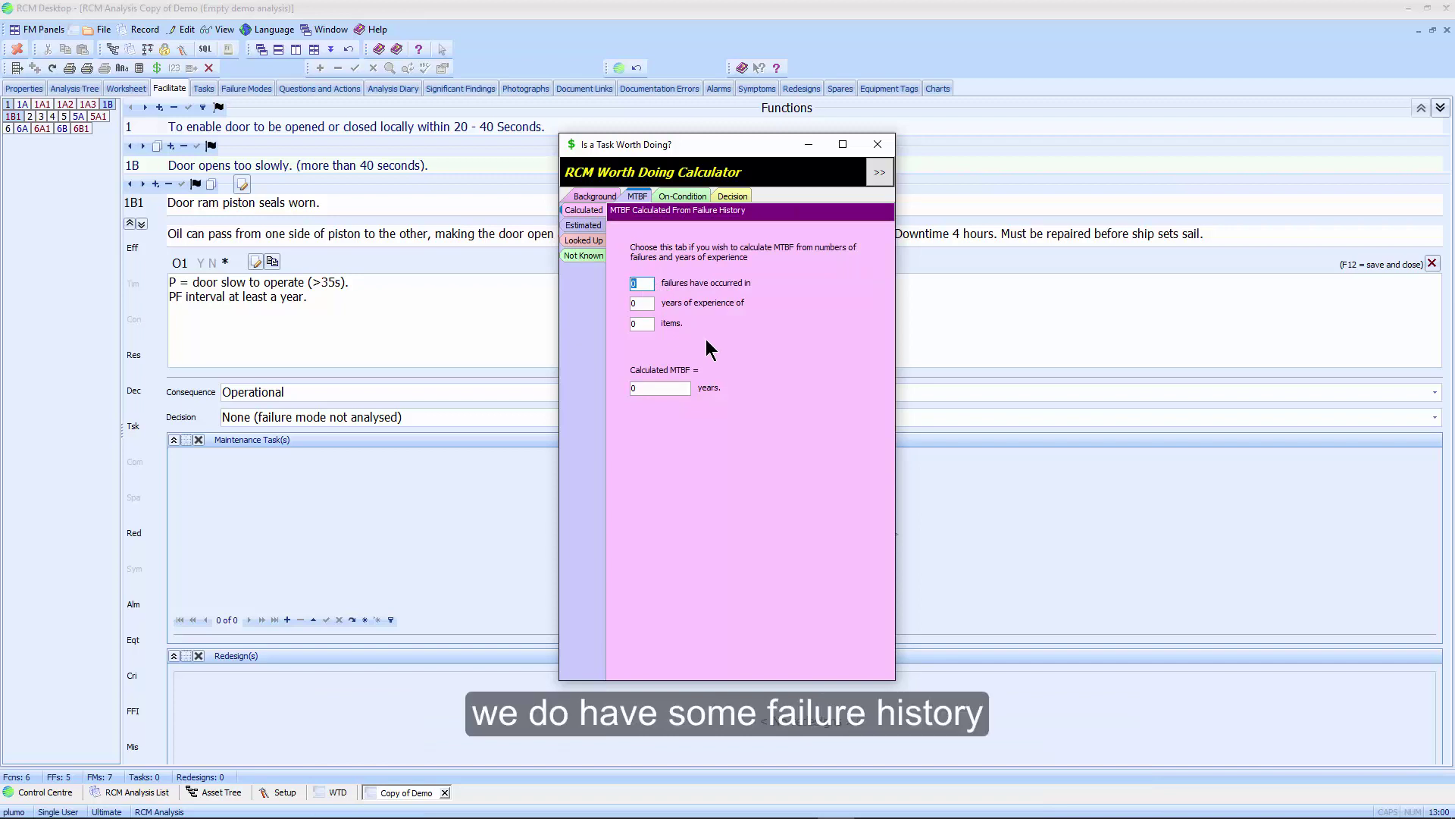
type("57")
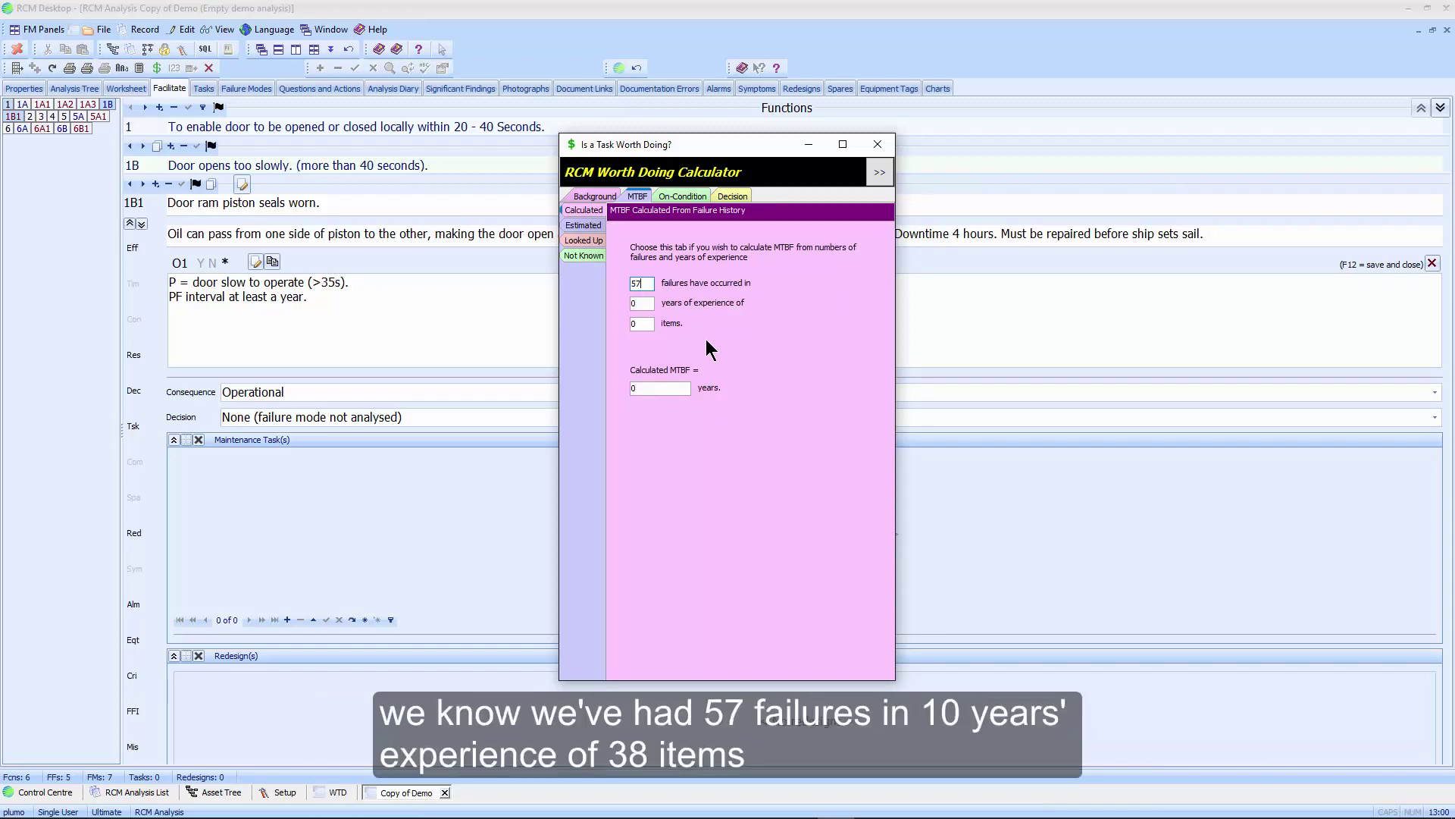
key("Tab")
type("10")
key("Tab")
type("38")
key("Tab")
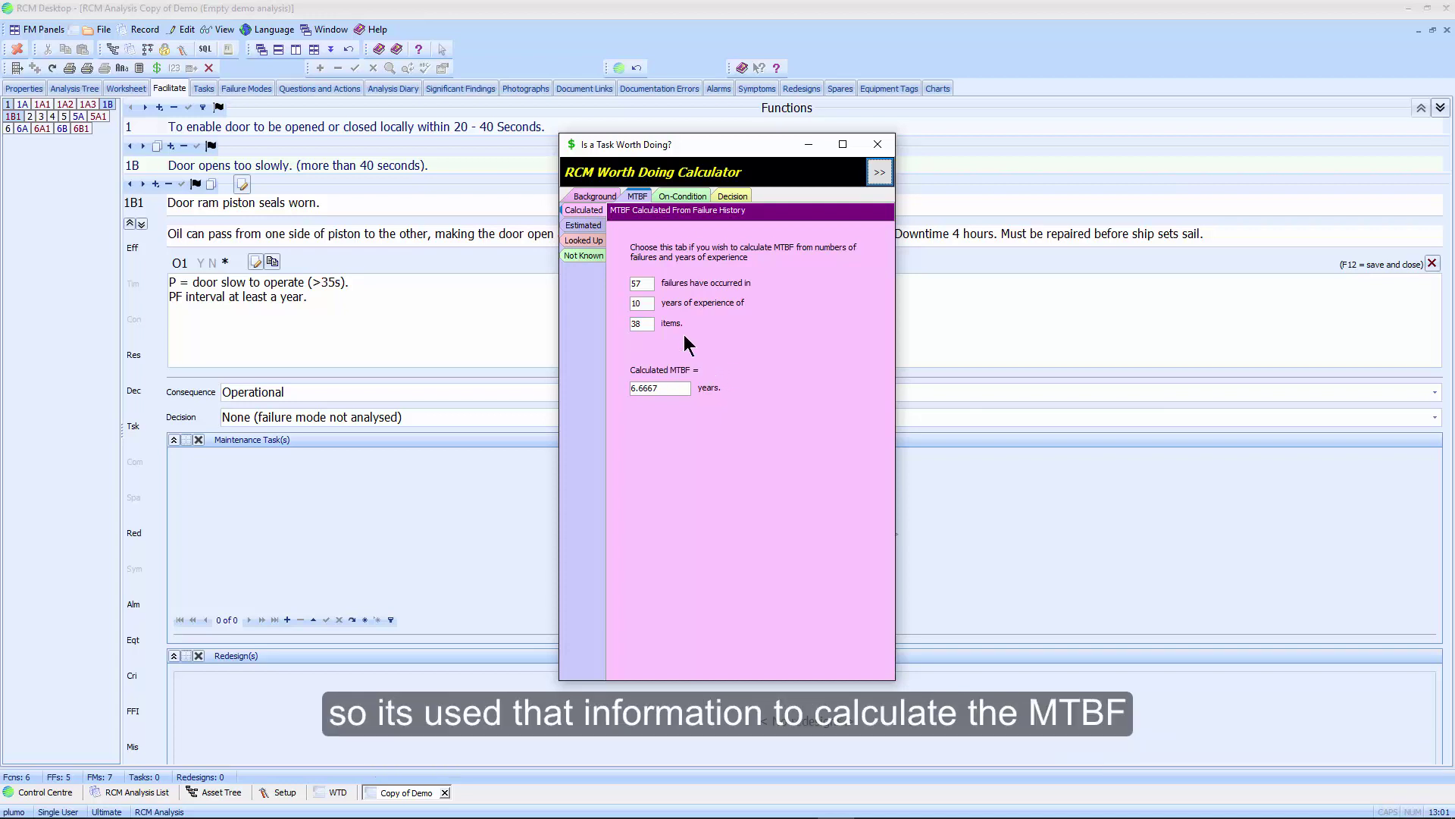
Set the on-condition cost of failure to 1 hour of downtime and 8 hours of unplanned repair labour.
left_click(684, 194)
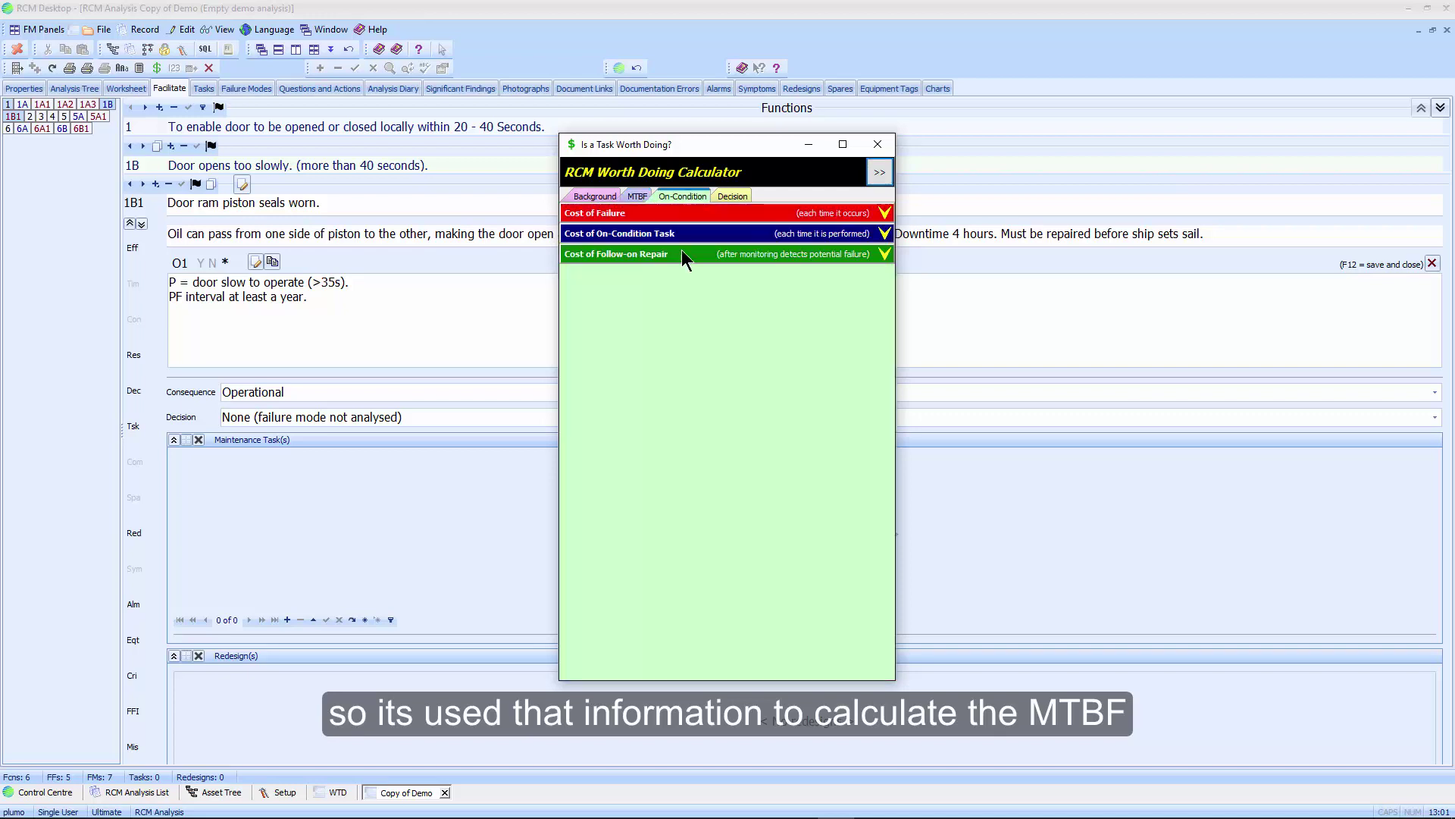
left_click(714, 215)
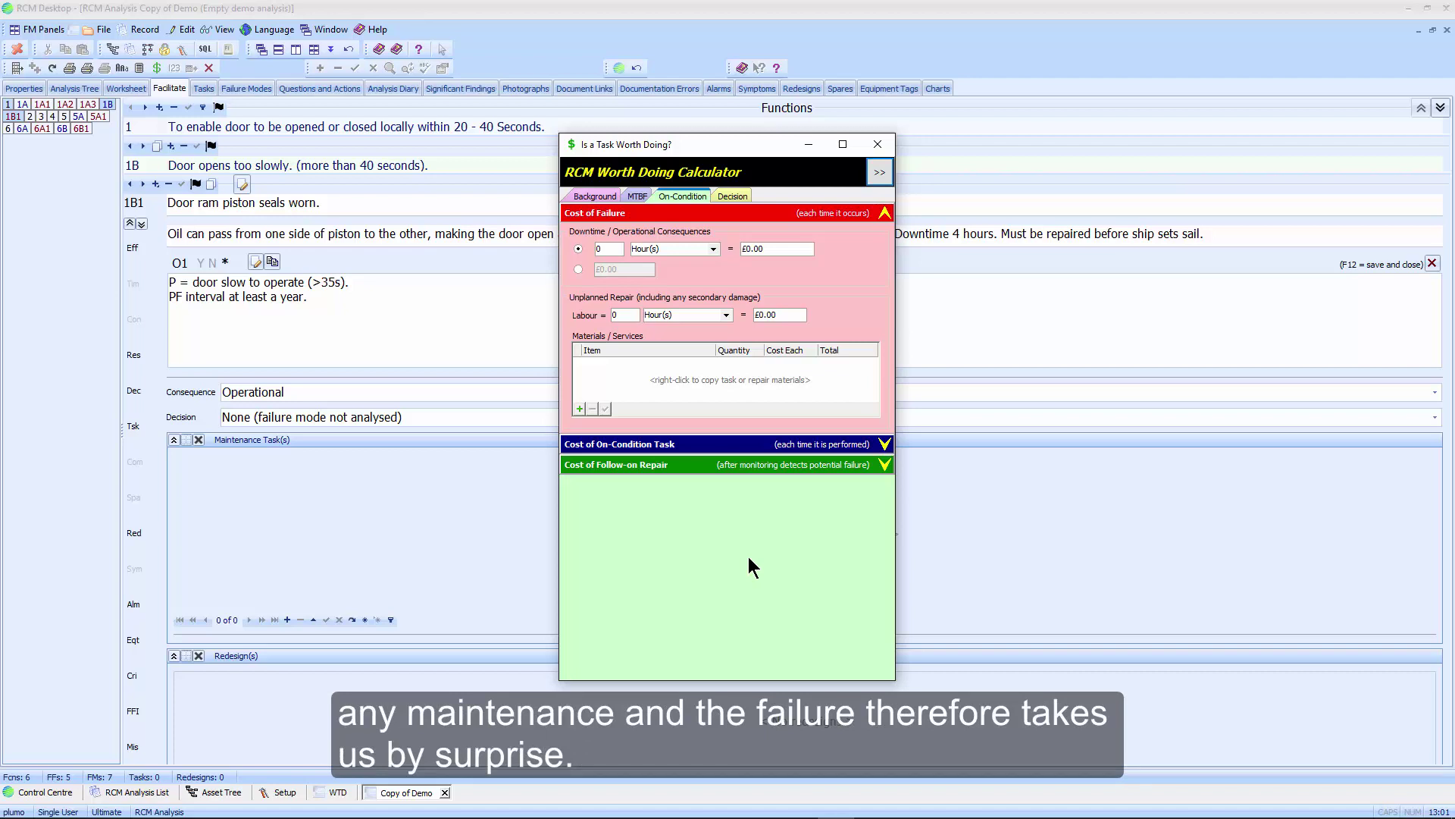
double_click(615, 247)
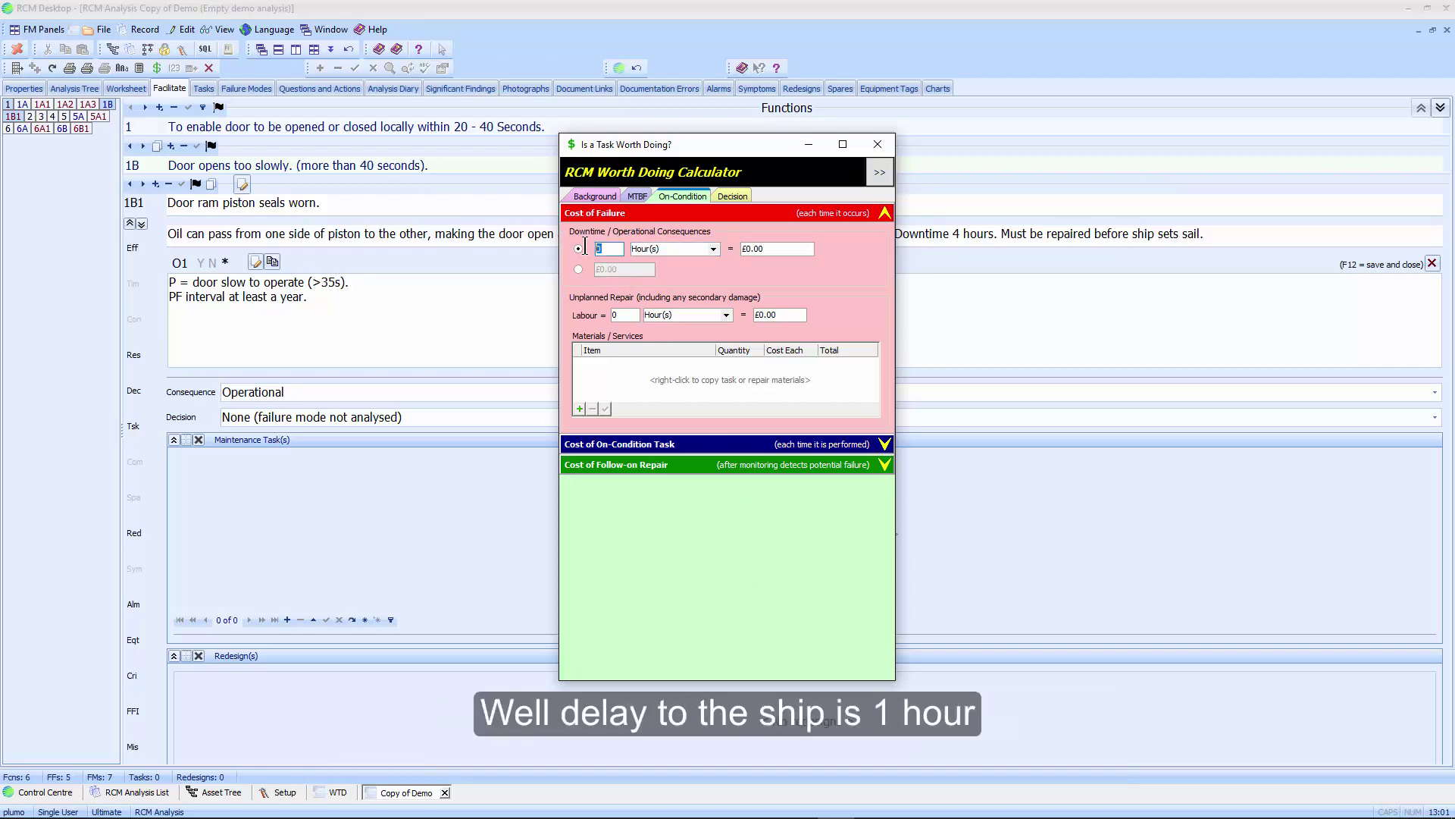
type("1")
key("Tab")
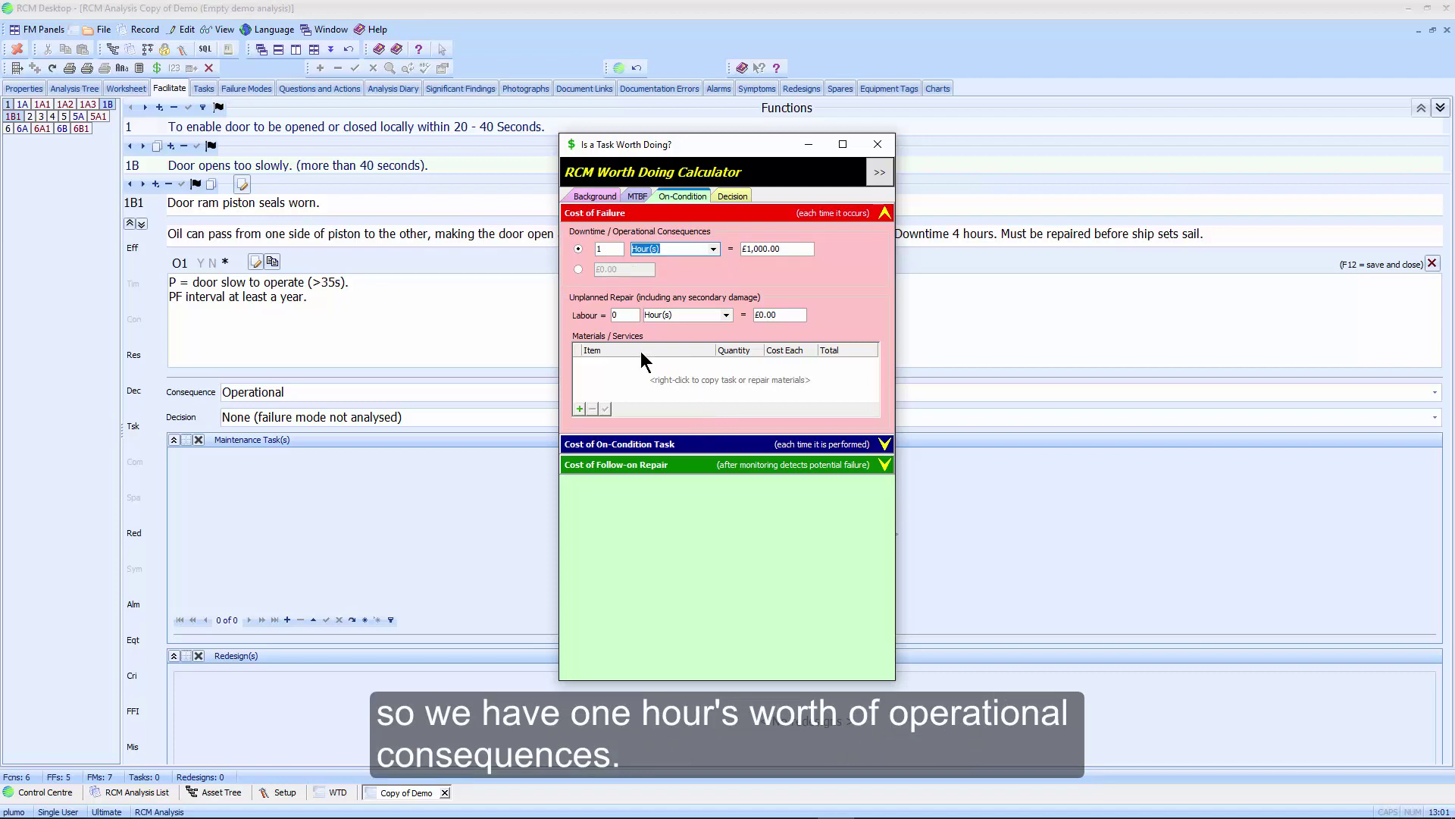
left_click(627, 315)
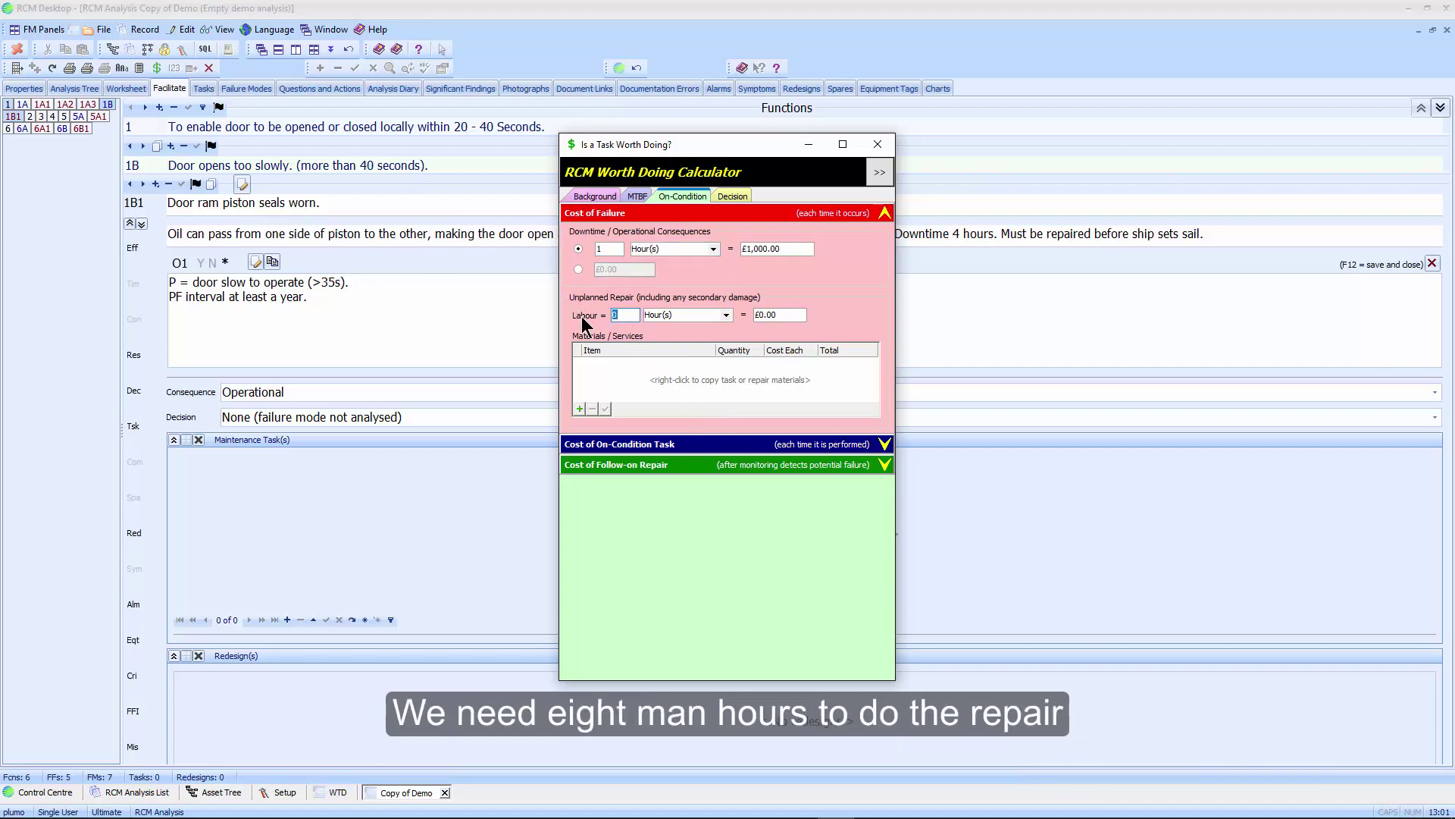
type("8")
key("Tab")
Add "Door ram" to the failure's materials with quantity 2 at £275 each.
left_click(579, 409)
left_click(666, 366)
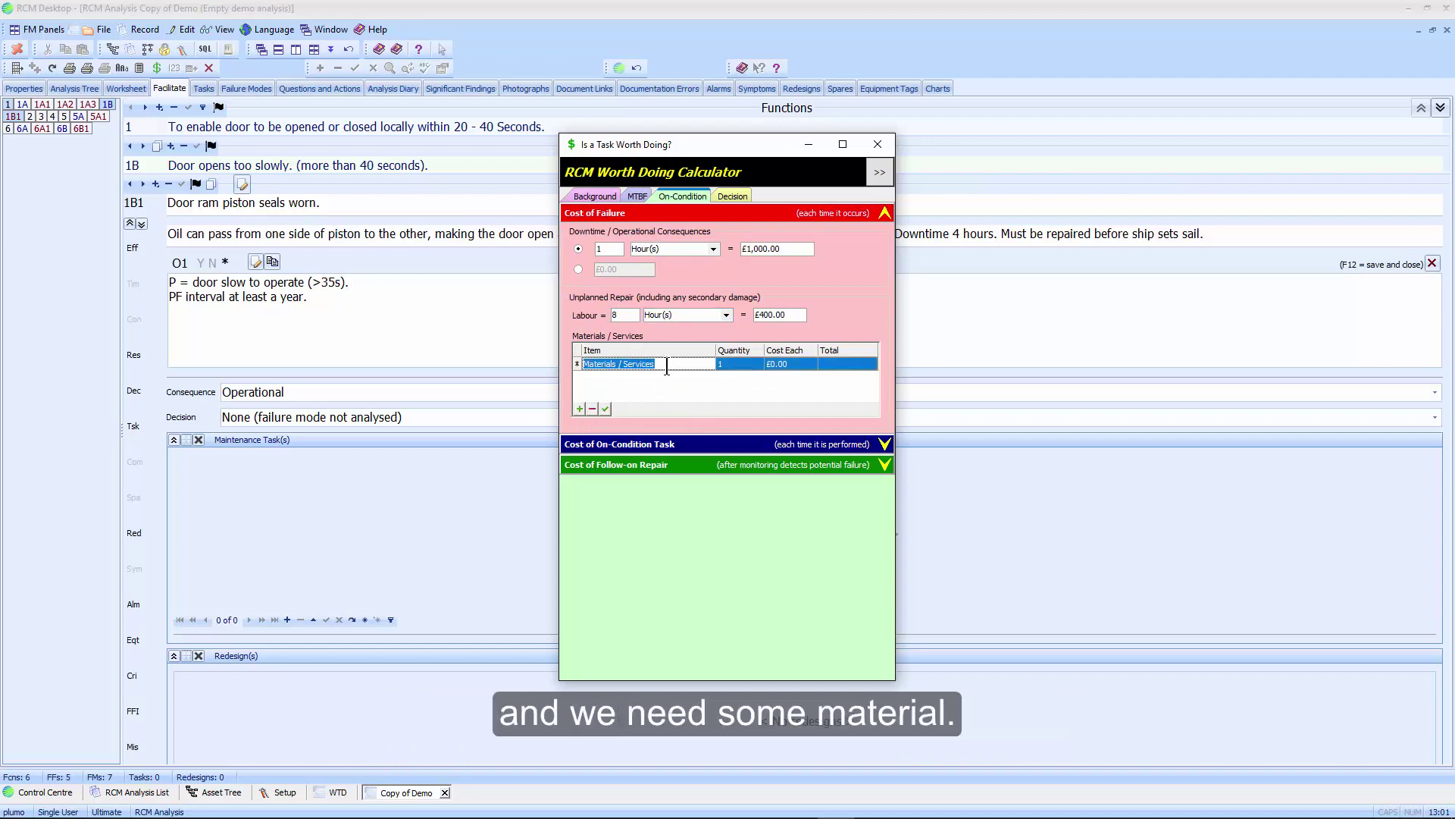
type("Door ")
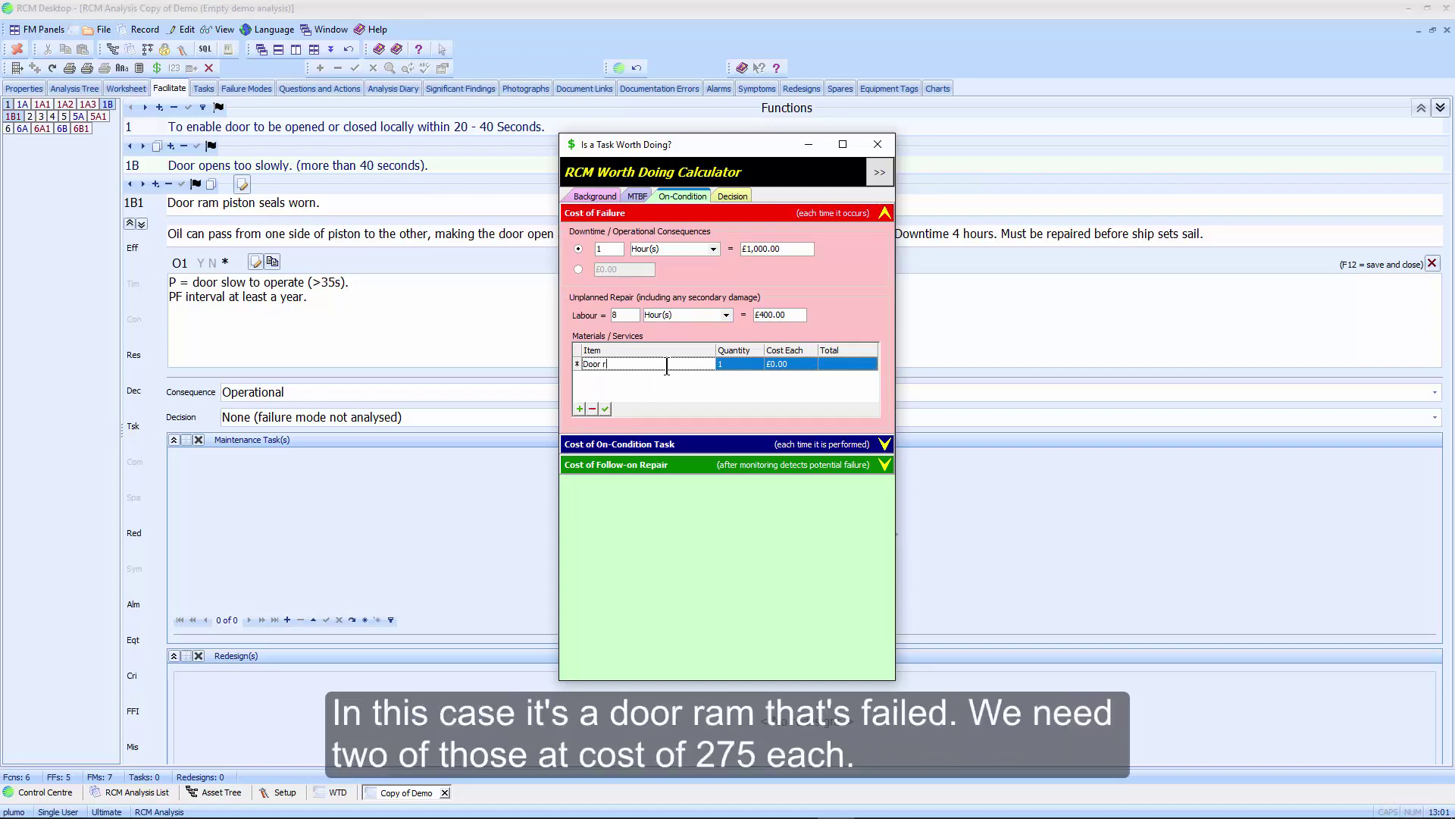
type("ram")
key("Tab")
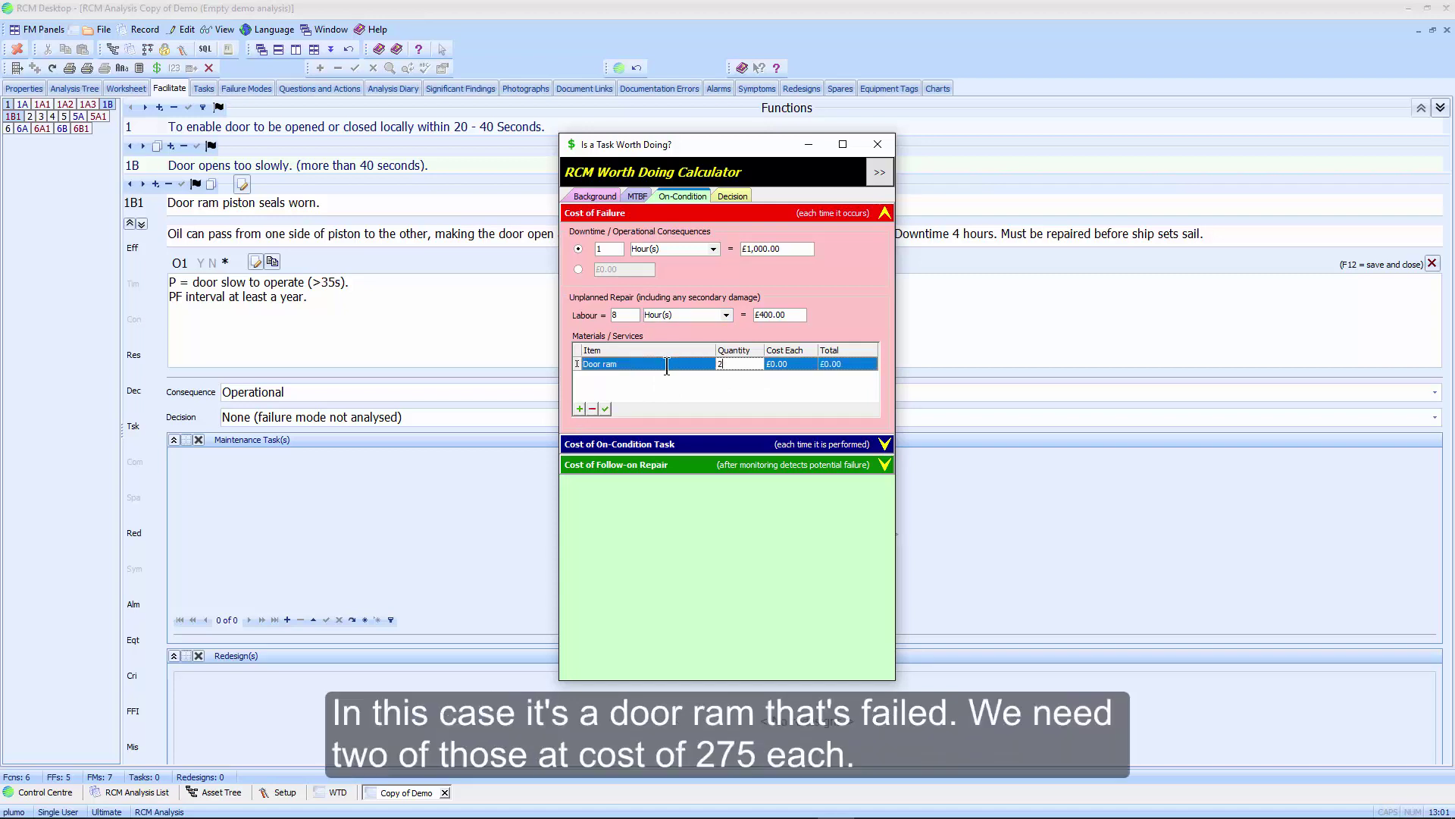
key("Tab")
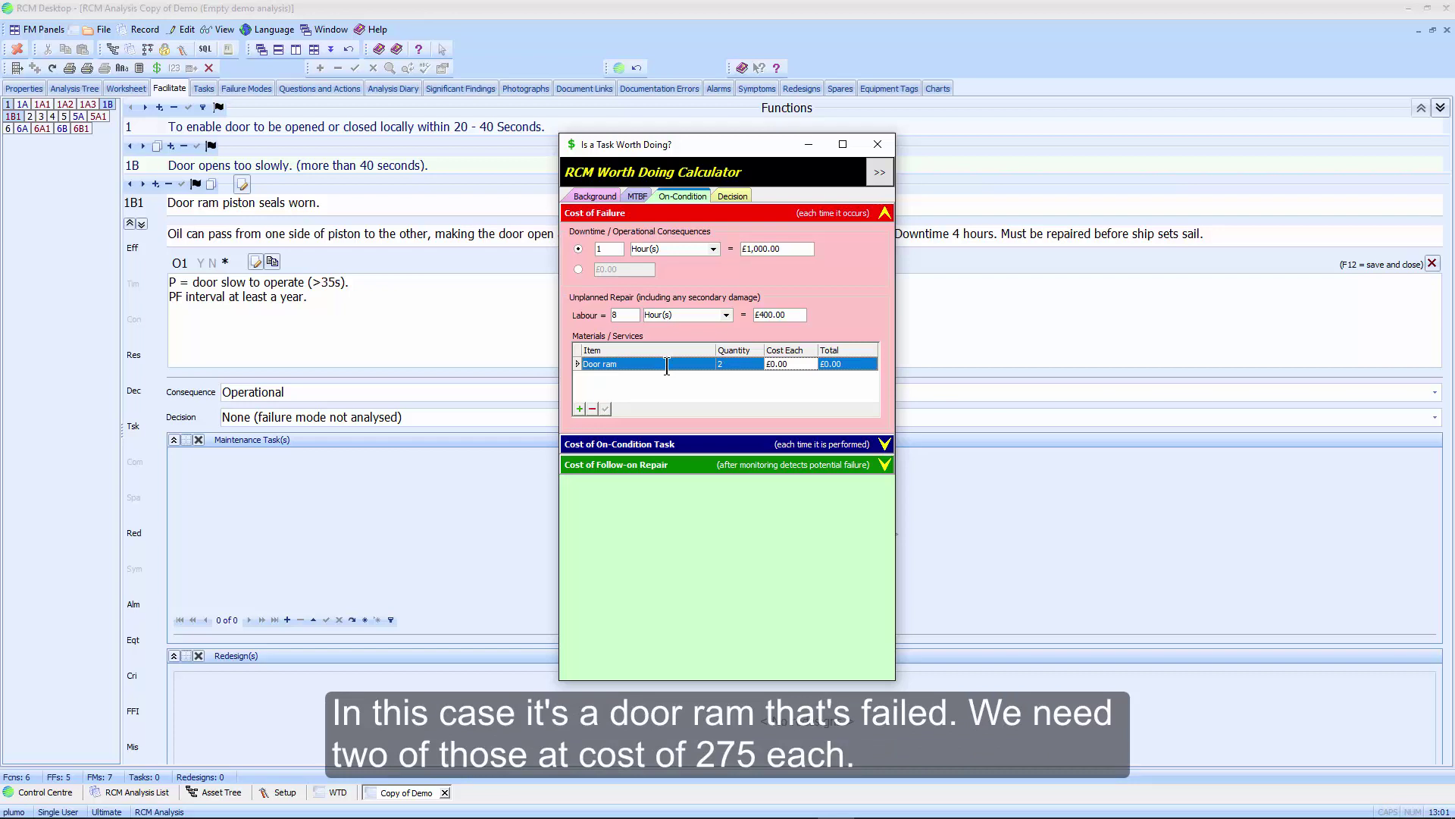
type("275")
key("Tab")
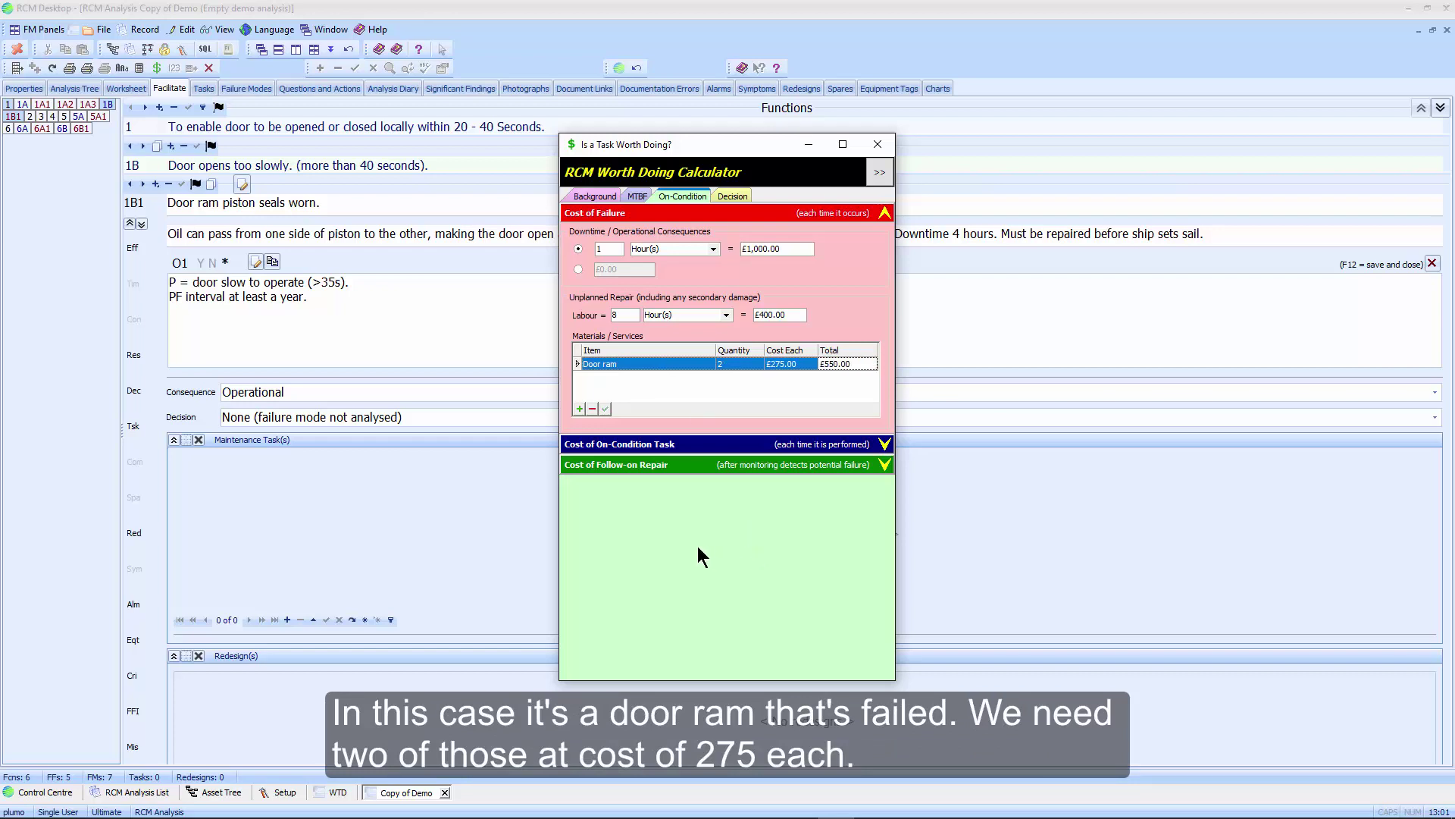
Give the on-condition task a fixed downtime cost of £0.00, a 6-month interval and a 5-year delay before the first task.
left_click(709, 443)
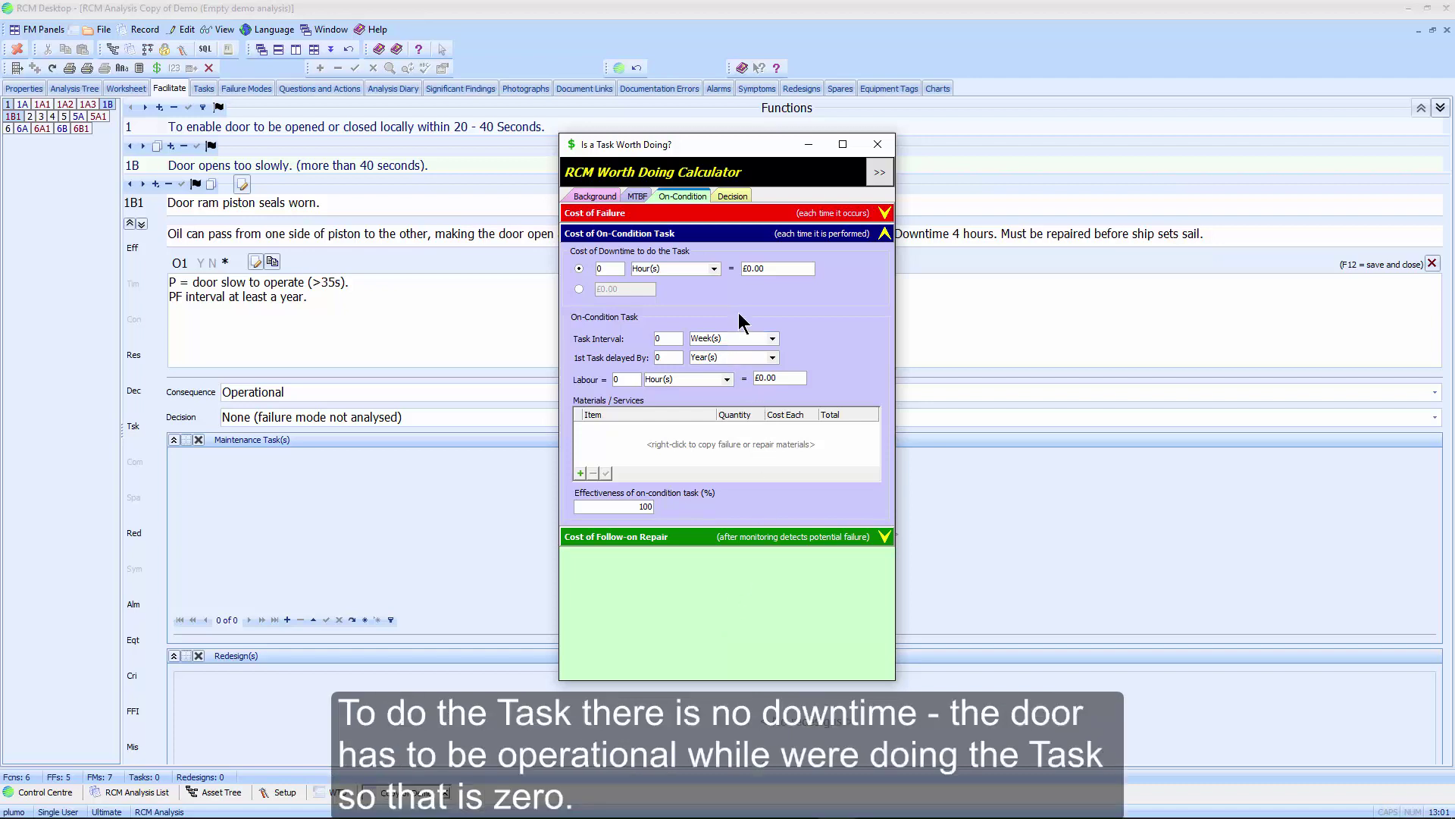
left_click(580, 290)
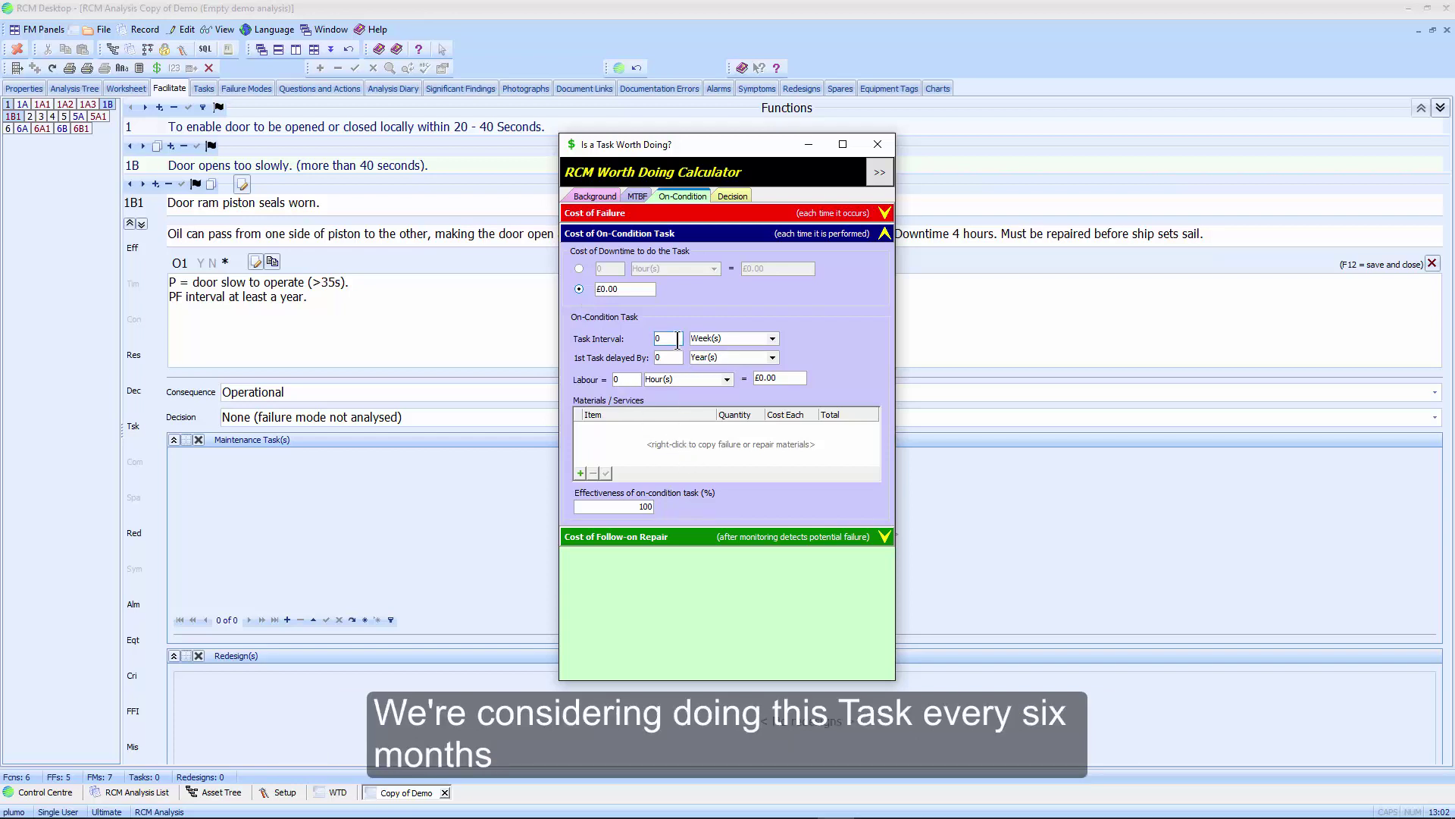
type("6")
key("Tab")
key("m")
key("Tab")
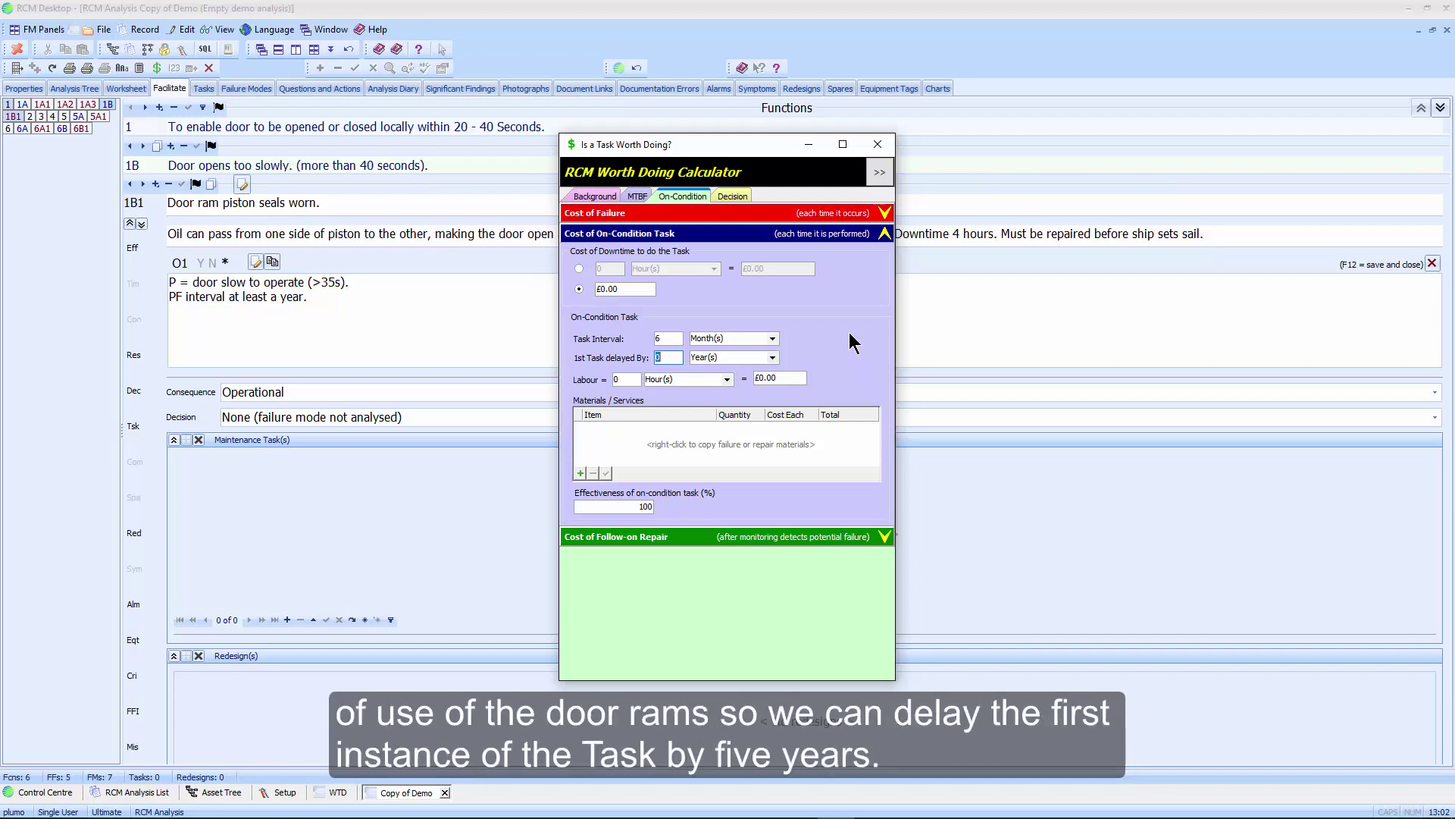
key("Tab")
Set the labour for the on-condition task to 15 minutes.
left_click(626, 379)
type("15")
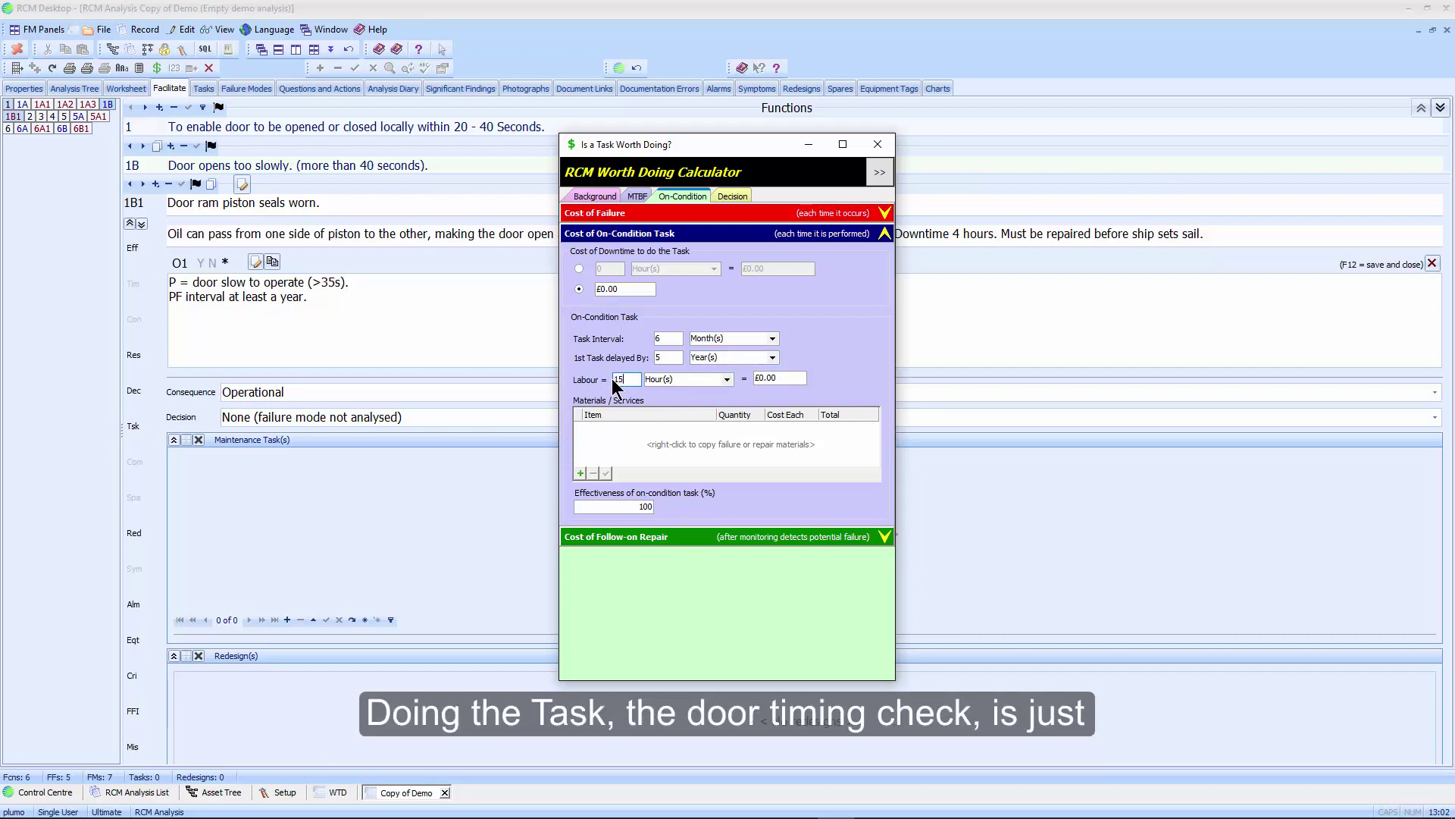
key("Tab")
type("m")
key("Tab")
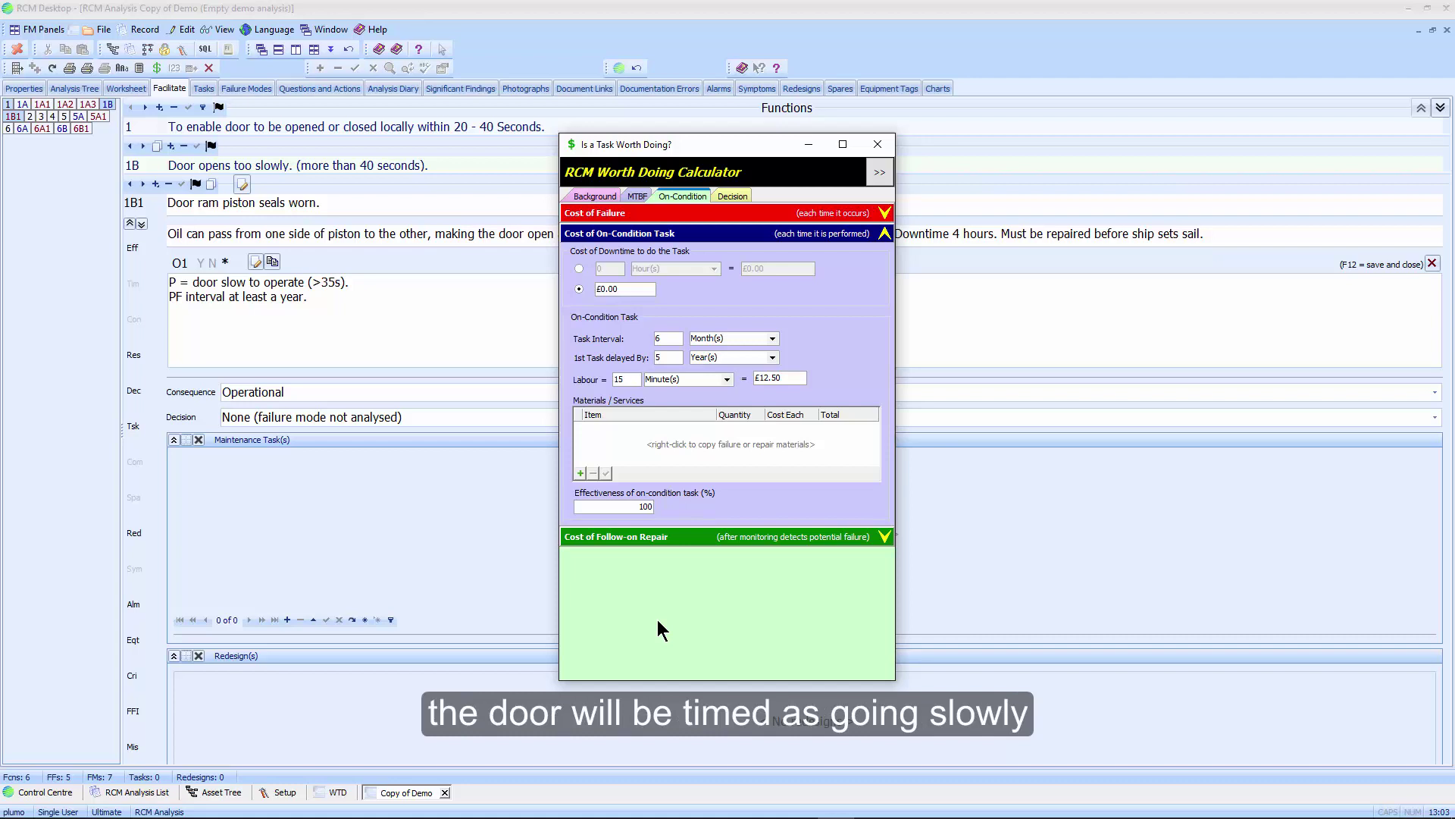
Set the follow-on repair to £0.00 fixed downtime cost, 8 labour hours and the failure's copied door ram materials, and show the decision.
left_click(703, 537)
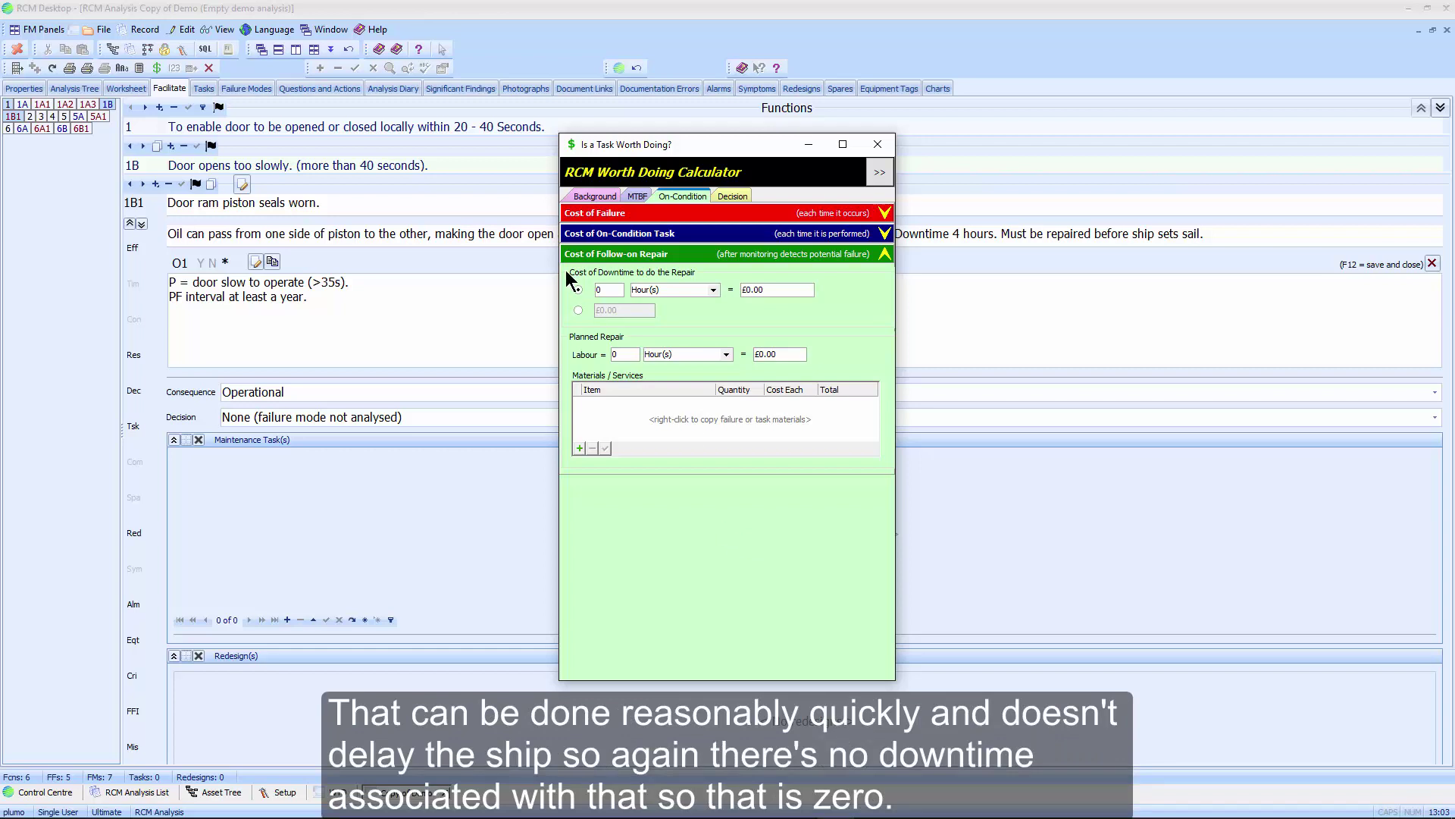
left_click(578, 310)
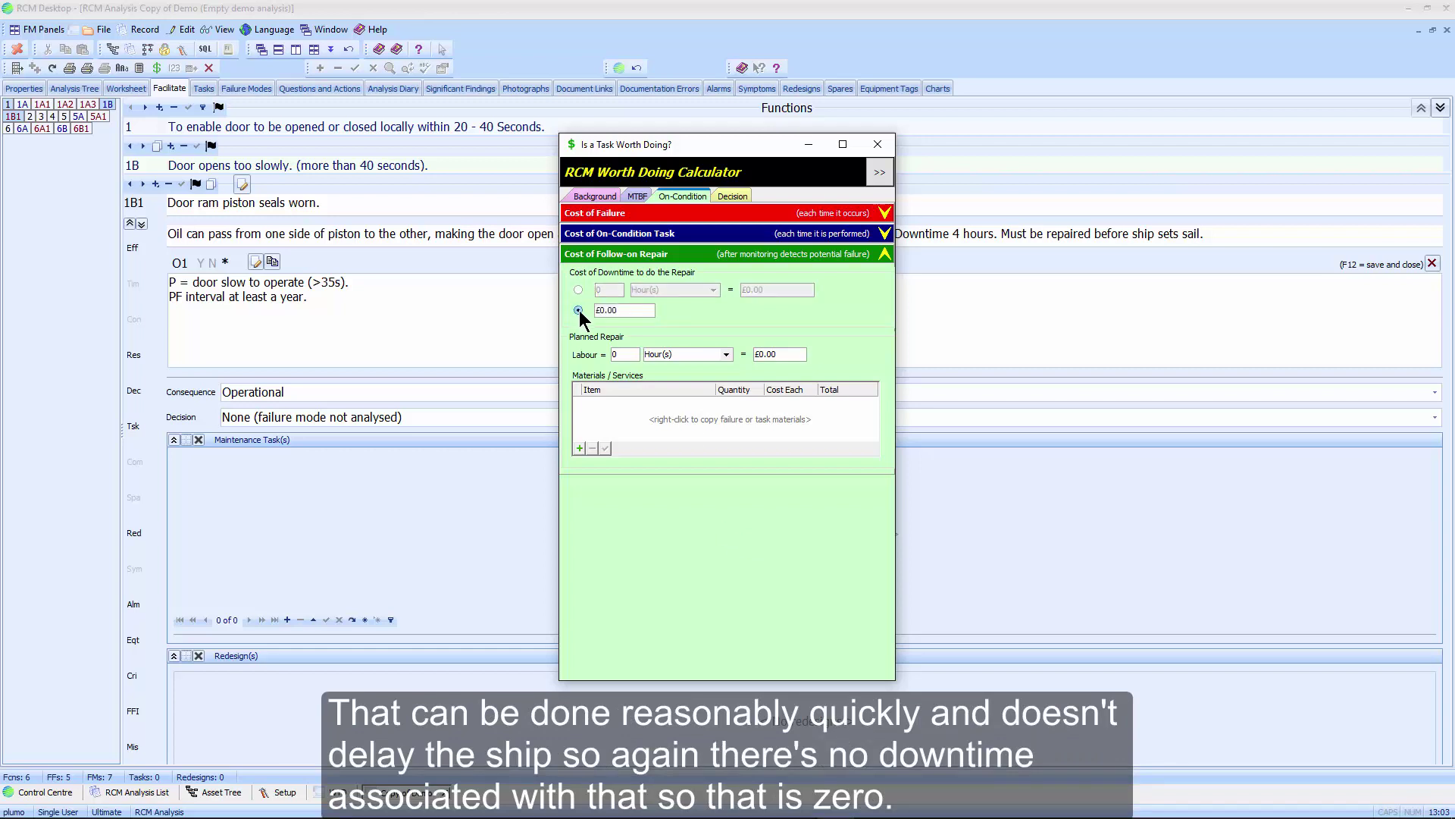
left_click(618, 354)
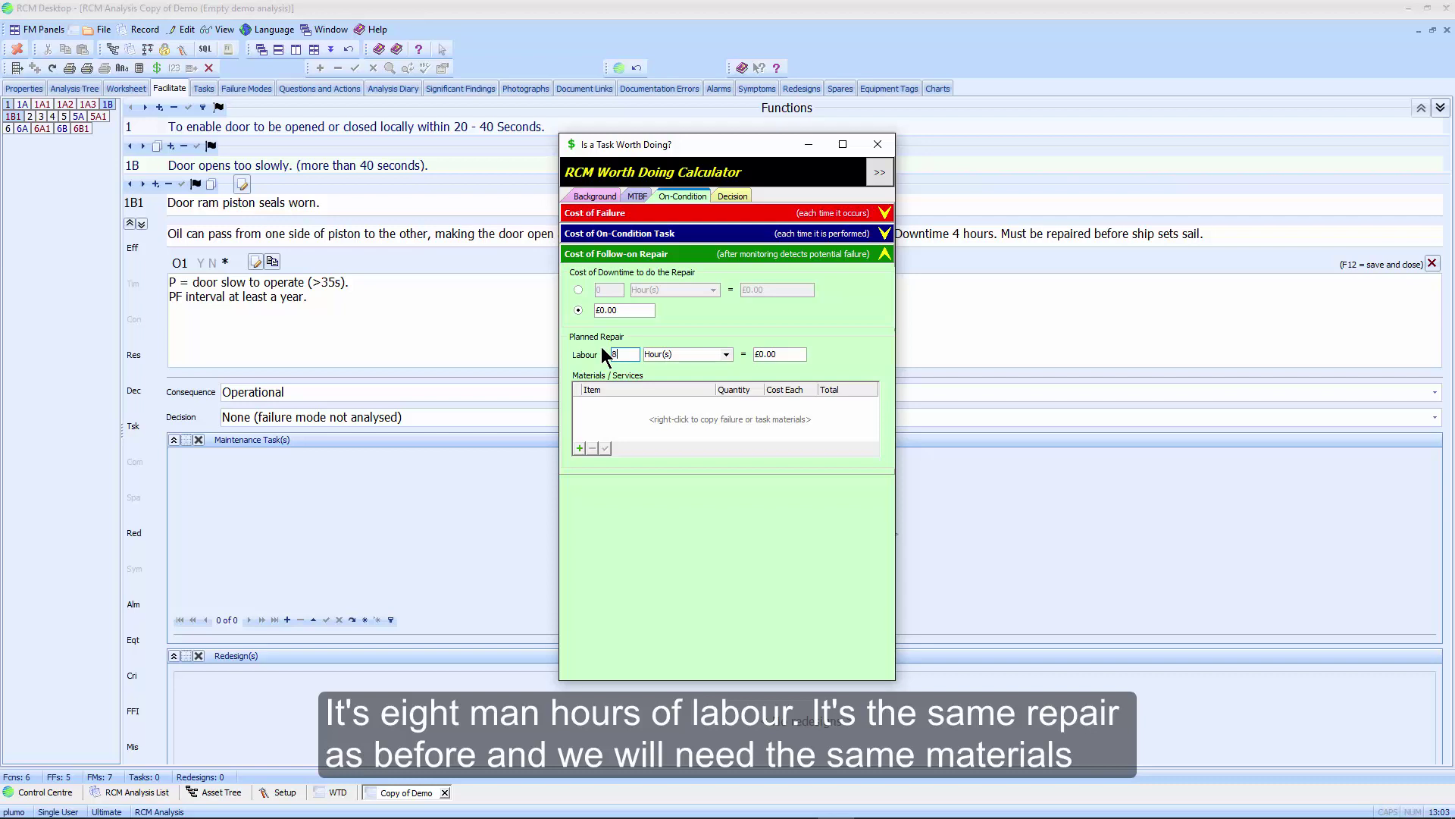
key("Tab")
right_click(690, 421)
left_click(736, 426)
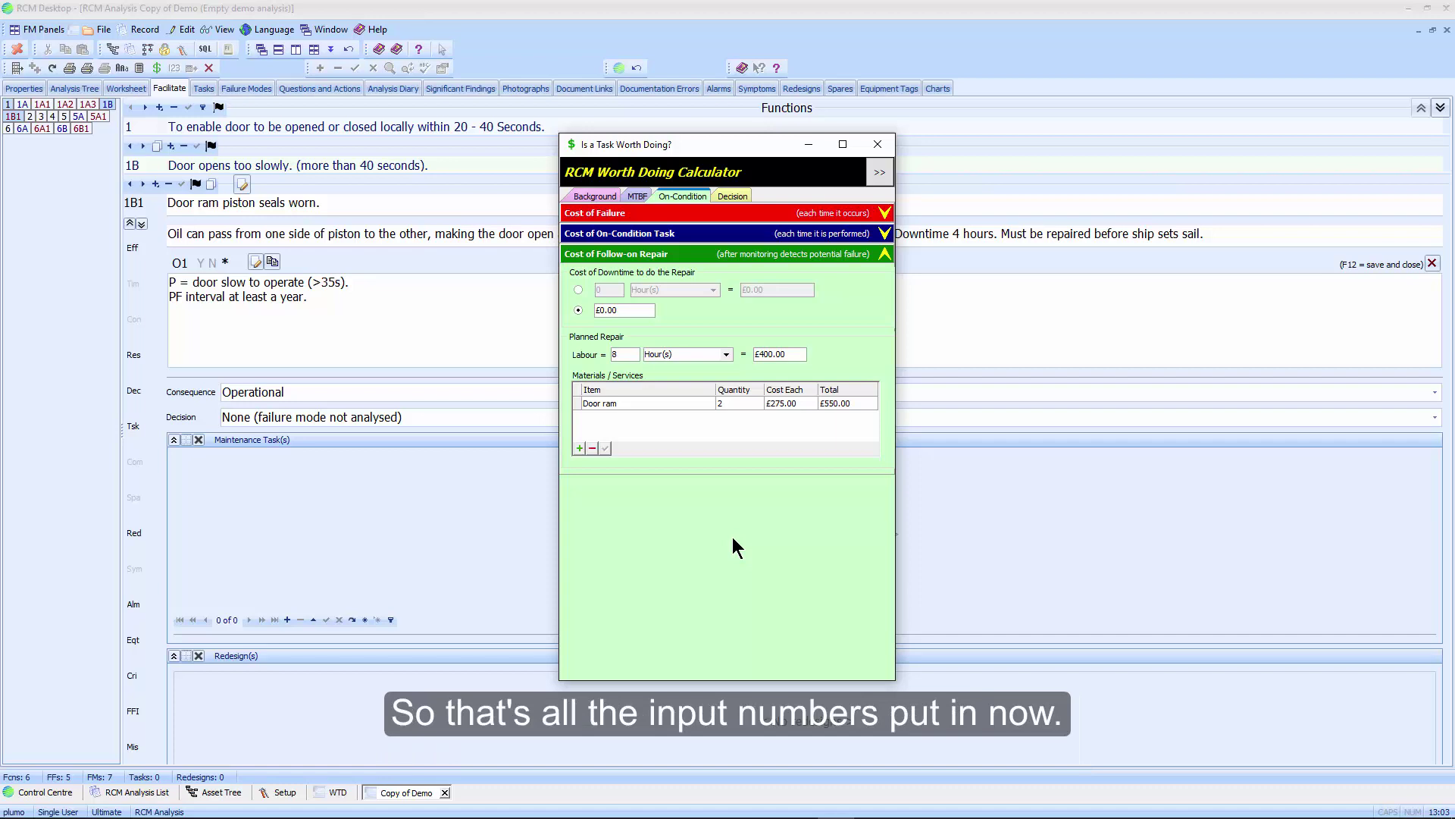
left_click(735, 196)
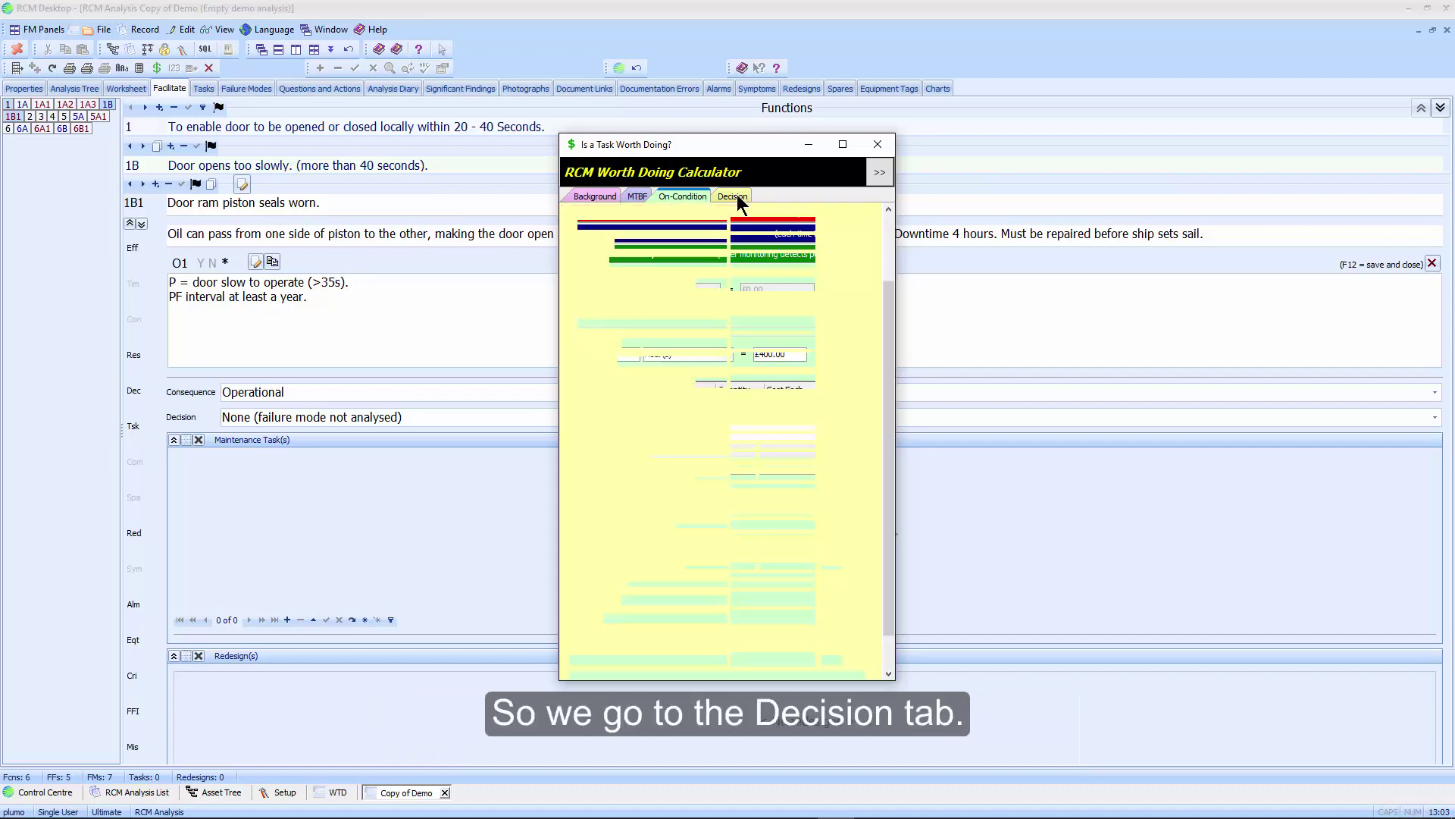
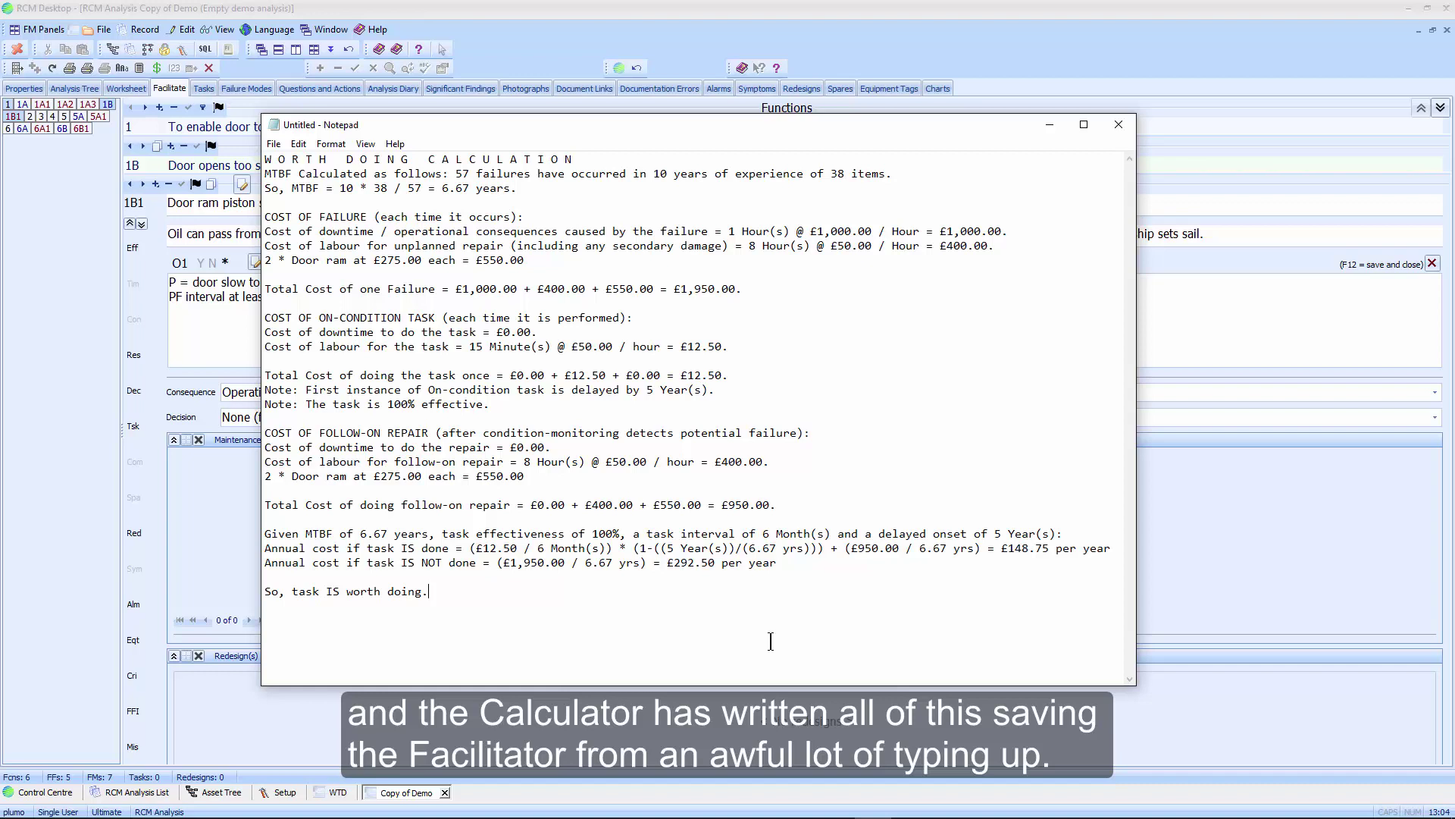
Discard the Notepad copy and paste the worth-doing calculation below the PF interval note in 1B1's O1 supporting comments, saving them.
left_click(1120, 128)
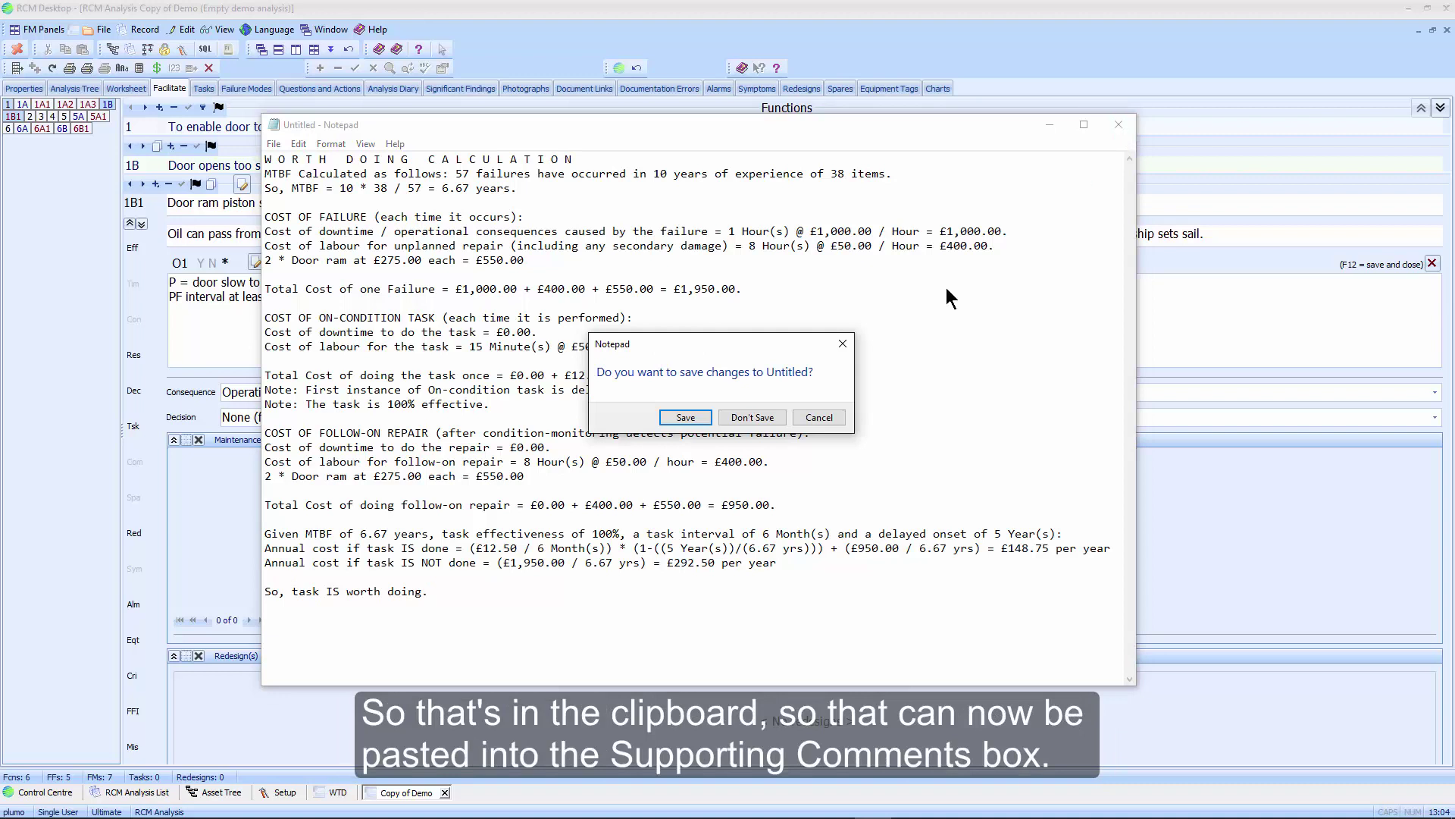
left_click(752, 417)
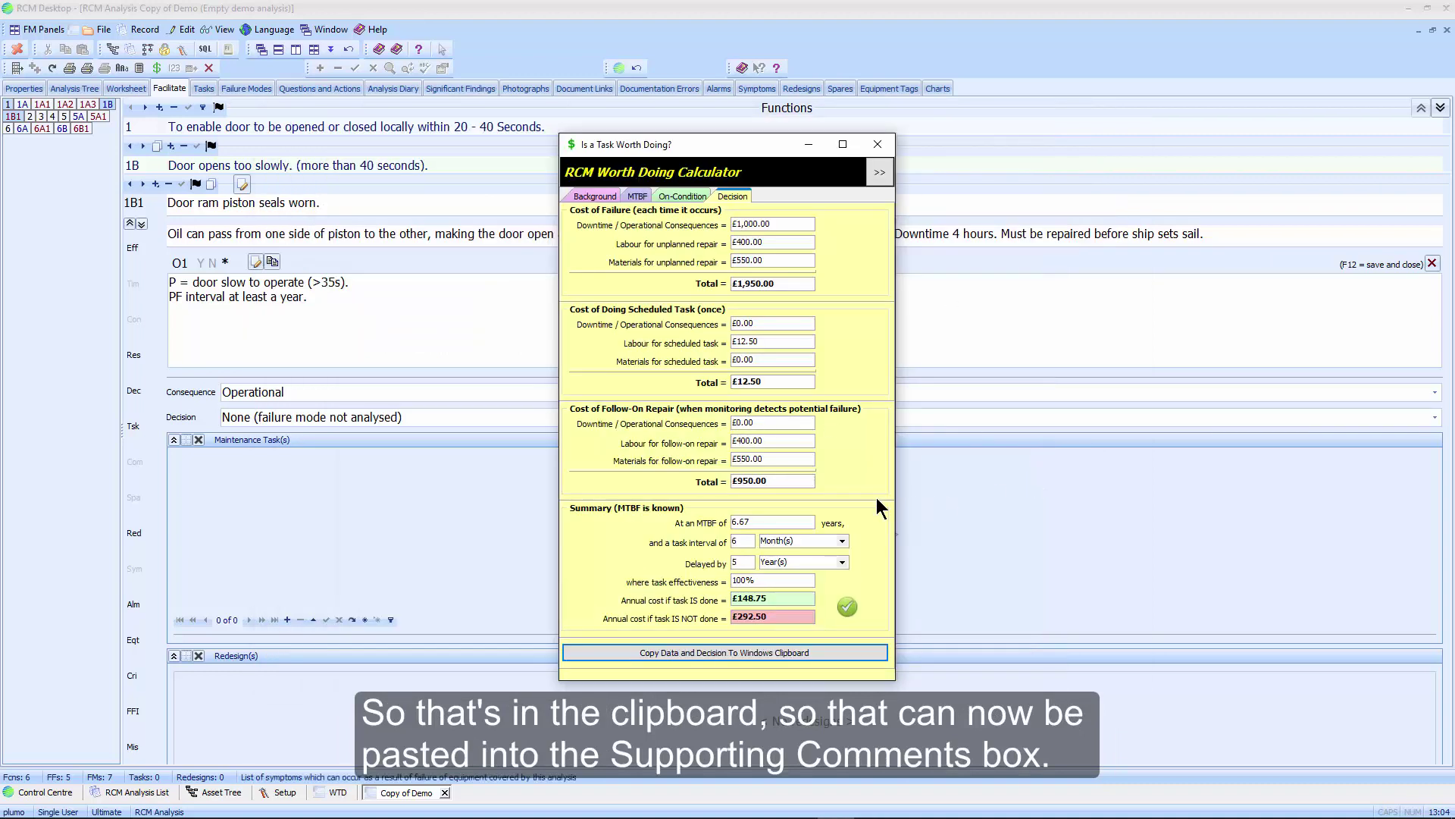
left_click(432, 315)
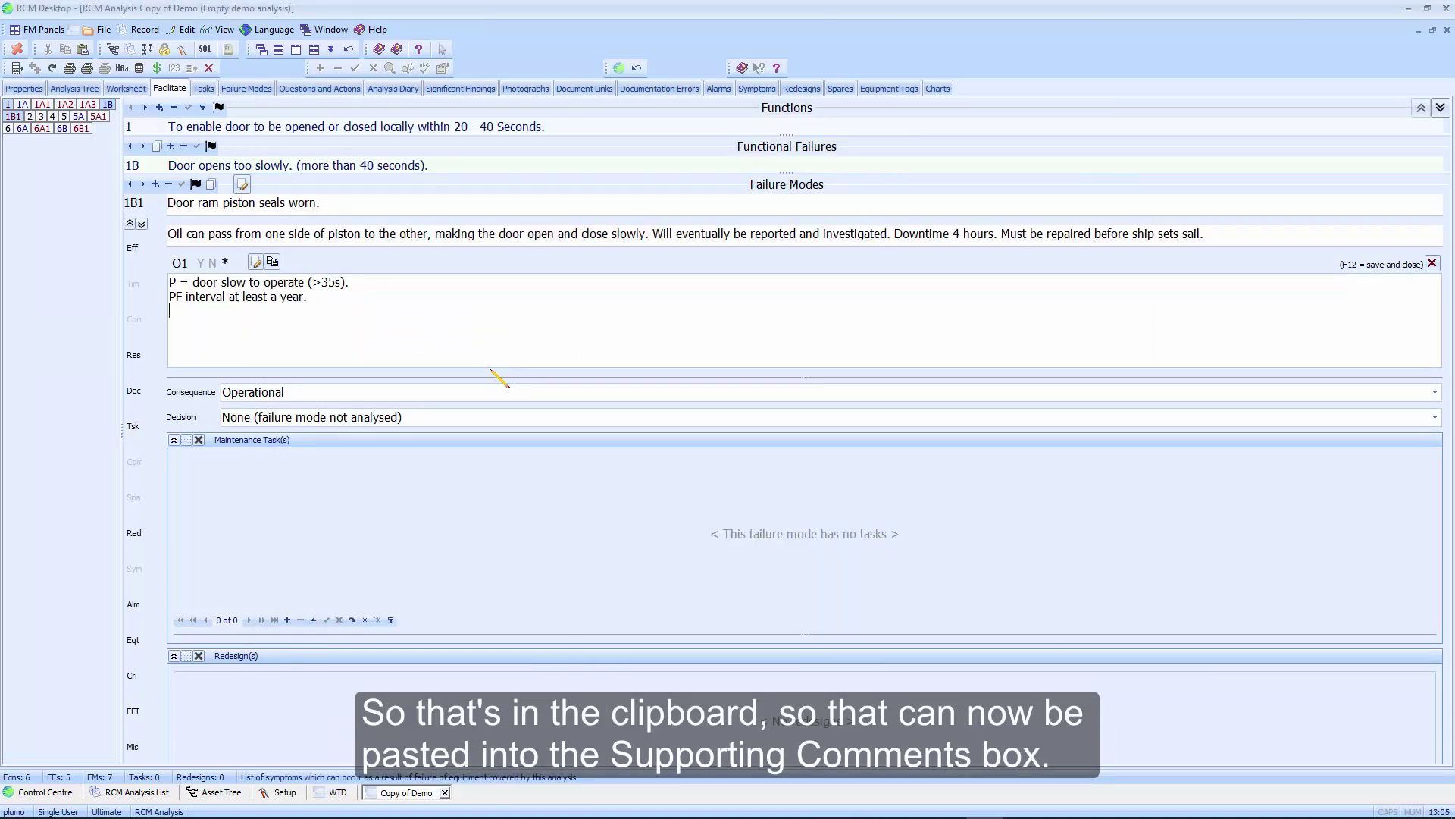
key("Return")
type("Given MTBF of 6.67 years, task effectiveness of 100%, a task interval of 6 Month(s) and a delayed onset of 5 Year(s): Annual cost if task IS done = (£12.50 / 6 Month(s)) * (1-((5 Year(s))/(6.67 yrs))) + (£950.00 / 6.67 yrs) = £148.75 per year Annual cost if task IS NOT done = (£1,950.00 / 6.67 yrs) = £292.50 per year  So, task IS worth doing.")
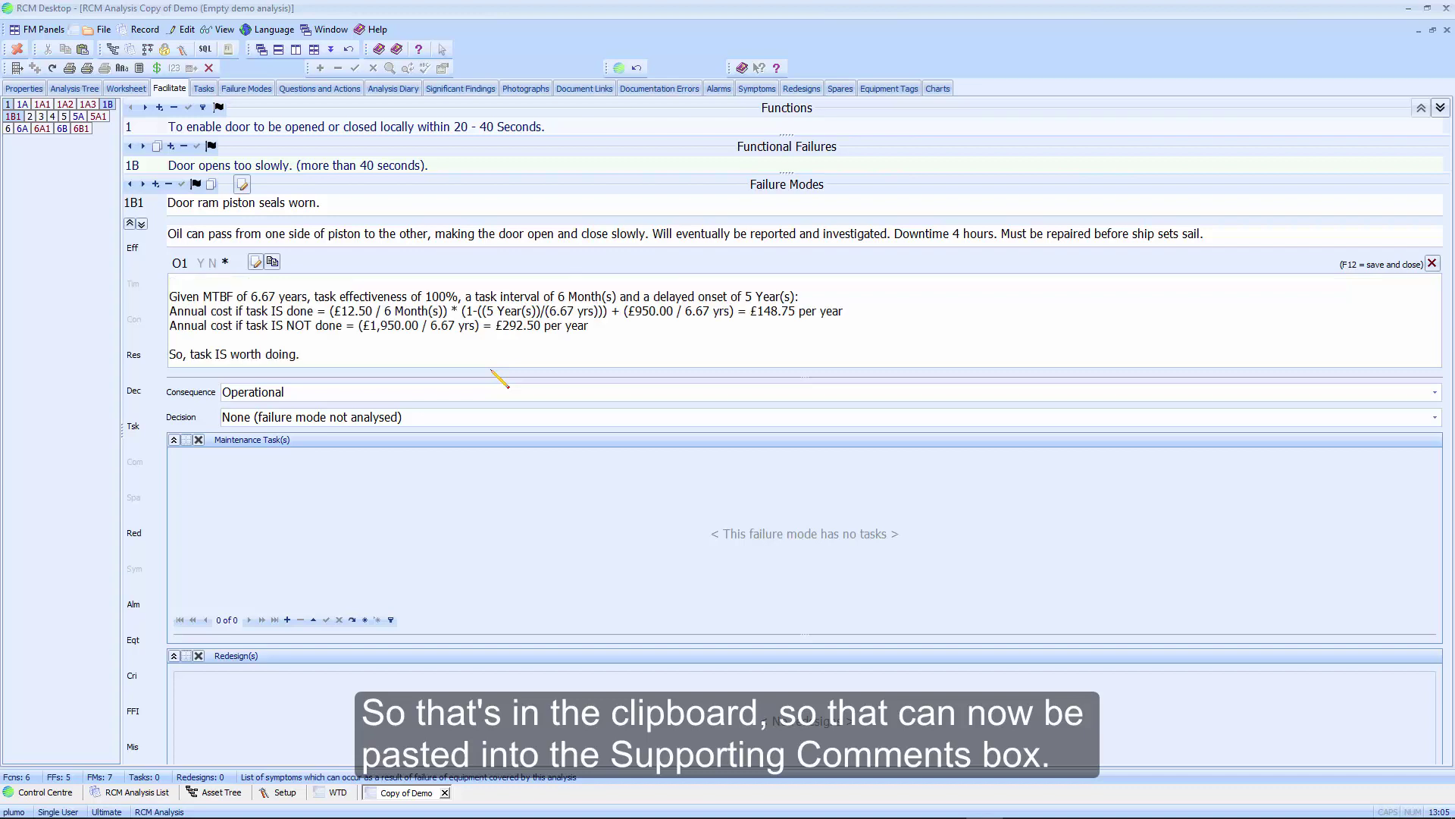
key("F12")
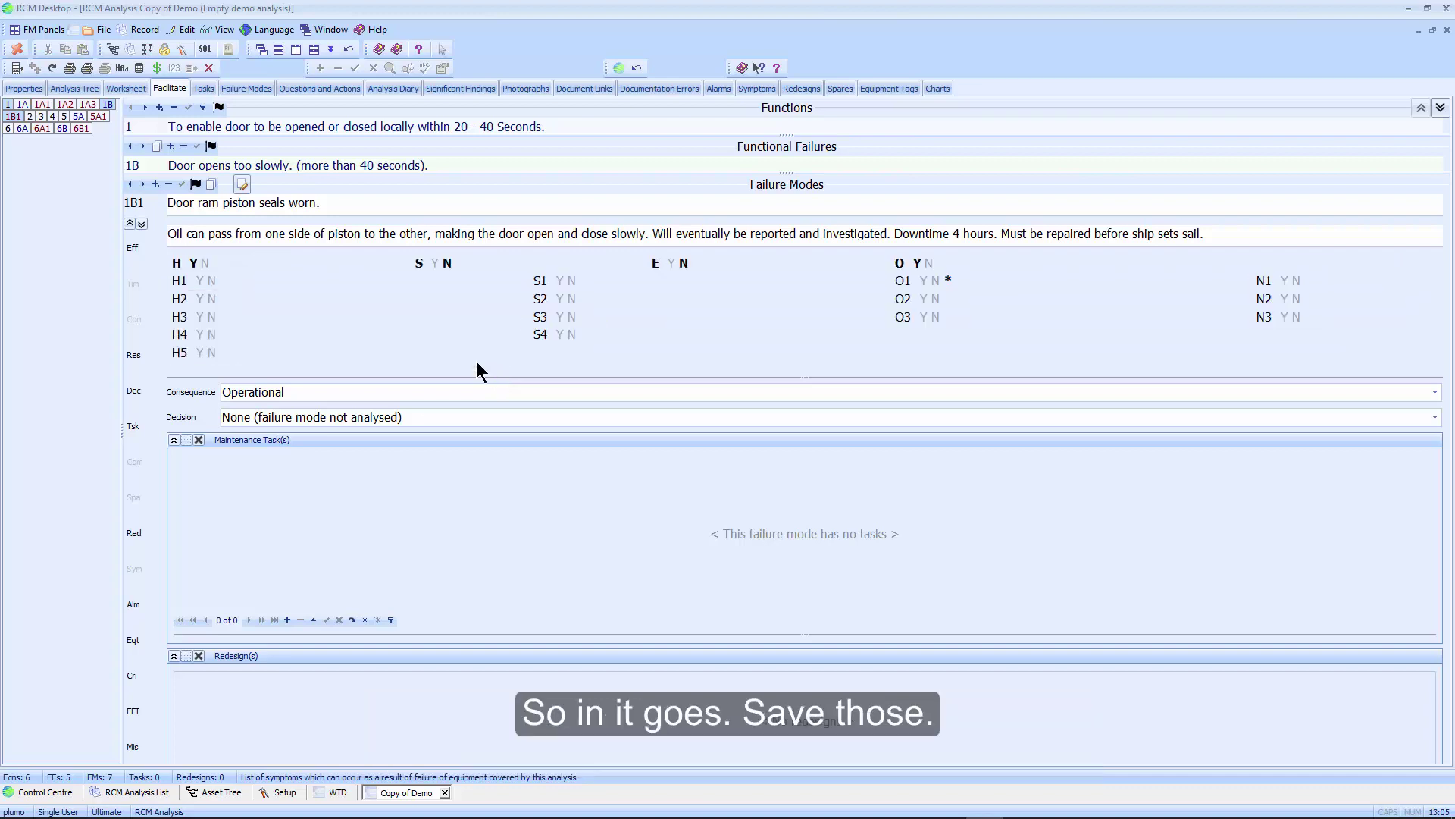
mouse_move(948, 281)
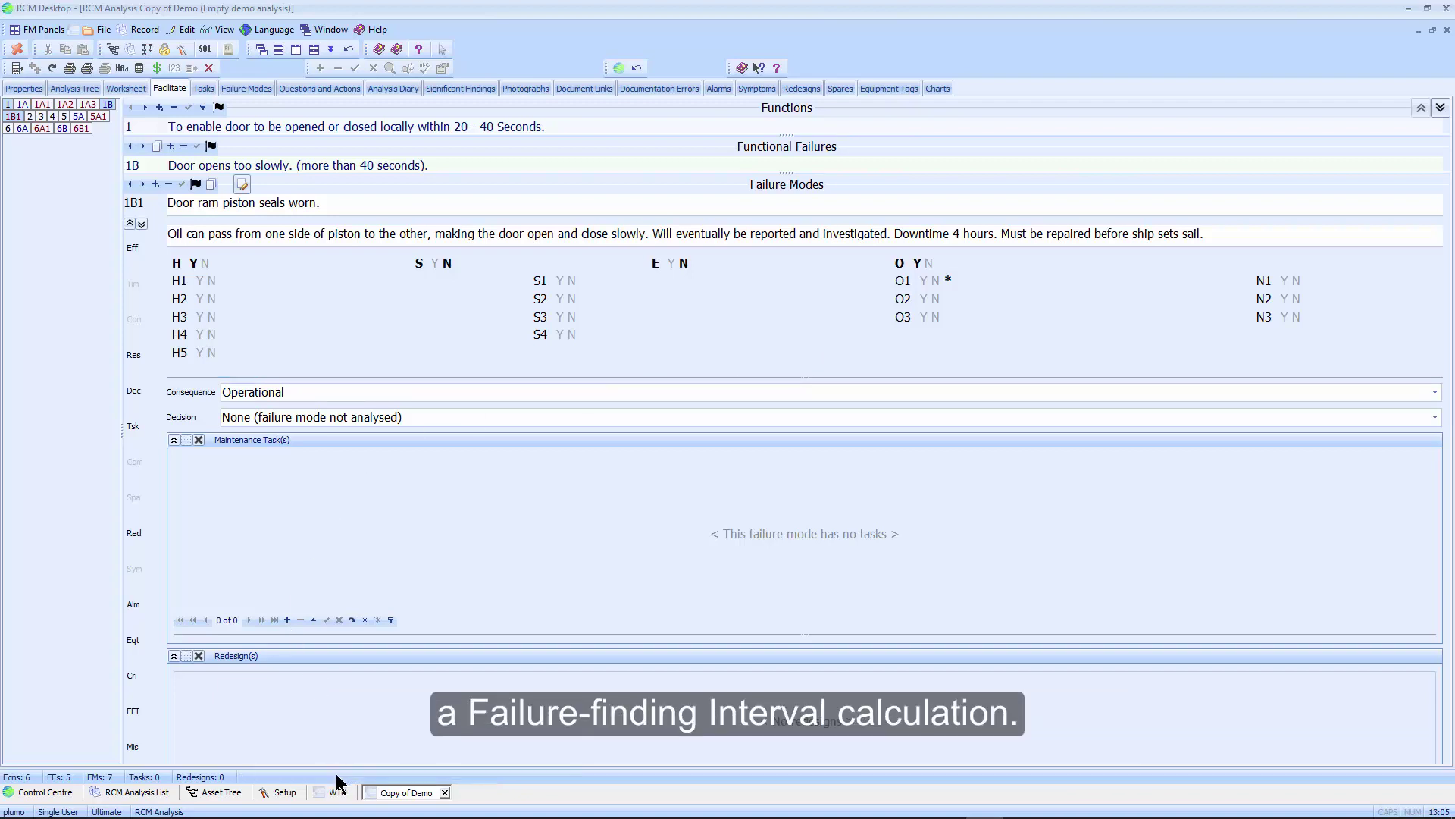
Go to failure mode 8A2 in the WTD analysis, open the MTBF and FFI Calculator and view the available formulae.
left_click(335, 800)
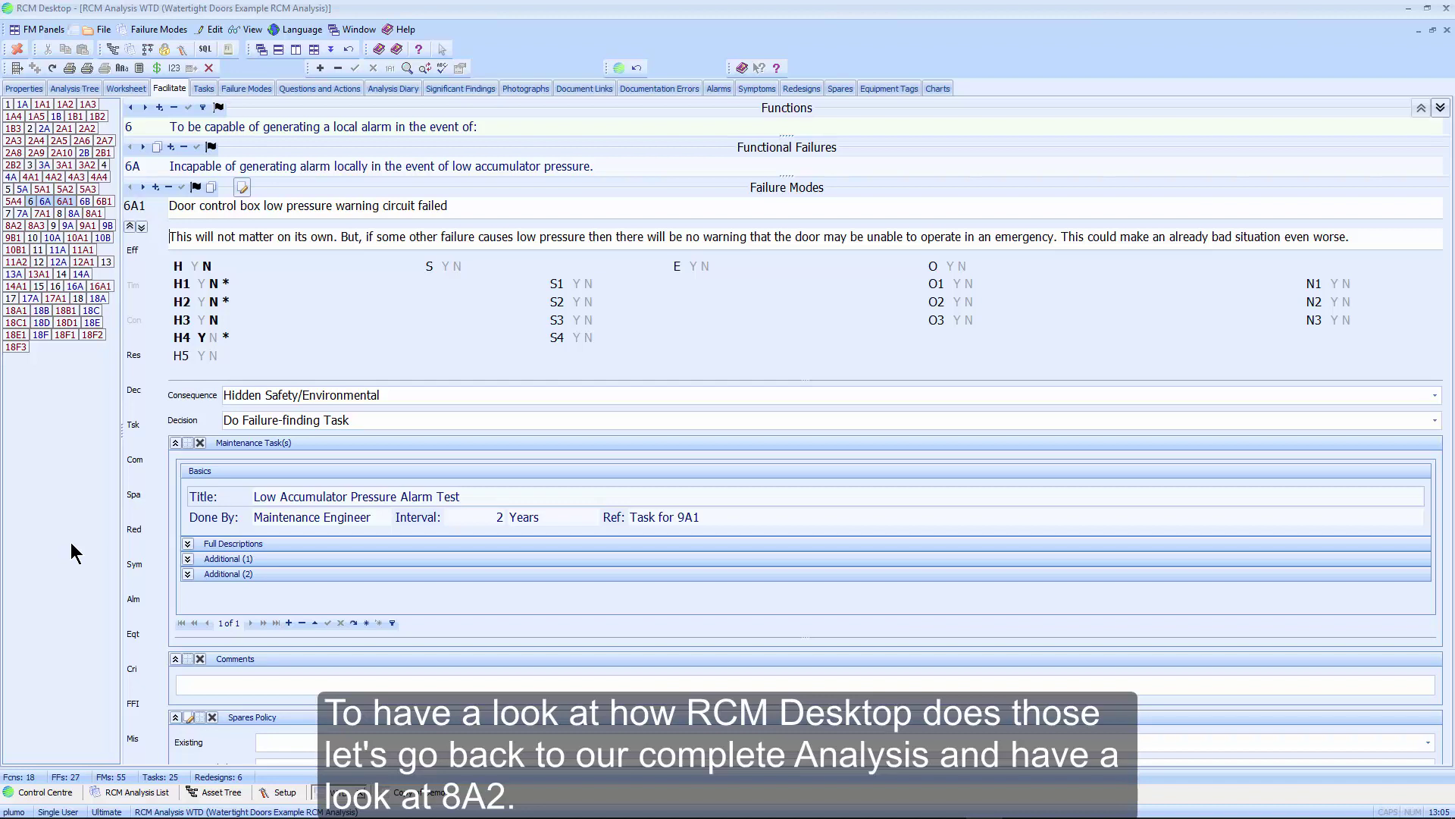
left_click(14, 226)
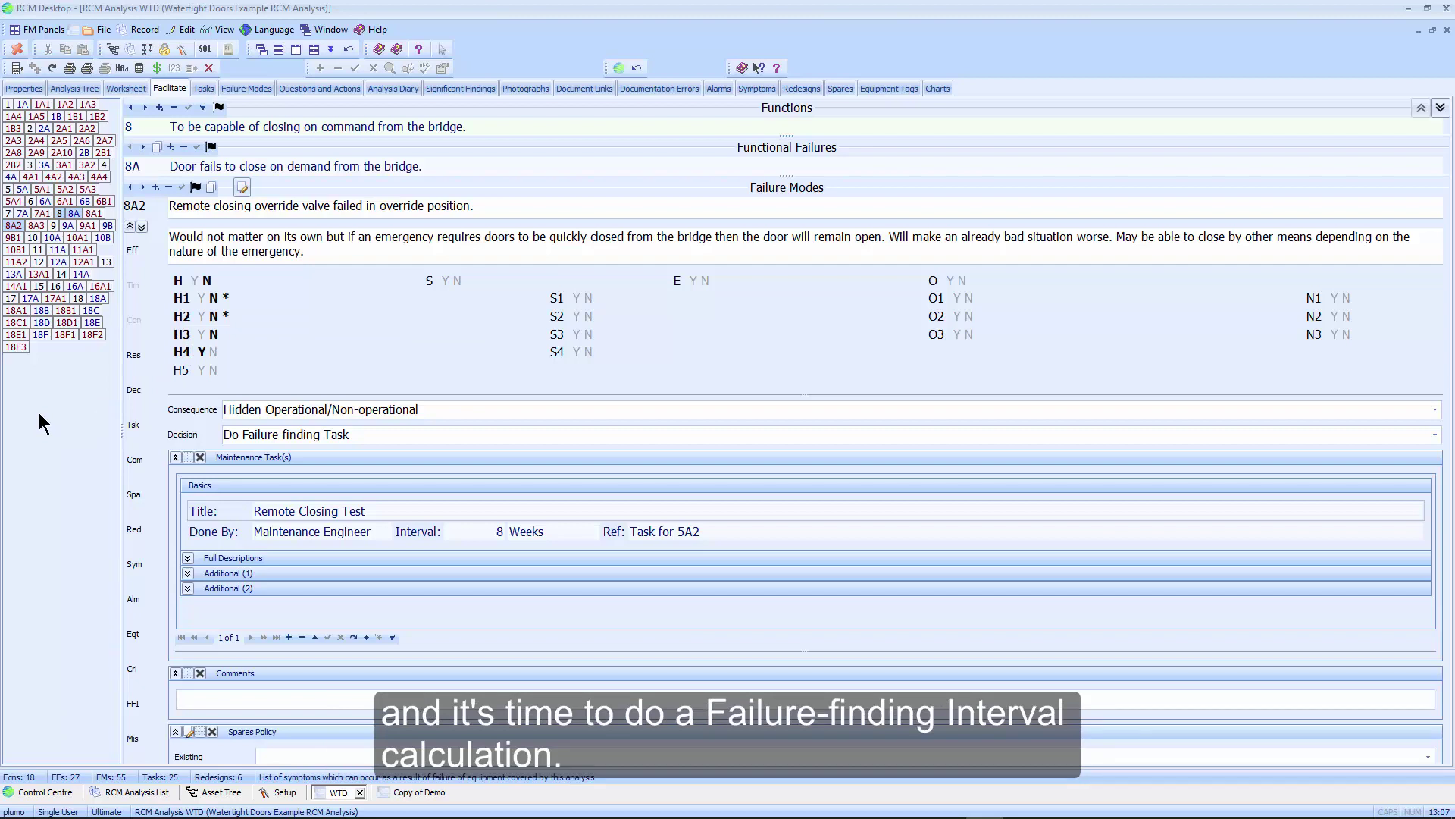
left_click(142, 65)
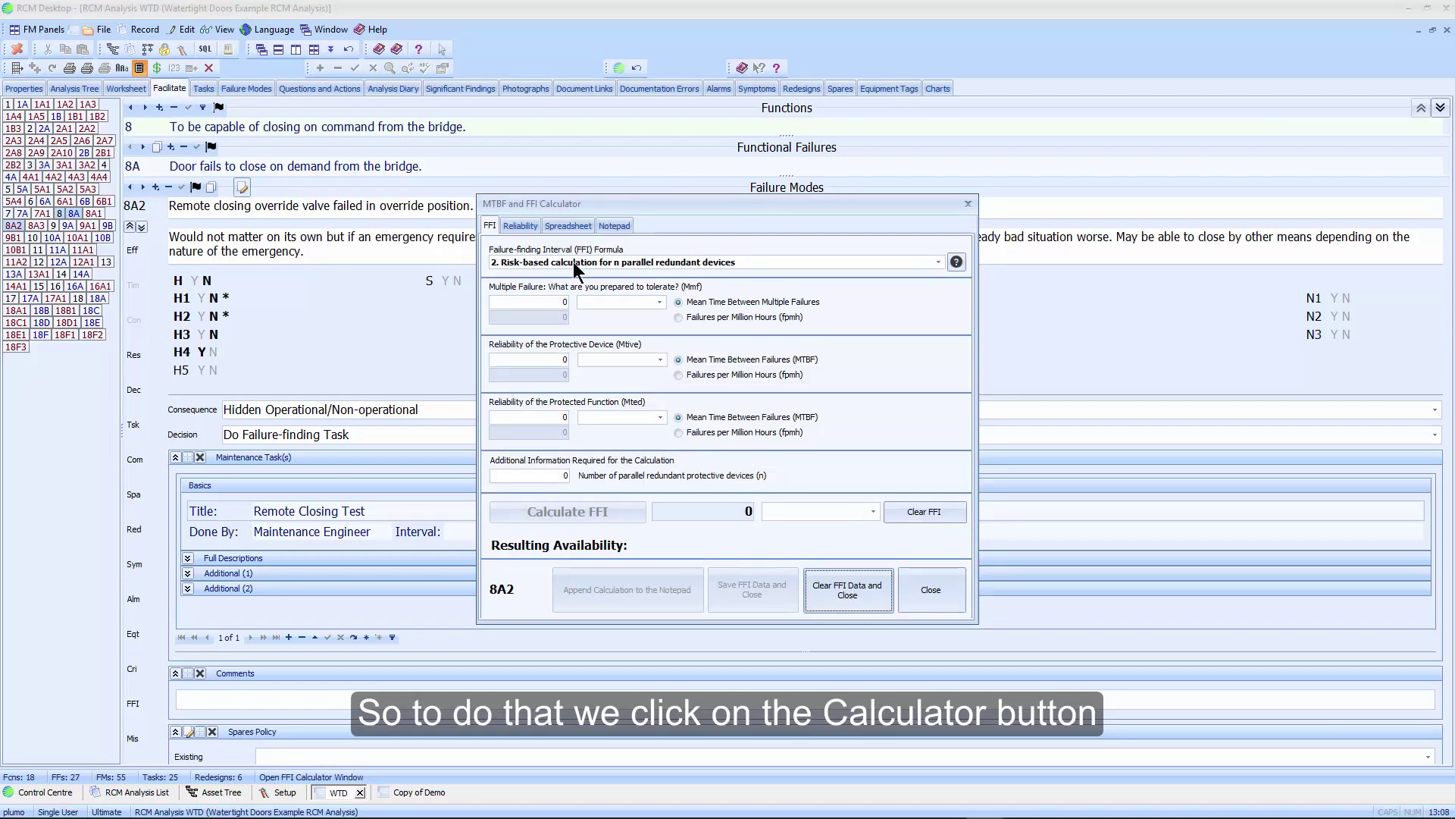
left_click(940, 262)
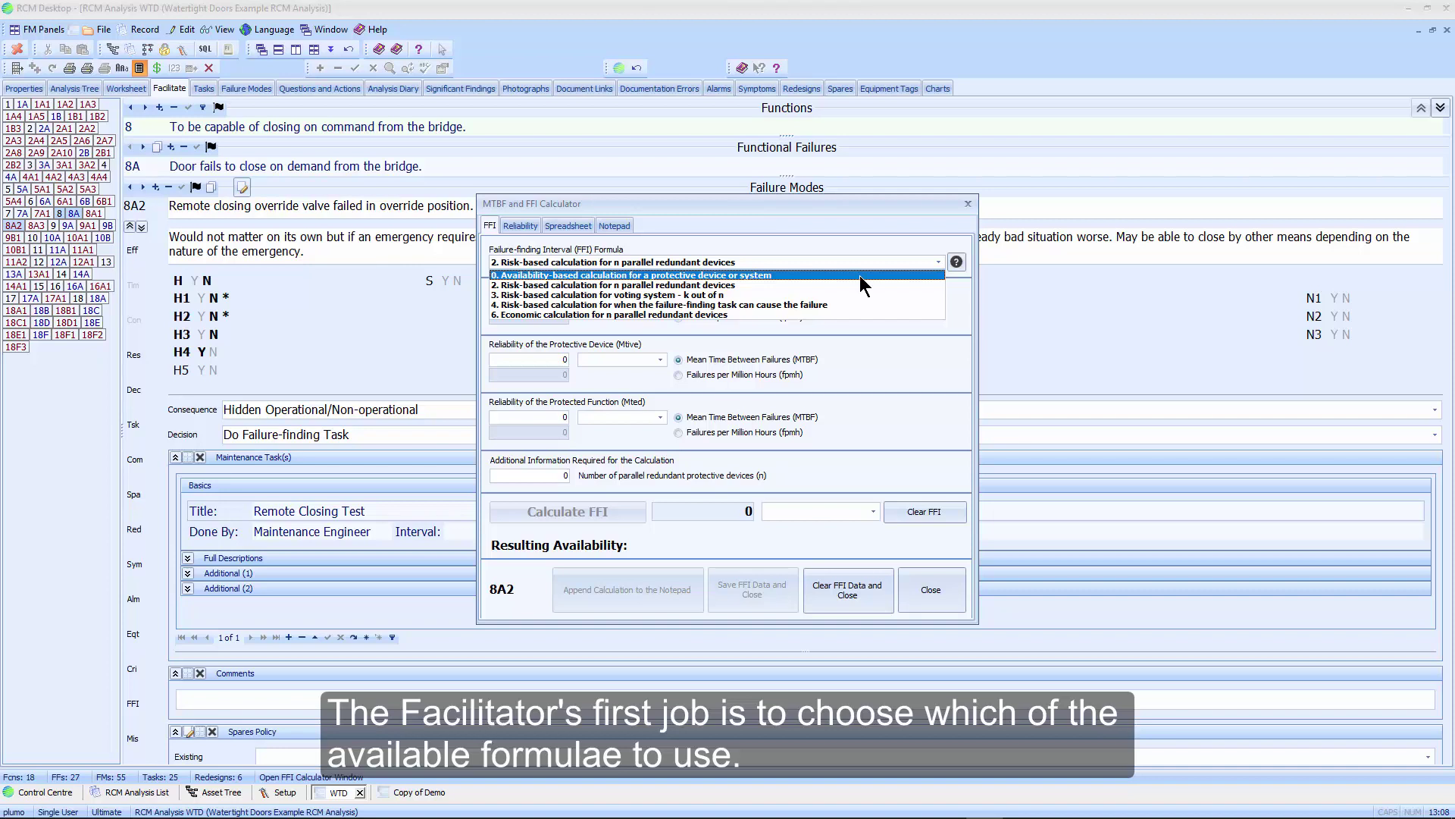
left_click(886, 204)
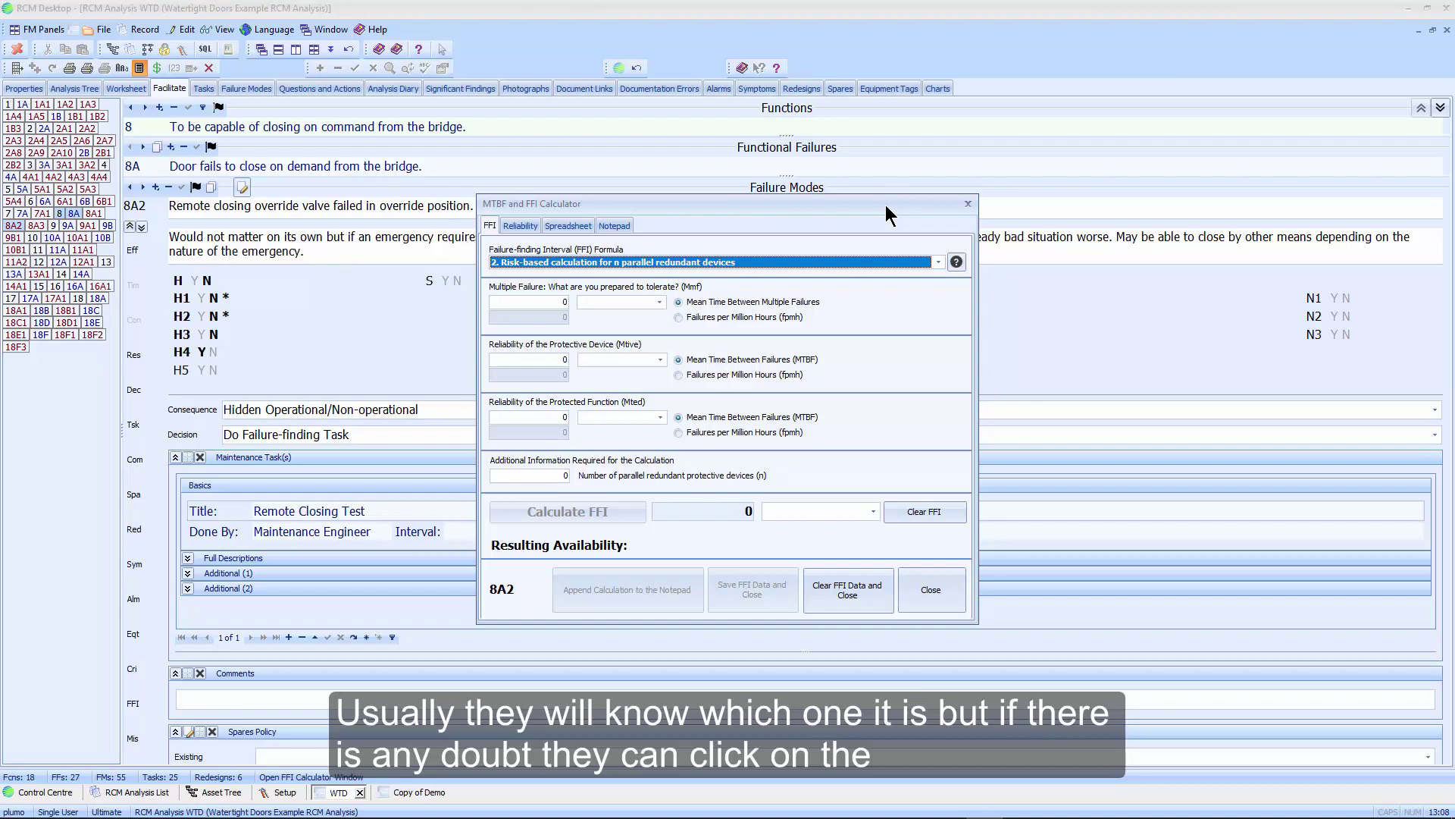
Choose formula 2 with the formula chooser: safety or environment affected Yes, task can cause the failure No, voting system No.
left_click(956, 262)
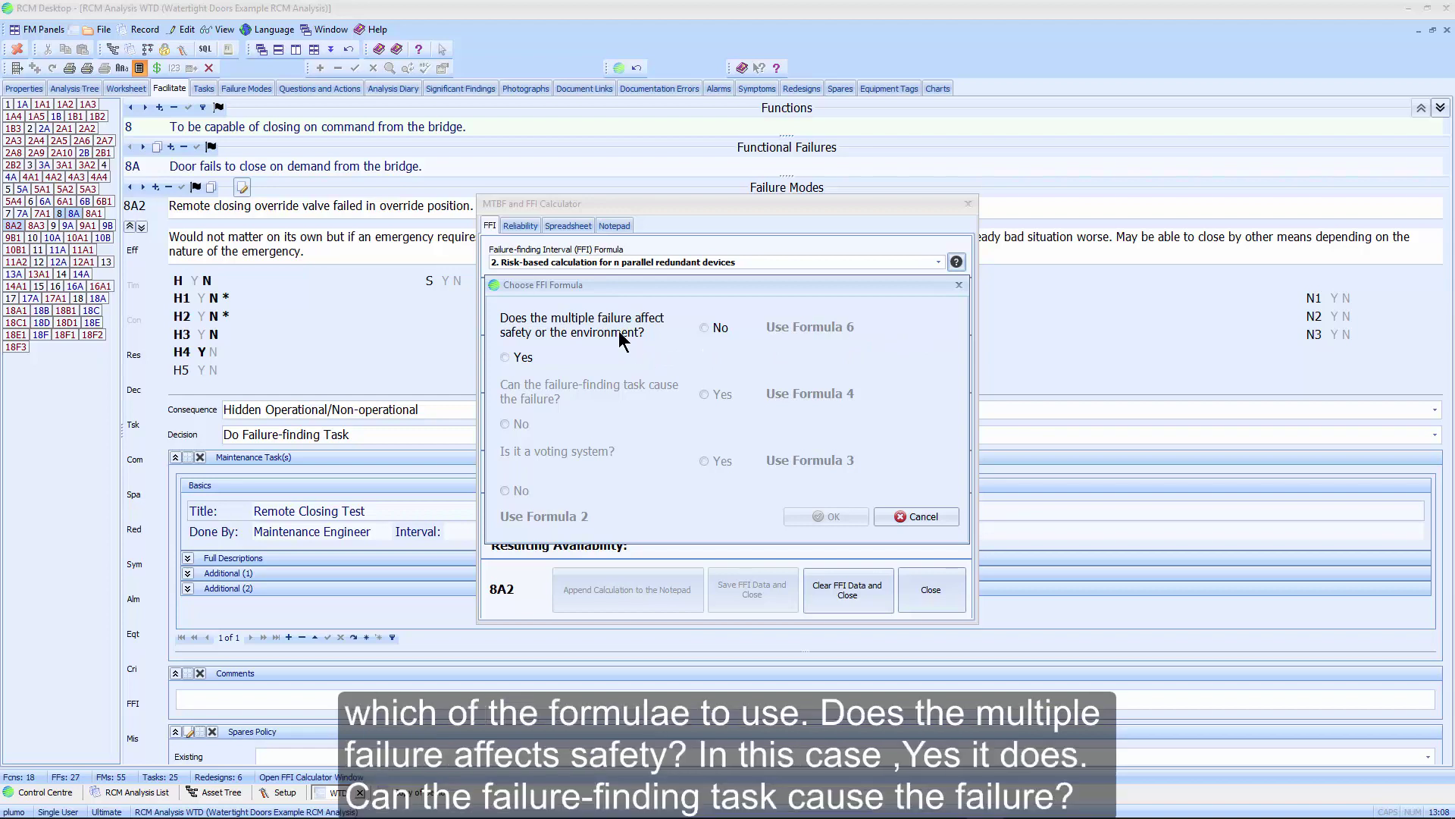
left_click(504, 357)
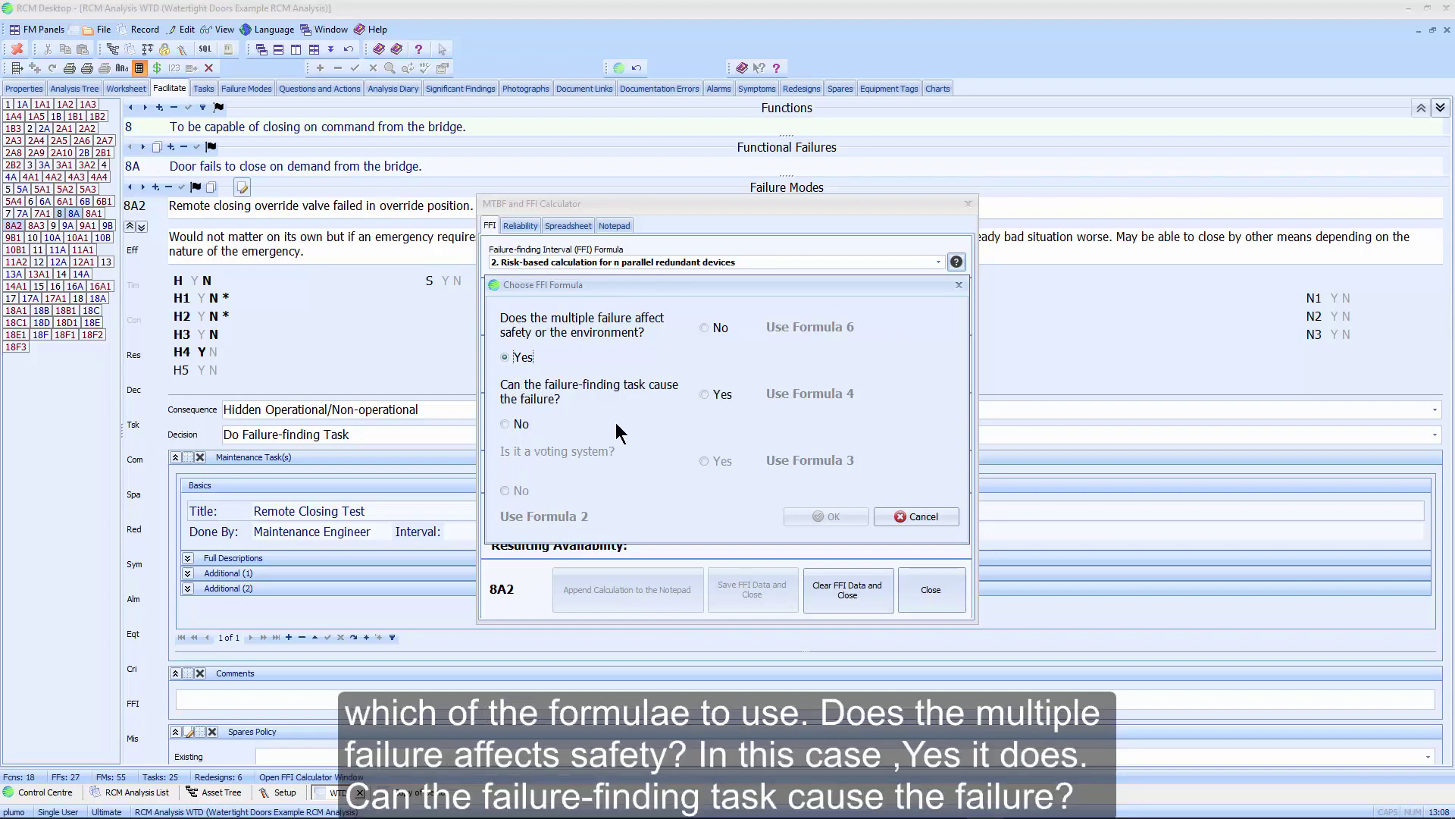
left_click(504, 425)
left_click(507, 490)
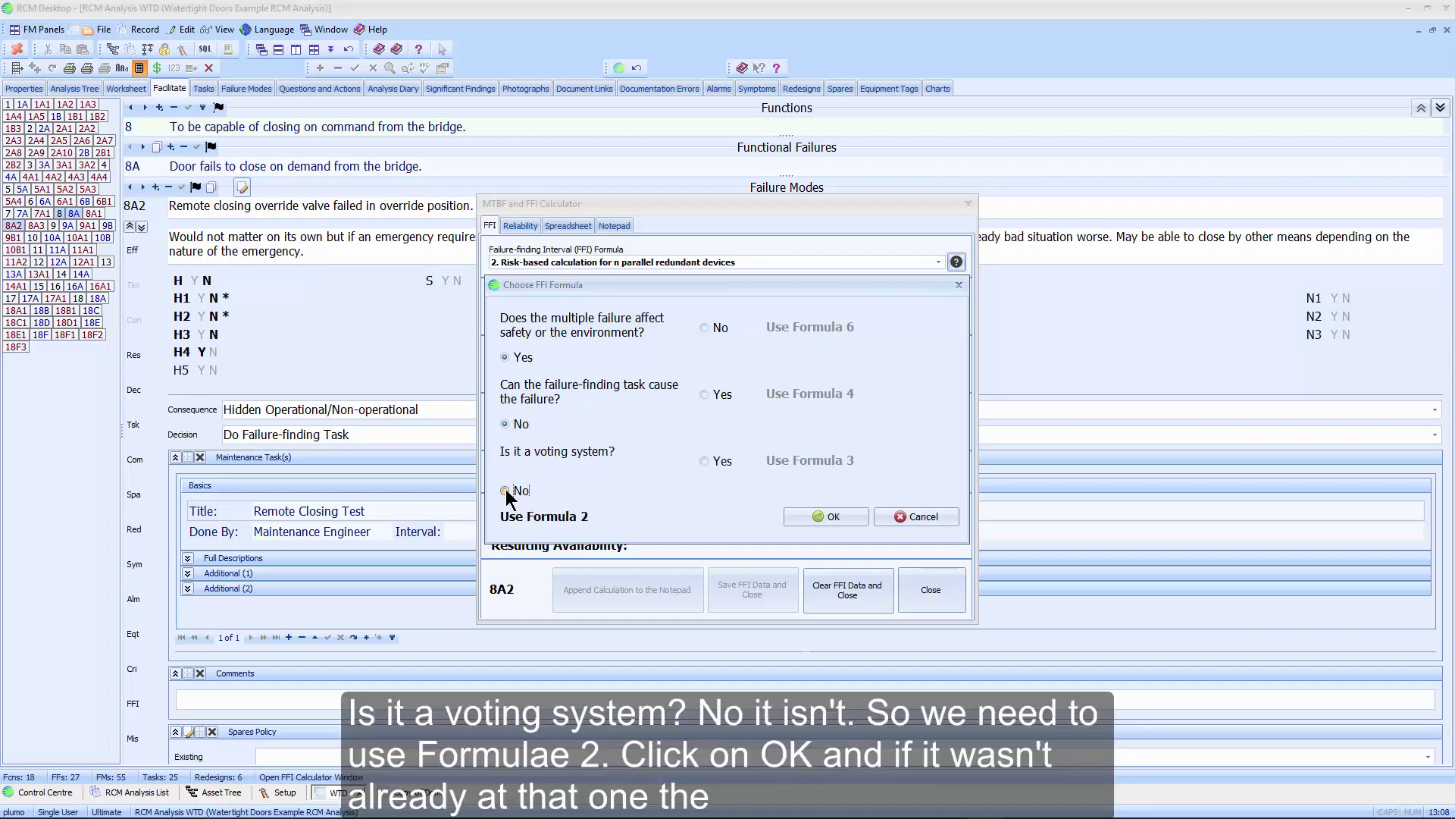
left_click(834, 516)
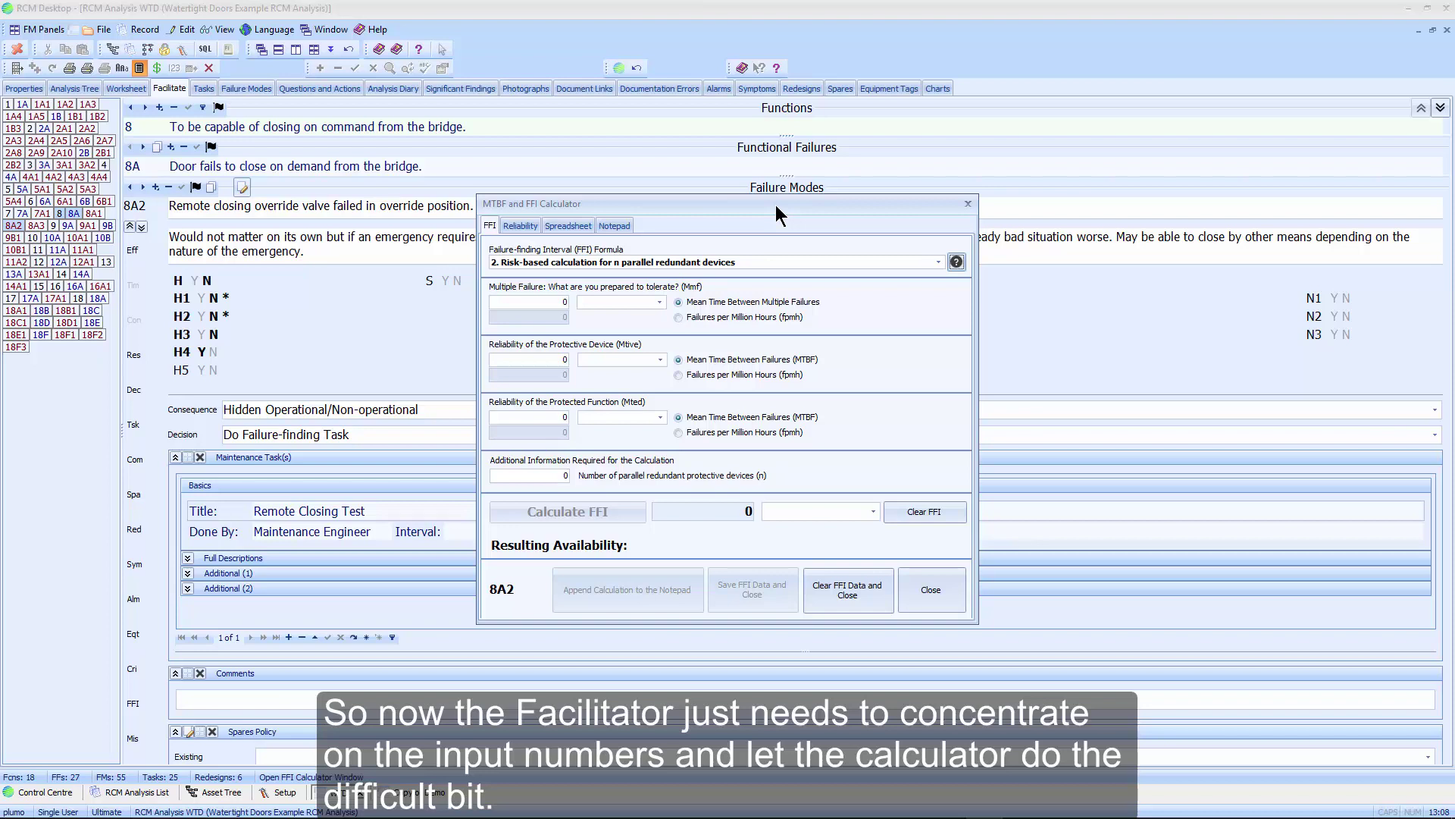
Review the ways of obtaining reliability, and name the item for a calculated MTBF "Remote closing override valve (Mtive)".
left_click(522, 226)
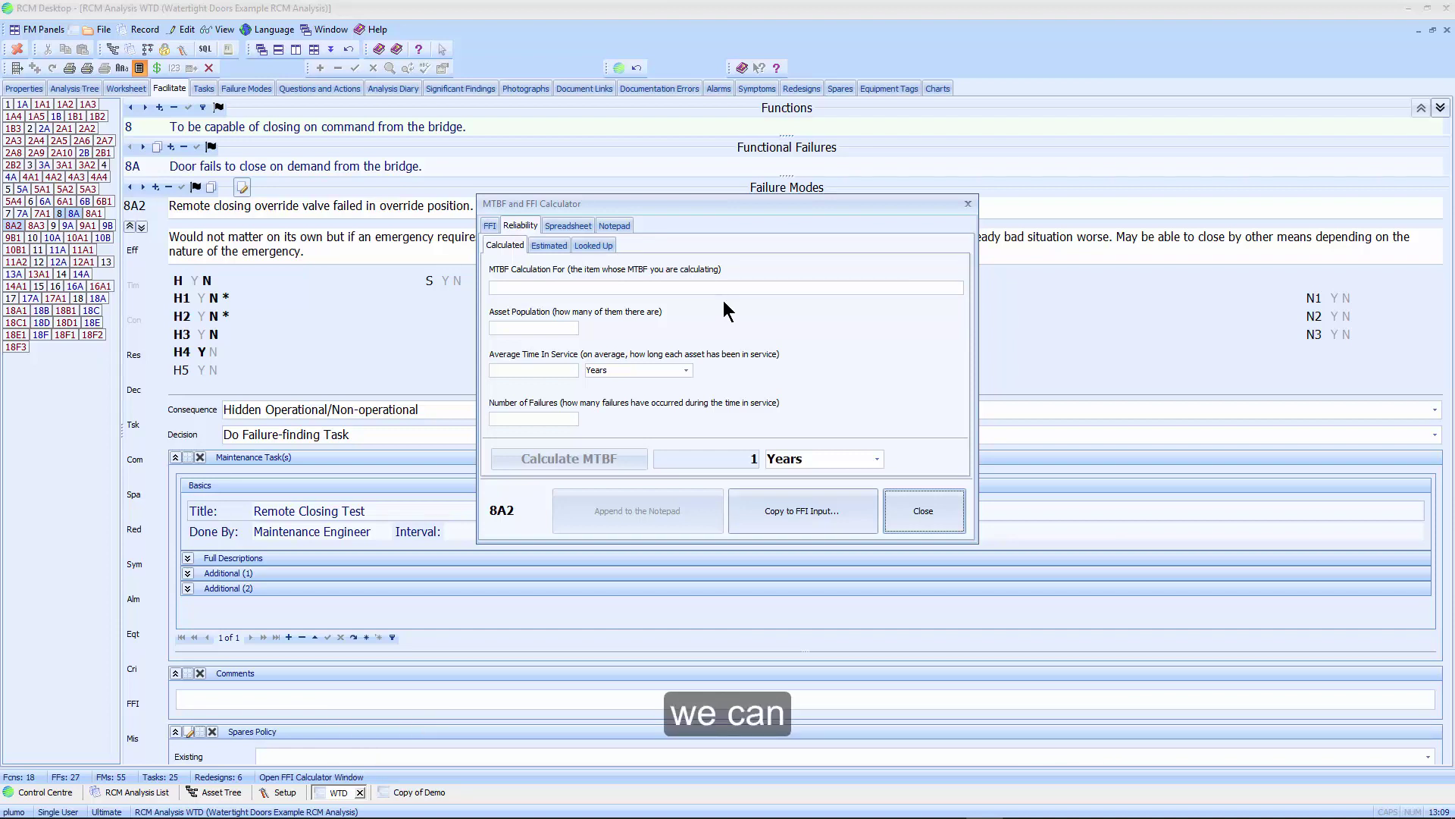
left_click(549, 247)
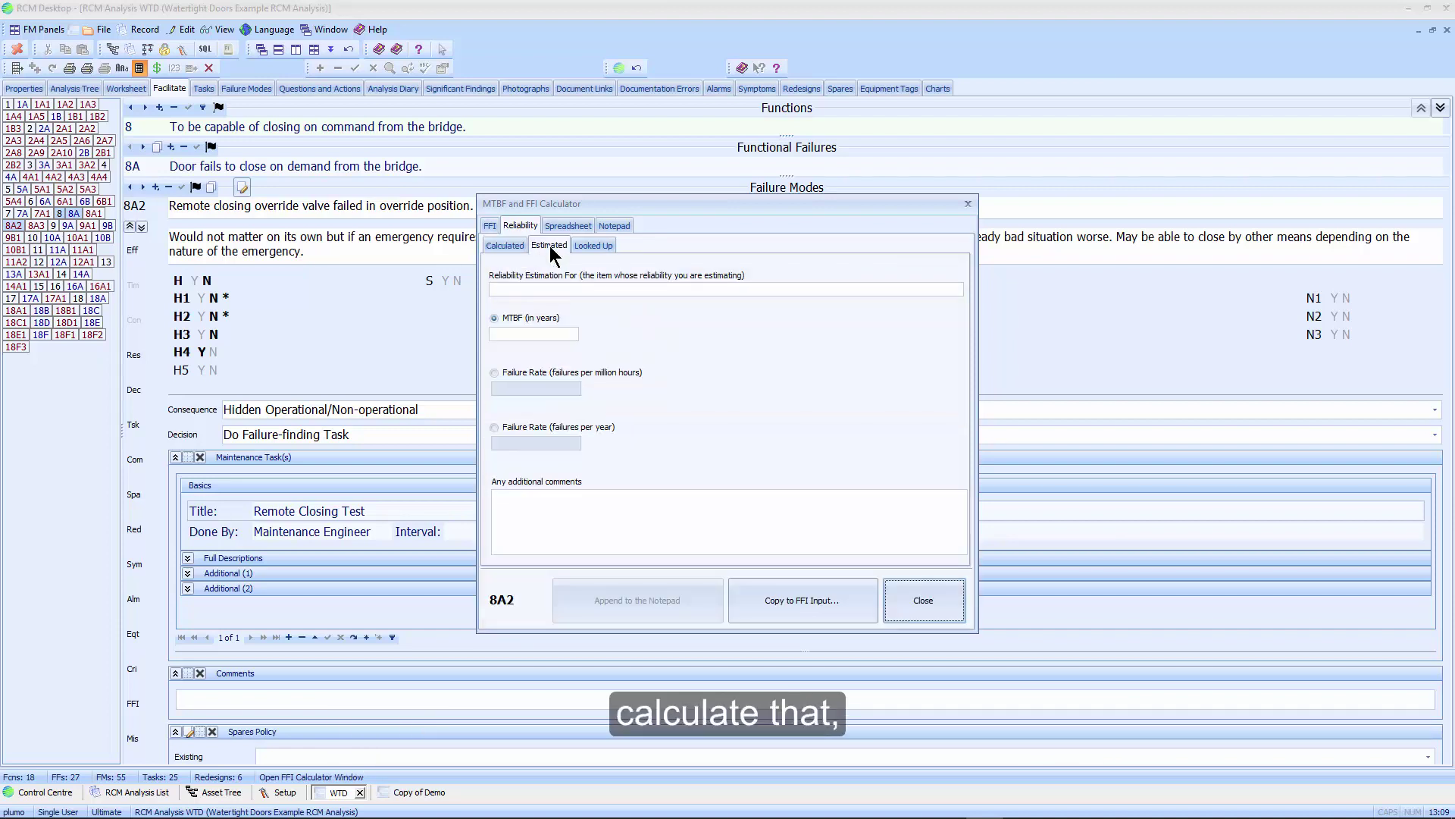
left_click(592, 246)
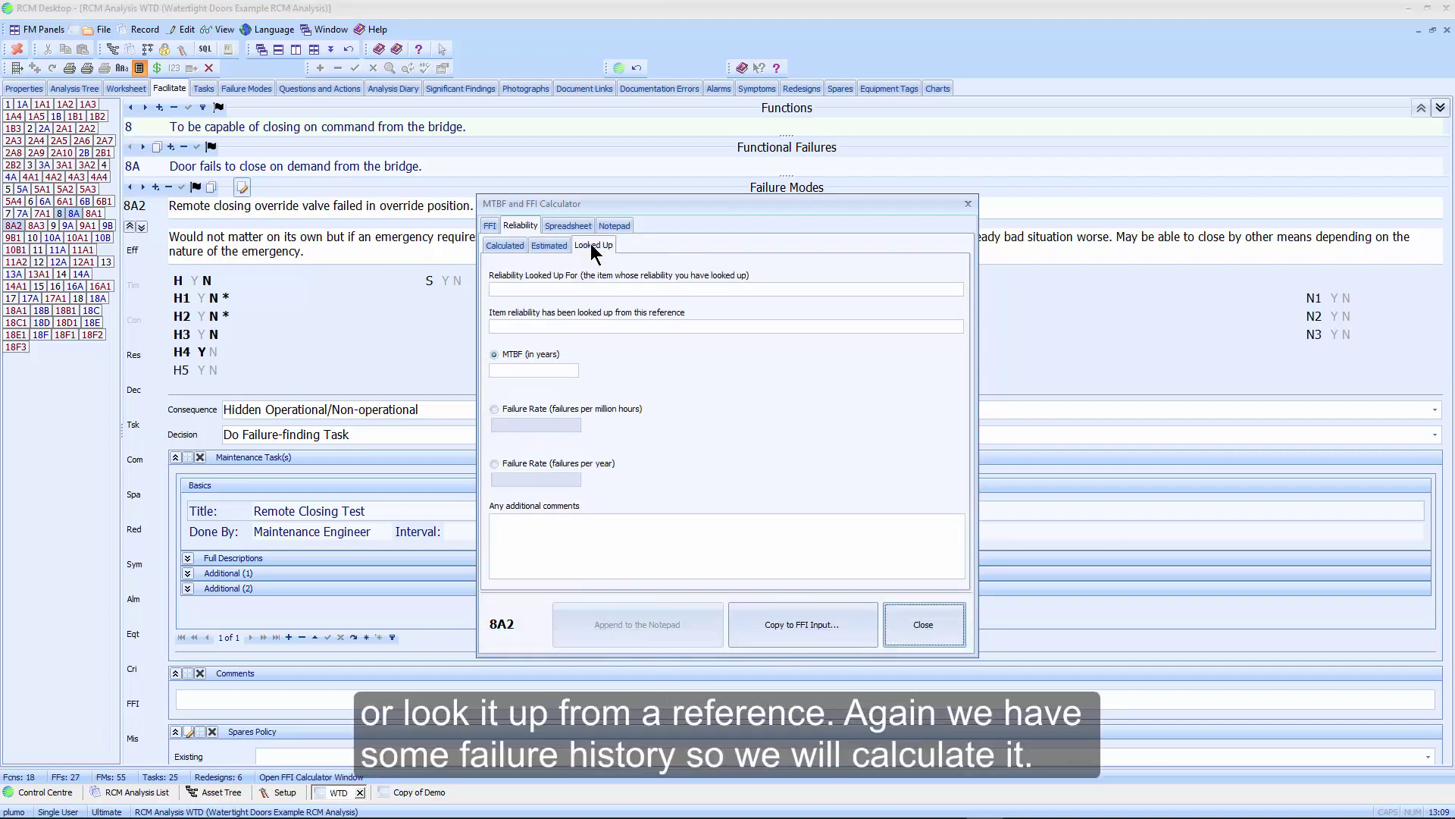
left_click(503, 246)
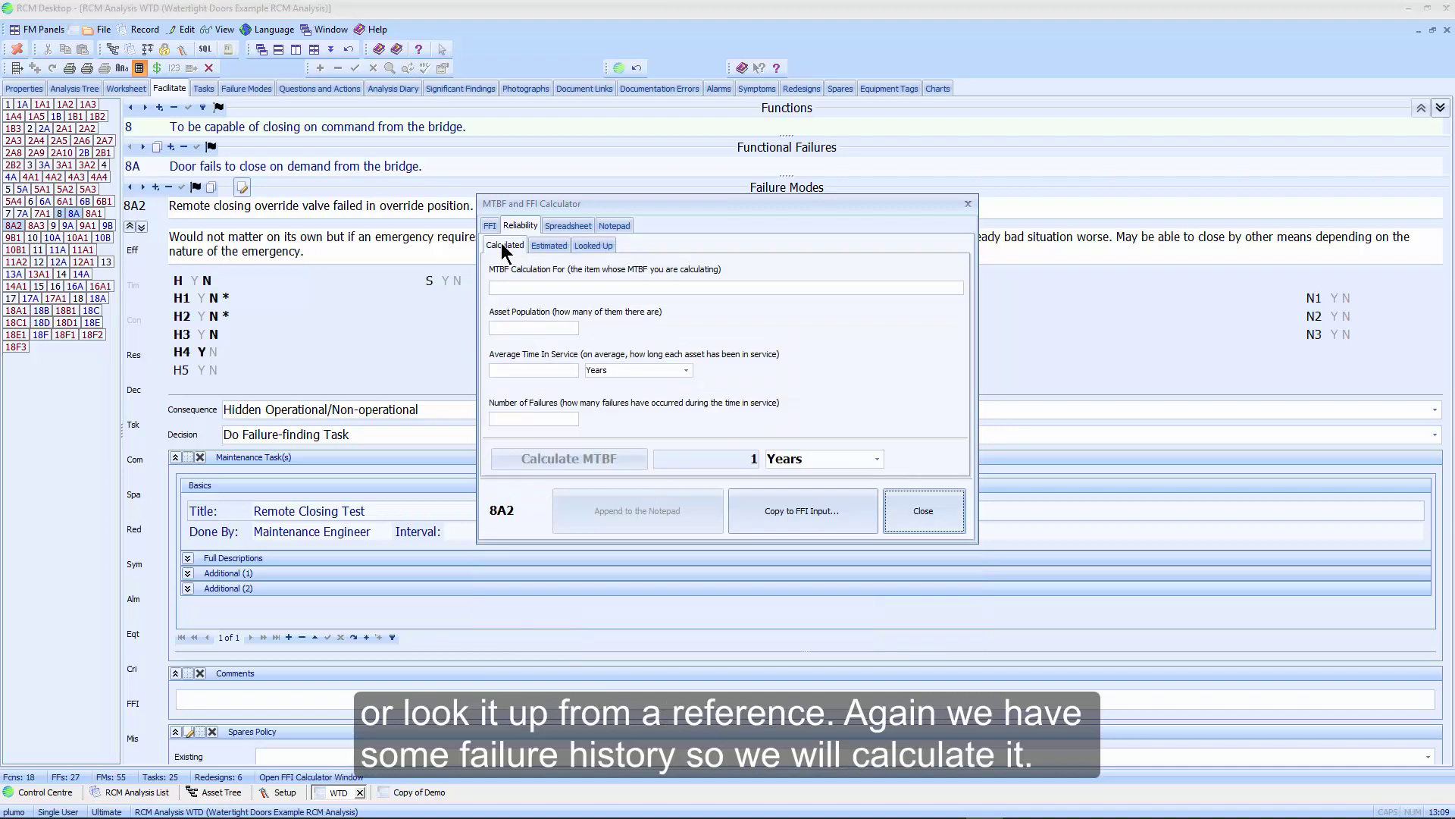
left_click(529, 288)
type("rcov")
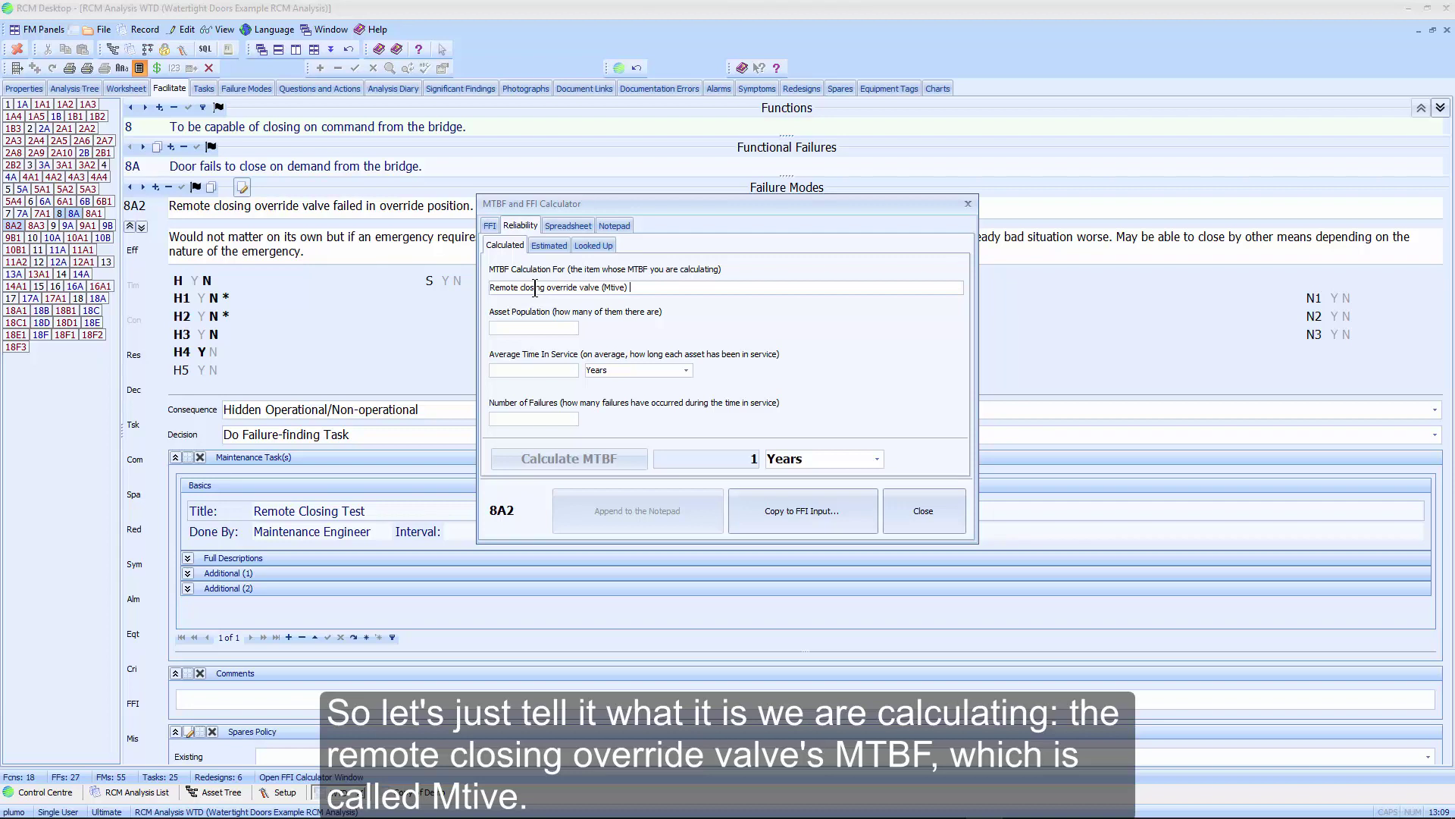
Calculate the valve's MTBF from a population of 38, an average of 10 years in service and 7 failures.
key("Tab")
type("3")
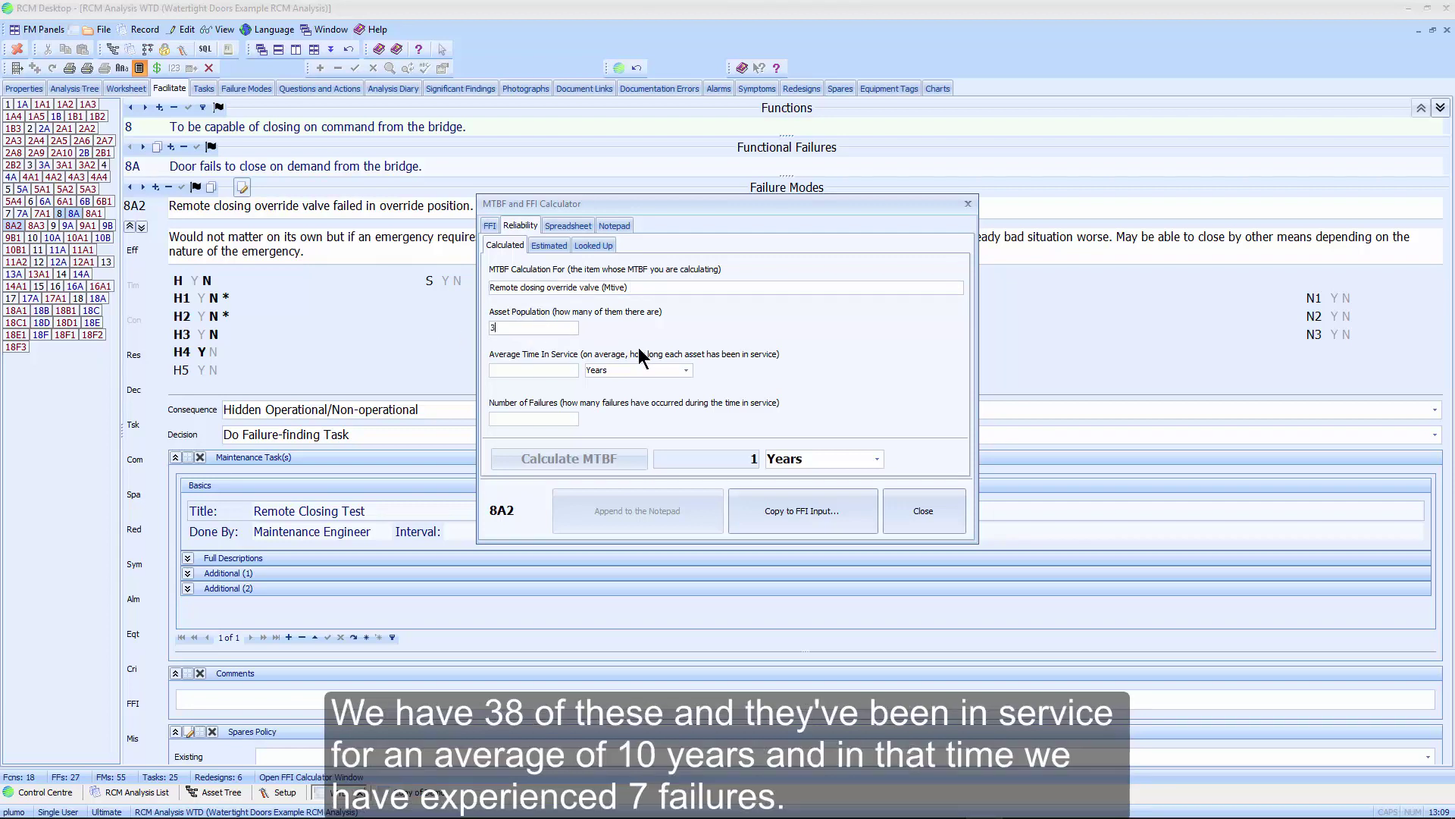
type("8")
key("Tab")
type("10")
key("Tab")
type("7")
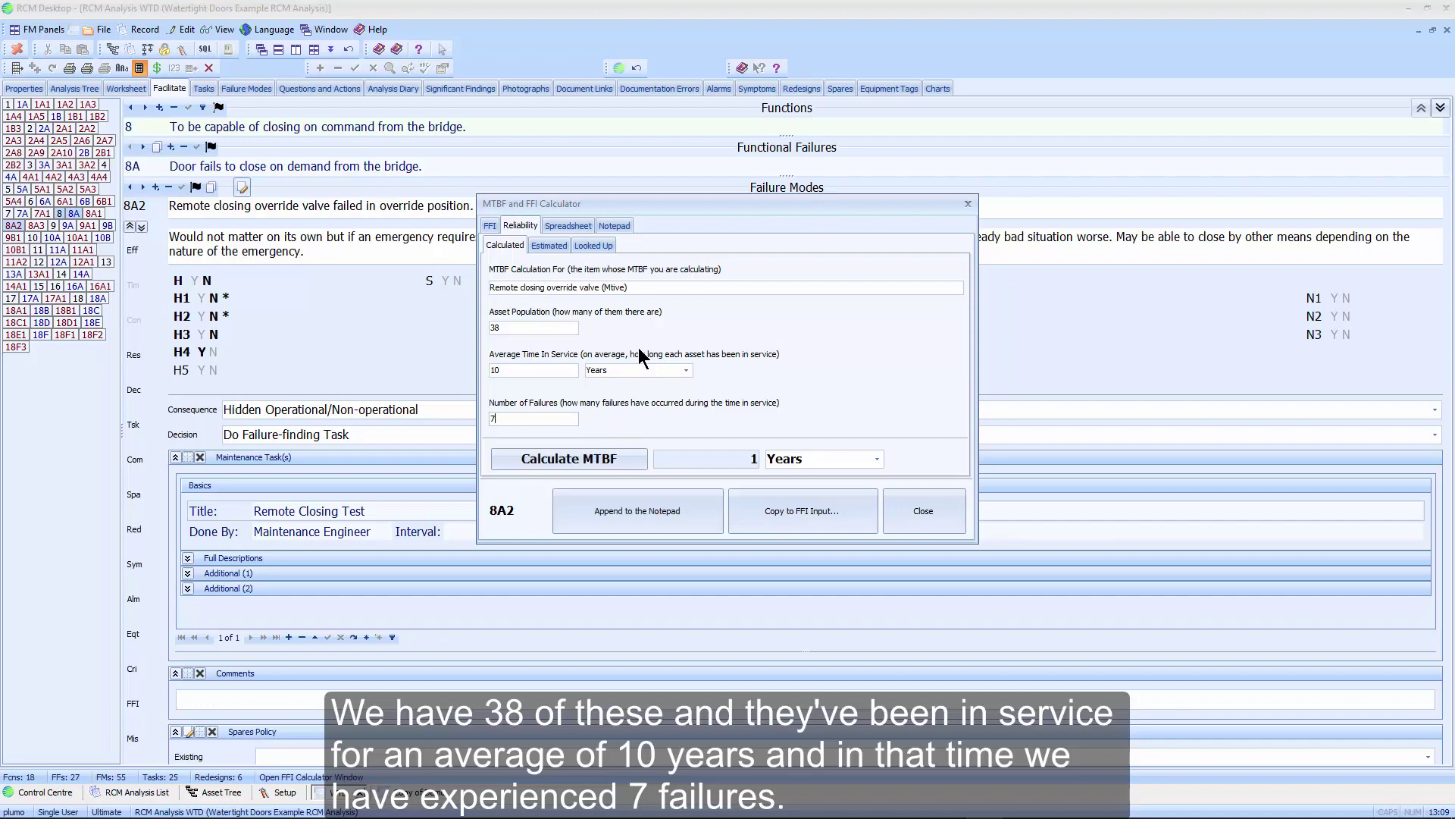
left_click(625, 456)
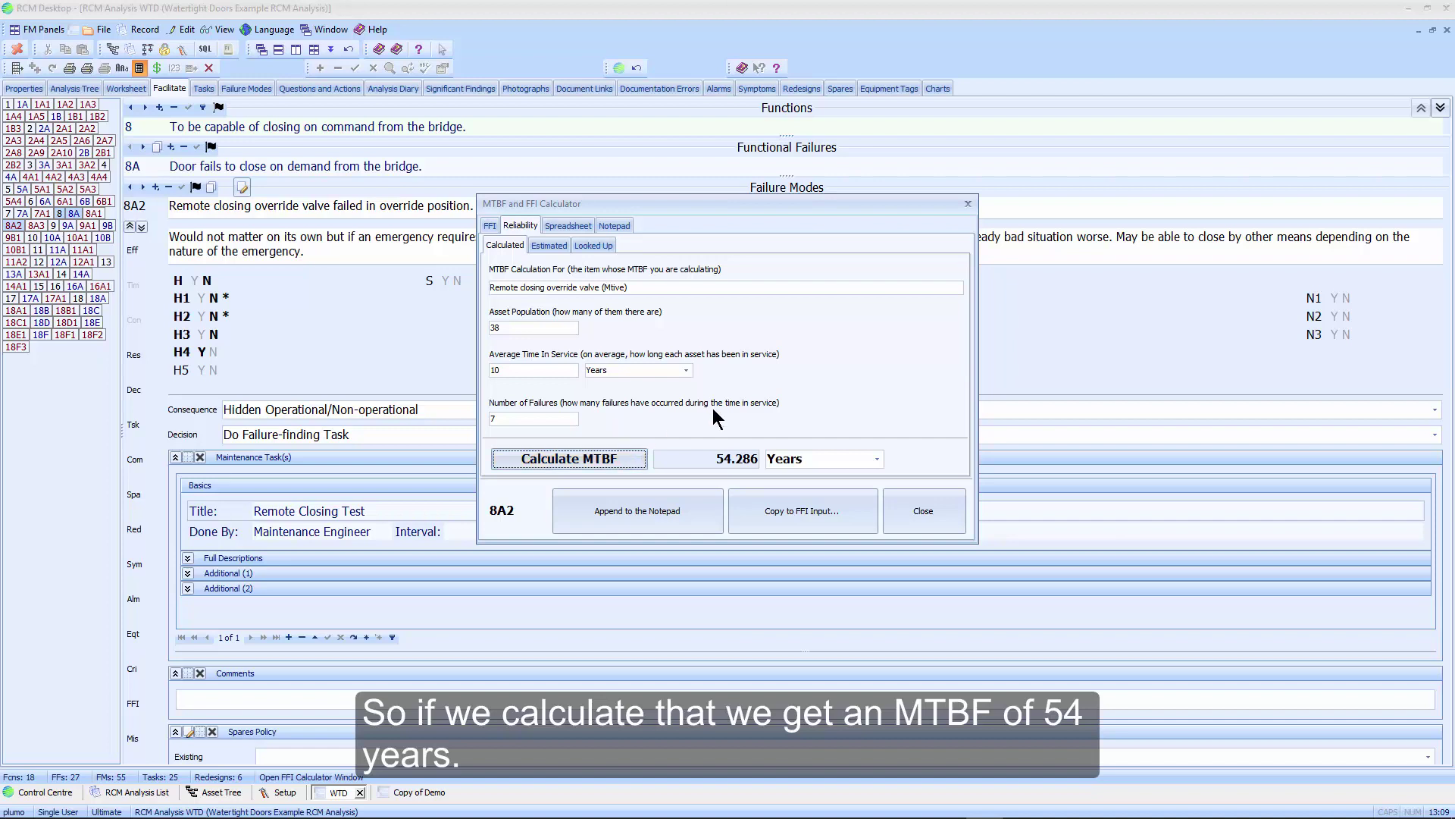
Copy the calculated MTBF to the Mtive input of the FFI calculation and check it there.
left_click(805, 522)
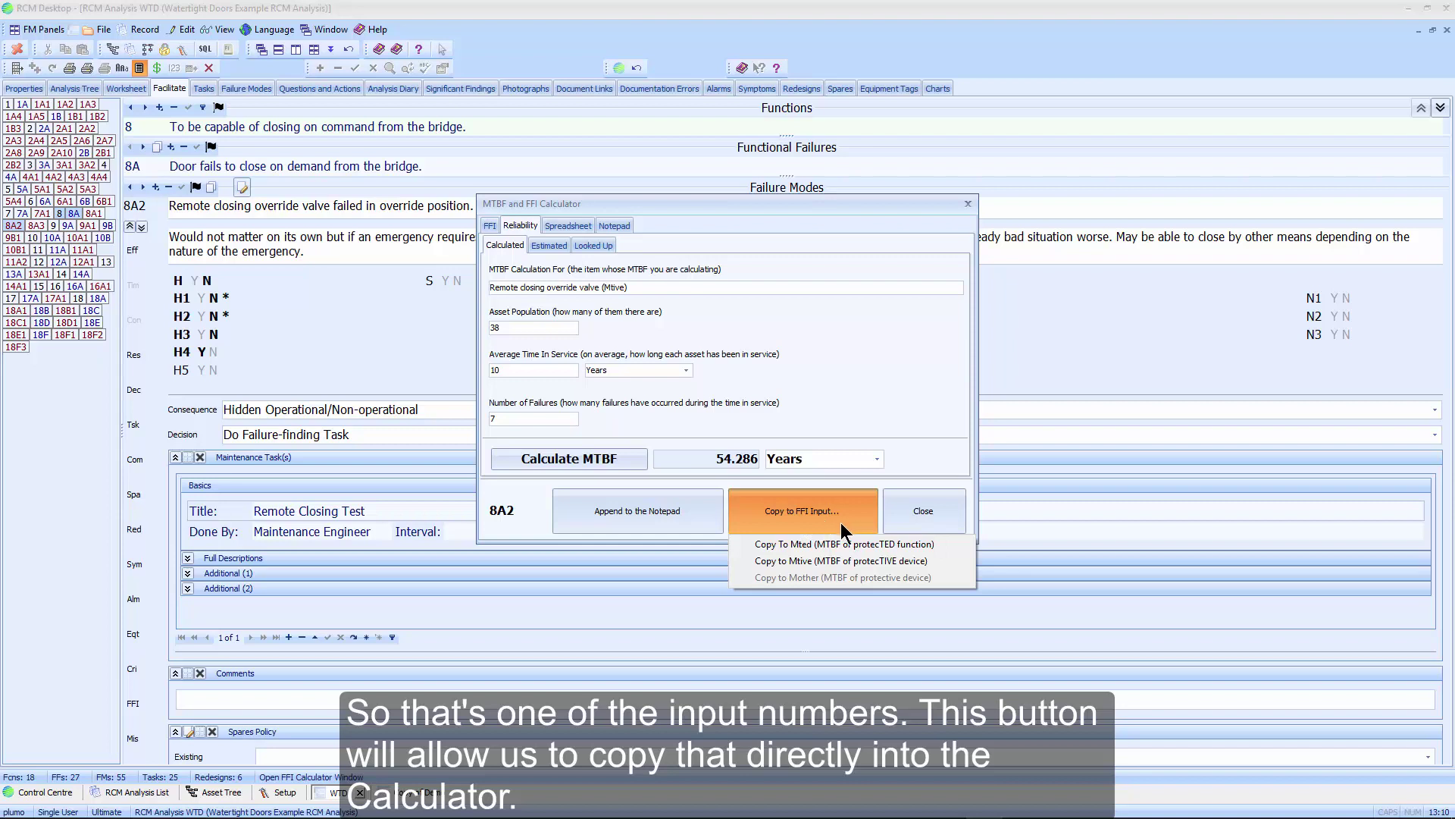
left_click(796, 561)
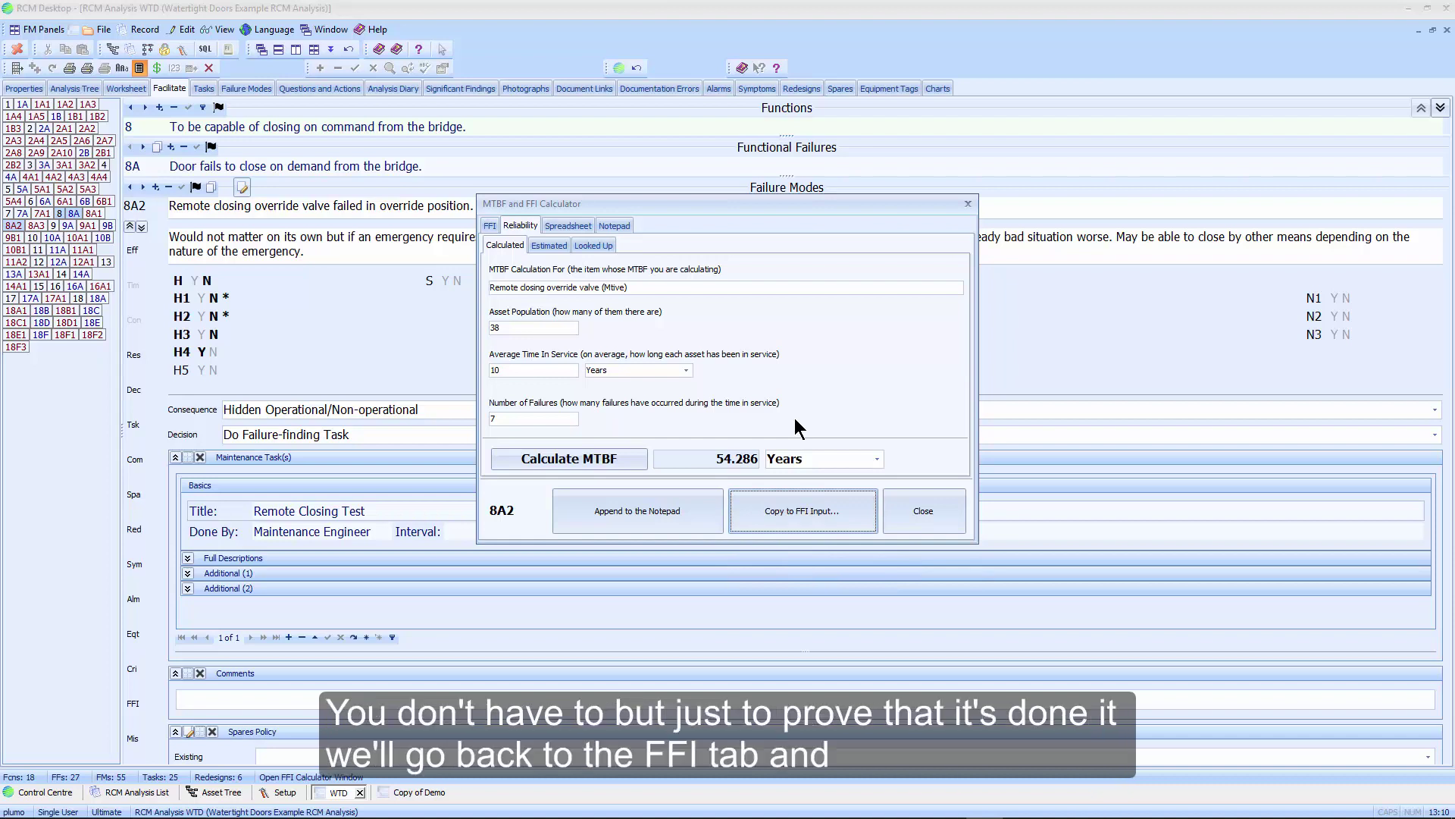
left_click(490, 227)
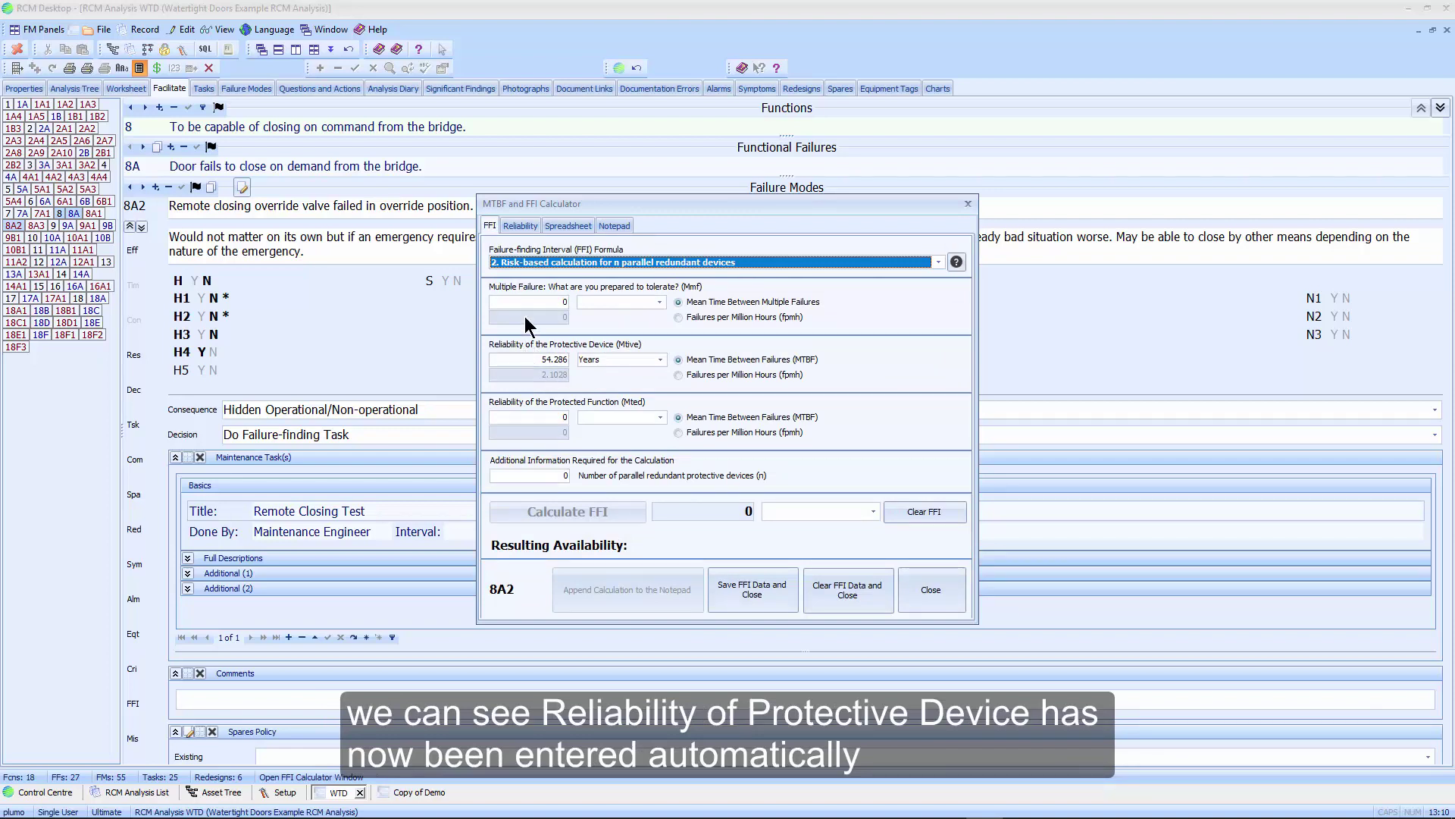
View the calculator's empty notepad and append the valve's MTBF calculation to it.
left_click(521, 227)
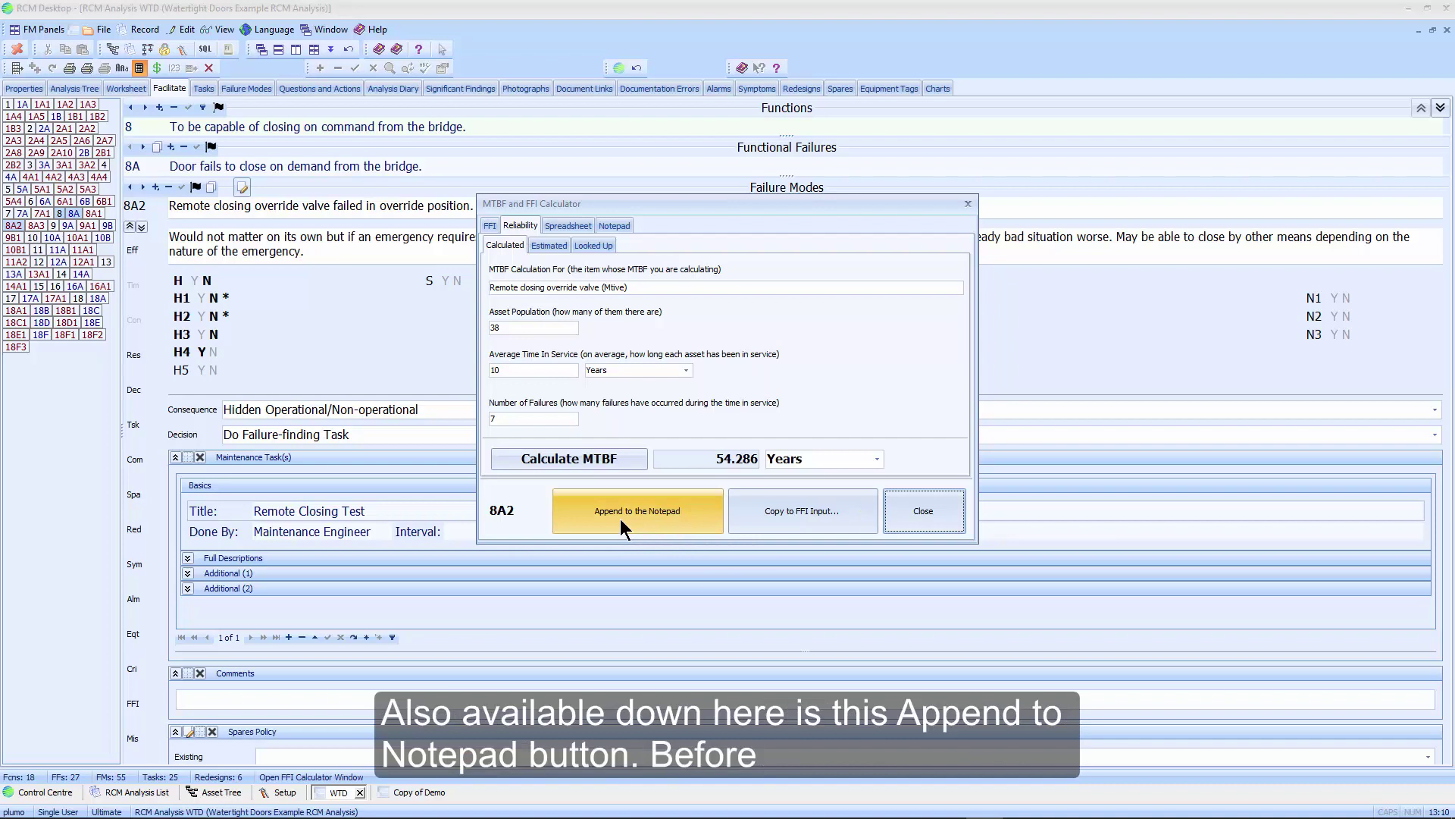
left_click(622, 224)
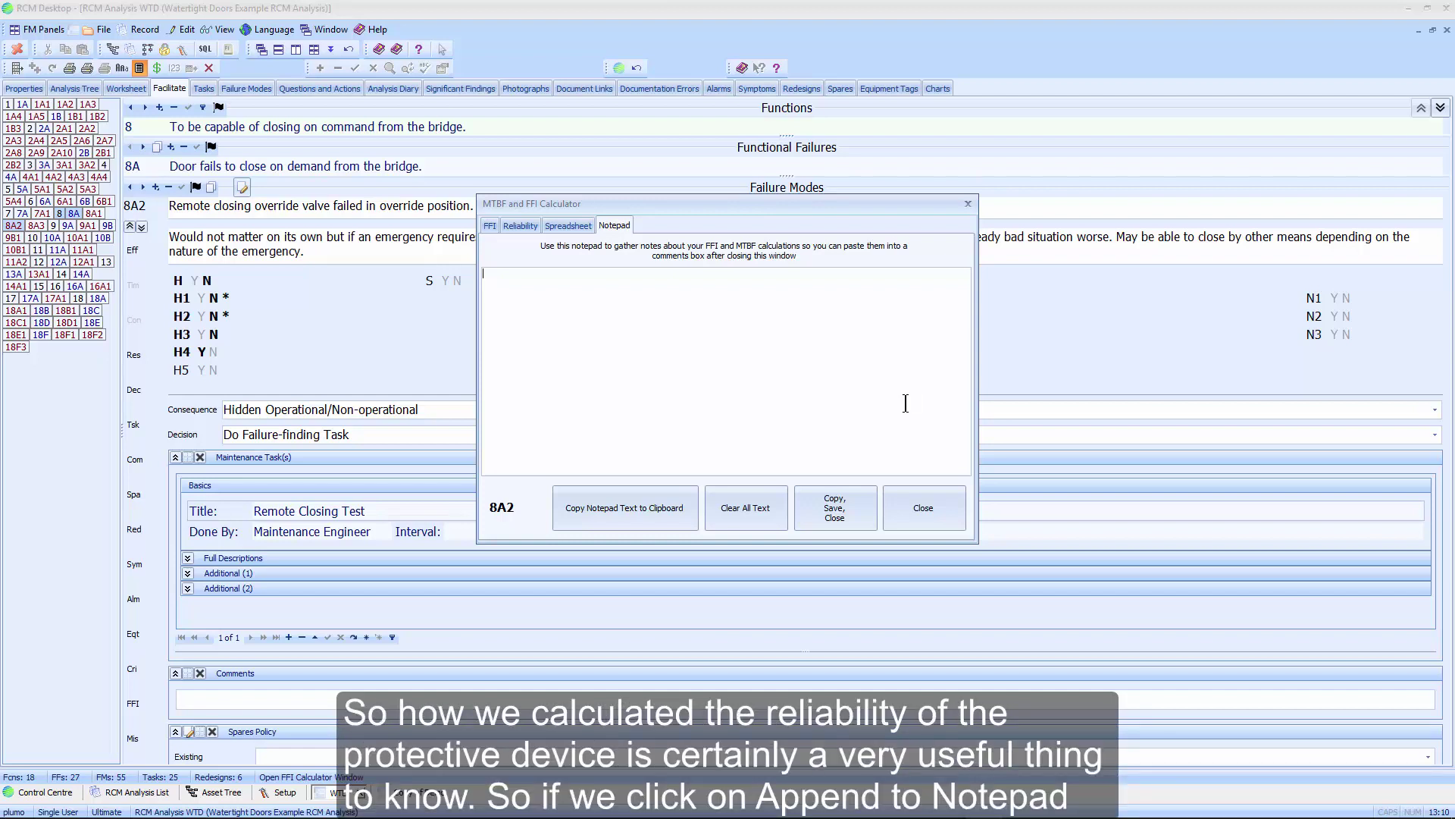
left_click(520, 226)
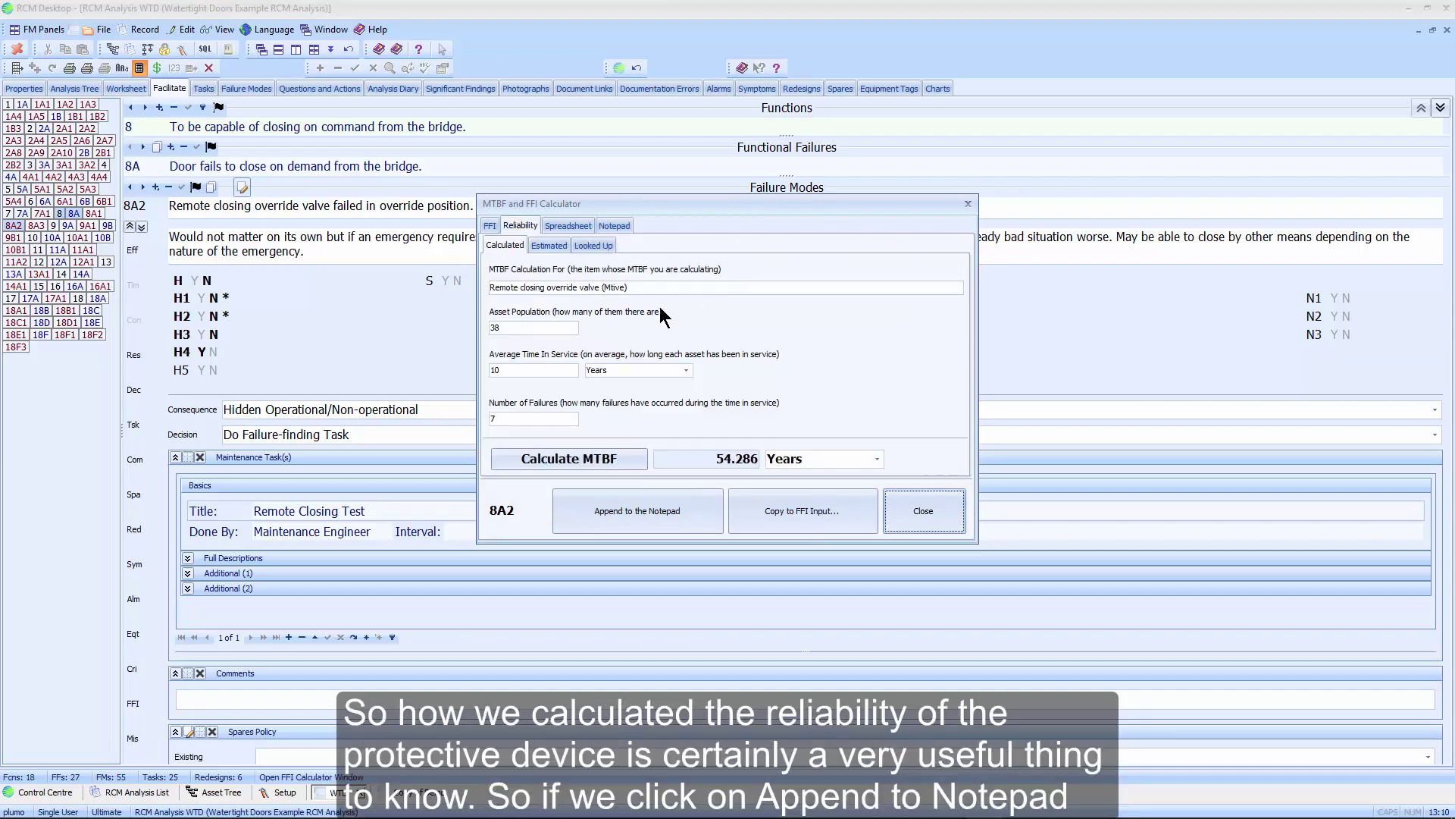
left_click(591, 518)
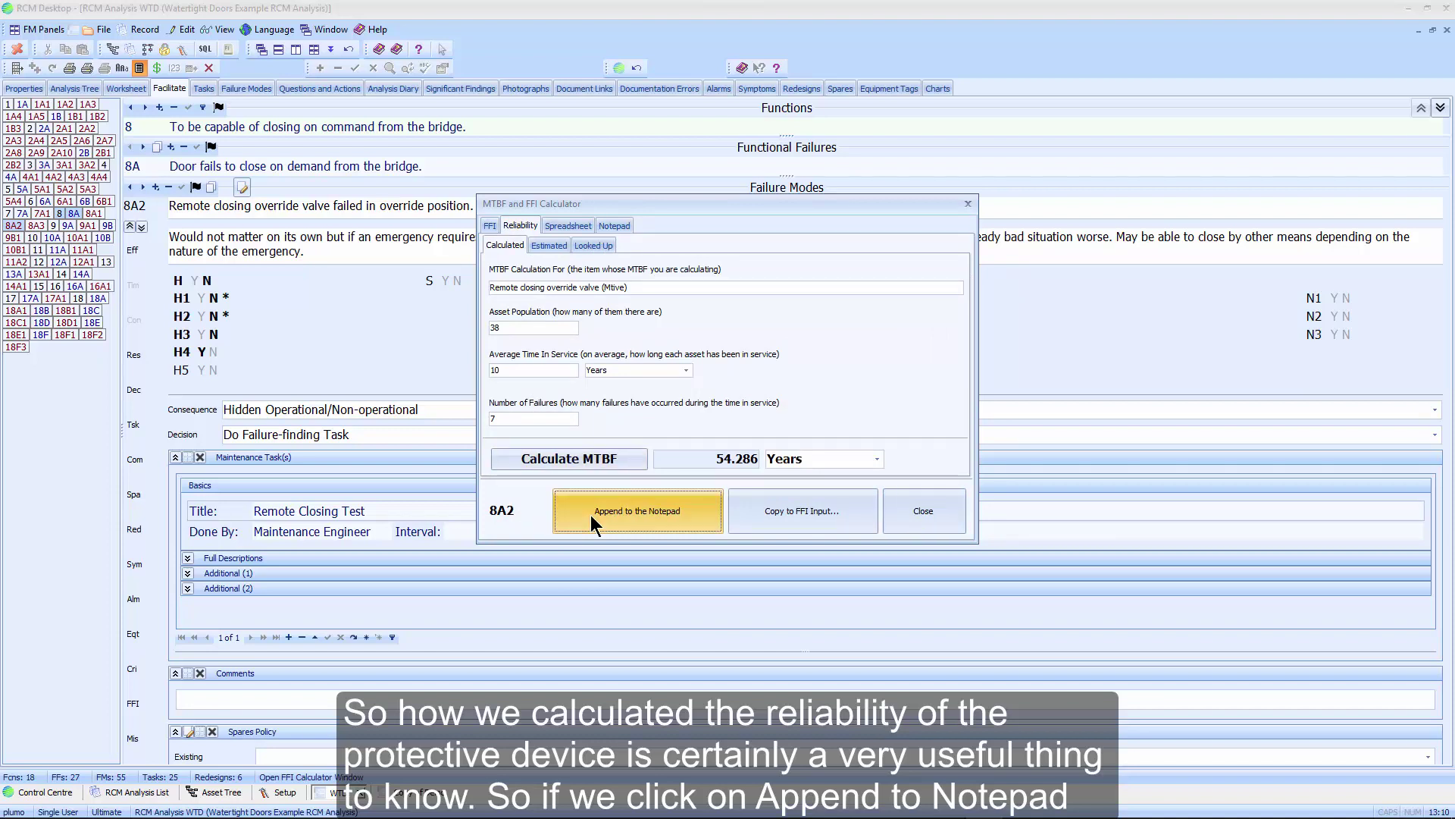
Add the notes "Mted (demand rate) = 1400 years (from vessel safety case)" and "Mmf assumed to be 500,000 years." below the appended calculation.
left_click(614, 225)
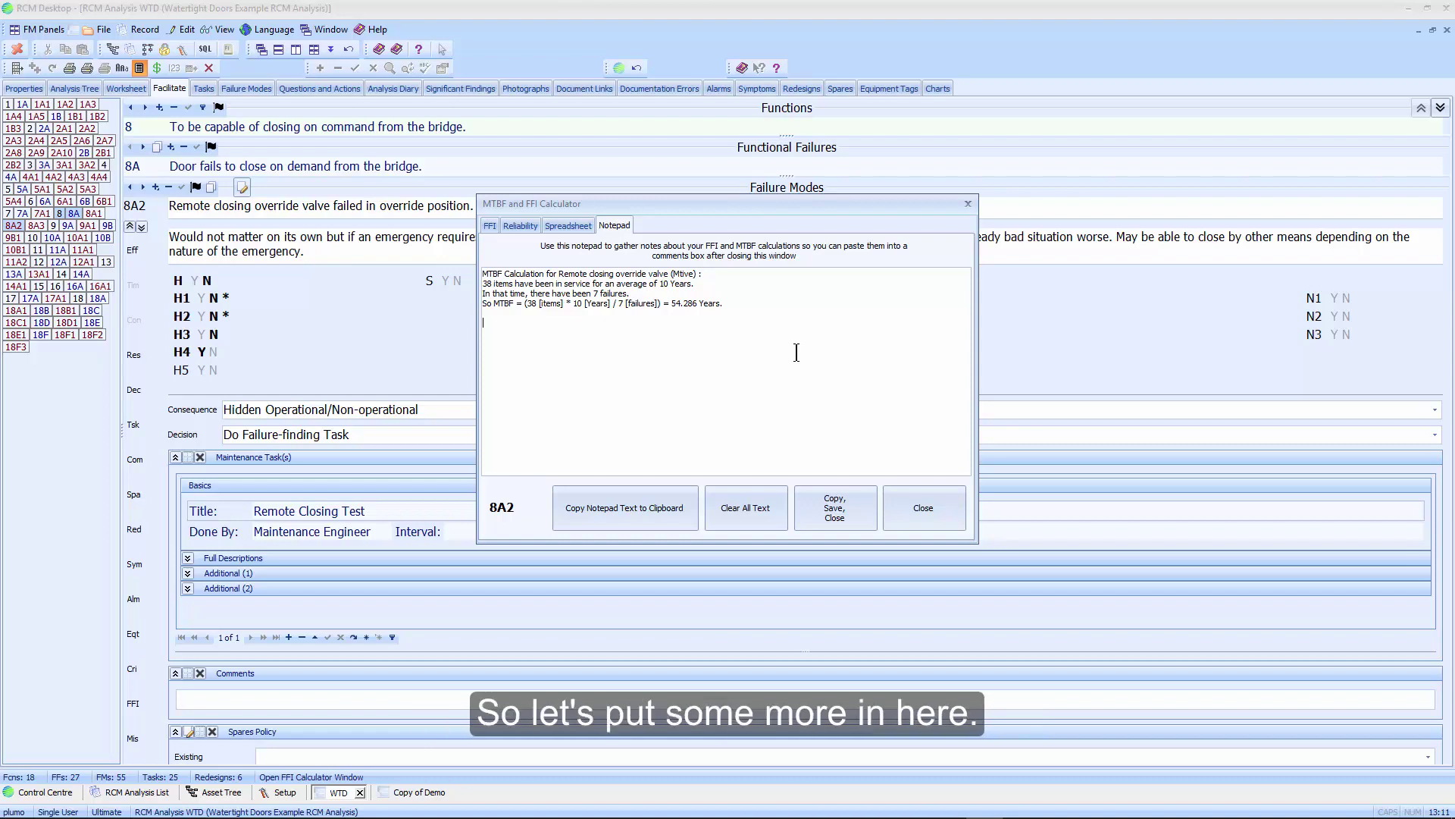
type("mdr")
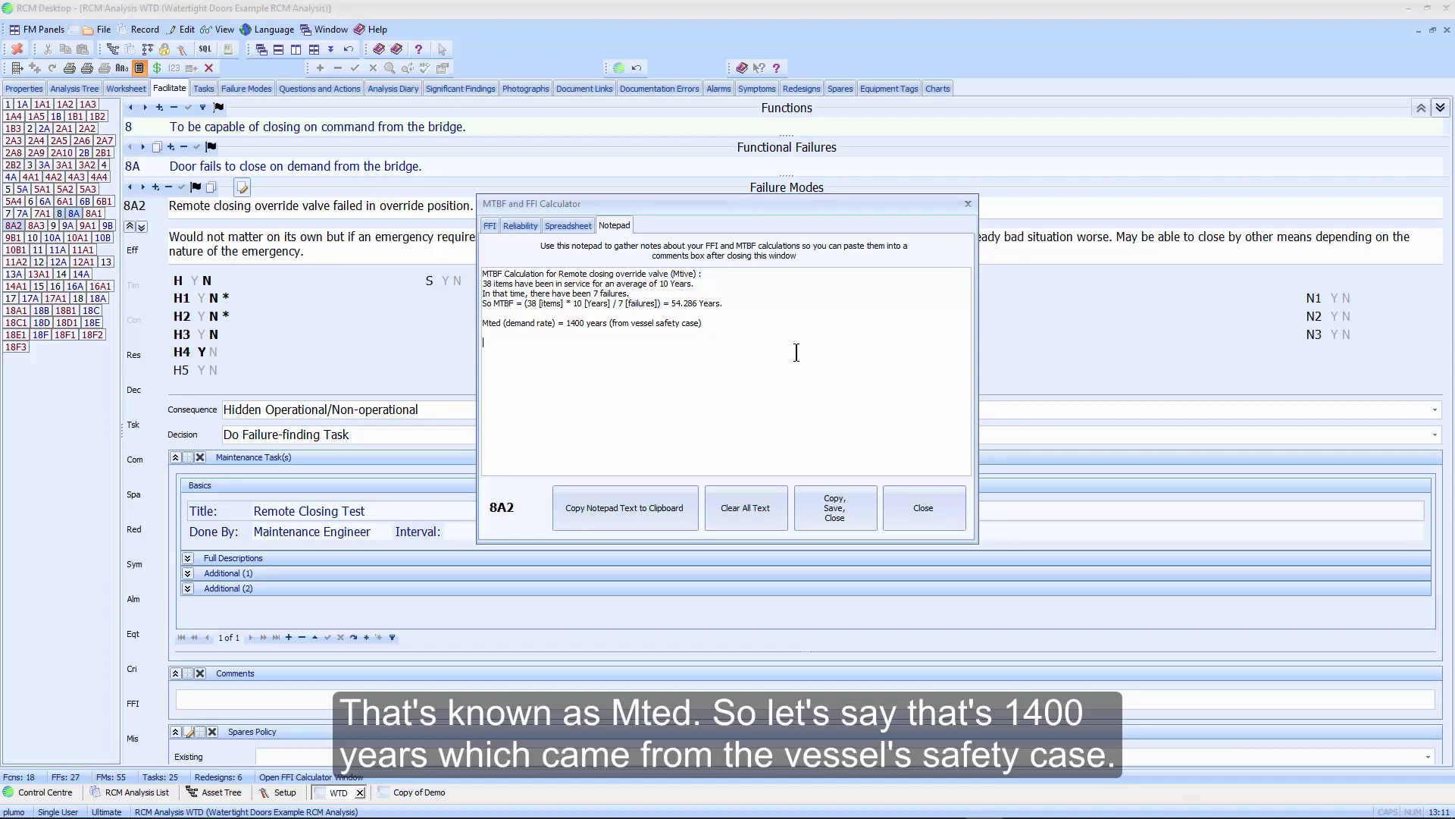
type("mas")
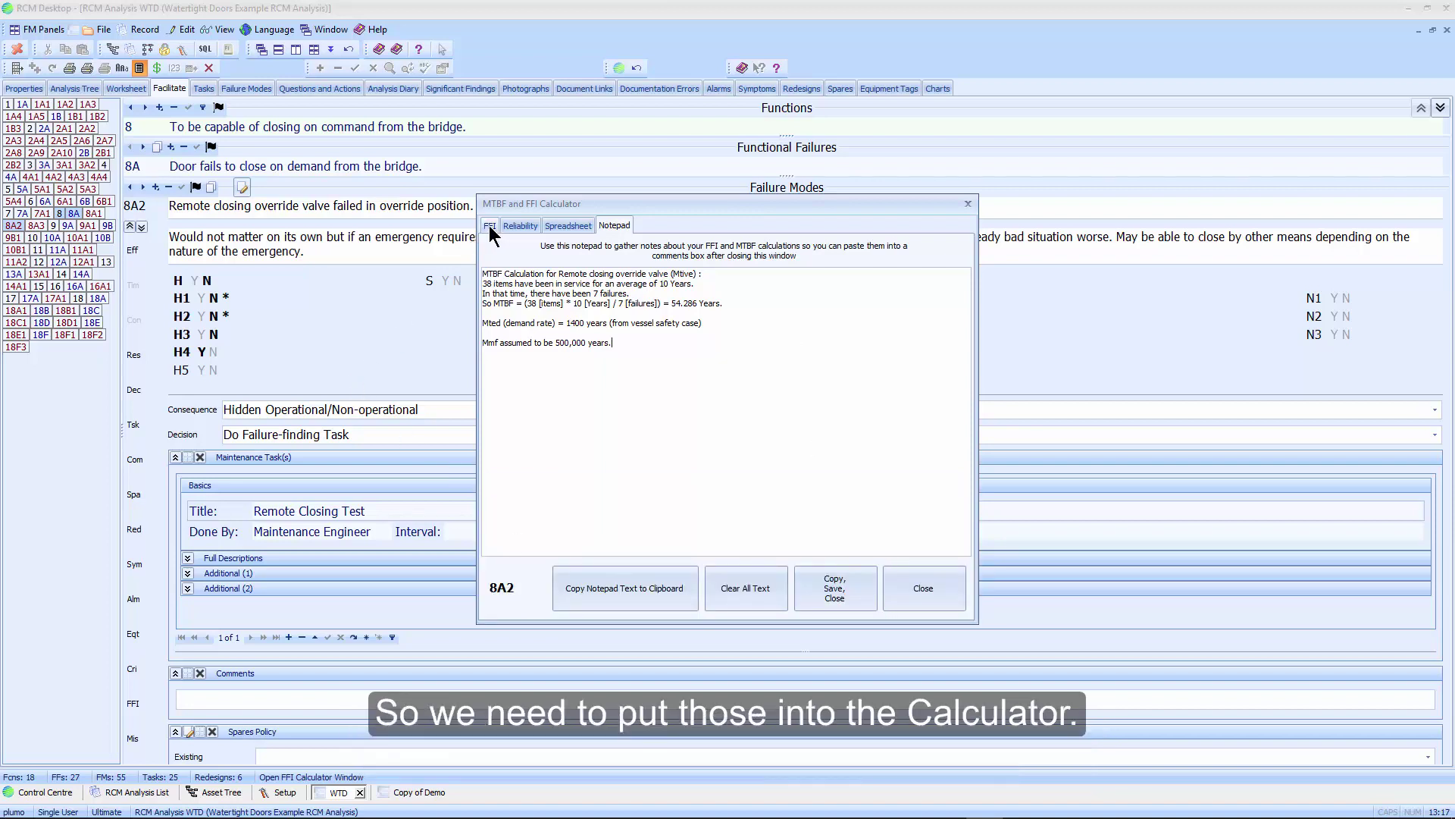
Set the tolerable multiple failure rate (Mmf) to 500000 years and the protected function's reliability (Mted) to 1400 years in the FFI calculation.
left_click(490, 226)
left_click(531, 301)
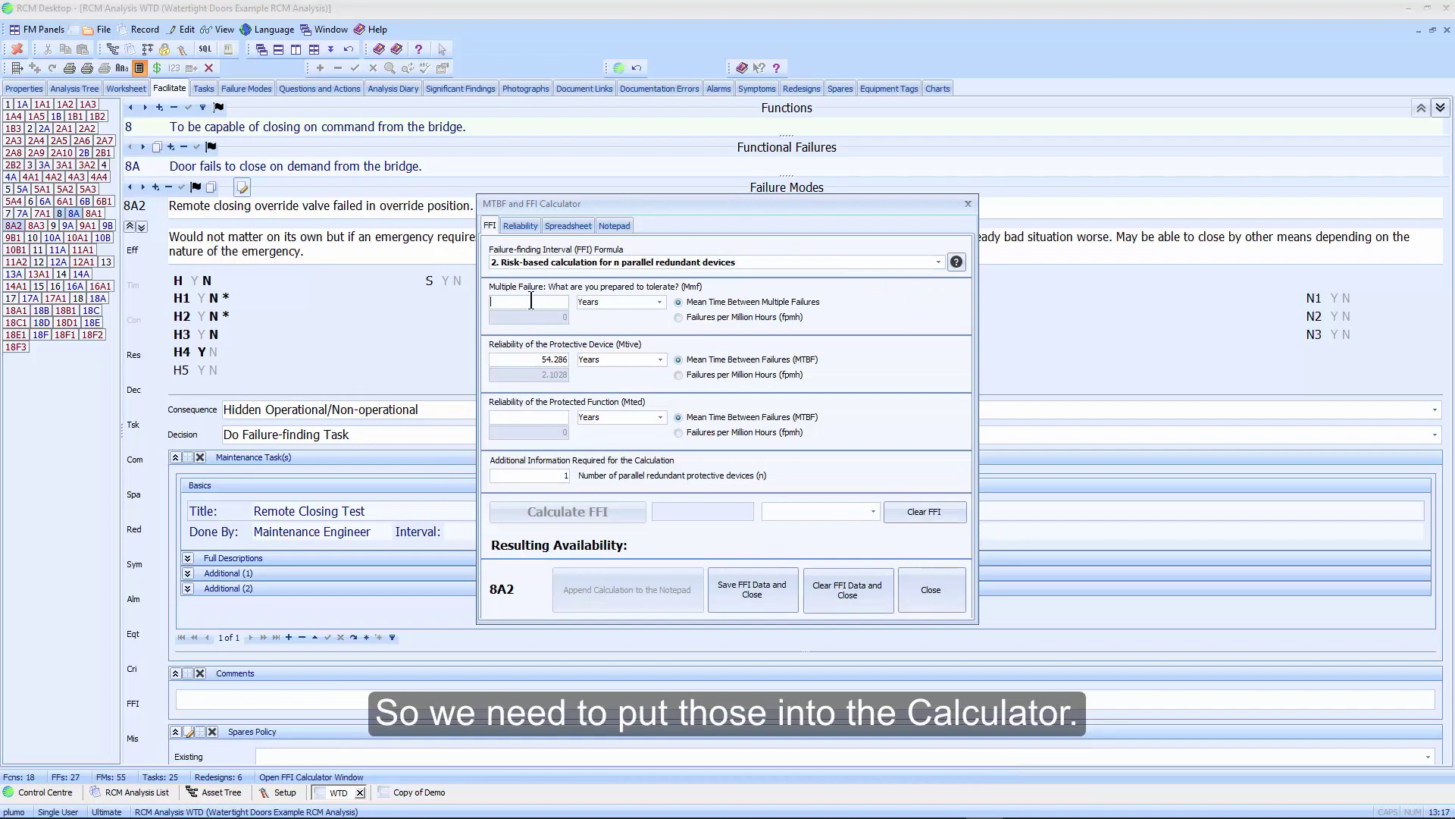
type("500000")
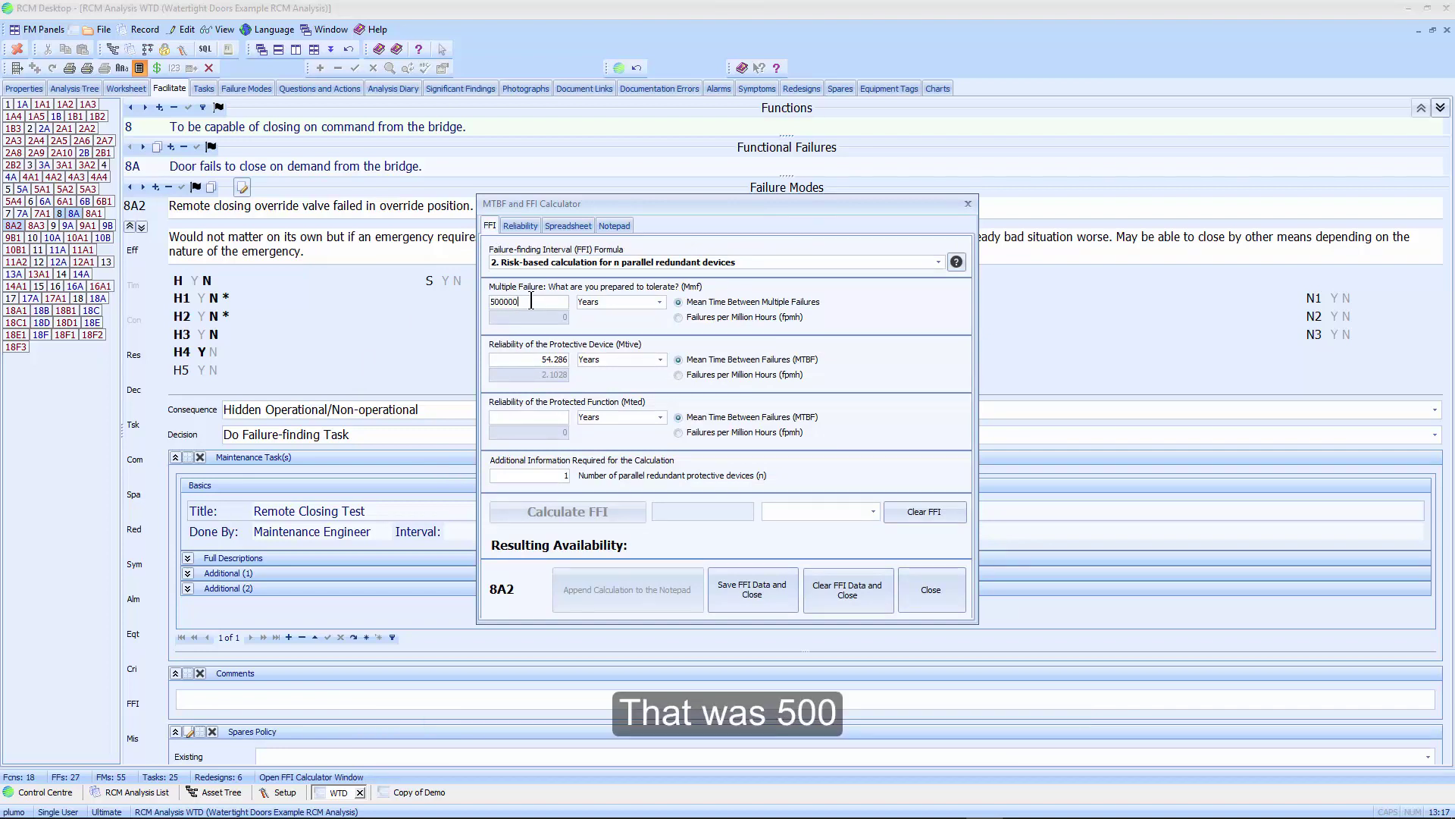
left_click(508, 416)
type("1")
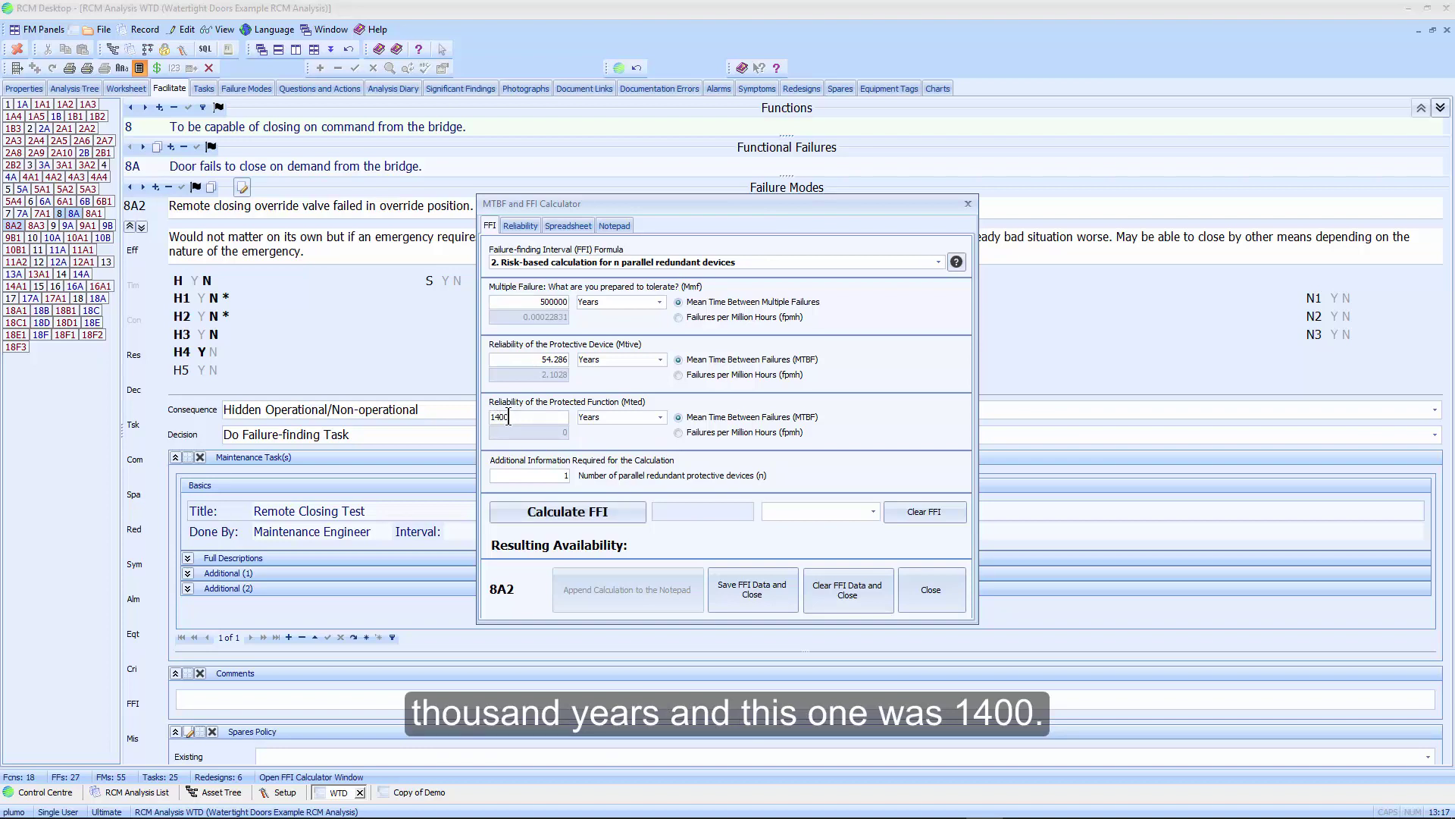
type("400")
key("Tab")
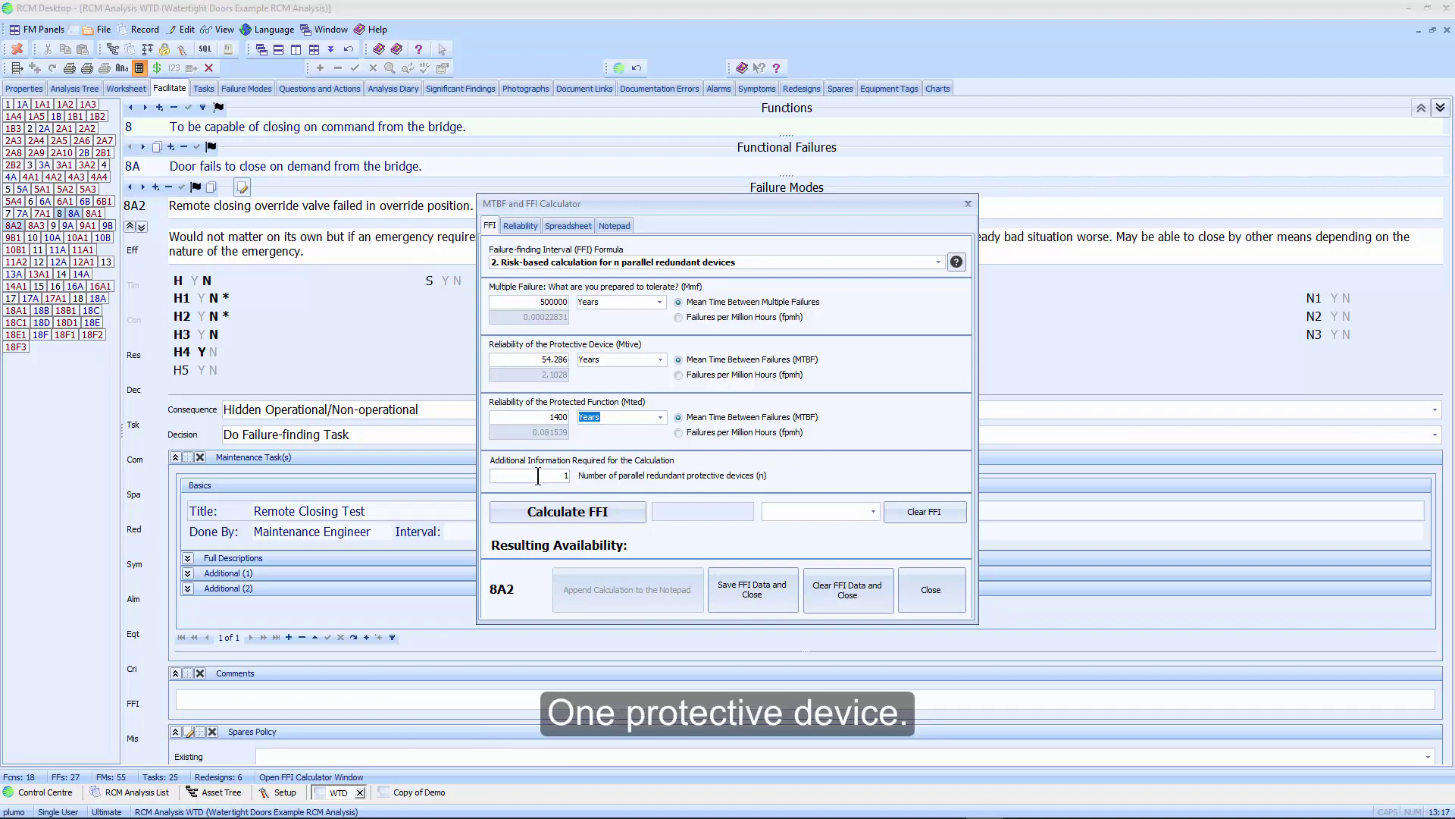
Calculate the failure-finding interval for 8A2 and express the result in months.
left_click(550, 514)
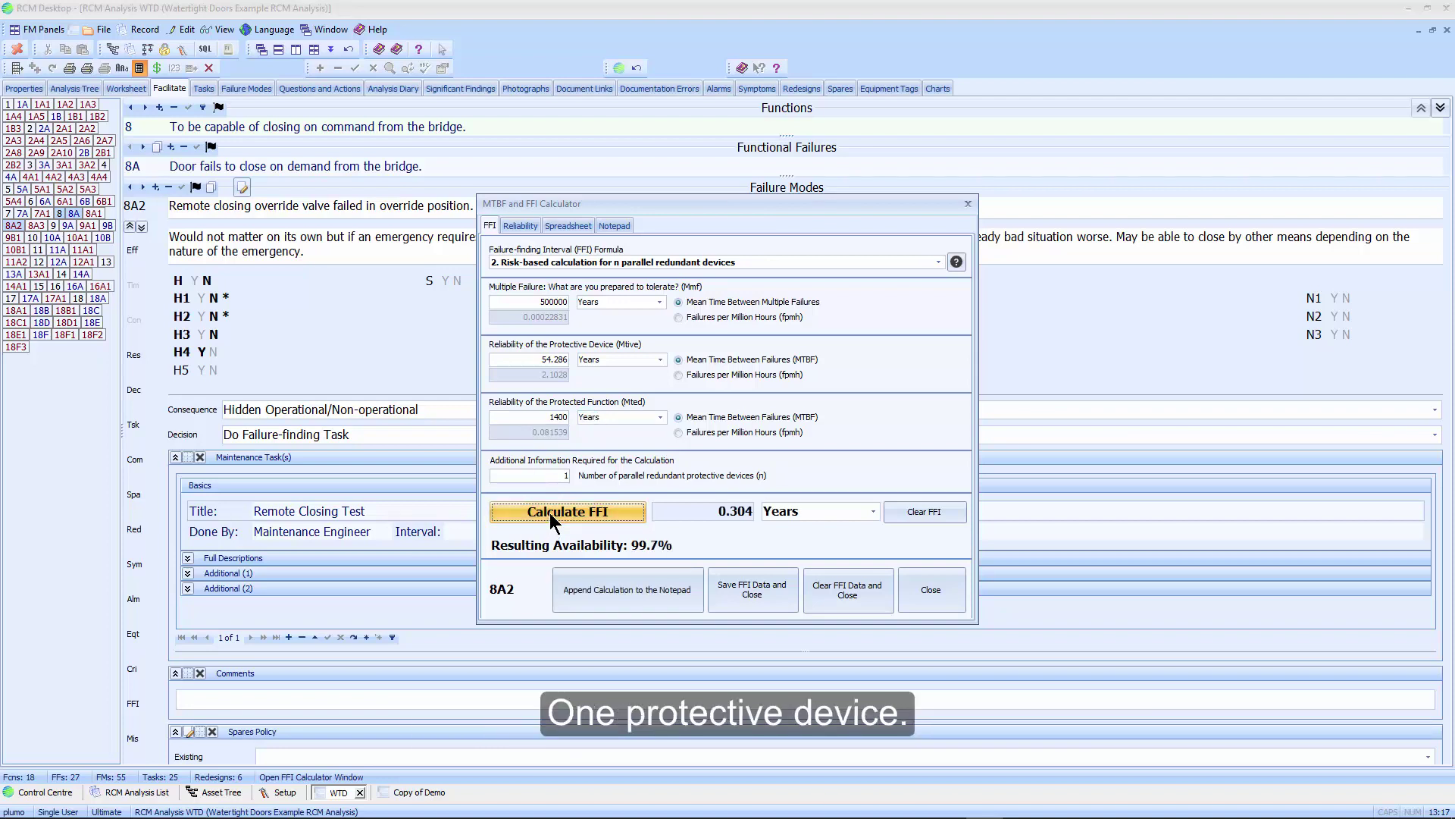
left_click(874, 514)
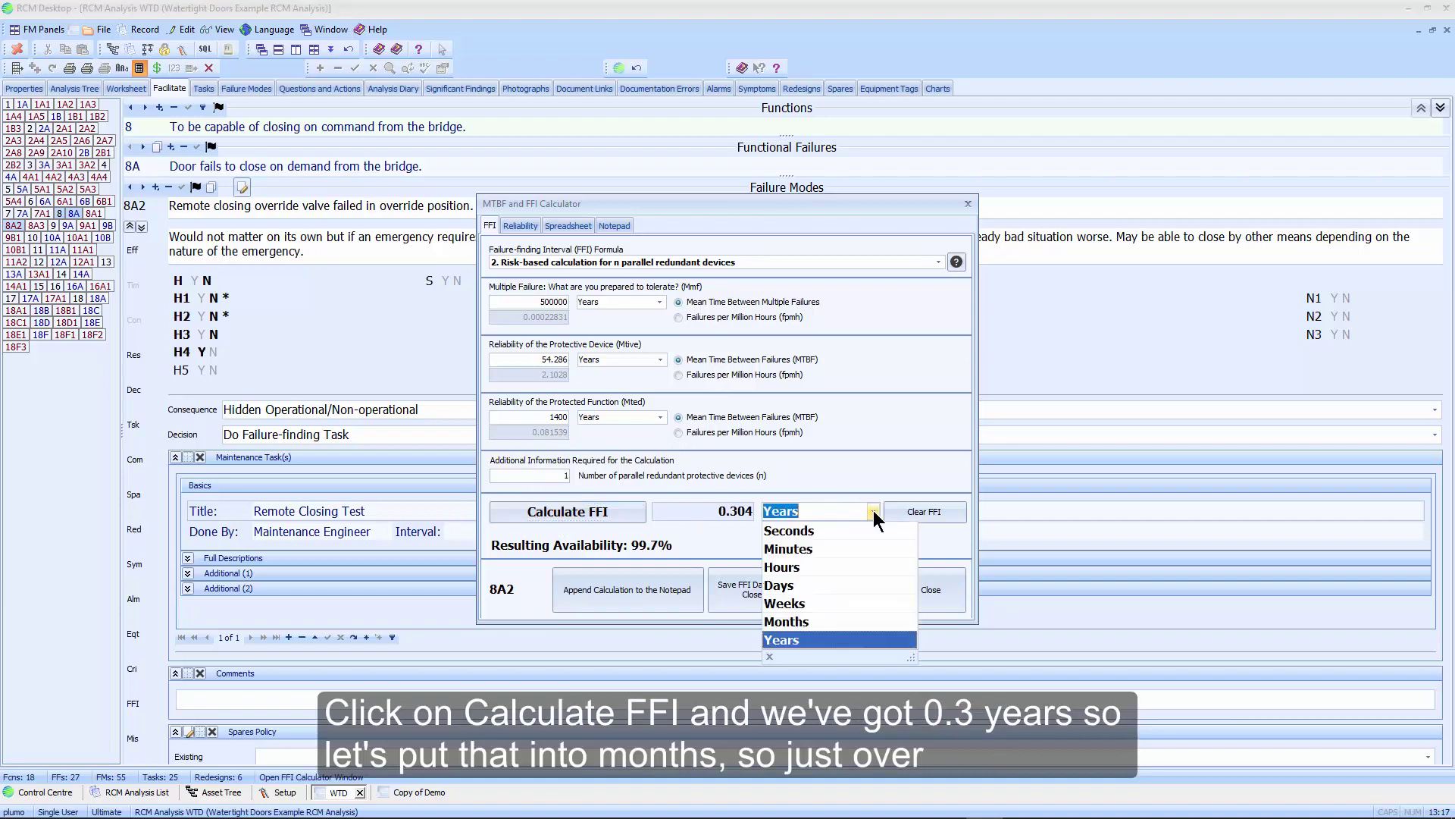
left_click(832, 622)
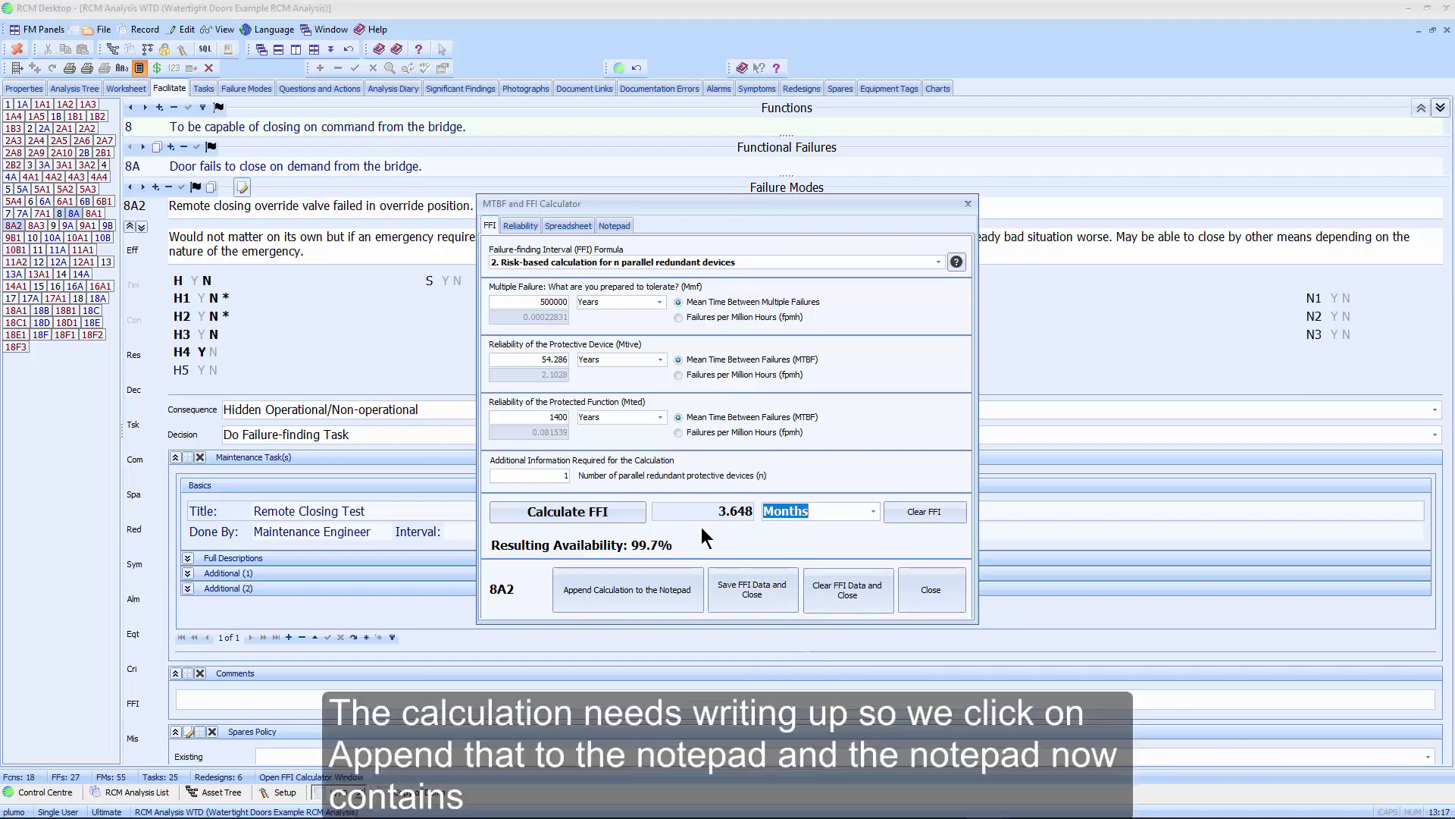
Append the FFI calculation to the notepad, add "which is rounded down to 3 months." to its interval line and save everything into H4's supporting comments.
left_click(630, 590)
left_click(613, 226)
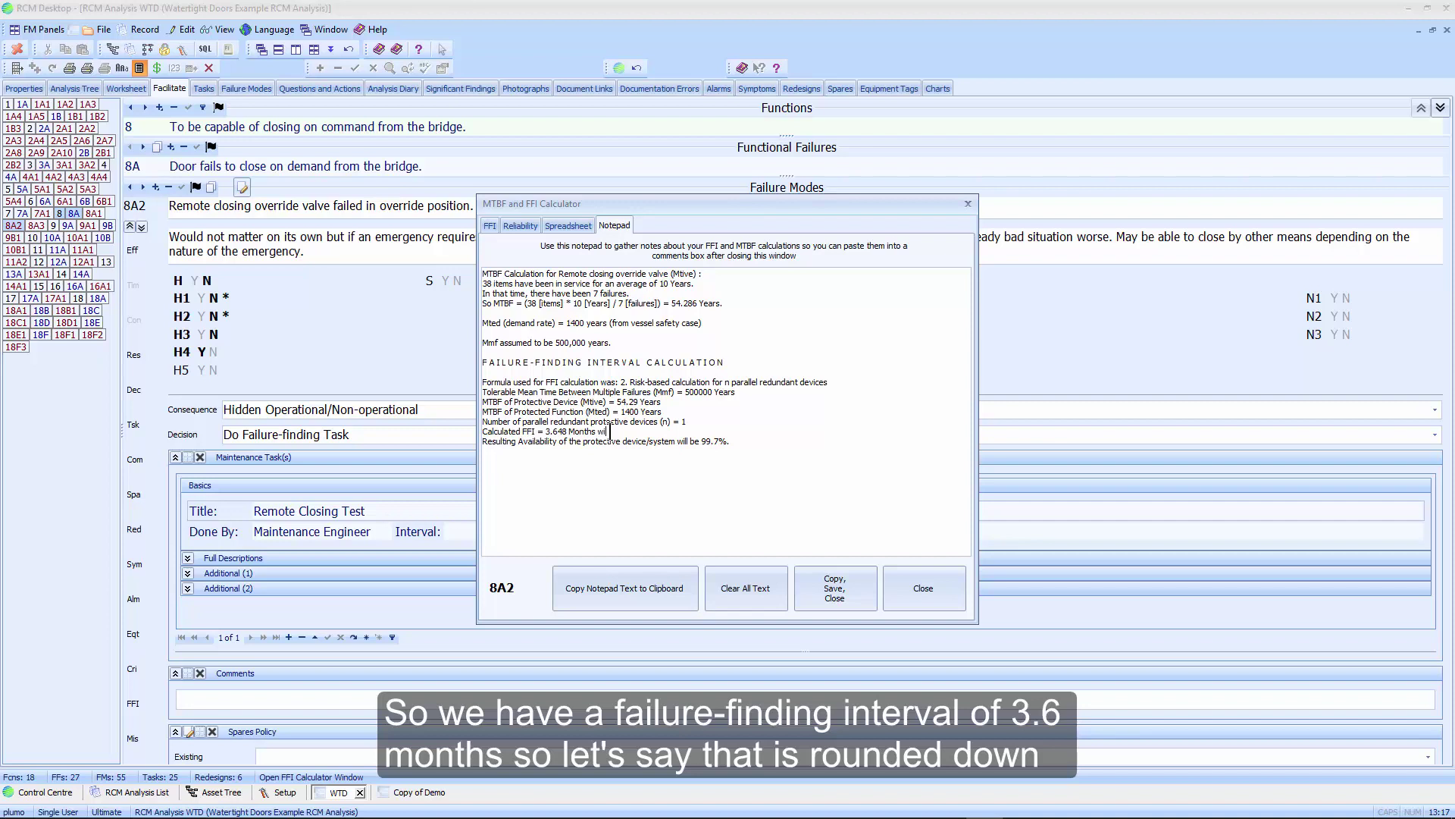
type("ch is rounded down to 3 months.")
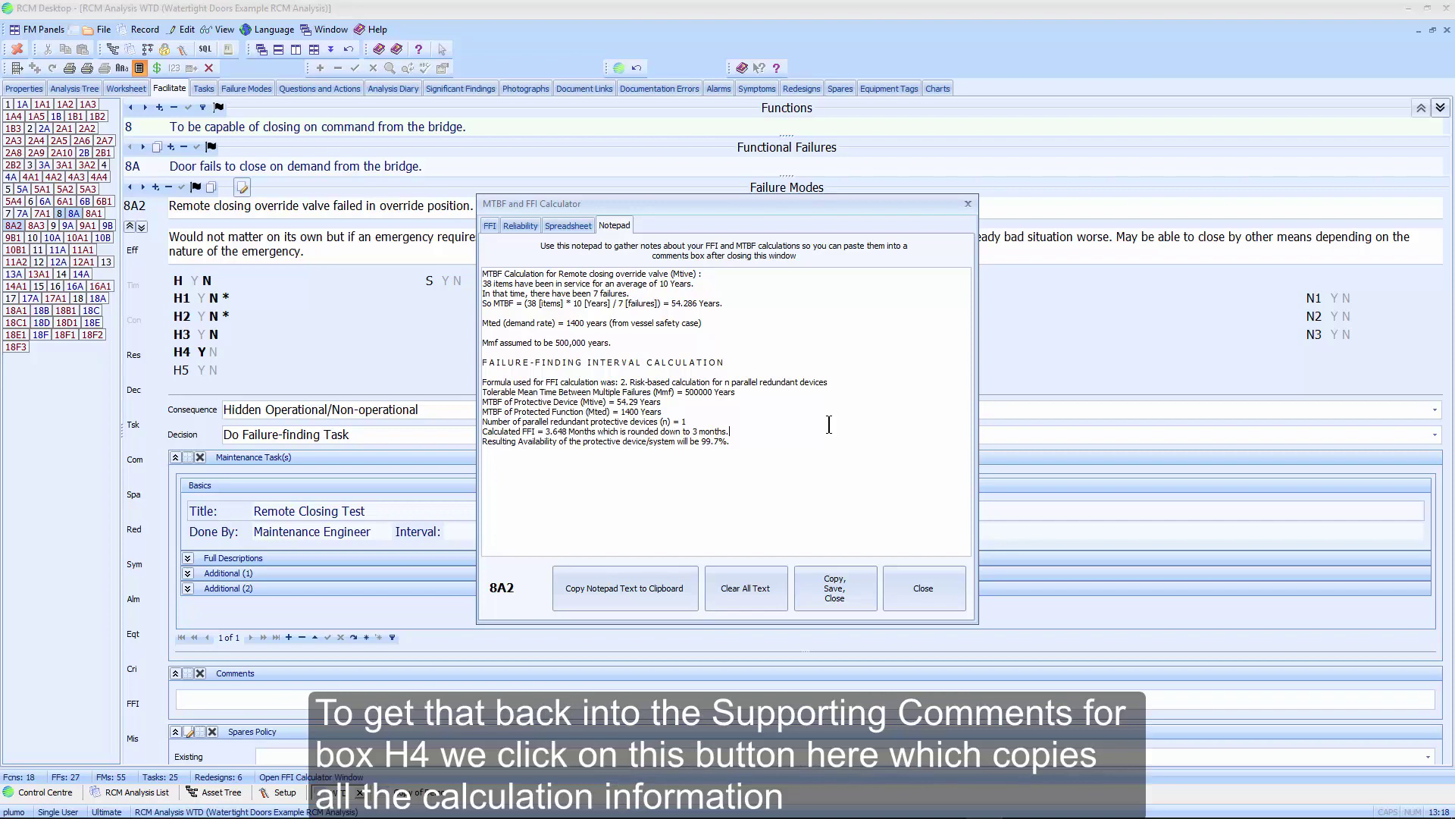
left_click(815, 602)
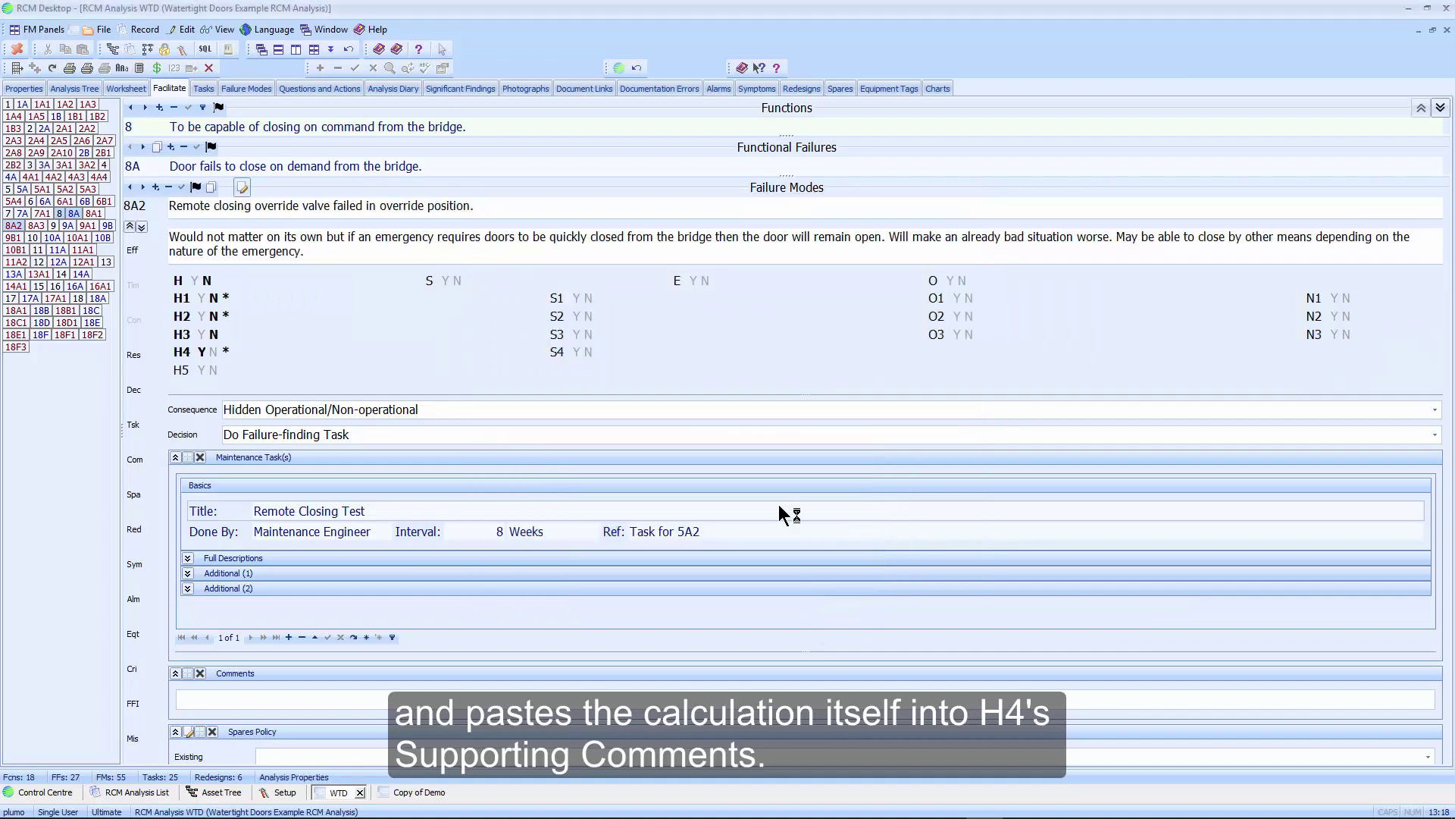
mouse_move(226, 352)
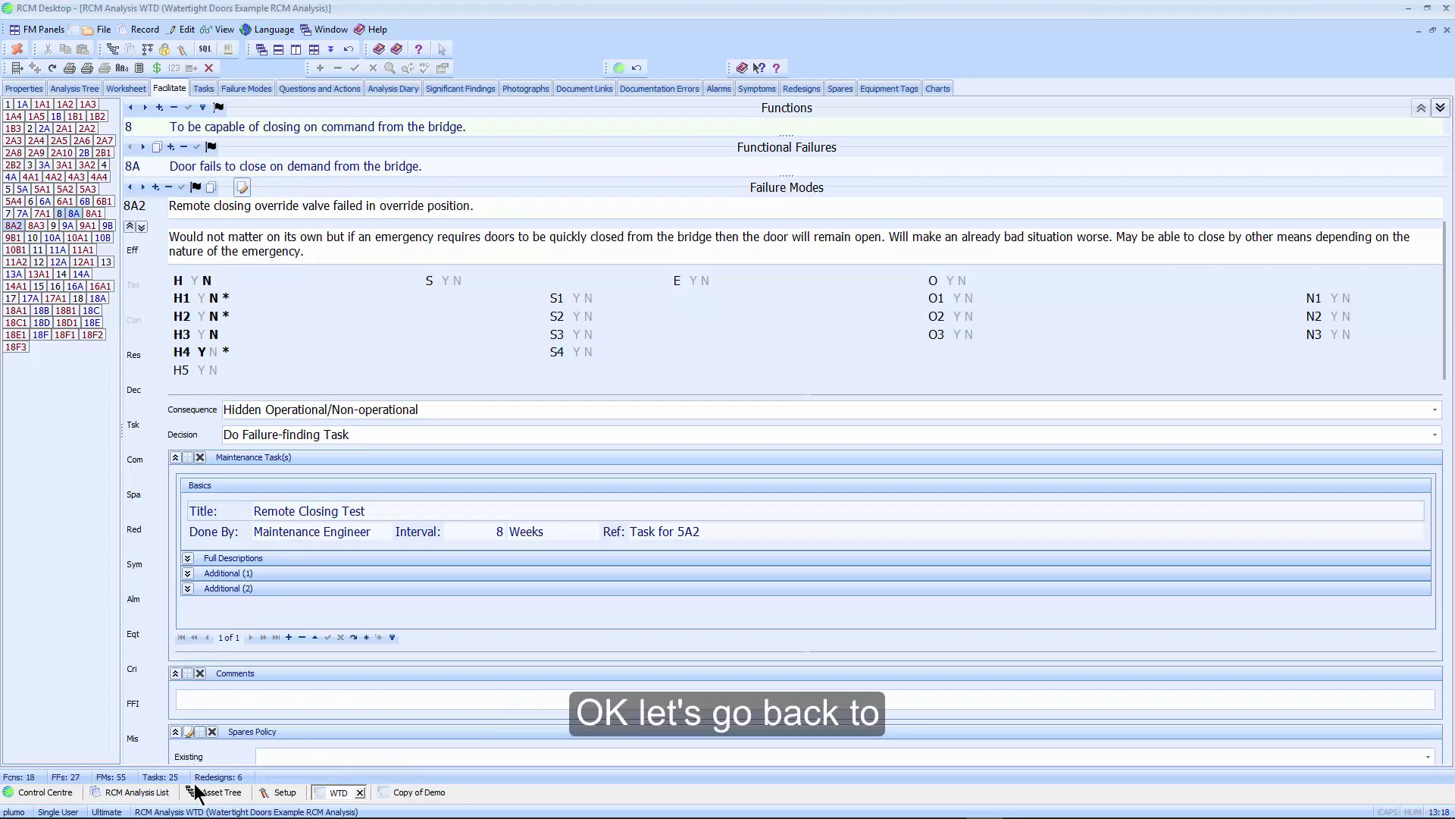
Open the Demo analysis from the RCM analysis list and move function 5 to the position of function 1.
left_click(142, 792)
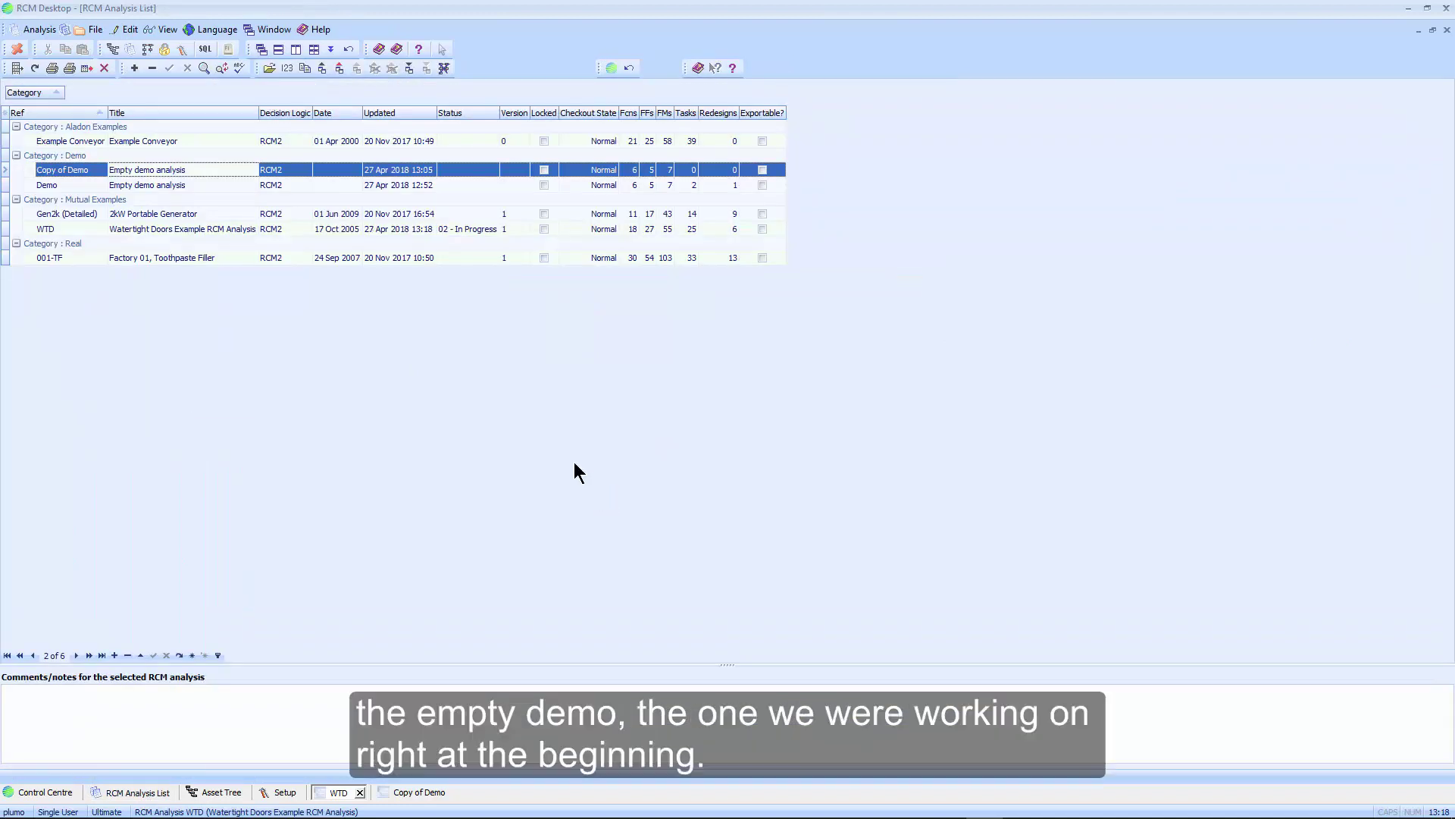
left_click(159, 183)
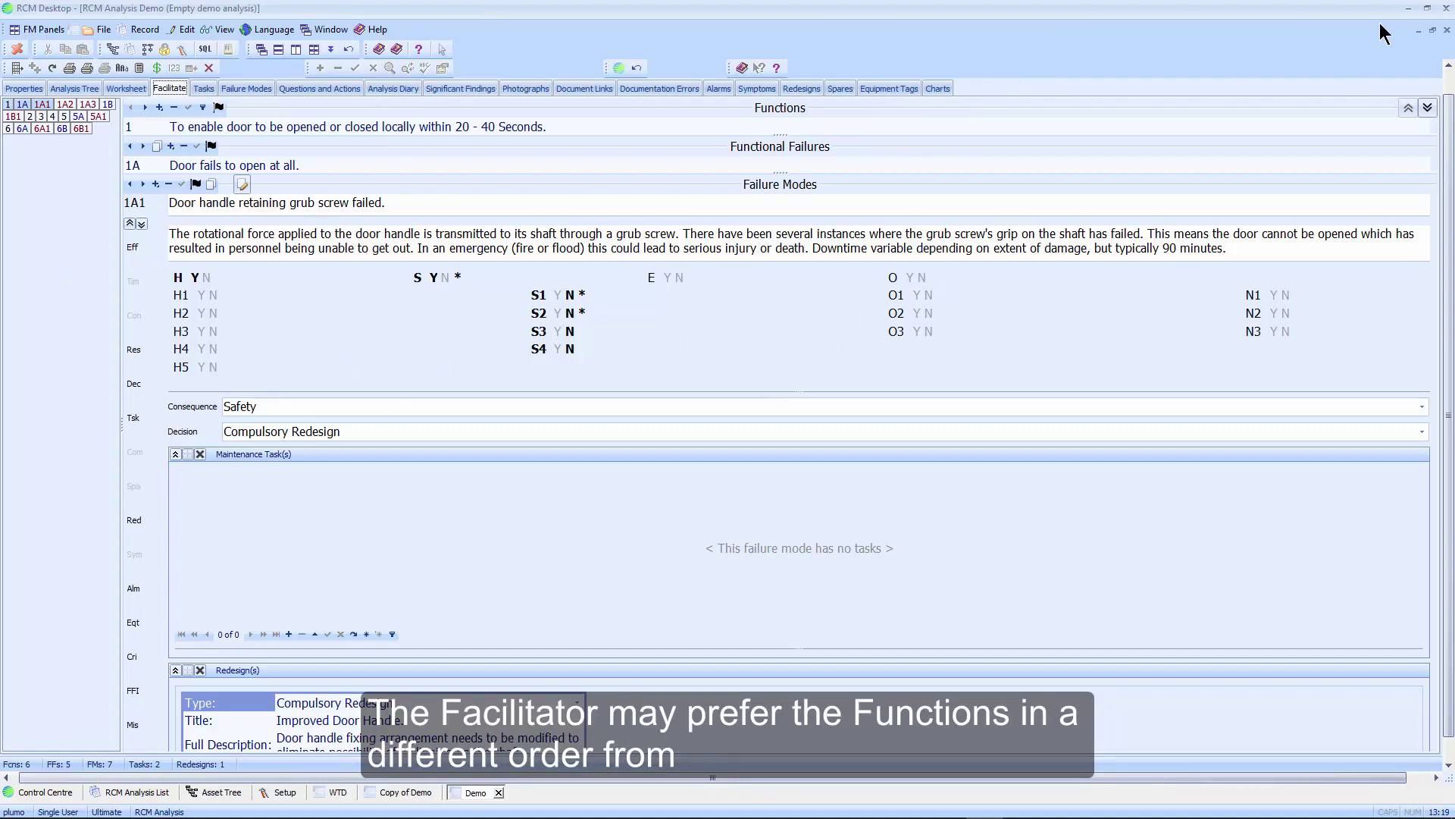
left_click(1428, 109)
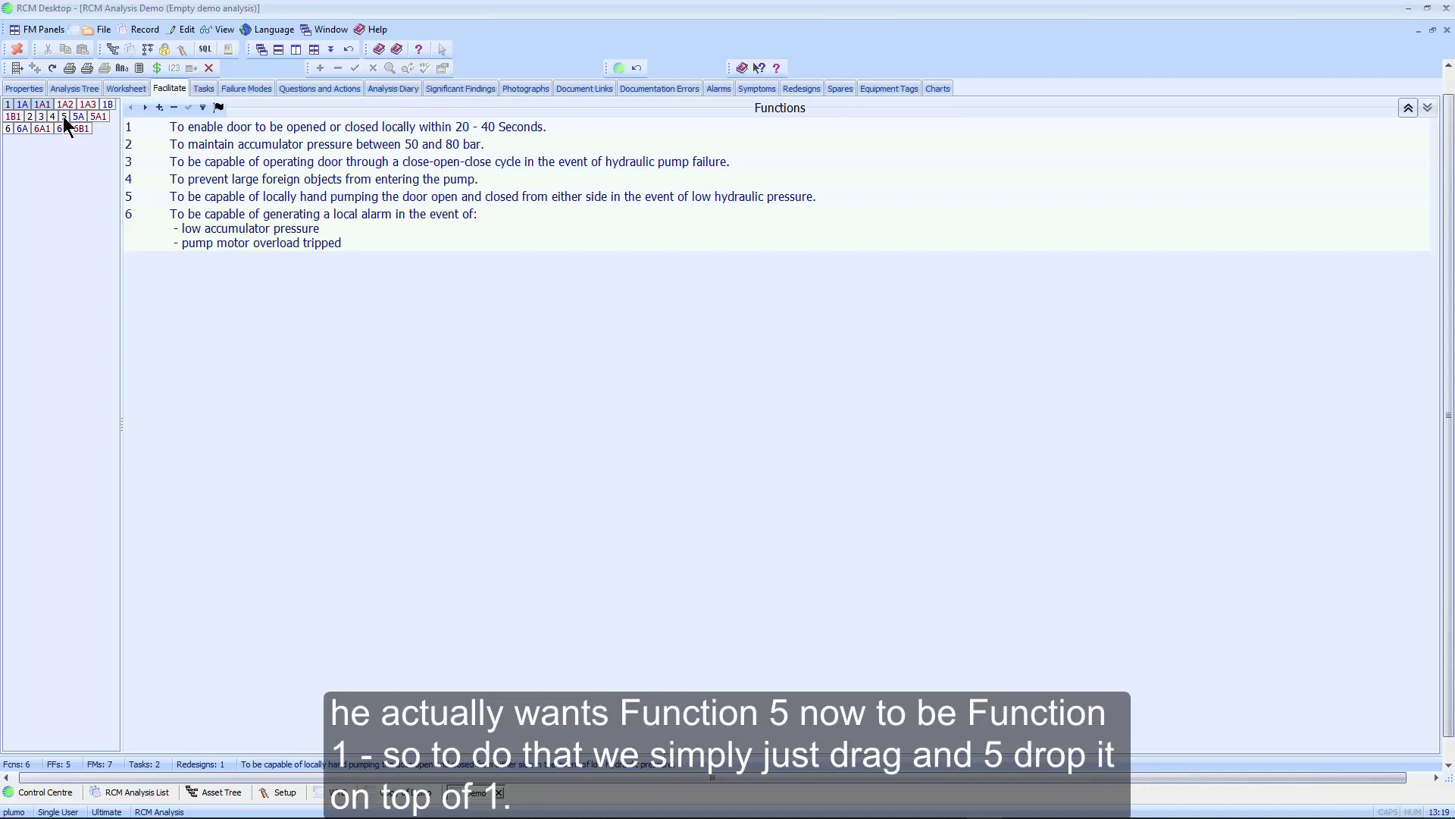
left_click_drag(63, 118, 7, 106)
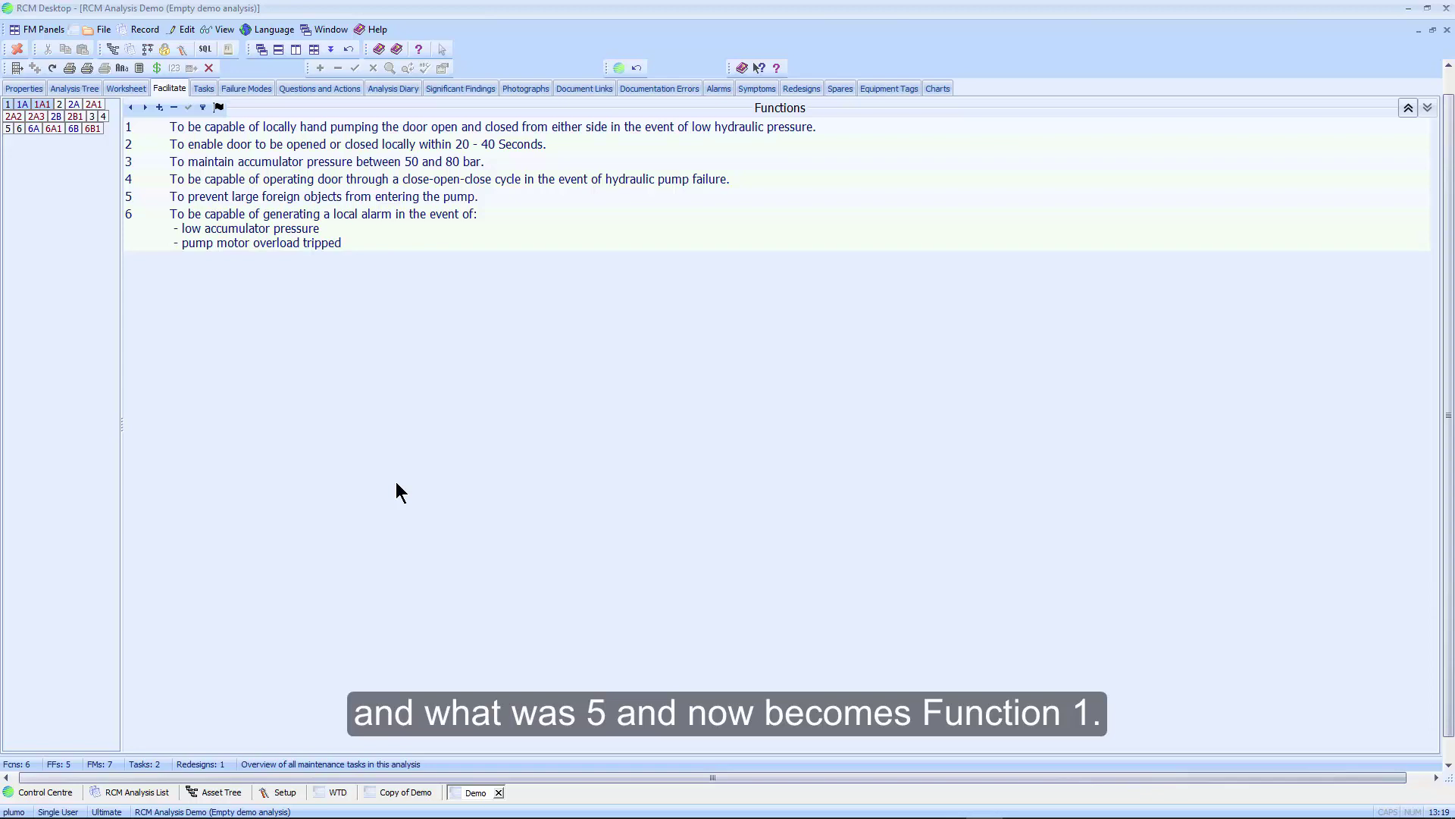
Move functional failure 6A, about the low accumulator pressure alarm, under function 4.
left_click(1427, 108)
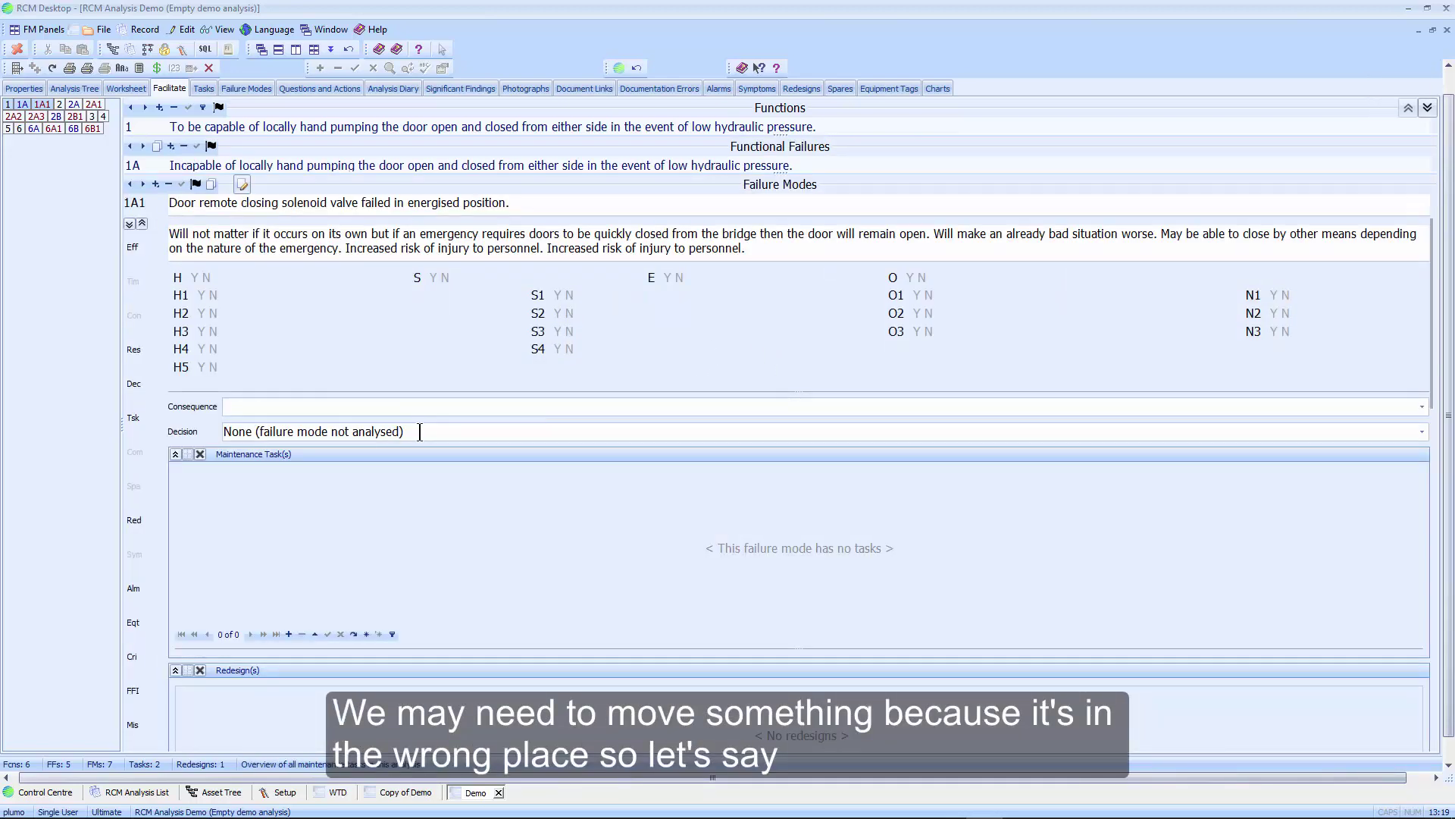
left_click(33, 129)
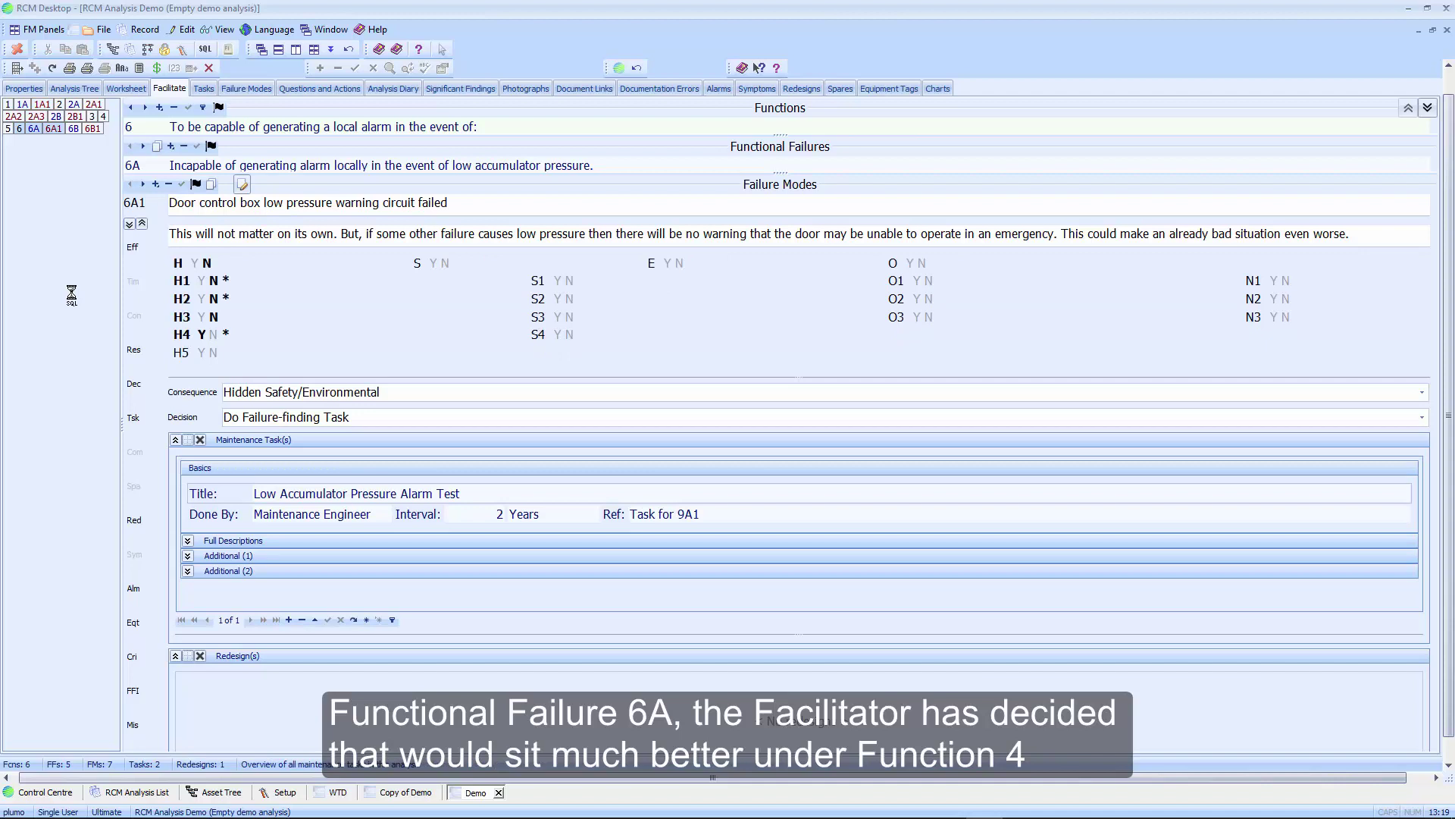
left_click(33, 127)
left_click_drag(34, 145, 106, 121)
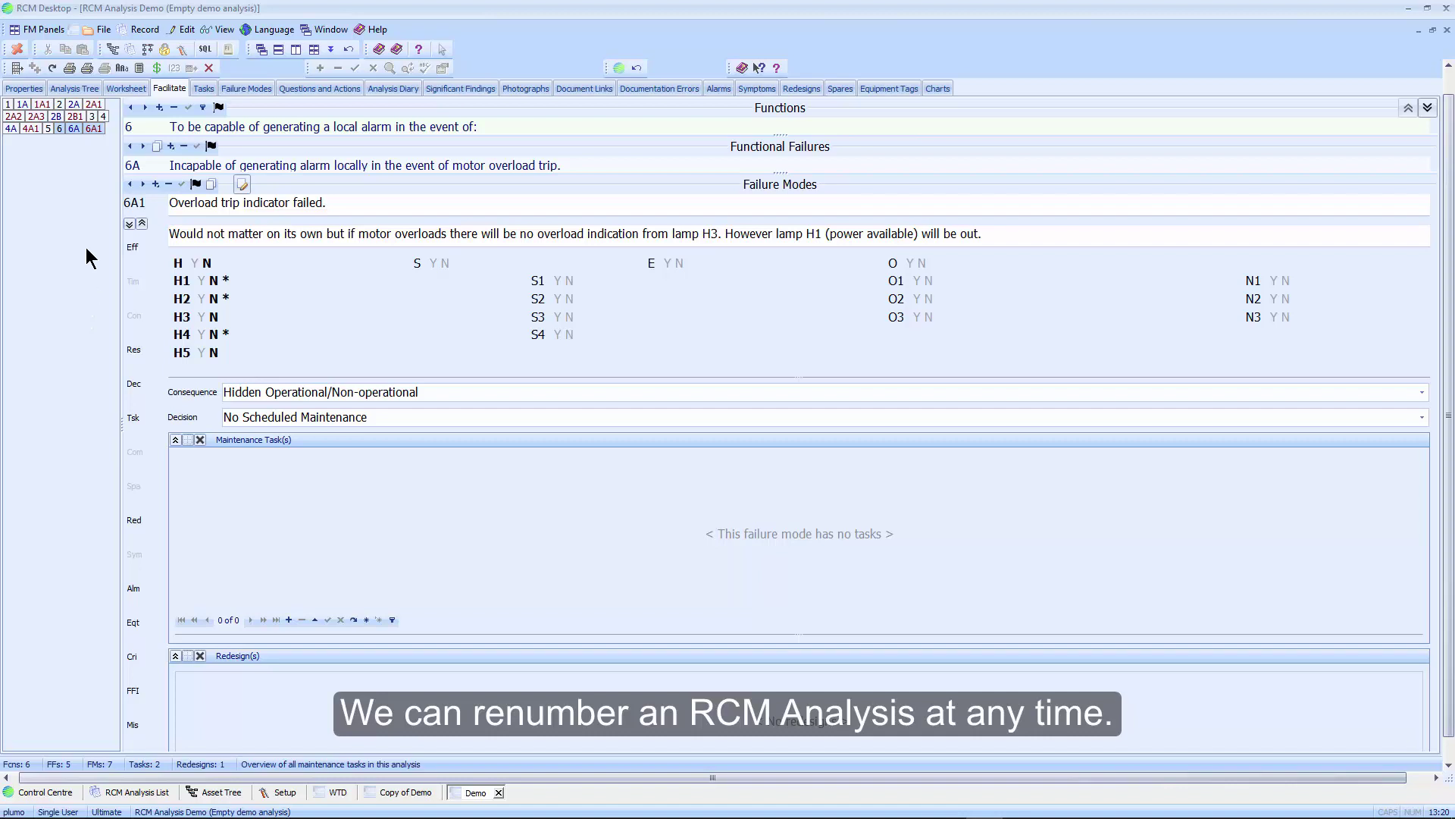
Delete function 3, "To maintain accumulator pressure between 50 and 80 bar.".
left_click(91, 116)
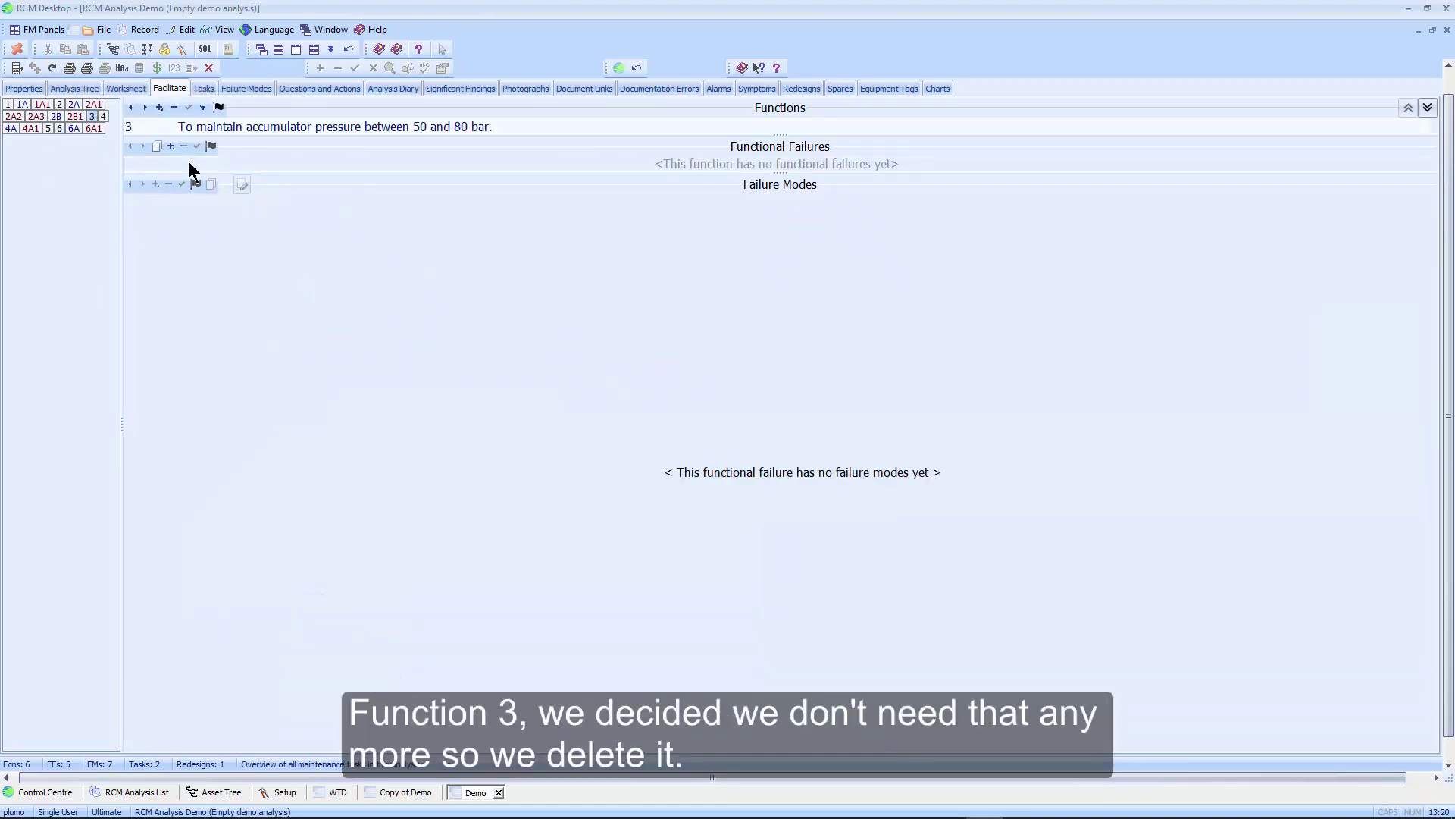
left_click(173, 107)
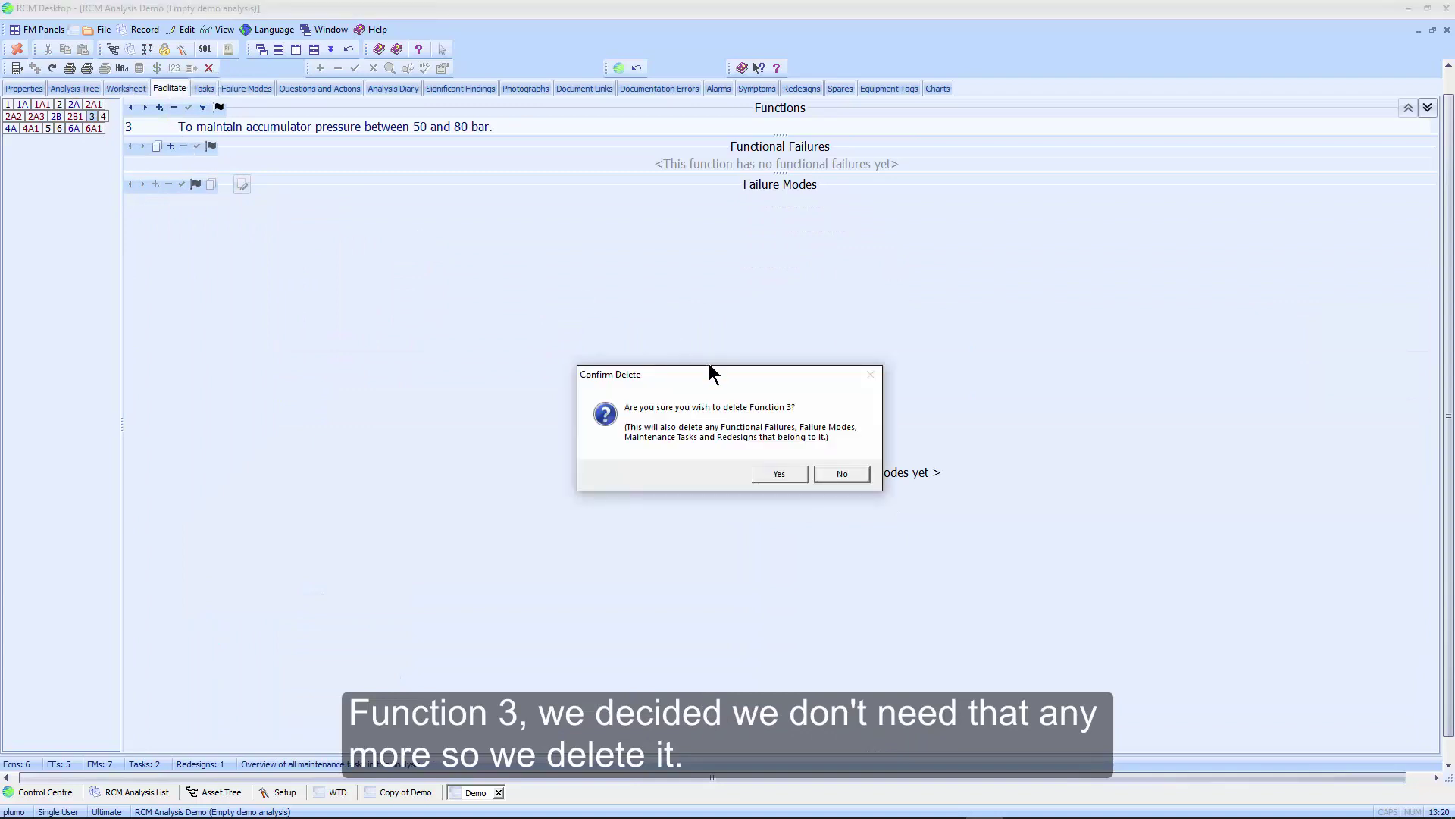
left_click(779, 474)
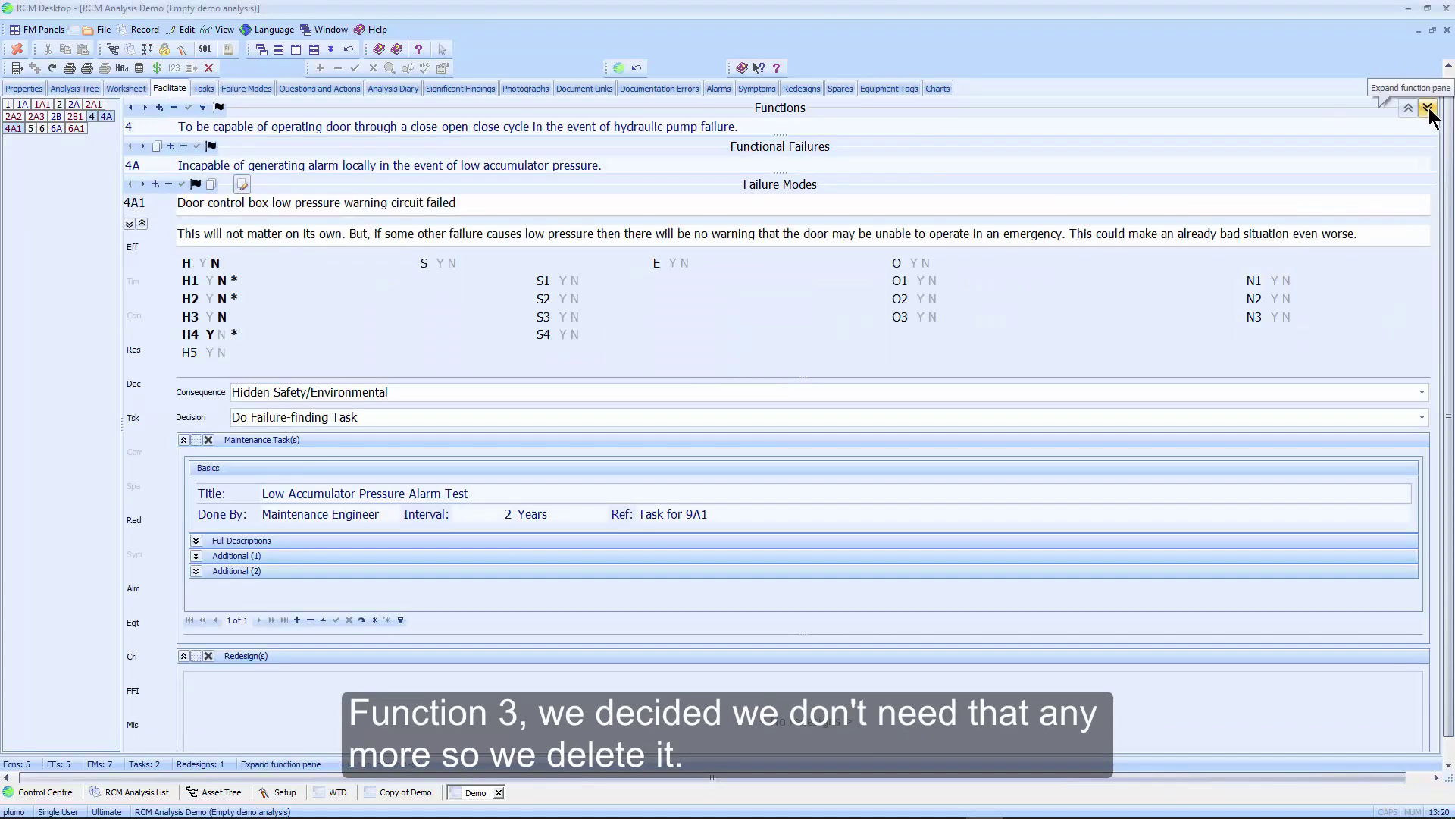
List only the functions and renumber all of them and everything under them, without exceptions.
left_click(1428, 108)
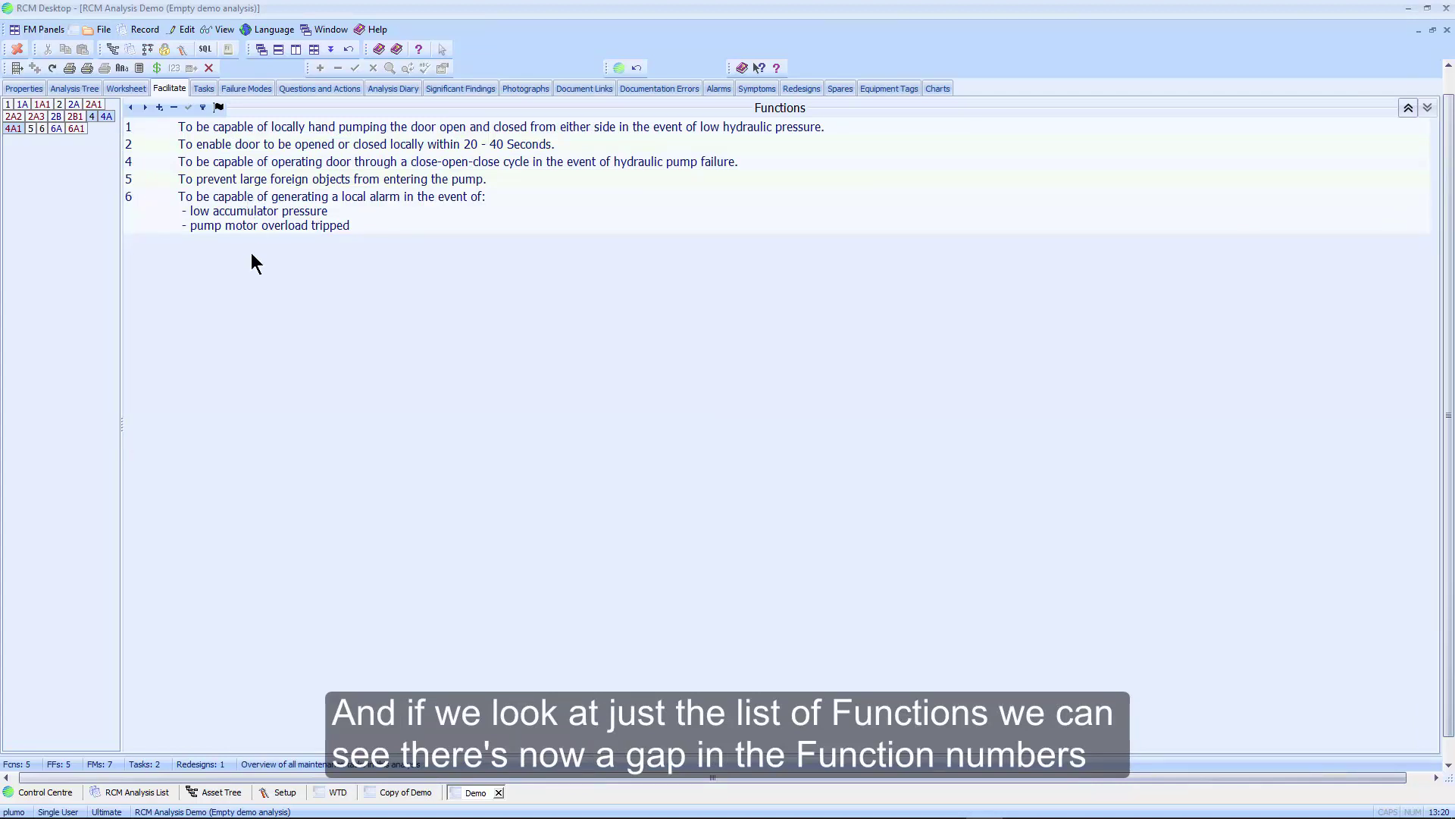
left_click(393, 226)
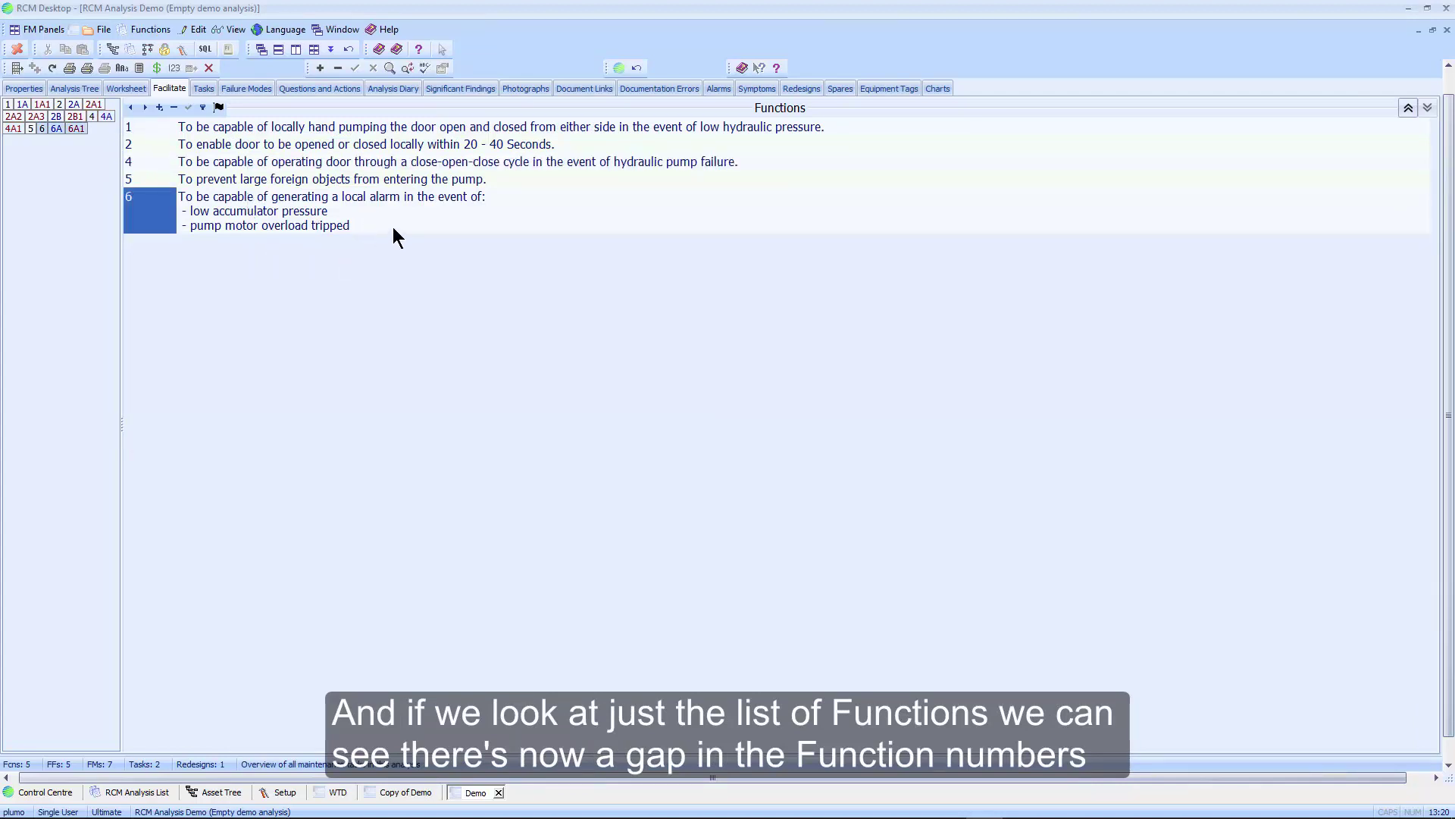
left_click(173, 67)
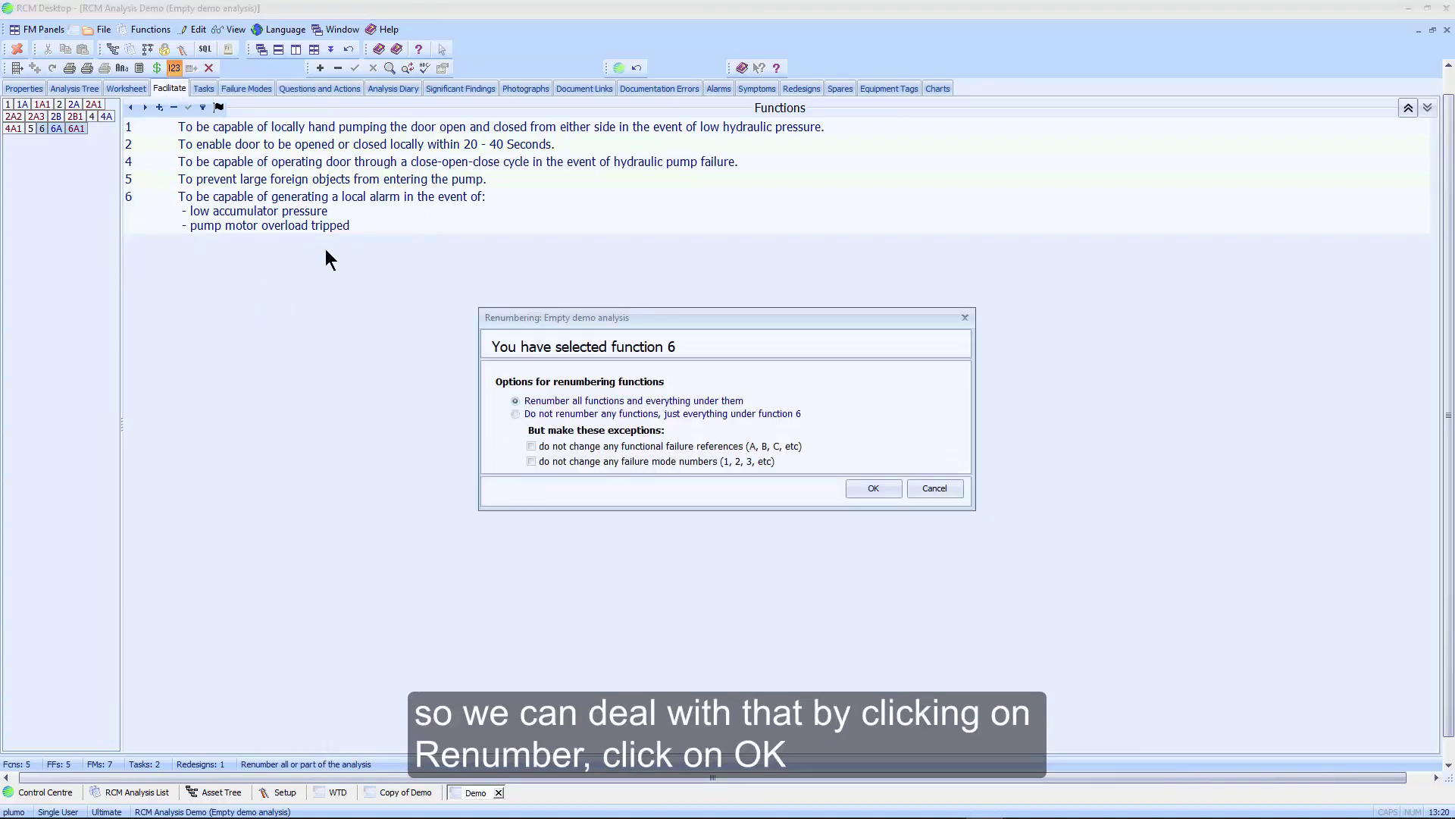
left_click(871, 489)
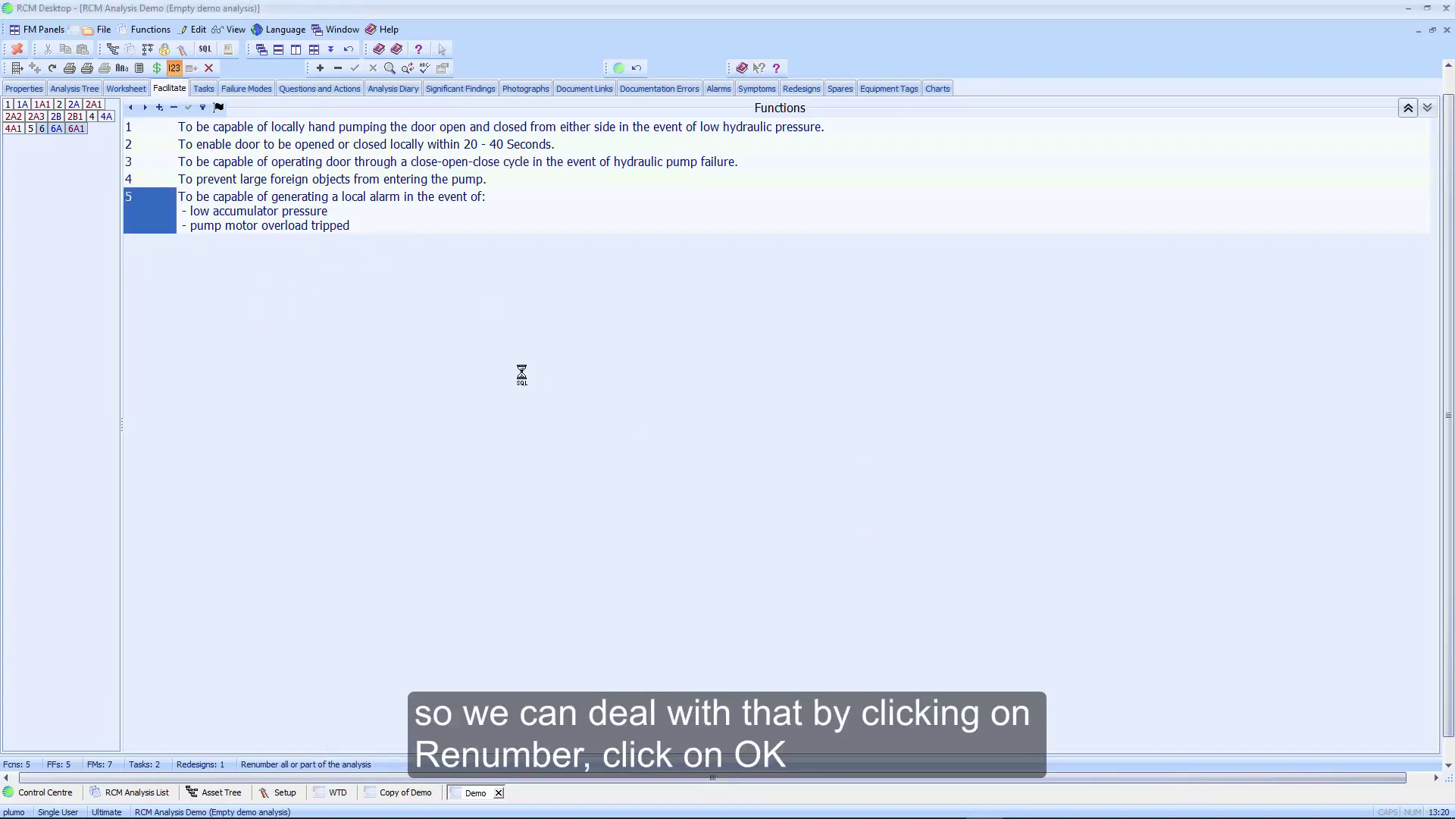
left_click(775, 467)
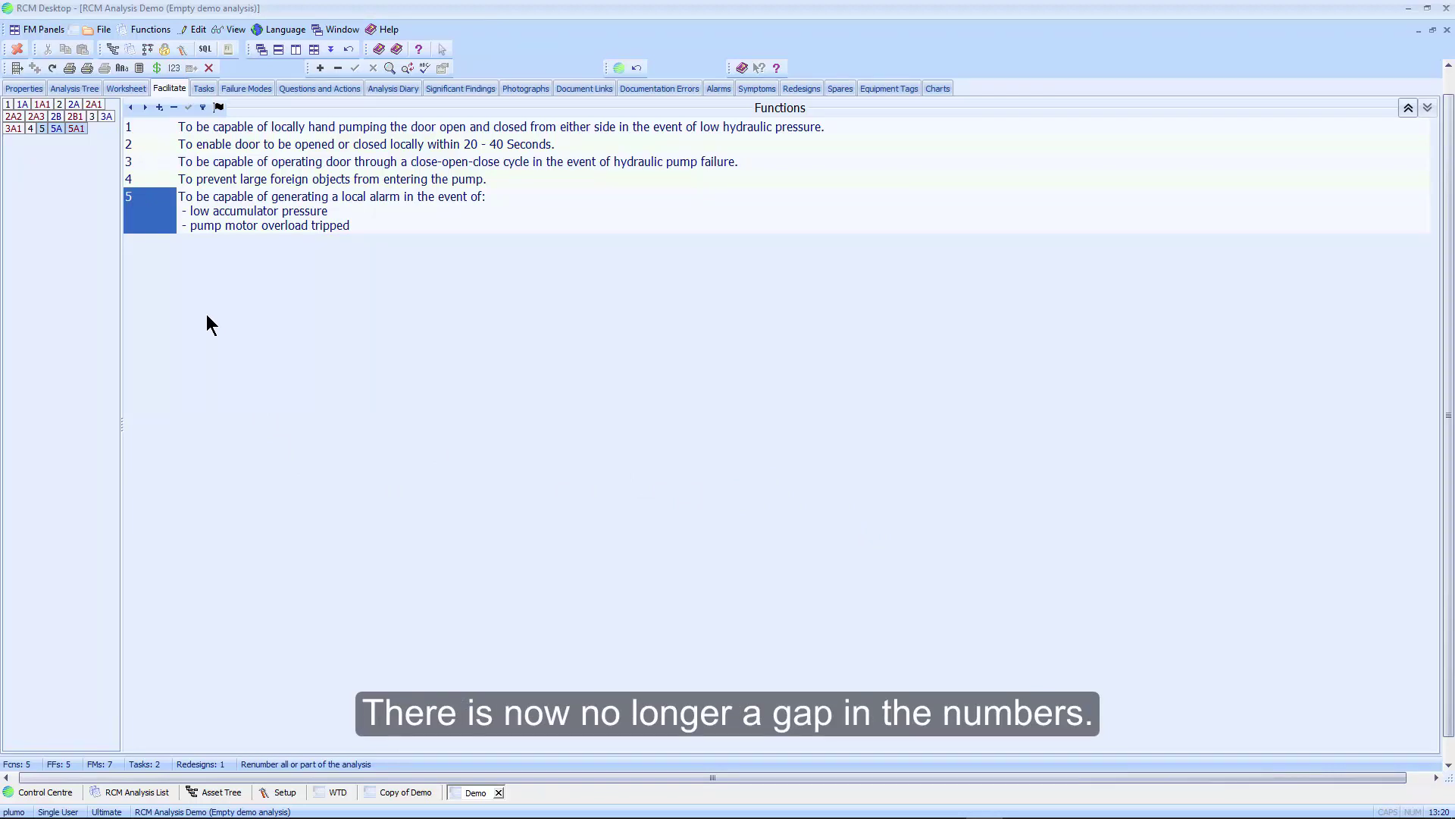
Add failure mode 2B2 "Main door control valve partially seized." under functional failure 2B.
left_click(1427, 108)
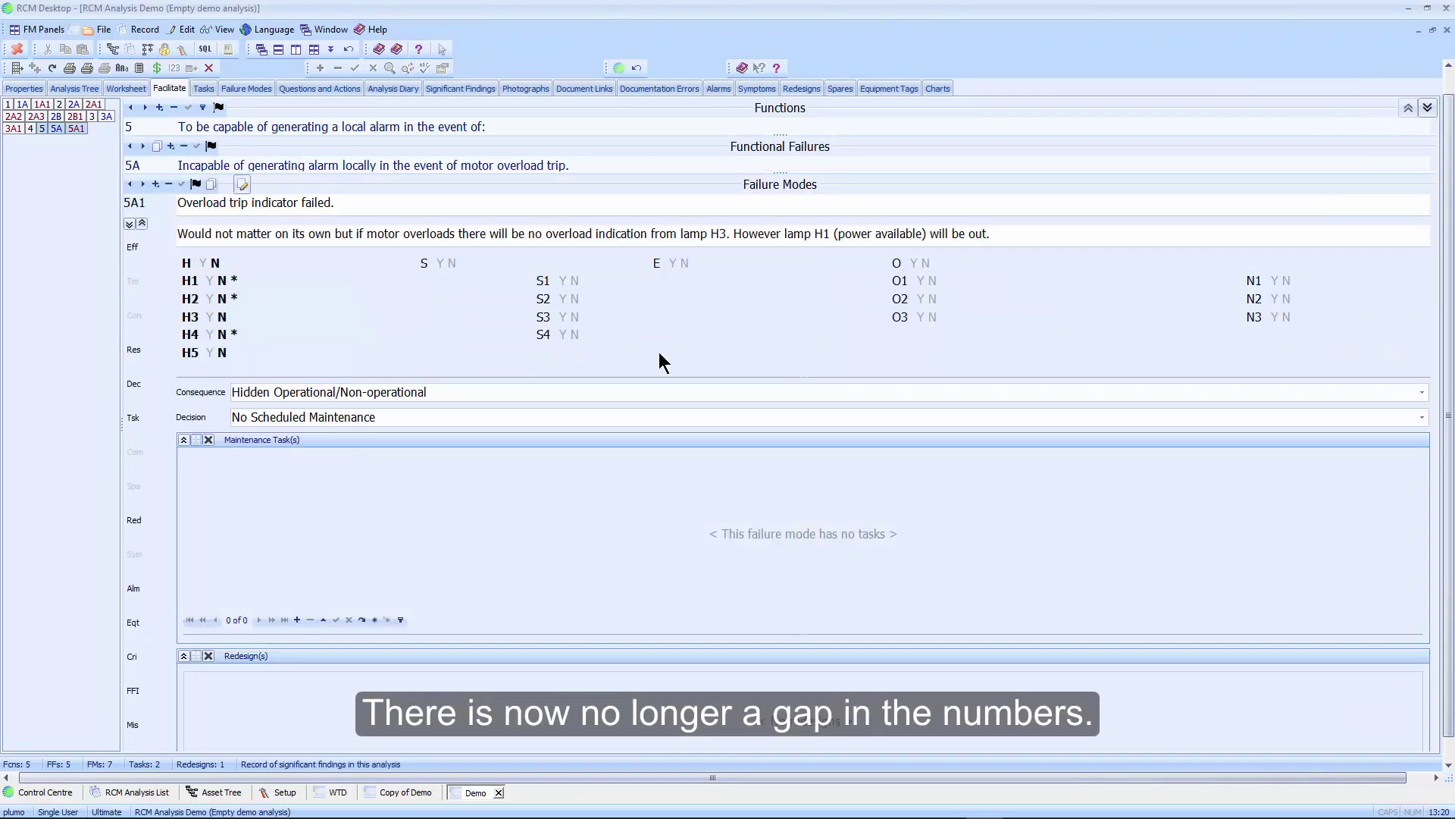
left_click(55, 117)
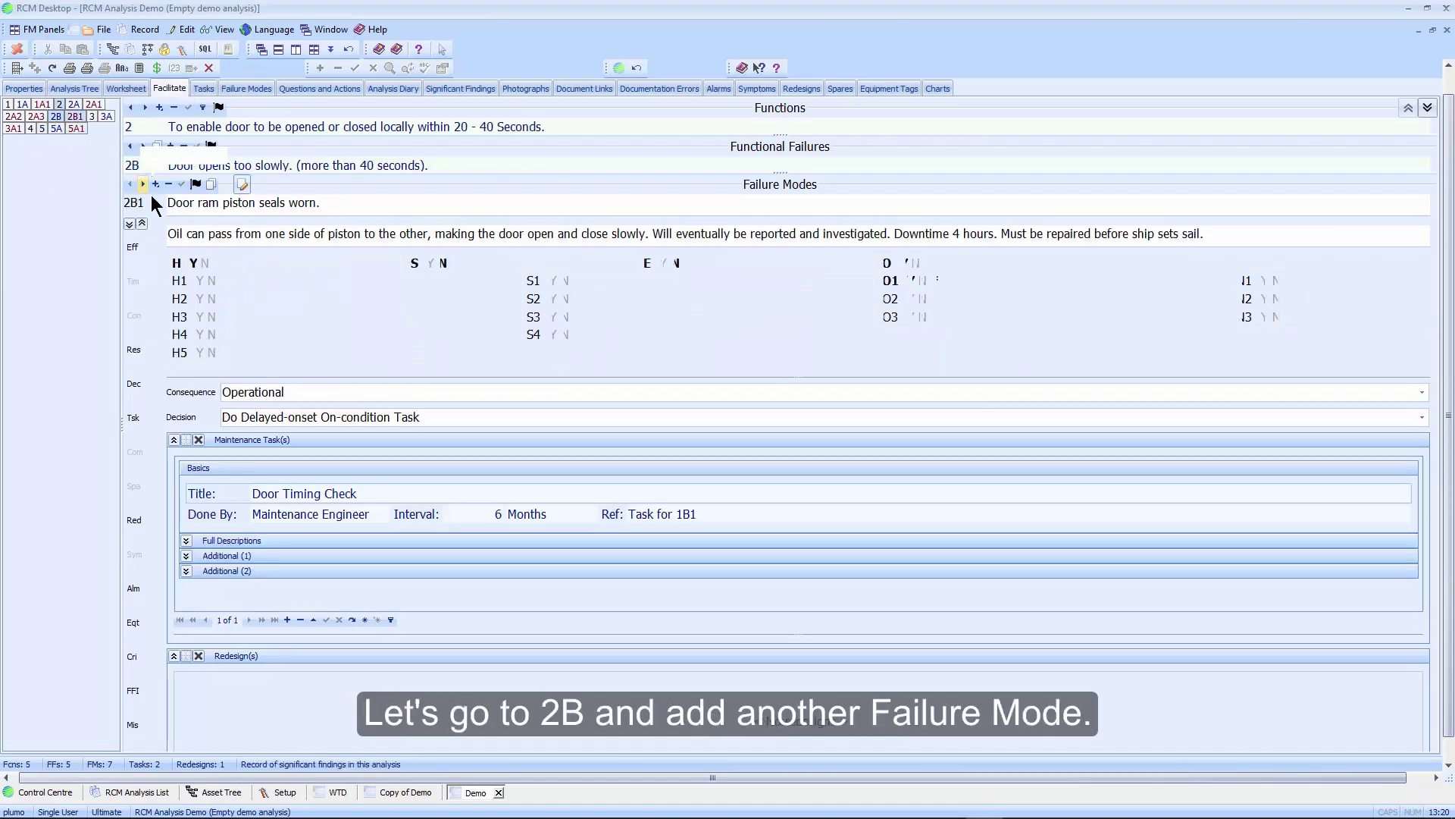
left_click(156, 183)
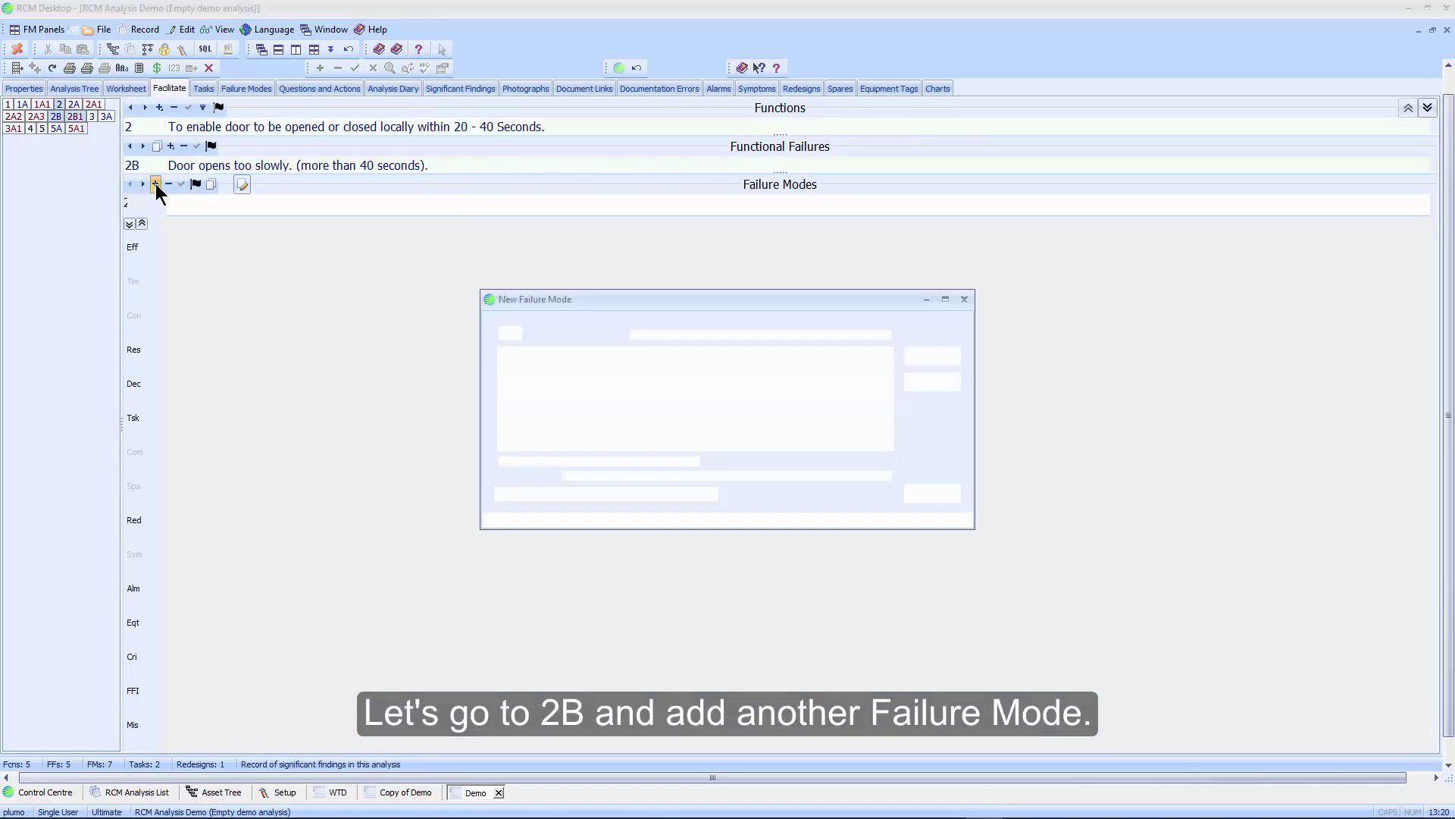
type("fm")
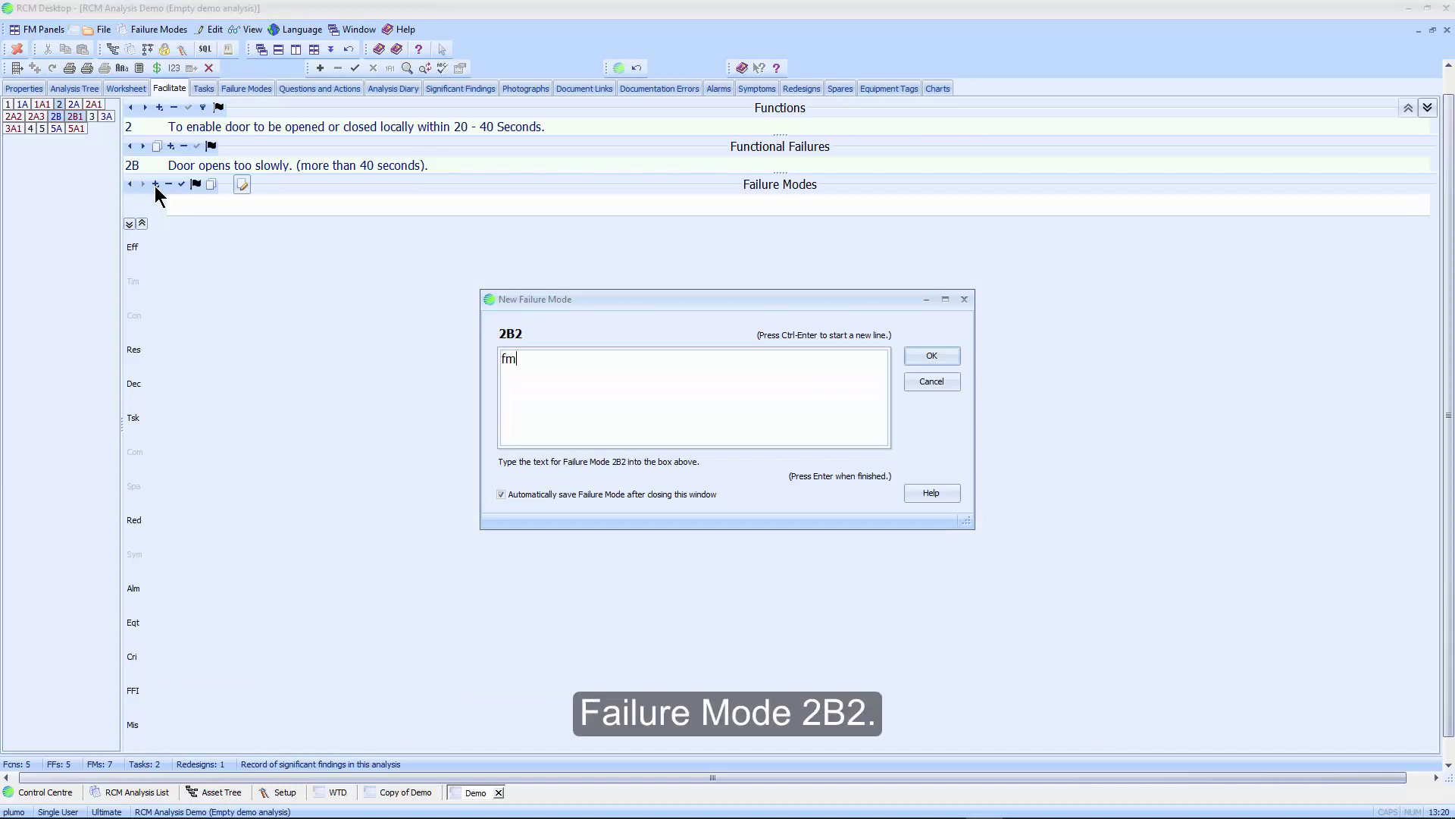
type(" 2b2")
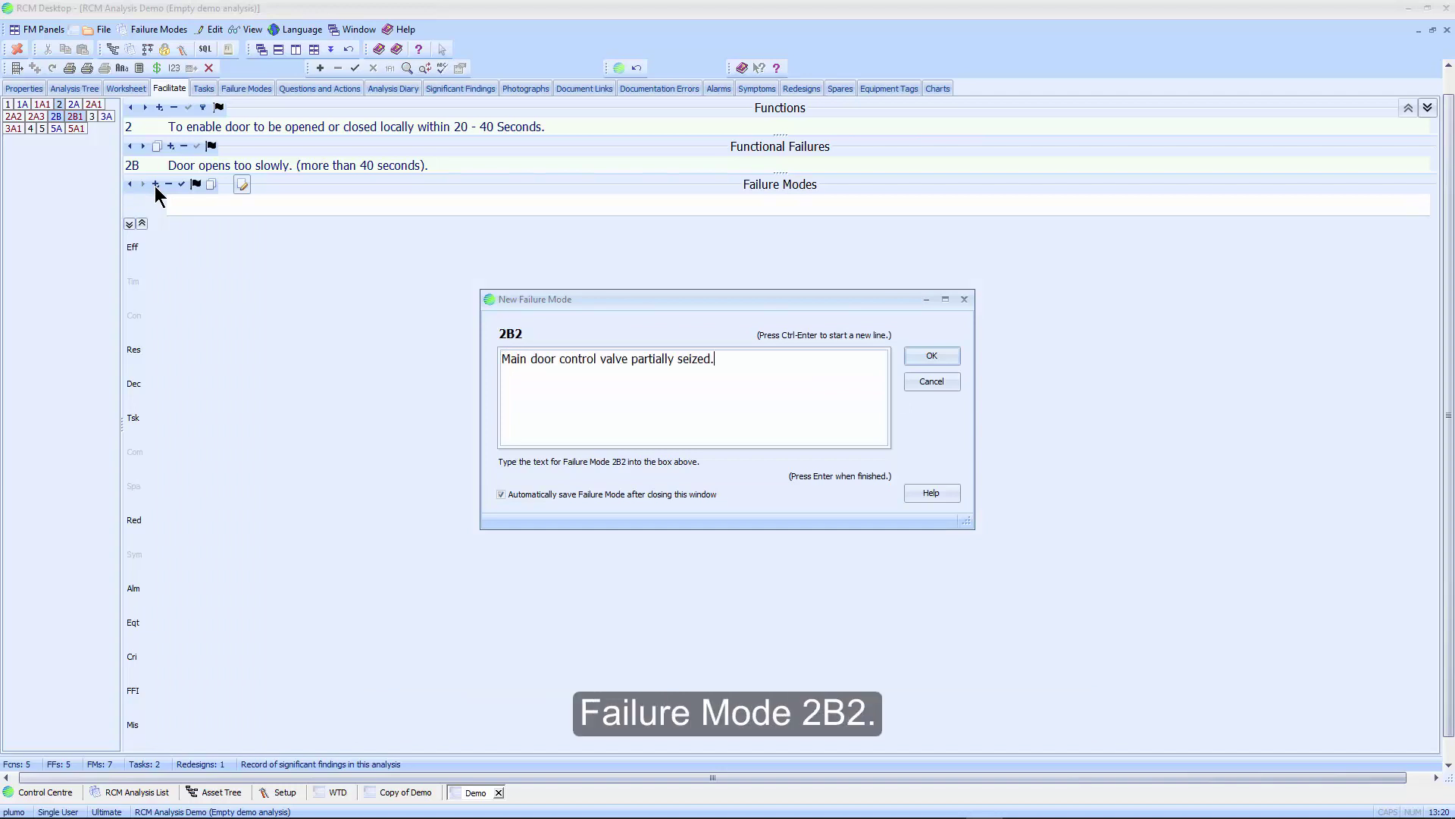
key("Return")
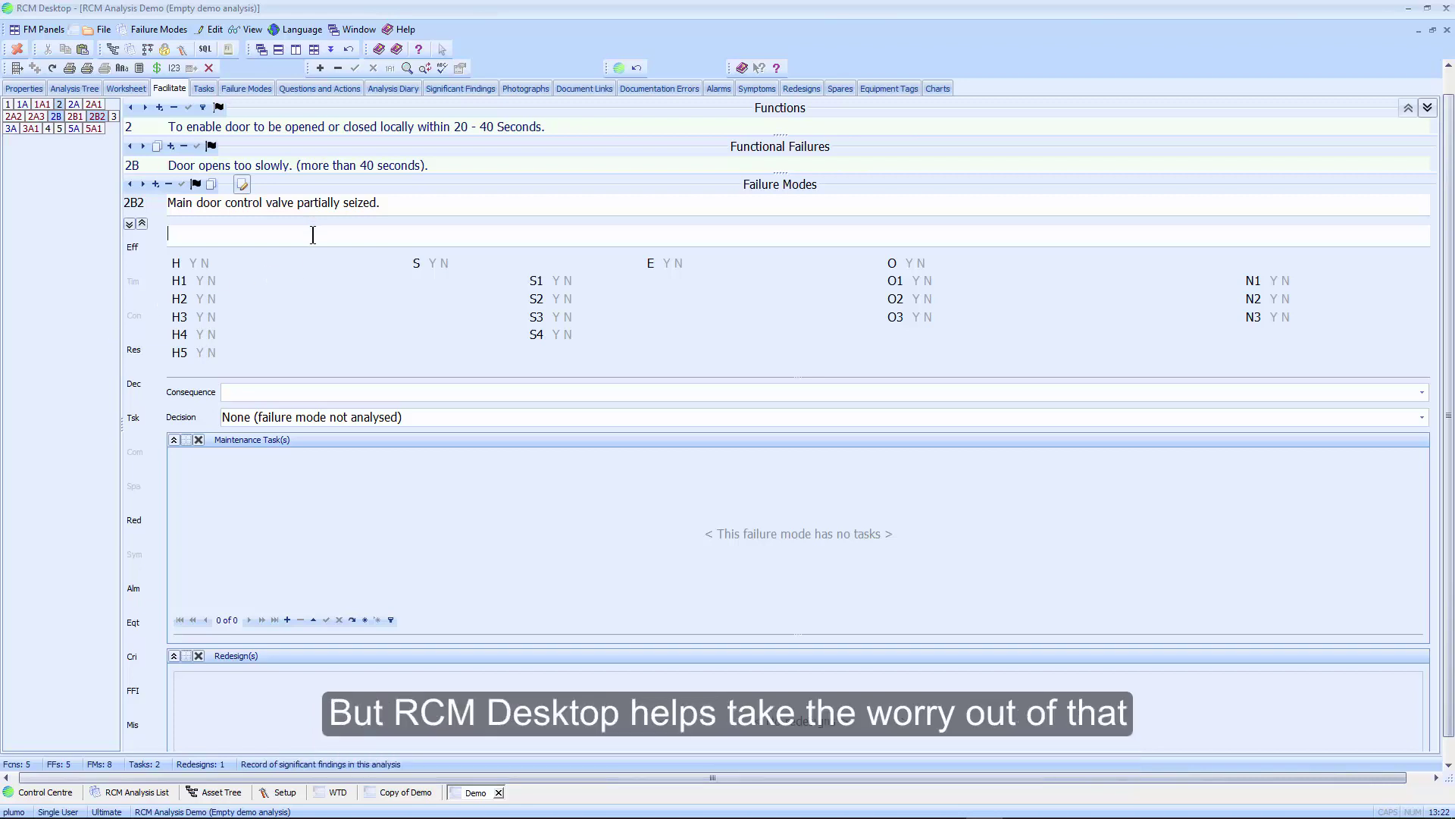
Enter "Check your speling as you type" as the effect of 2B2 and open the spelling suggestions for "speling".
type("Check ")
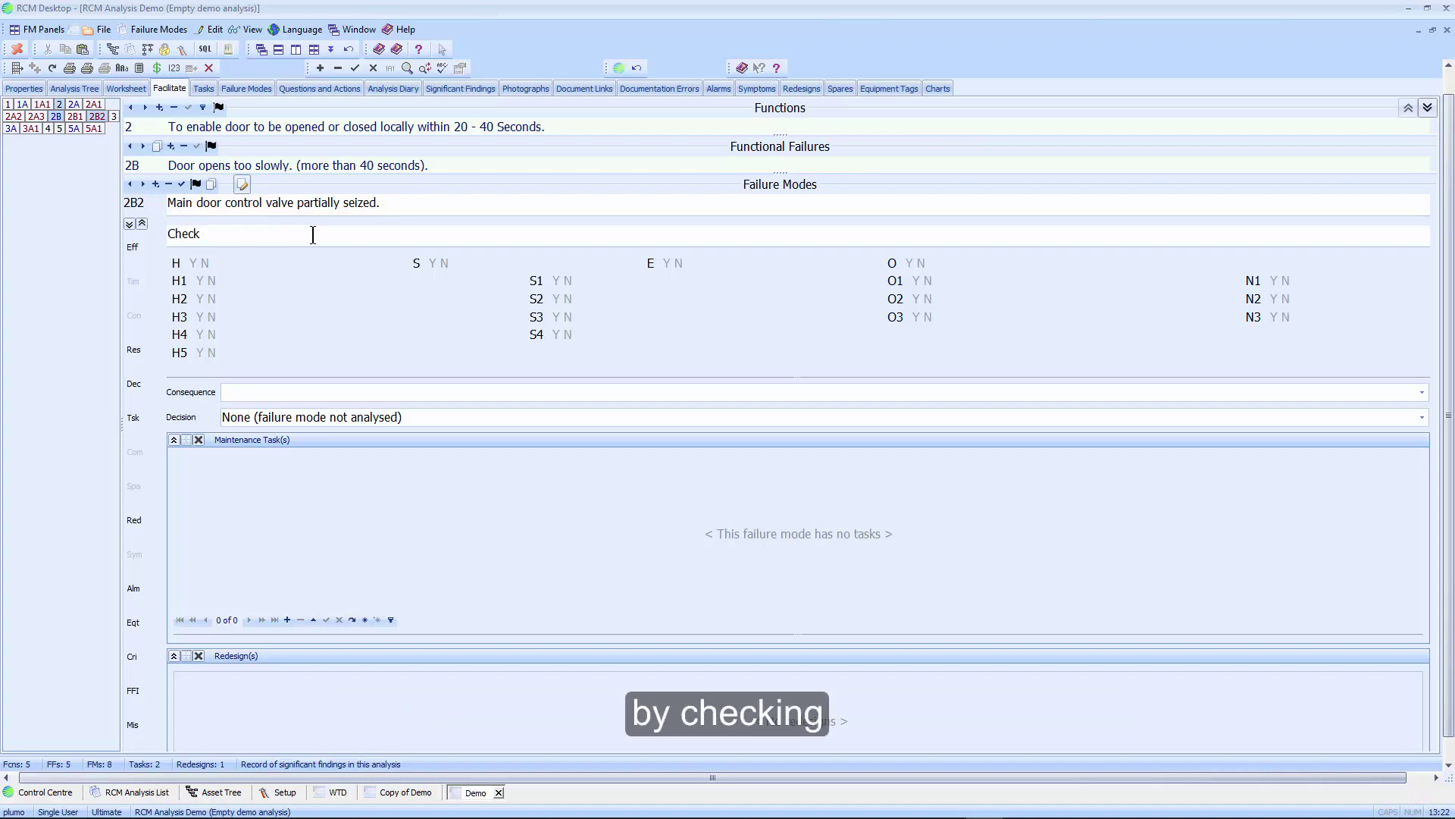
type("your speling a")
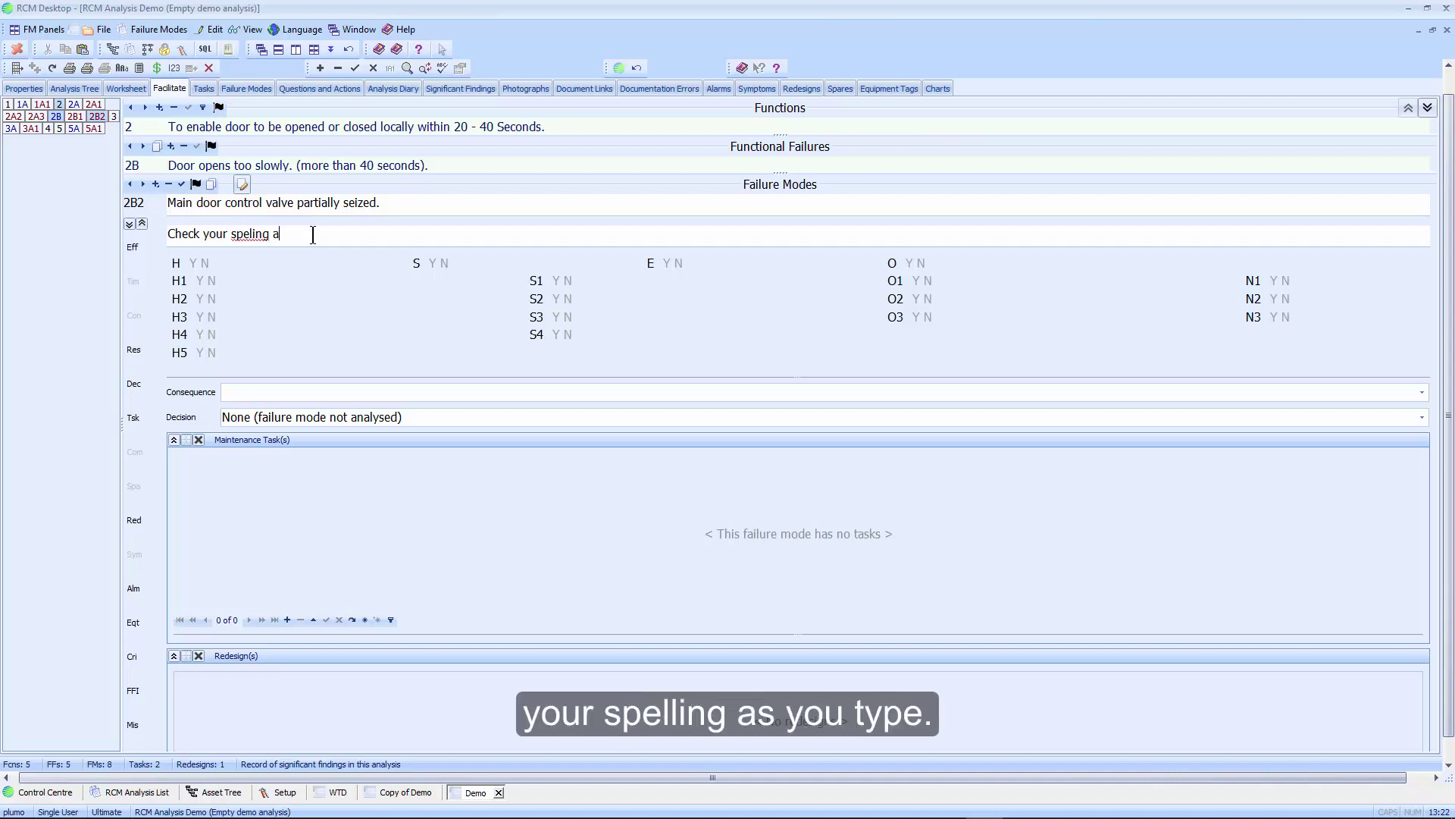
type("s you type")
right_click(253, 233)
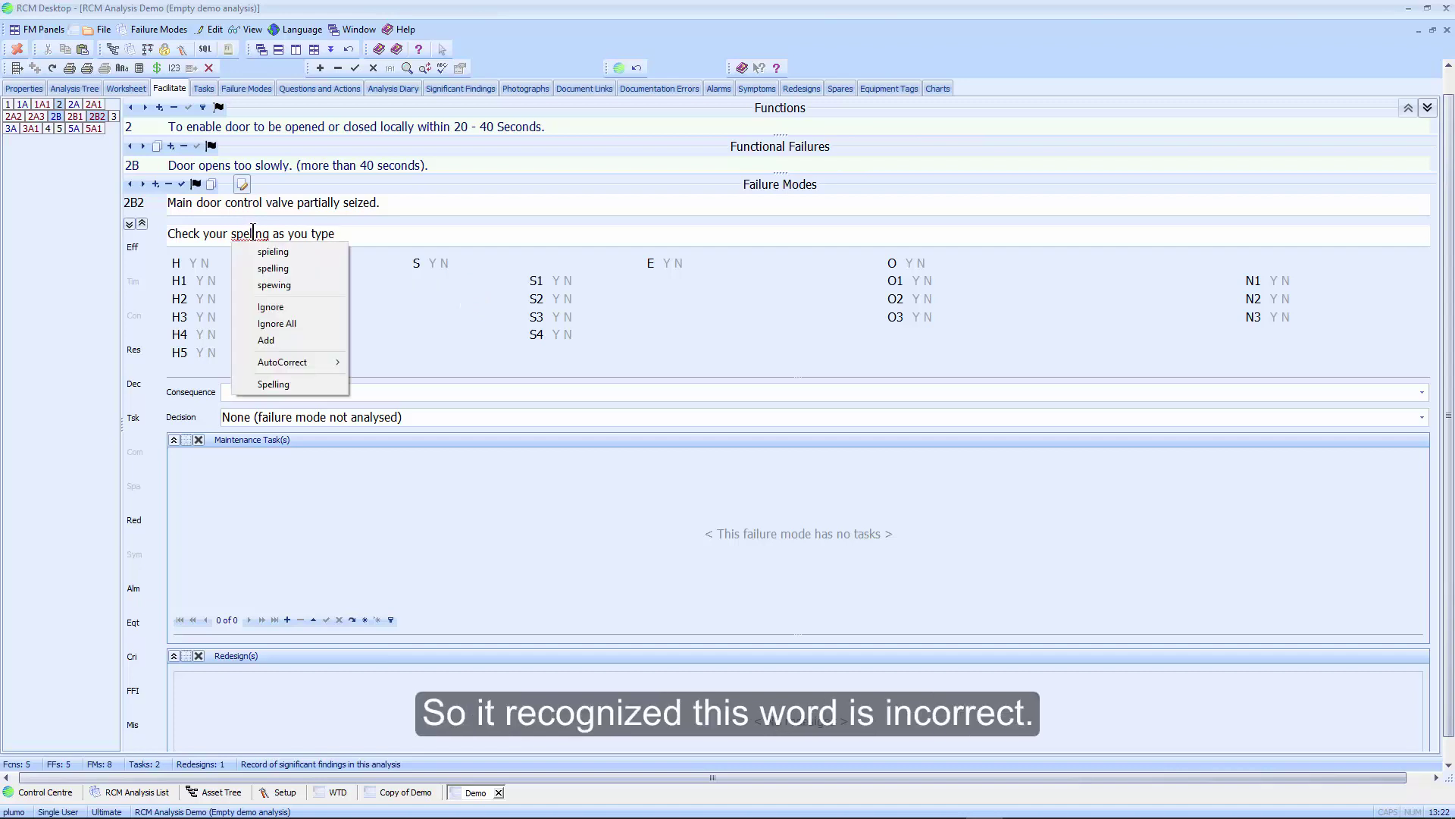
Correct the misspelt word to "spelling" in the 2B2 failure effect and complete the text as "Check your spelling as you type. The".
left_click(270, 274)
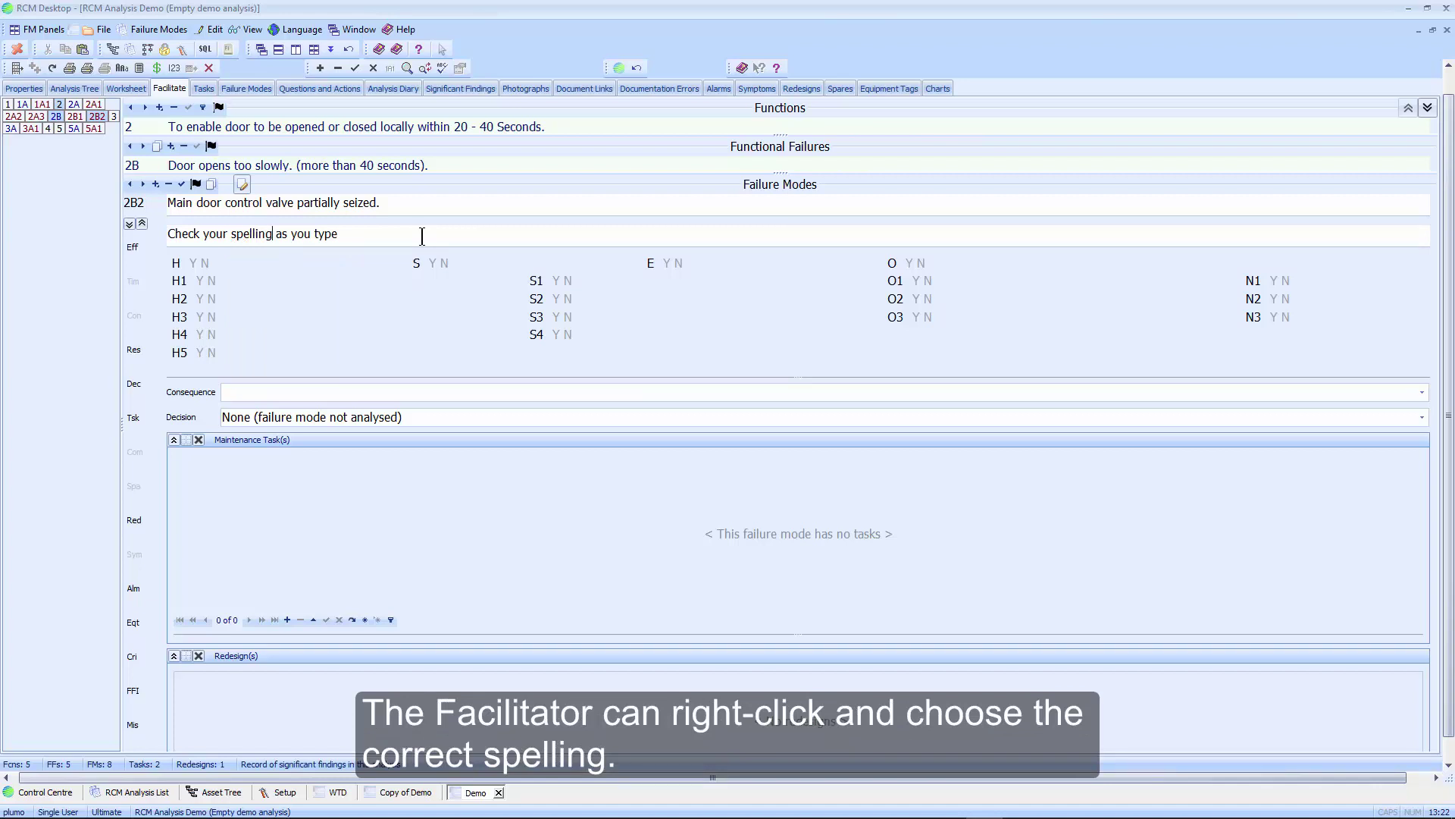
type(".")
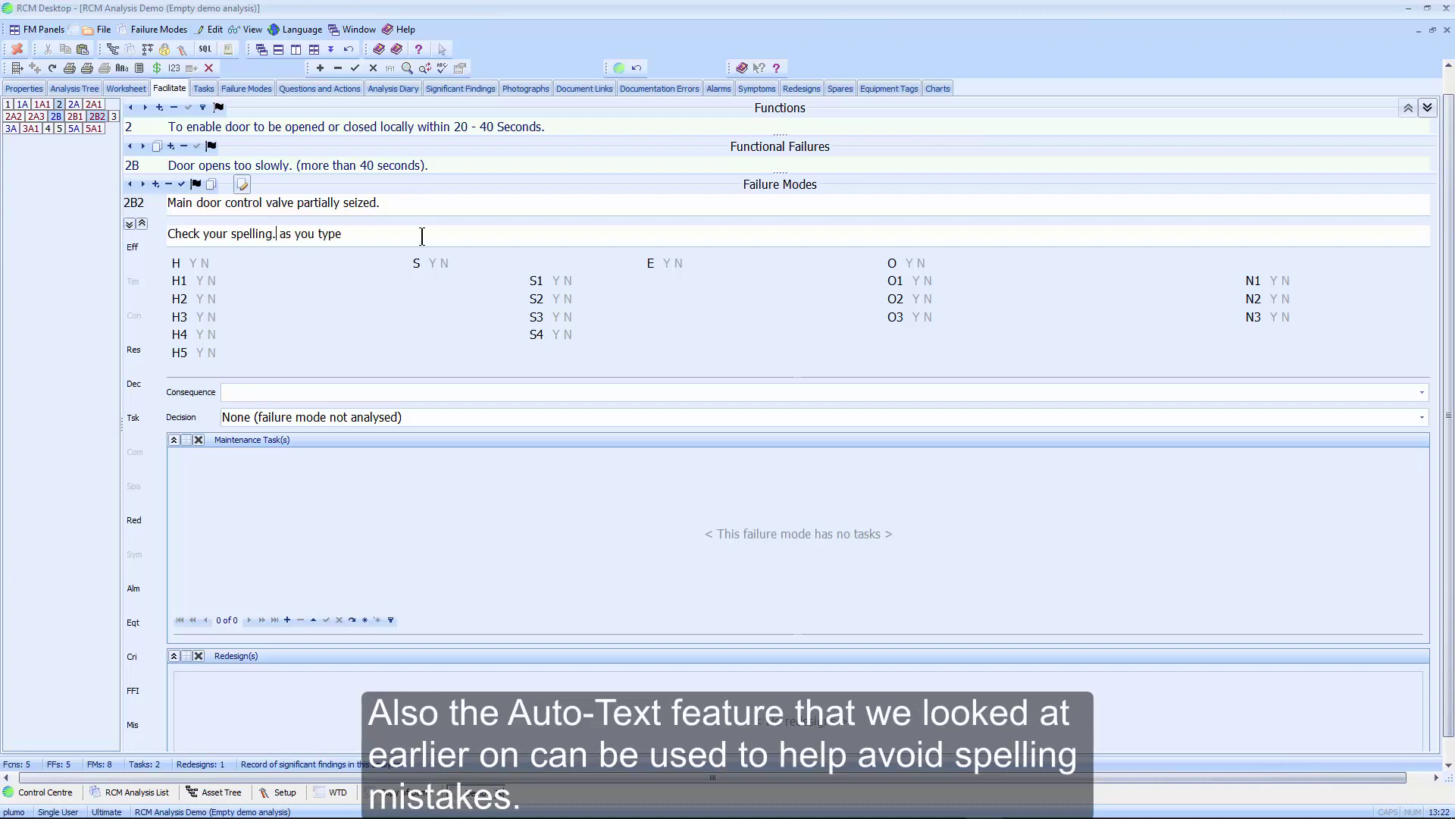
key("BackSpace")
type(". t")
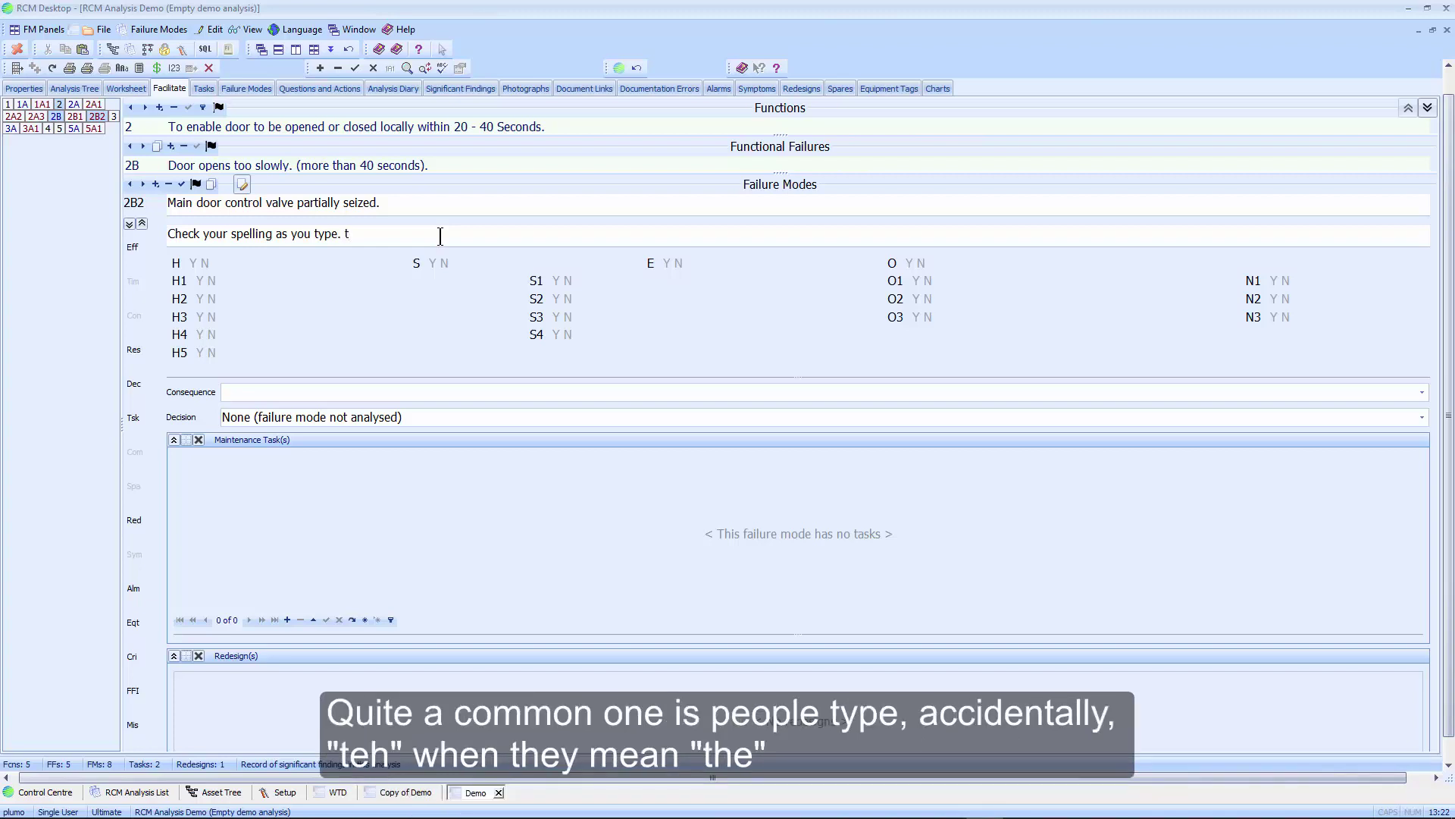
type("e. The")
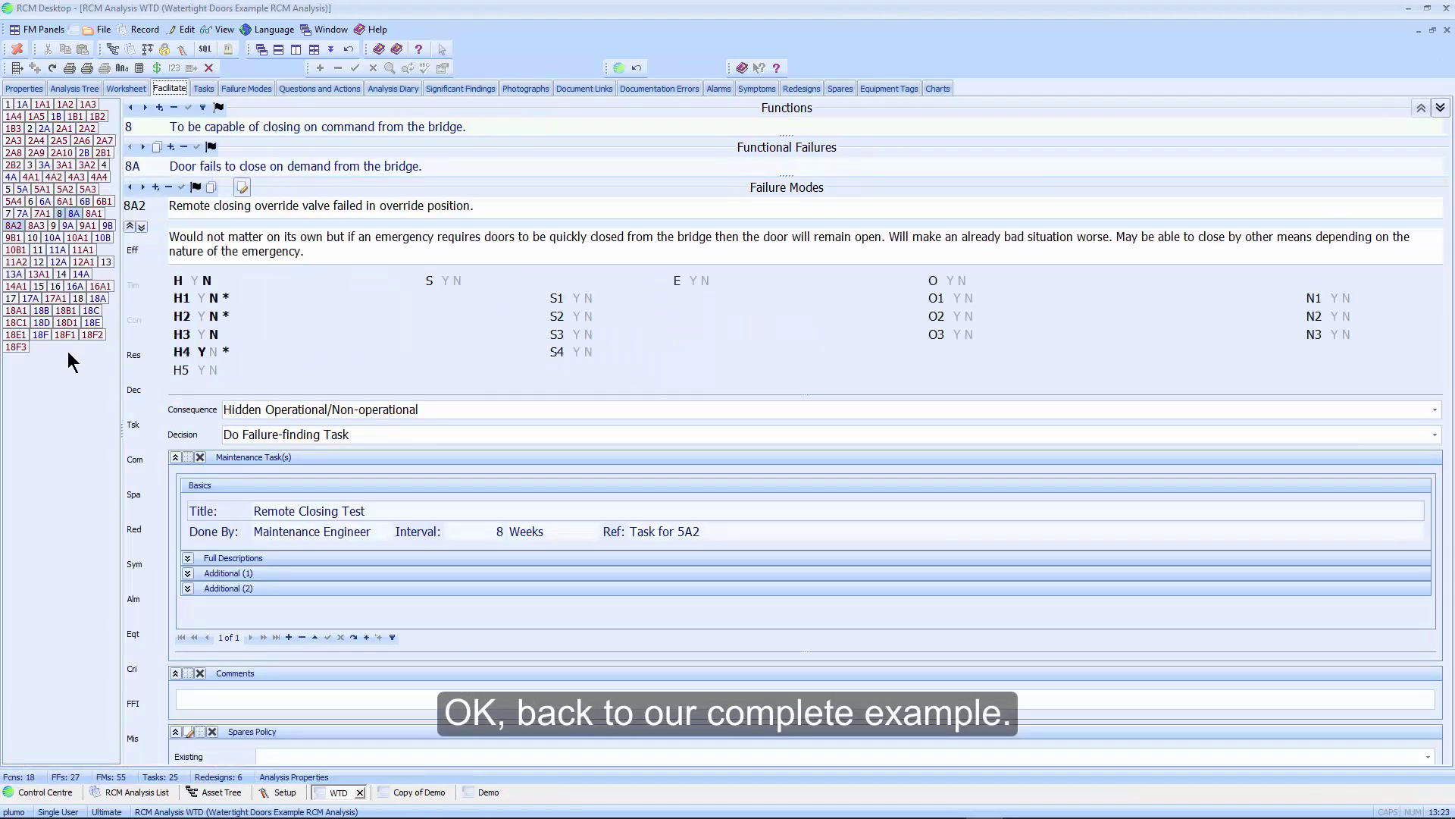
Examine the full descriptions of failure mode 1B1's maintenance task in the WTD analysis: task steps, safety precautions, materials and tools required.
left_click(73, 115)
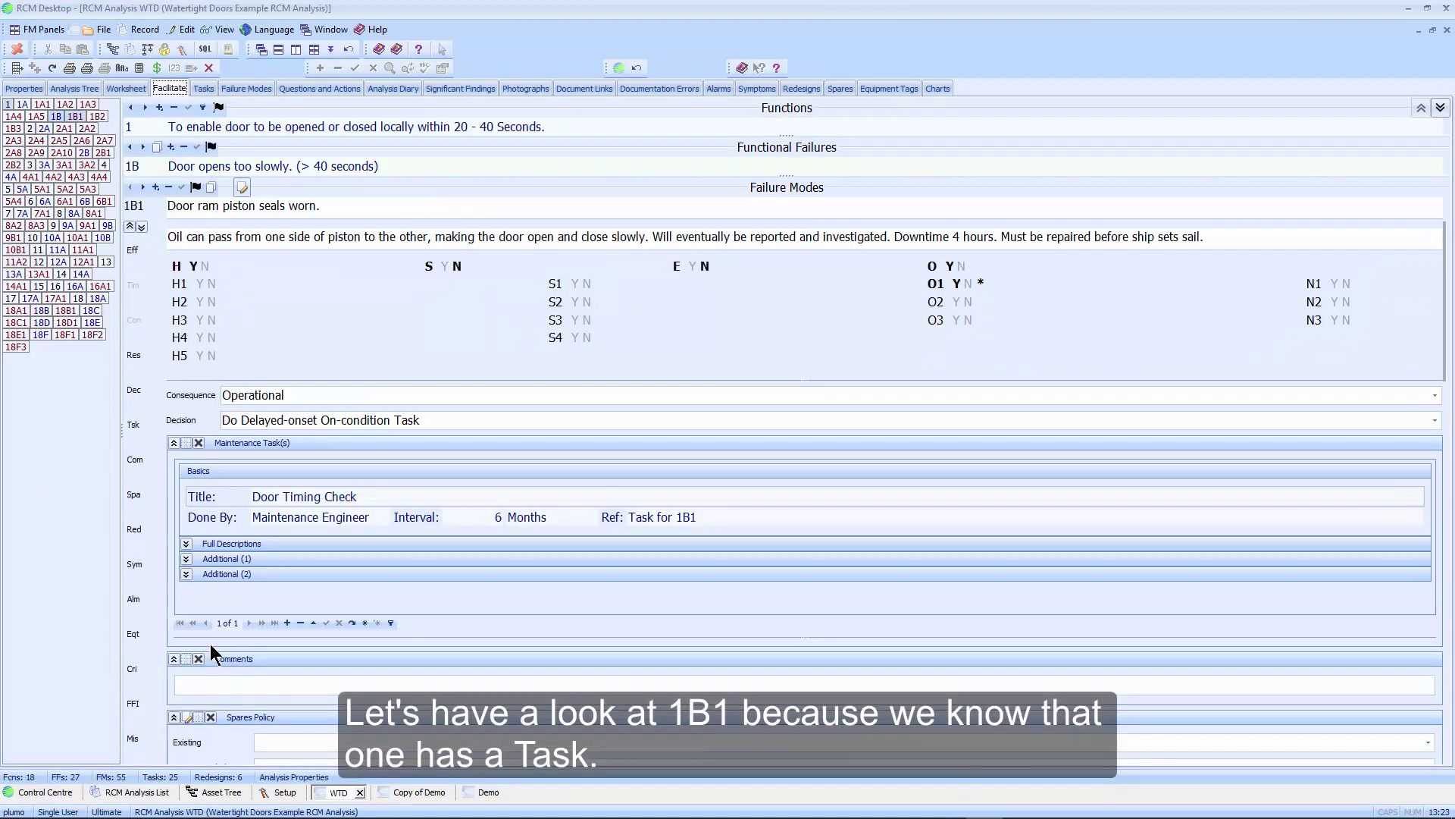
left_click_drag(210, 638, 210, 746)
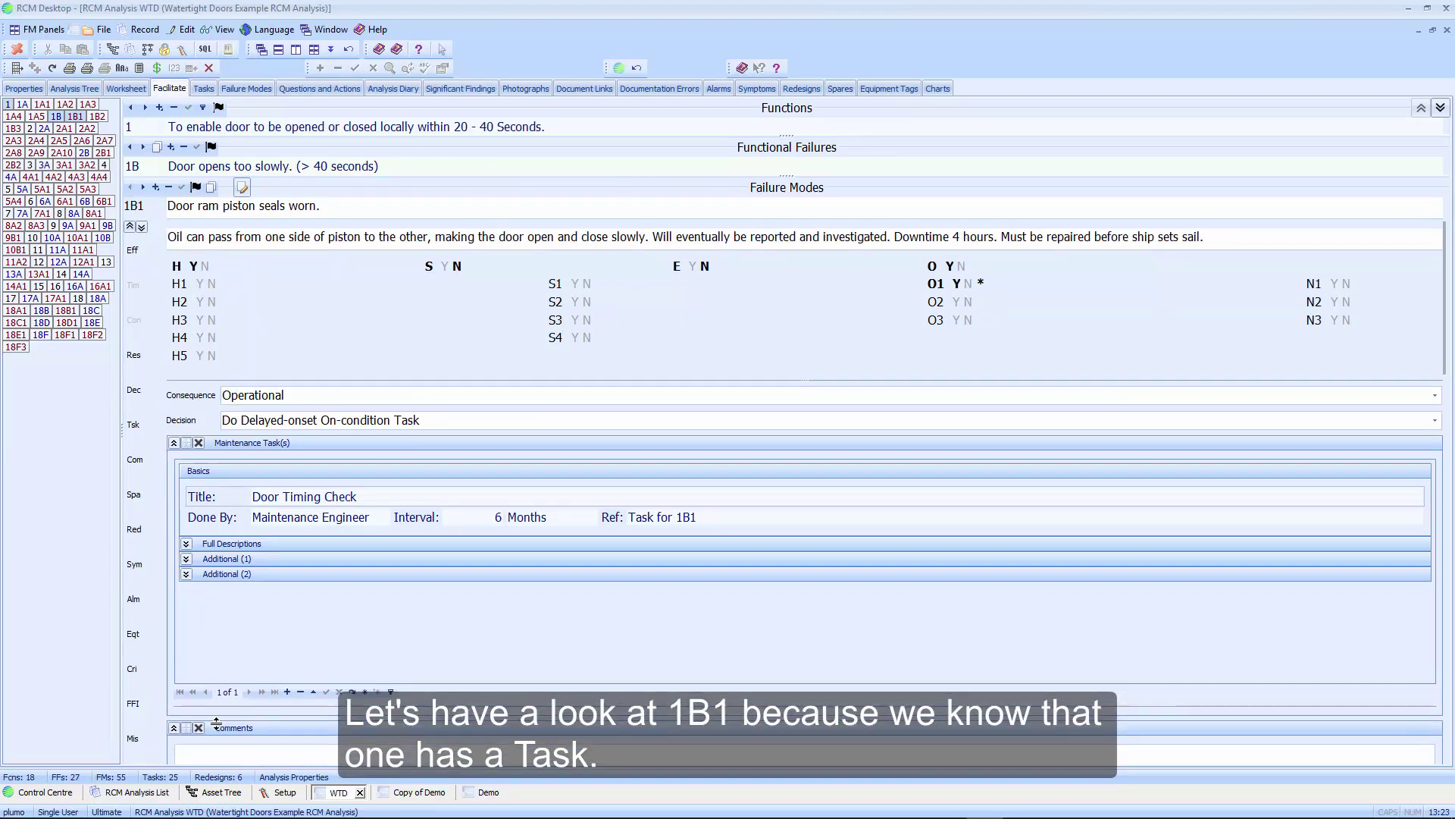
left_click(187, 544)
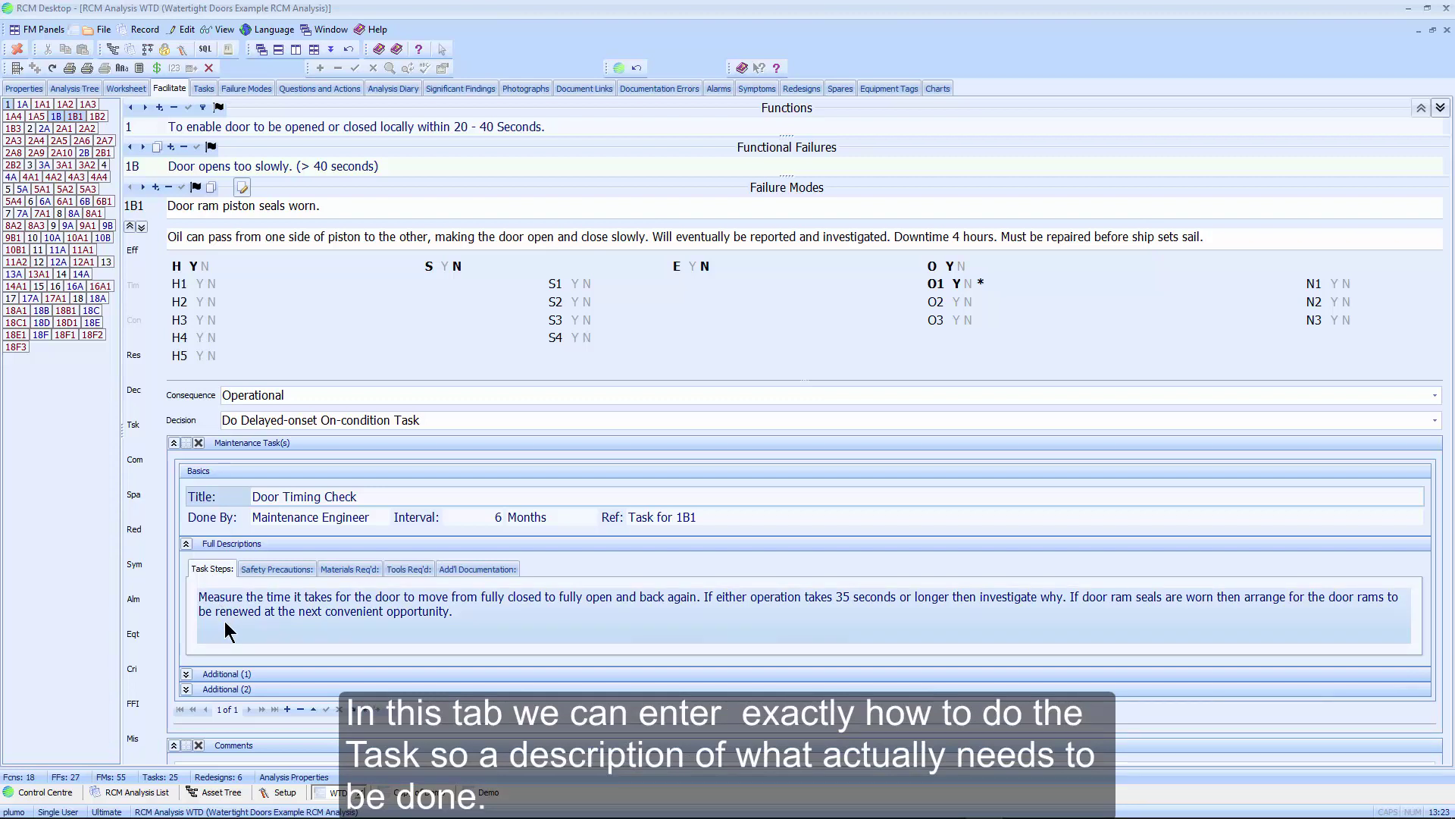
left_click(281, 573)
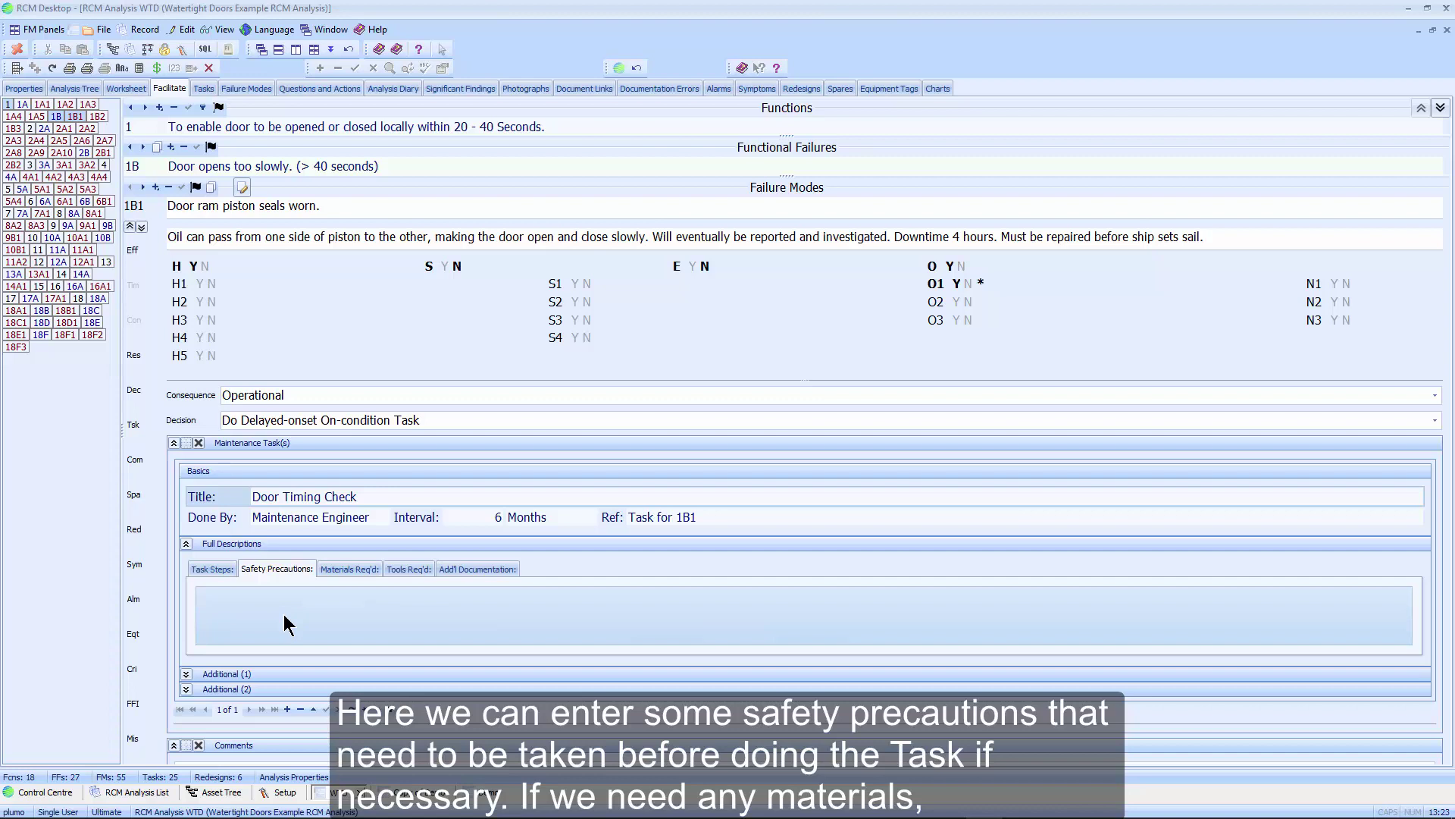
left_click(352, 570)
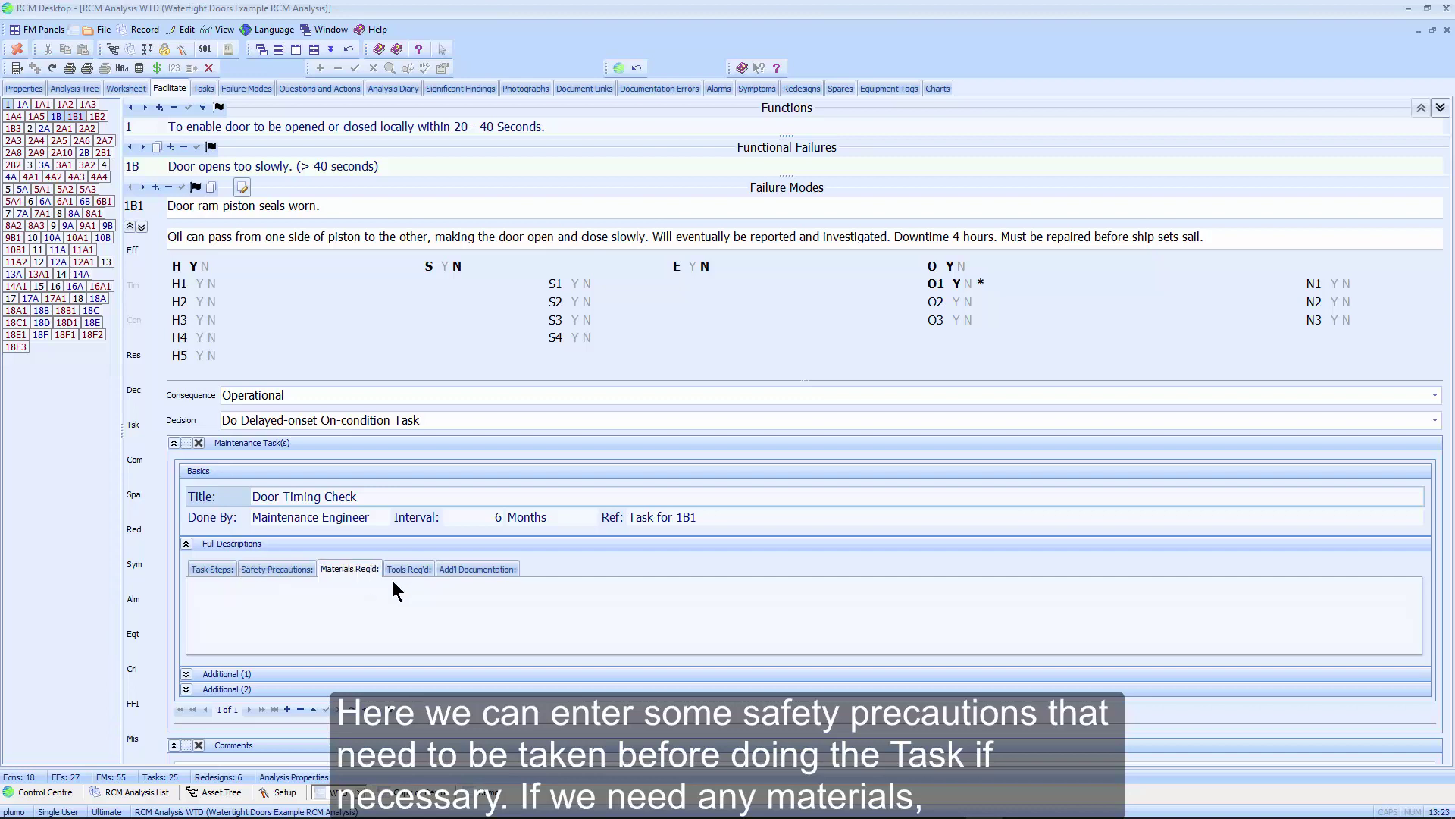
left_click(408, 570)
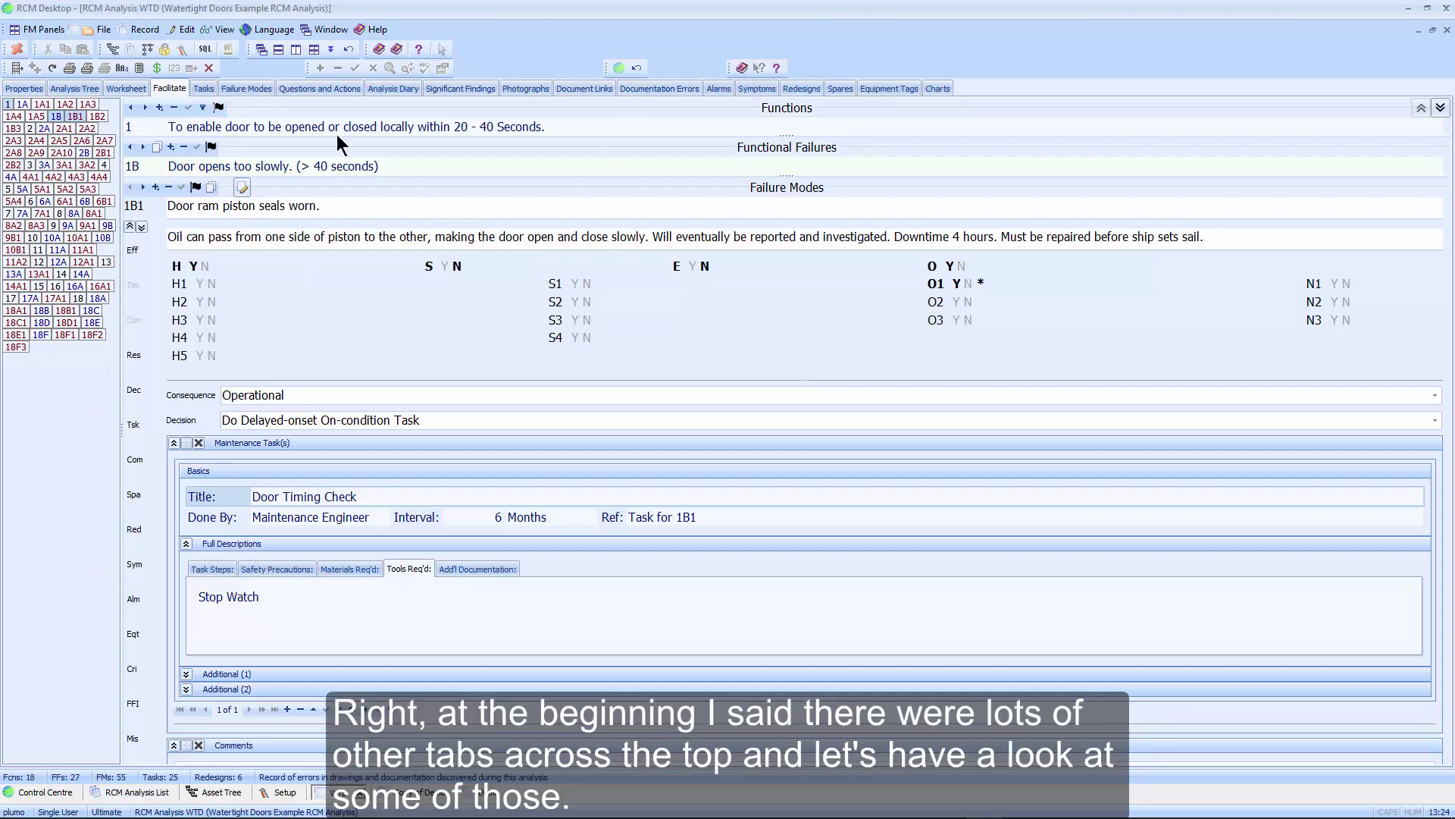
List the analysis's maintenance tasks and sort them by interval, with Done By as the secondary sort.
left_click(206, 88)
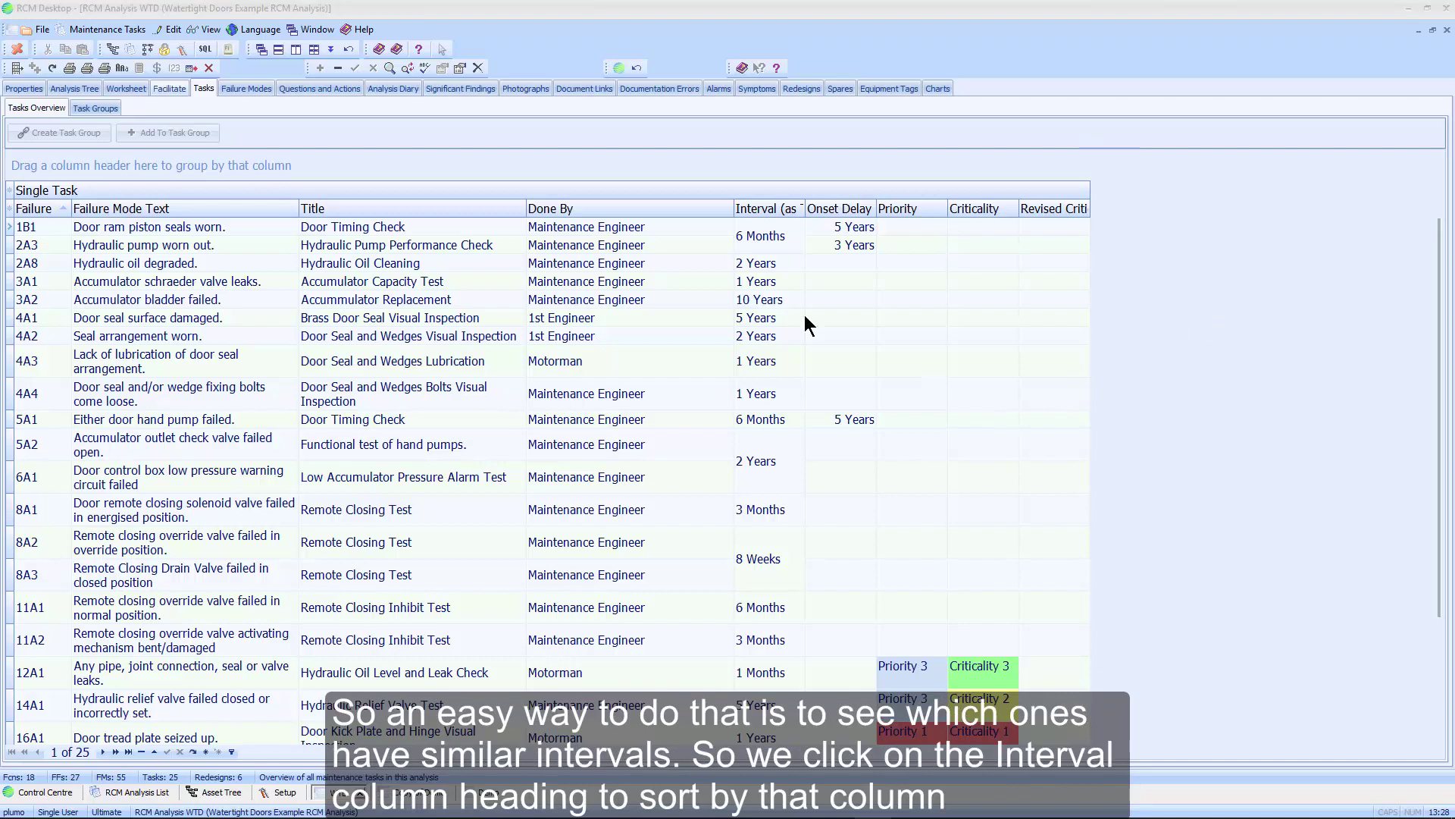
left_click(749, 207)
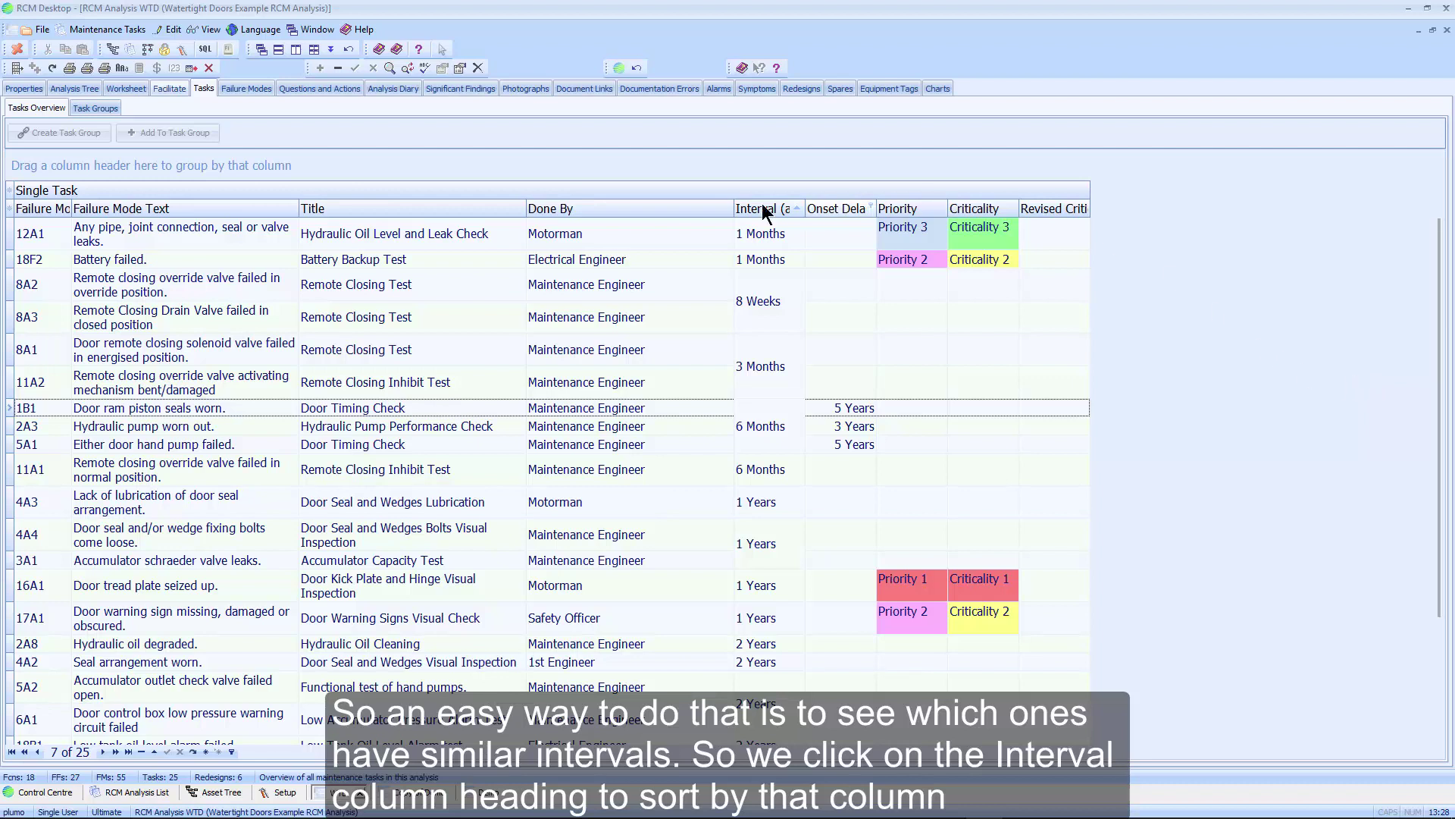
left_click(585, 212, "shift")
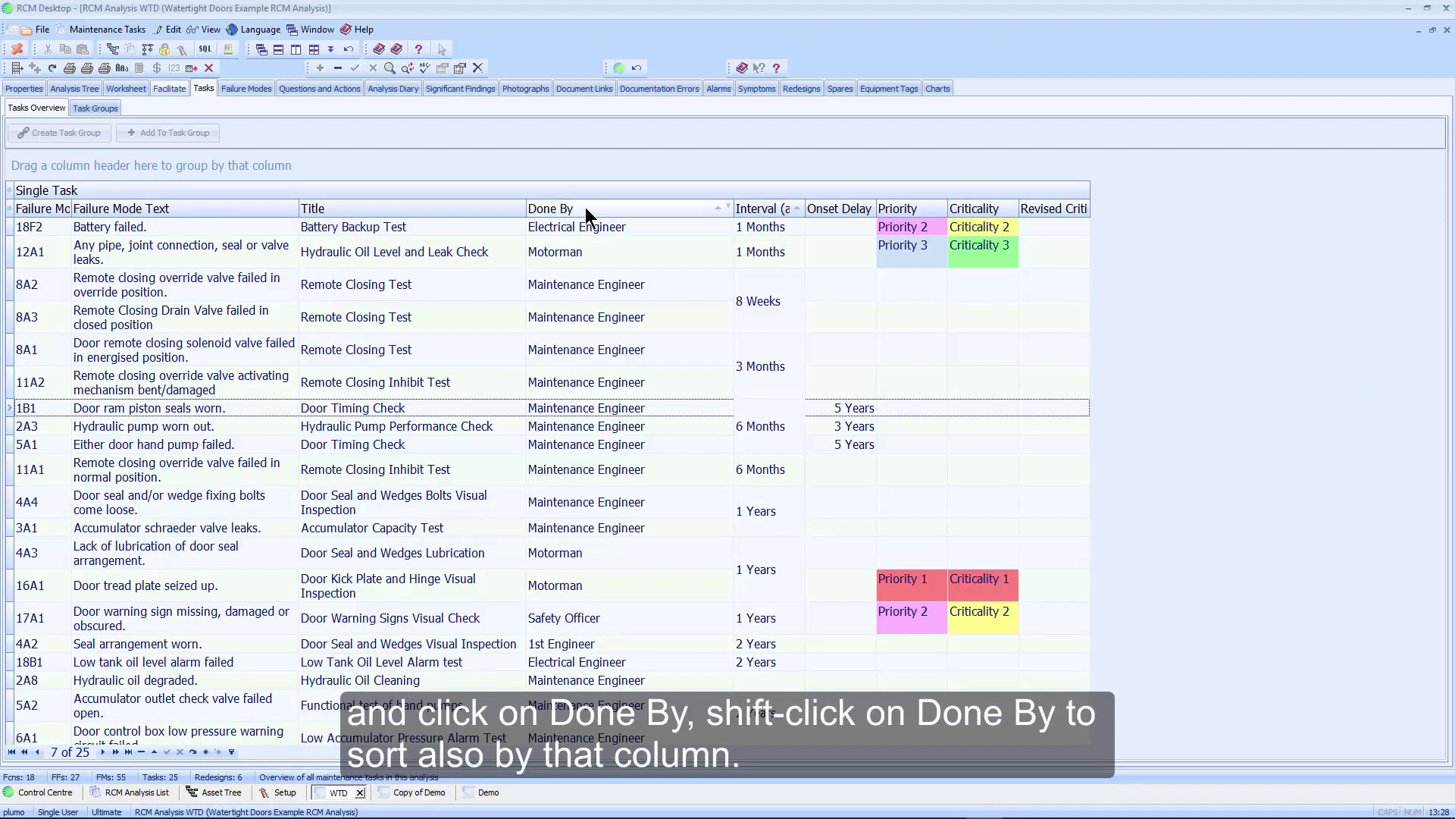
Create a task group from the 6-month Maintenance Engineer tasks 1B1, 2A3 and 5A1.
left_click(1185, 447)
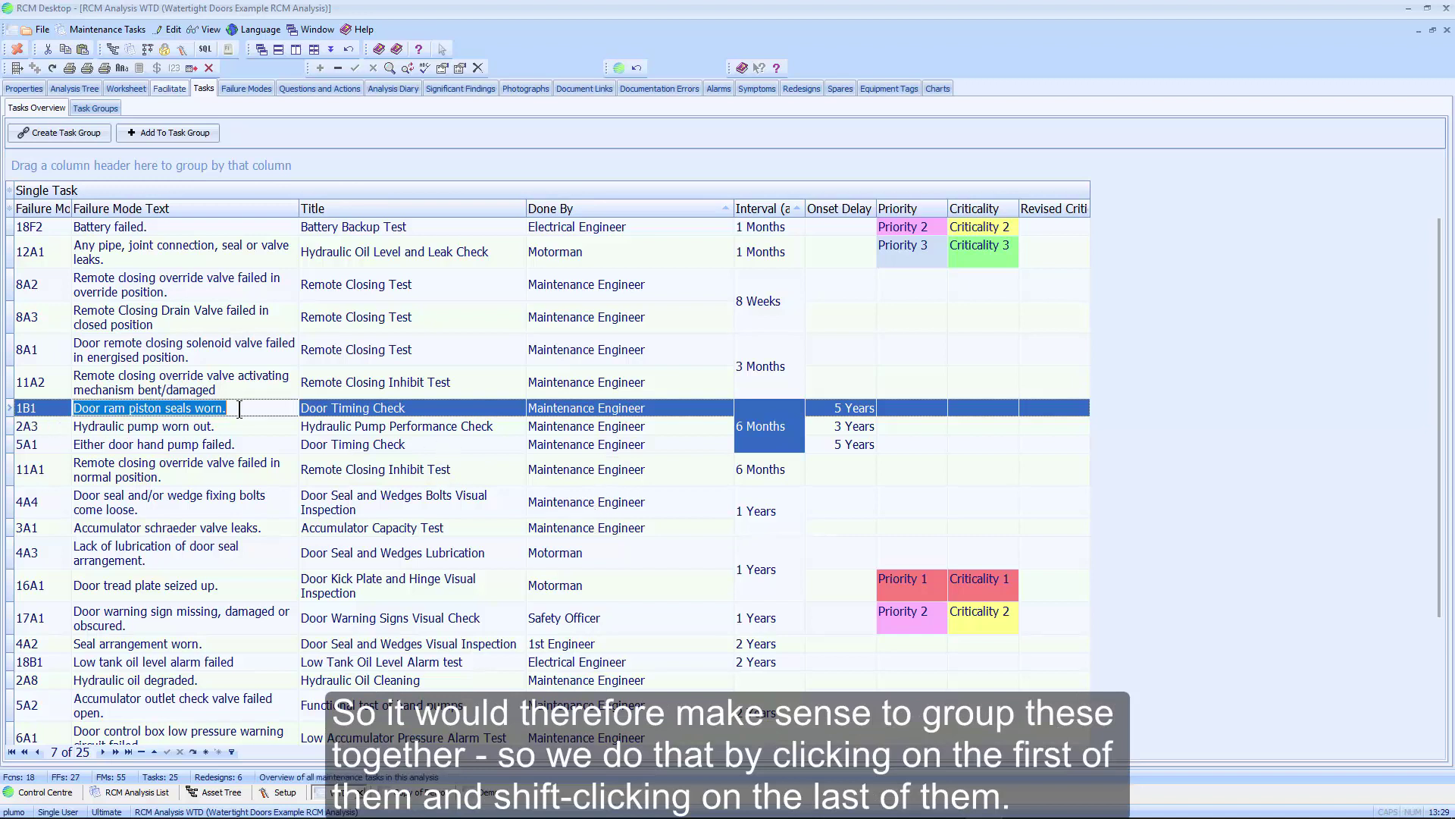
left_click(567, 444, "shift")
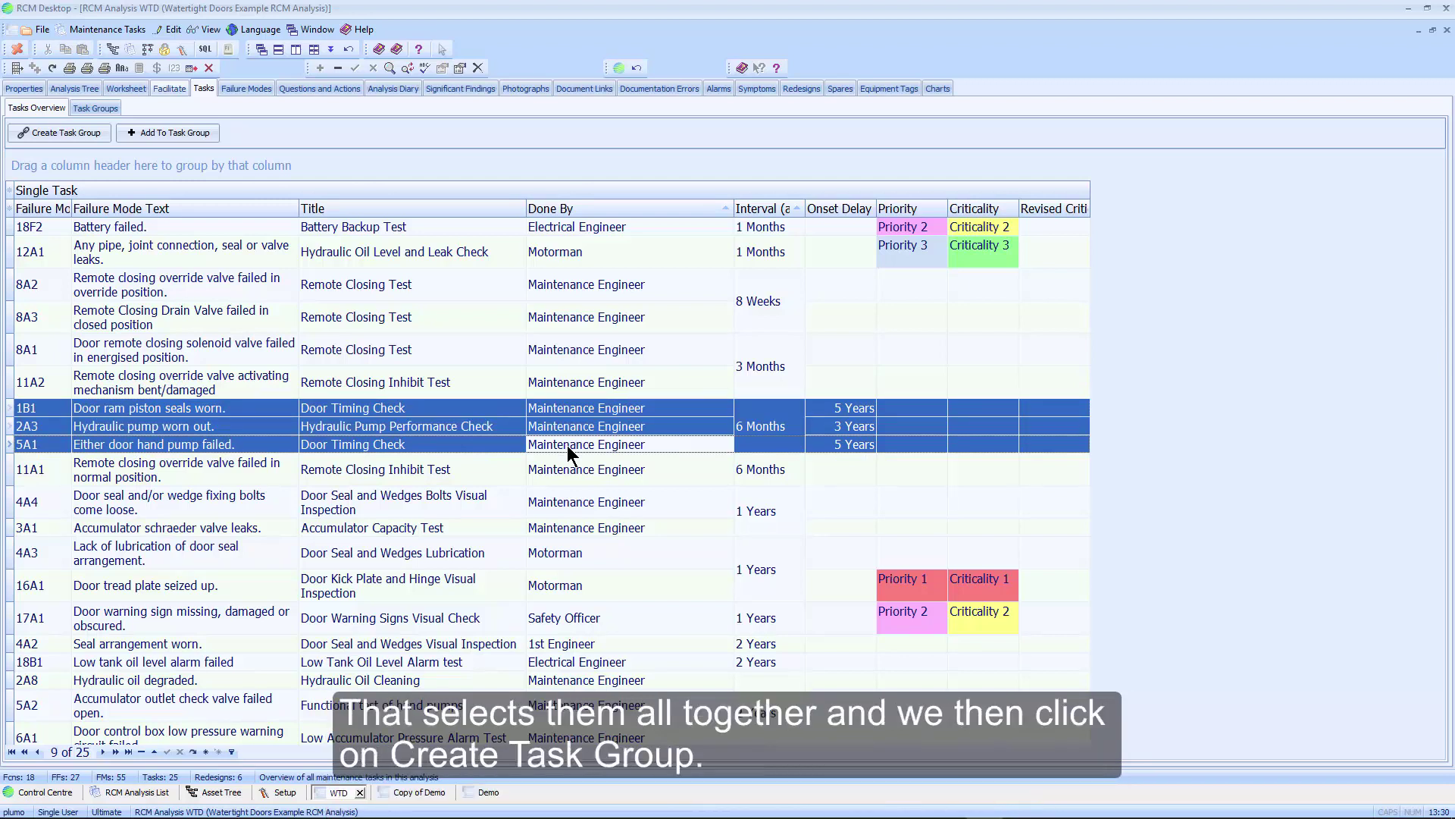
left_click(74, 135)
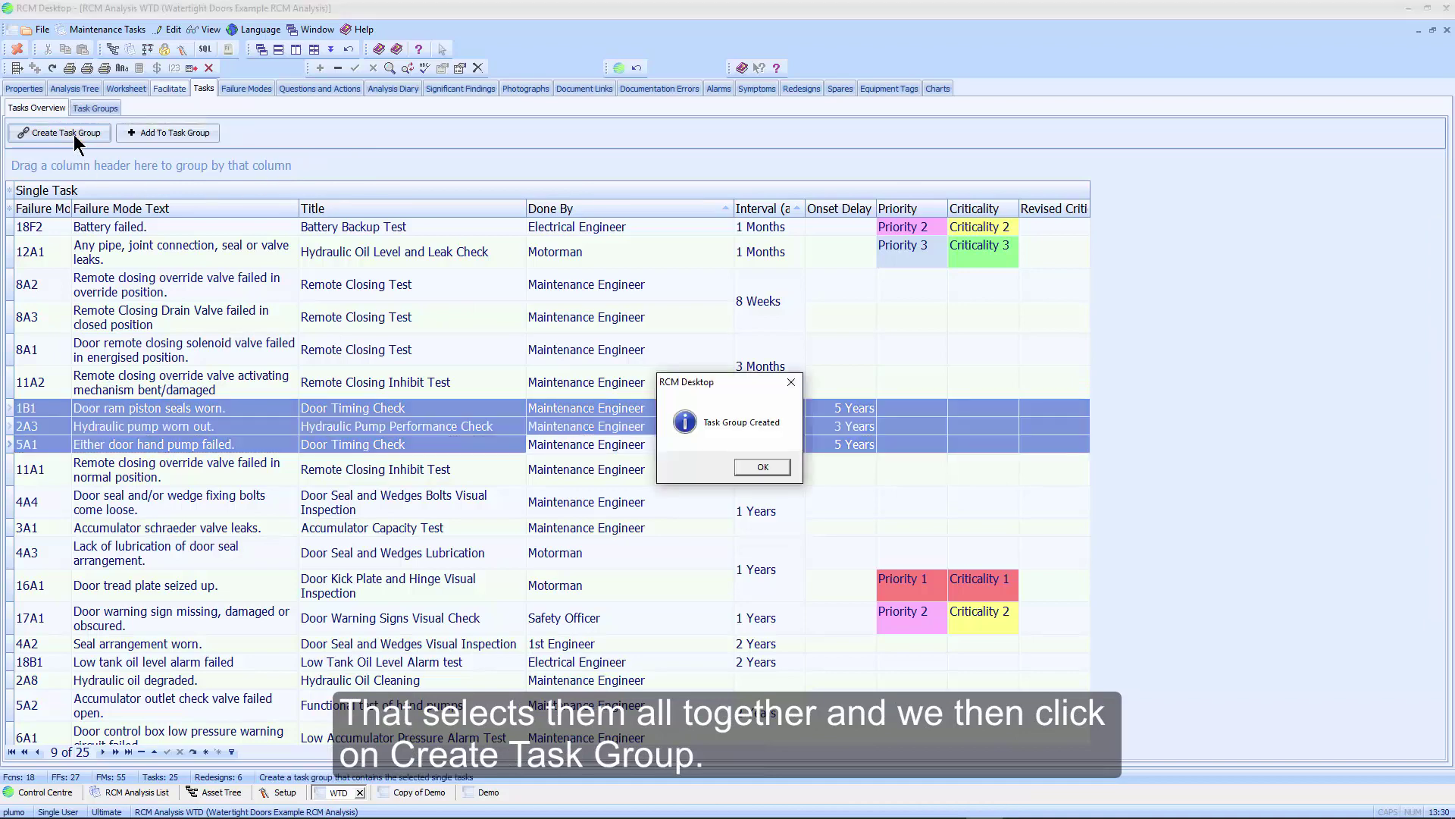
left_click(762, 467)
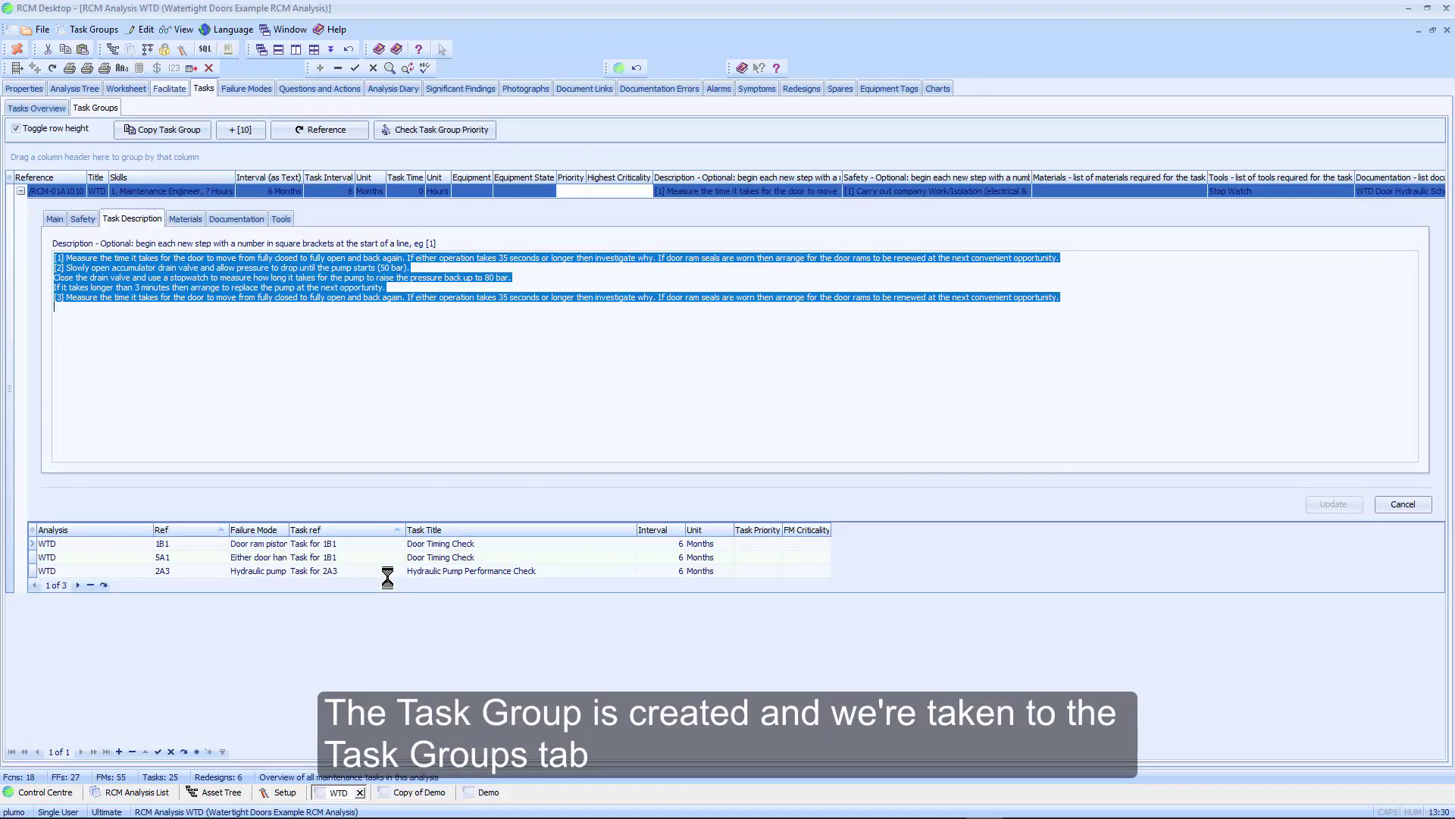
Add the prefix CHECK to the new task group's reference so it reads CHECK/RCM-01A1010.
left_click(54, 219)
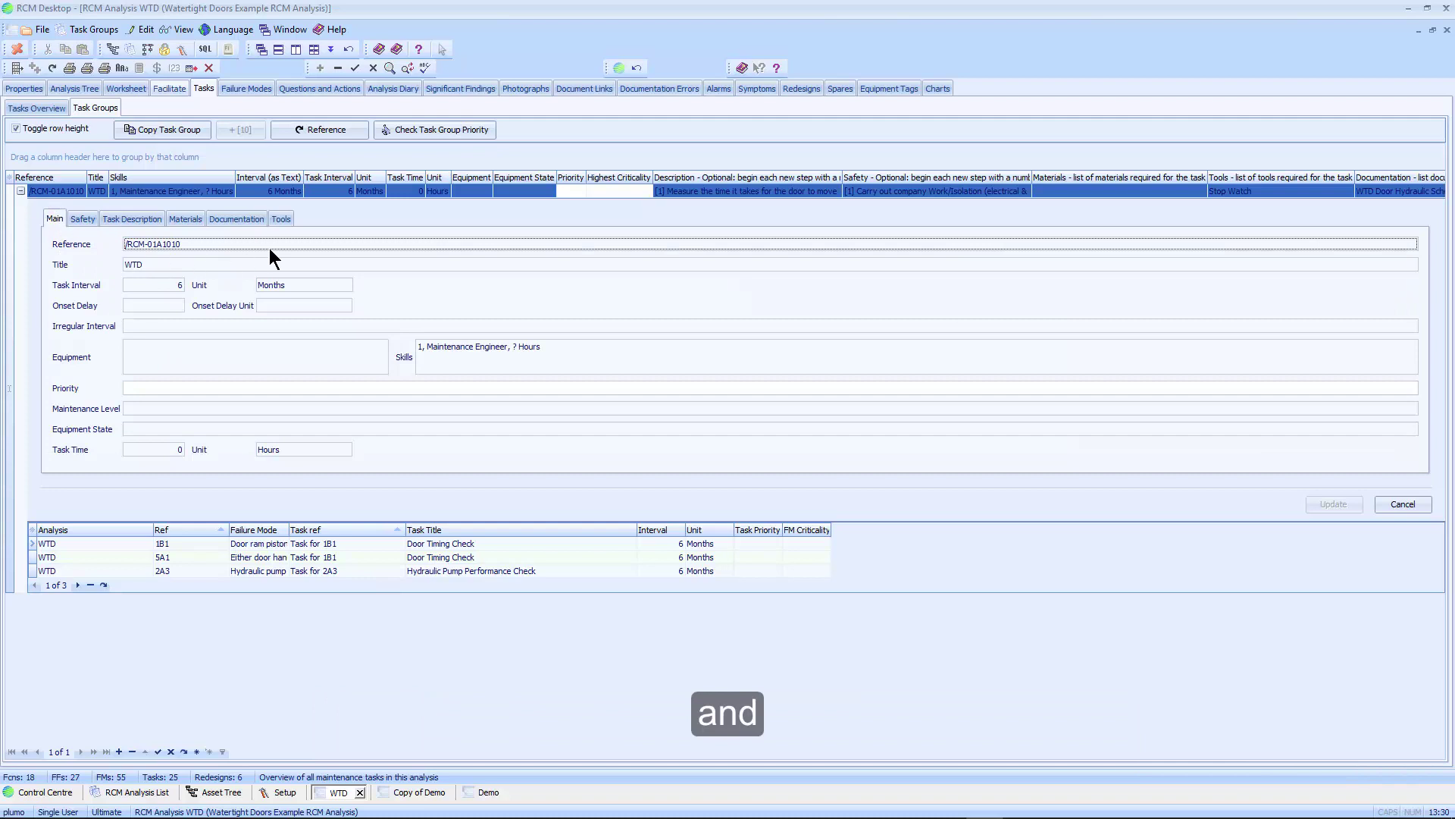
left_click(291, 243)
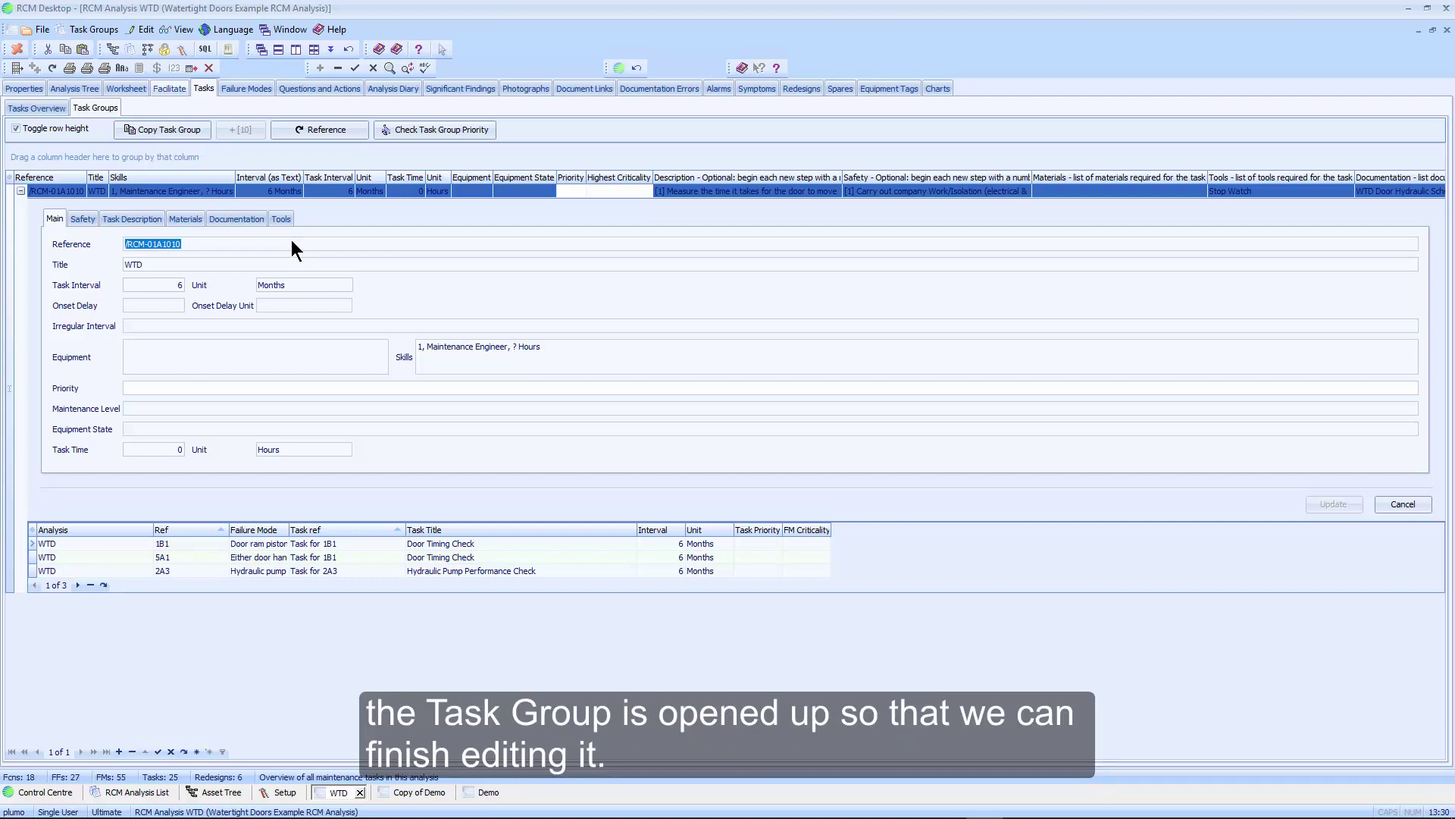
key("Home")
type("CHECK")
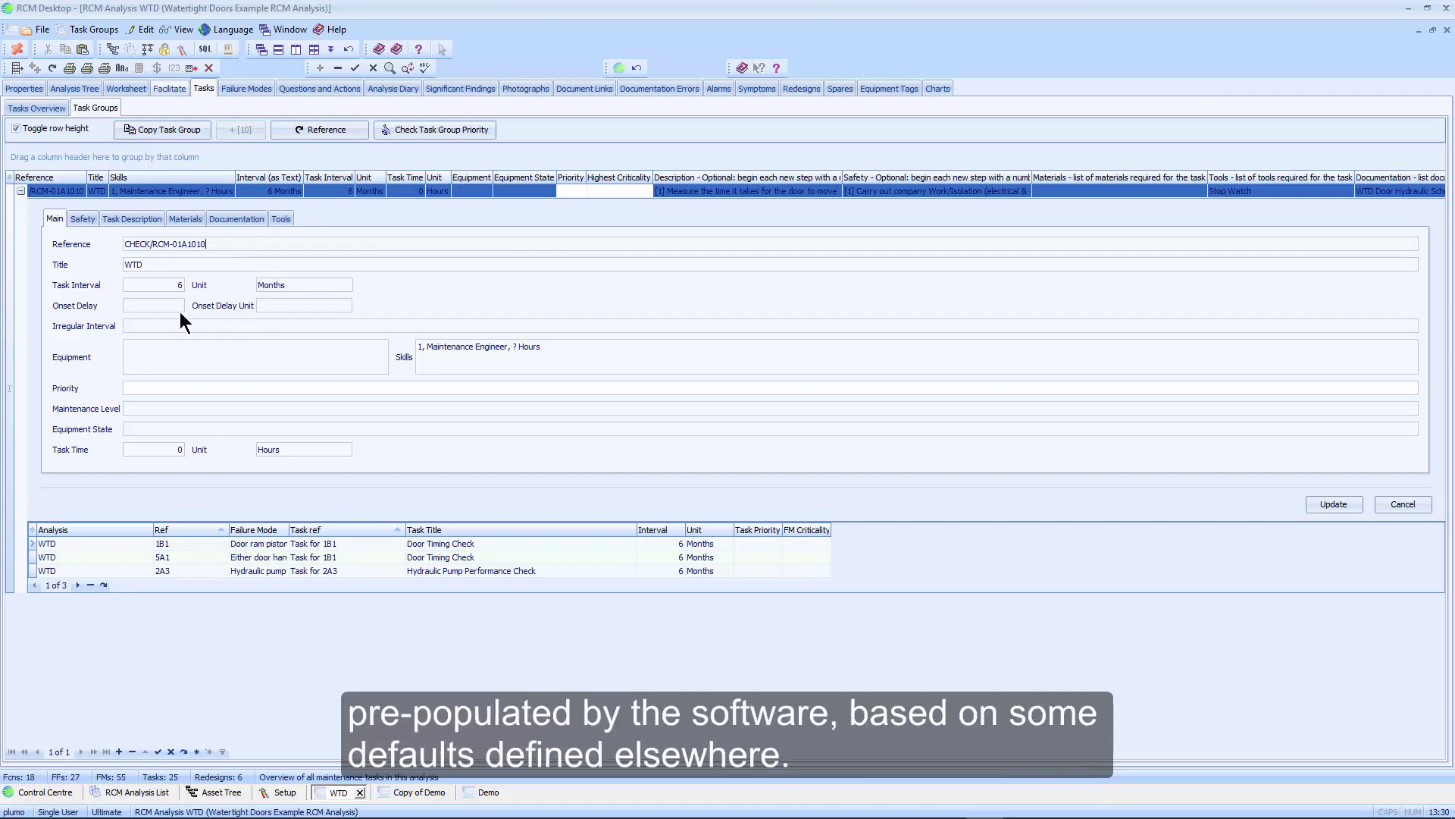
Extend the task group's title to "WTD - Basic Checks".
left_click(197, 262)
type("- ")
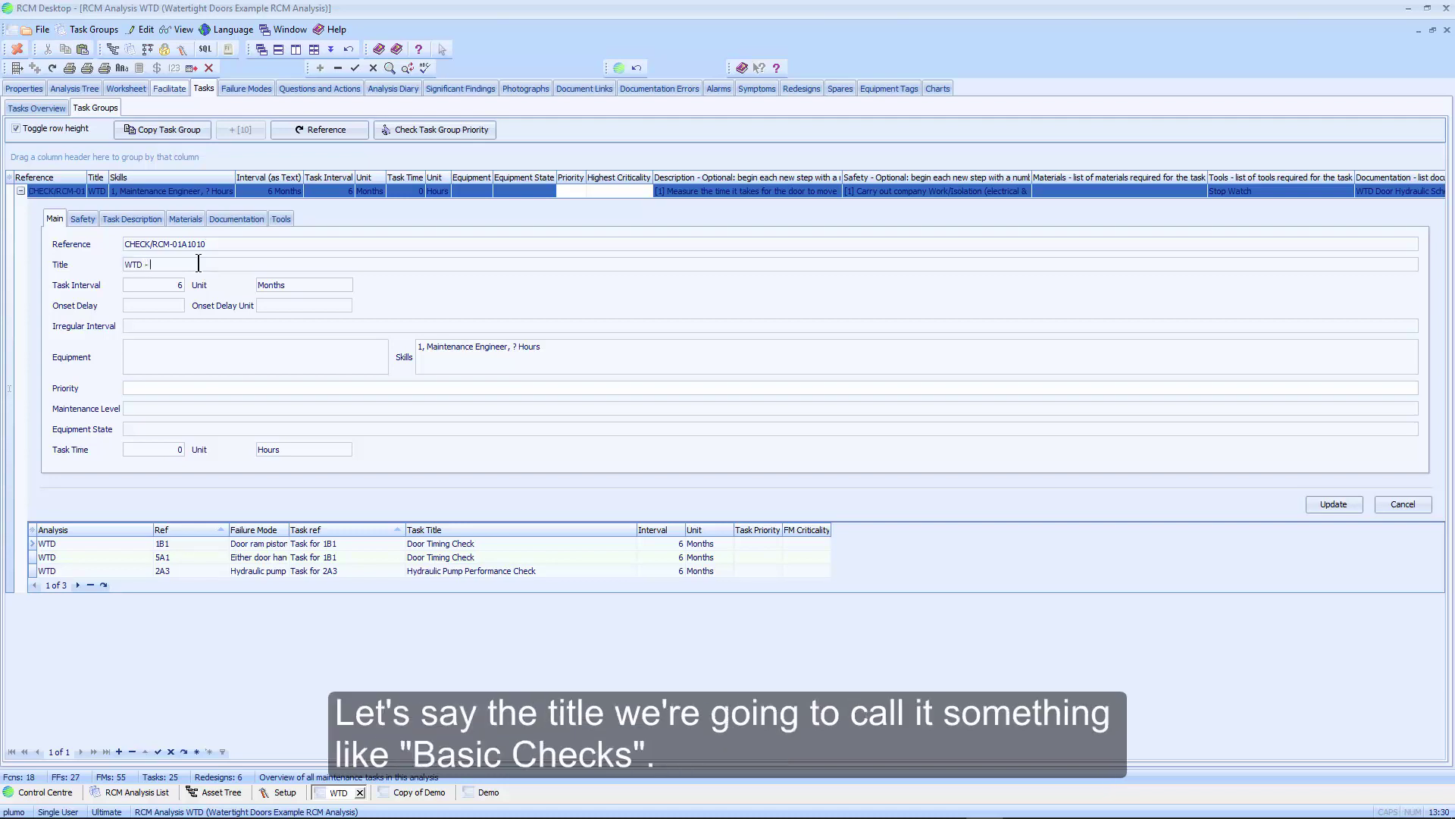
type("Basic Che3c")
key("BackSpace")
key("BackSpace")
type("cks")
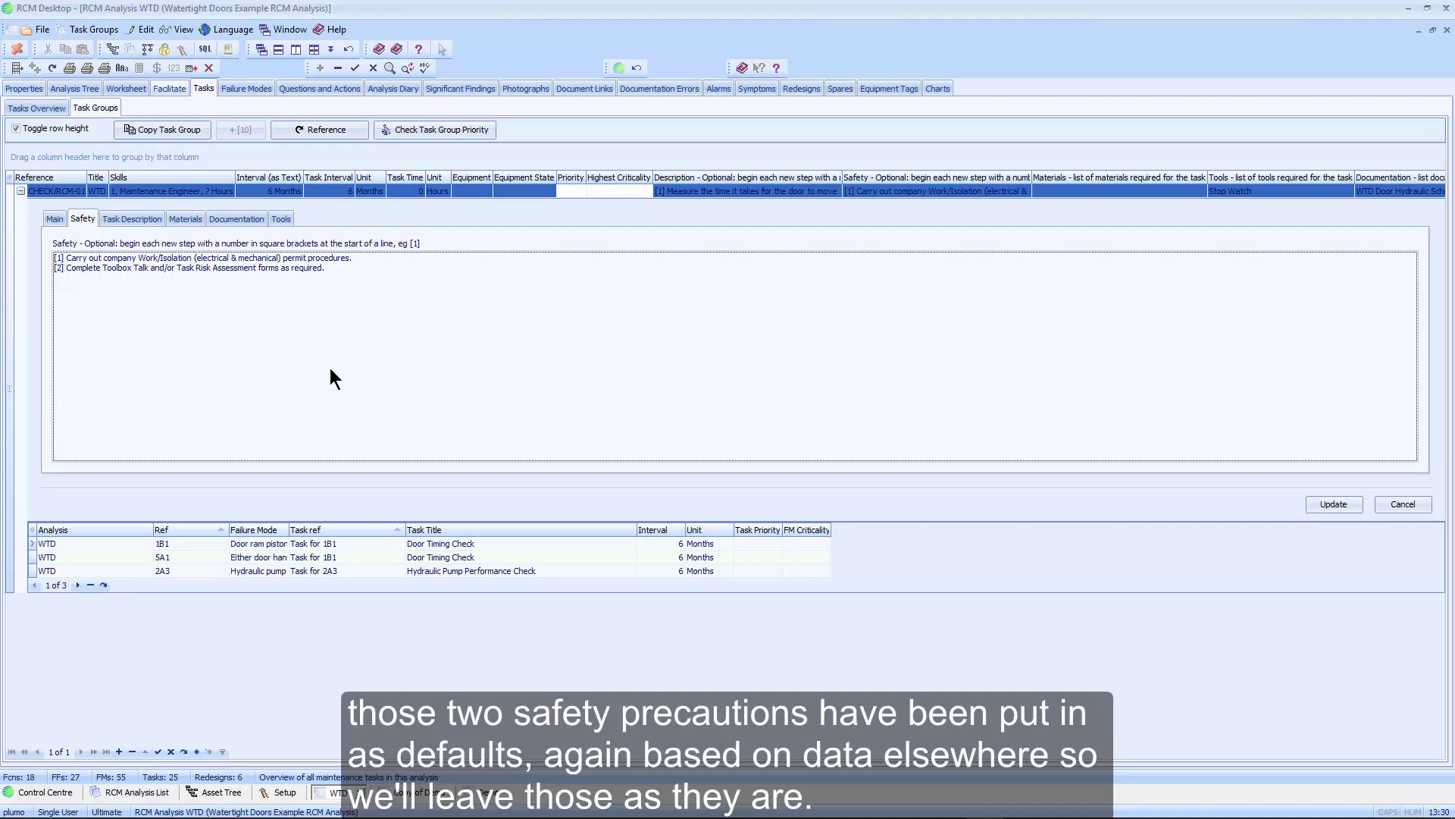
Review the task group's task description, materials and documentation entries.
left_click(130, 221)
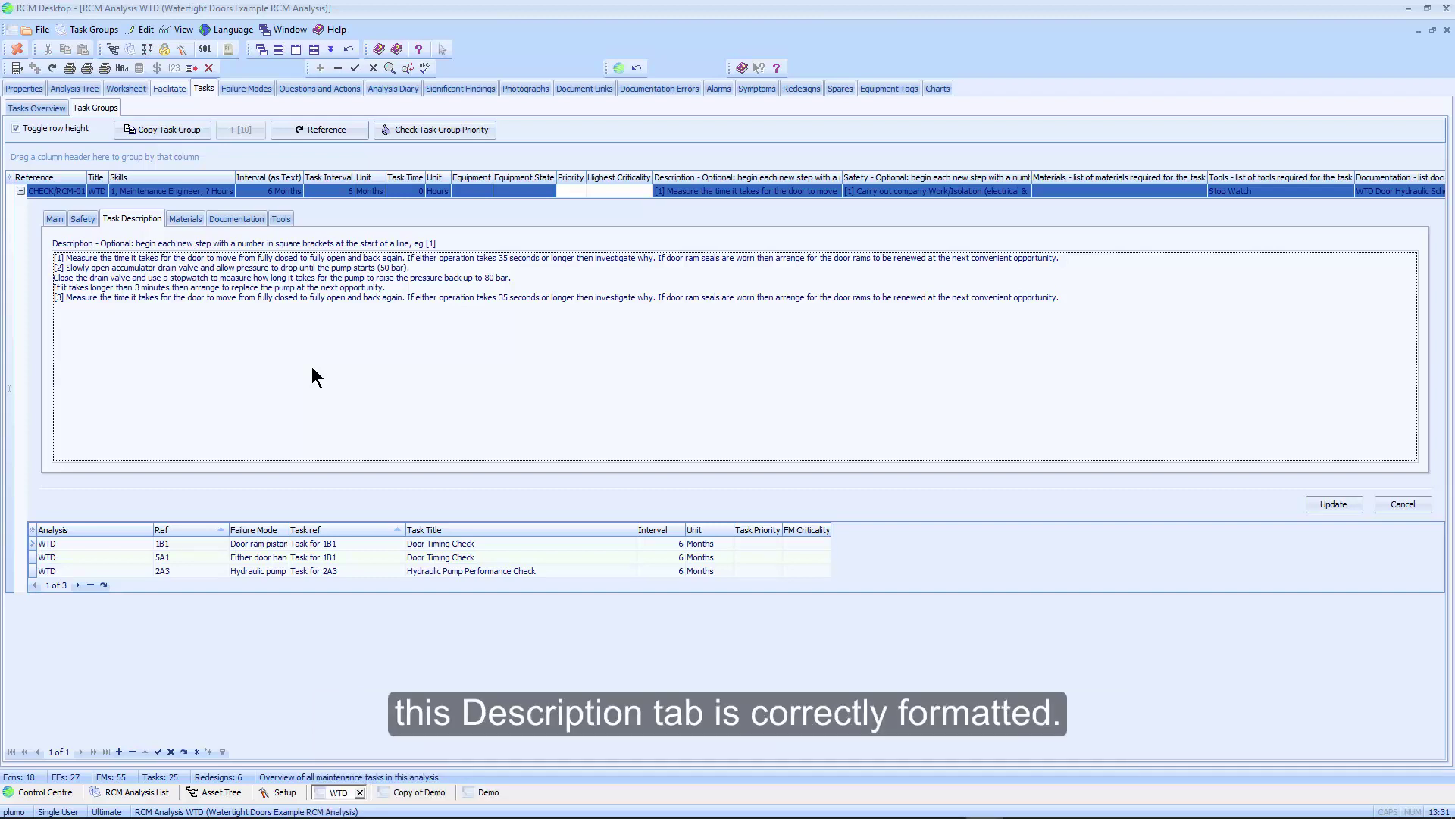
left_click(177, 220)
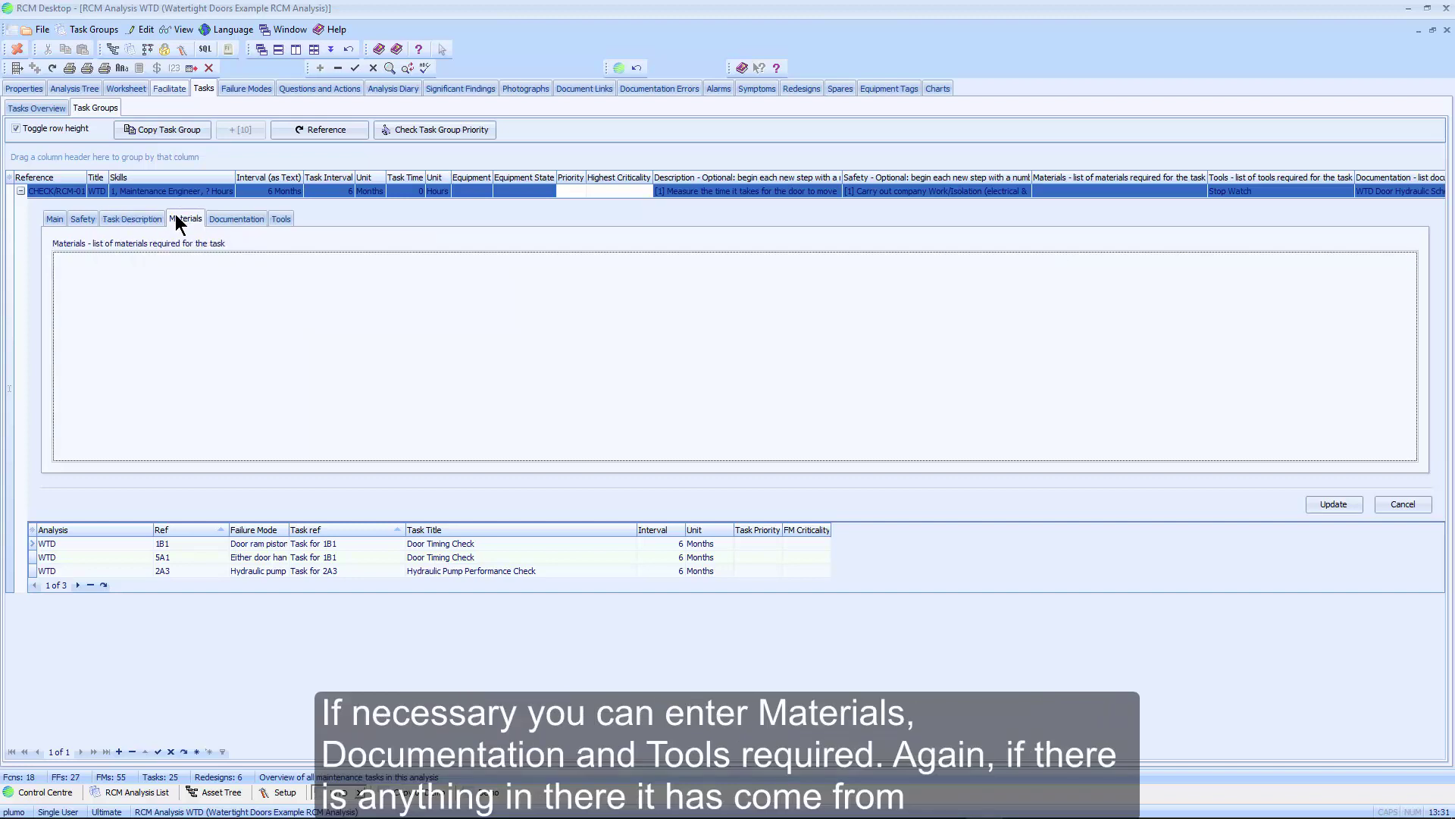
left_click(235, 224)
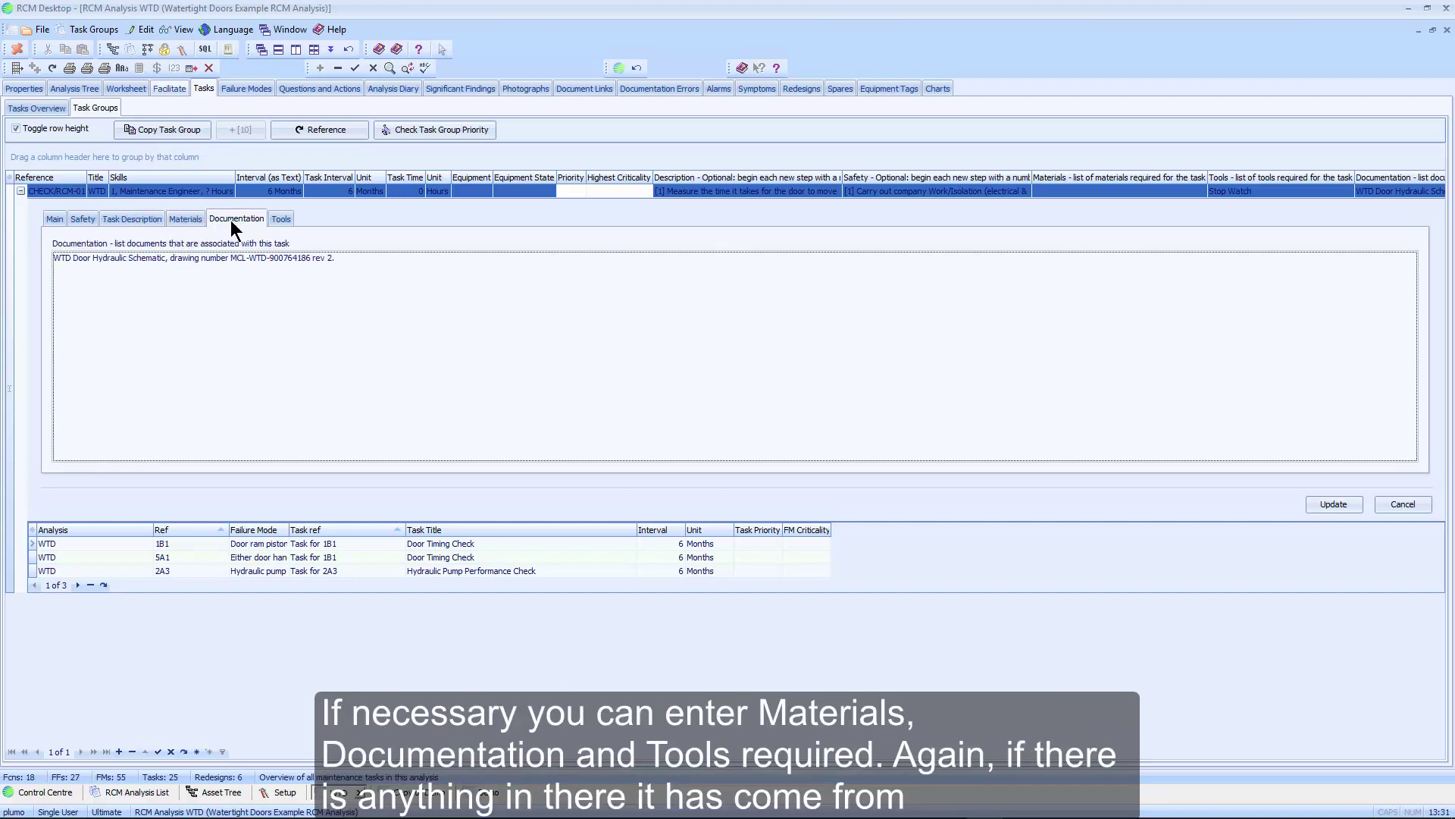
Remove the duplicate Stopwatch entry from the task group's tools list and save the edited task group.
left_click(282, 221)
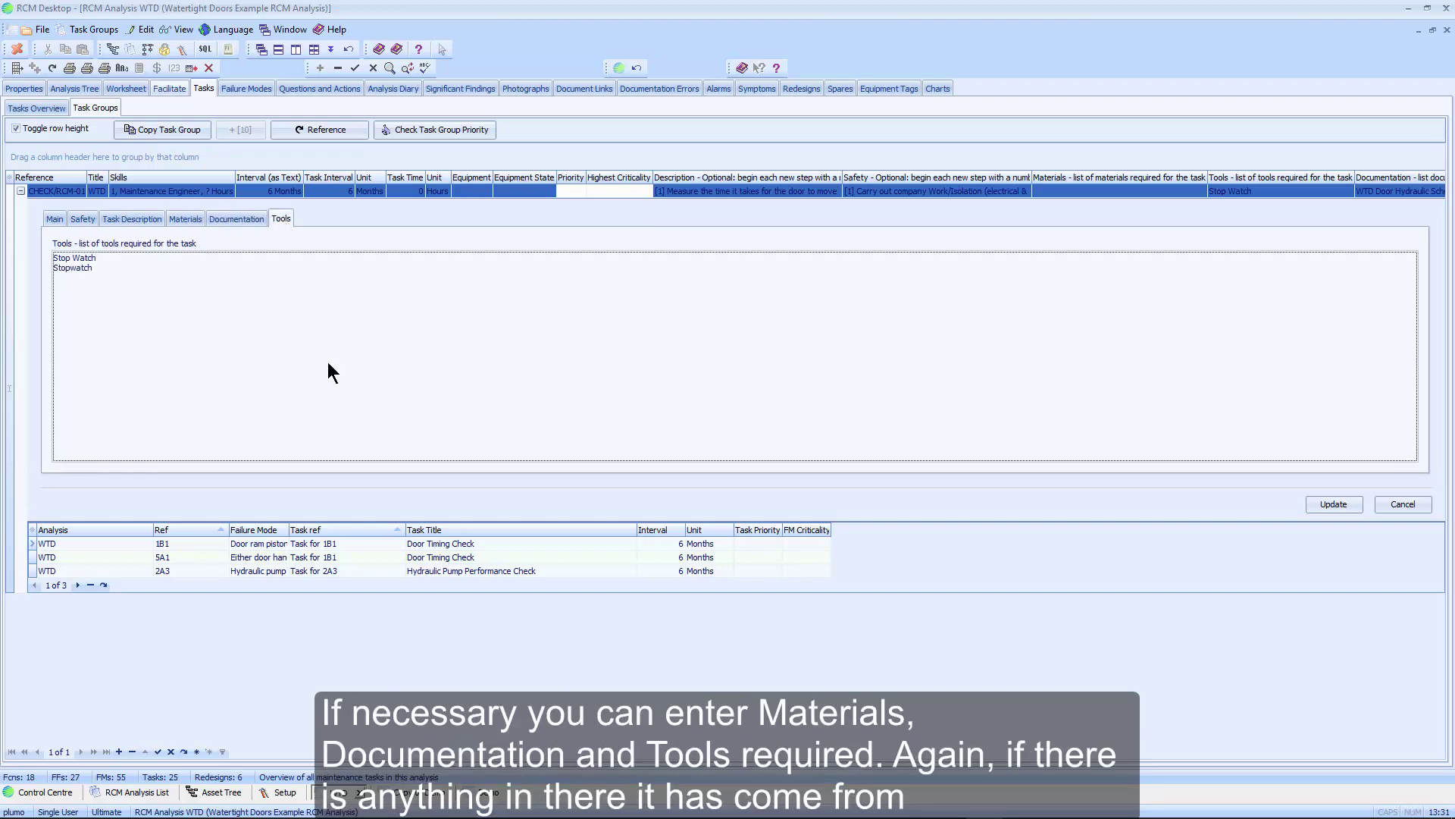
left_click(221, 334)
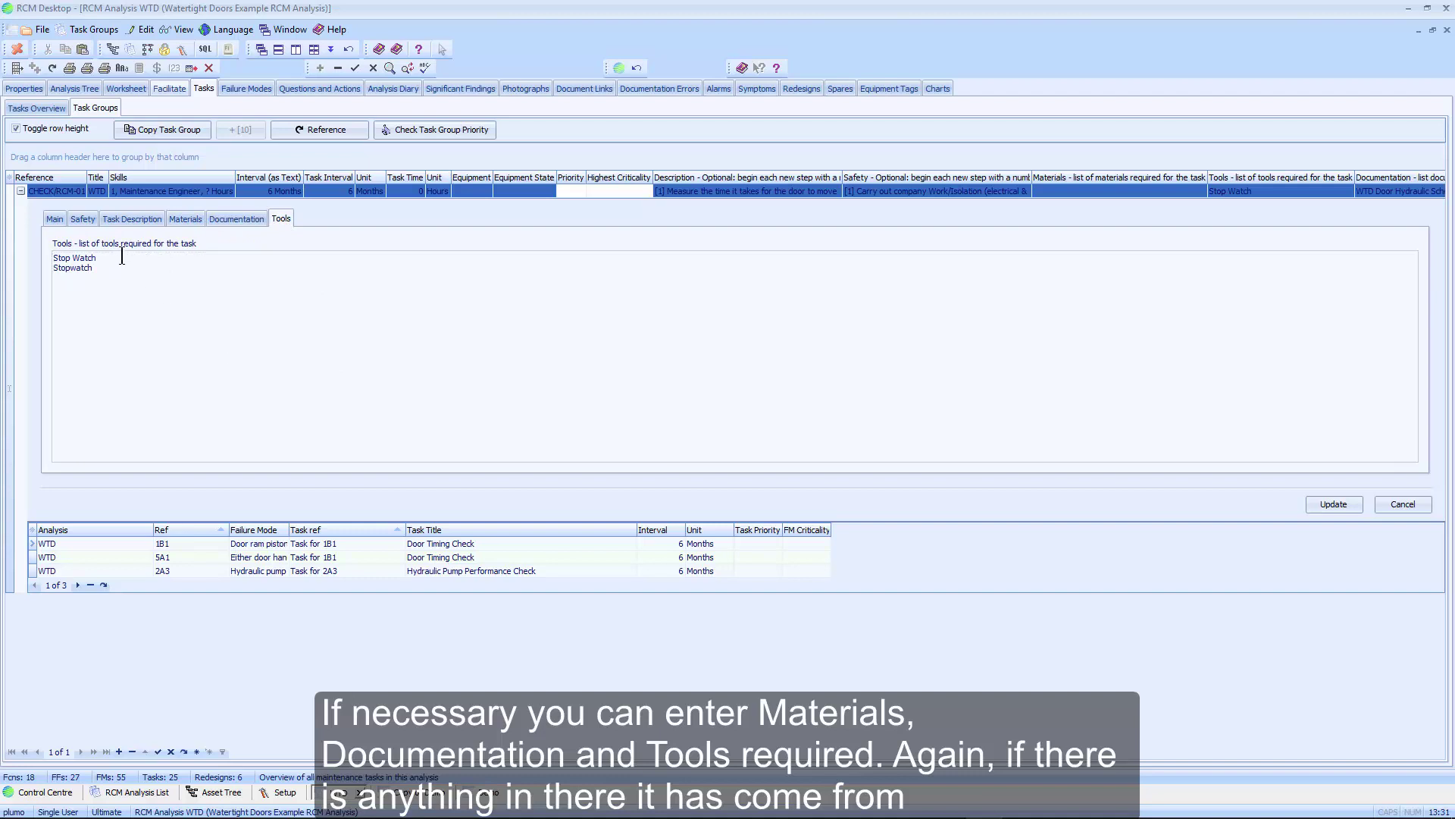
left_click_drag(122, 257, 137, 286)
key("BackSpace")
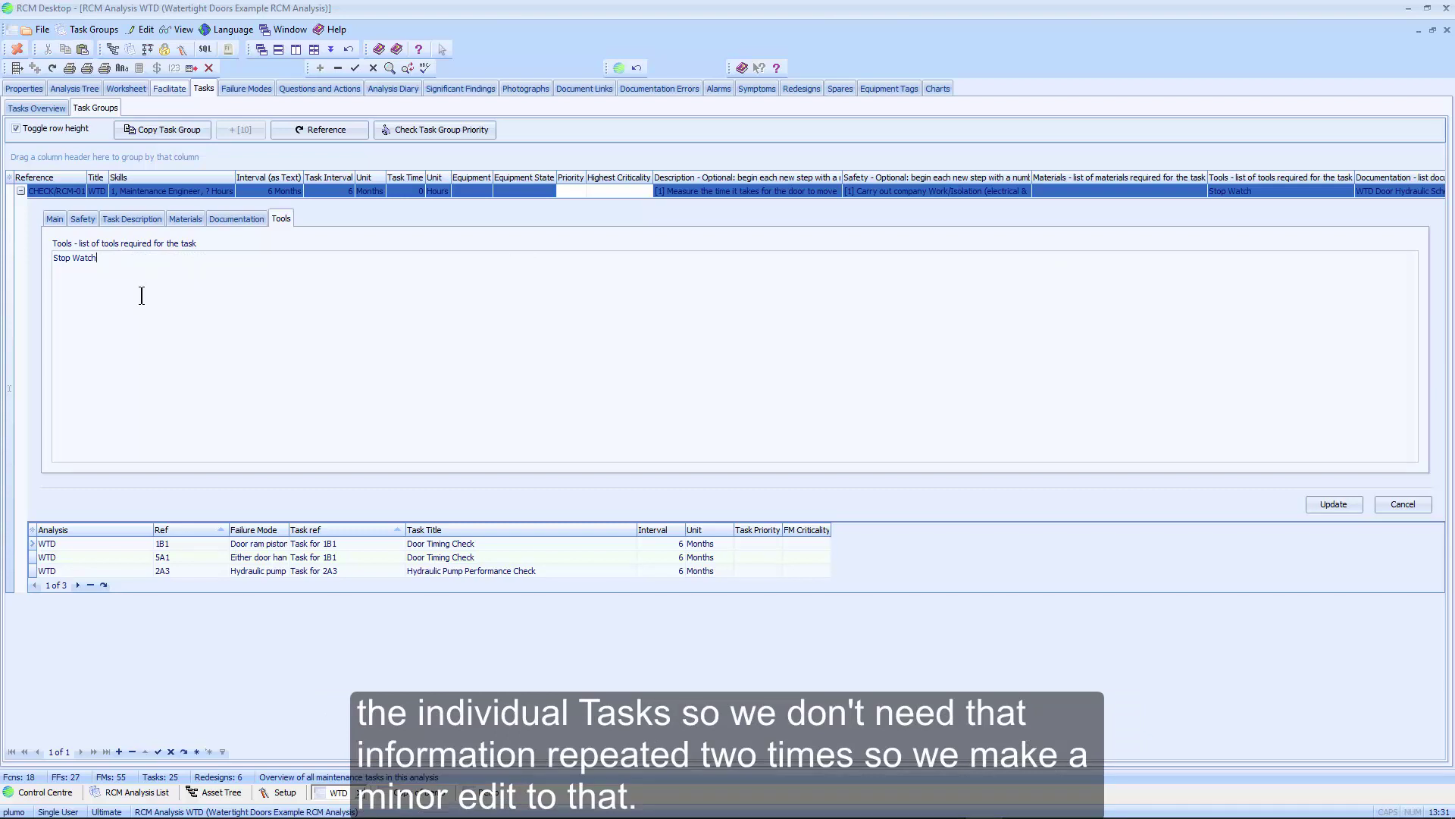
left_click(54, 219)
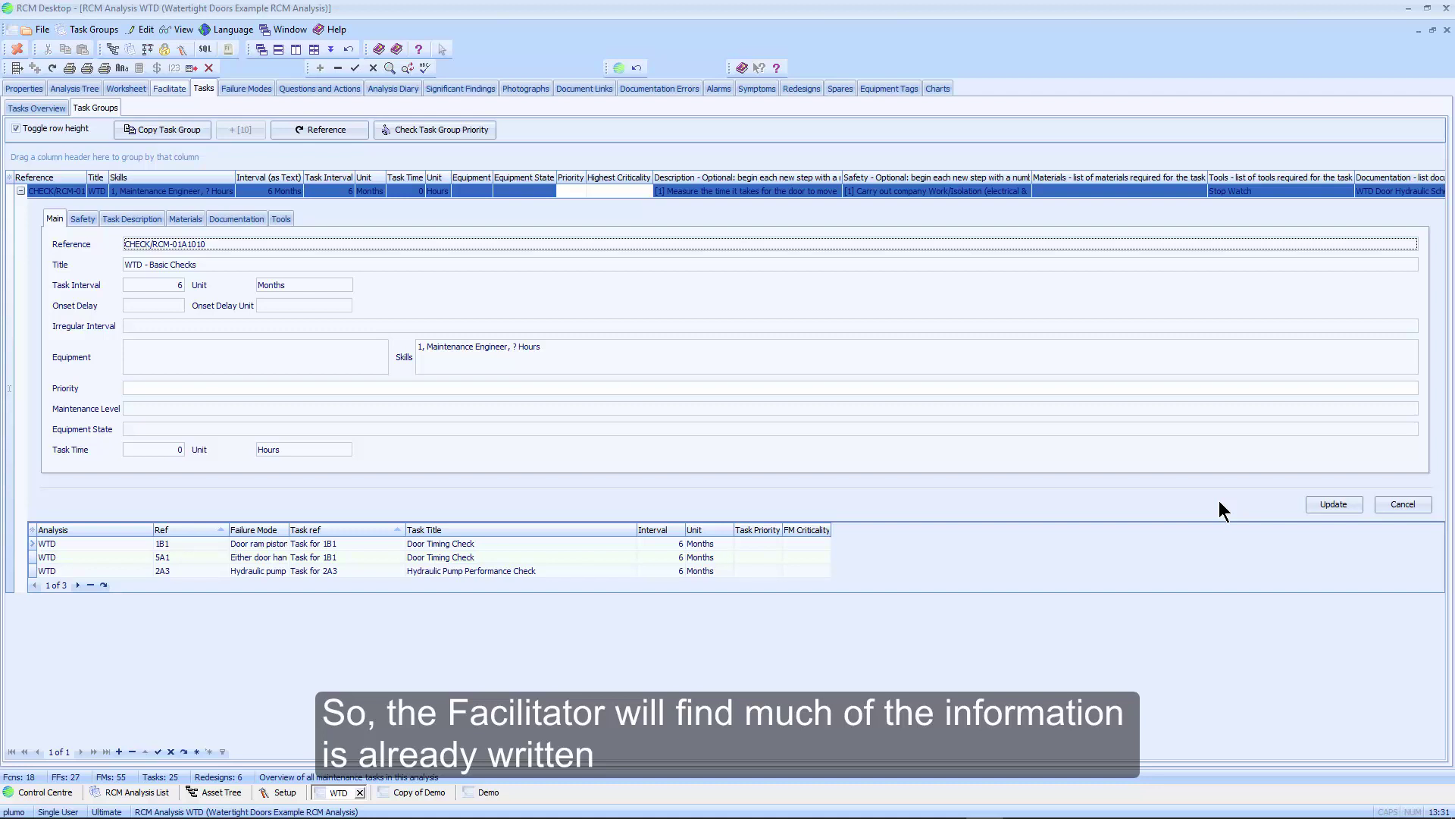
left_click(1348, 503)
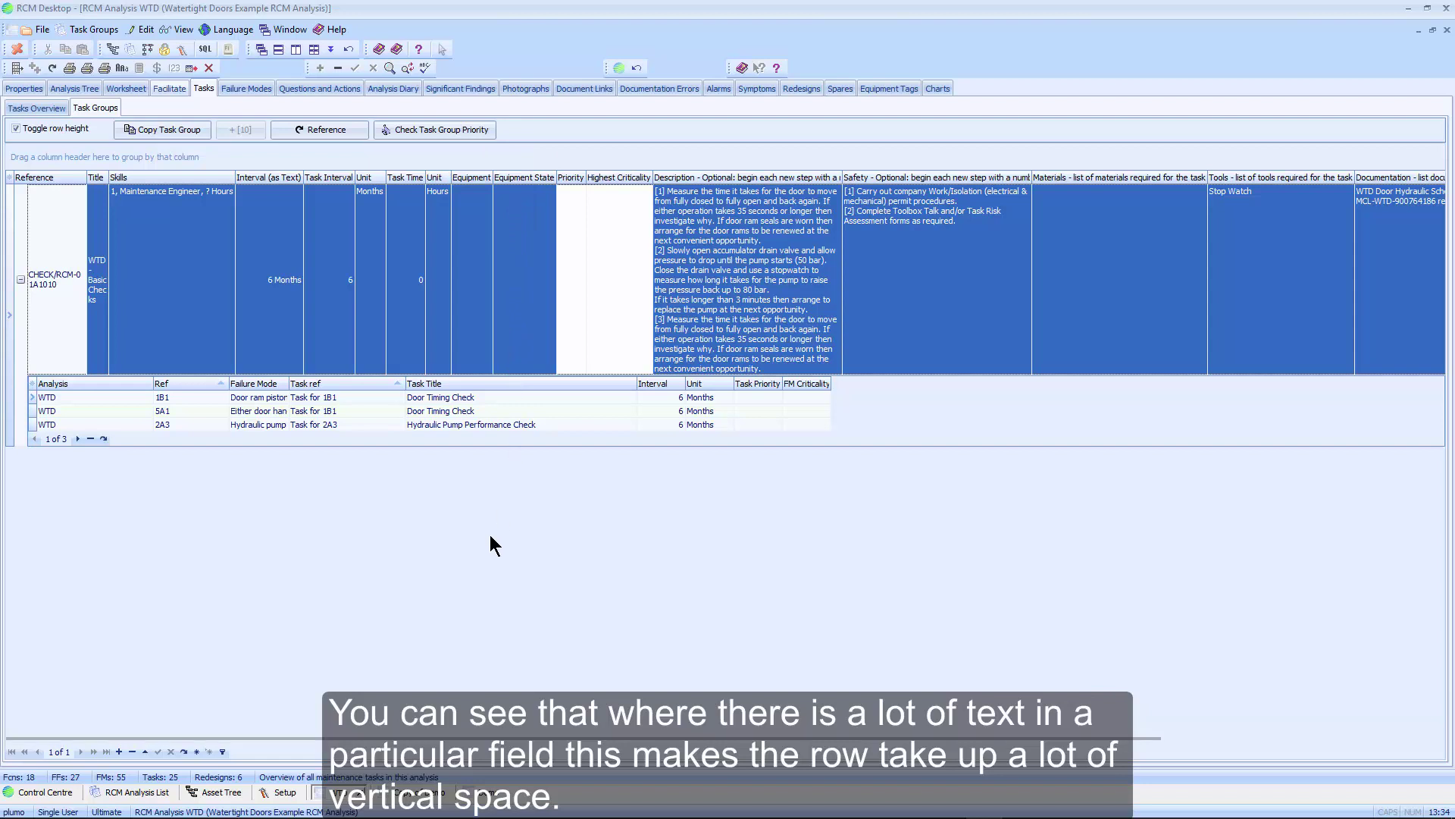
Toggle the task group row to single-line height and back to full height, and collapse its list of individual tasks.
left_click(16, 129)
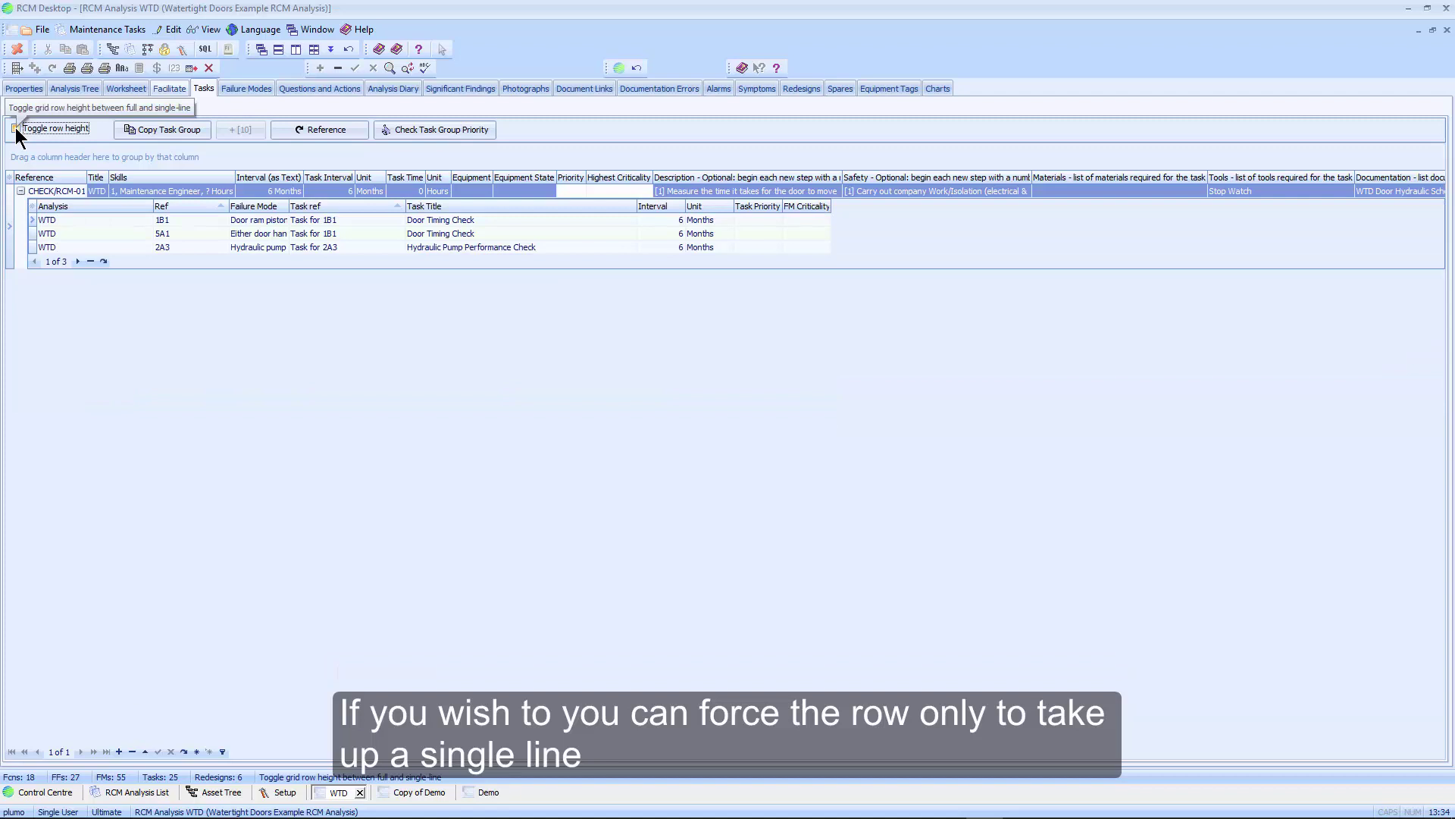
left_click(16, 129)
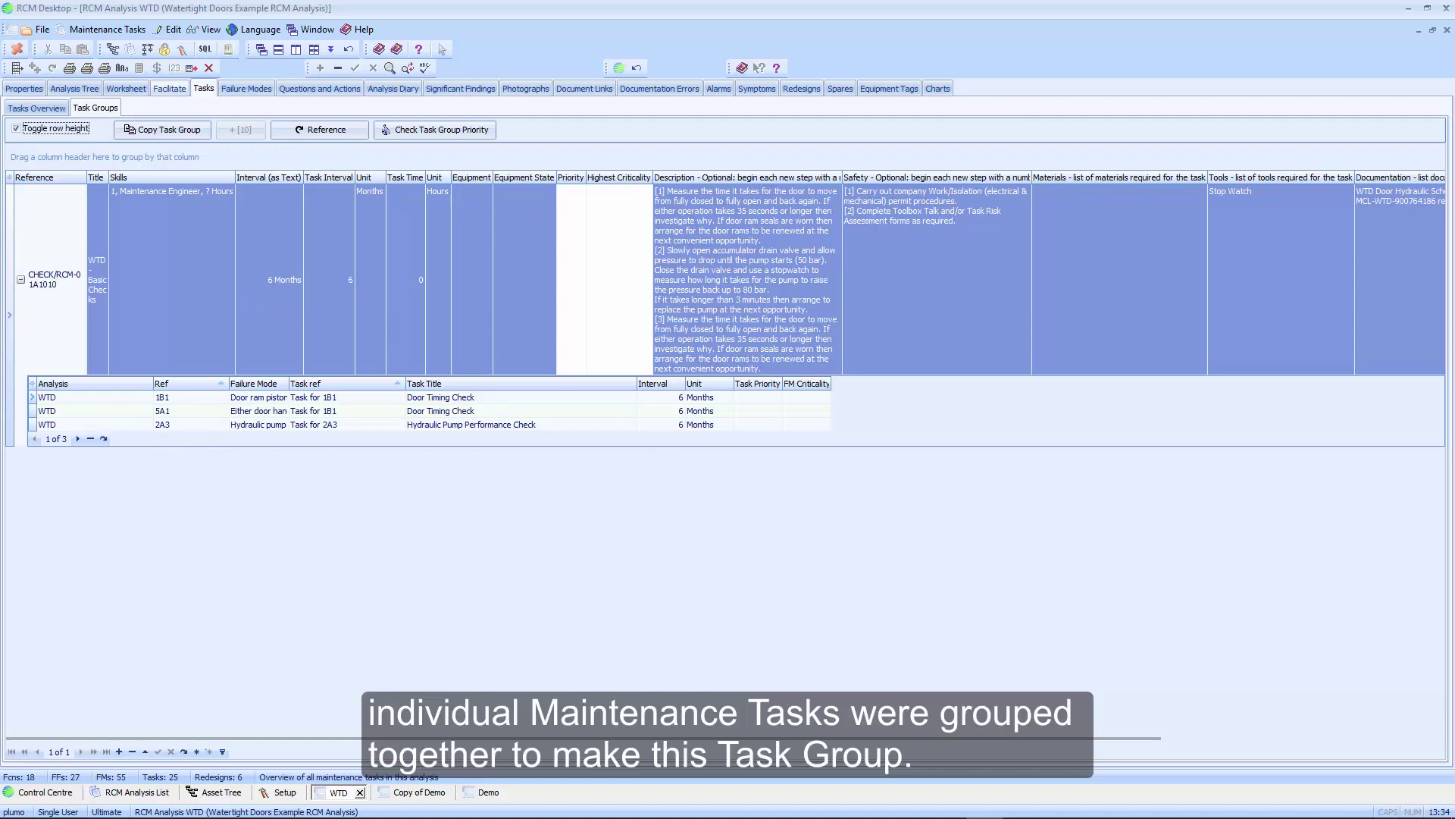
left_click(20, 280)
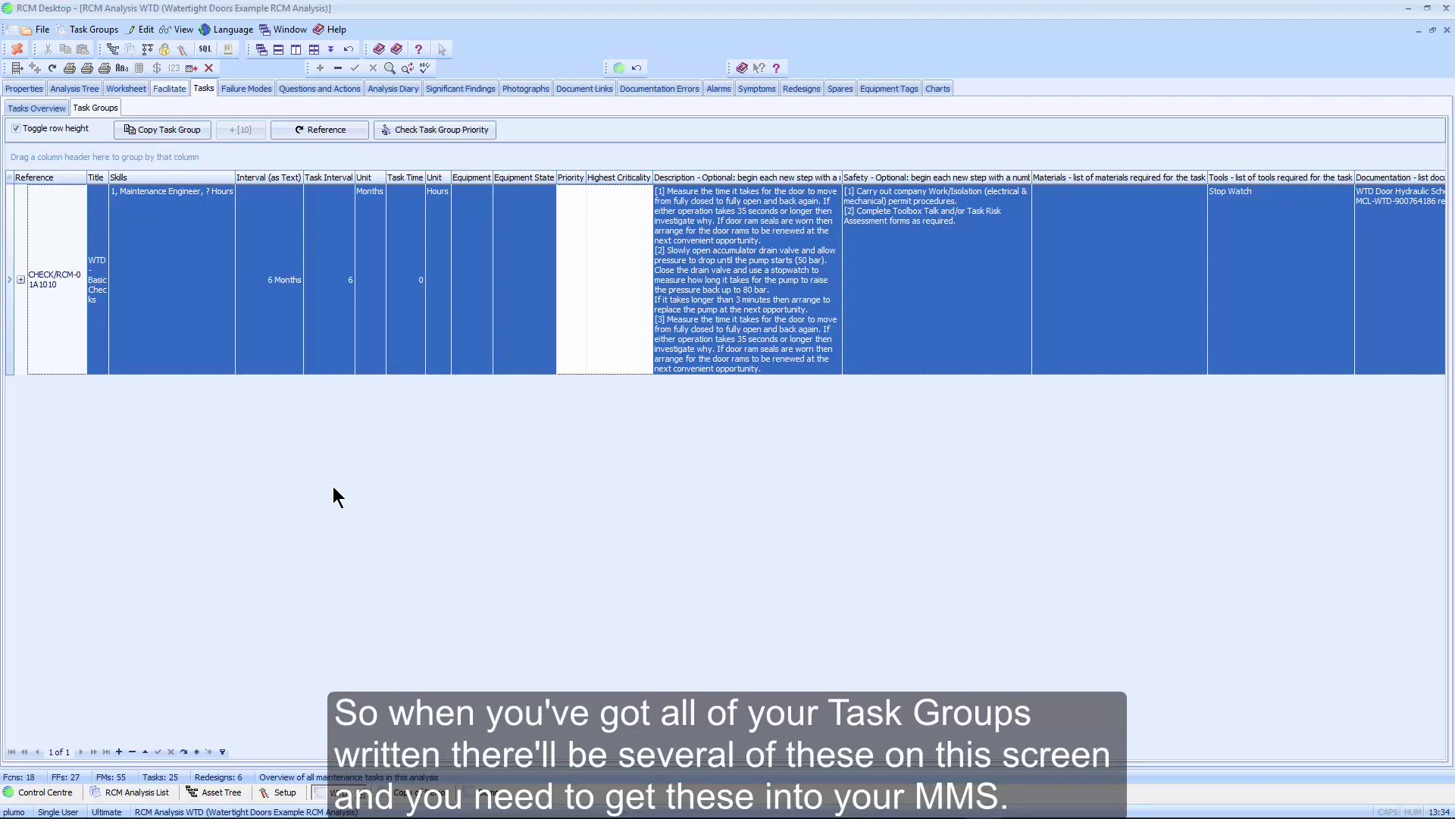
Export the task groups grid to a Microsoft Excel (xlsx) file without expanding groups, and close the exported workbook after viewing it.
left_click(191, 67)
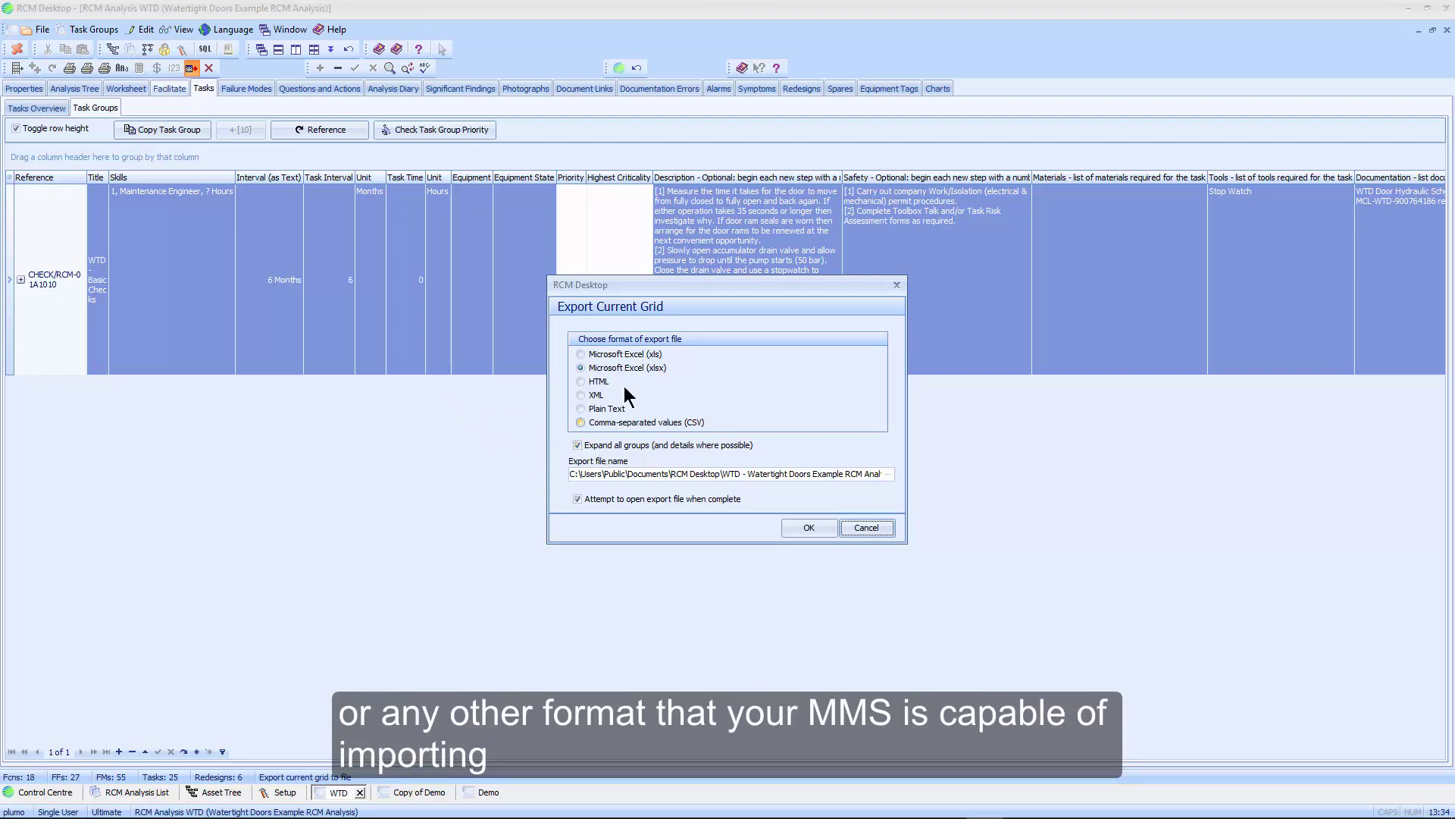
left_click(579, 446)
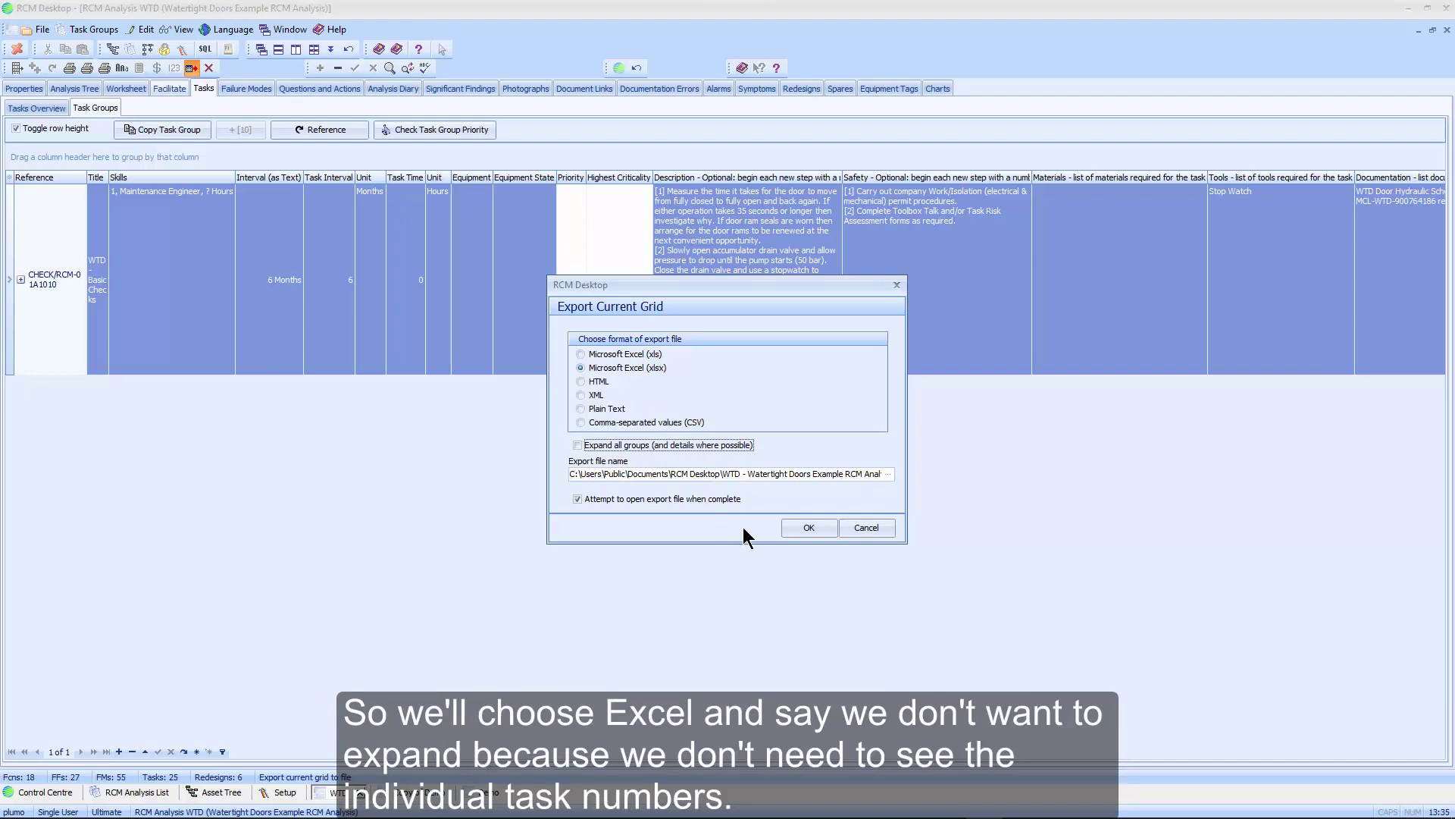
left_click(800, 528)
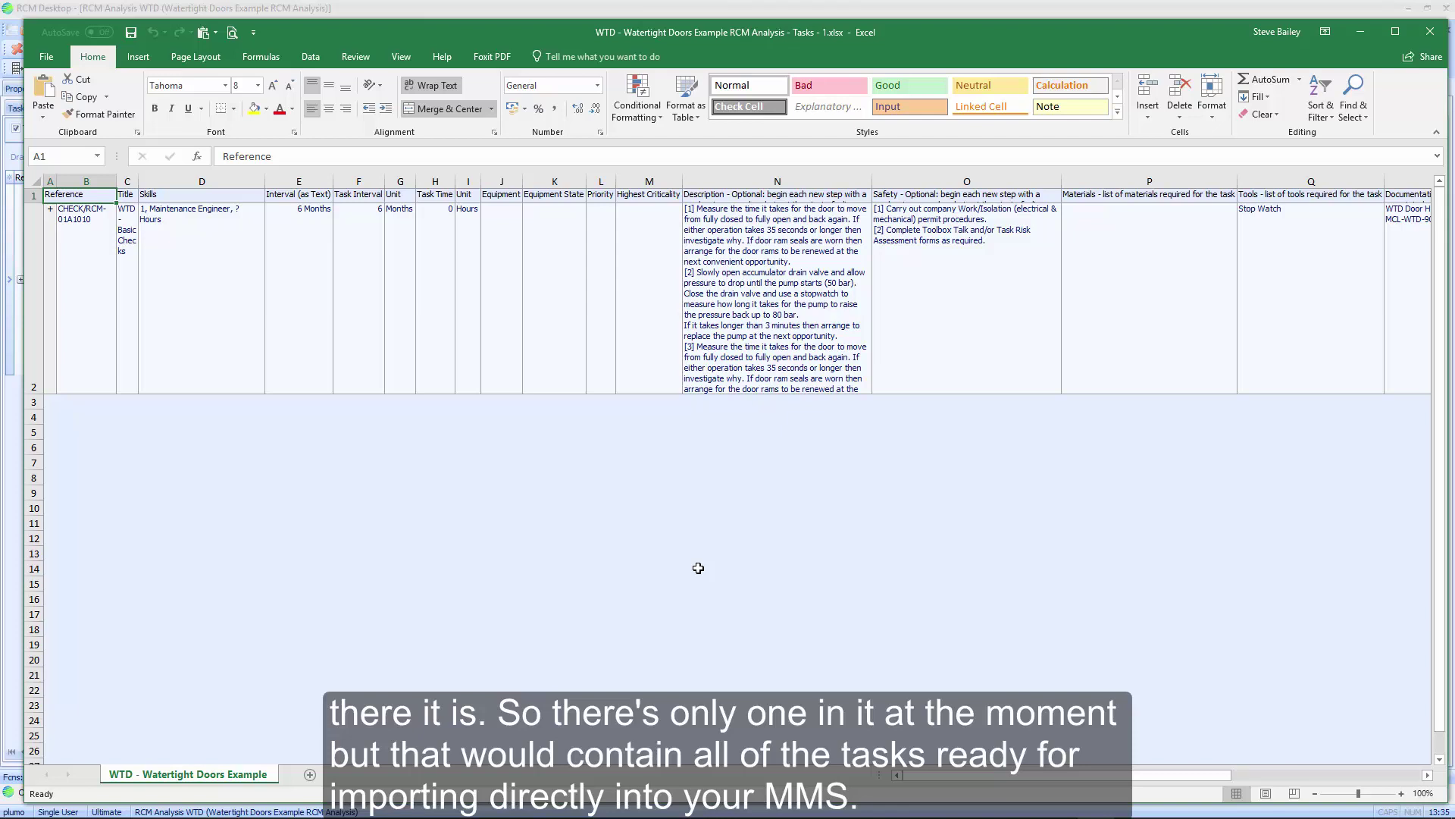
left_click(1430, 31)
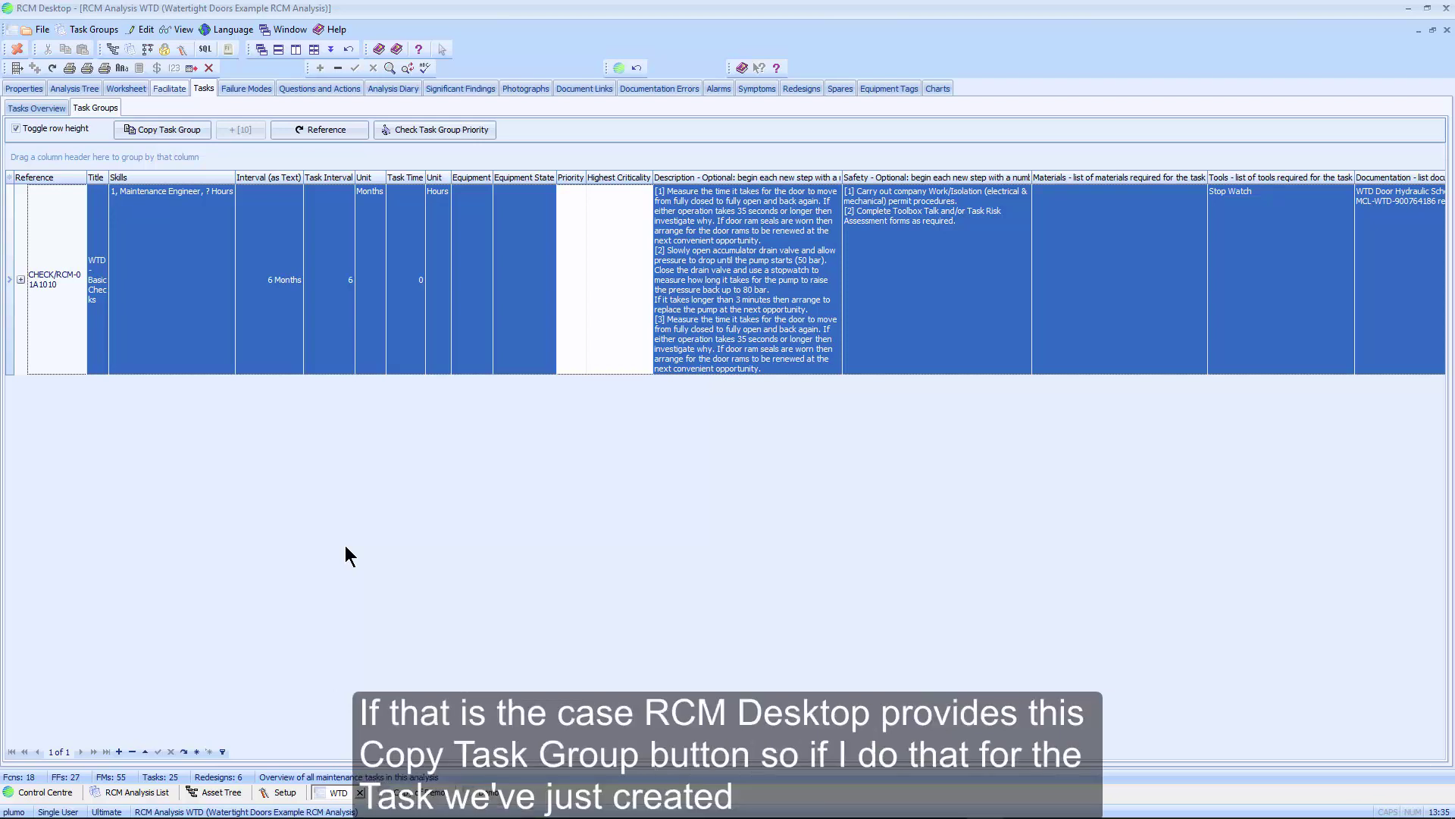
Copy the WTD - Basic Checks task group, paste it into a WordPad document, and close that document without saving.
left_click(152, 128)
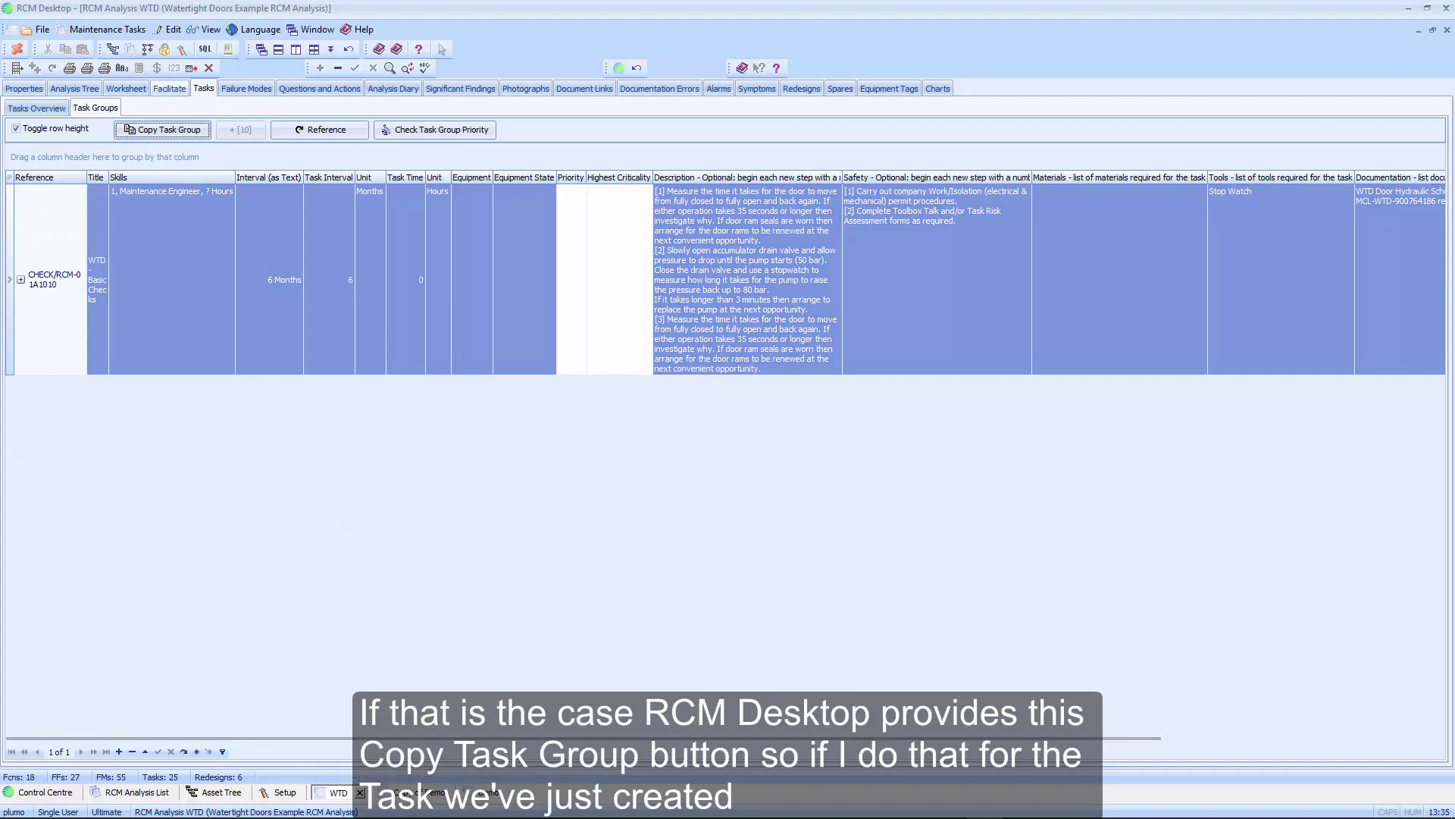
left_click_drag(0, 151, 852, 4)
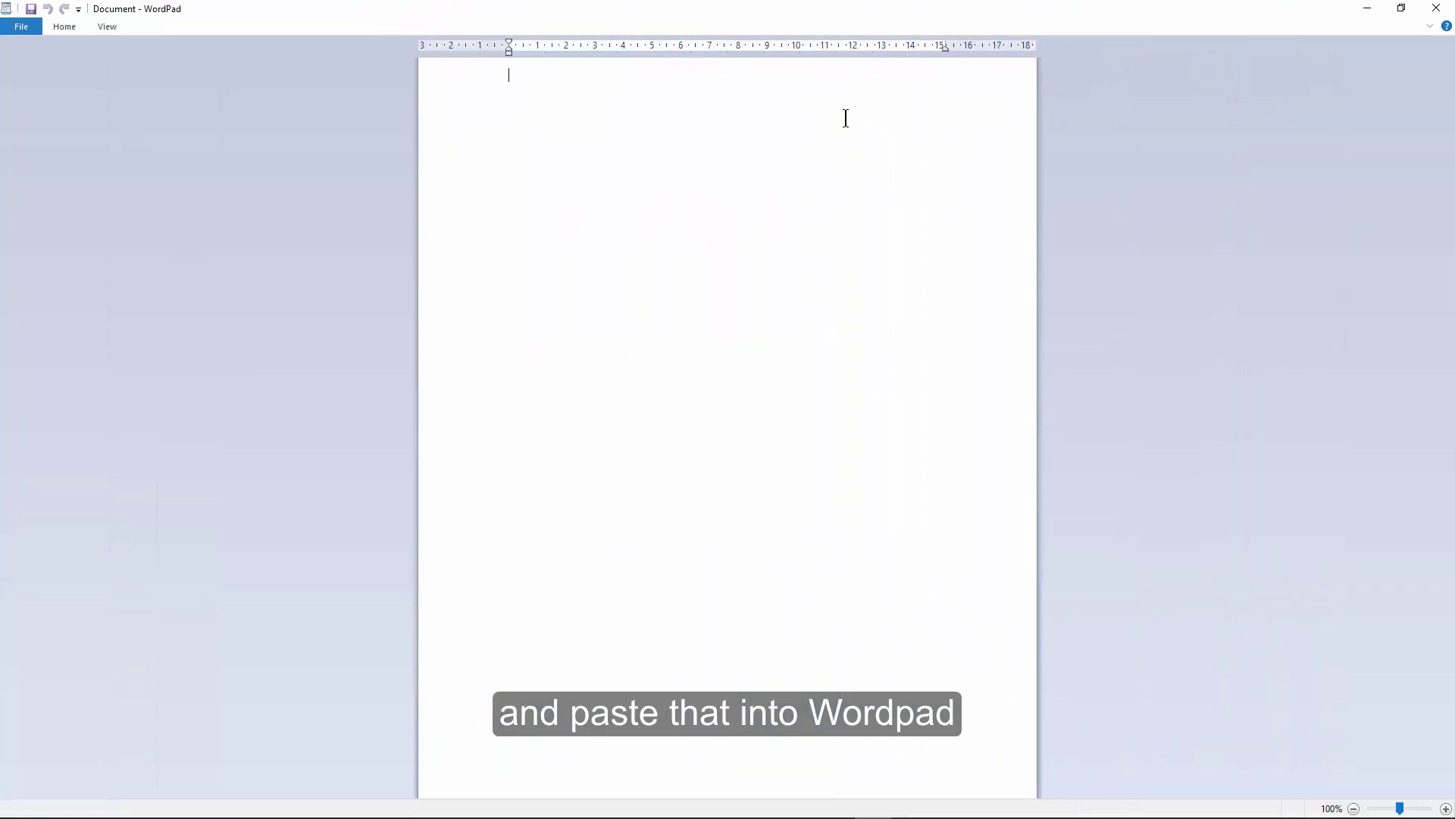
key("ctrl+v")
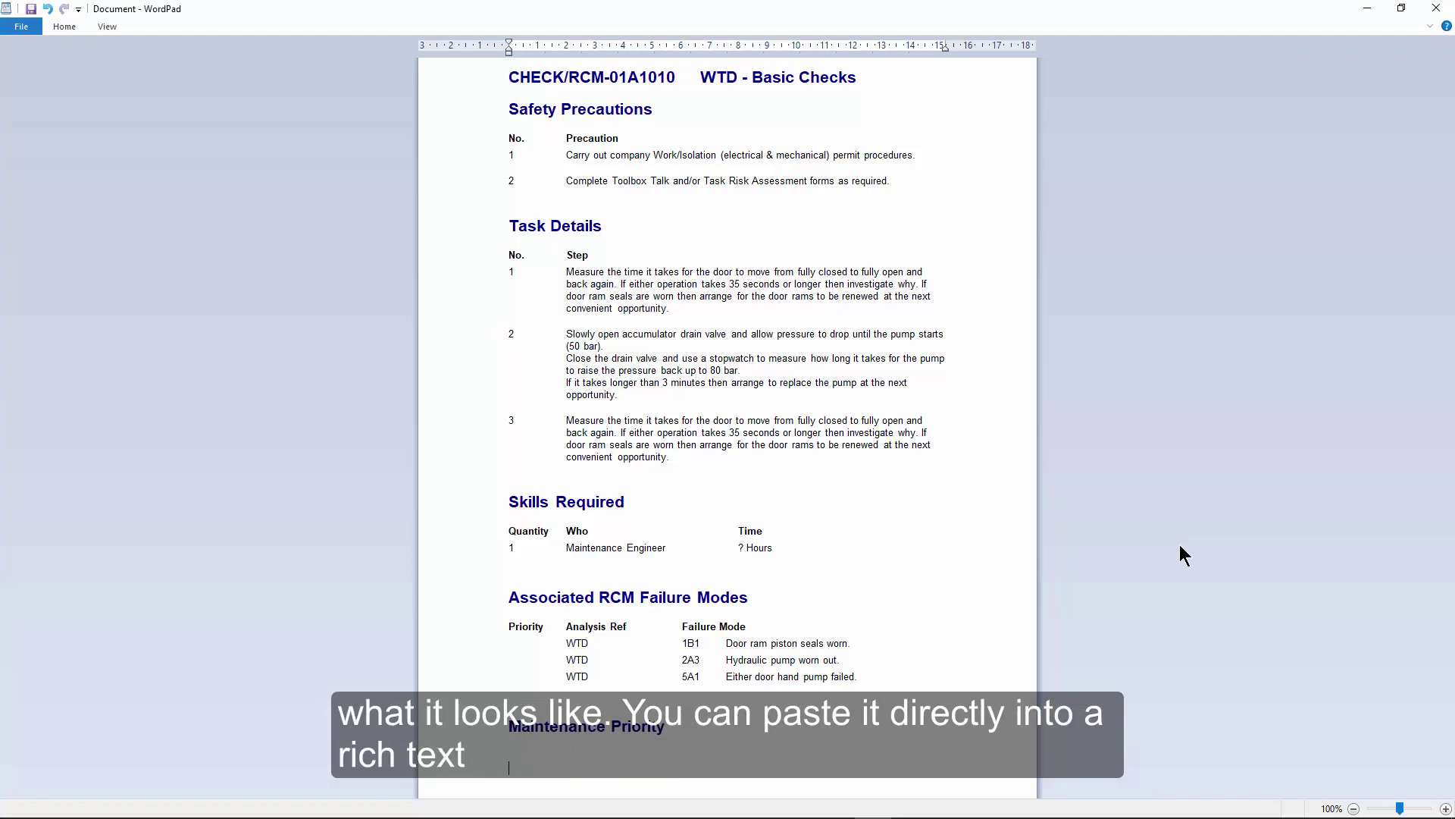
left_click(1436, 7)
left_click(770, 416)
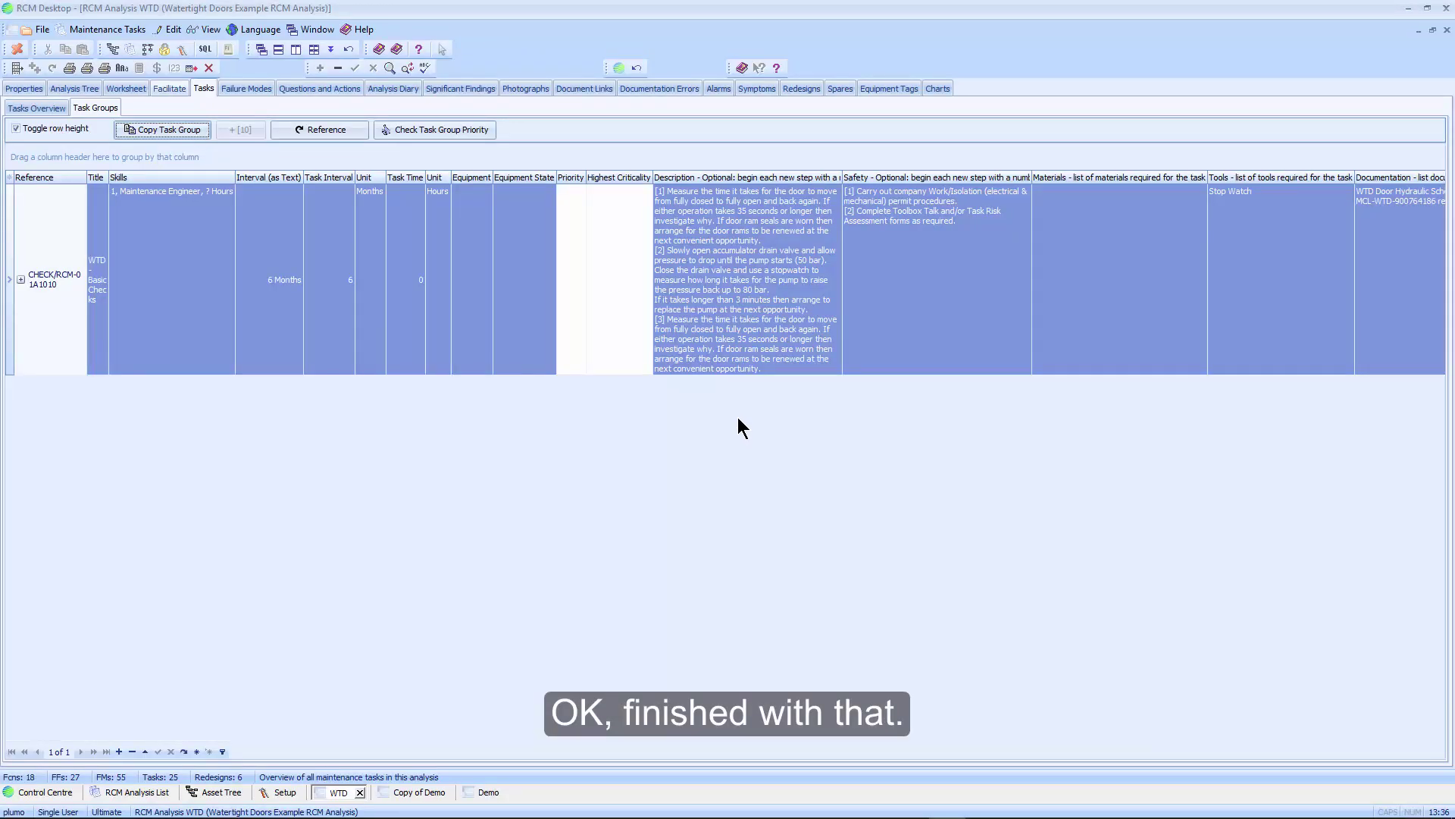
left_click(749, 488)
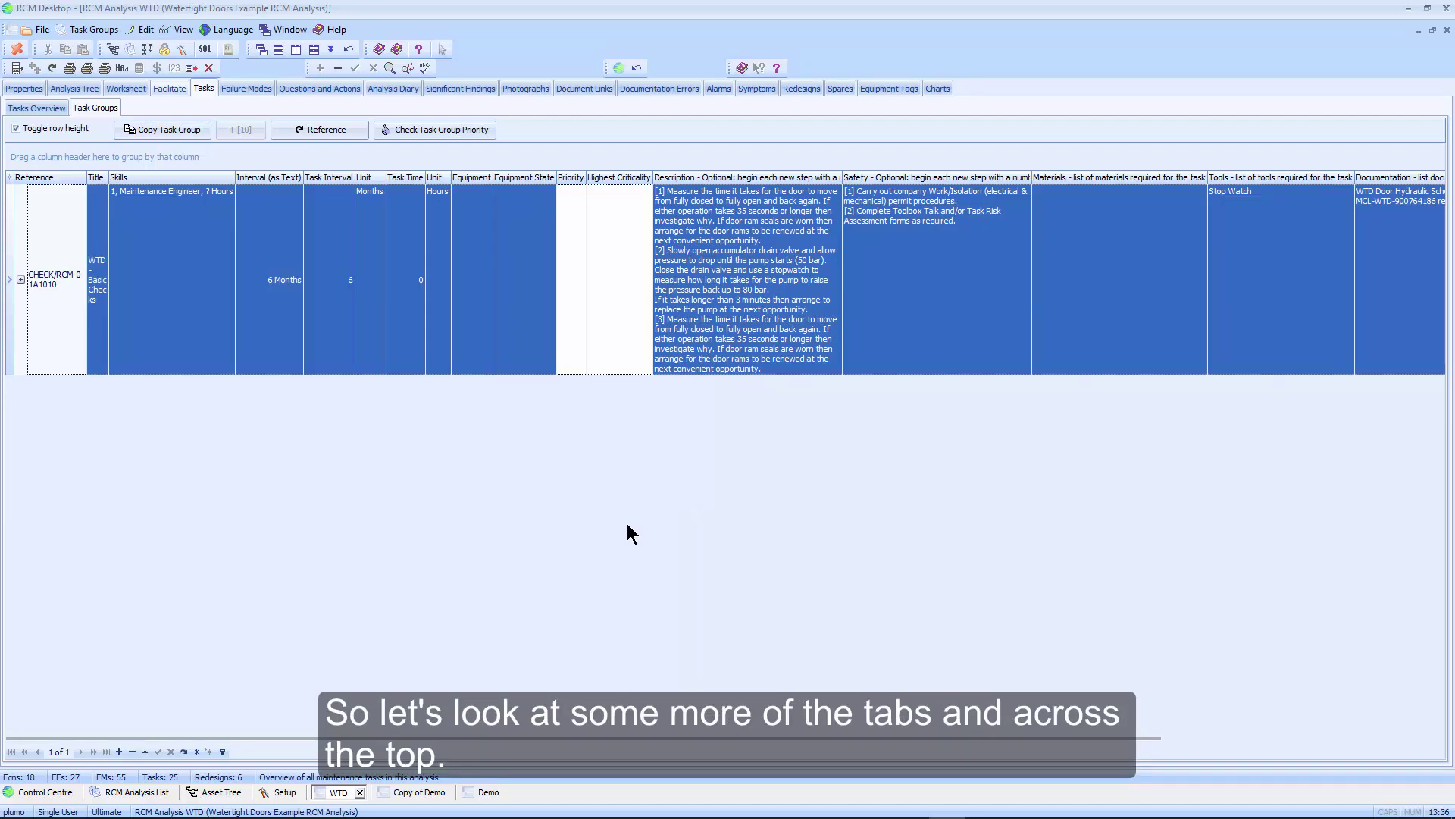
Show the analysis worksheet and widen the failure mode and failure effects area to about twice its width or more.
left_click(133, 87)
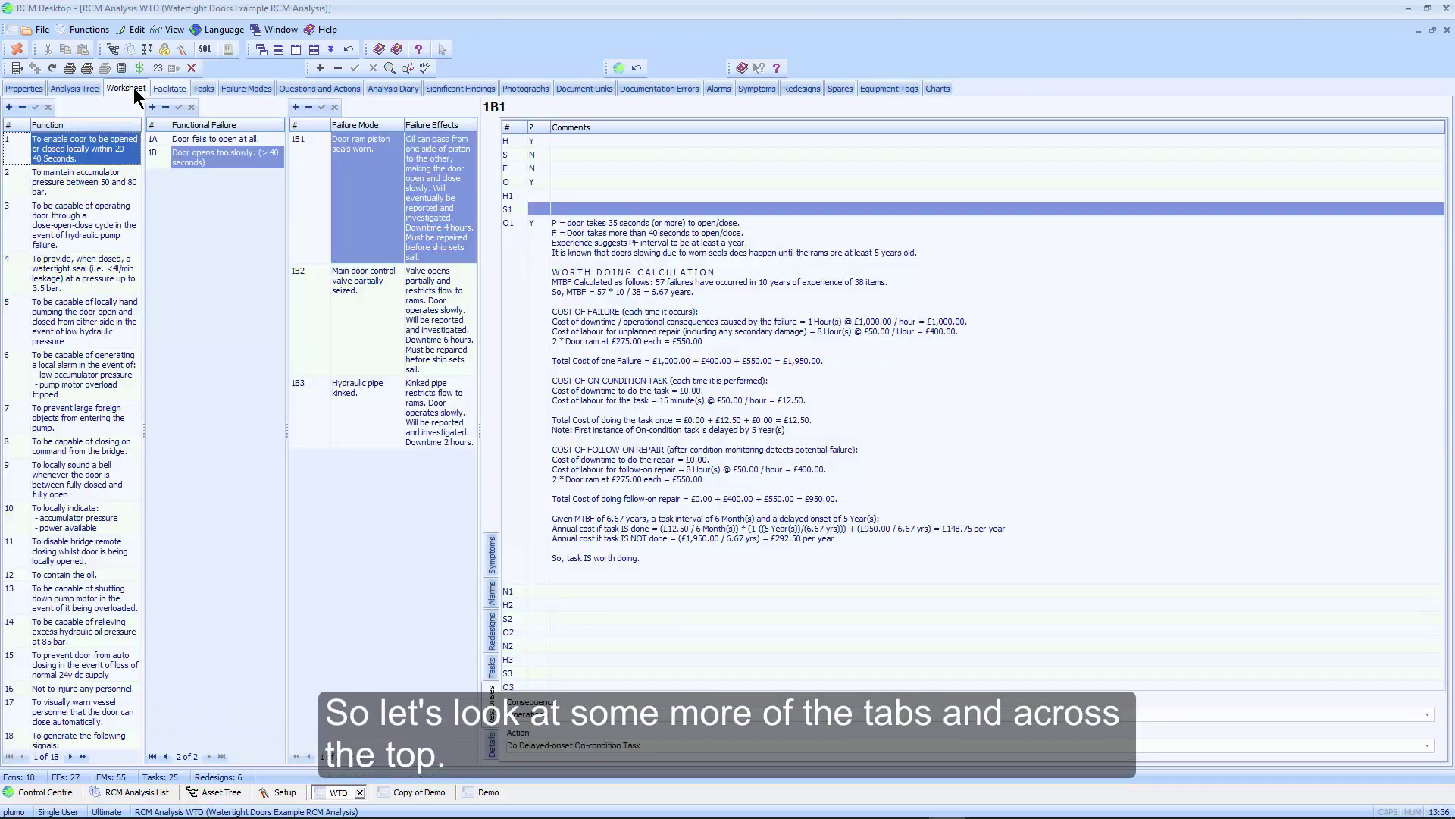
left_click_drag(480, 512, 908, 514)
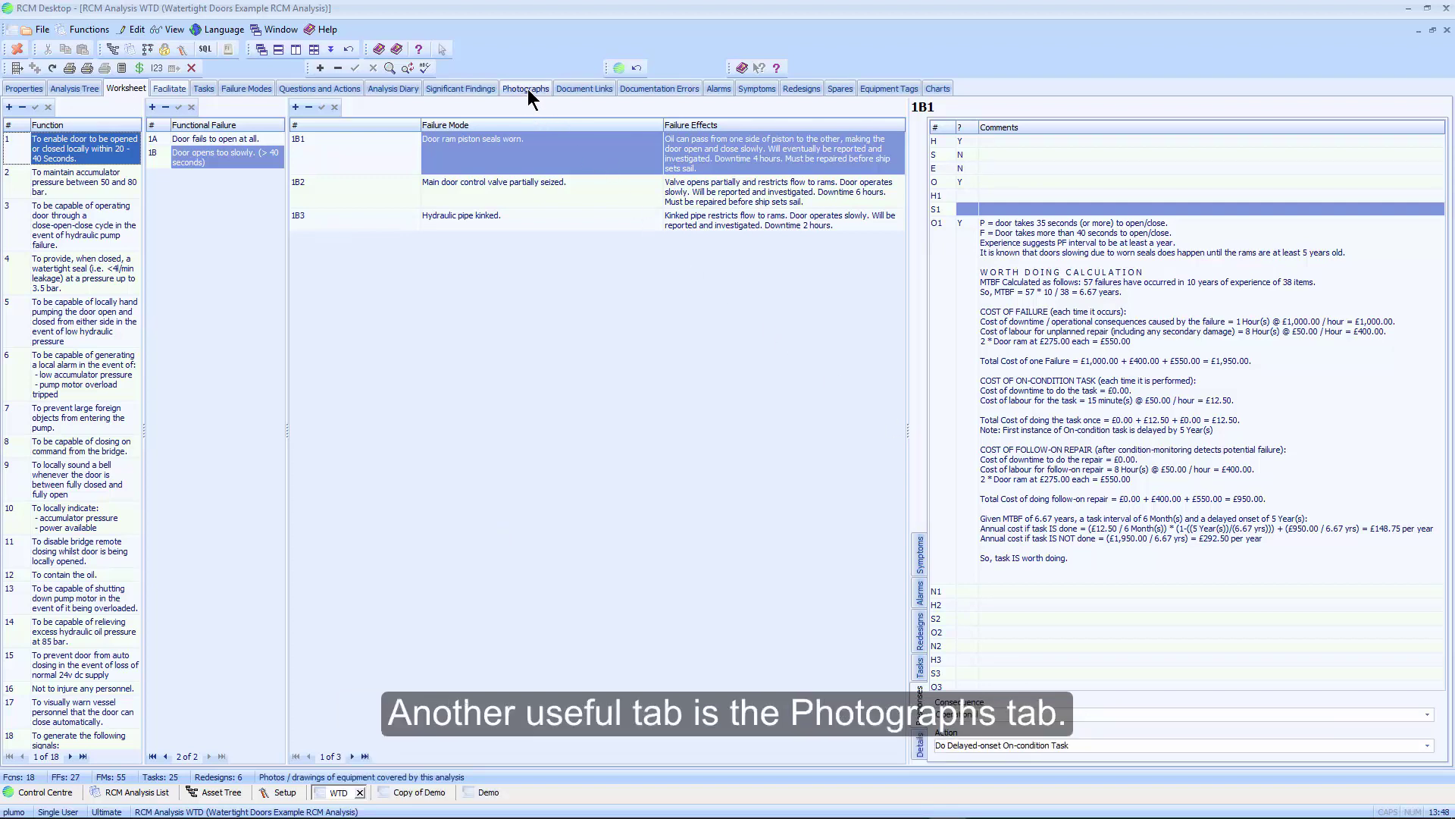
Show the analysis photographs, hide the folder list and zoom in on the door photo to 41%.
left_click(526, 89)
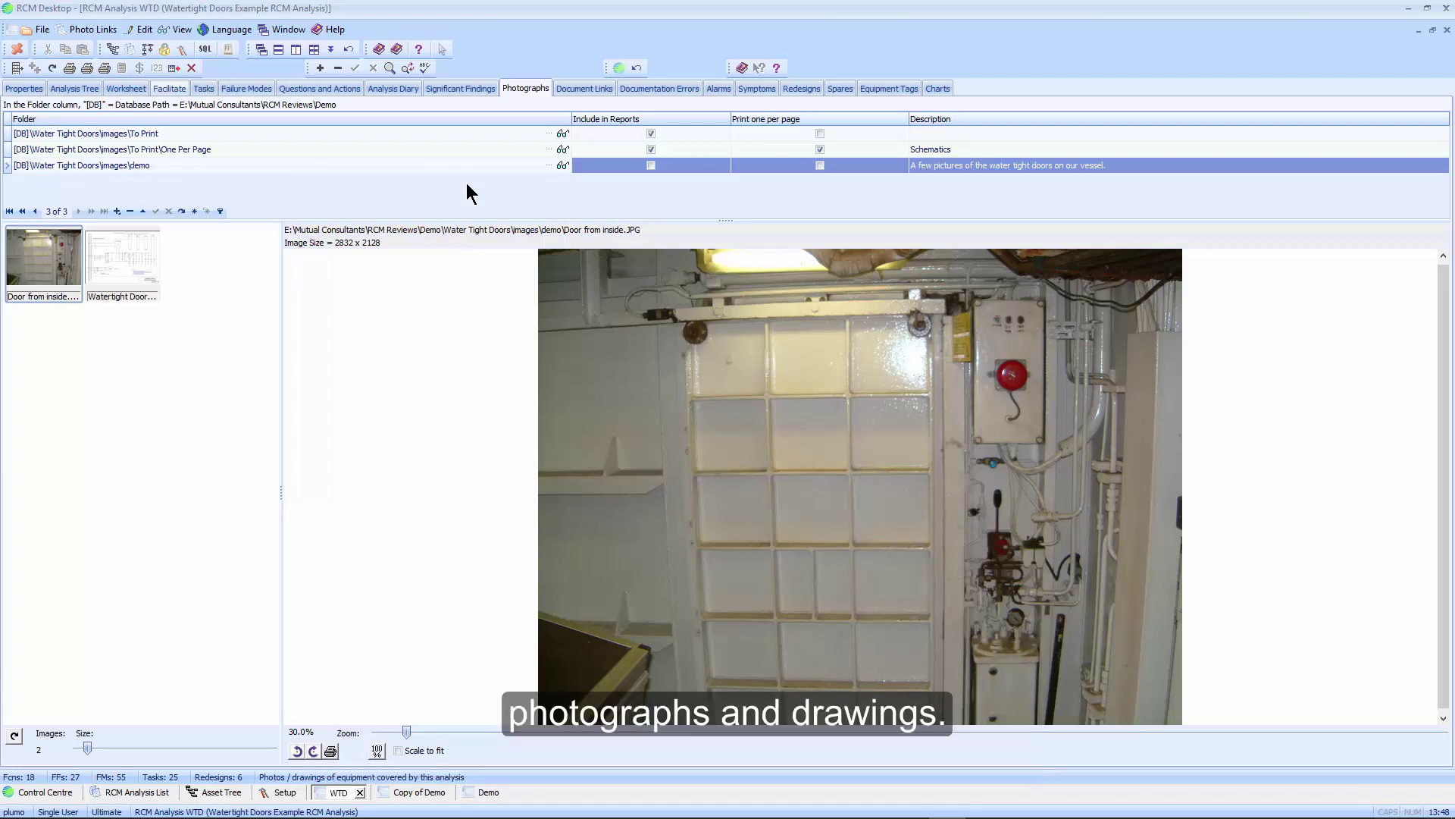
left_click(671, 220)
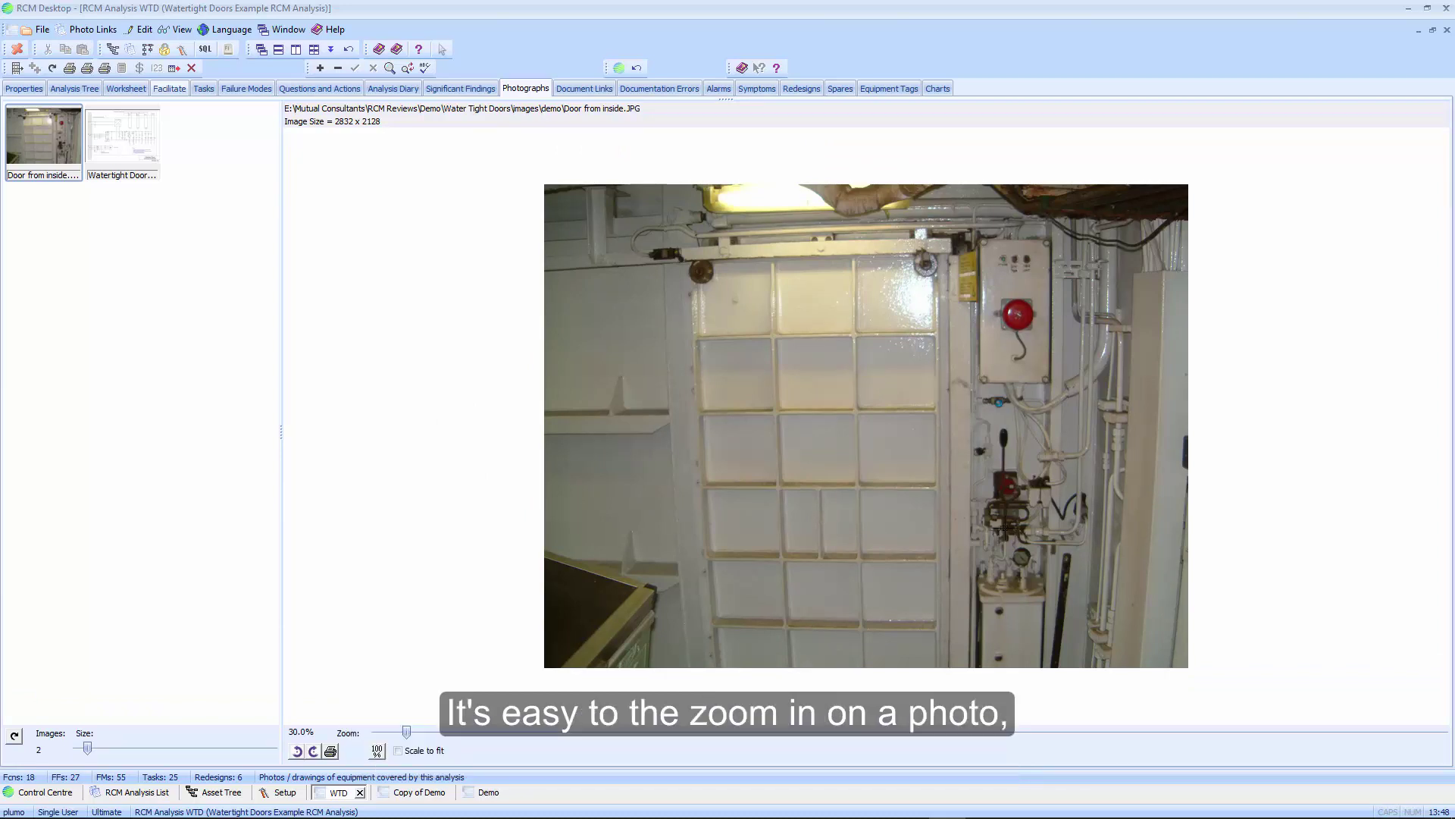
scroll(995, 533, "down", 1)
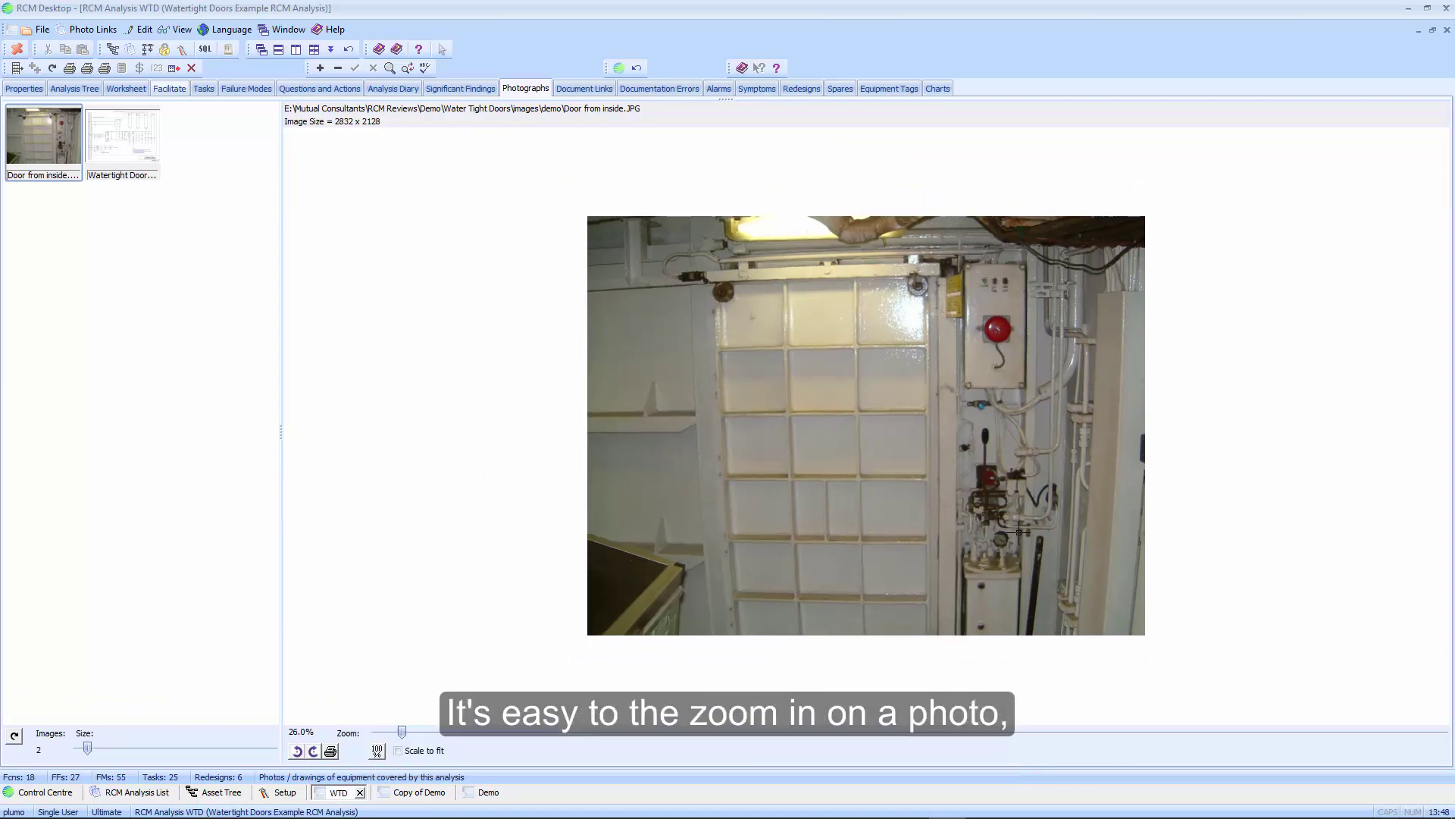
scroll(1018, 531, "up", 1)
scroll(1018, 530, "up", 2)
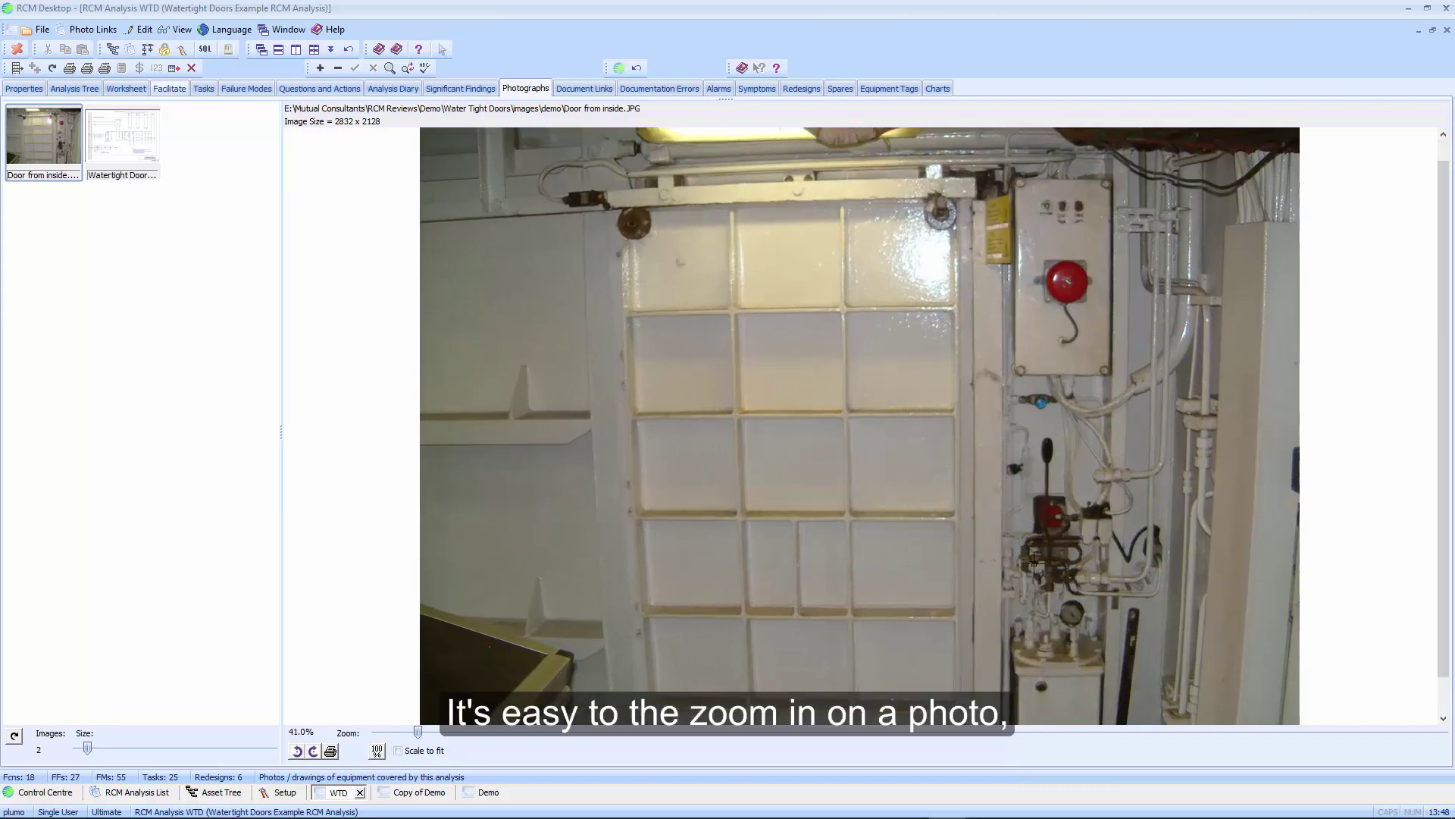
View the watertight door electrical schematic at 100% and pan to the pump, door and remote closing circuits.
left_click(130, 134)
left_click(376, 752)
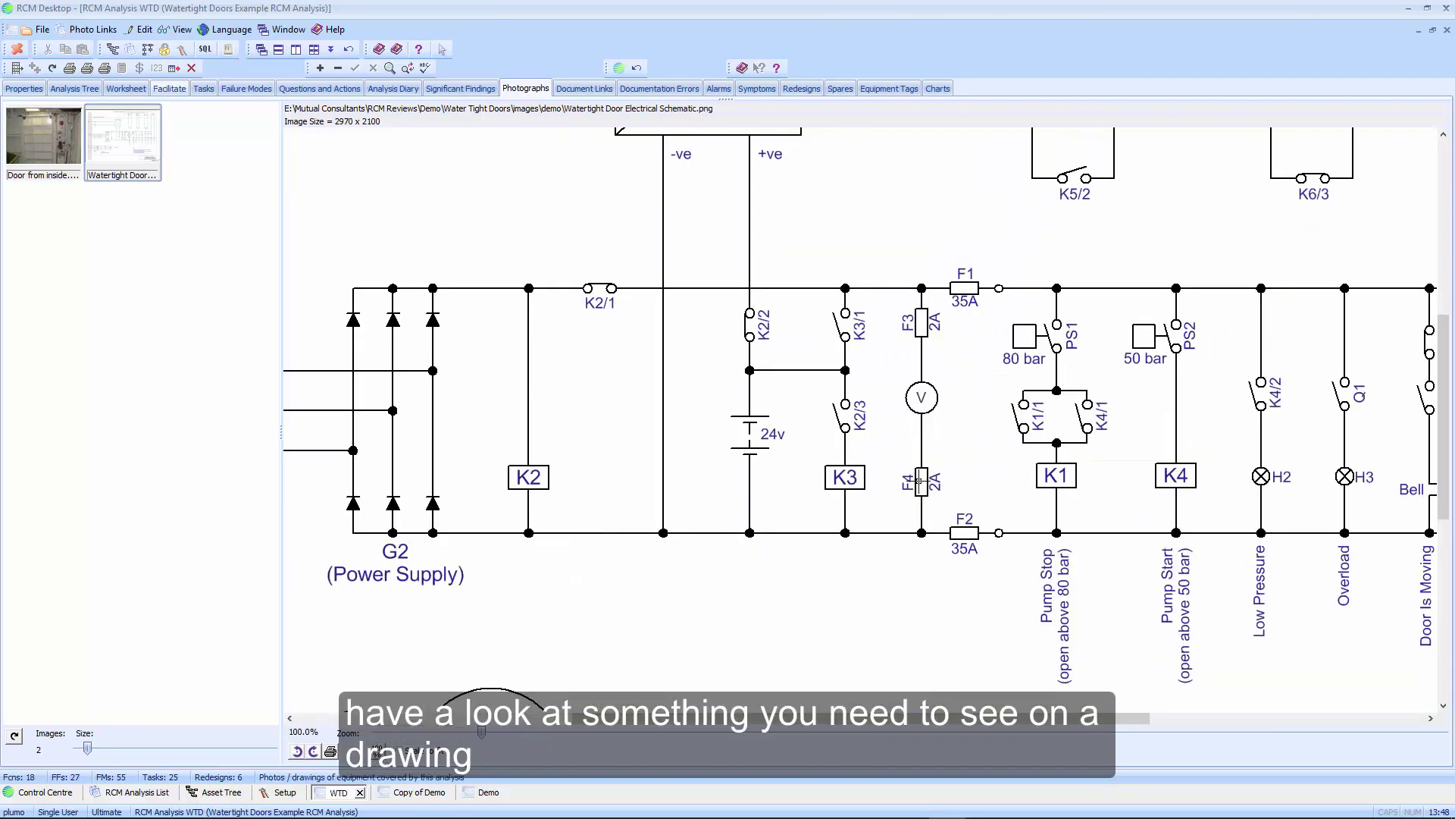
left_click_drag(663, 514, 534, 460)
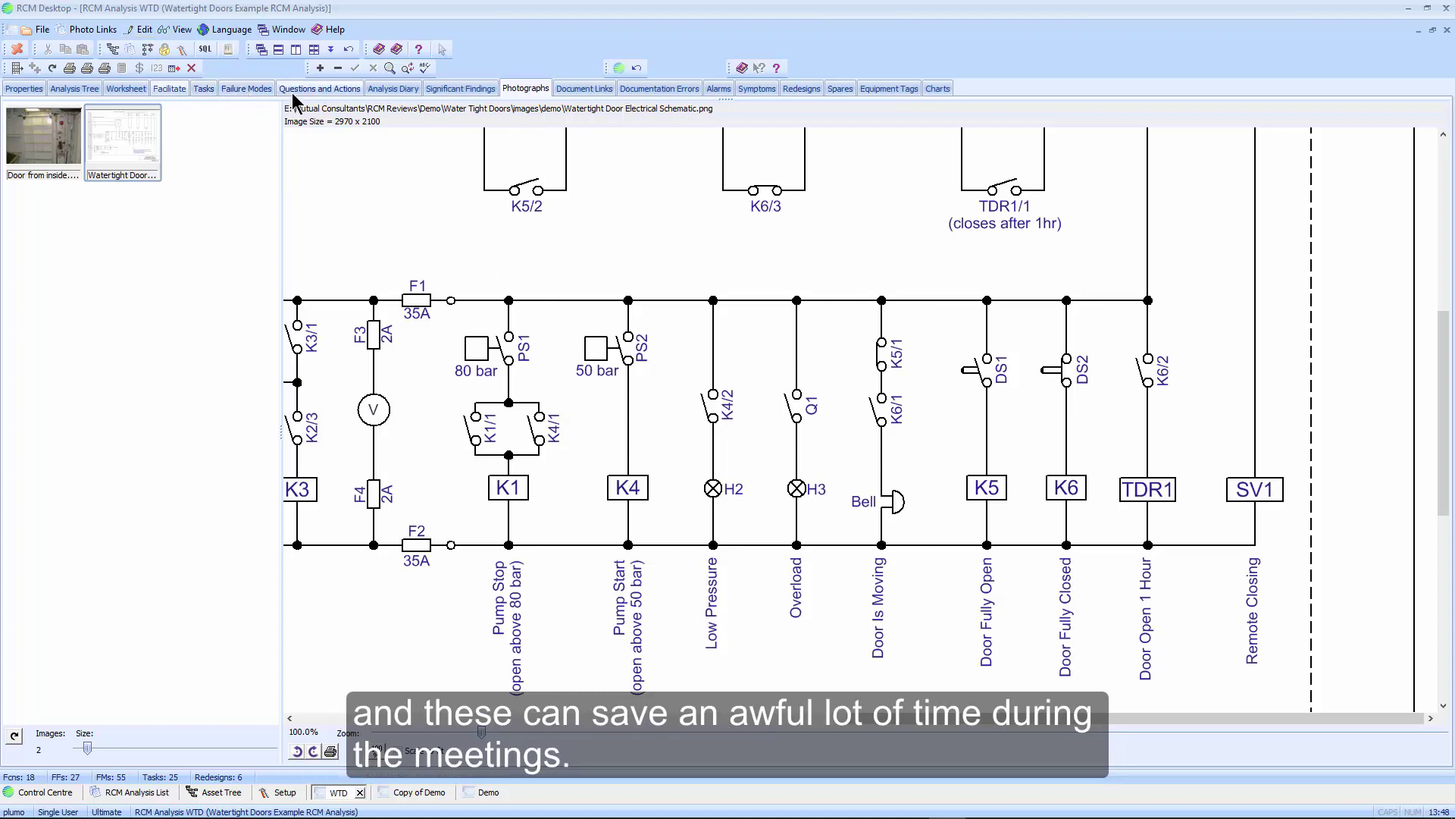
Review the significant findings and the analysis properties, including comments, group members, facilitators, boundaries, assumptions and glossary.
left_click(458, 89)
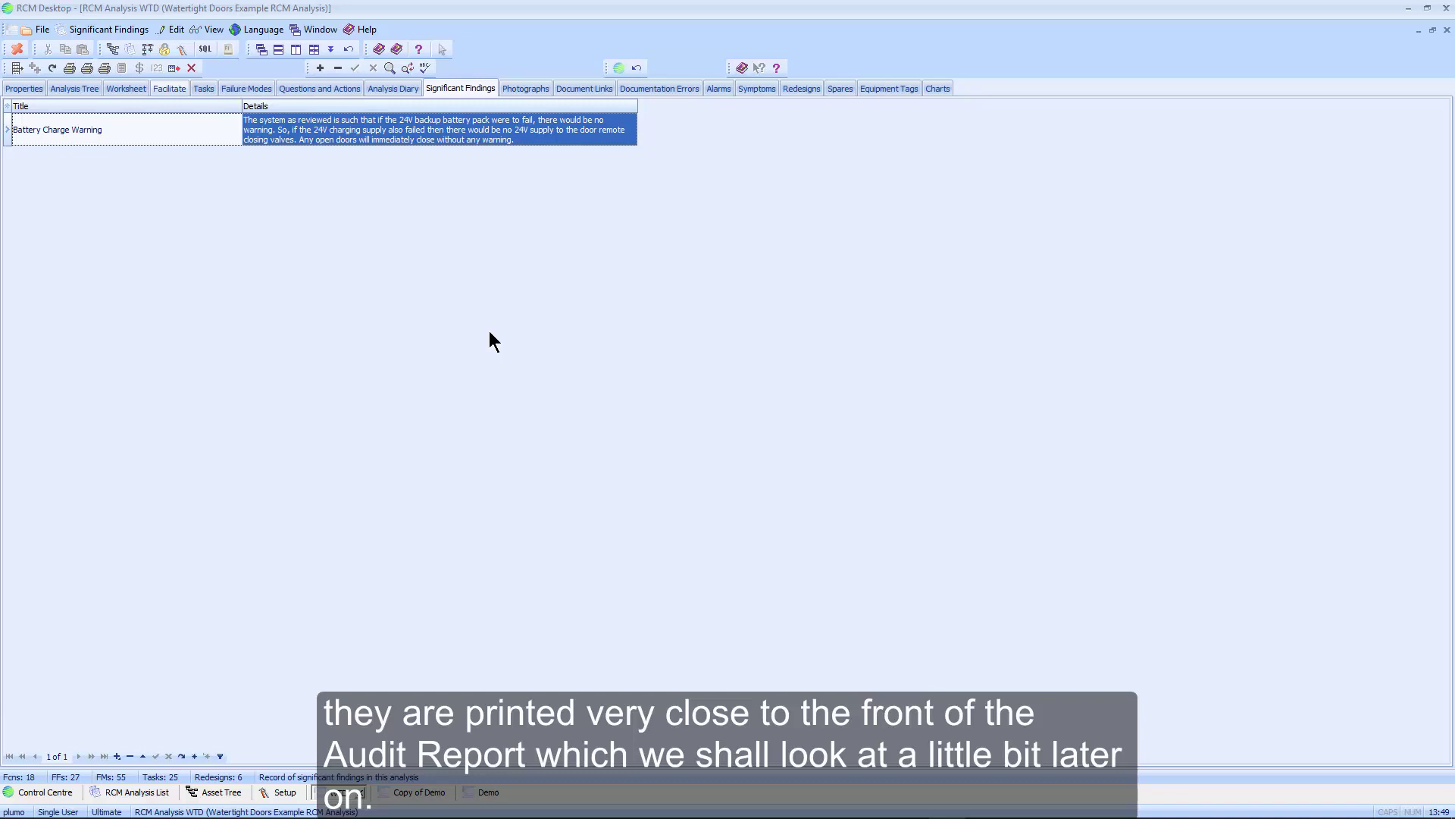
left_click(22, 89)
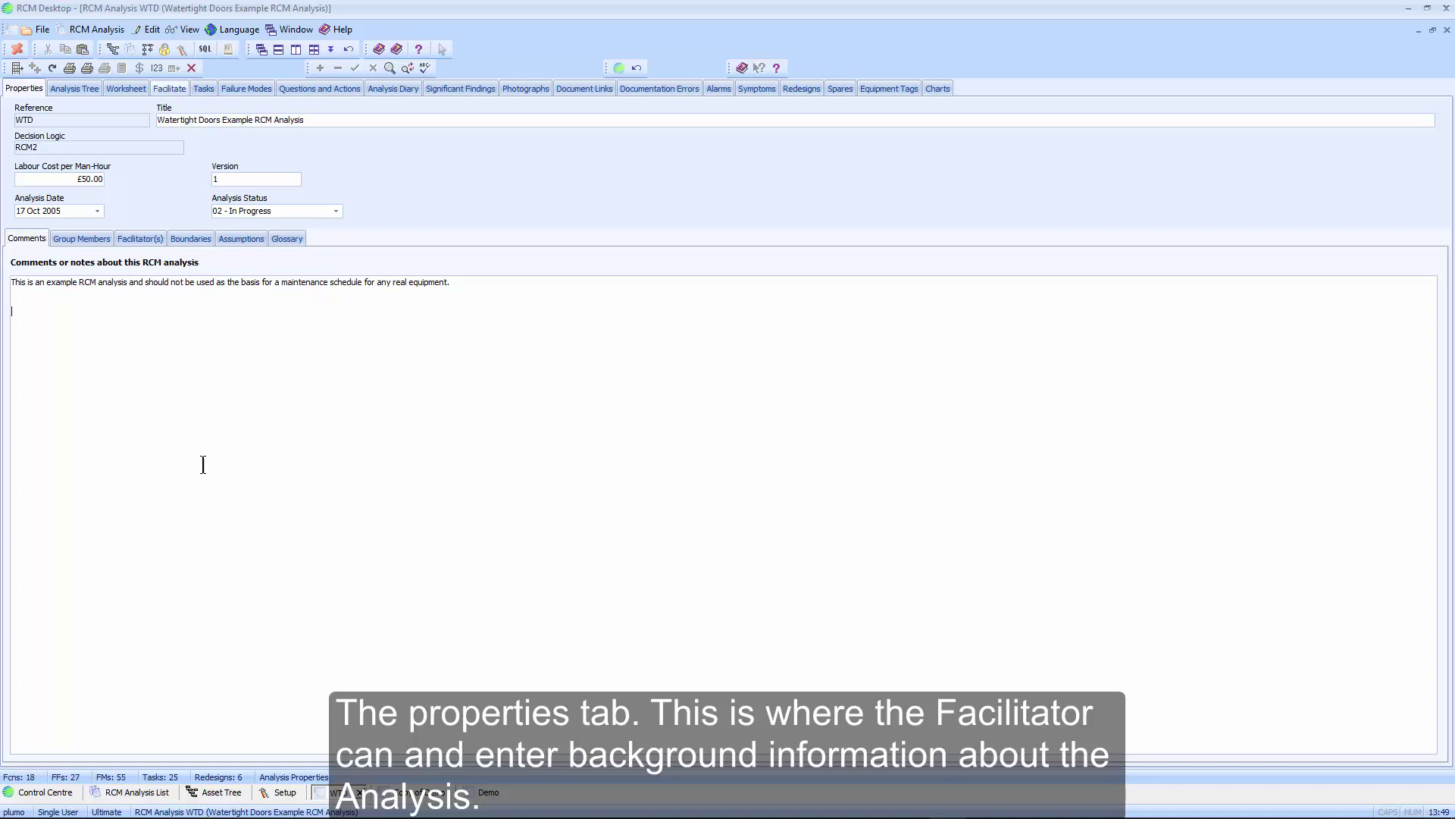
left_click(80, 239)
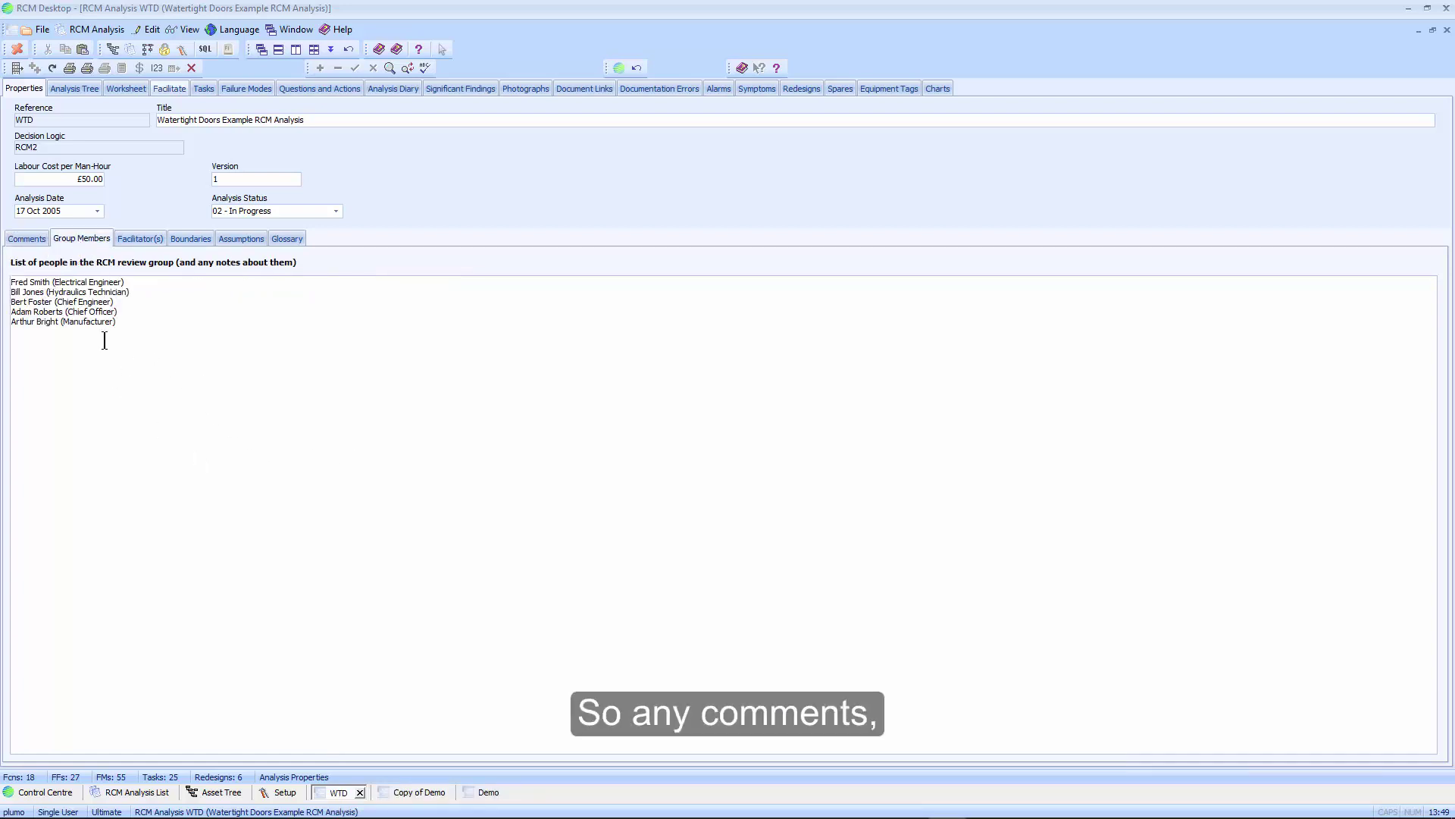
left_click(136, 235)
left_click(193, 240)
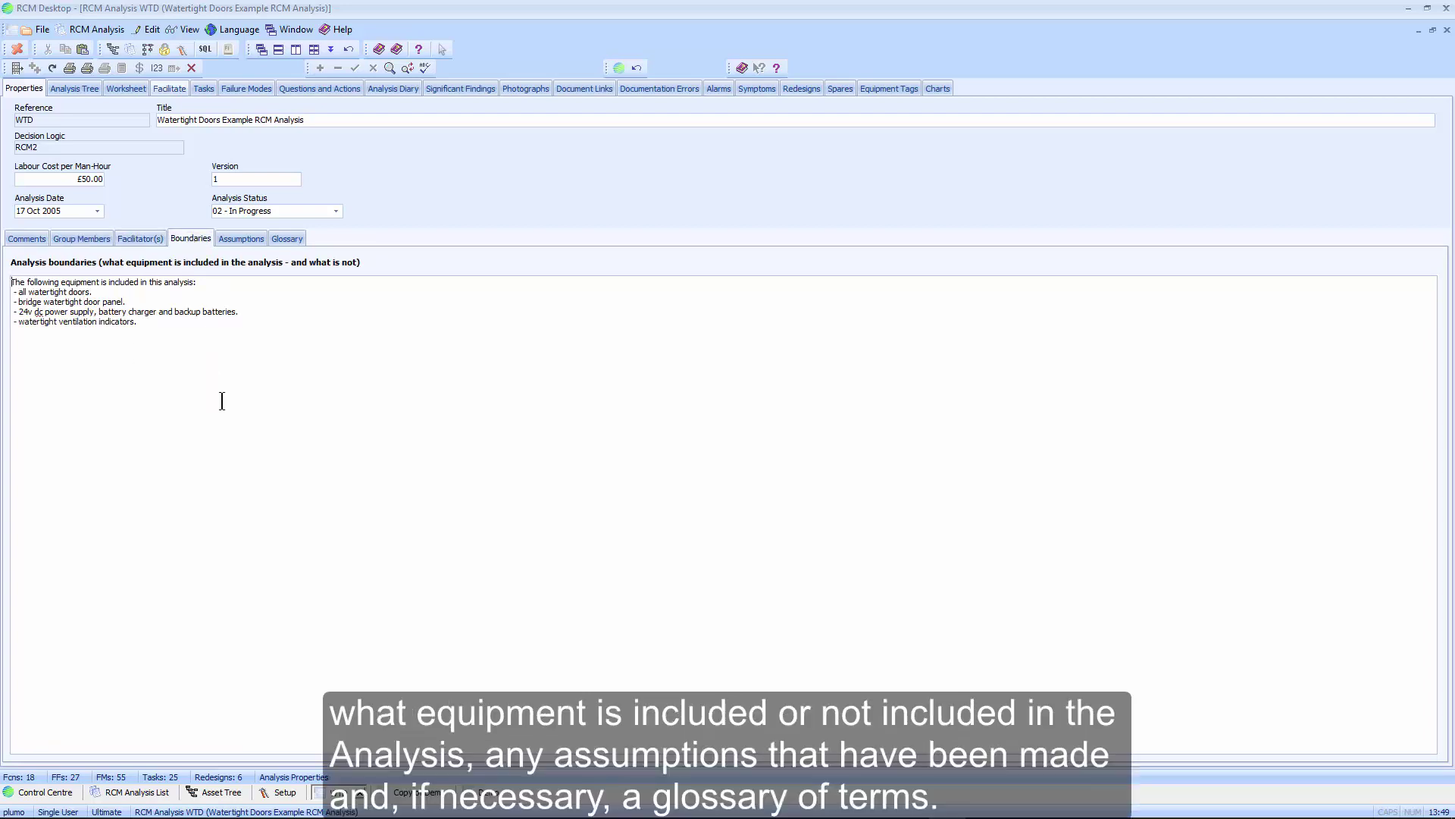
left_click(250, 239)
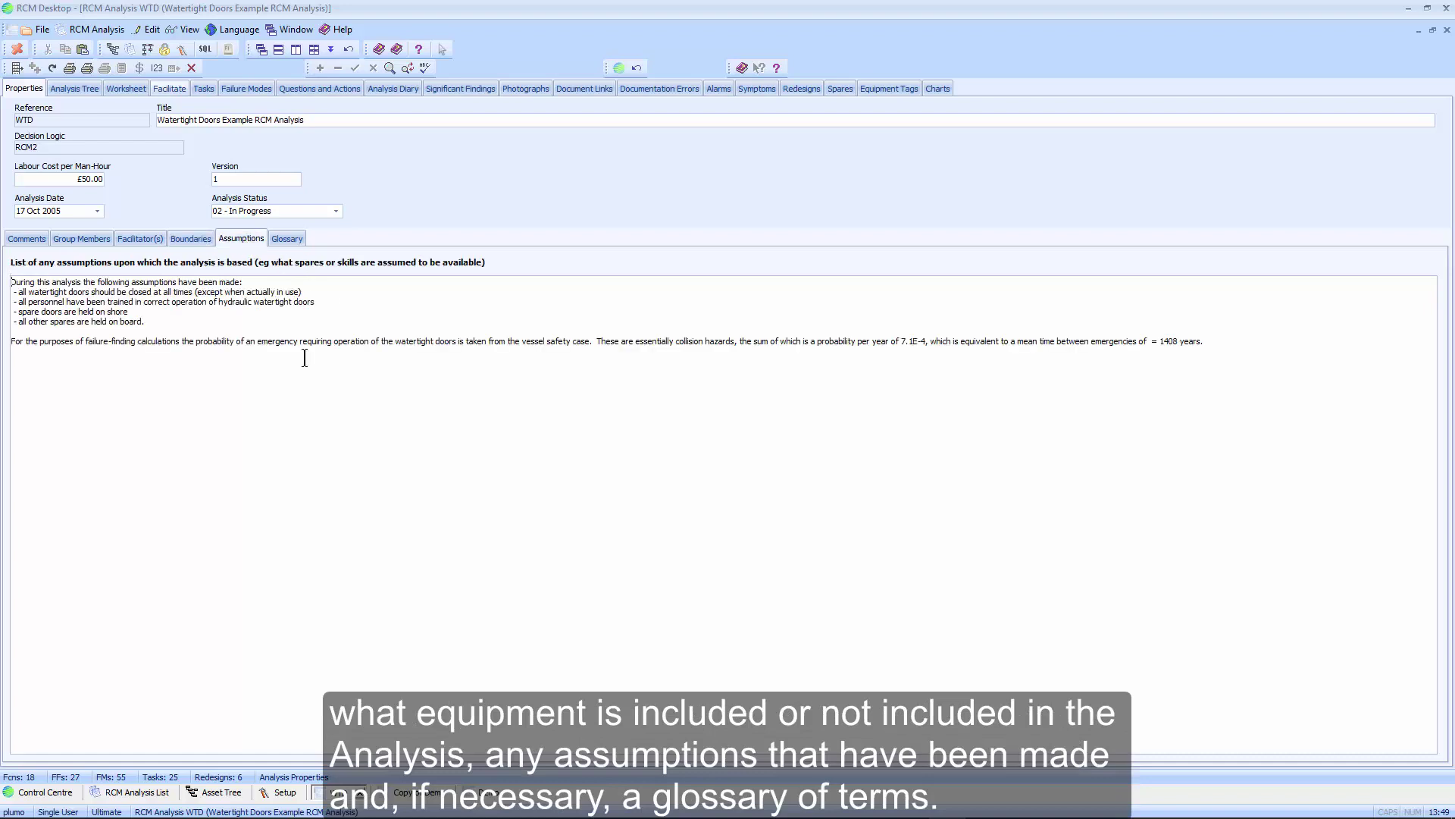
left_click(289, 241)
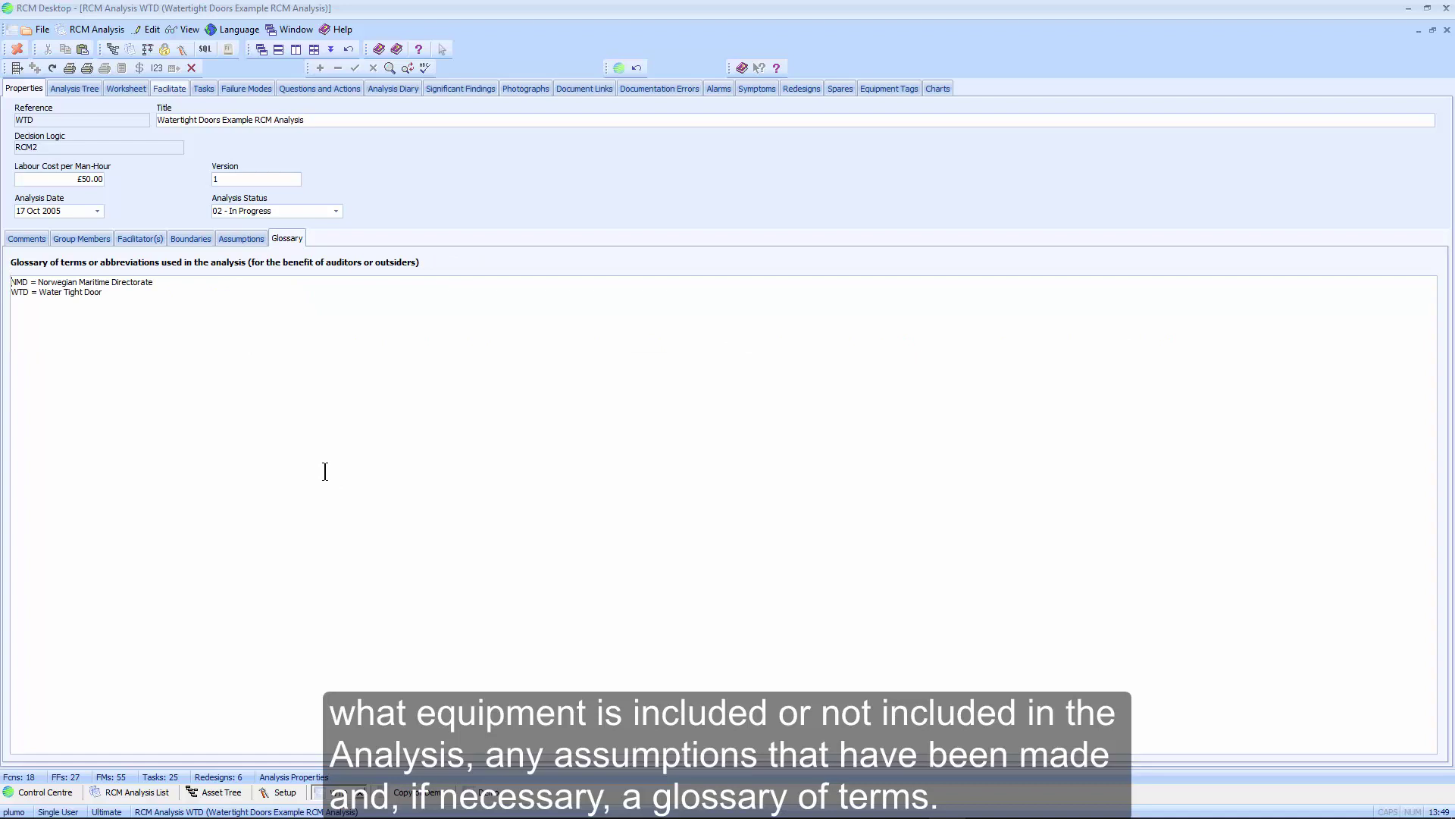
left_click(30, 241)
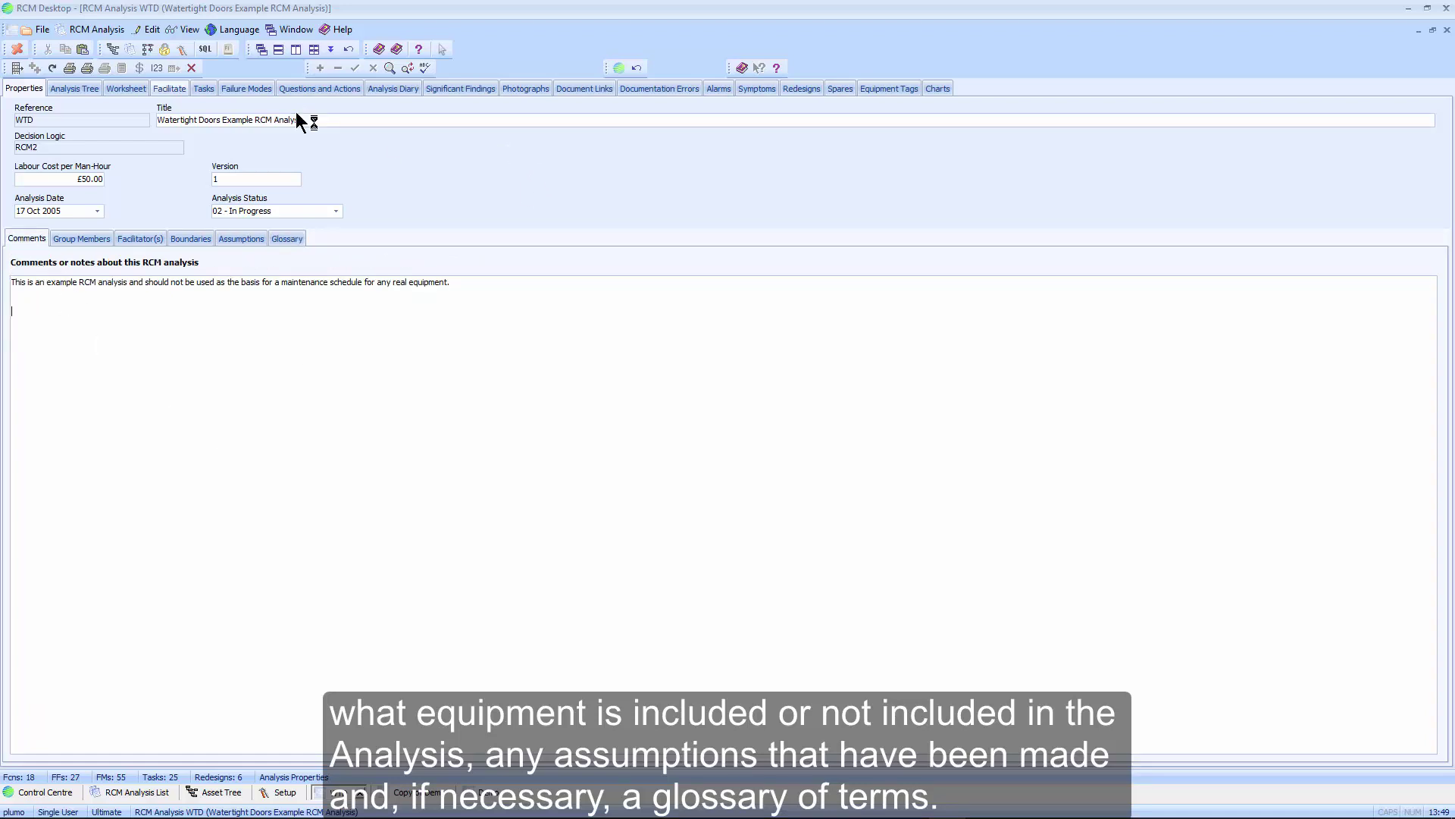
Show the filter row in the tasks overview and filter the task titles by "seal".
left_click(202, 88)
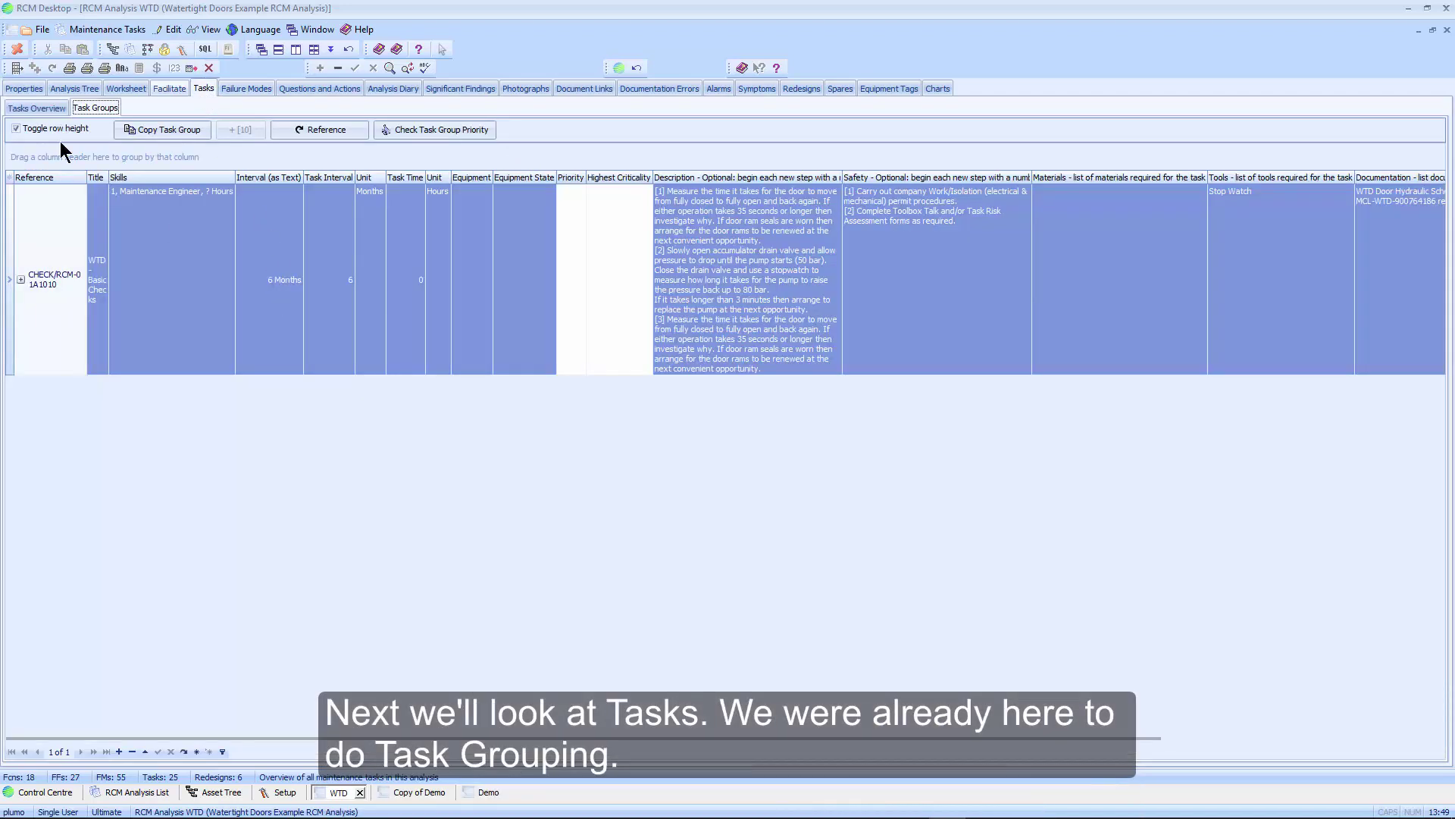
left_click(29, 114)
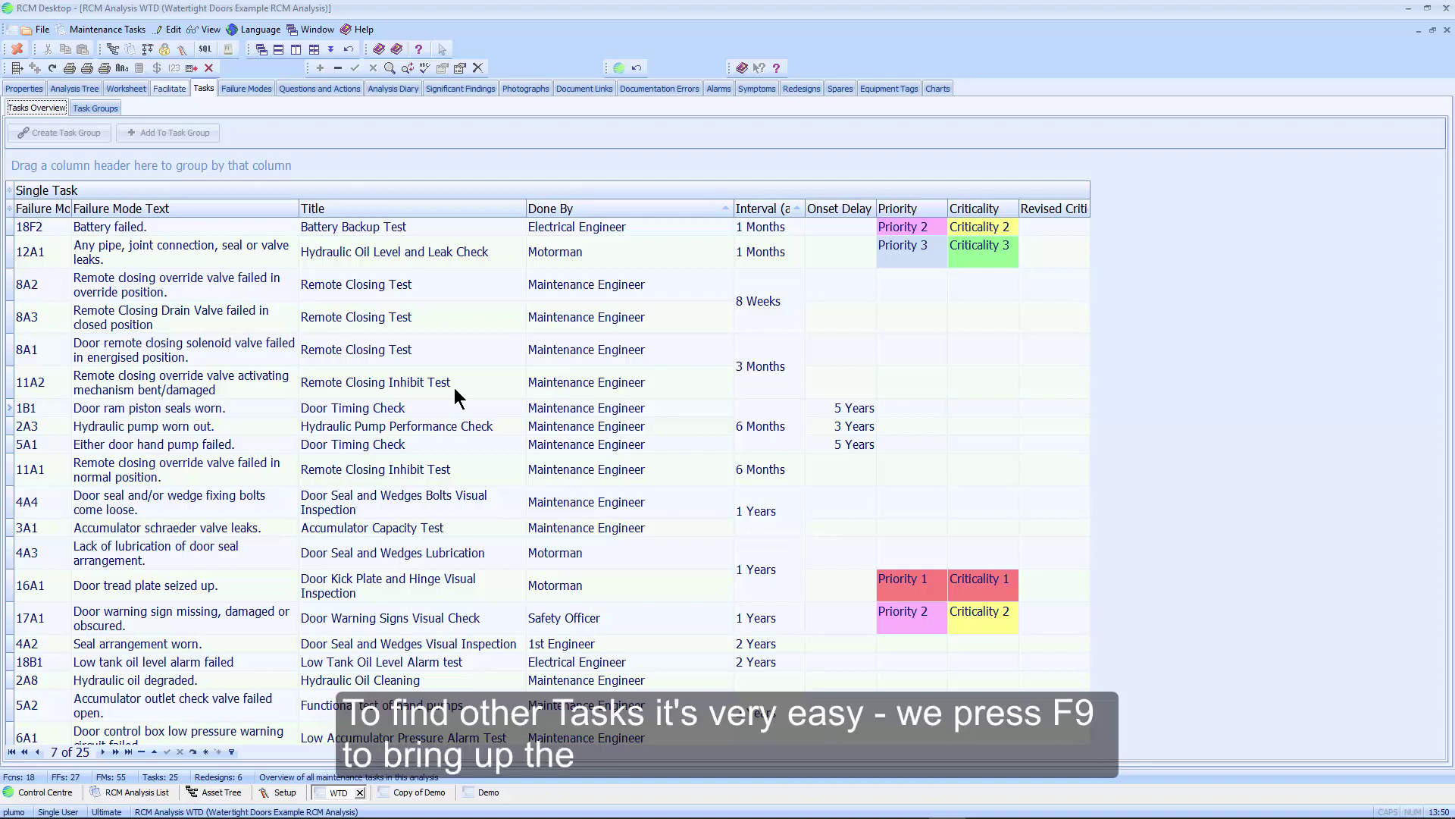
key("F9")
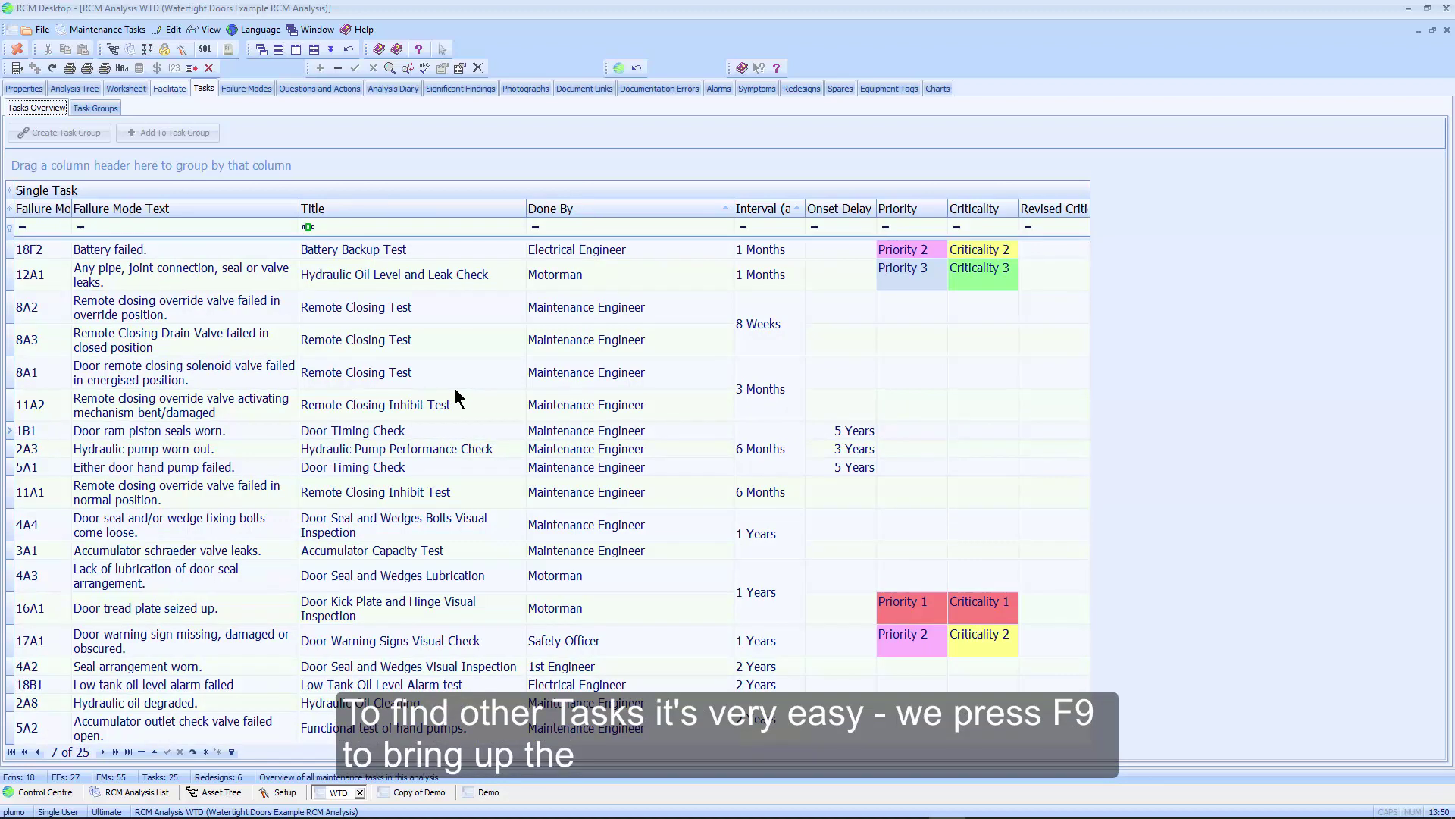
left_click(413, 228)
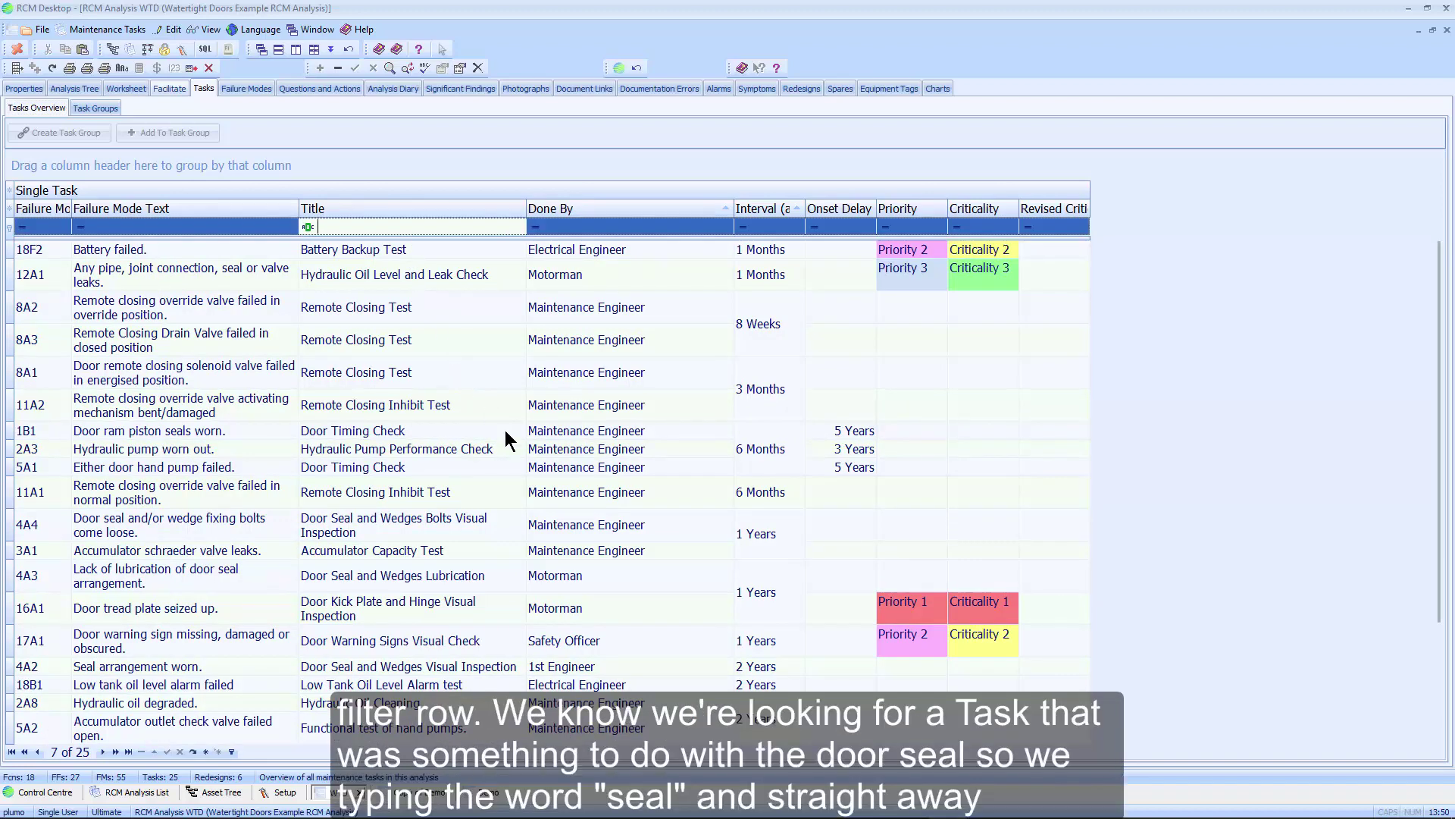
type("seal")
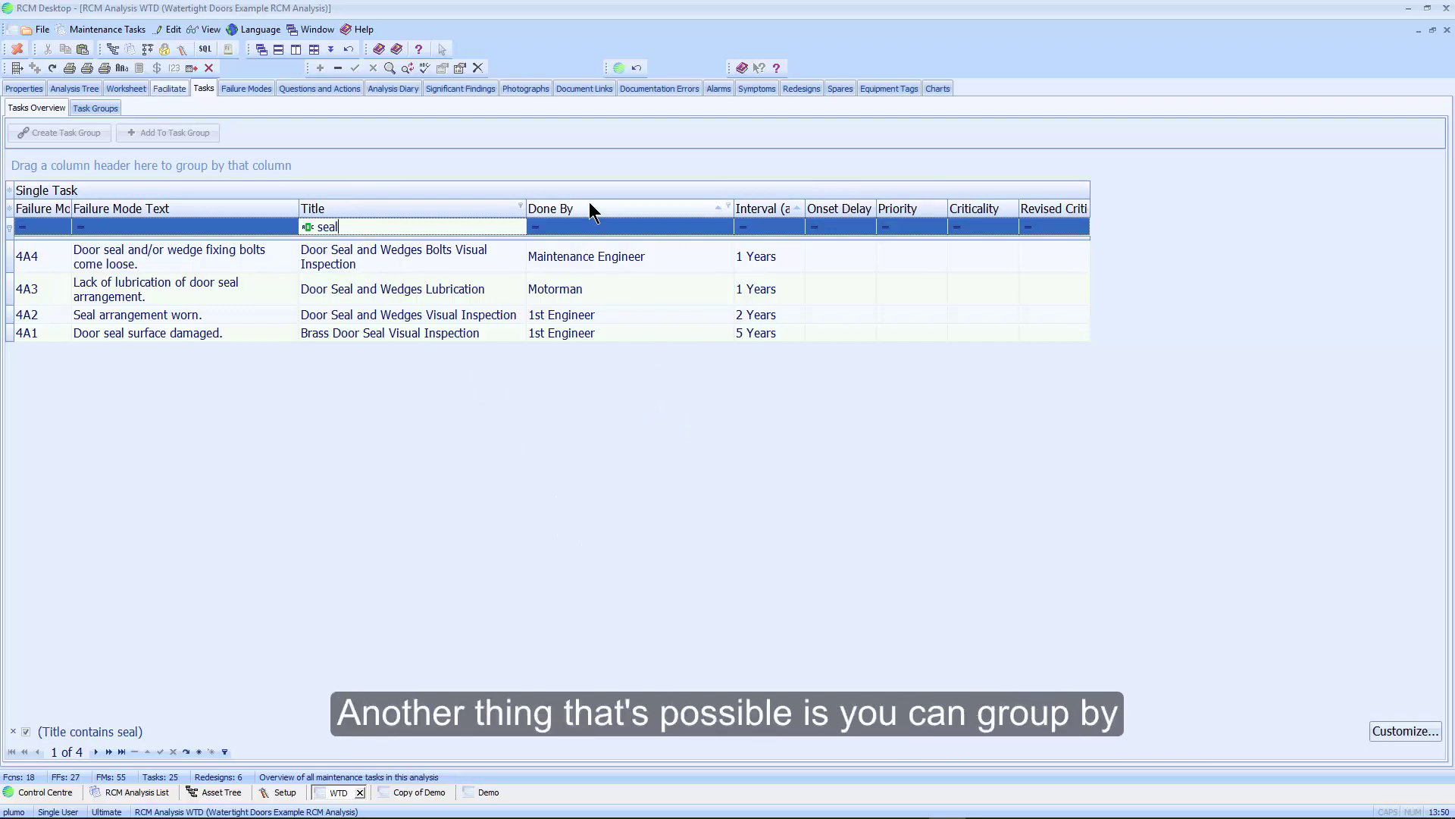
Clear the title filter, group the tasks by Done By and Interval, and expand the Maintenance Engineer's 10 Years and 8 Weeks groups.
left_click_drag(599, 218, 360, 170)
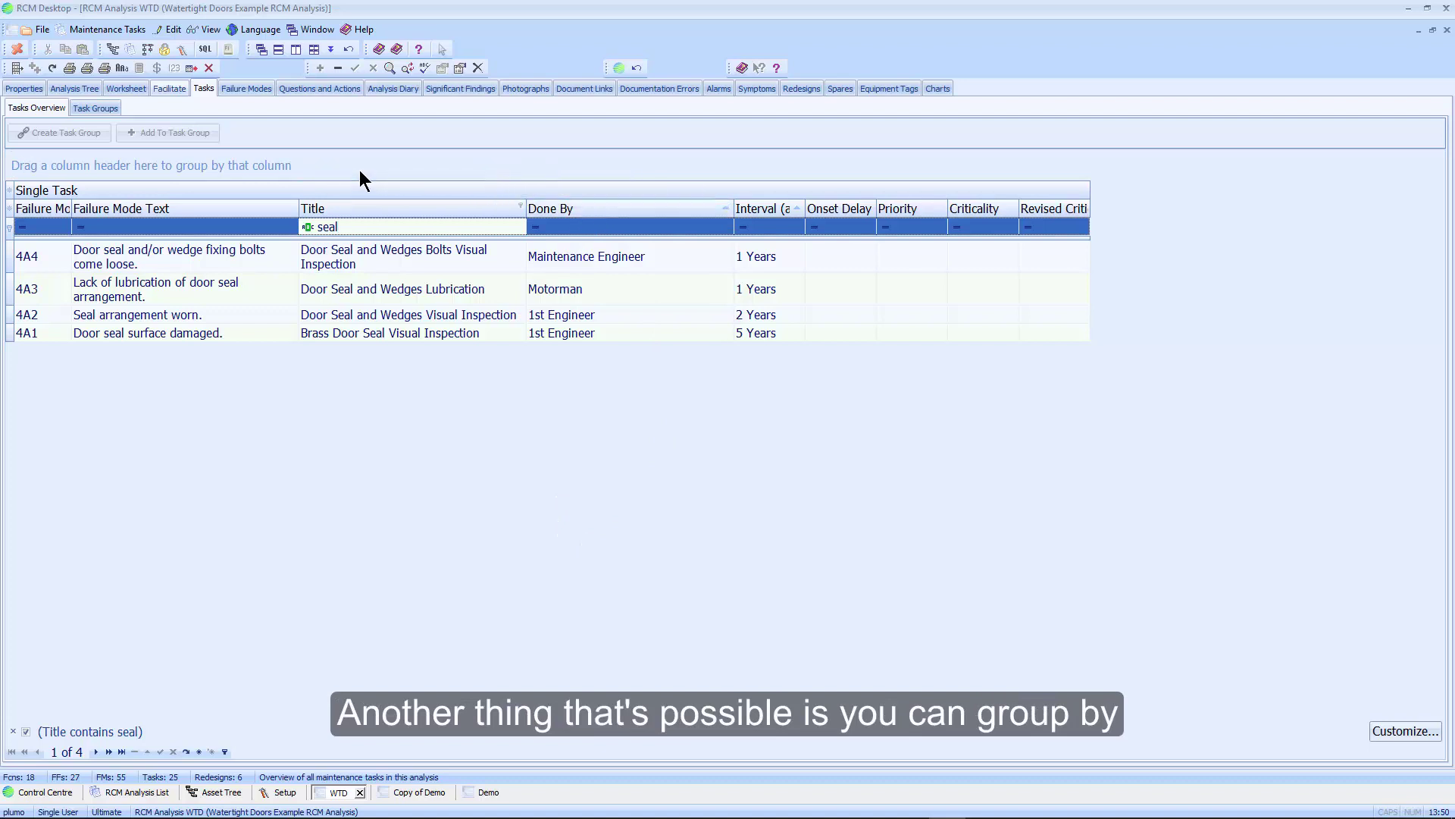
left_click(13, 732)
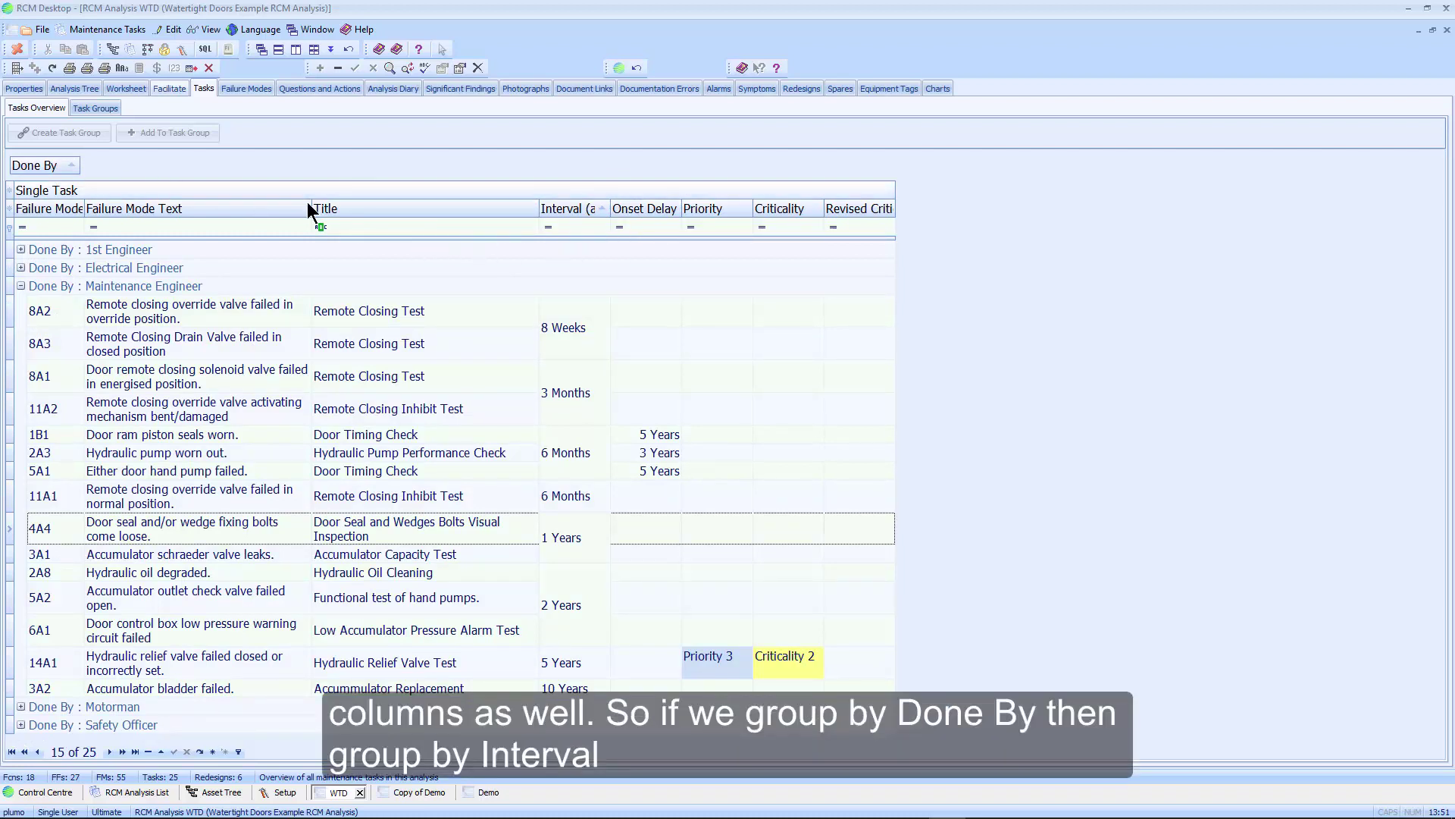
left_click_drag(562, 206, 249, 164)
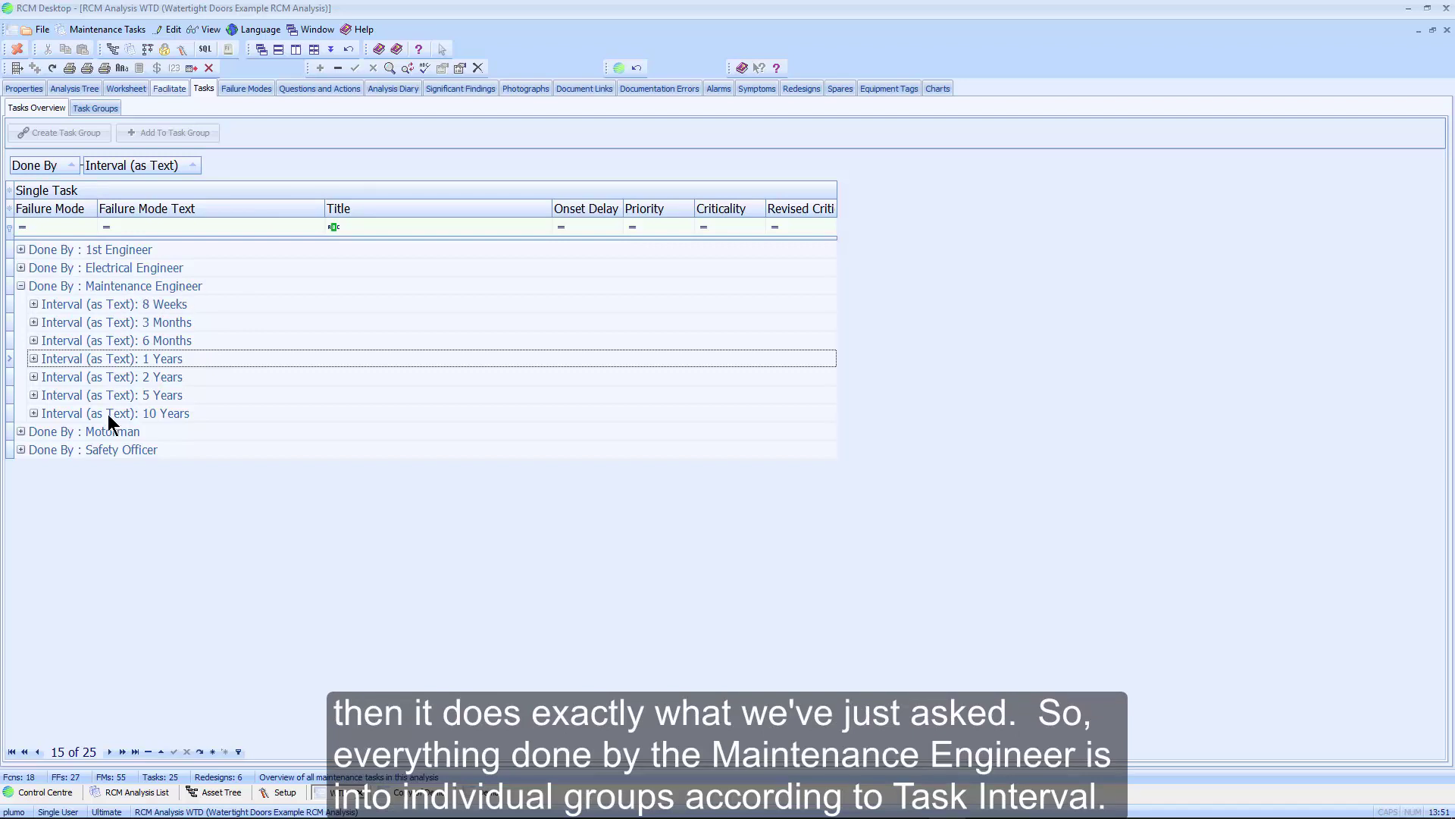
left_click(34, 413)
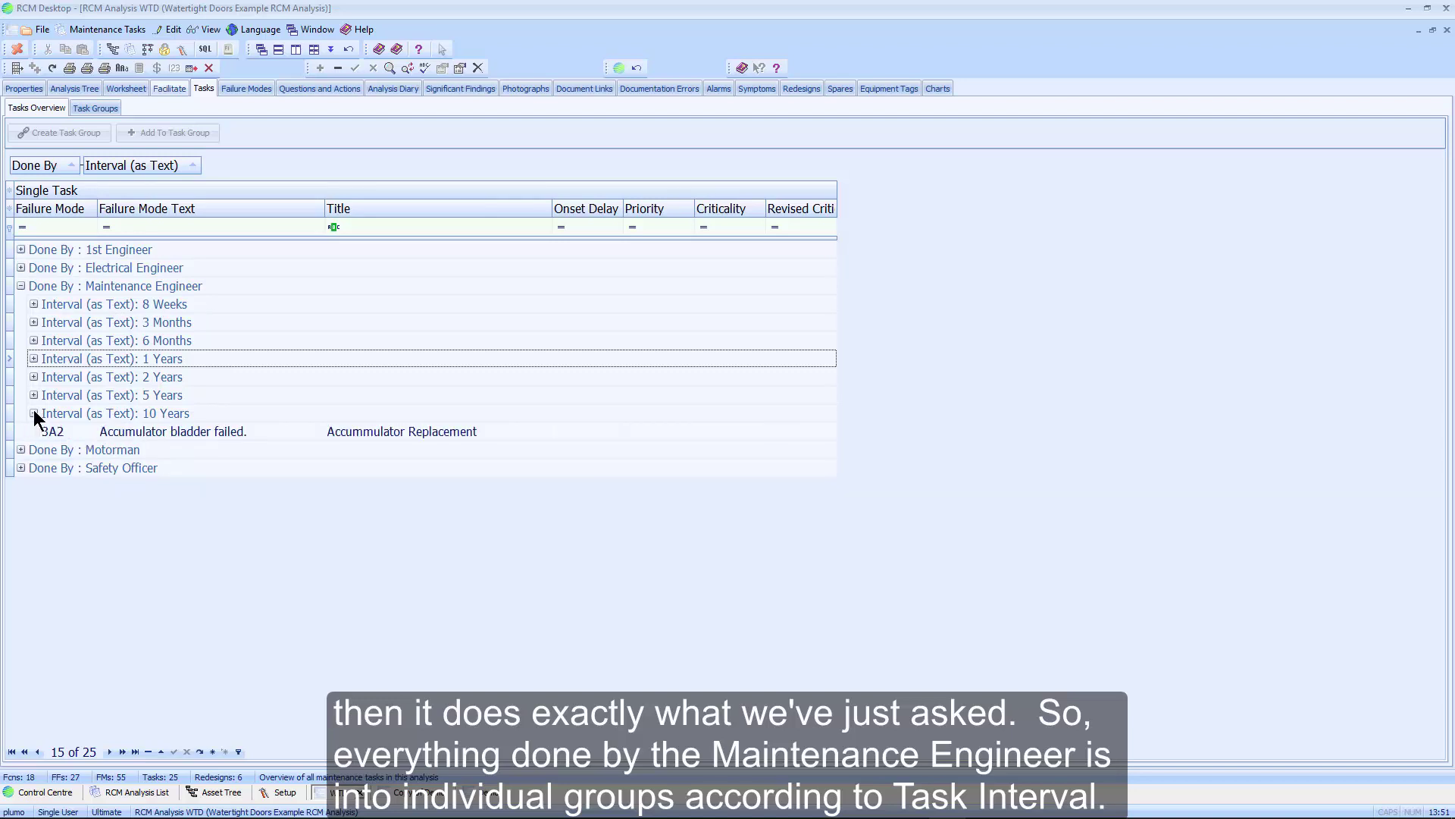
left_click(33, 304)
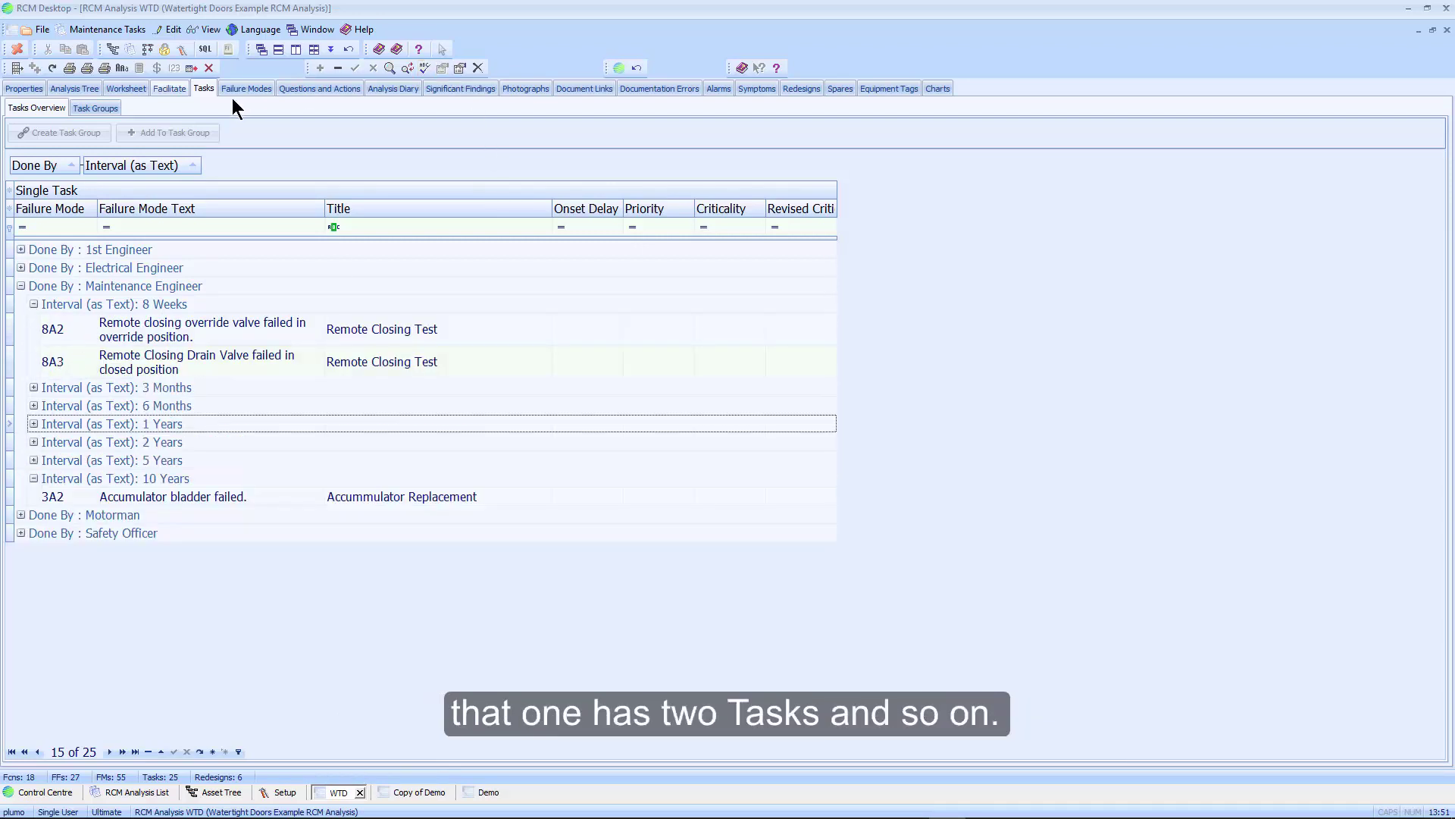
Show the filter row in the failure modes overview and filter the failure modes by "pump".
left_click(256, 89)
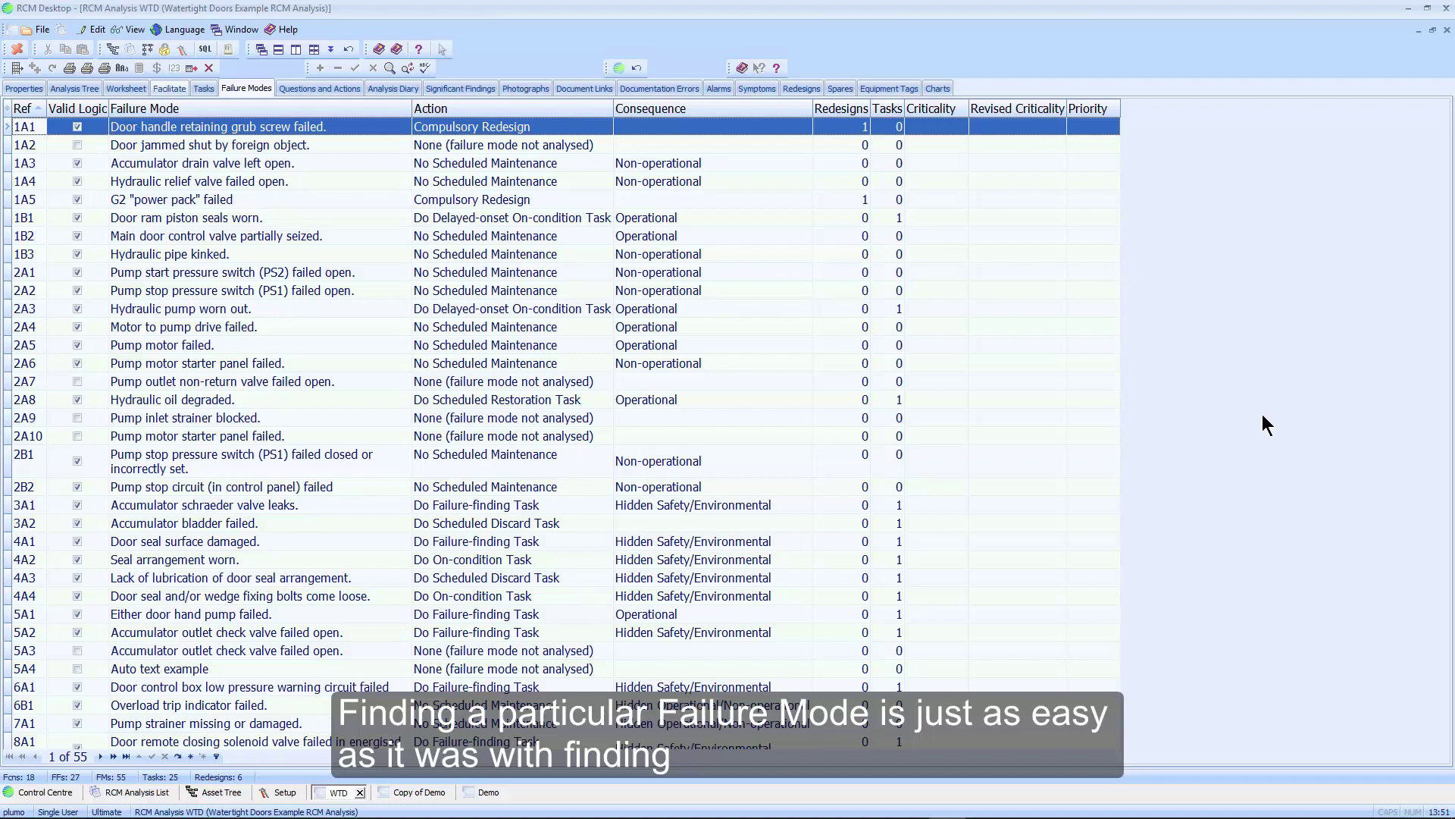
key("ctrl+f")
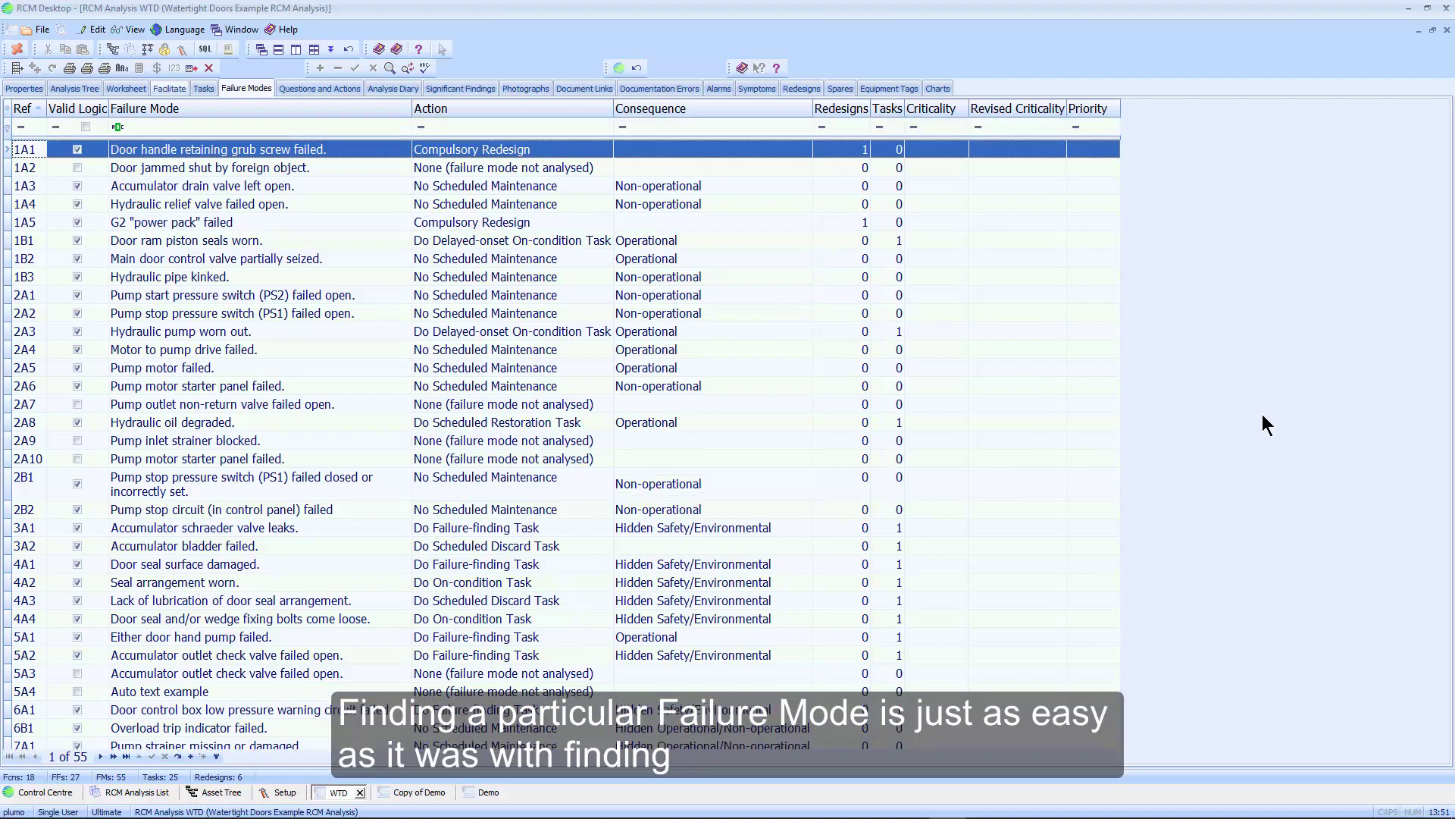
left_click(326, 130)
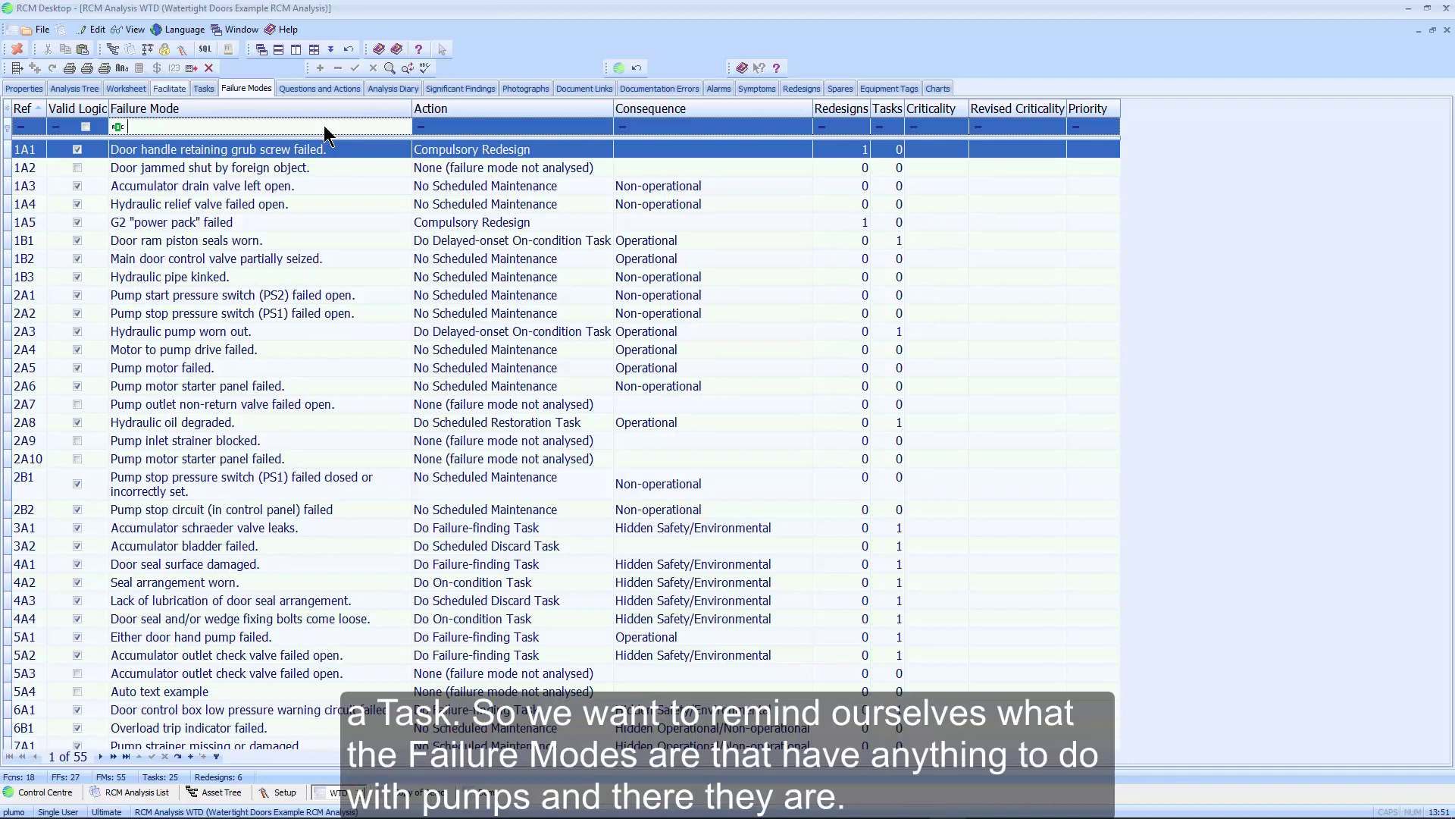
type("pump")
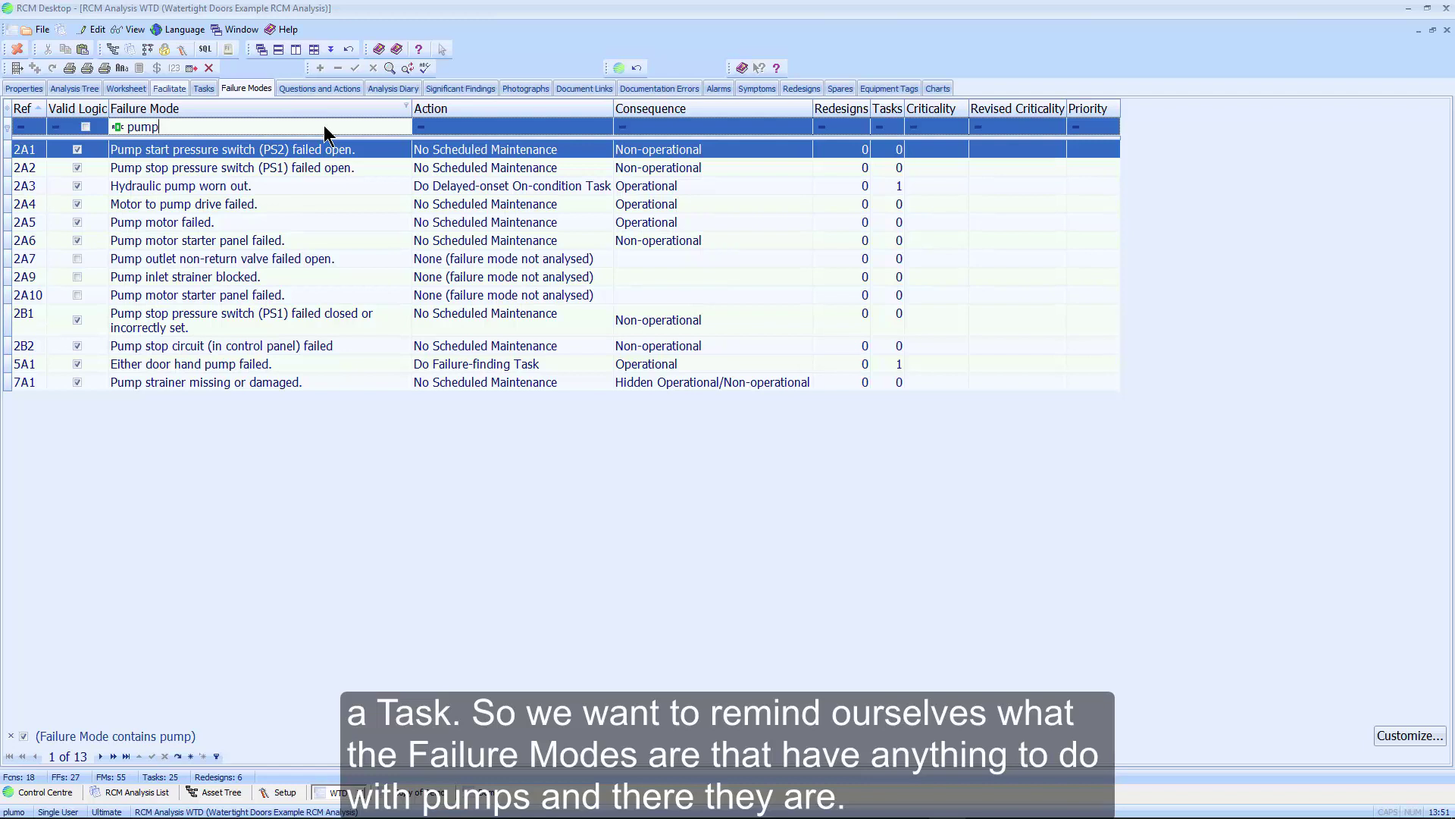
Clear the failure mode filter, preview the printout of the full failure modes grid and close the preview.
left_click(11, 736)
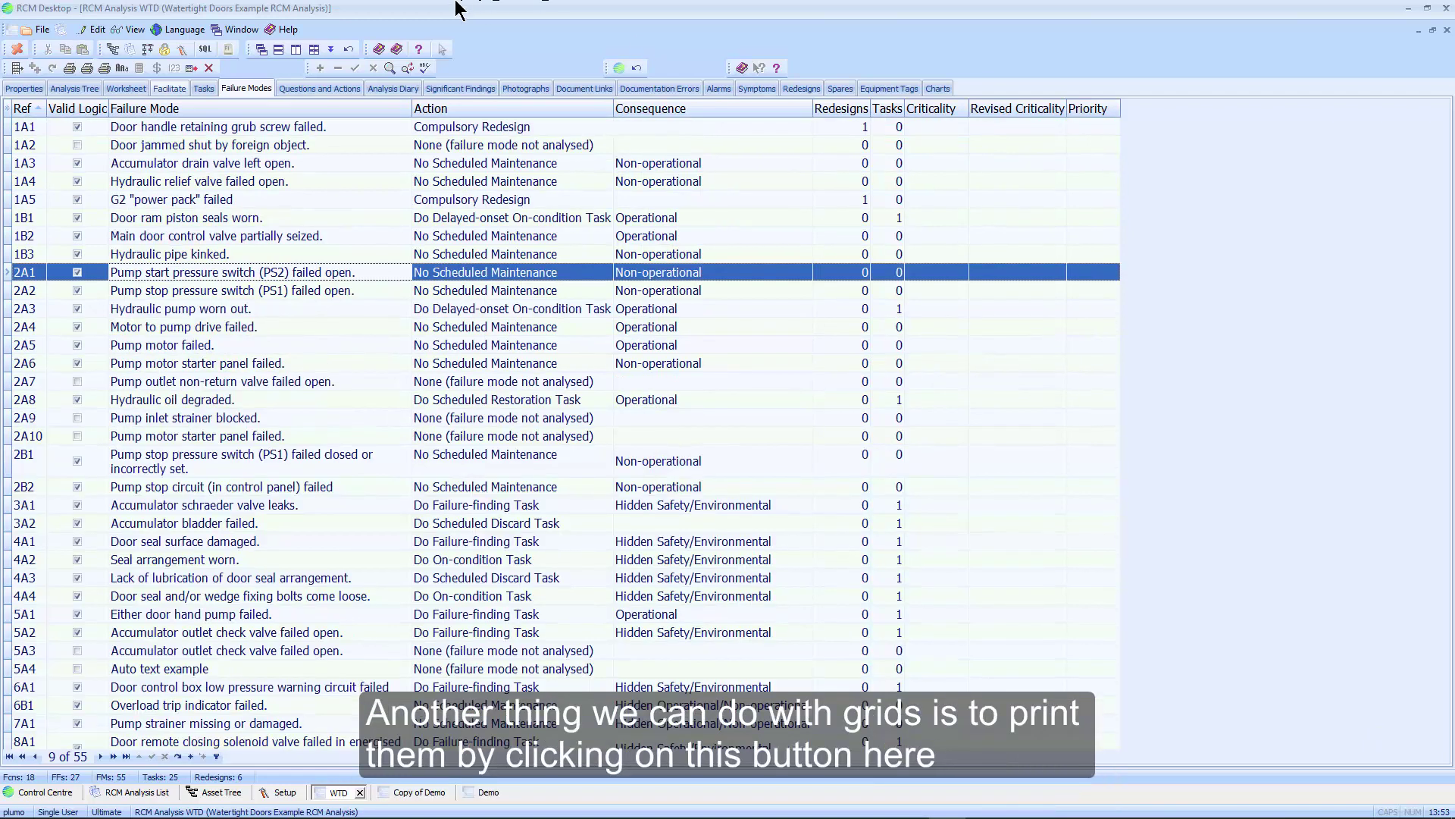
left_click(104, 67)
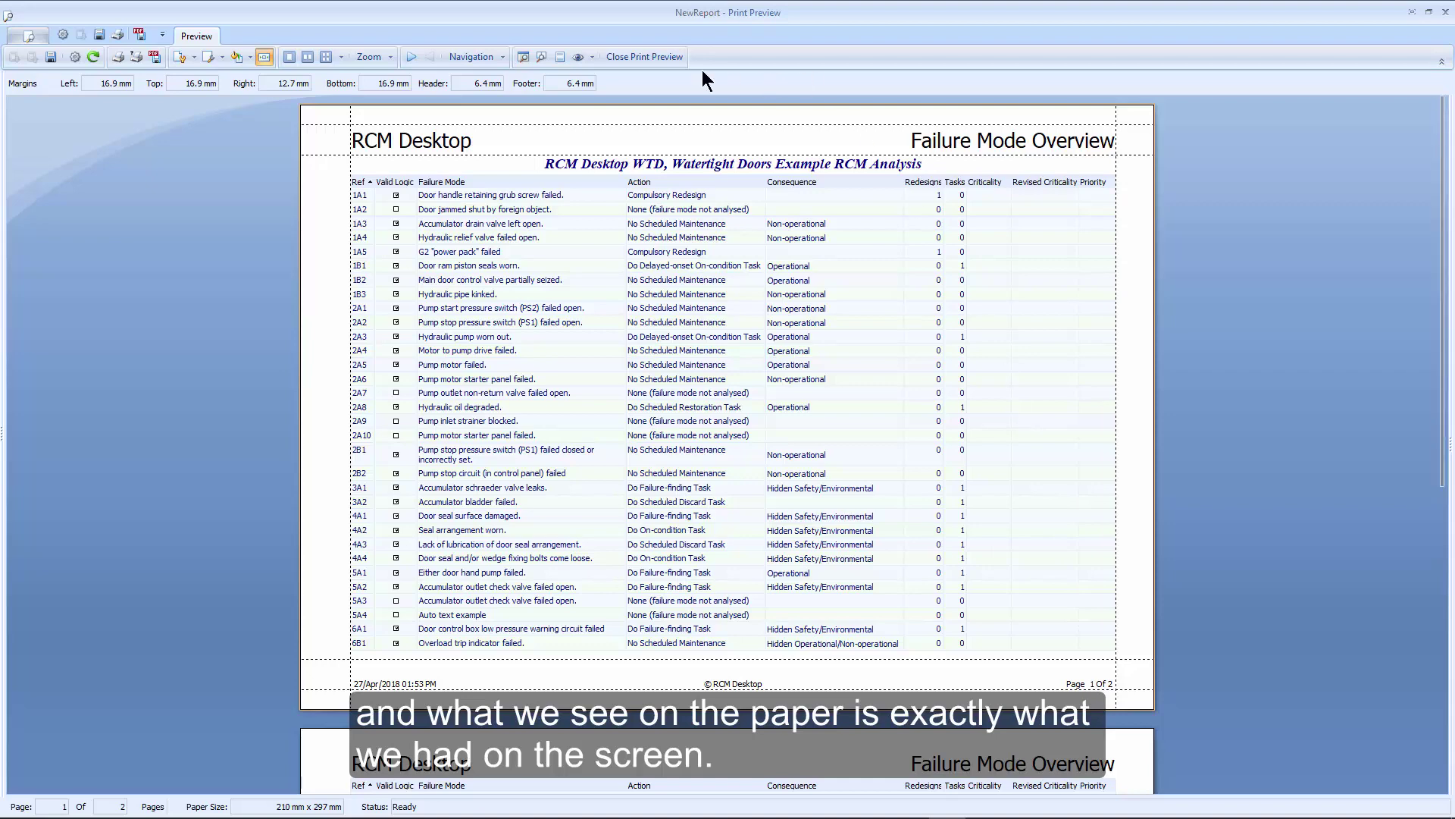
left_click(658, 57)
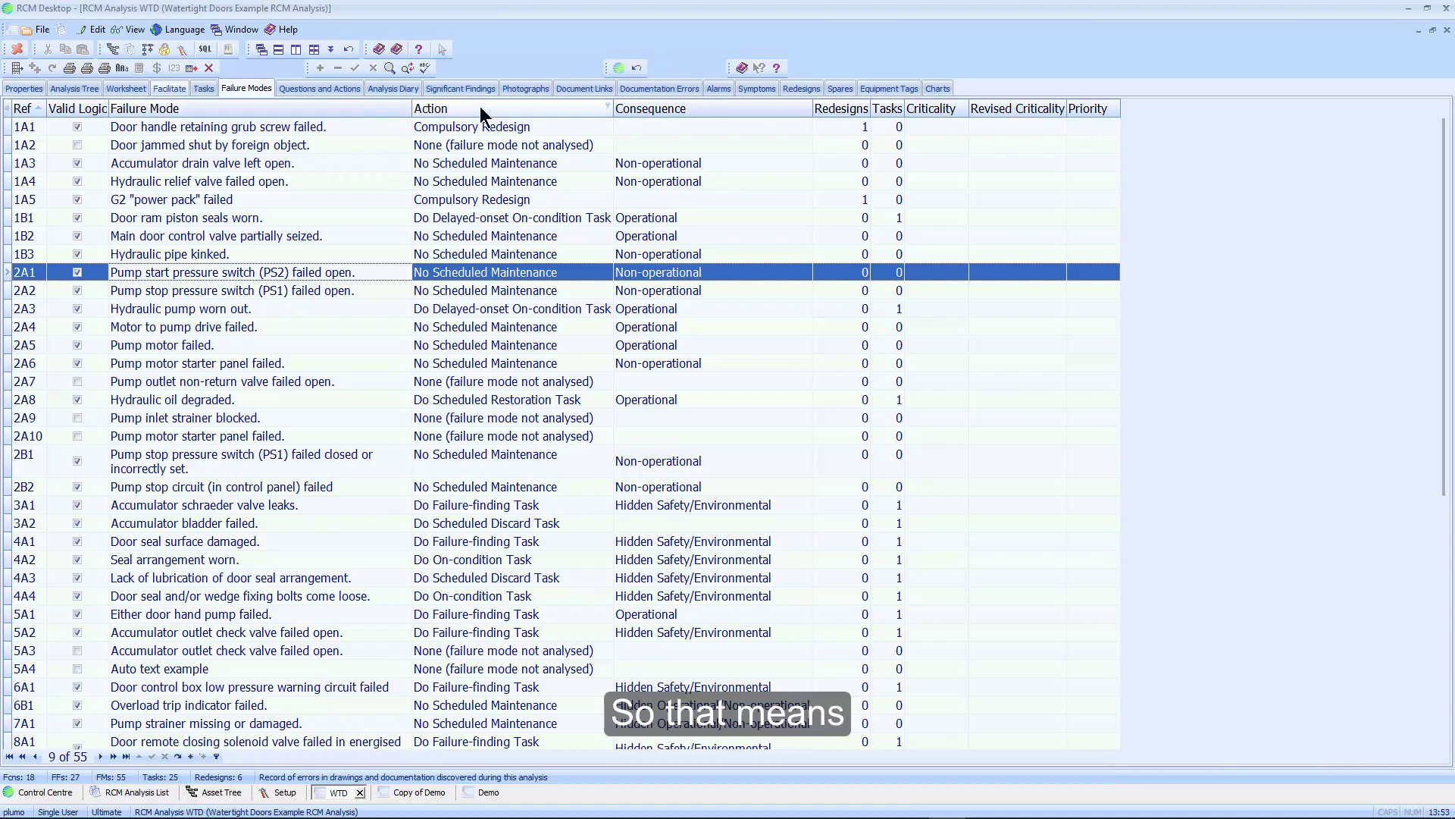
Group the failure modes by Action with all groups expanded, and preview the grouped grid's printout.
right_click(655, 109)
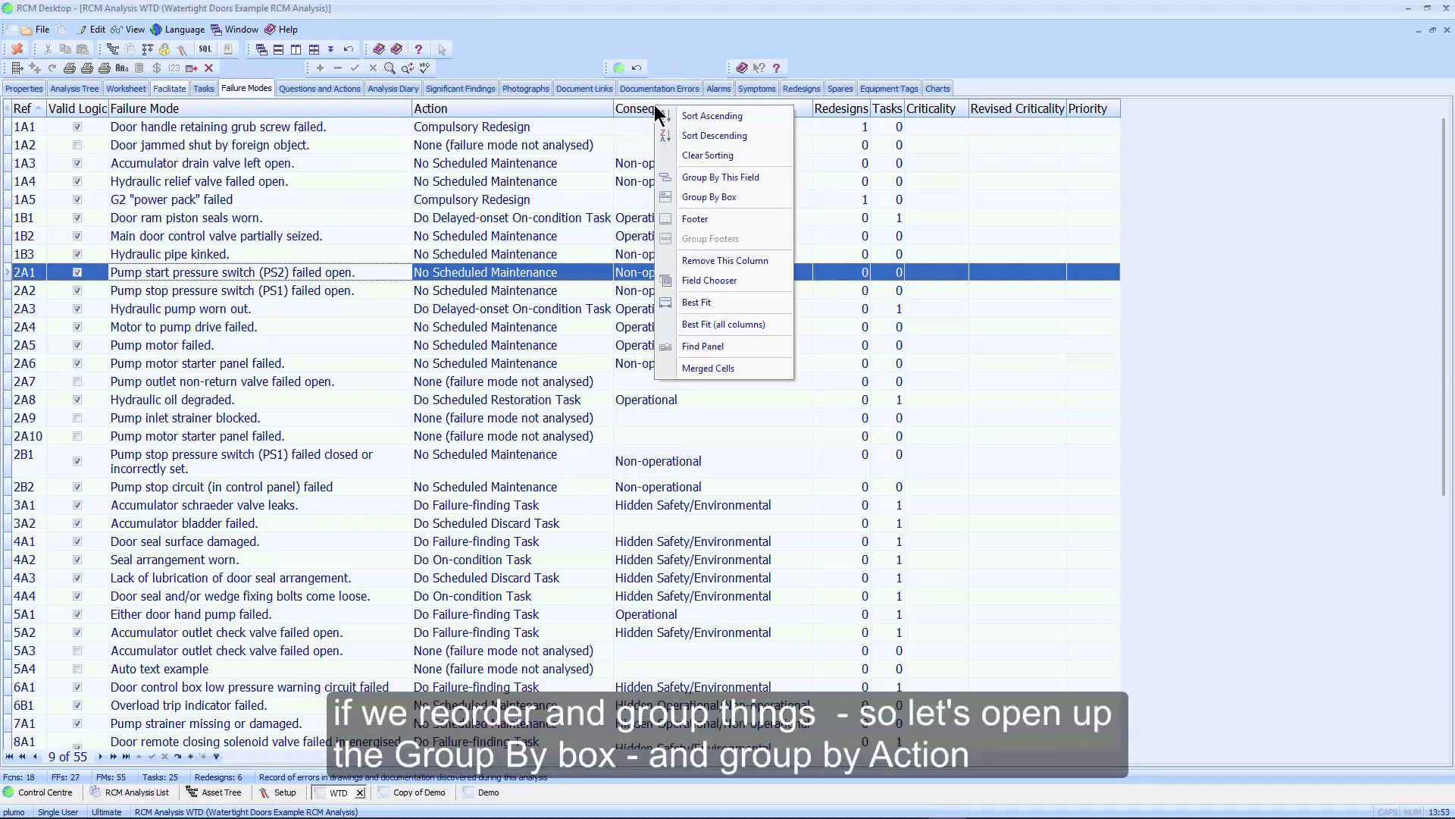
left_click(720, 197)
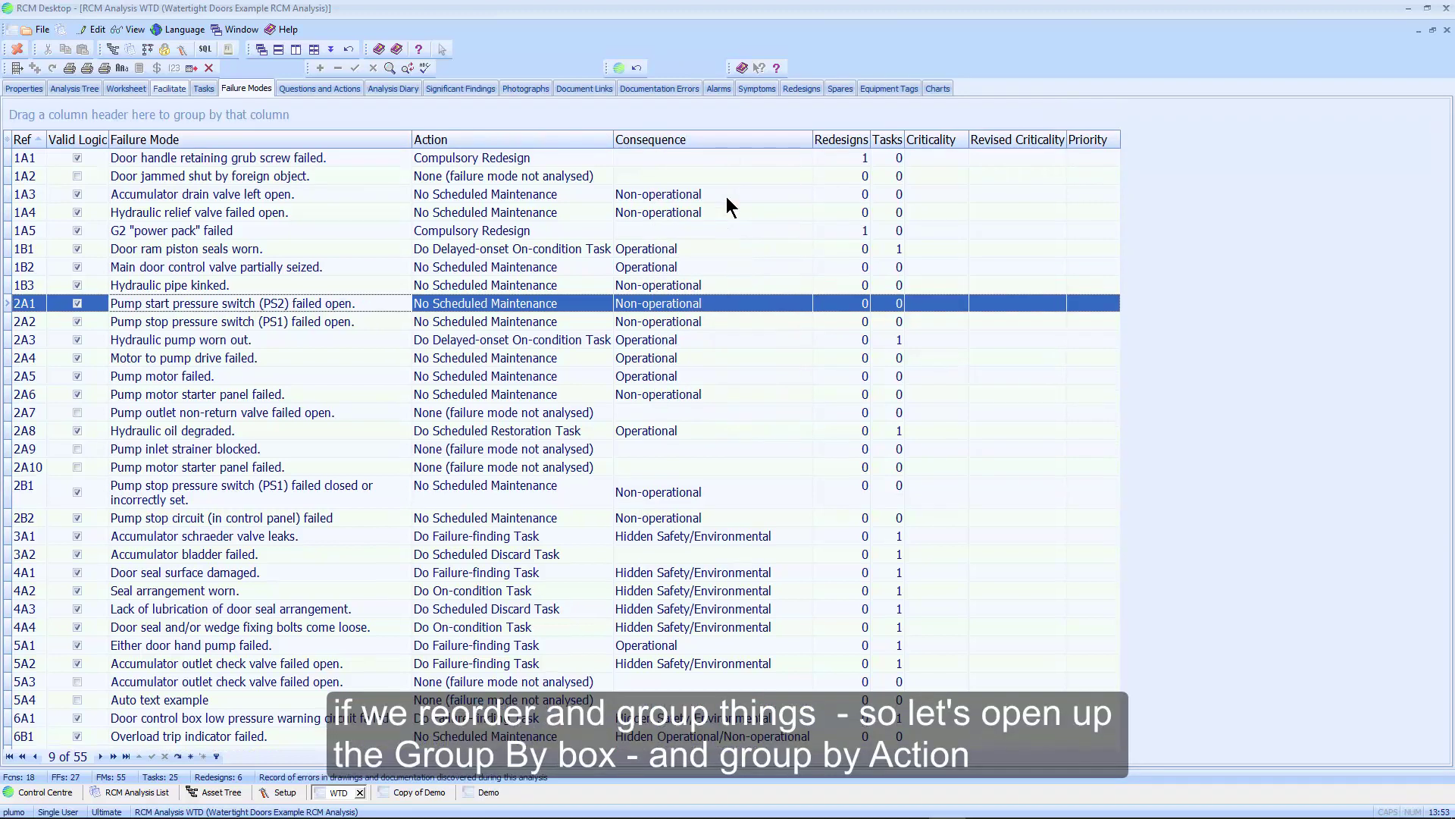
left_click_drag(455, 139, 368, 116)
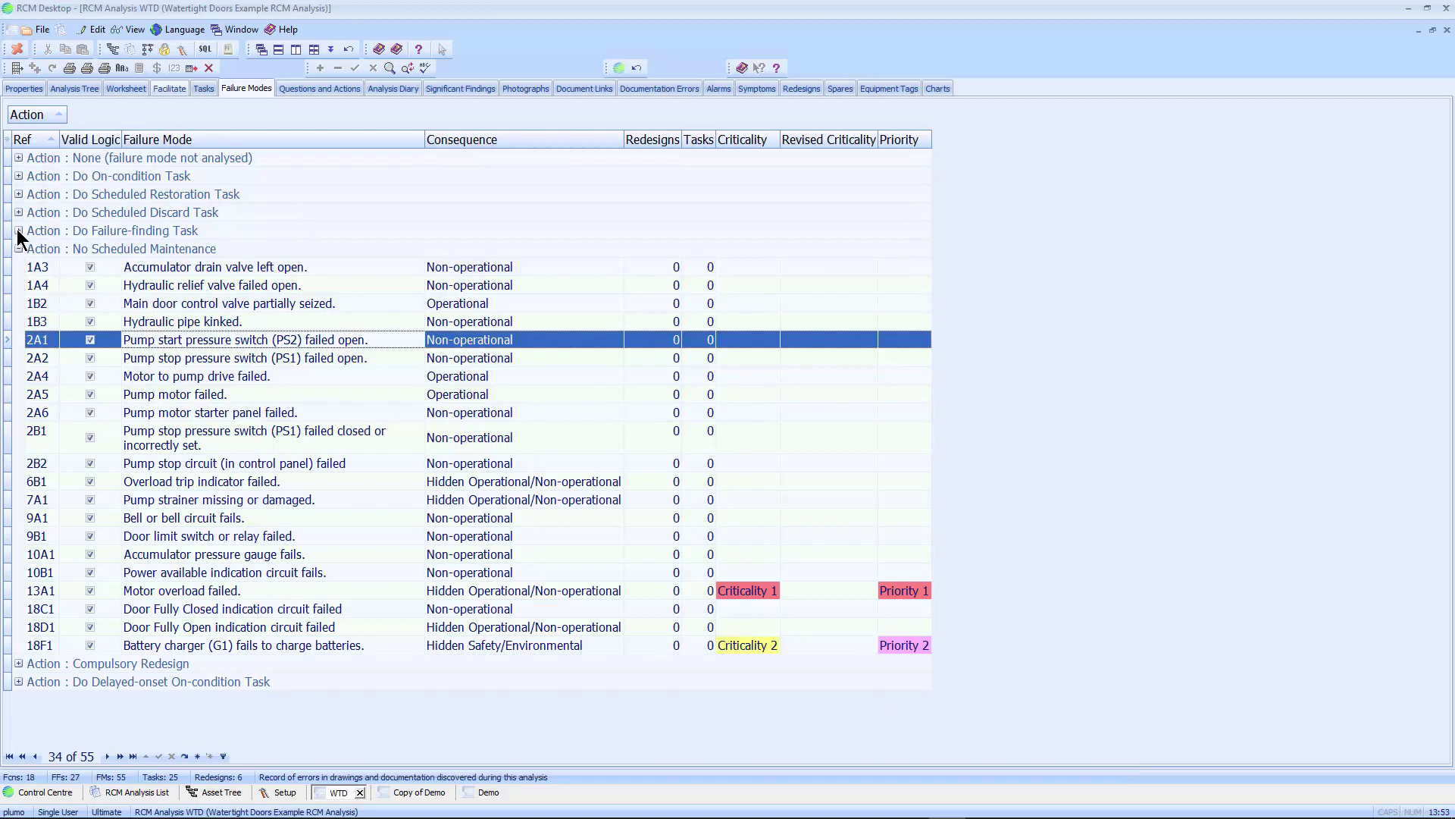
right_click(152, 104)
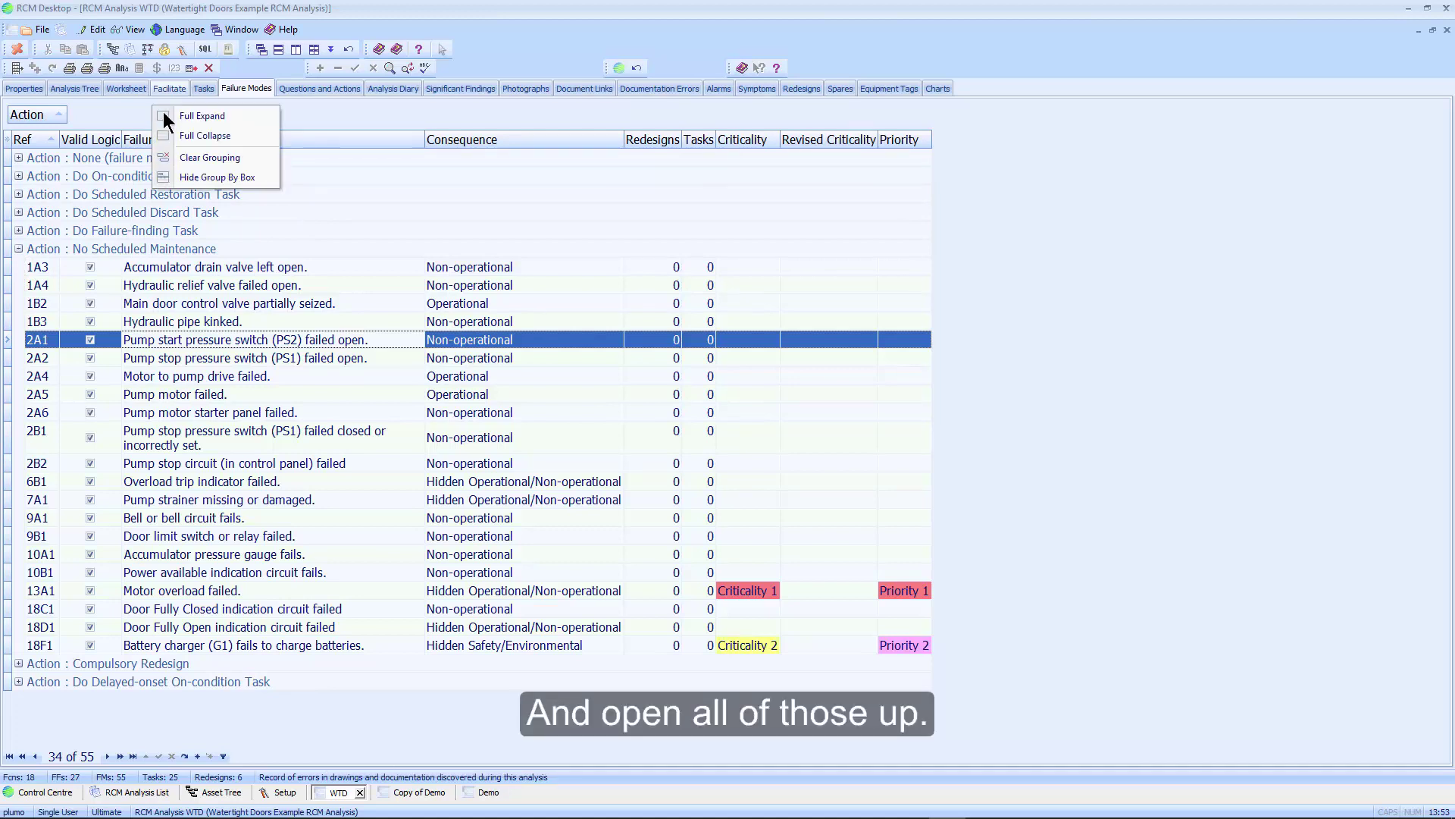
left_click(200, 117)
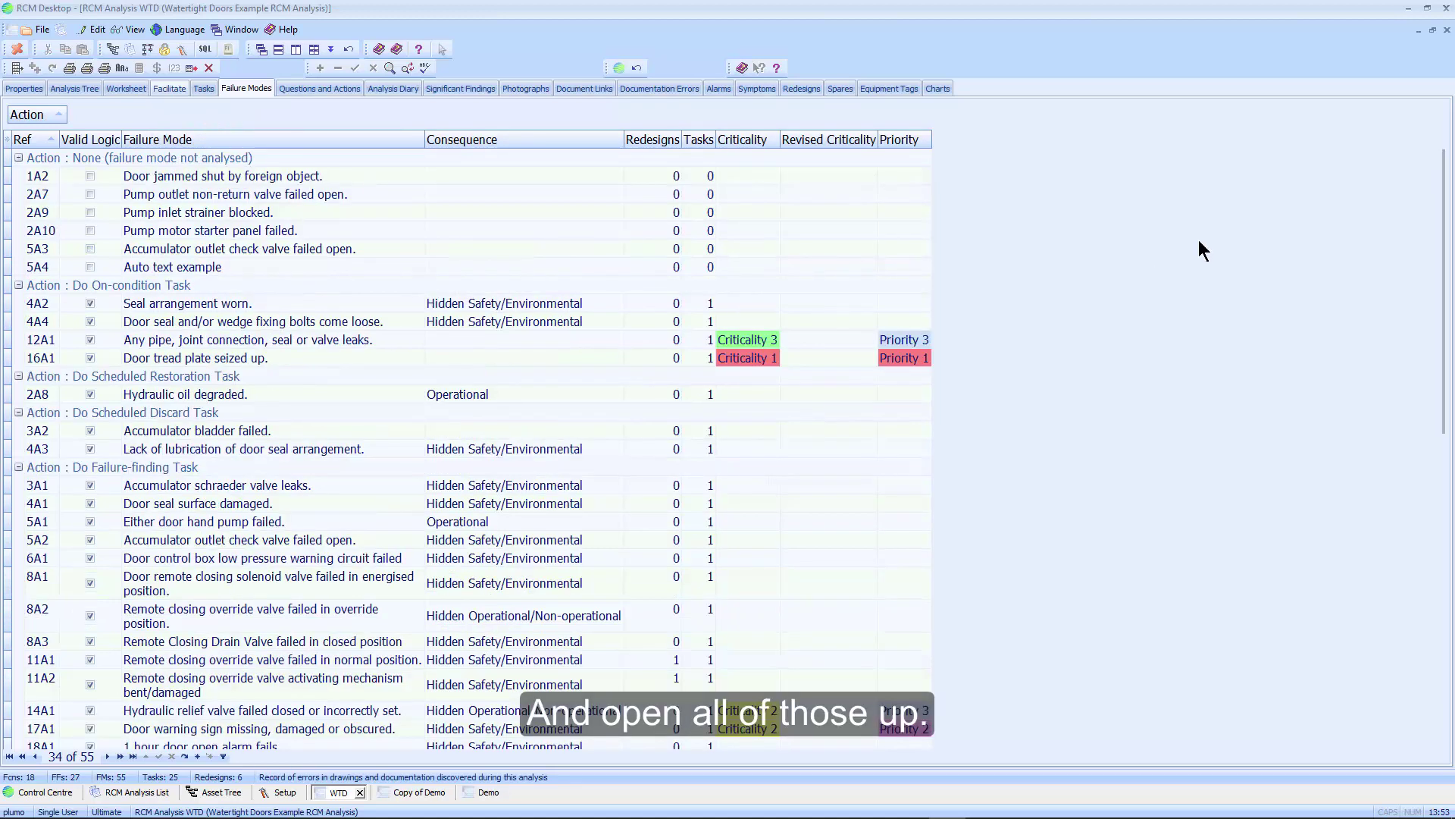
left_click(105, 68)
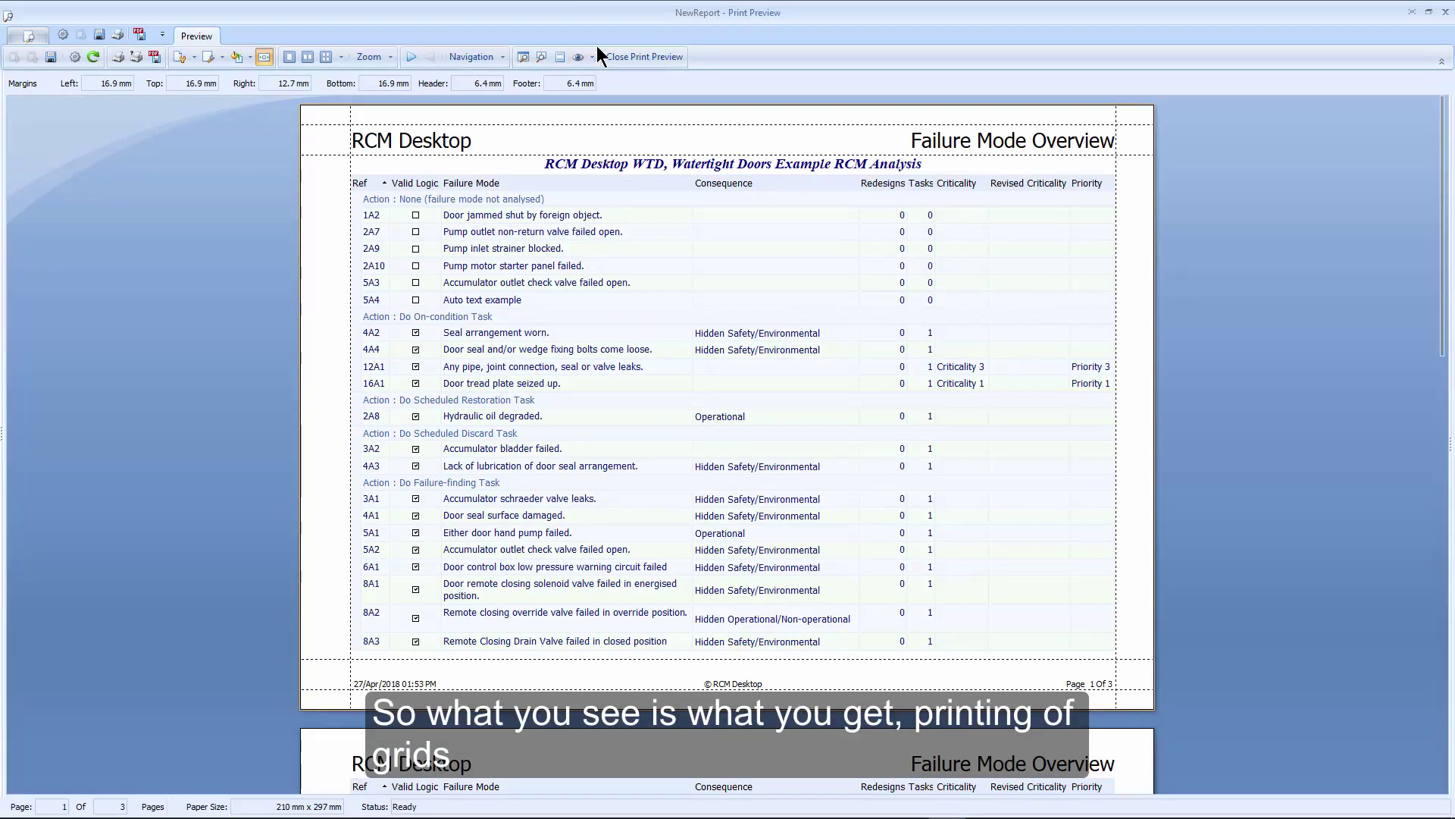
left_click(646, 57)
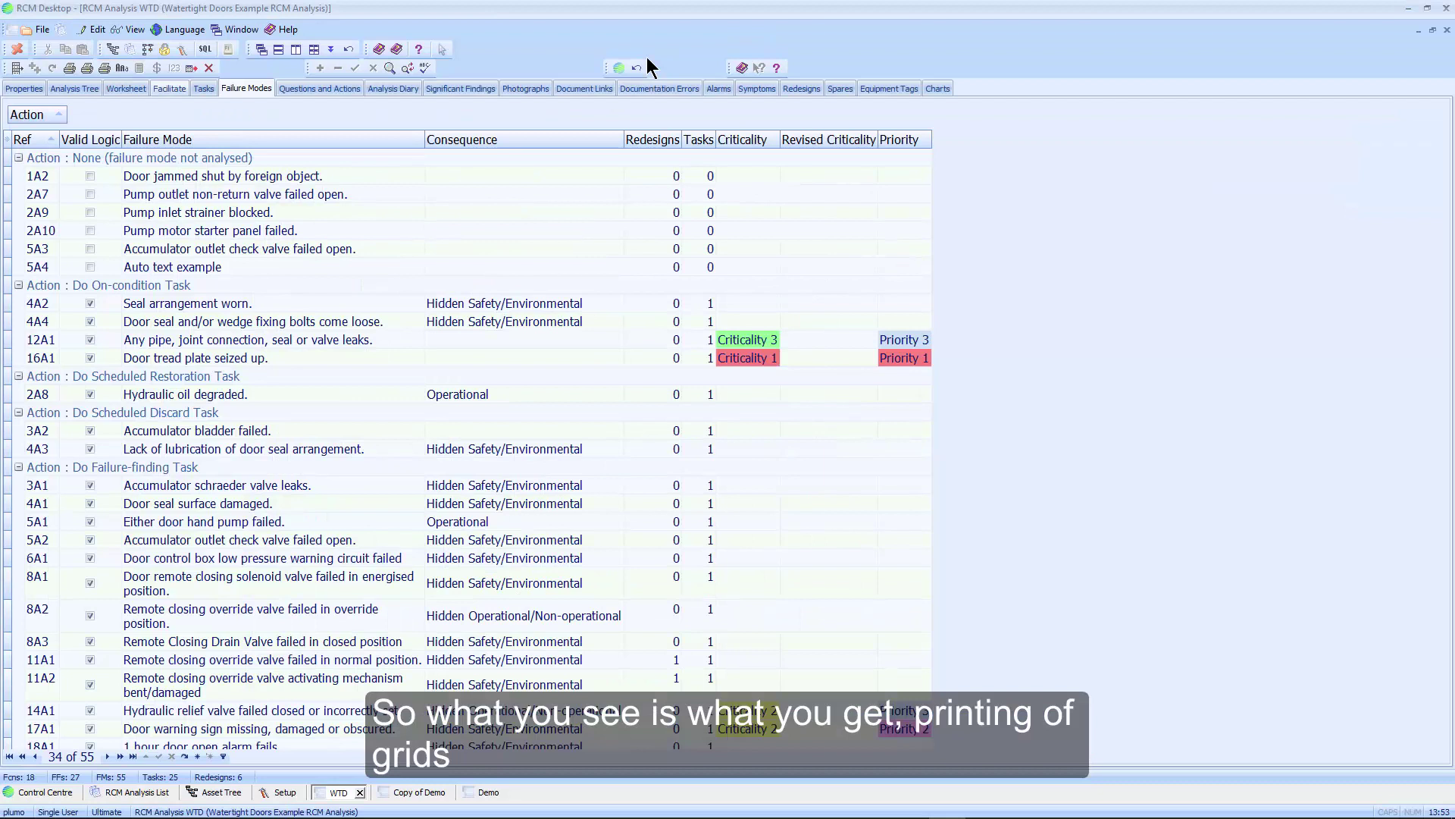
Review the analysis's questions and actions, its diary of meetings and its list of redesigns.
left_click(326, 89)
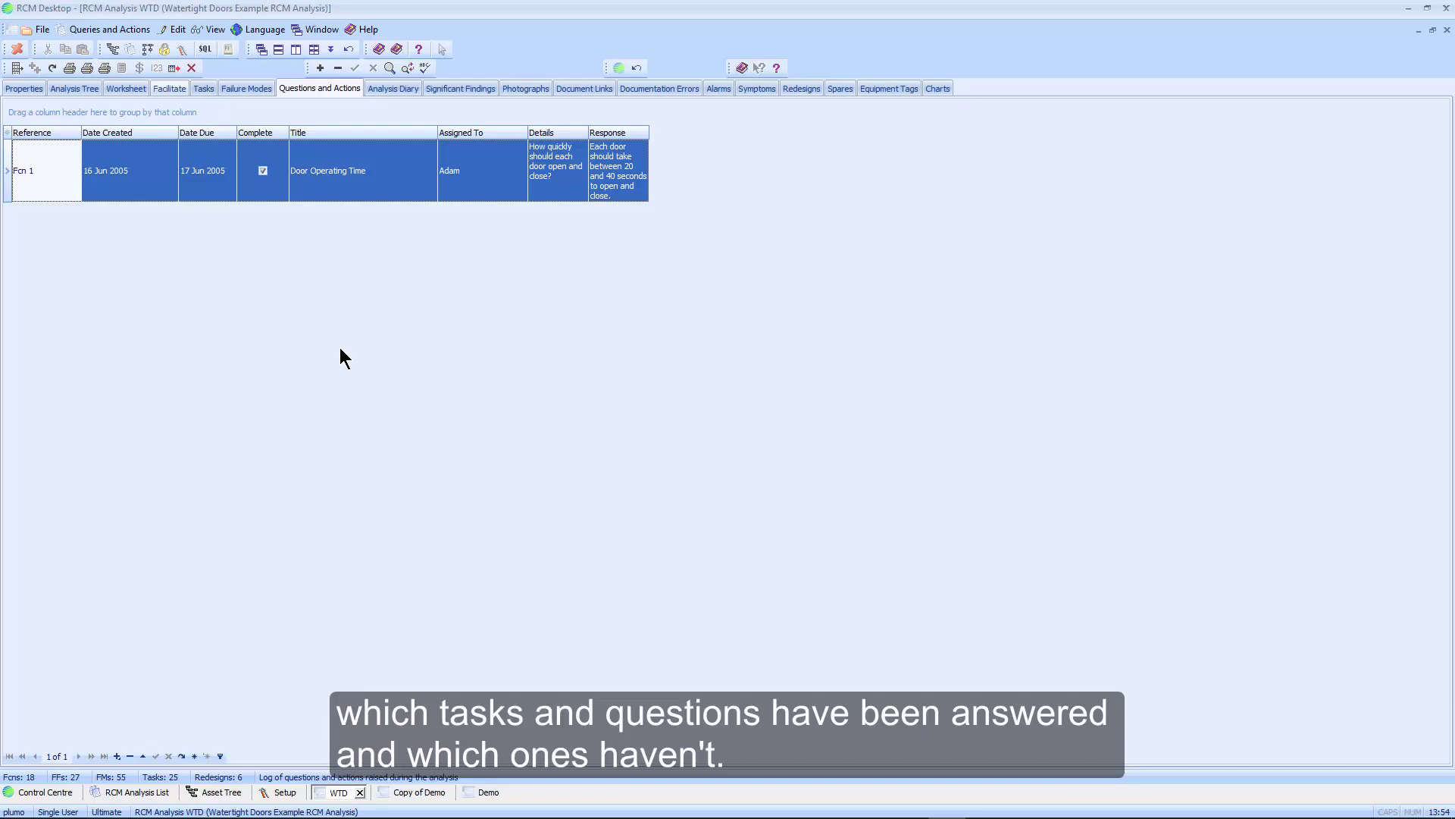
left_click(389, 88)
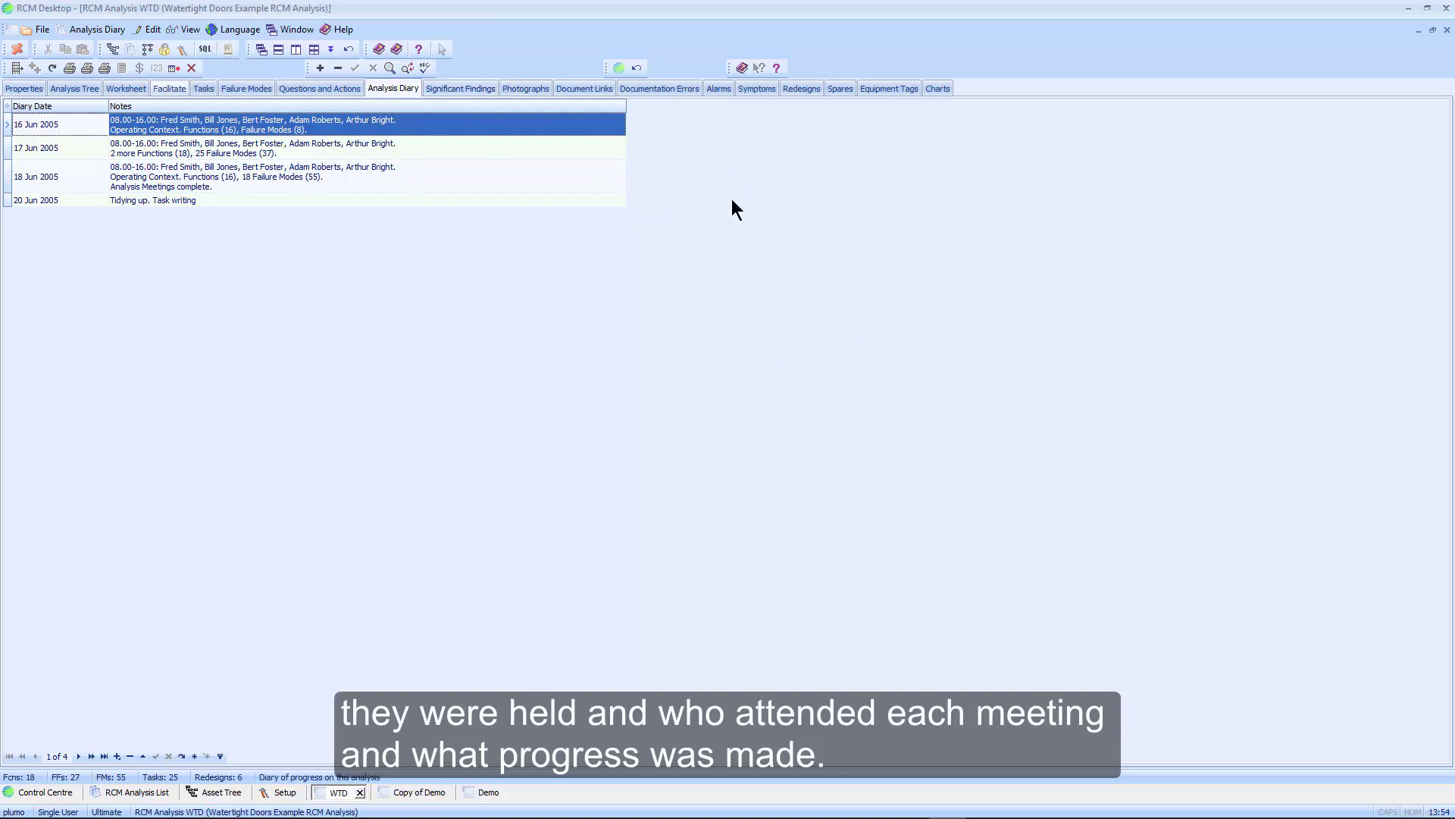
left_click(801, 88)
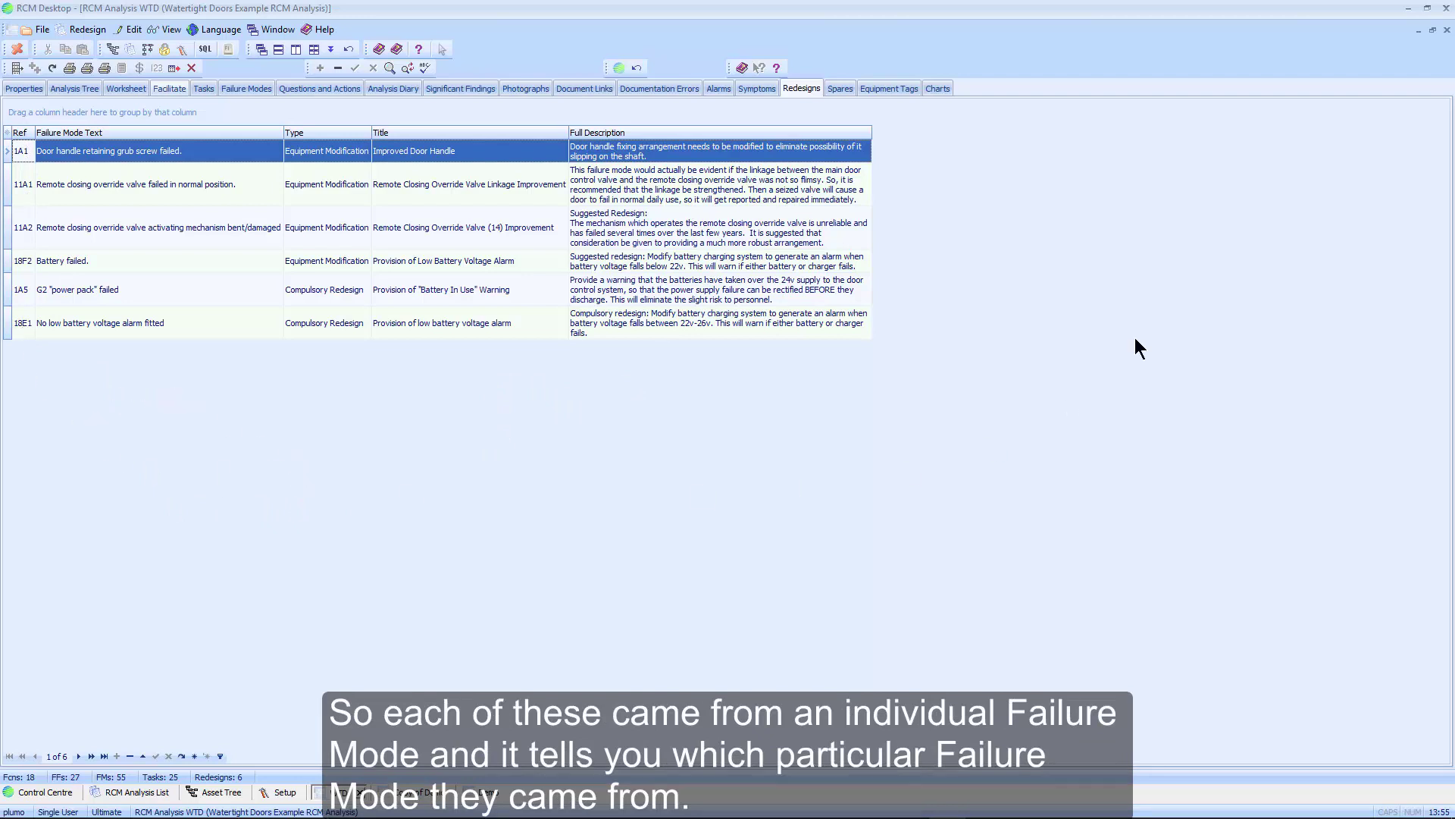
View the failure mode count chart by consequence as a bar diagram, a column diagram and a pie diagram.
left_click(936, 88)
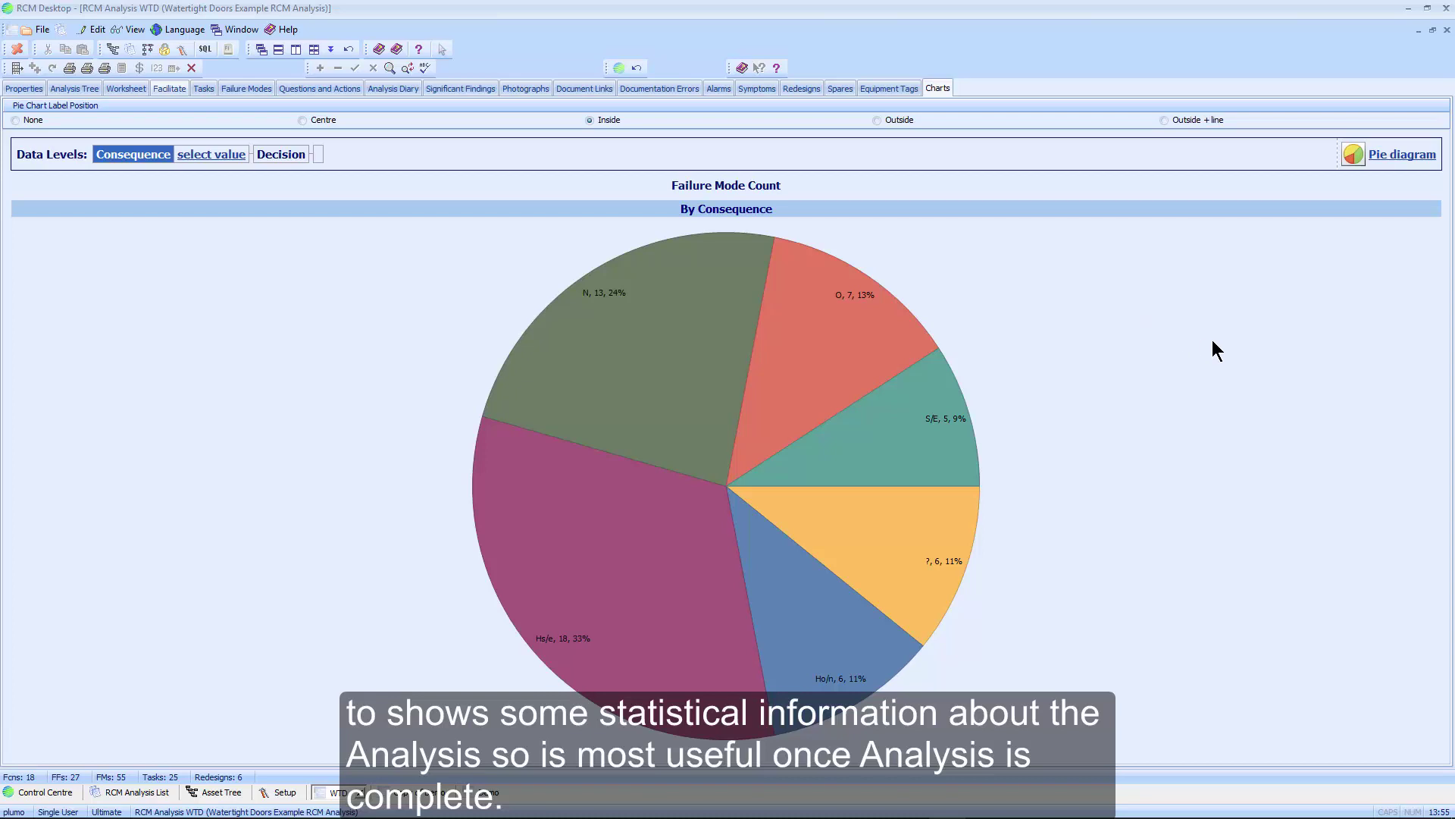
left_click(1395, 155)
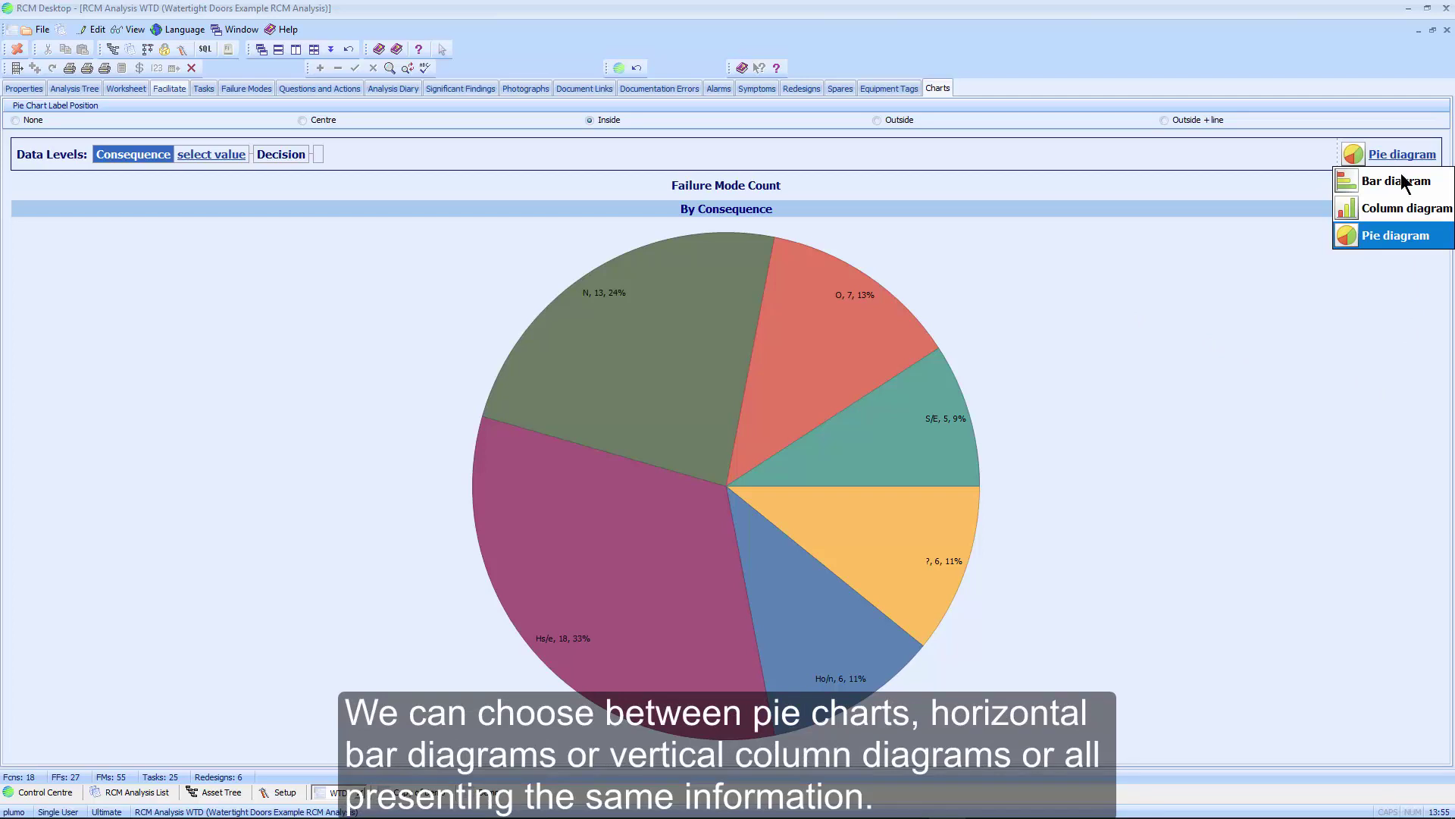
left_click(1398, 181)
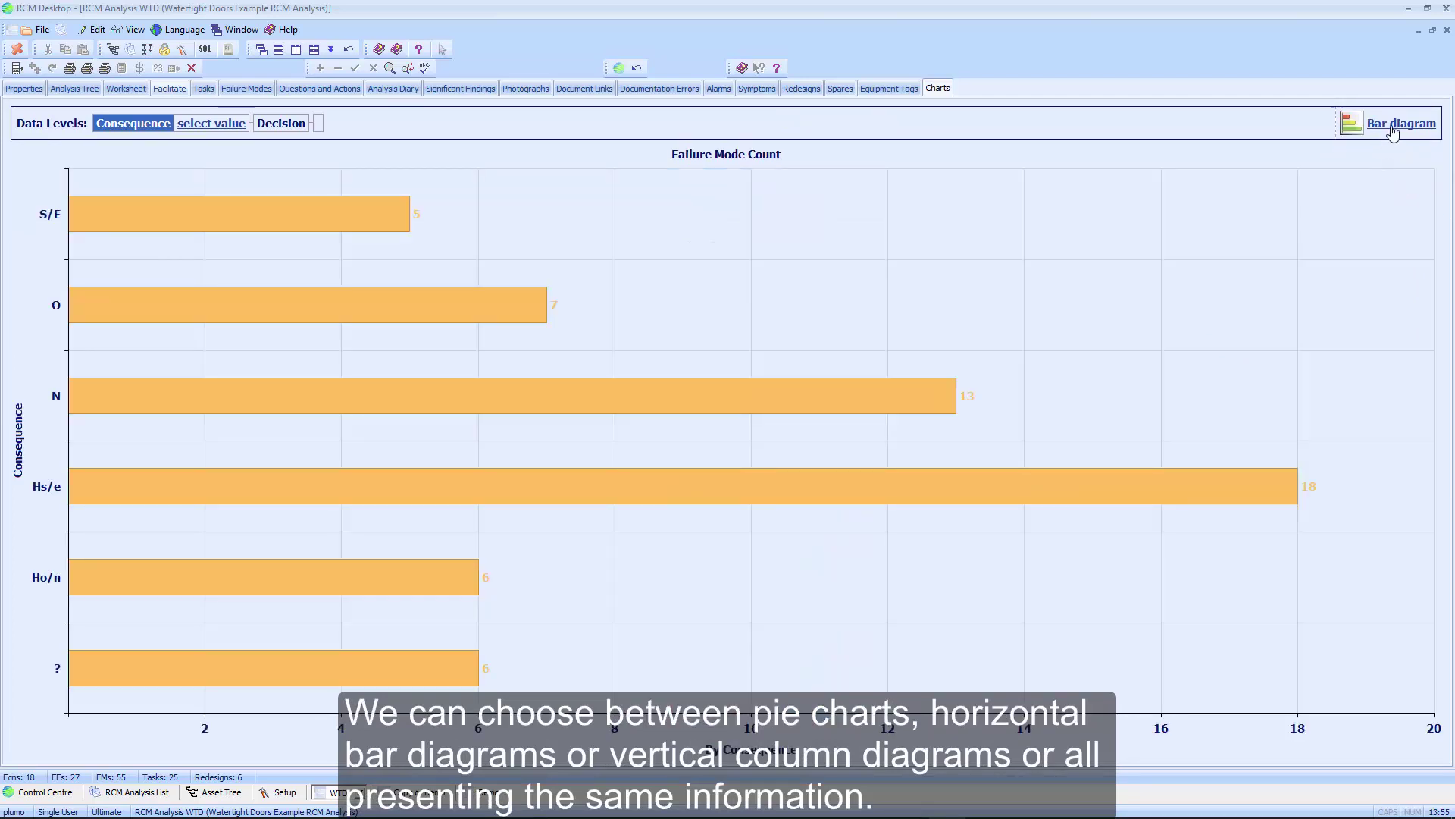
left_click(1393, 129)
left_click(1411, 182)
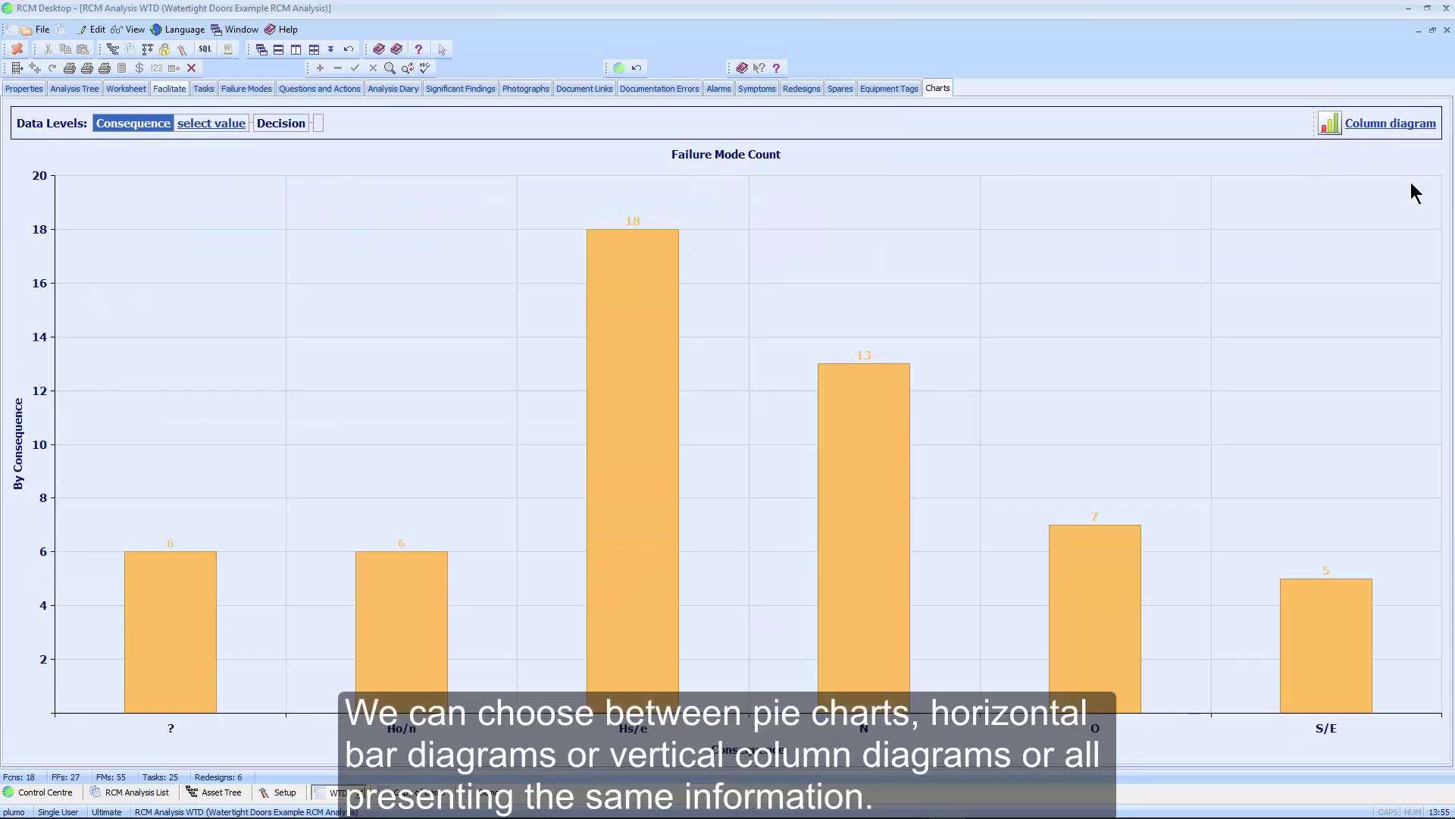
left_click(1395, 127)
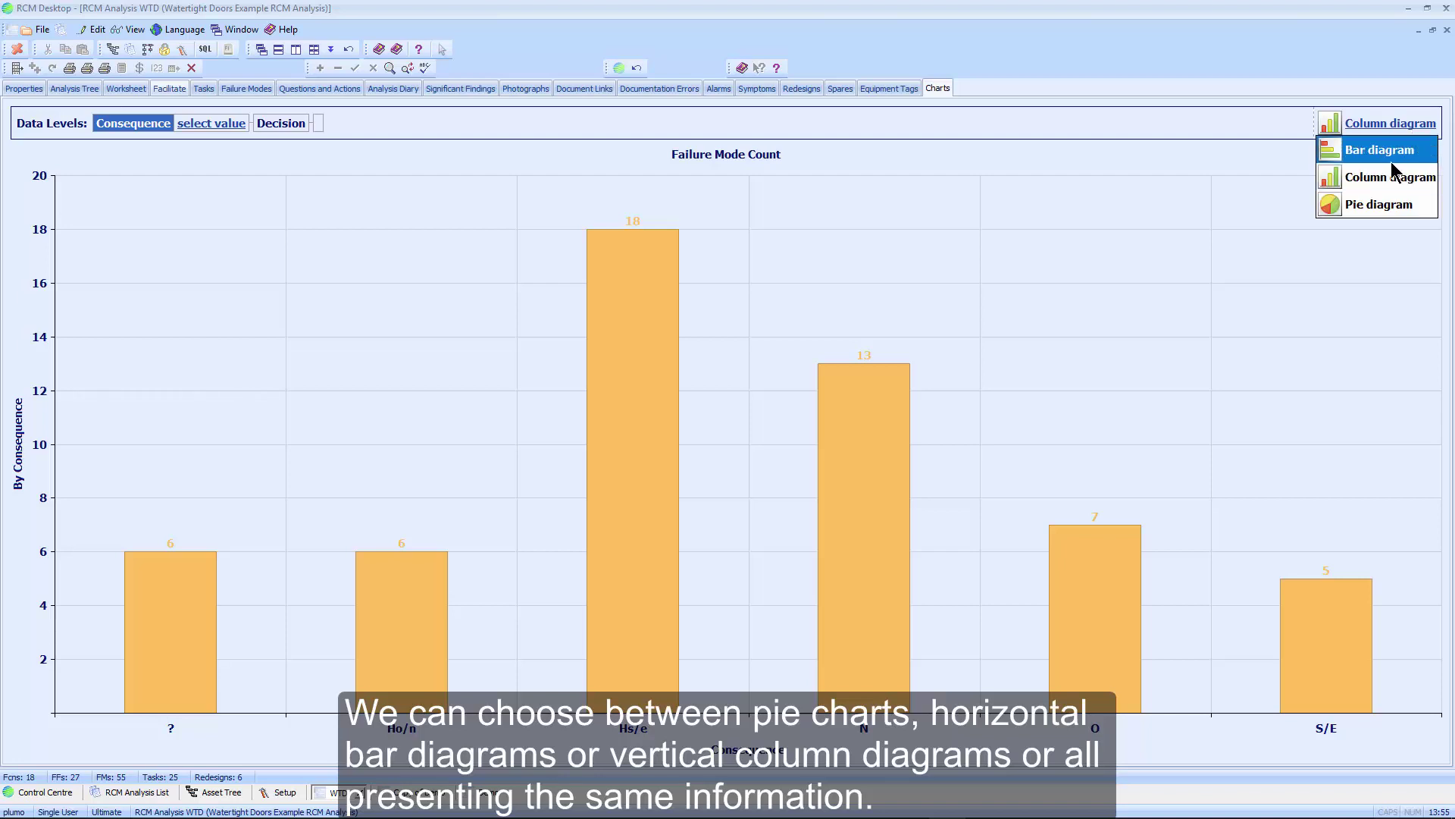
left_click(1389, 207)
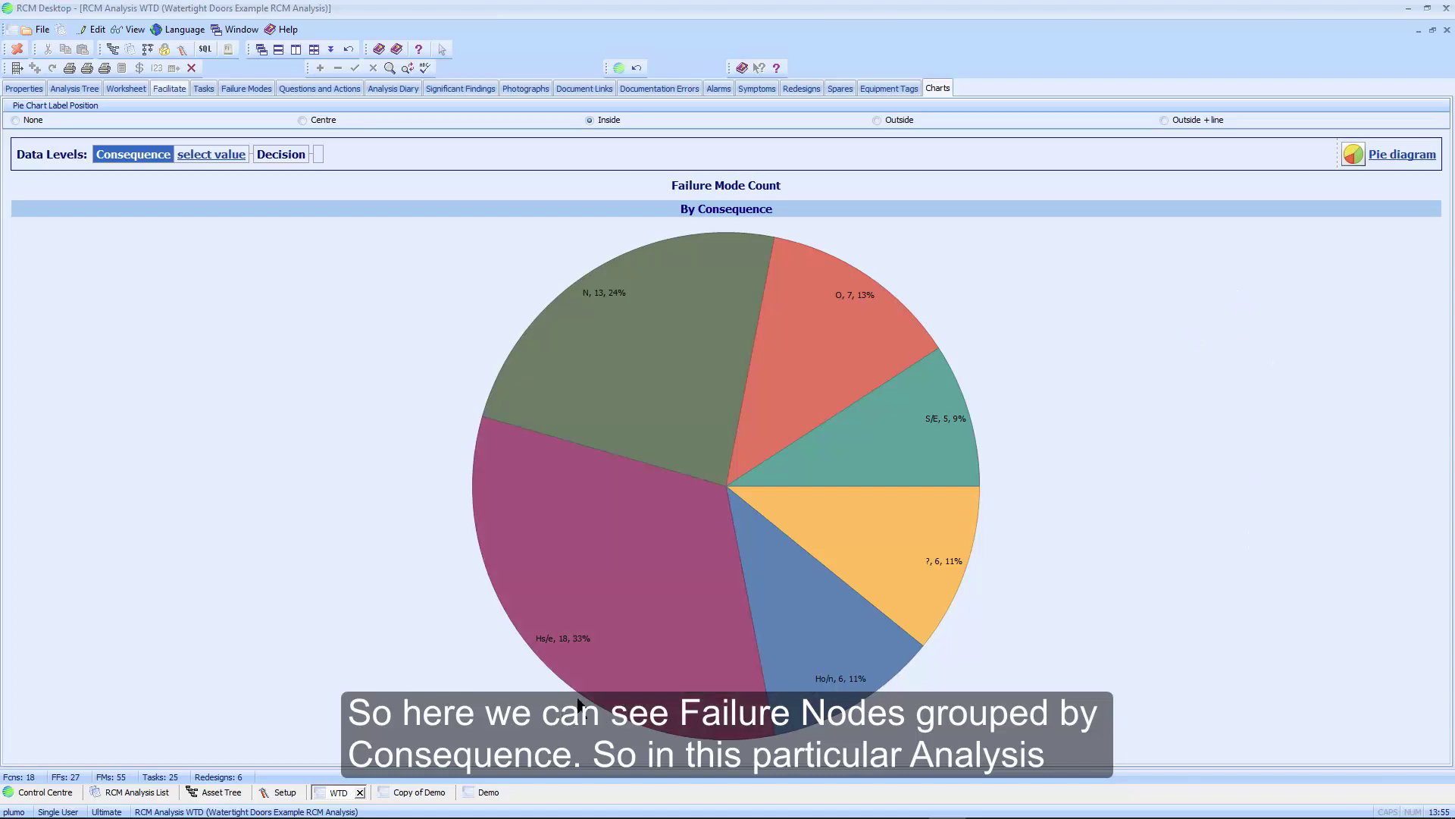
Examine the consequence pie slices and drill down into the Hs/e slice to see its failure modes by decision.
mouse_move(639, 658)
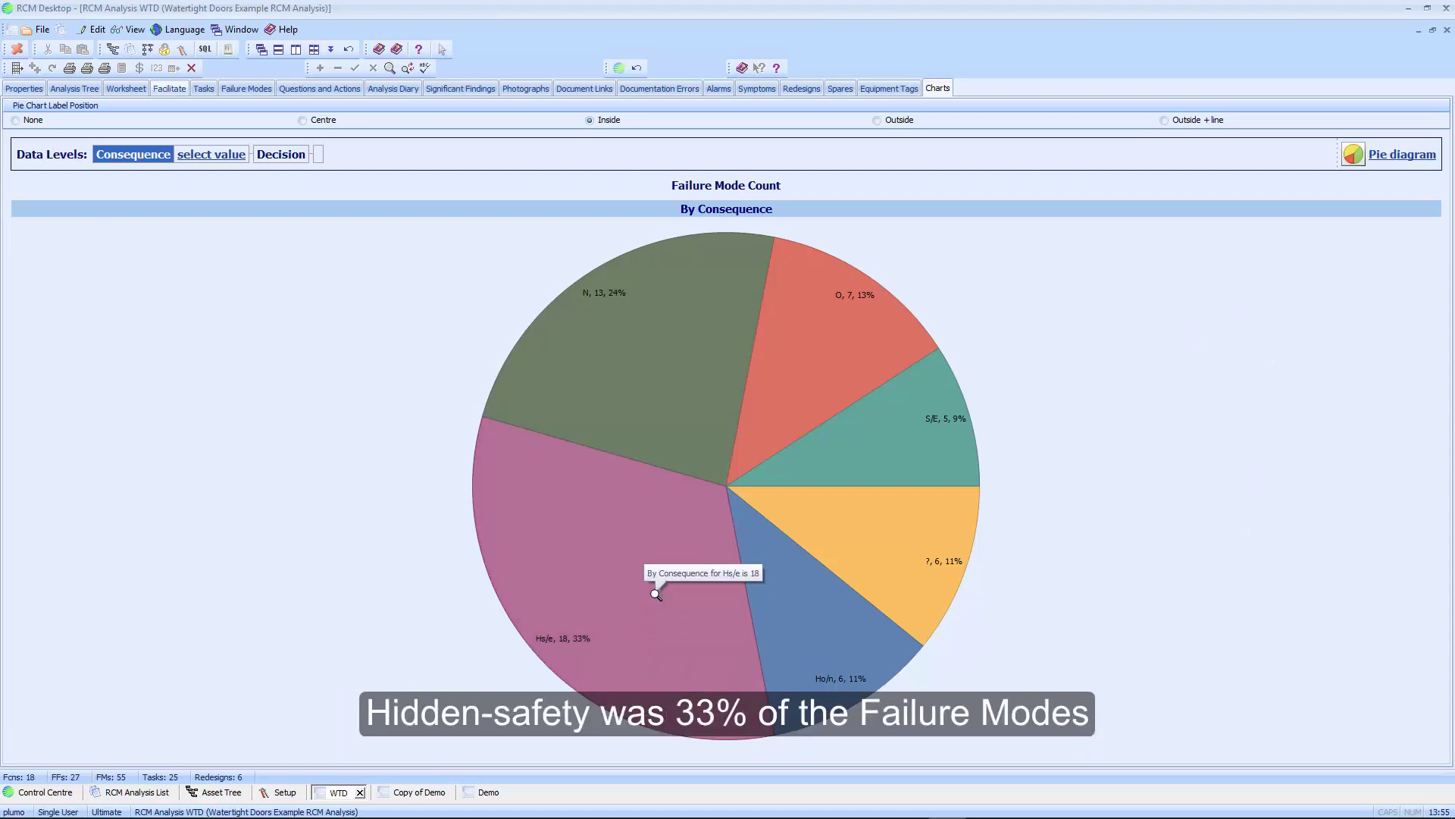
mouse_move(630, 388)
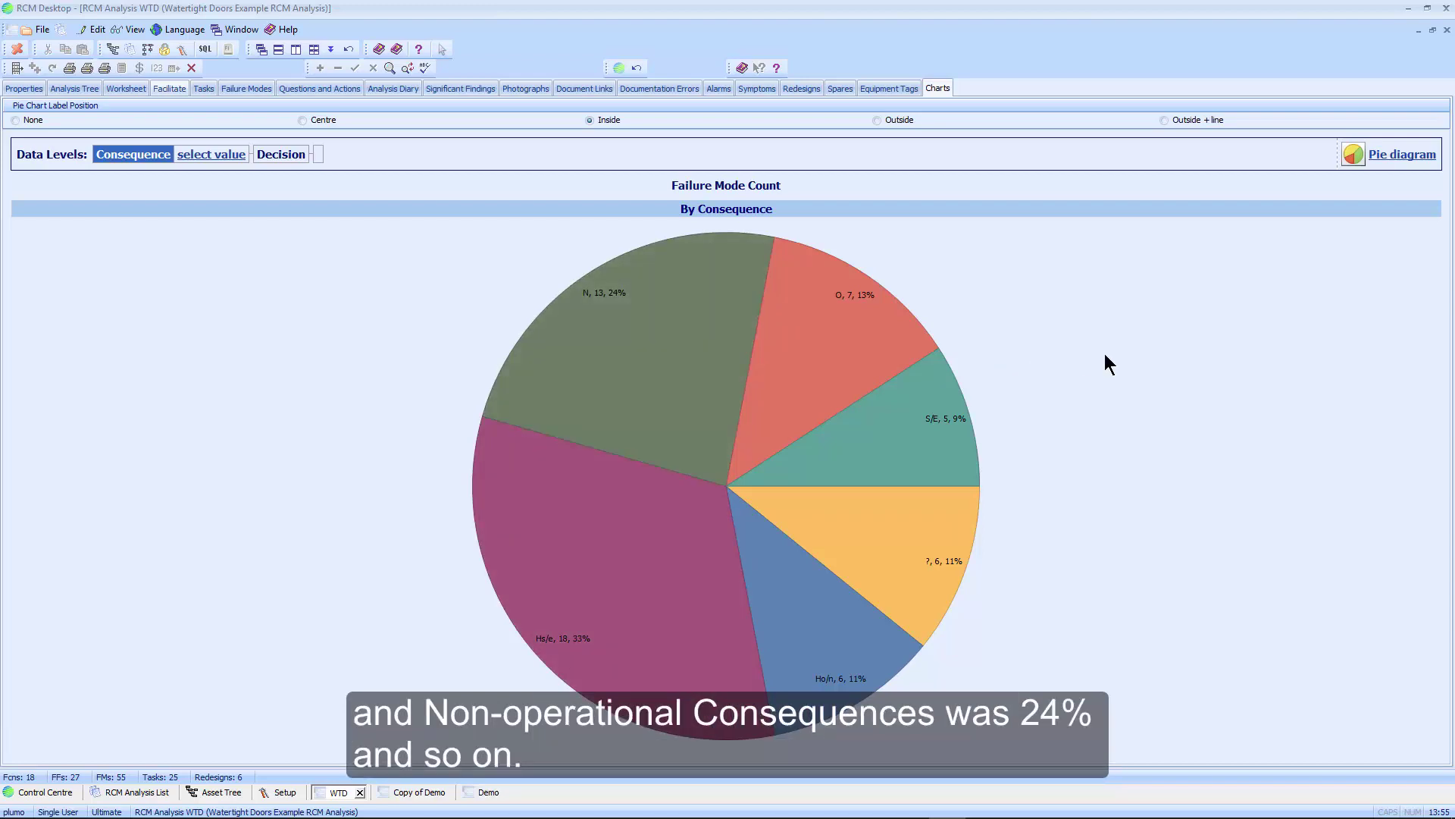
left_click(610, 565)
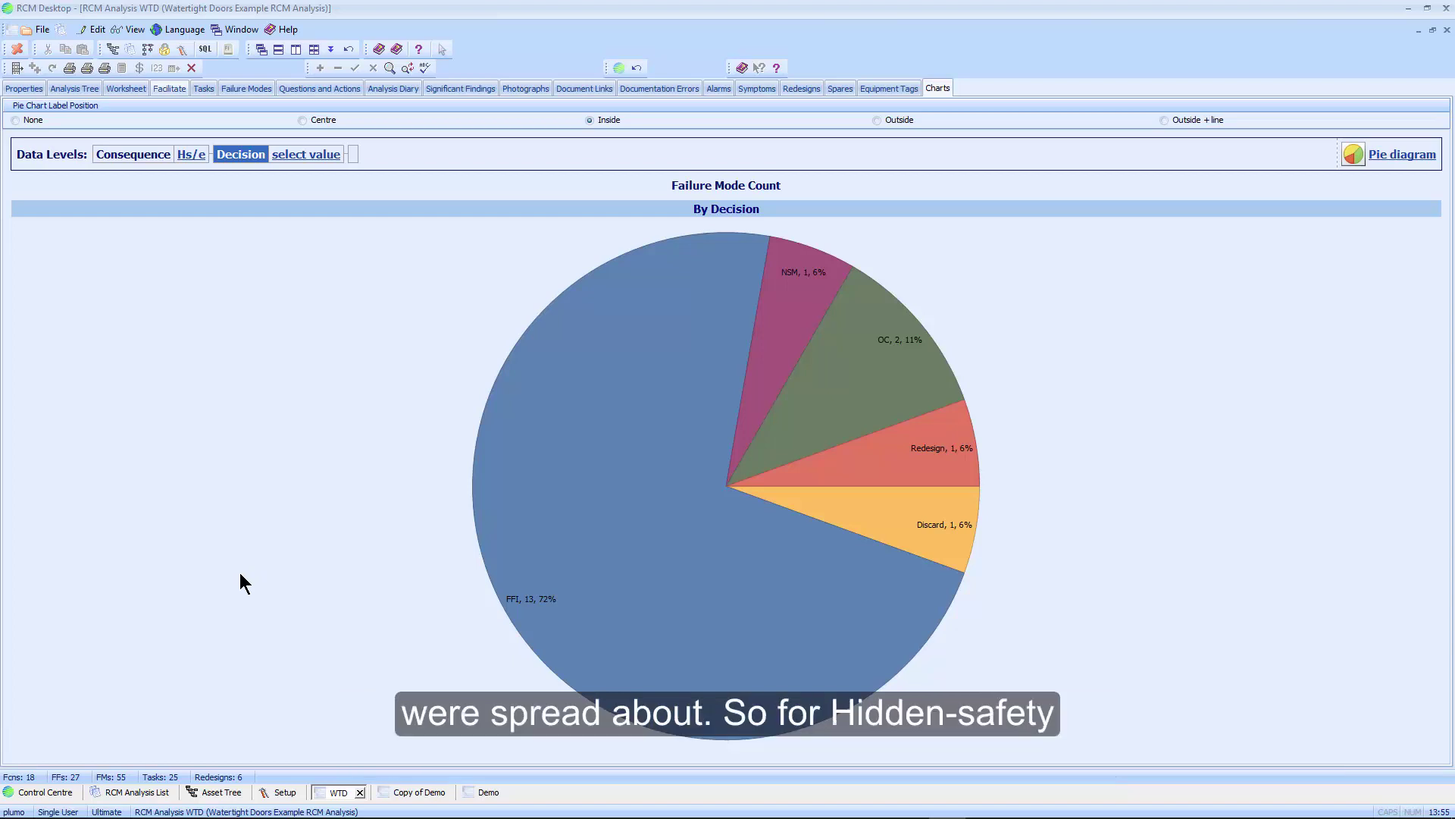
mouse_move(710, 630)
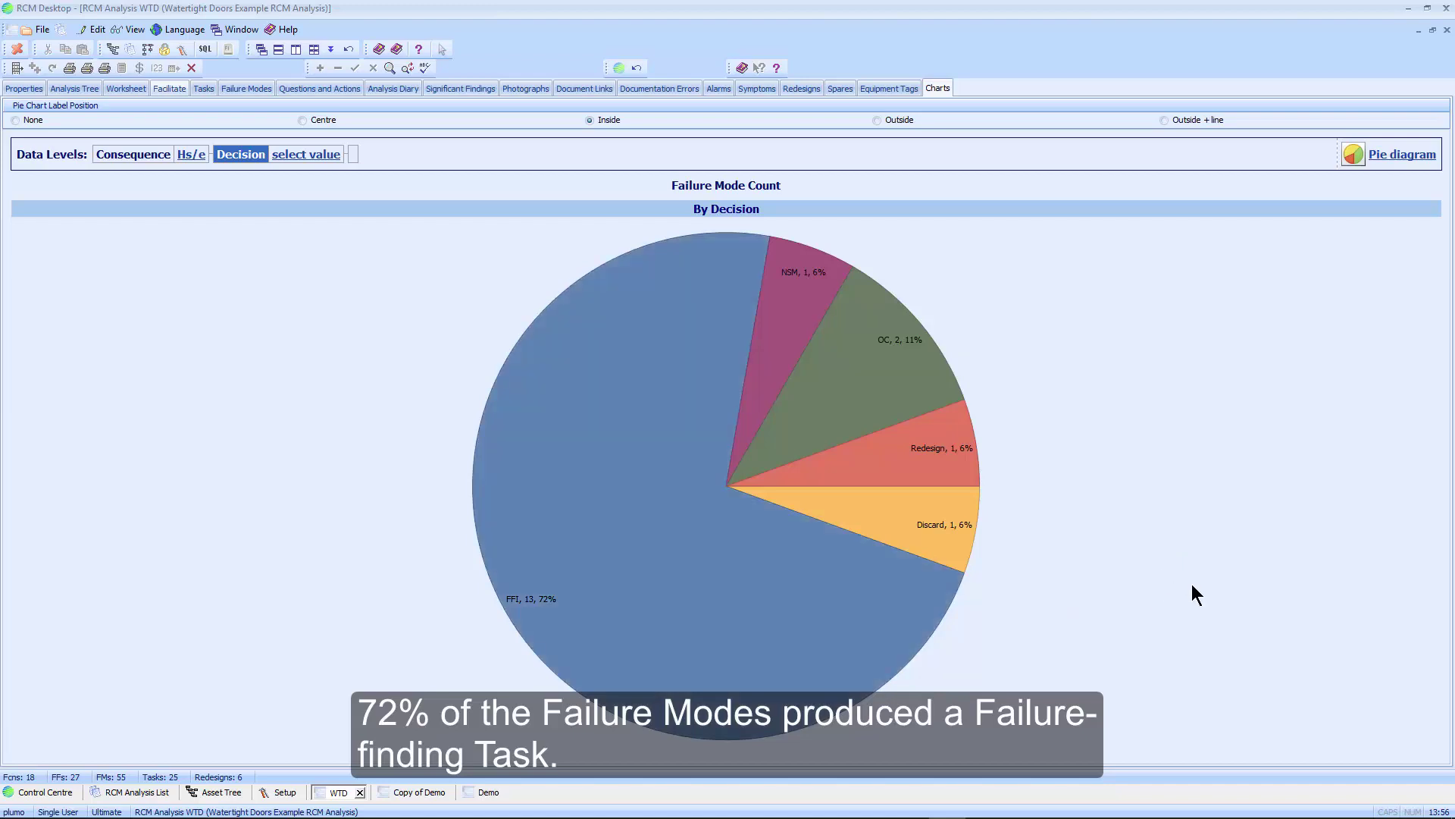
mouse_move(802, 292)
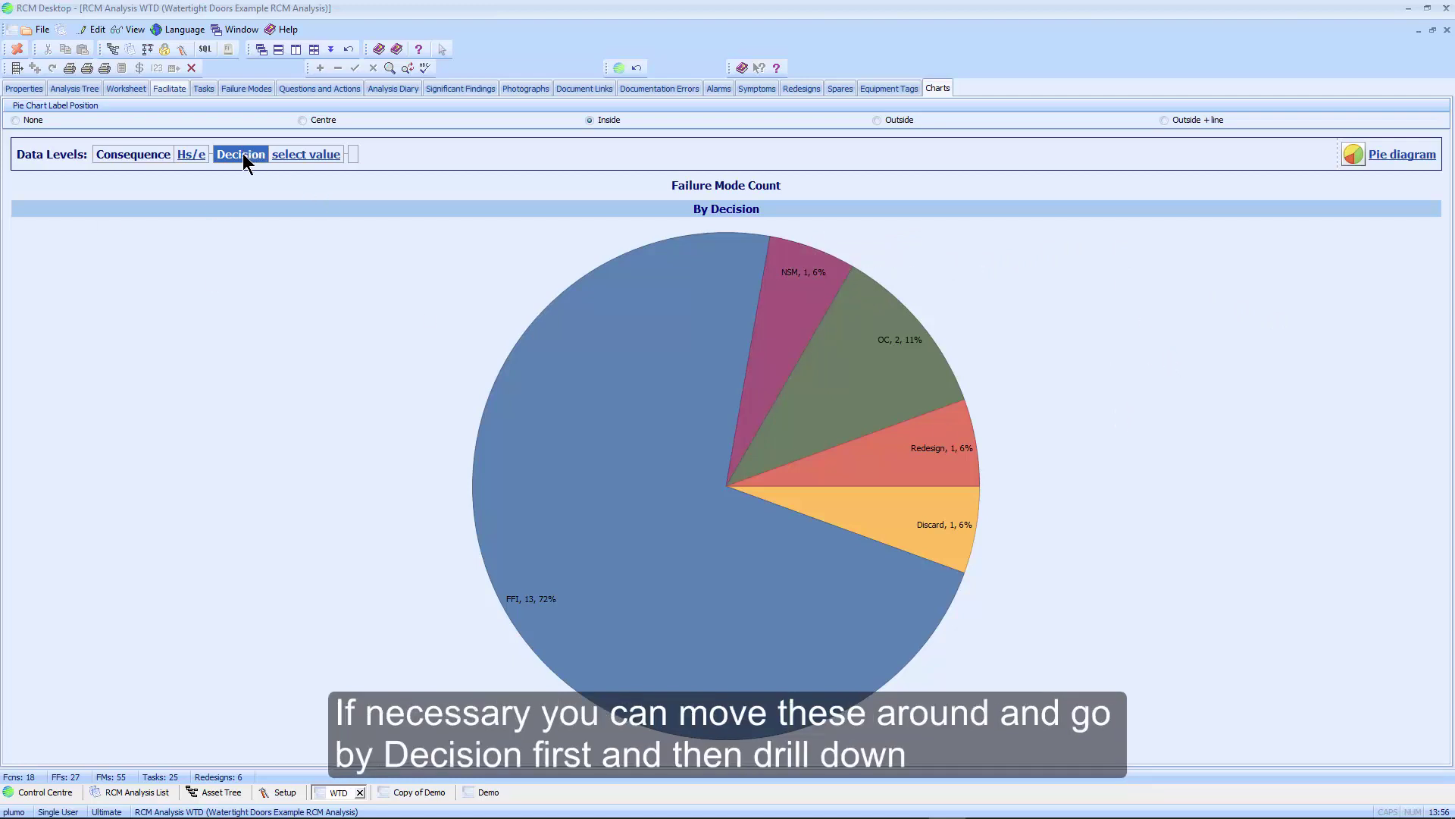
Put the Decision data level before Consequence, drill down into the NSM slice and preview the chart's printout.
left_click_drag(243, 153, 95, 148)
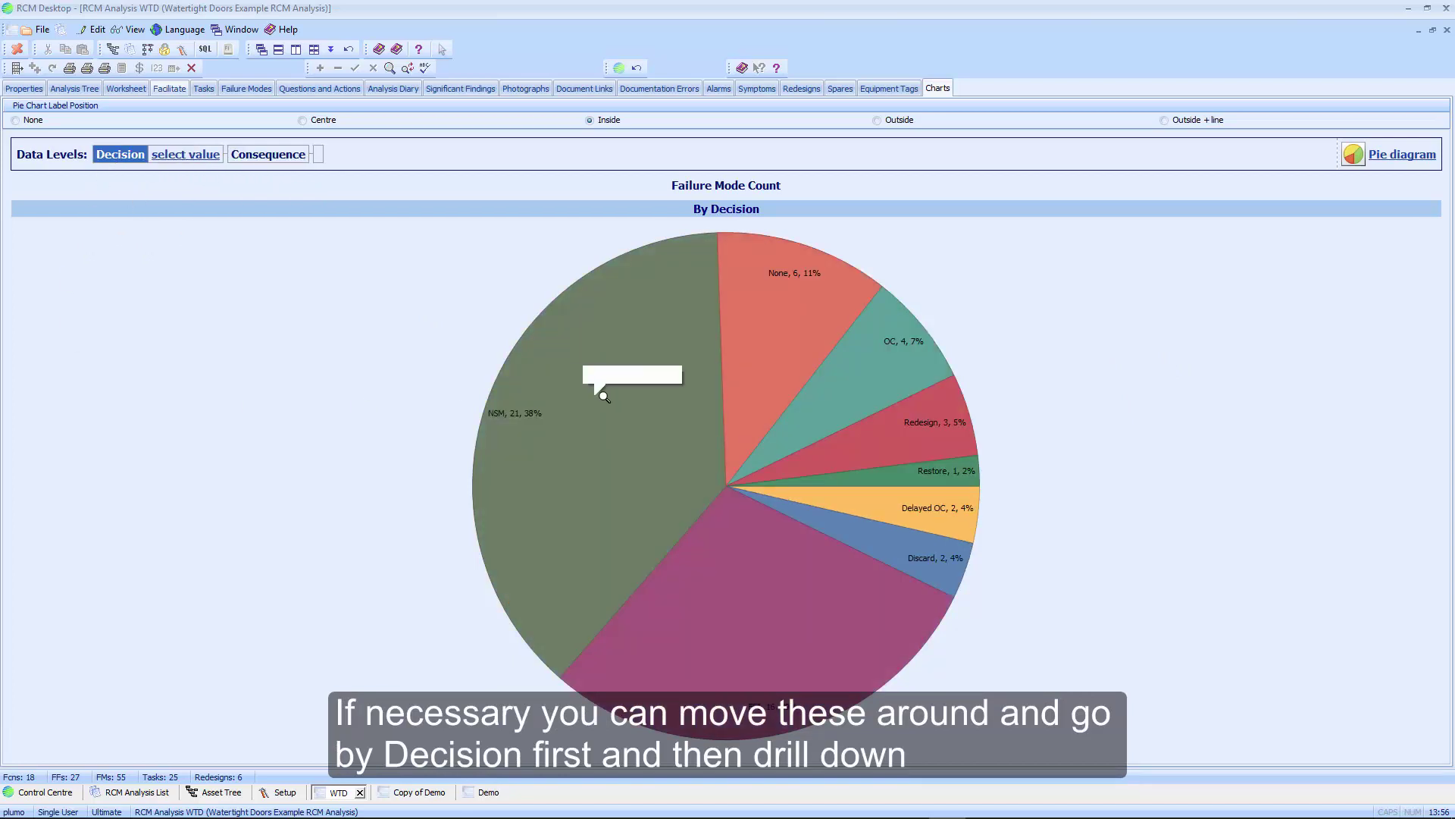
left_click(559, 398)
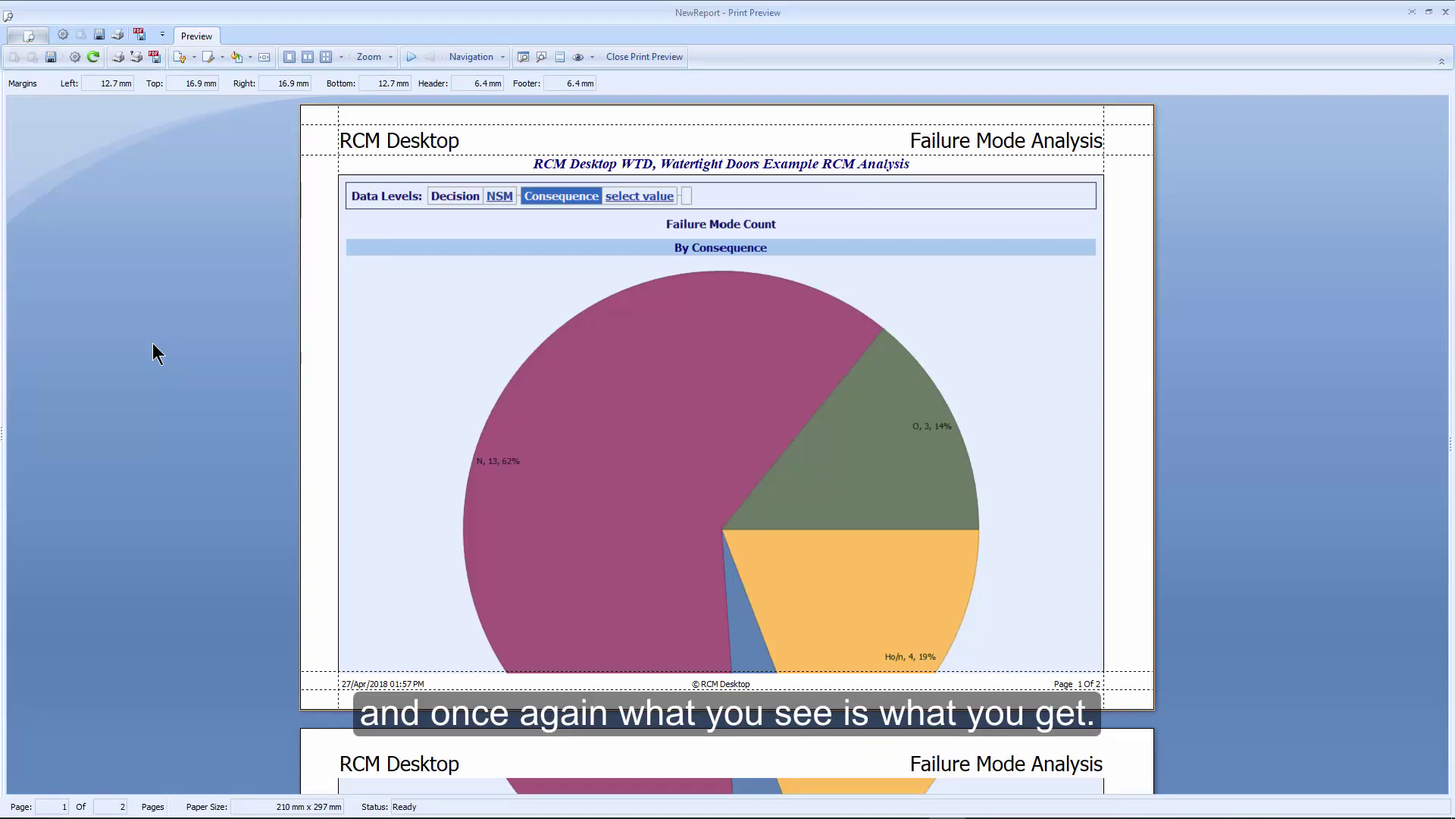
left_click(637, 57)
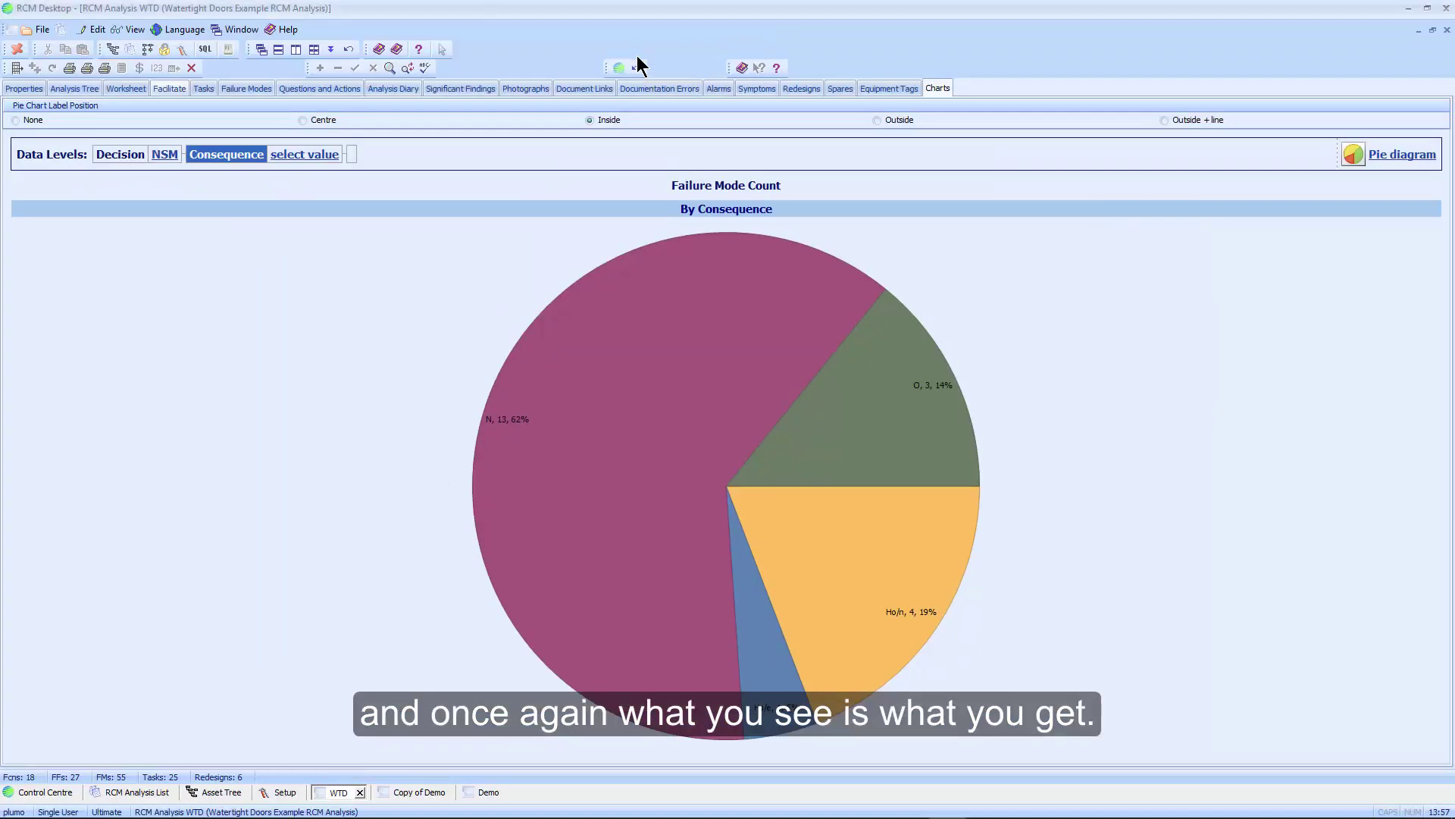
View the company information used on reports in the setup window.
left_click(285, 792)
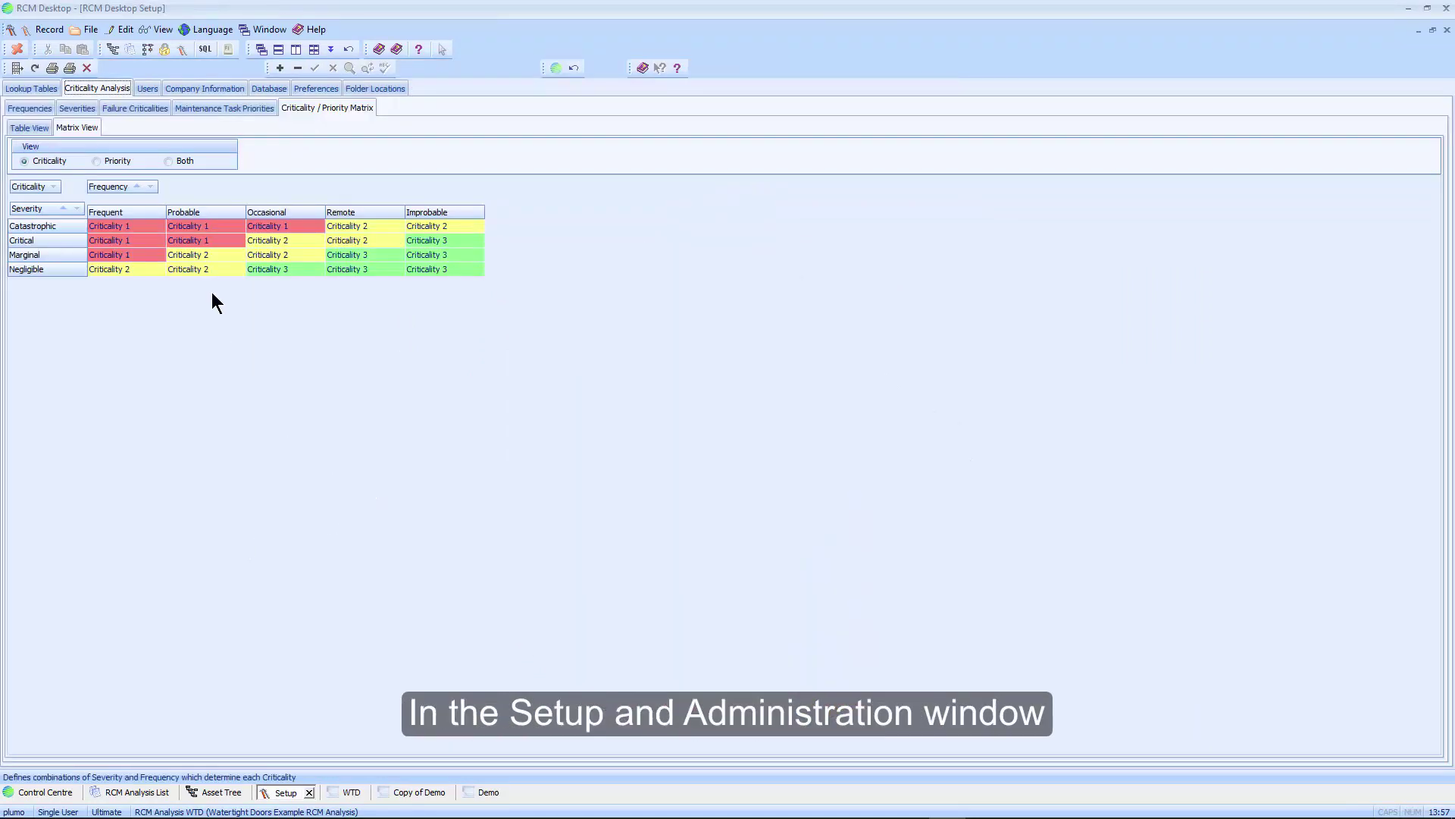
left_click(204, 89)
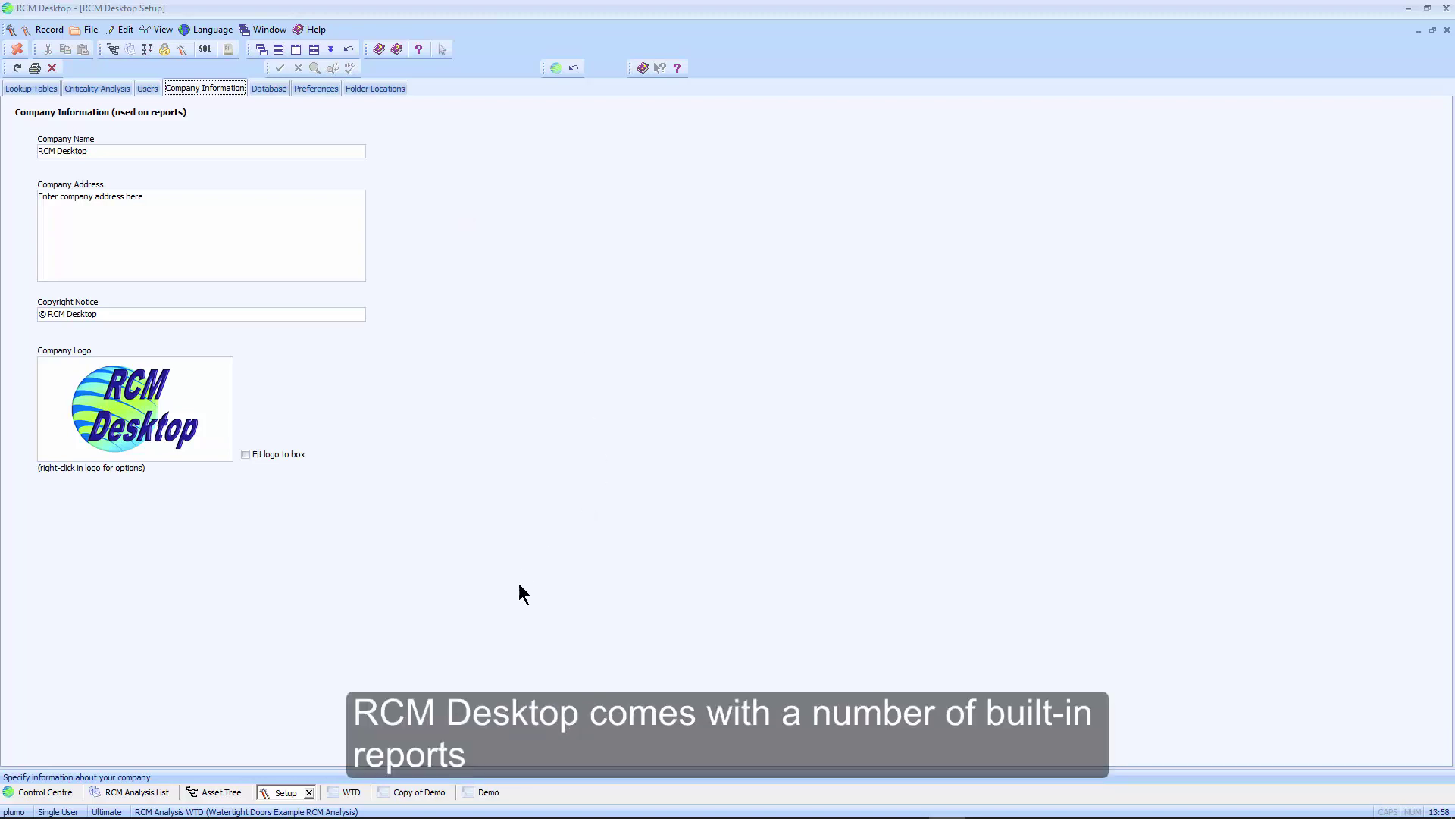
Preview the built-in Function List report for the Demo analysis and close the preview.
left_click(475, 793)
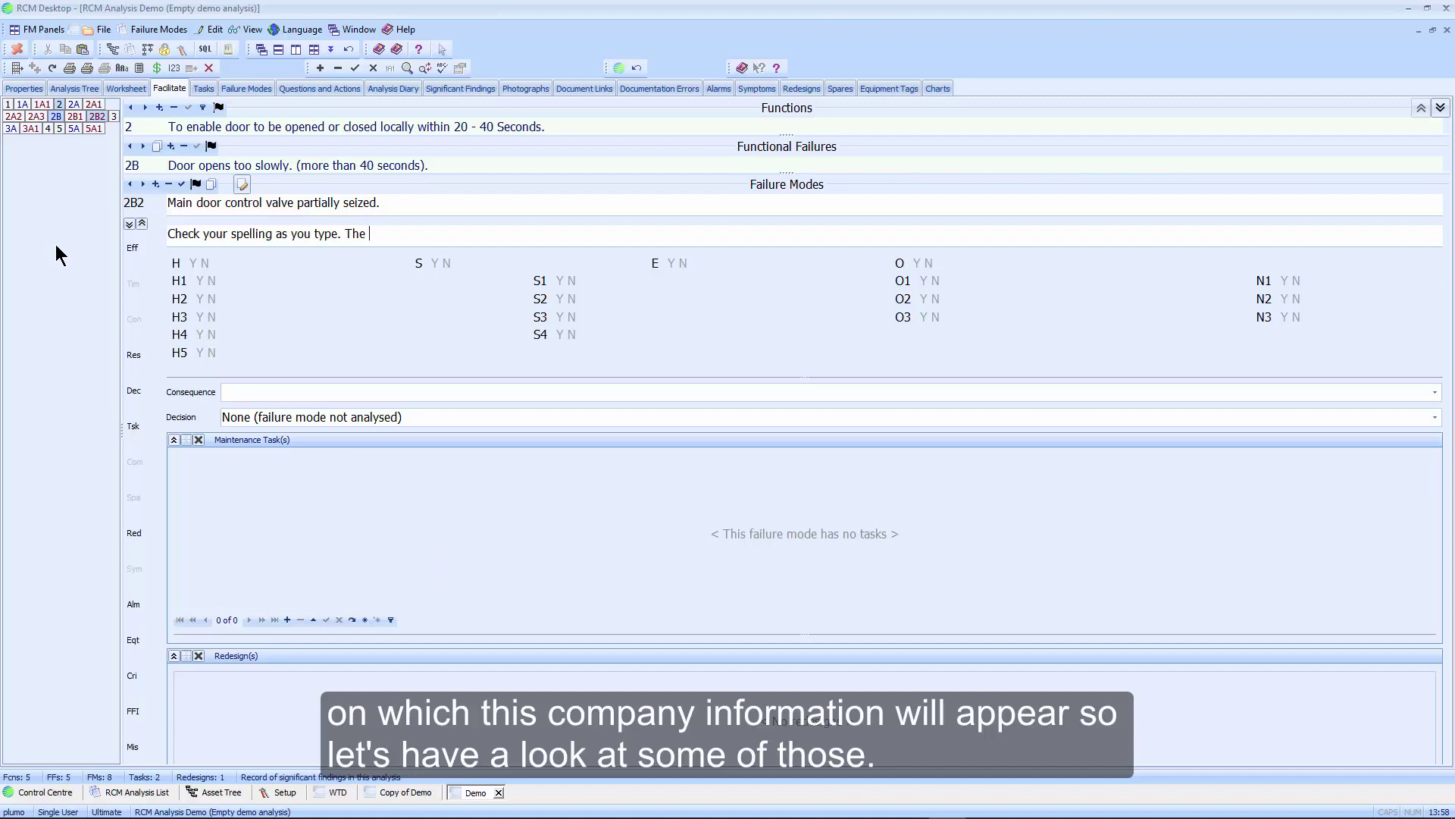
left_click(69, 68)
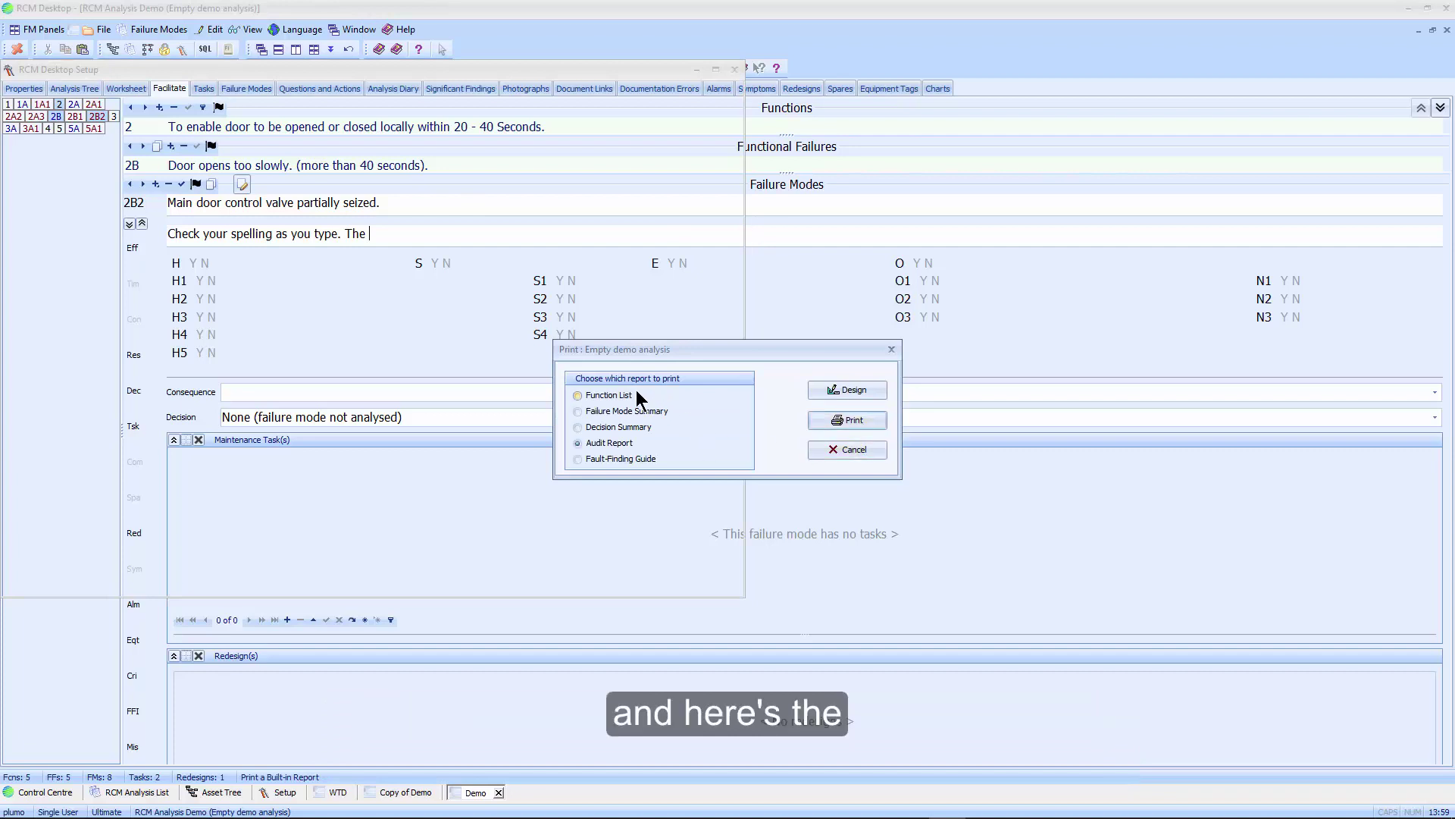
left_click(594, 396)
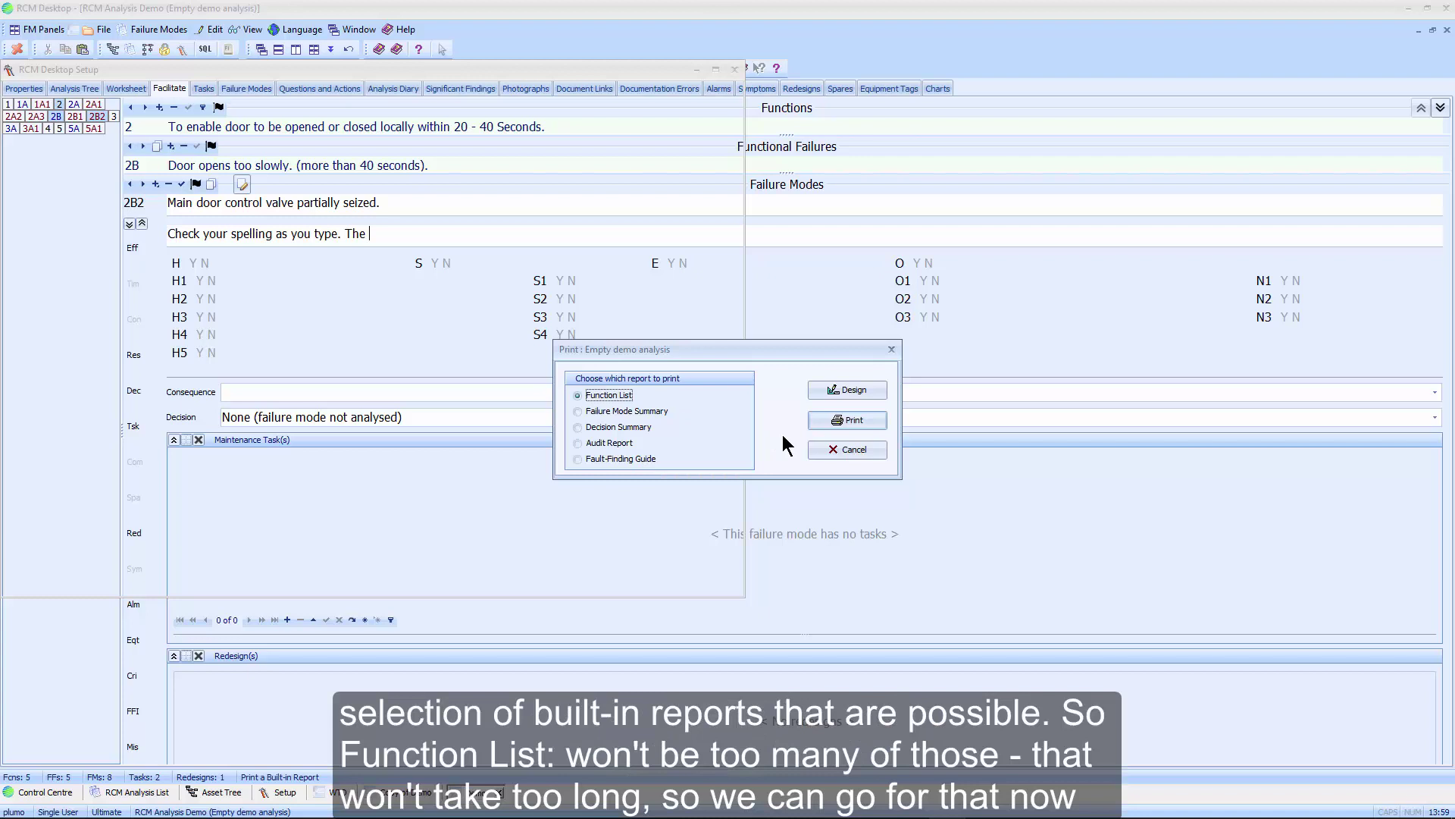
left_click(825, 417)
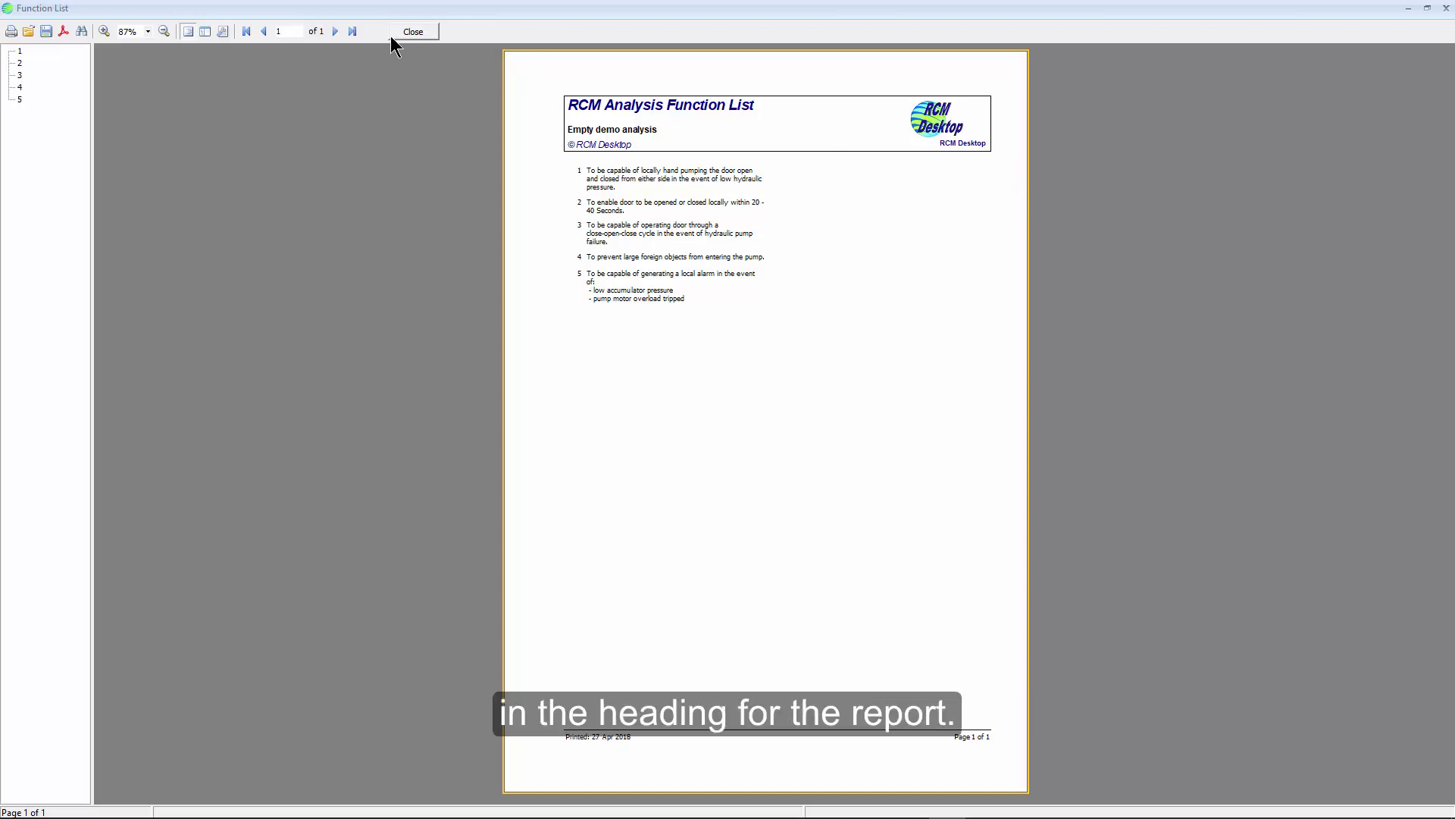
left_click(413, 32)
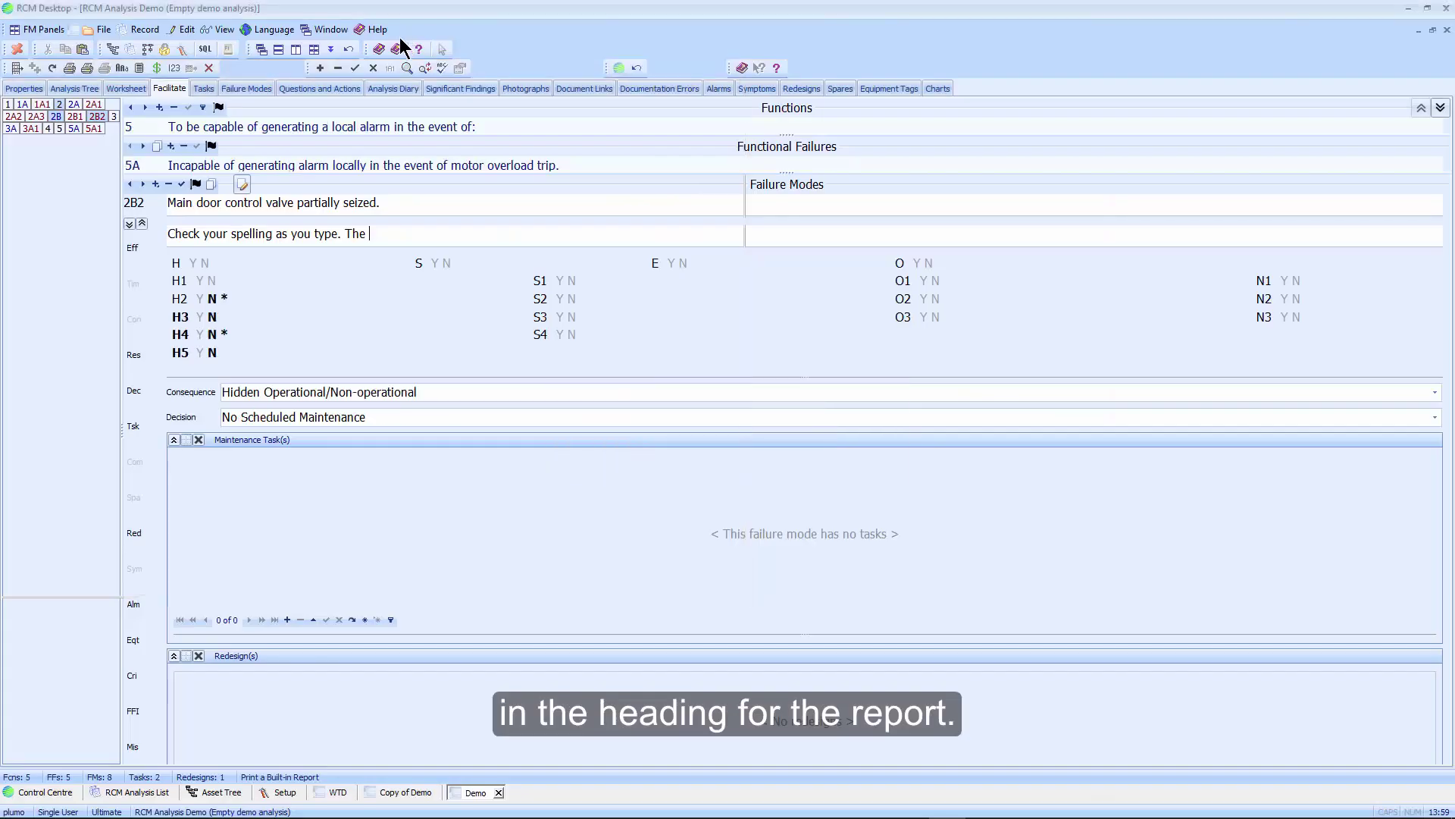
Preview the Demo analysis's Failure Mode Summary report with all optional sections included, and close the preview.
left_click(68, 69)
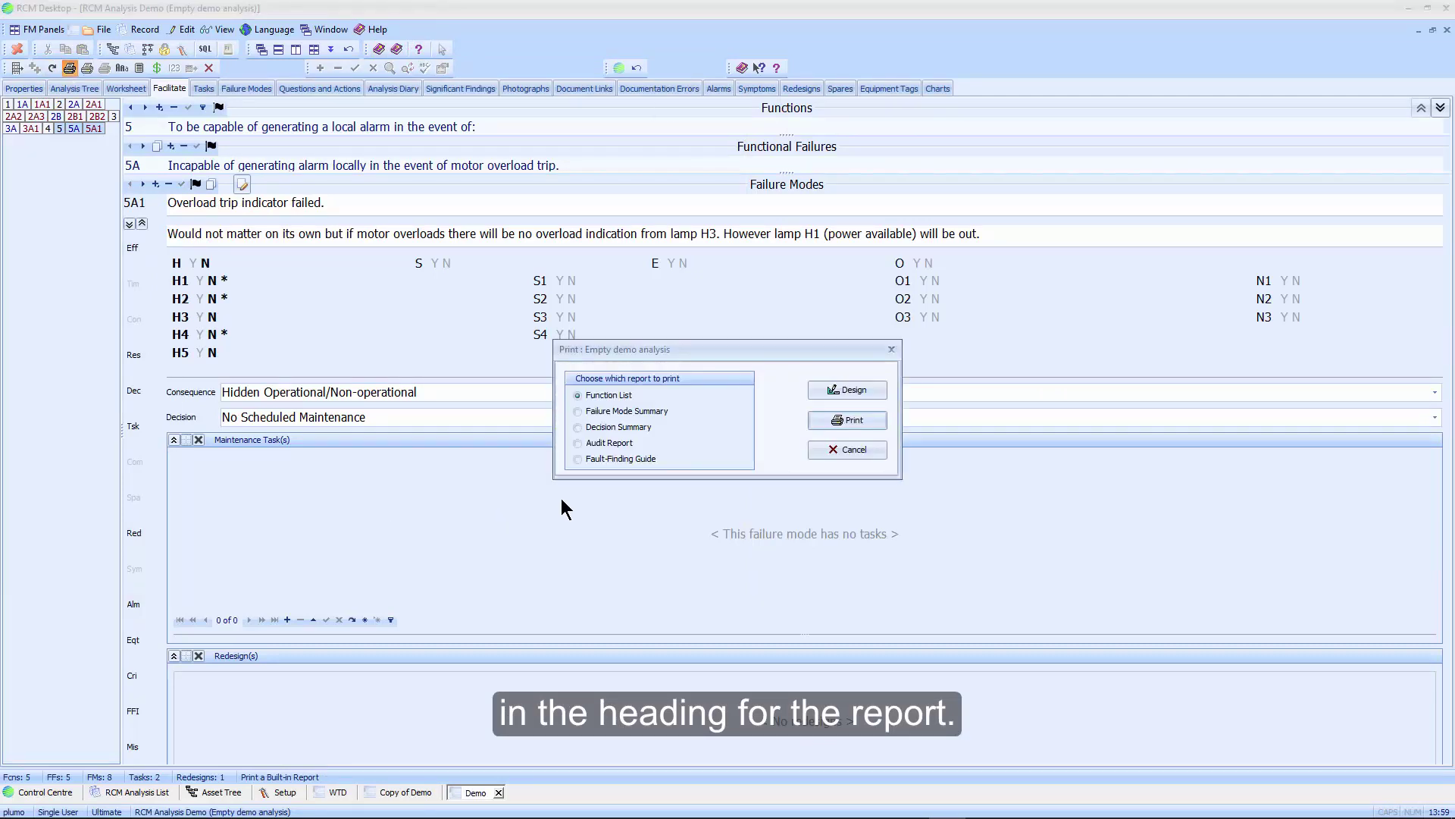
left_click(620, 412)
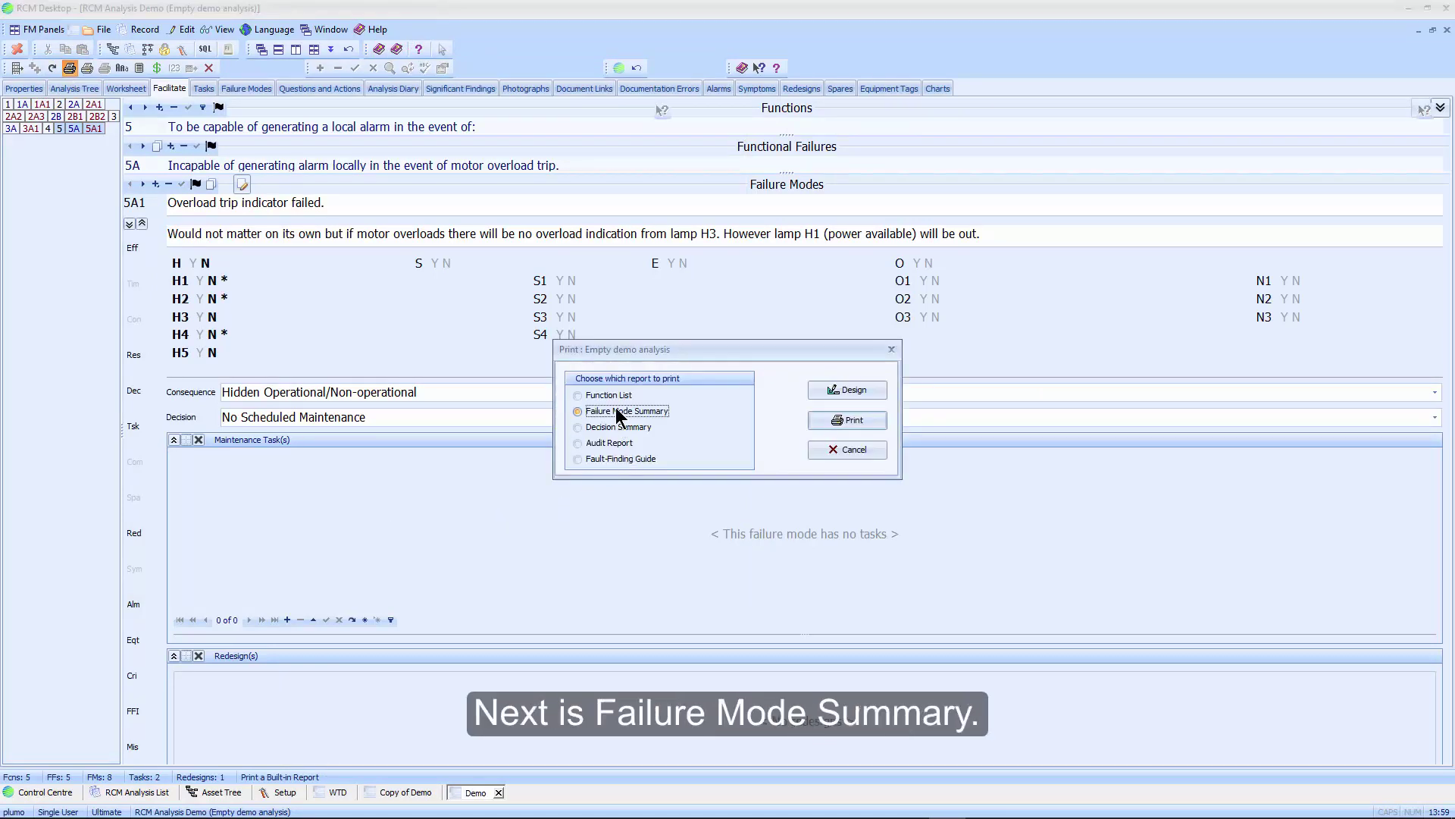
left_click(871, 421)
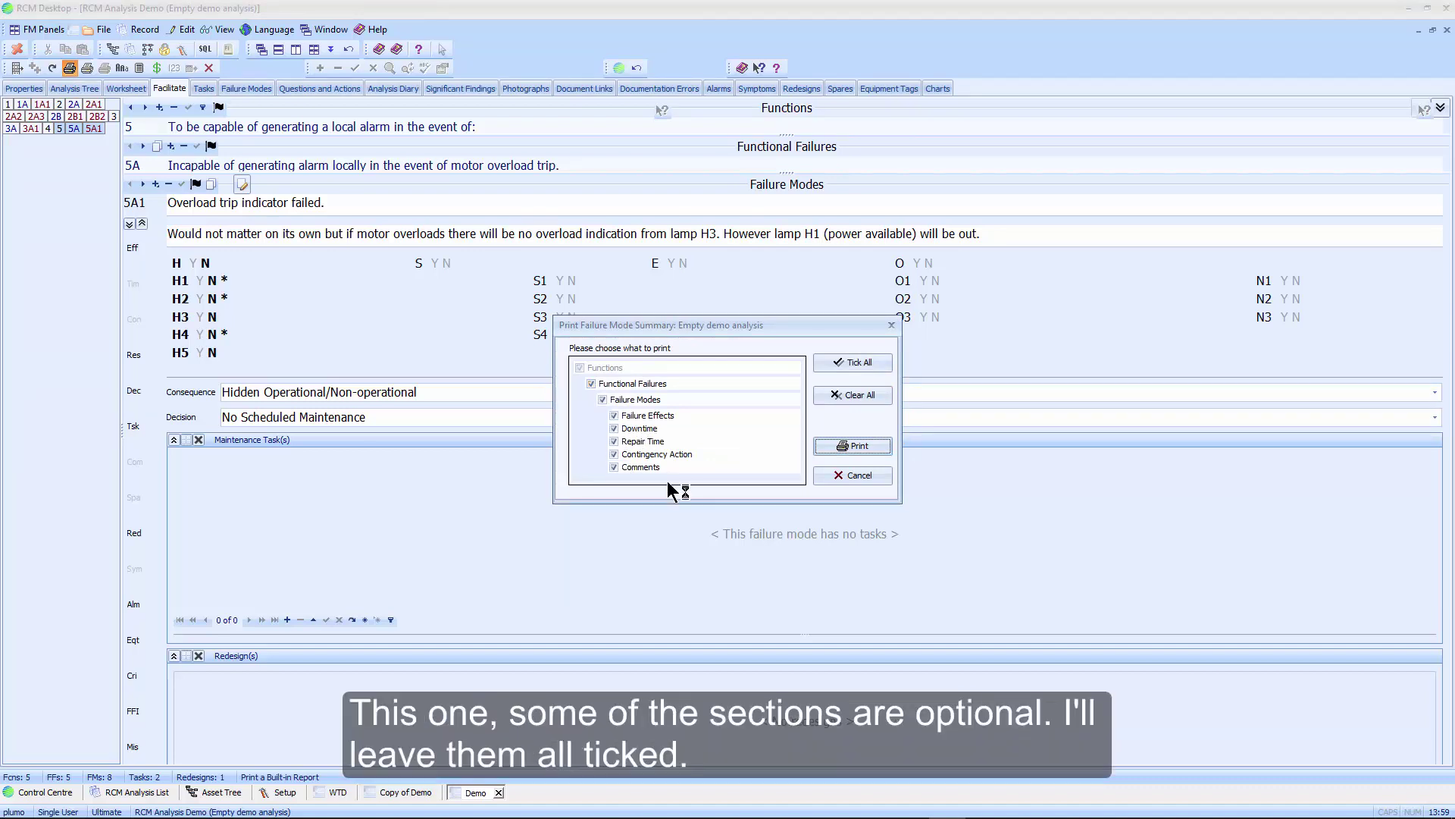
left_click(867, 443)
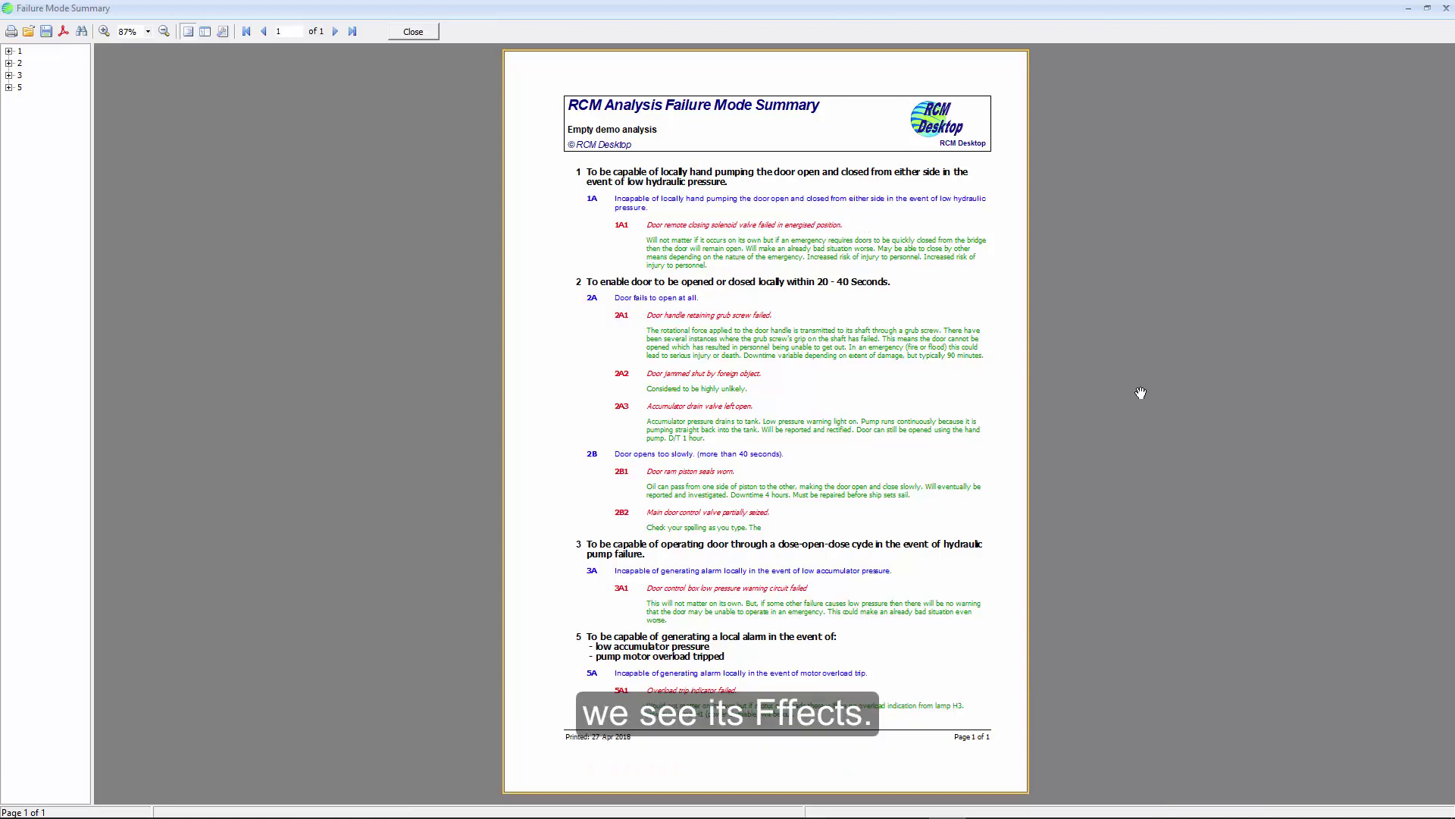
left_click(414, 33)
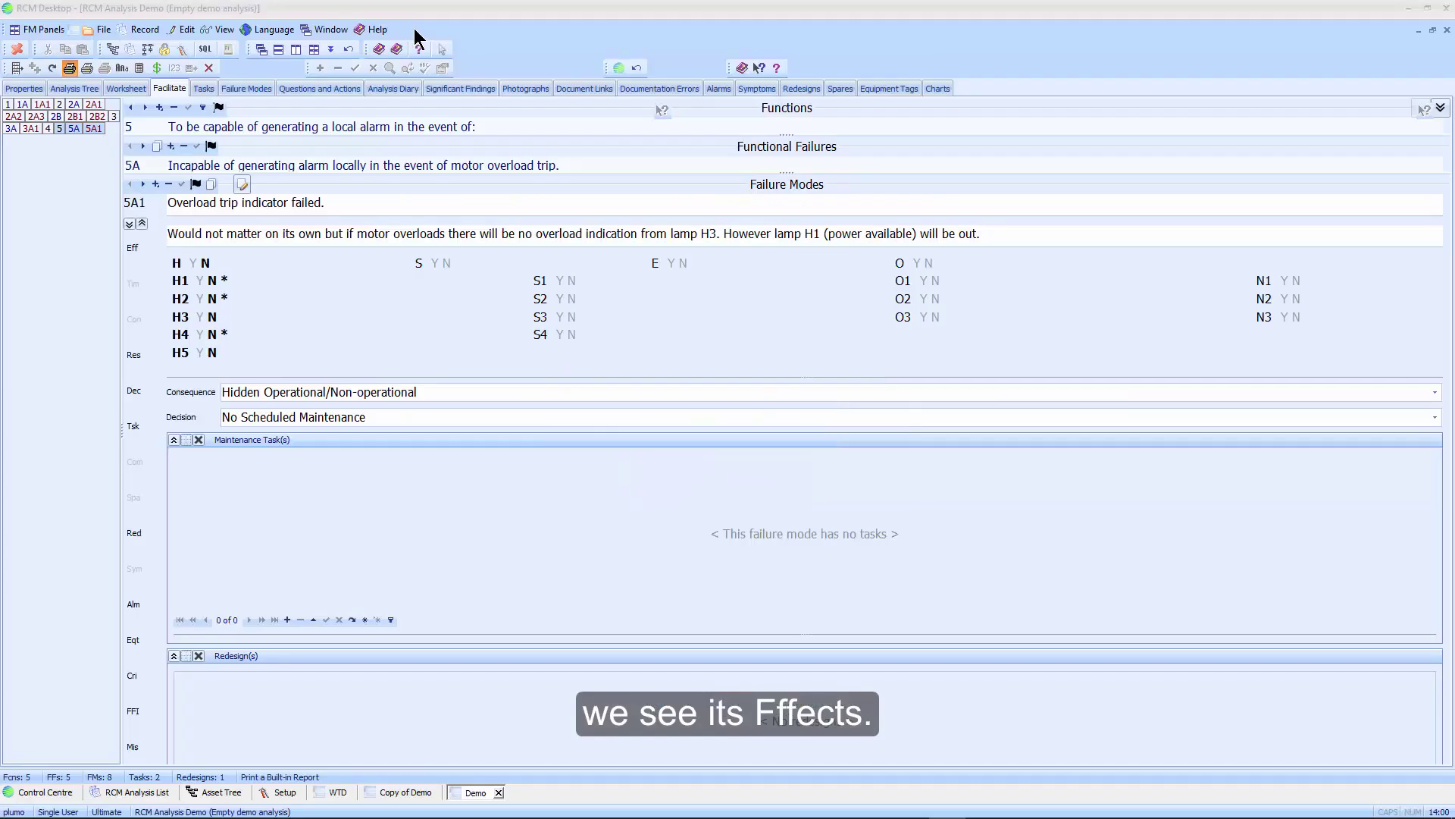
Preview the Demo analysis's Decision Summary report with decisions, logic responses, maintenance tasks and redesigns included, and close the preview.
left_click(71, 70)
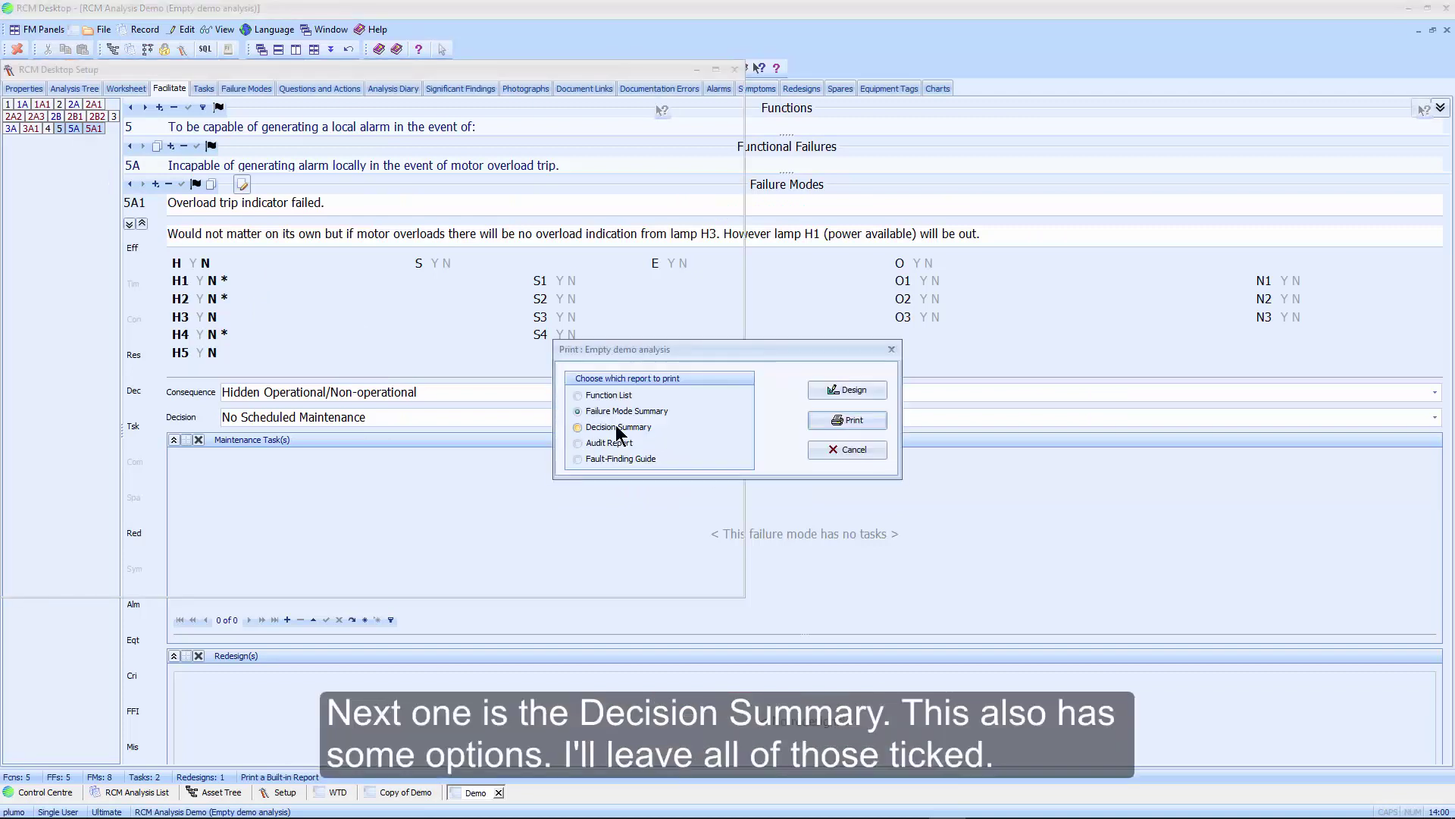
left_click(582, 428)
left_click(880, 422)
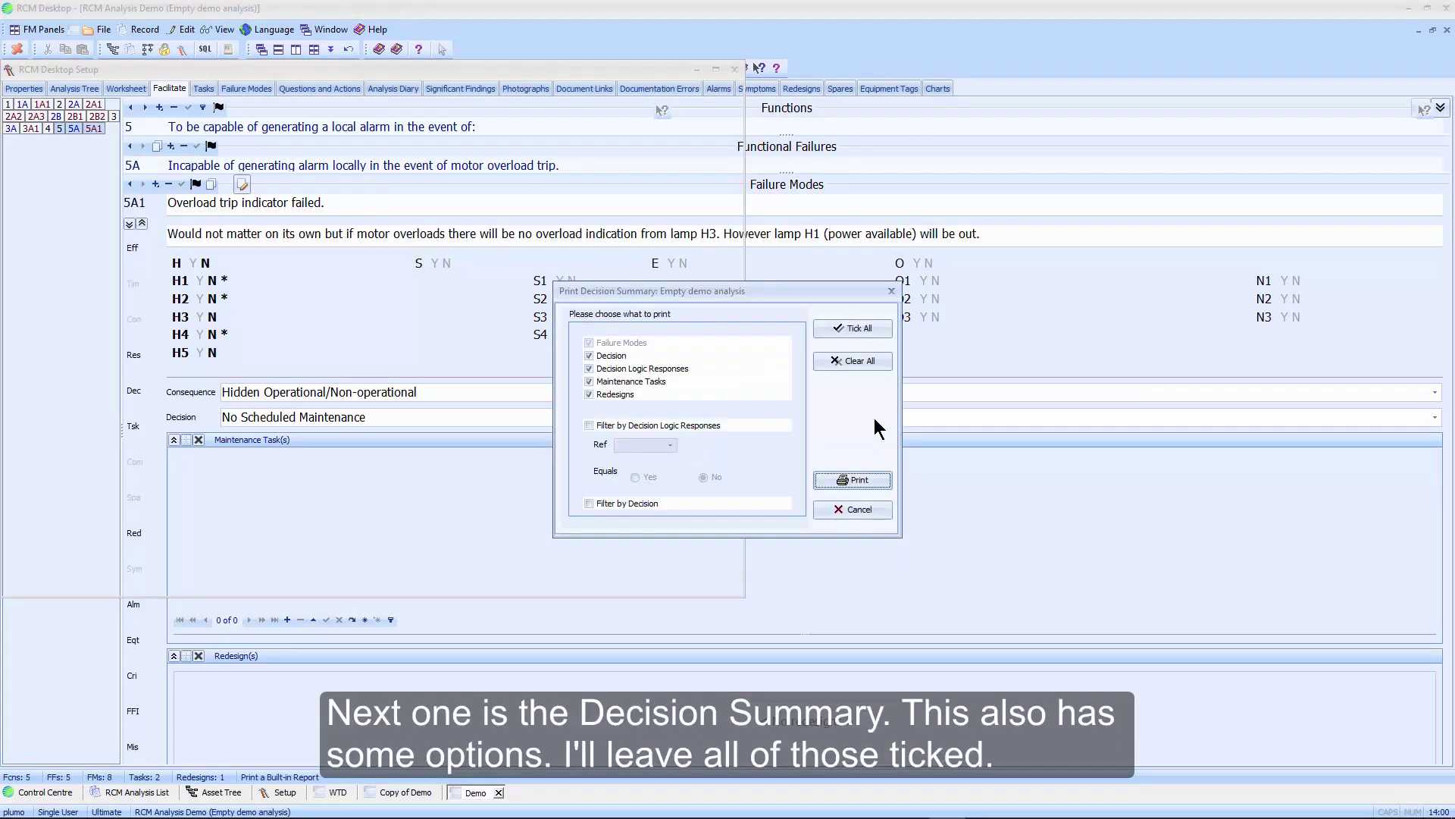
left_click(860, 480)
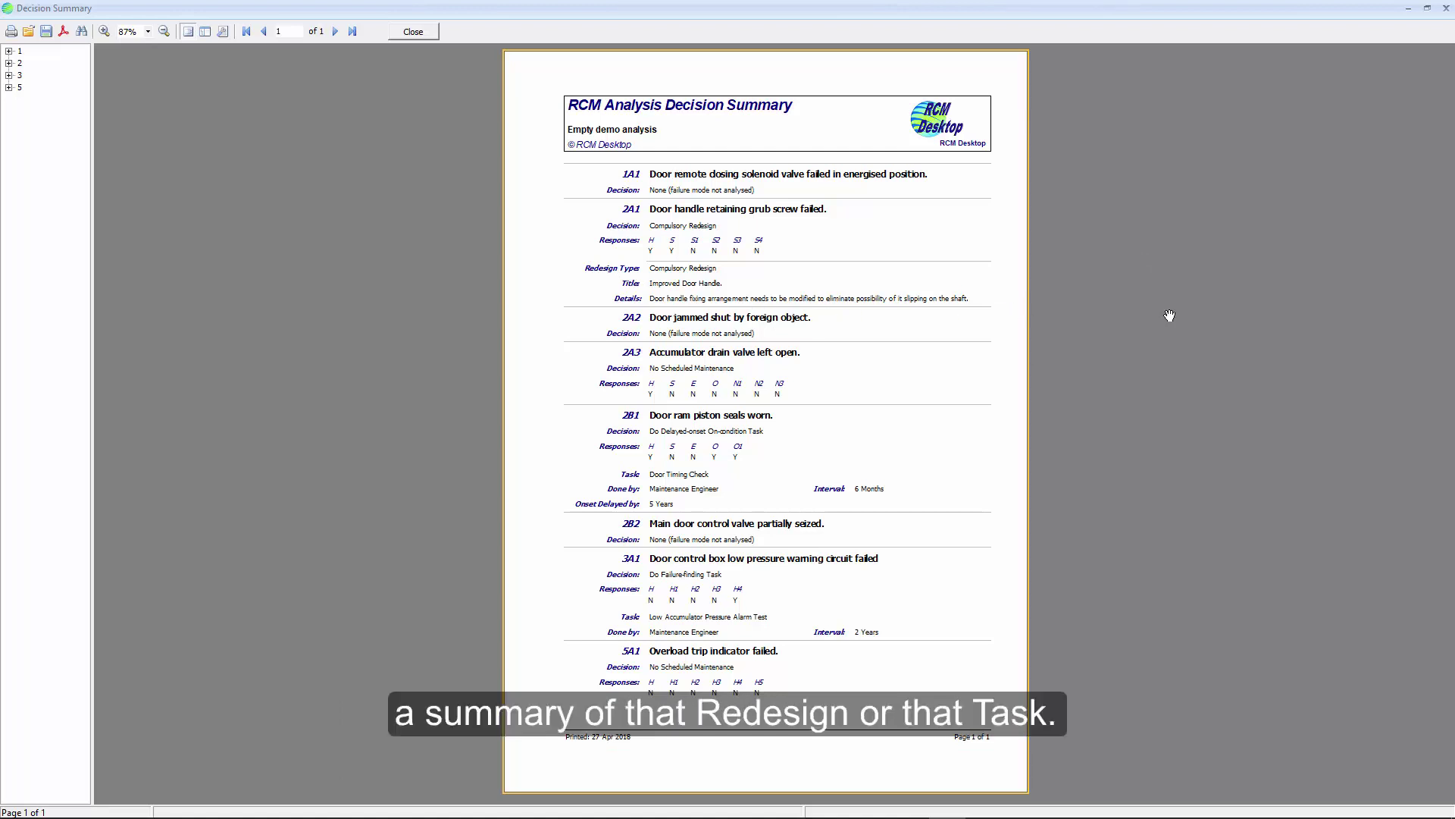
left_click(430, 30)
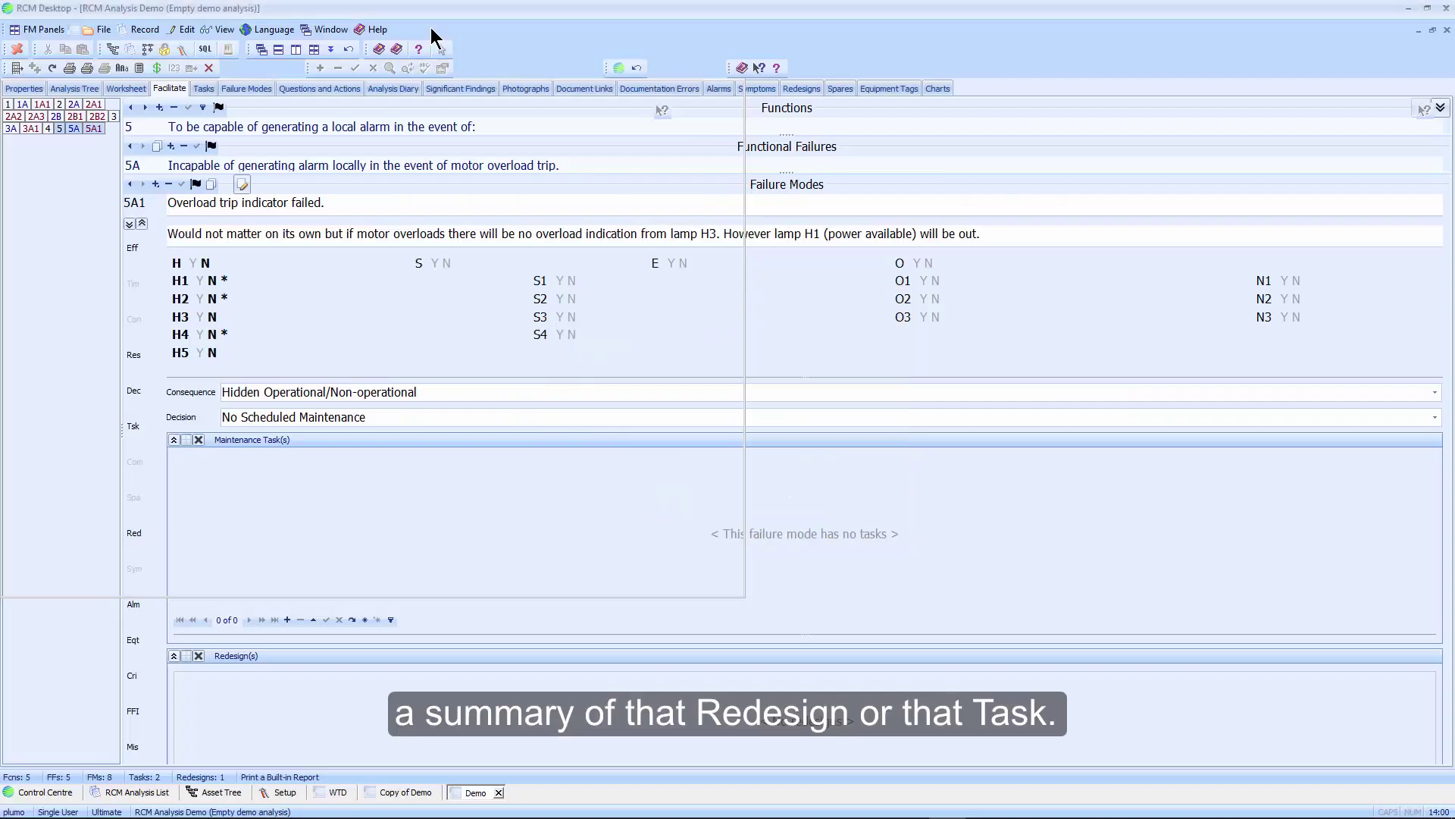
Preview the Demo analysis's Fault-Finding Guide report and close the preview.
left_click(69, 67)
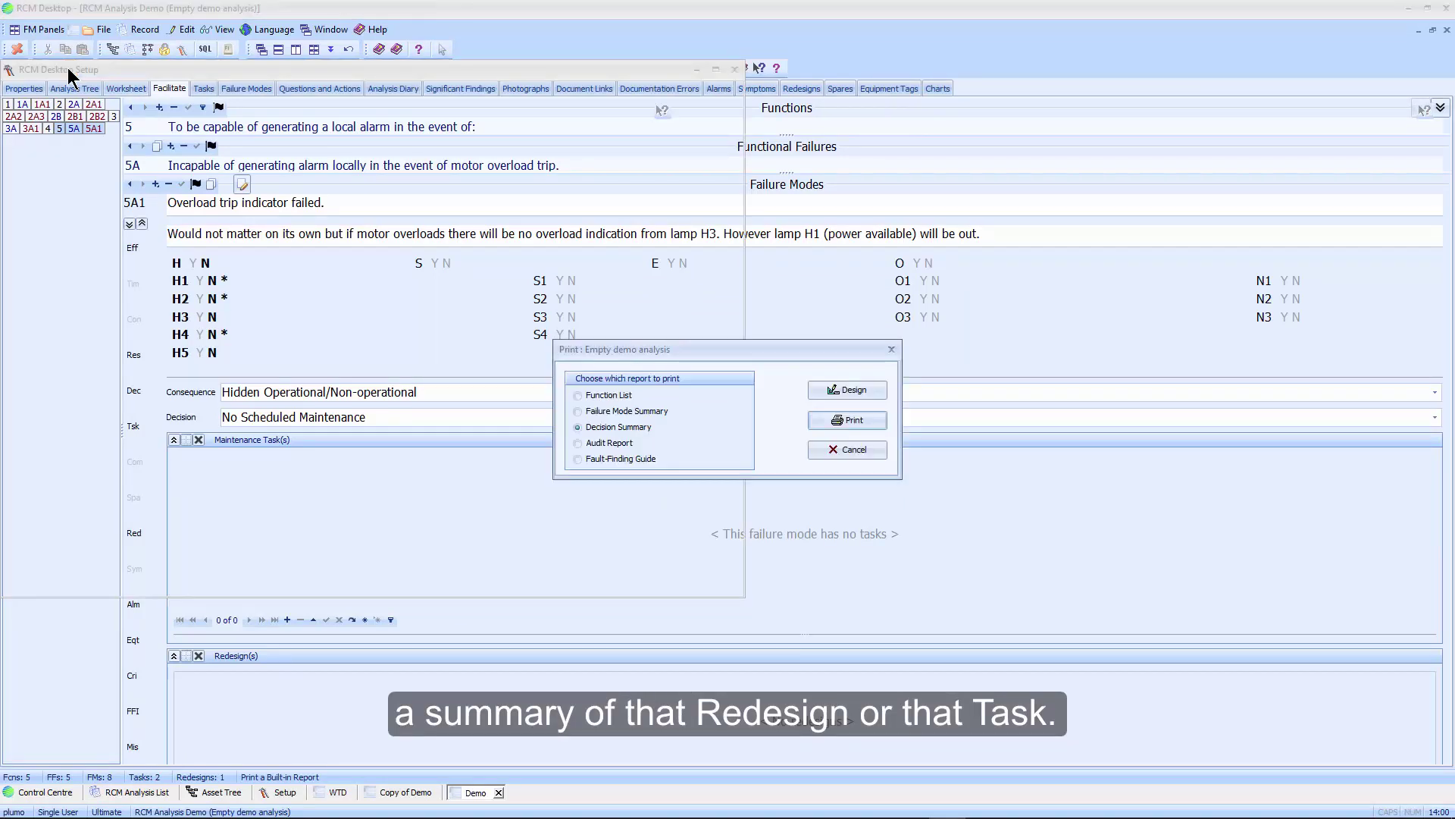
left_click(580, 459)
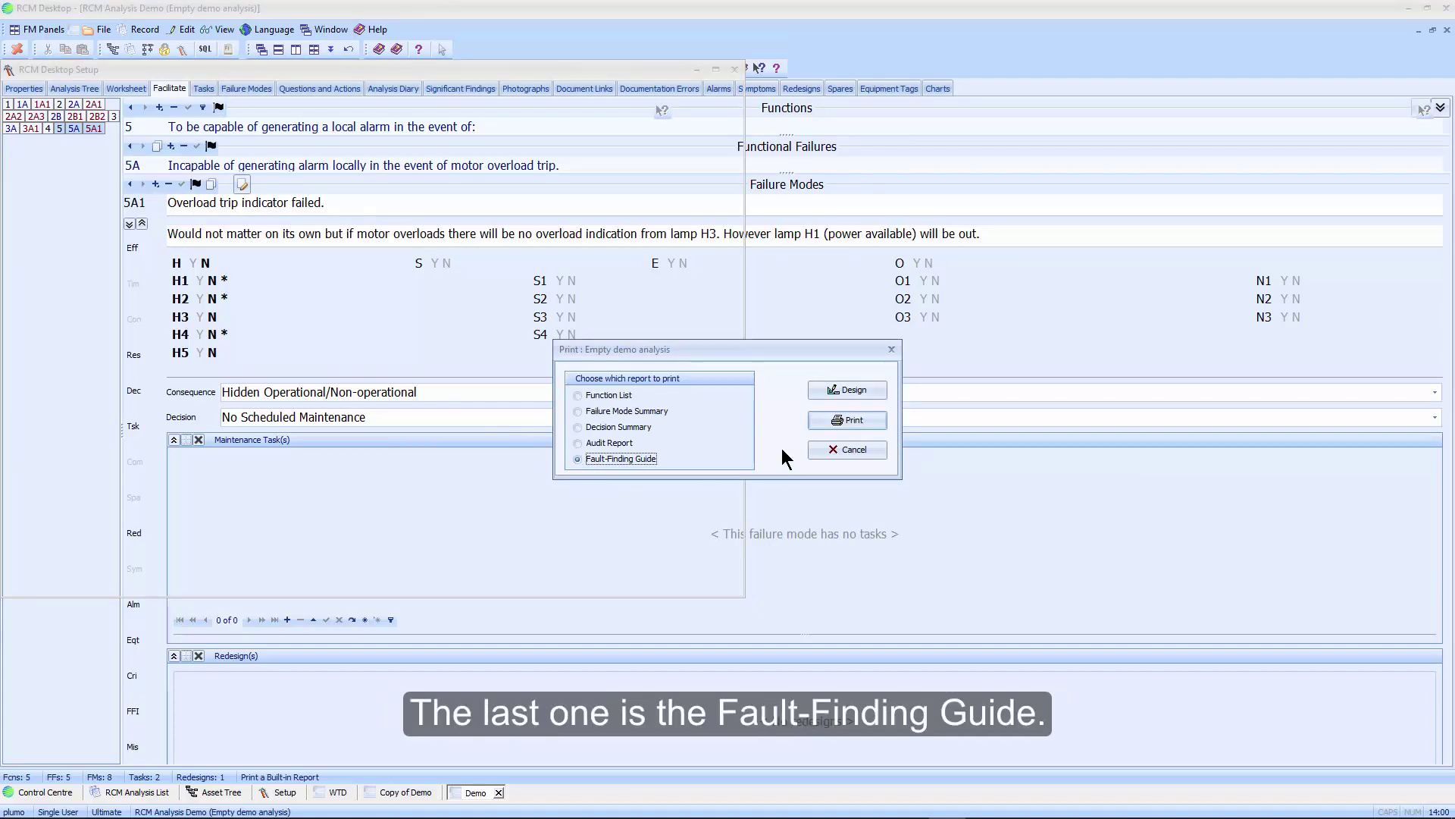
left_click(834, 421)
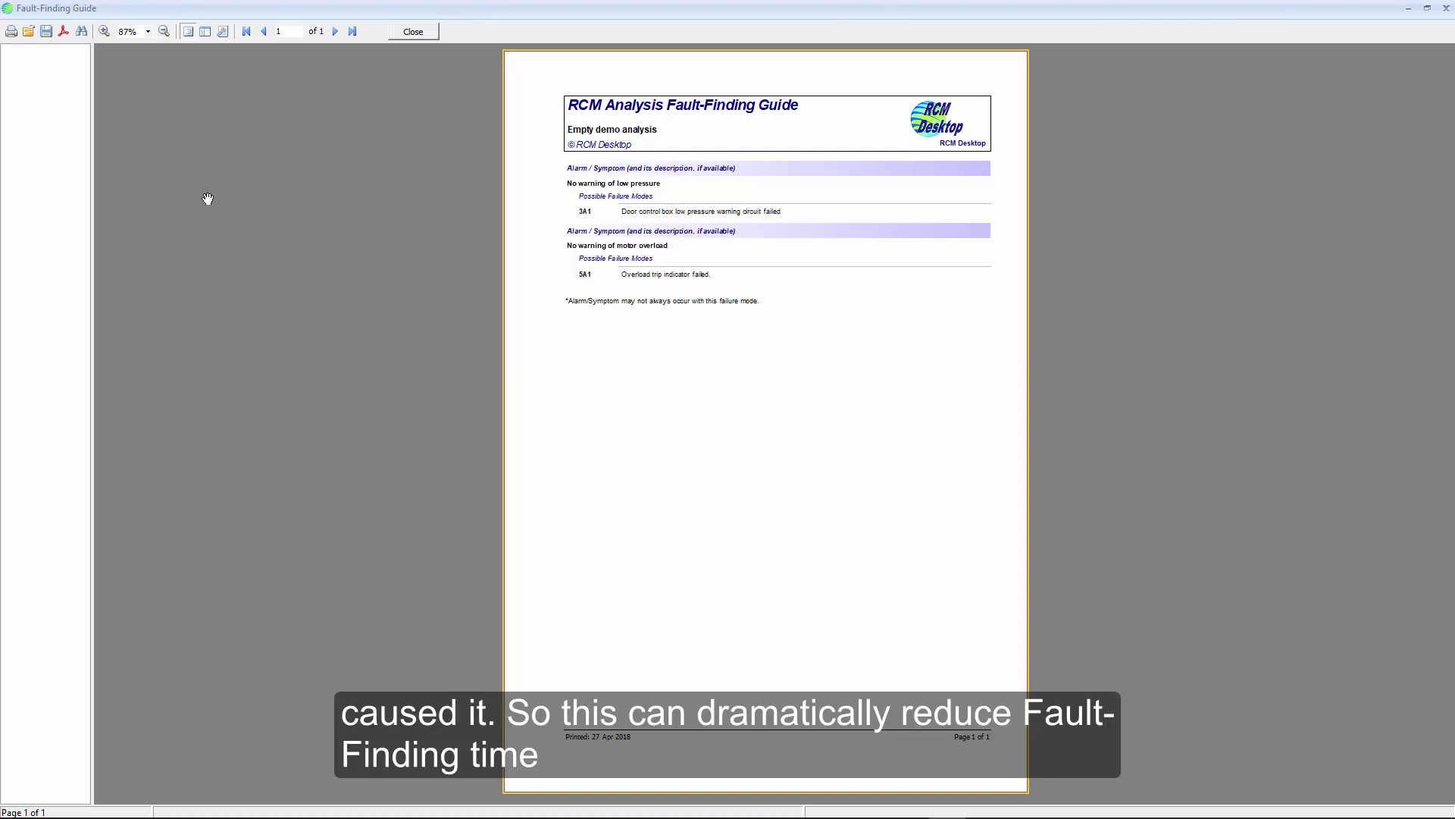
left_click(414, 32)
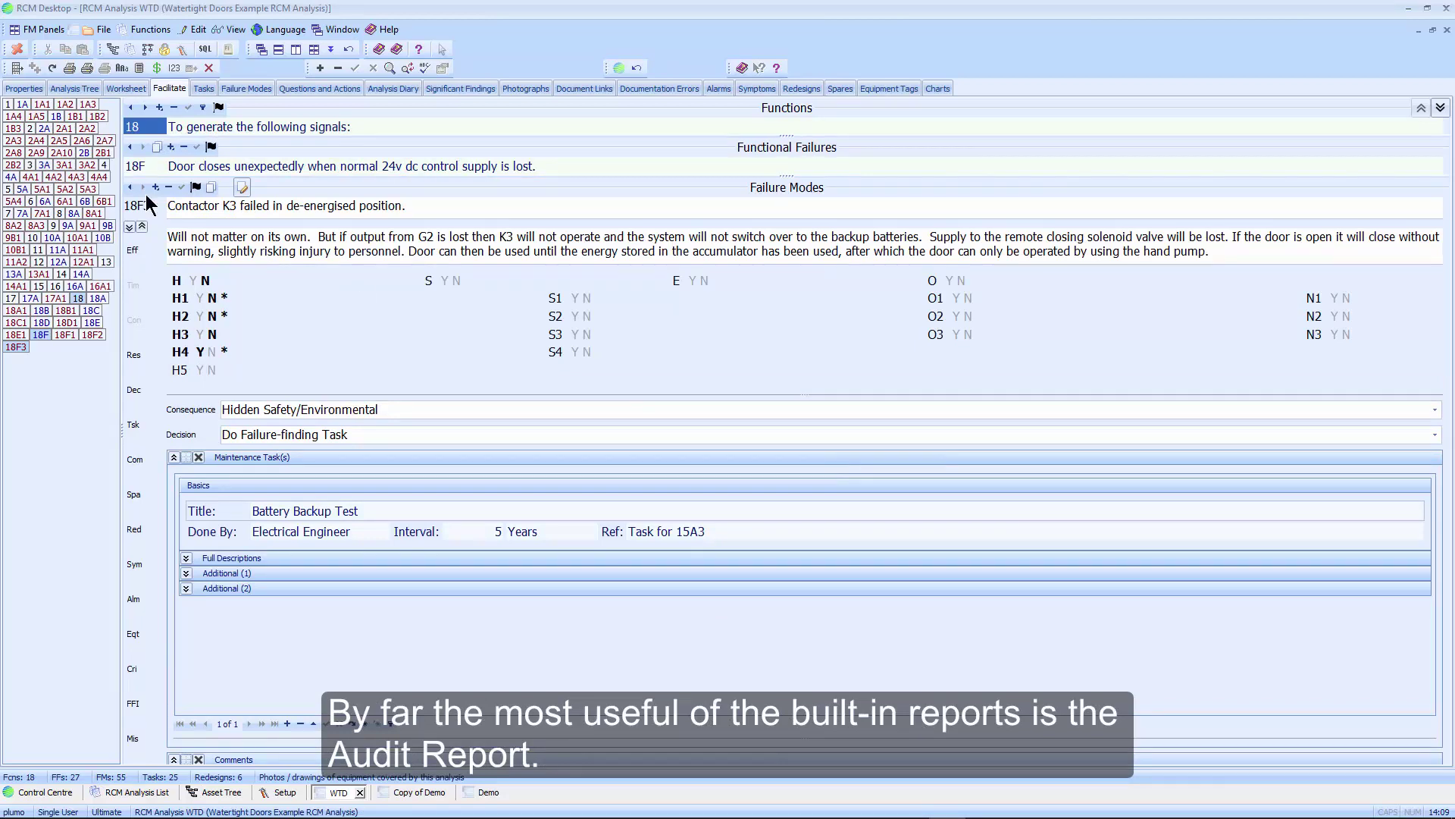
Generate the Audit Report preview for the Watertight Doors analysis, prepared for Internal Review with maintenance tasks grouped by task interval.
left_click(70, 68)
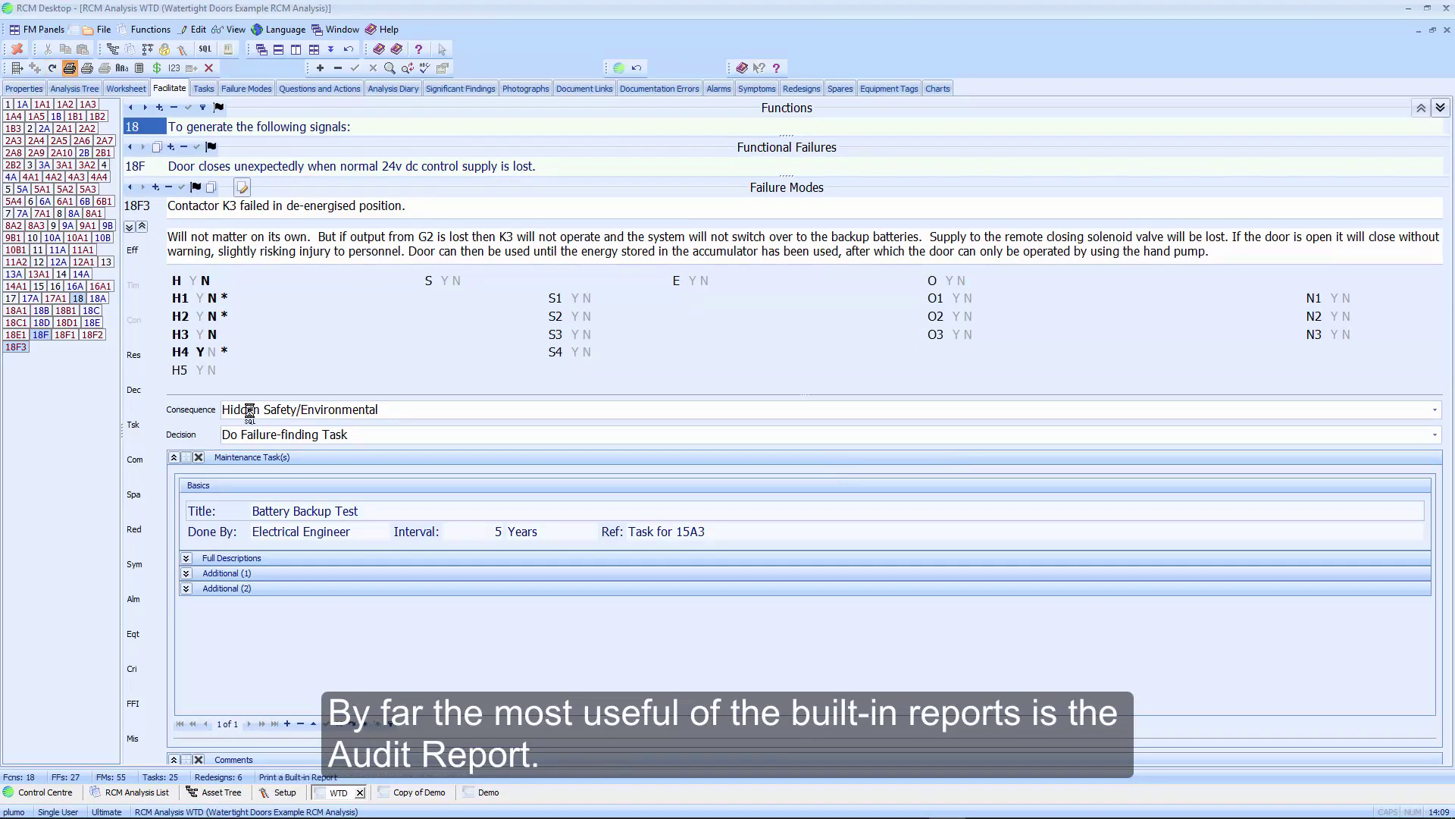
left_click(609, 443)
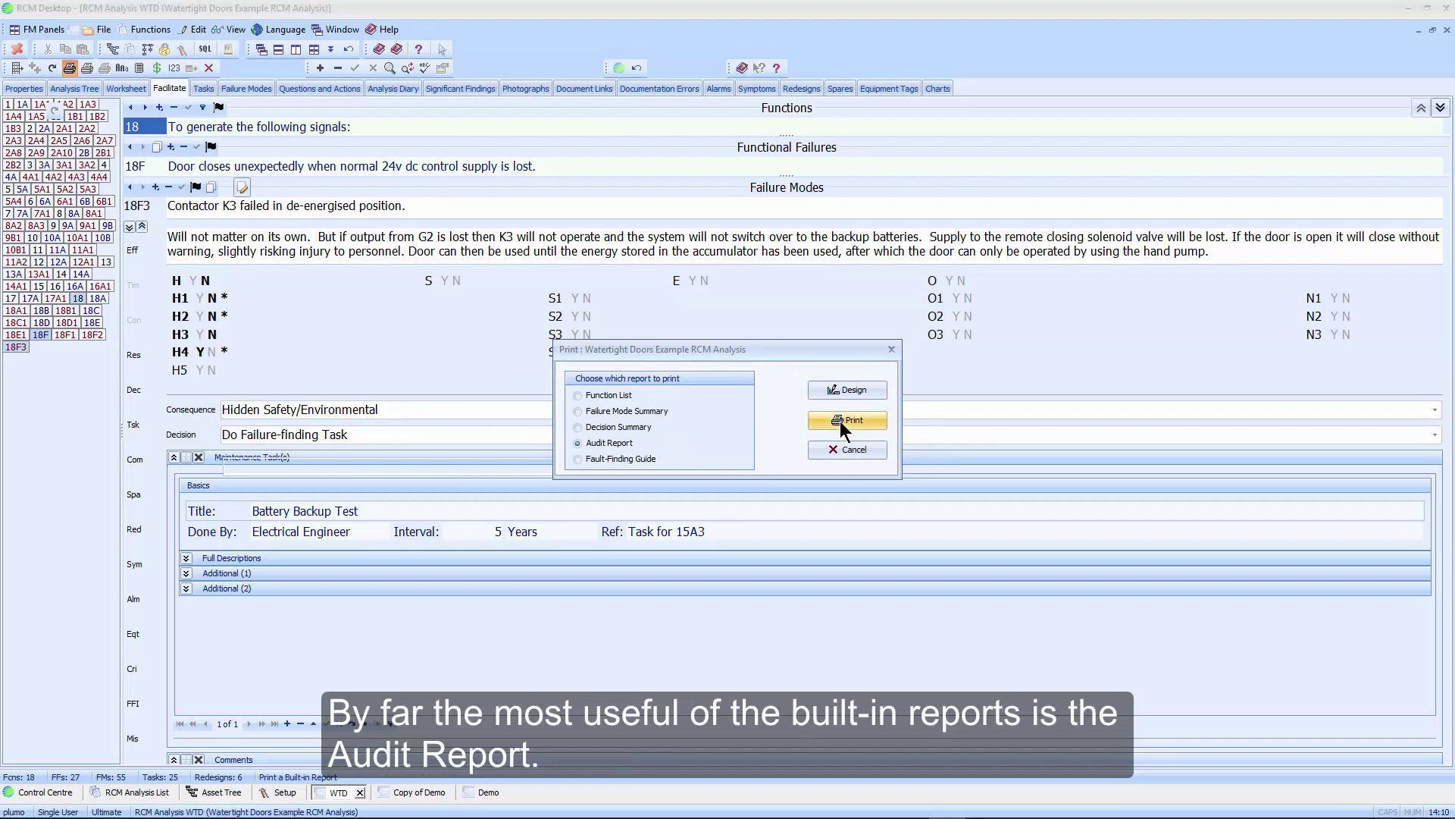
left_click(840, 420)
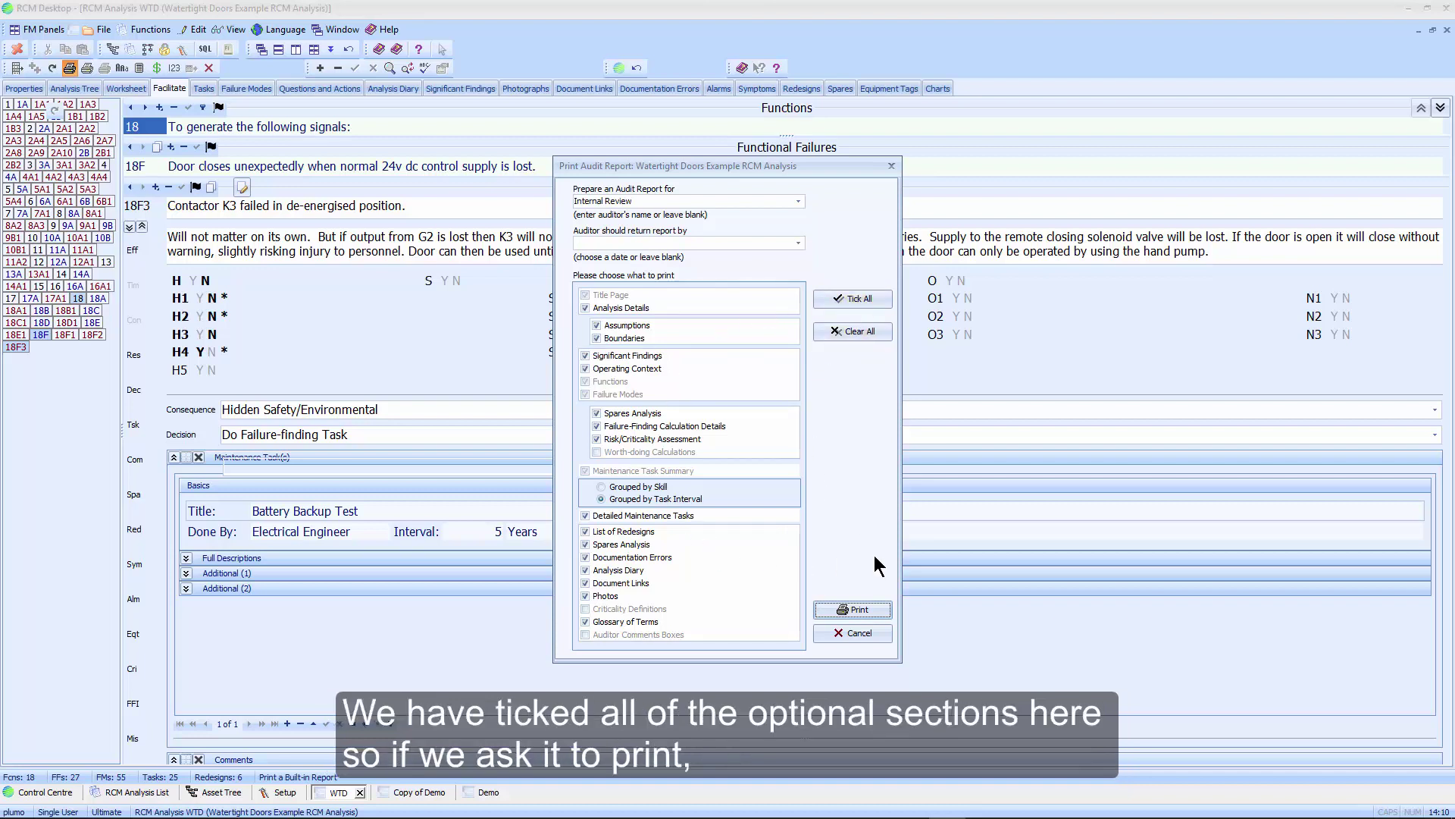
left_click(874, 613)
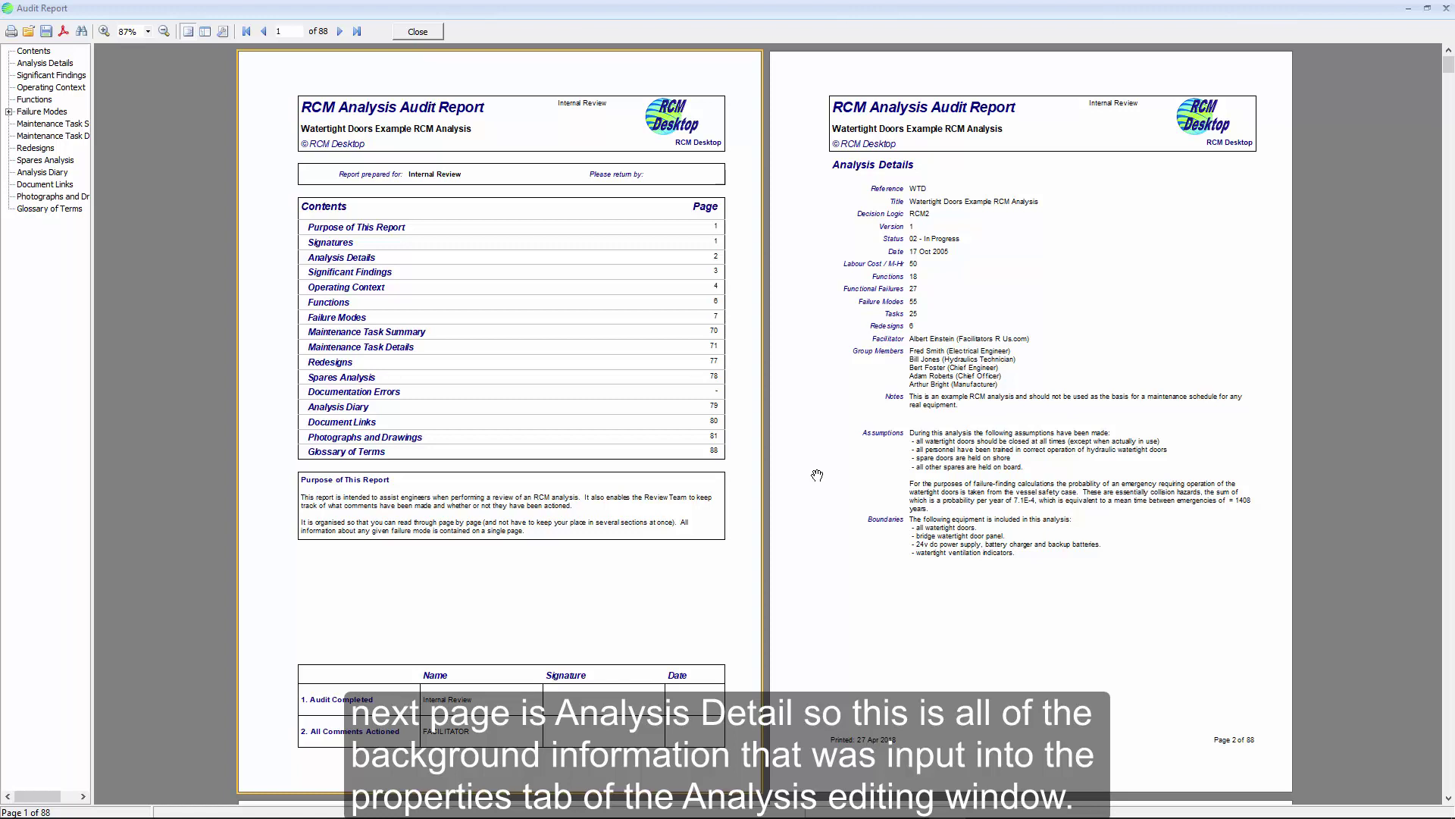
Page through the Audit Report from the analysis details to significant findings, operating context, functions and the first failure modes.
left_click(338, 32)
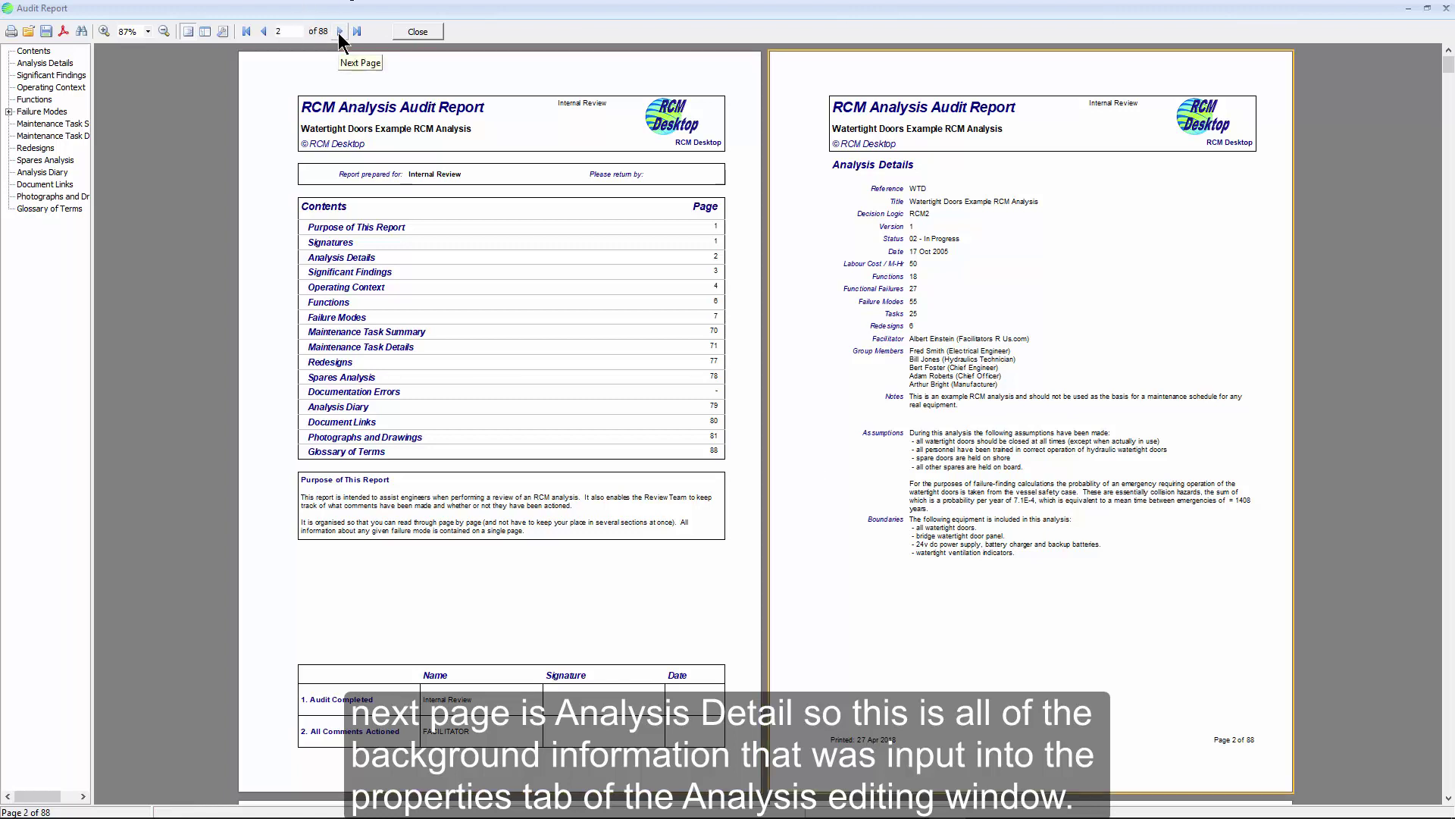
left_click(339, 32)
left_click(339, 32)
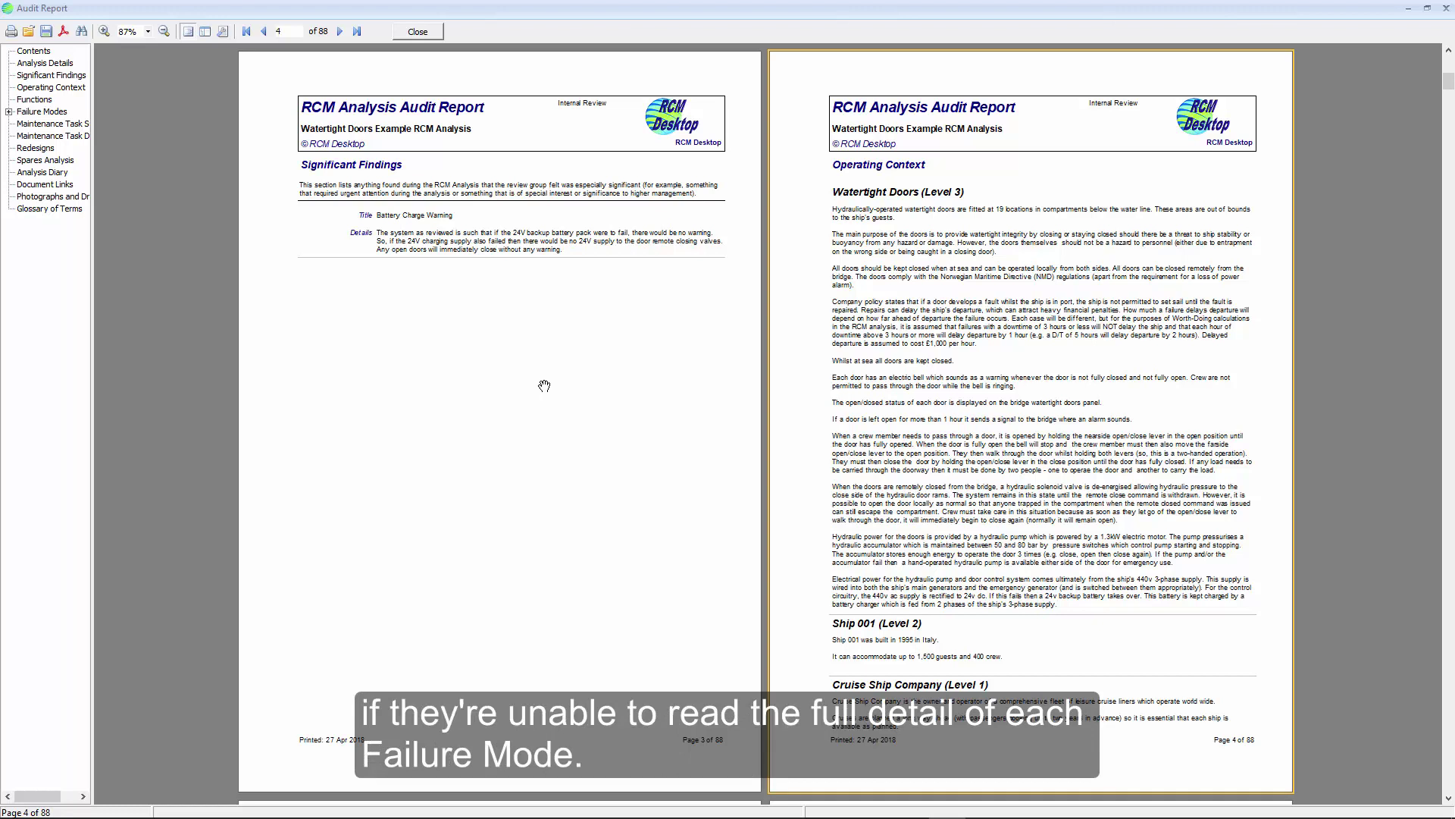
left_click(341, 32)
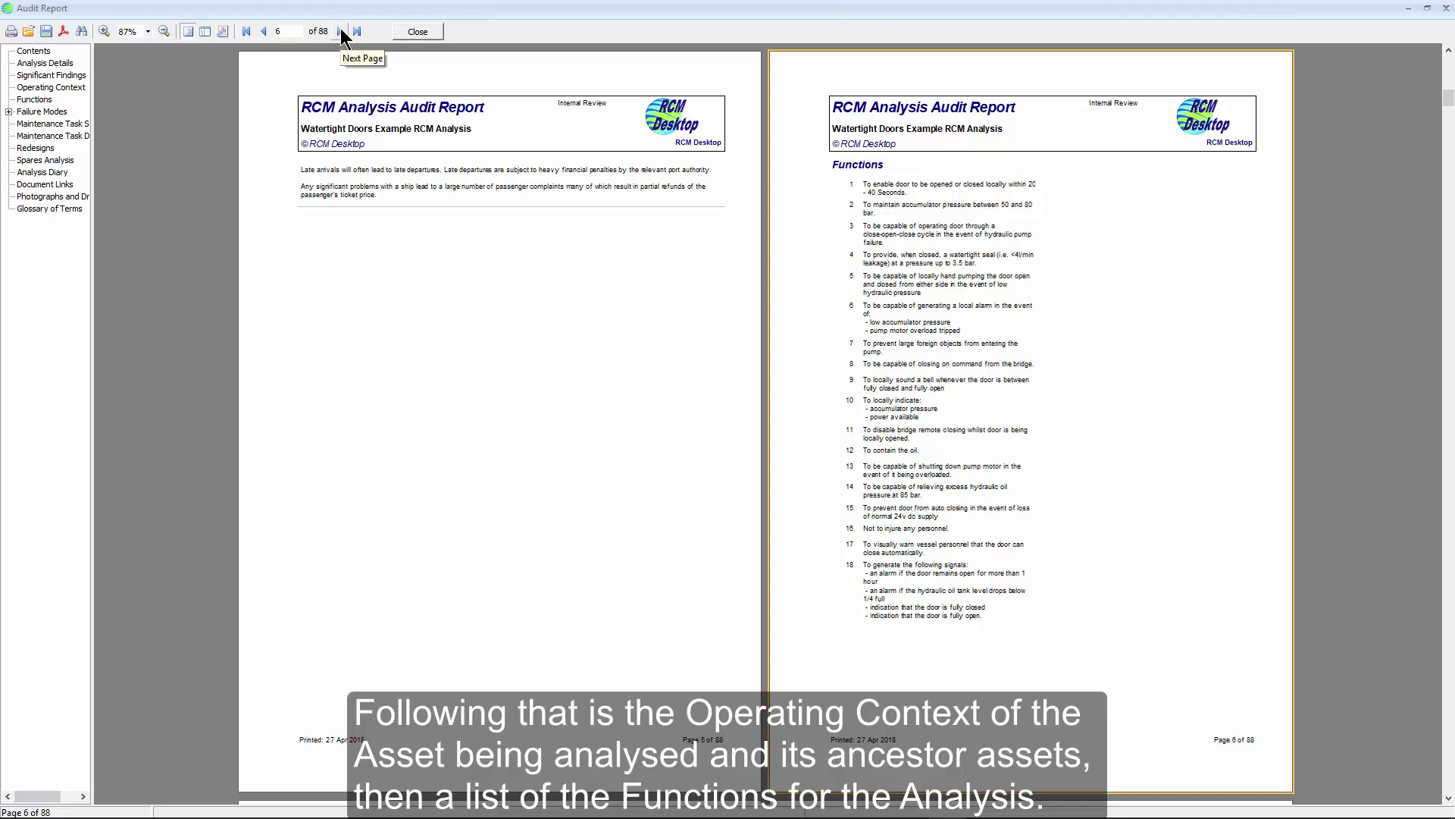
left_click(342, 32)
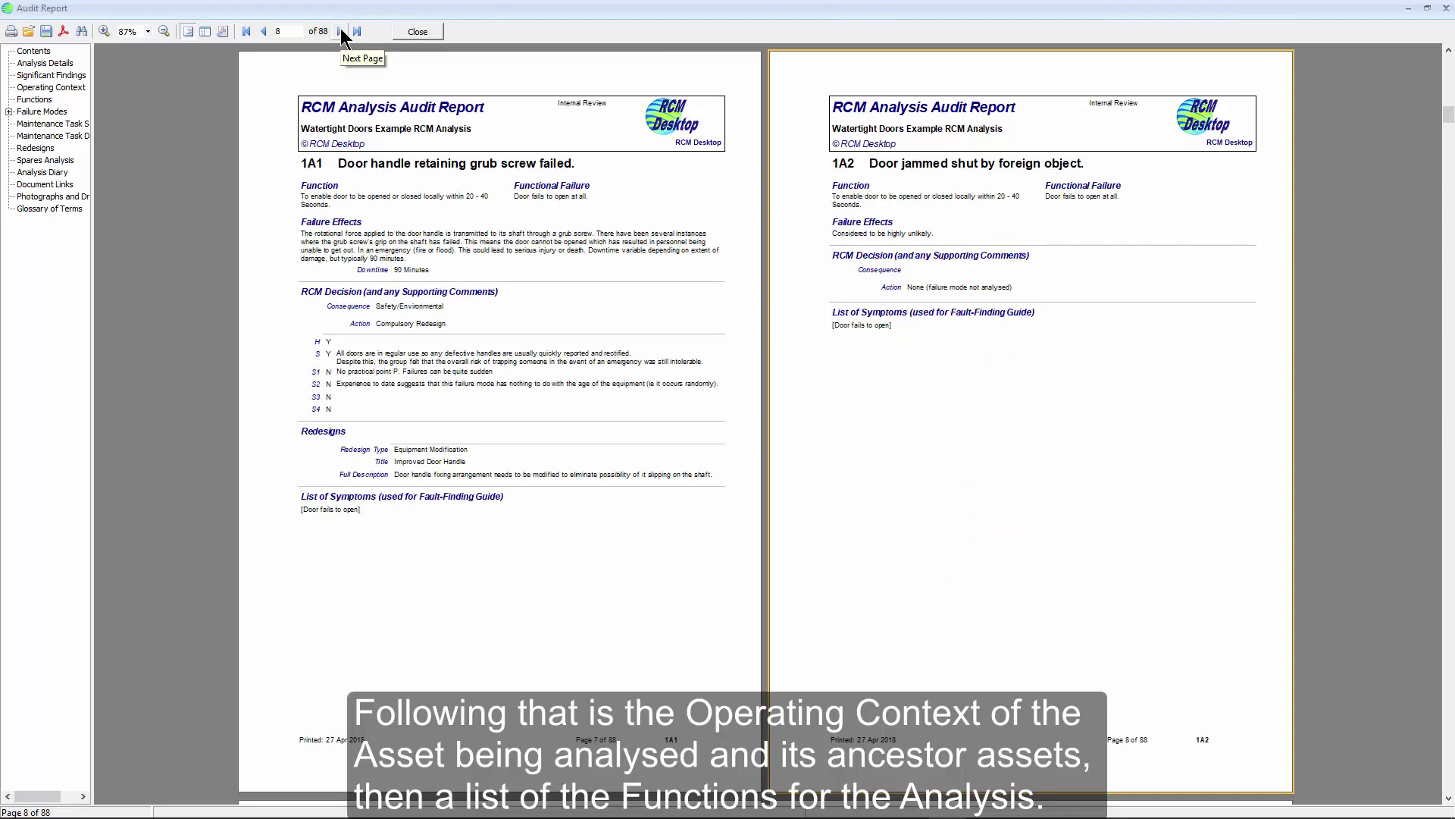
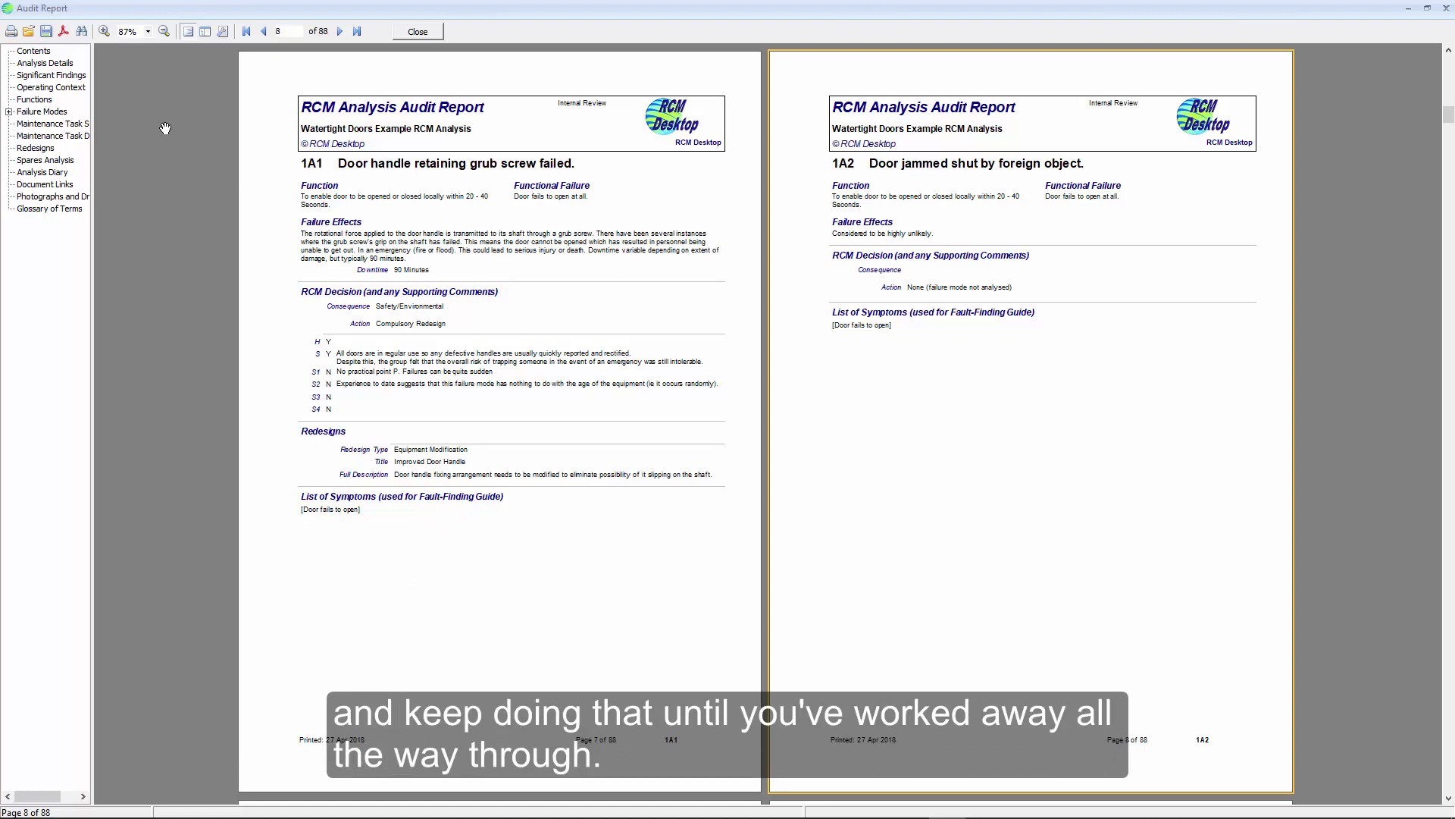
View the Audit Report's maintenance tasks summary and the maintenance tasks in full detail.
left_click(43, 123)
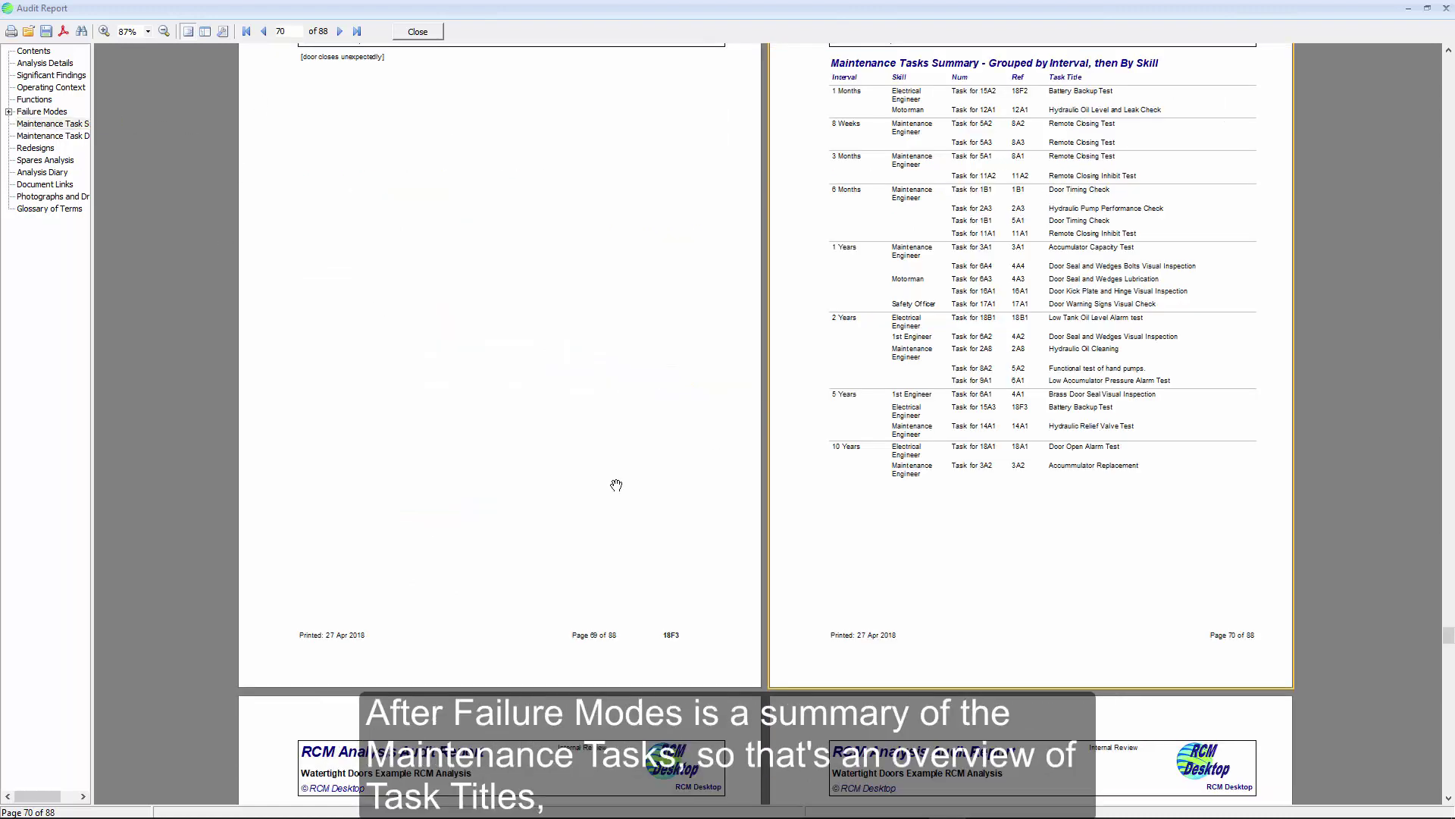
scroll(599, 486, "up", 2)
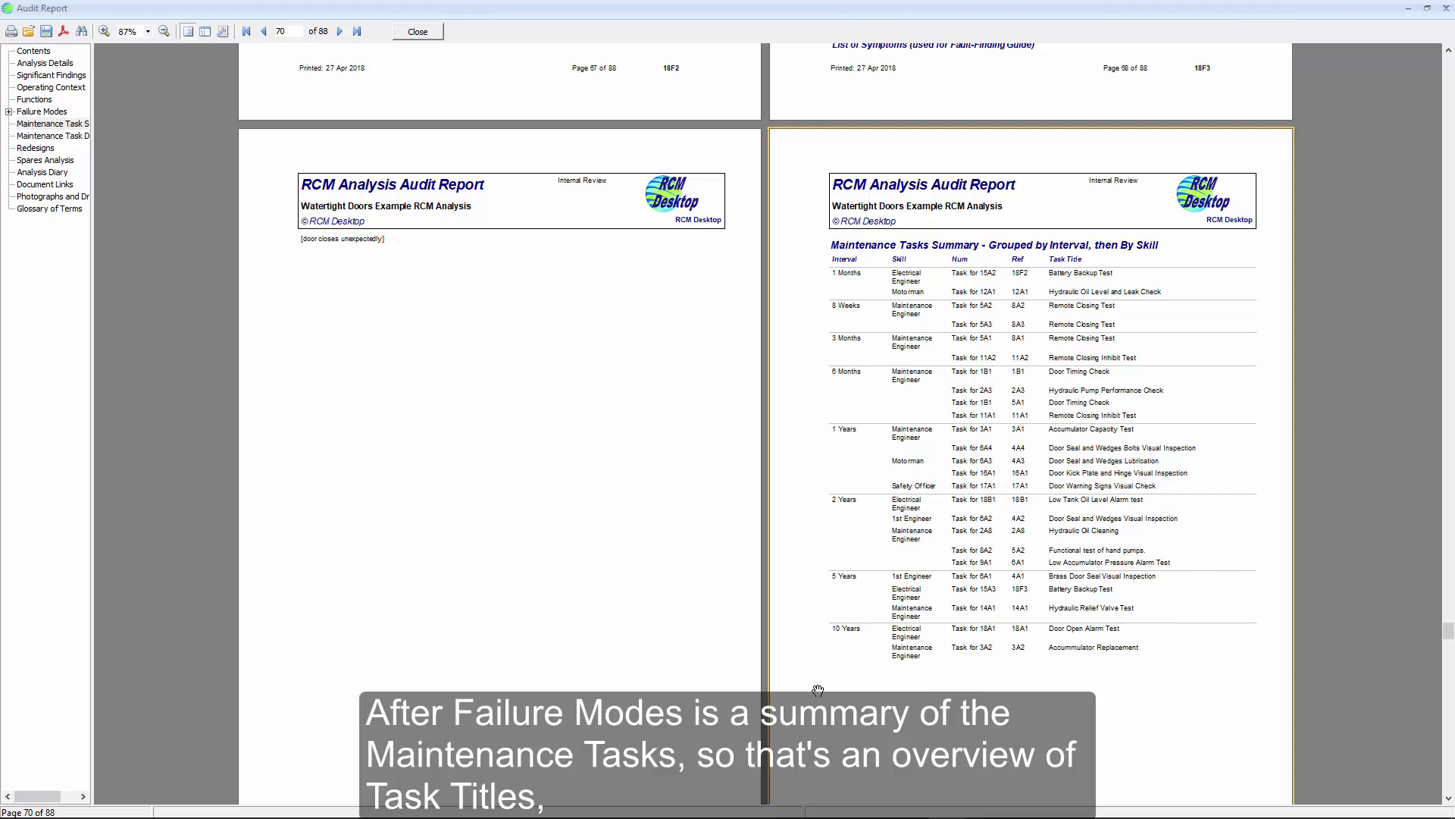
left_click(77, 137)
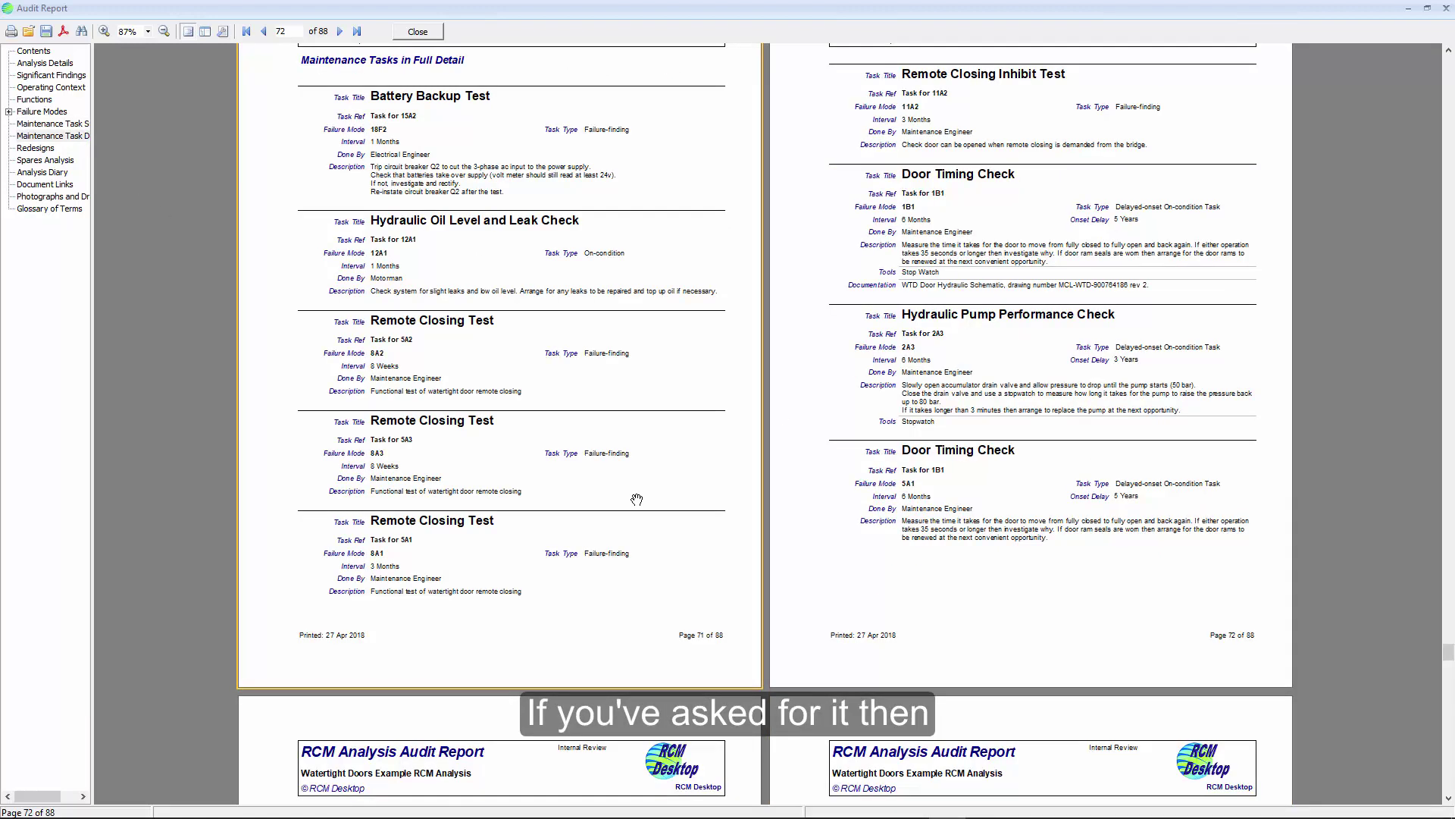
scroll(637, 499, "down", 5)
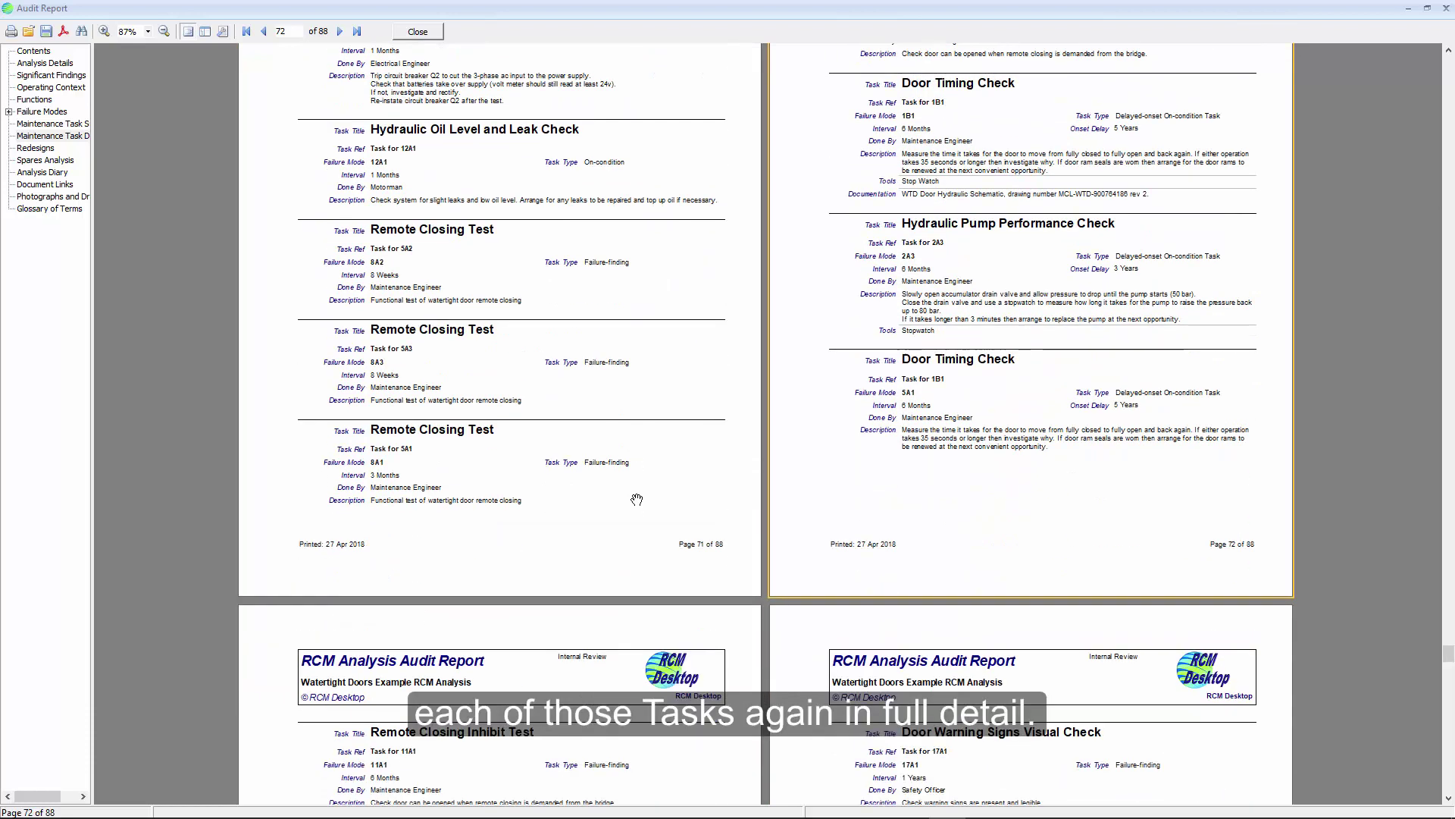
scroll(636, 499, "down", 4)
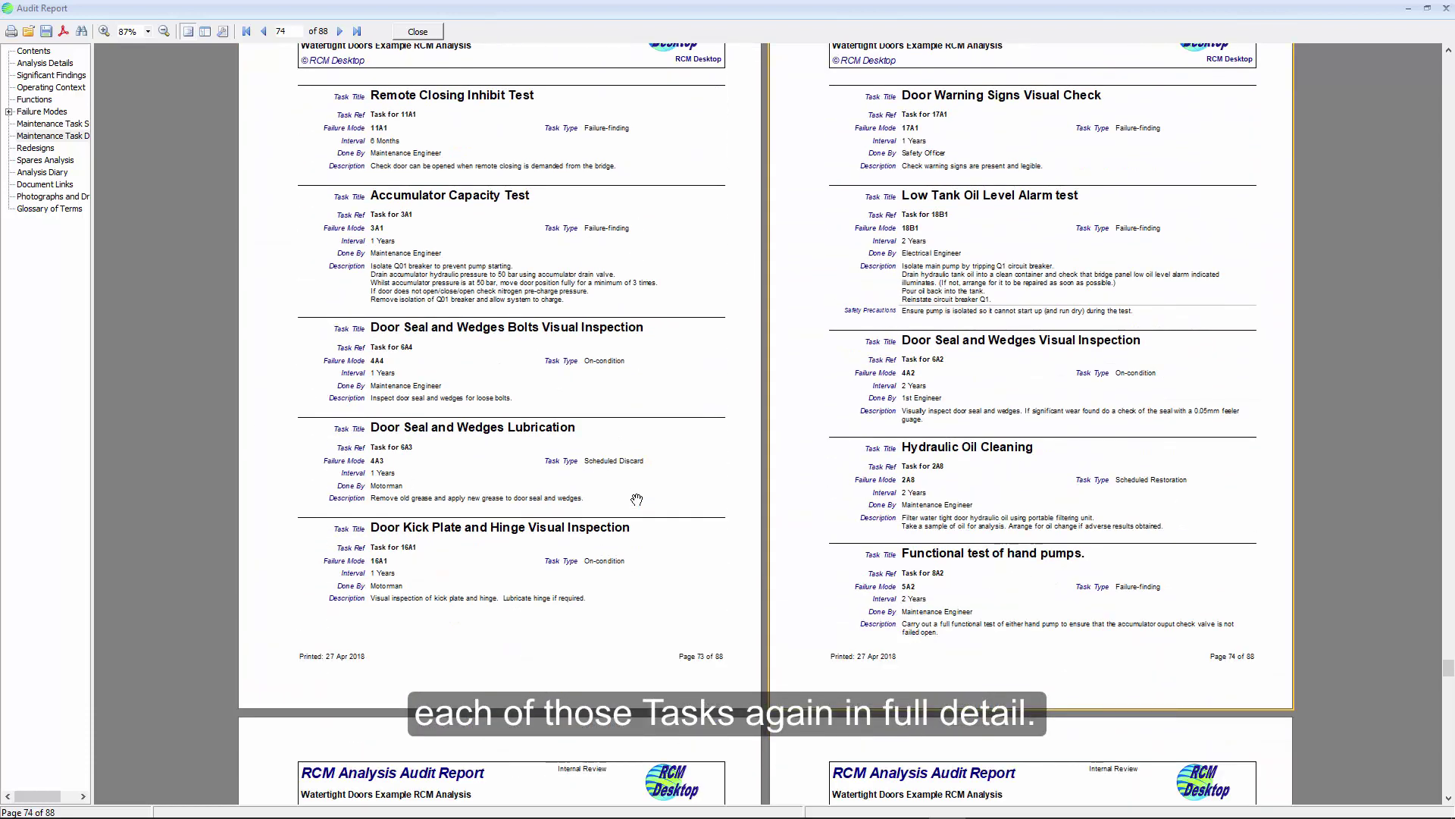
View the Audit Report's list of redesigns and its spares analysis.
left_click(33, 147)
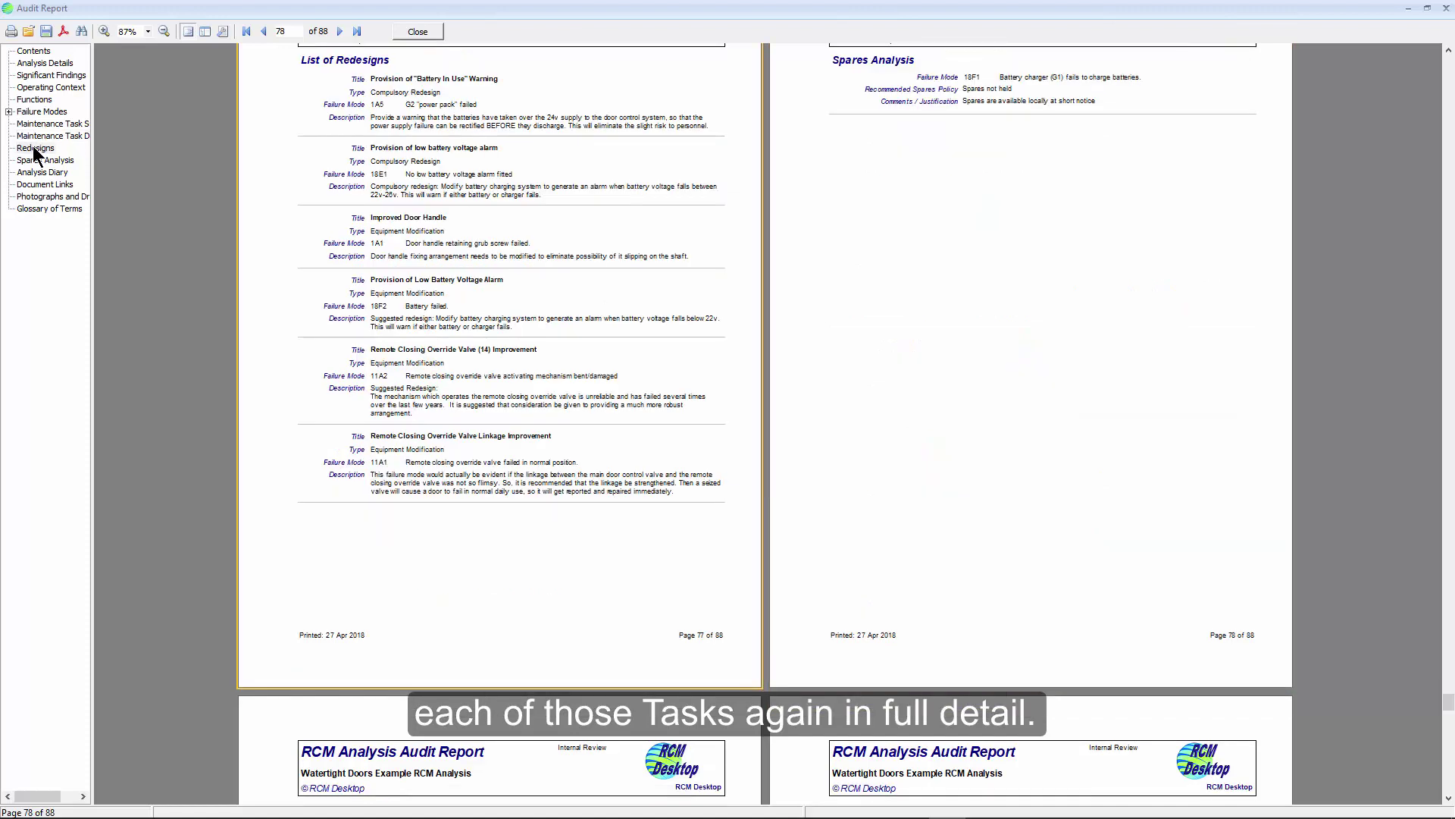
scroll(657, 420, "up", 1)
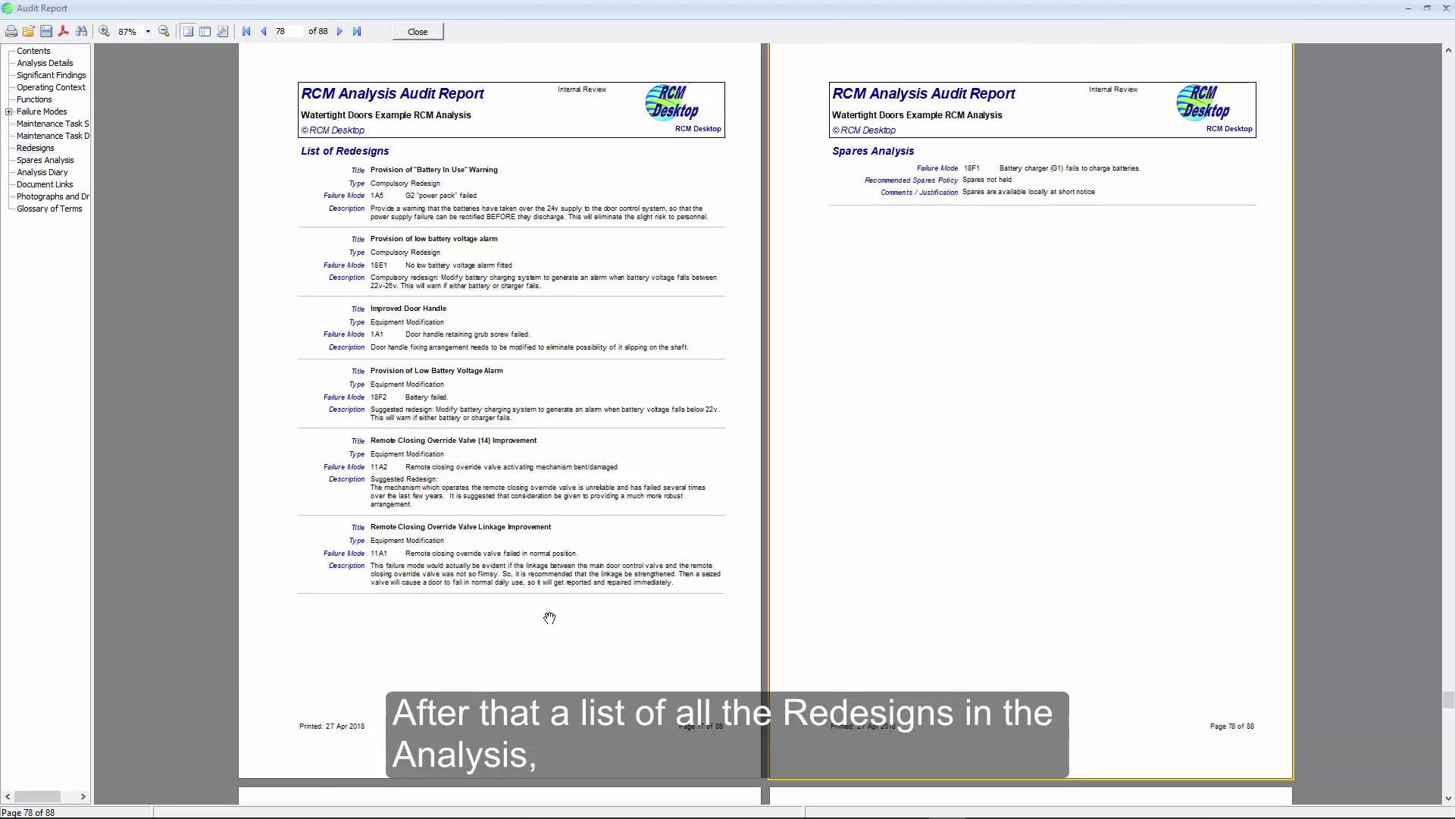
left_click(60, 160)
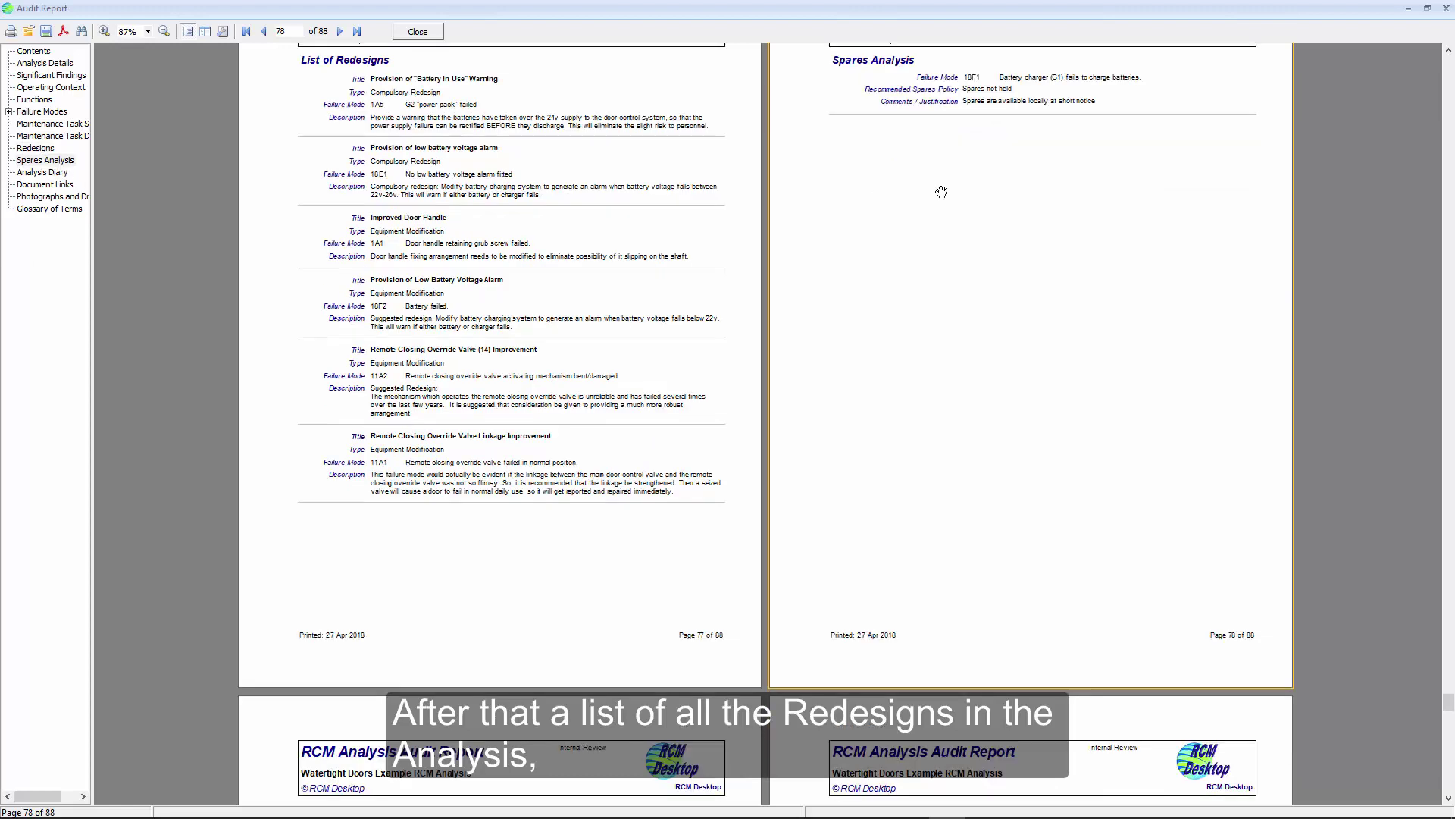
View the Audit Report's spares analysis, analysis diary and document links.
scroll(1055, 298, "up", 1)
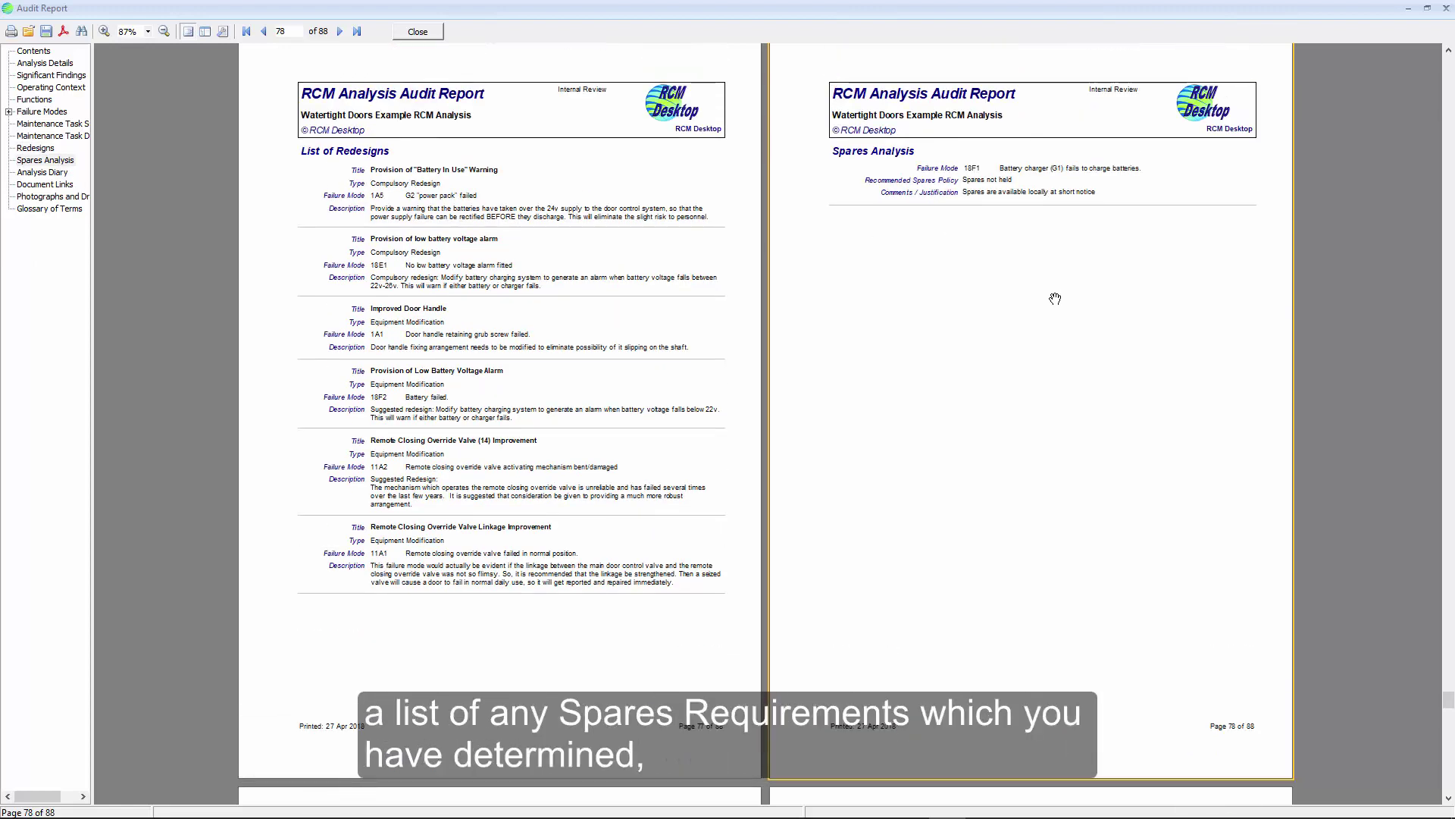
left_click(47, 173)
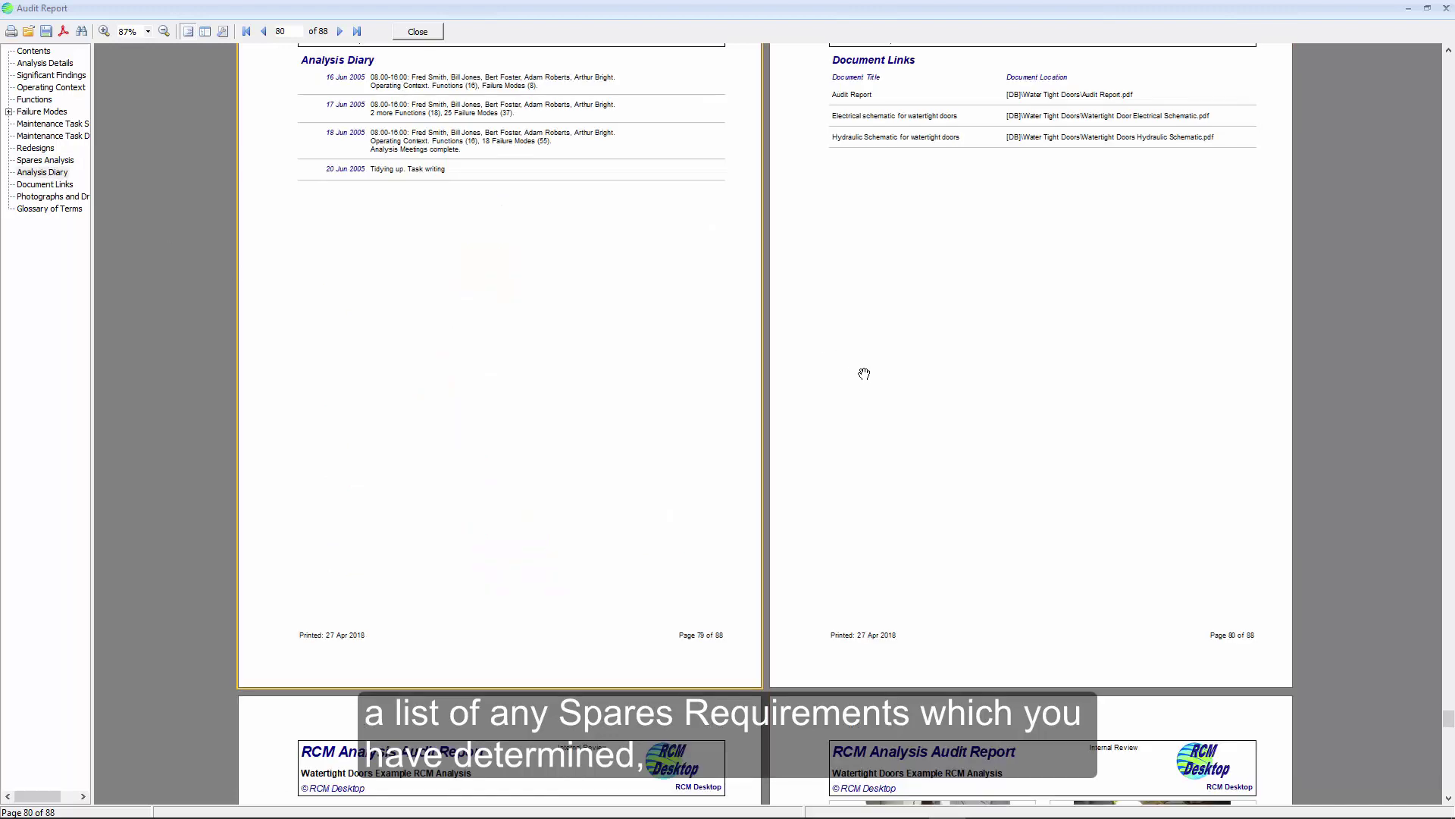
scroll(864, 374, "up", 3)
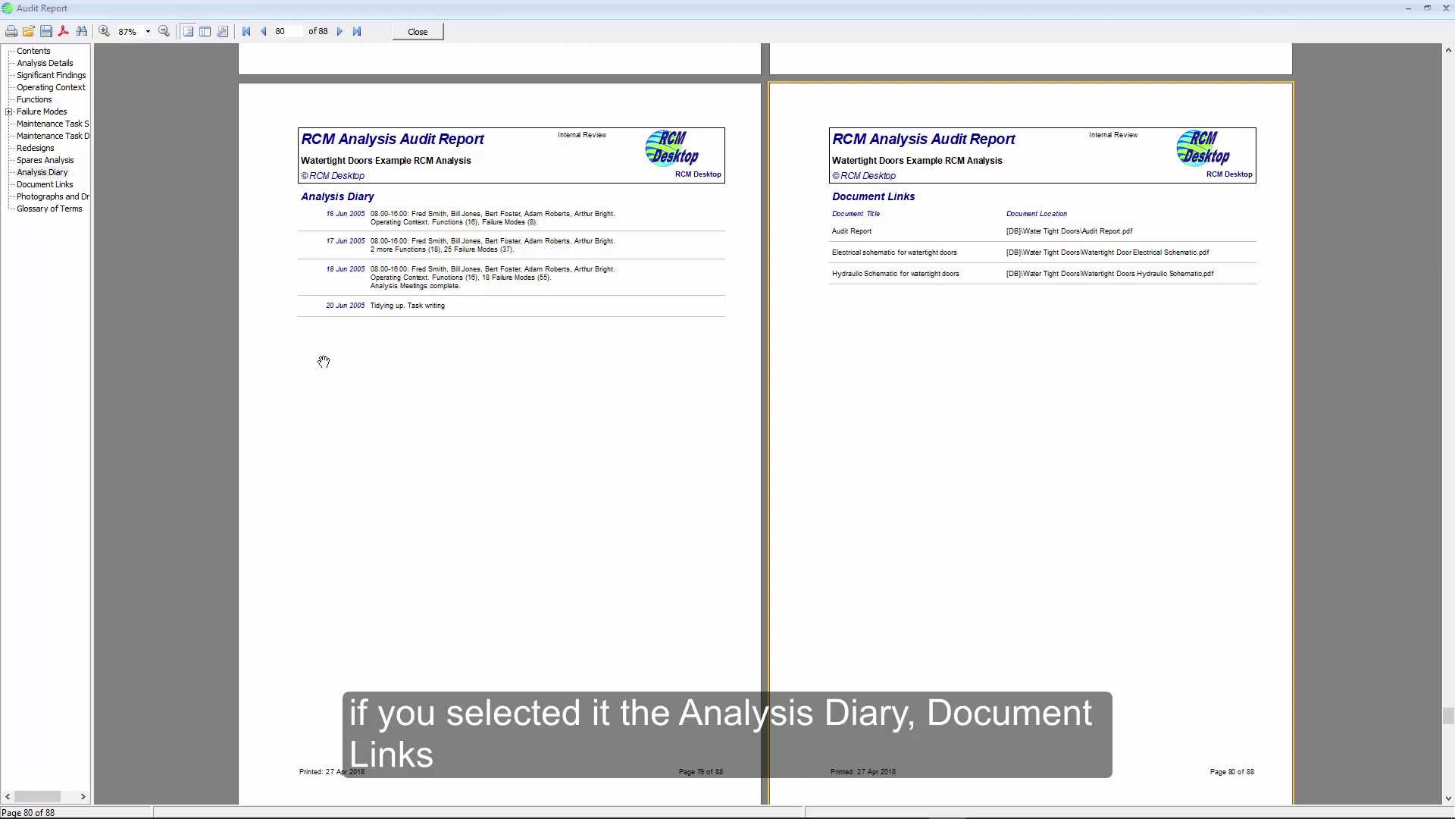
View the Audit Report's photographs and drawings, including the electrical schematic, and its glossary of terms.
left_click(65, 196)
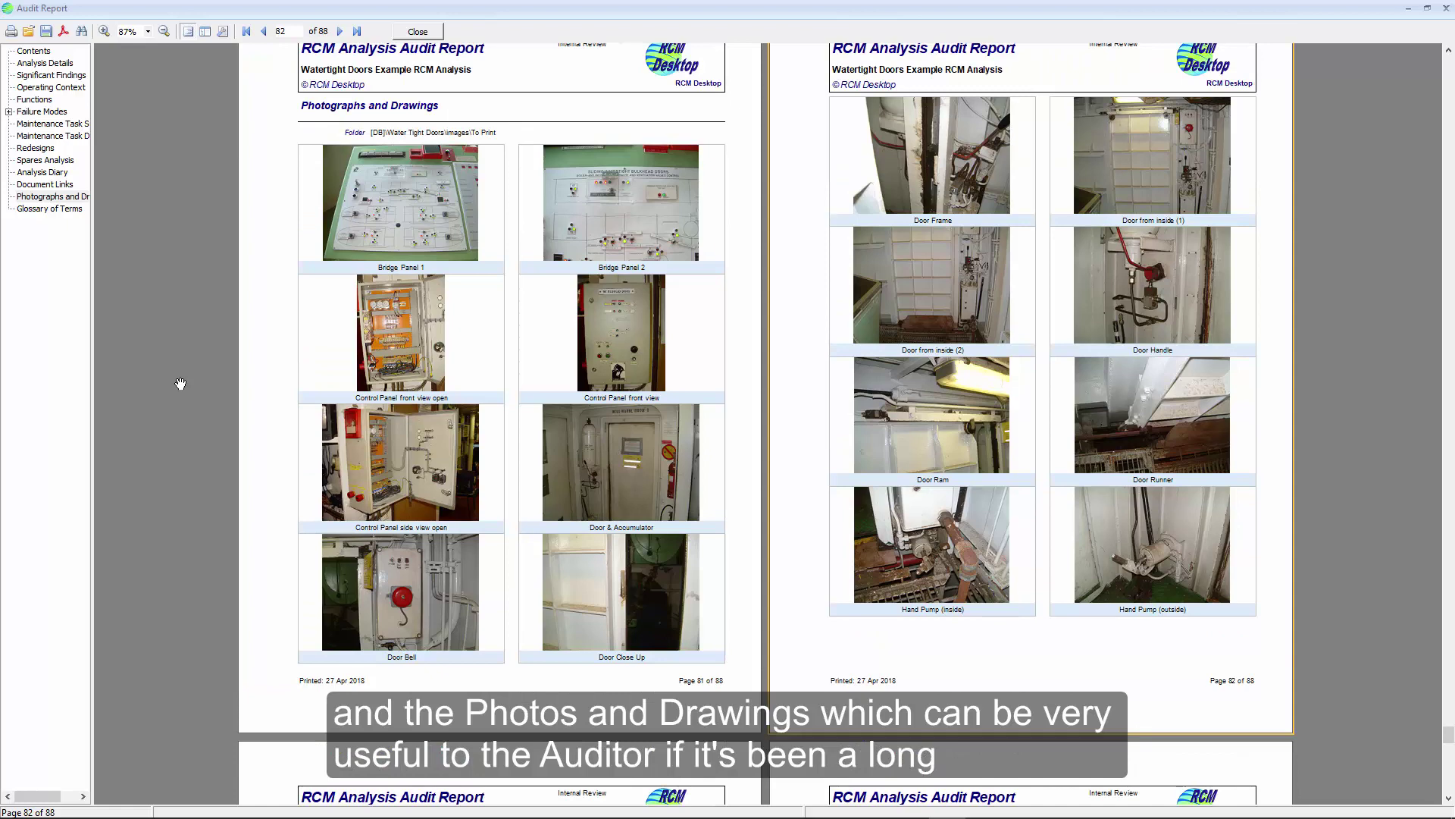
scroll(180, 383, "down", 10)
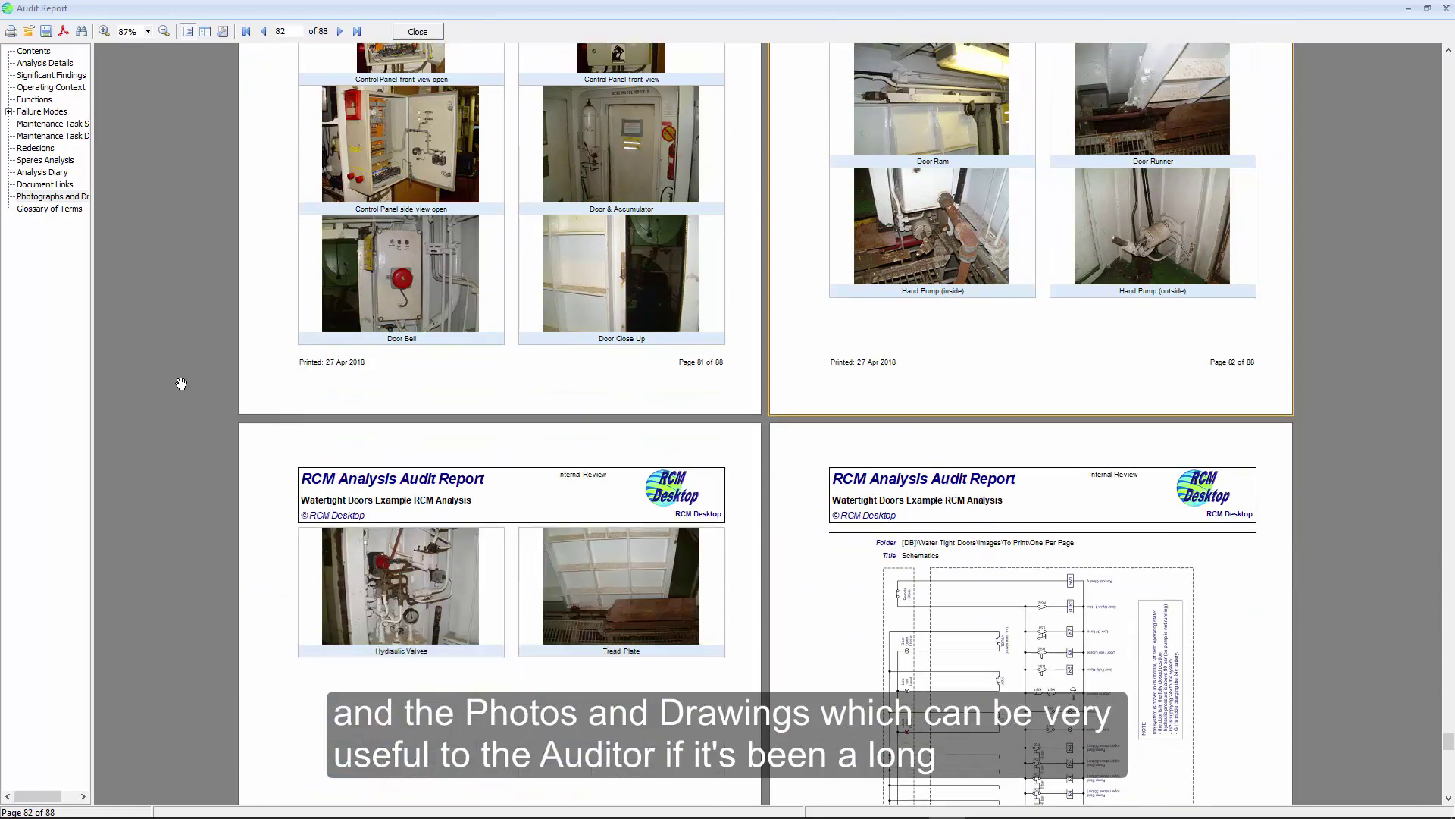
scroll(180, 384, "down", 1)
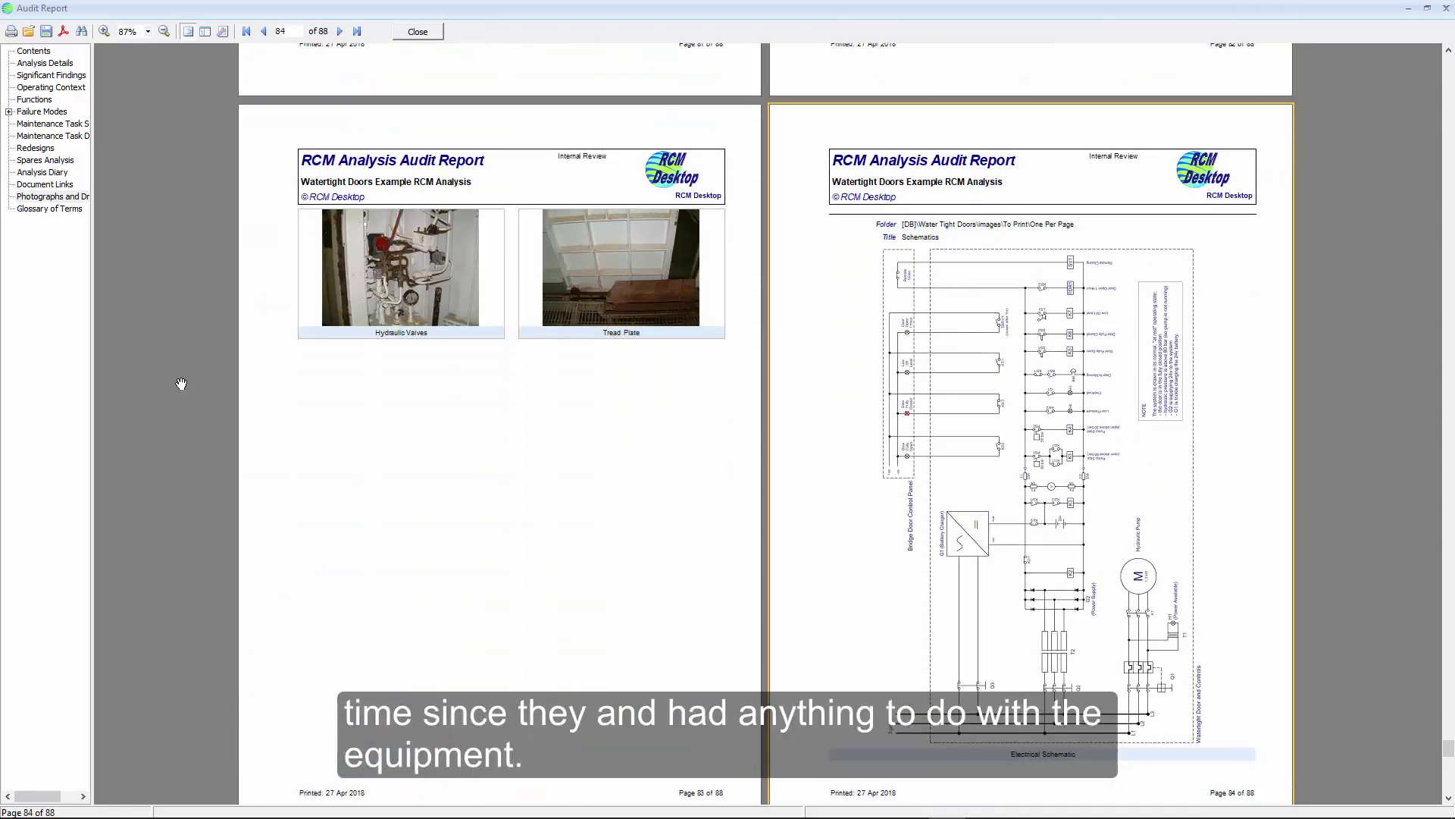
scroll(180, 383, "down", 1)
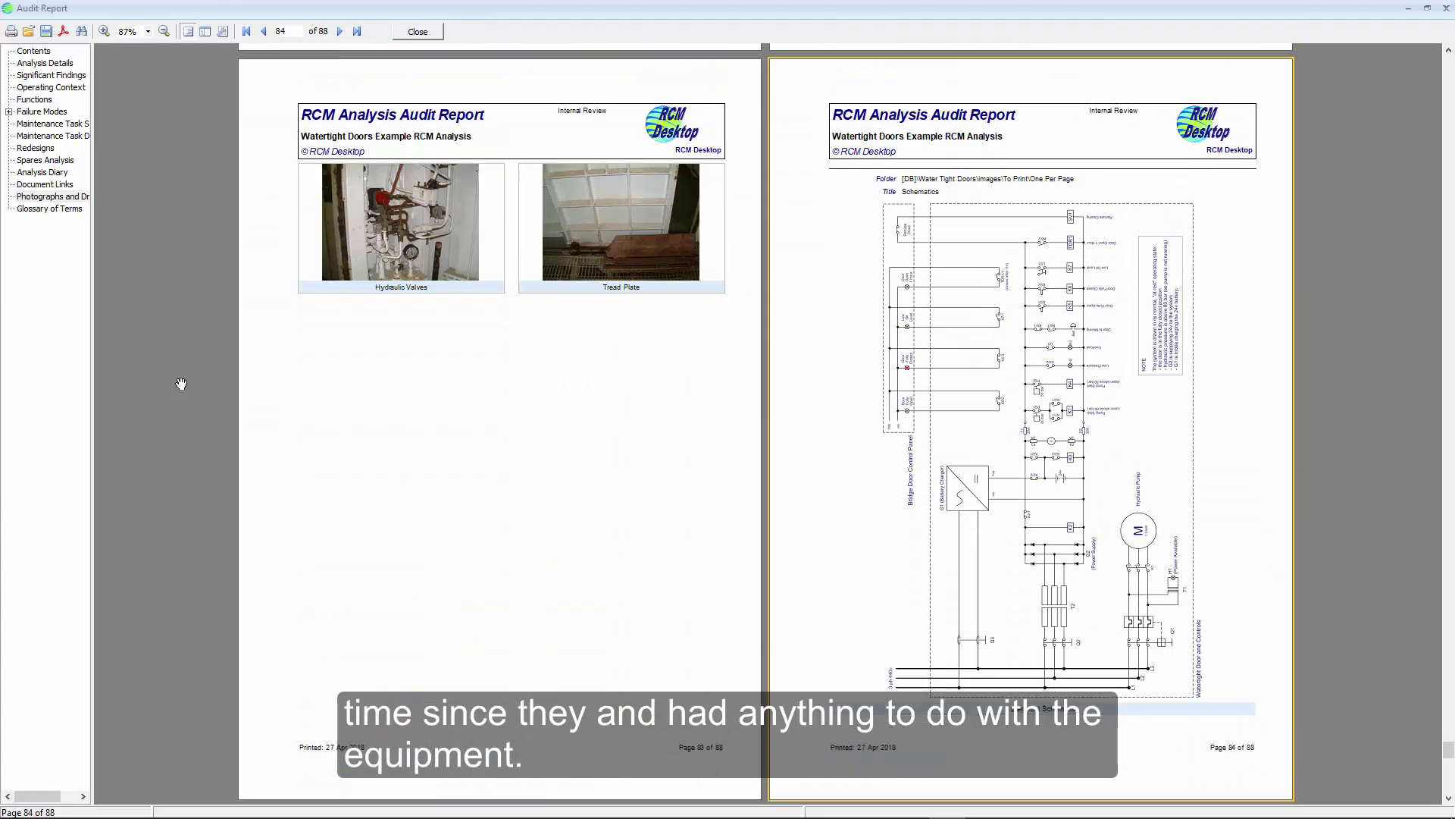
left_click(61, 212)
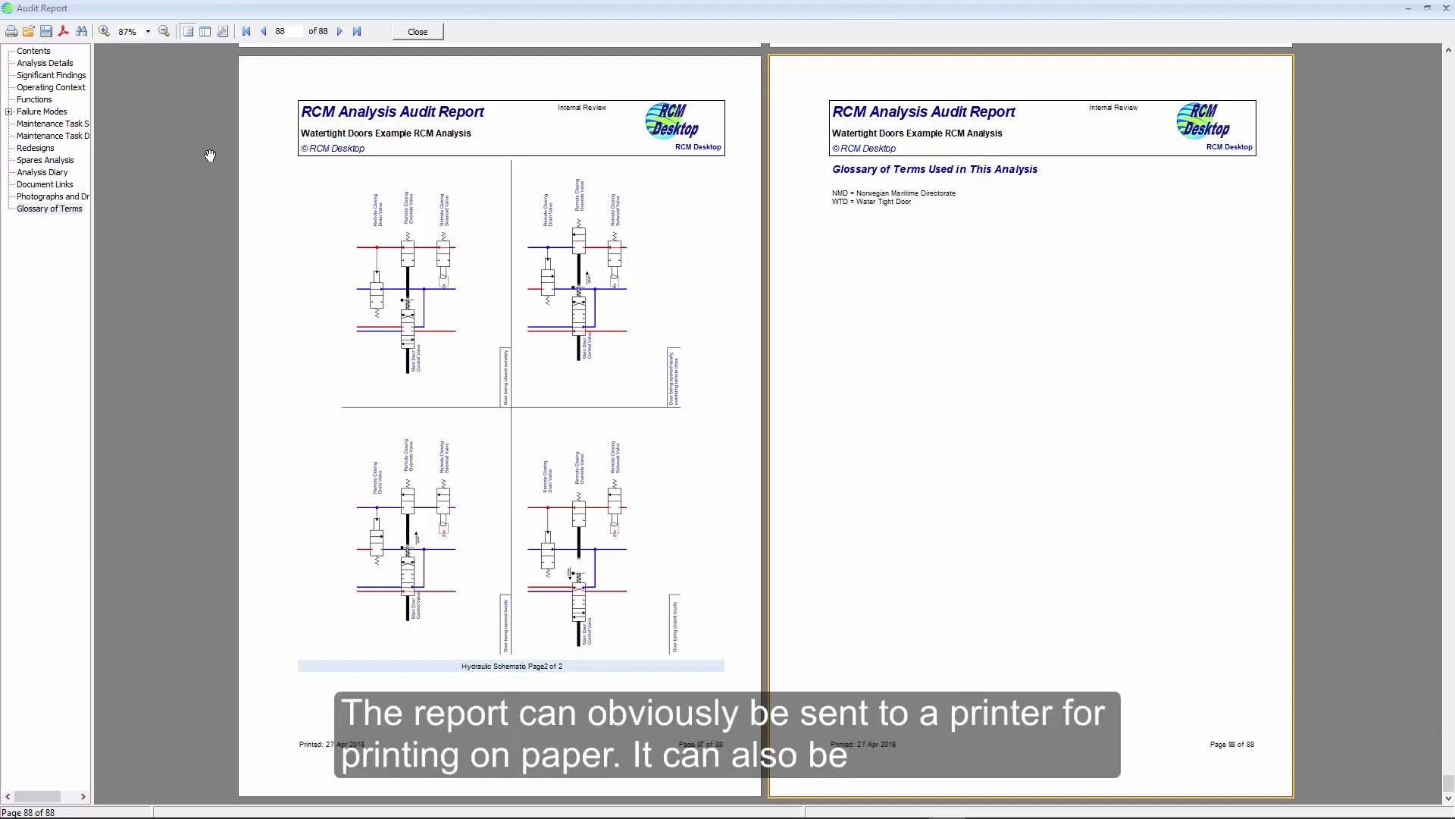
Export all pages of the Audit Report to PDF under the suggested file name, replacing the existing file.
left_click(64, 32)
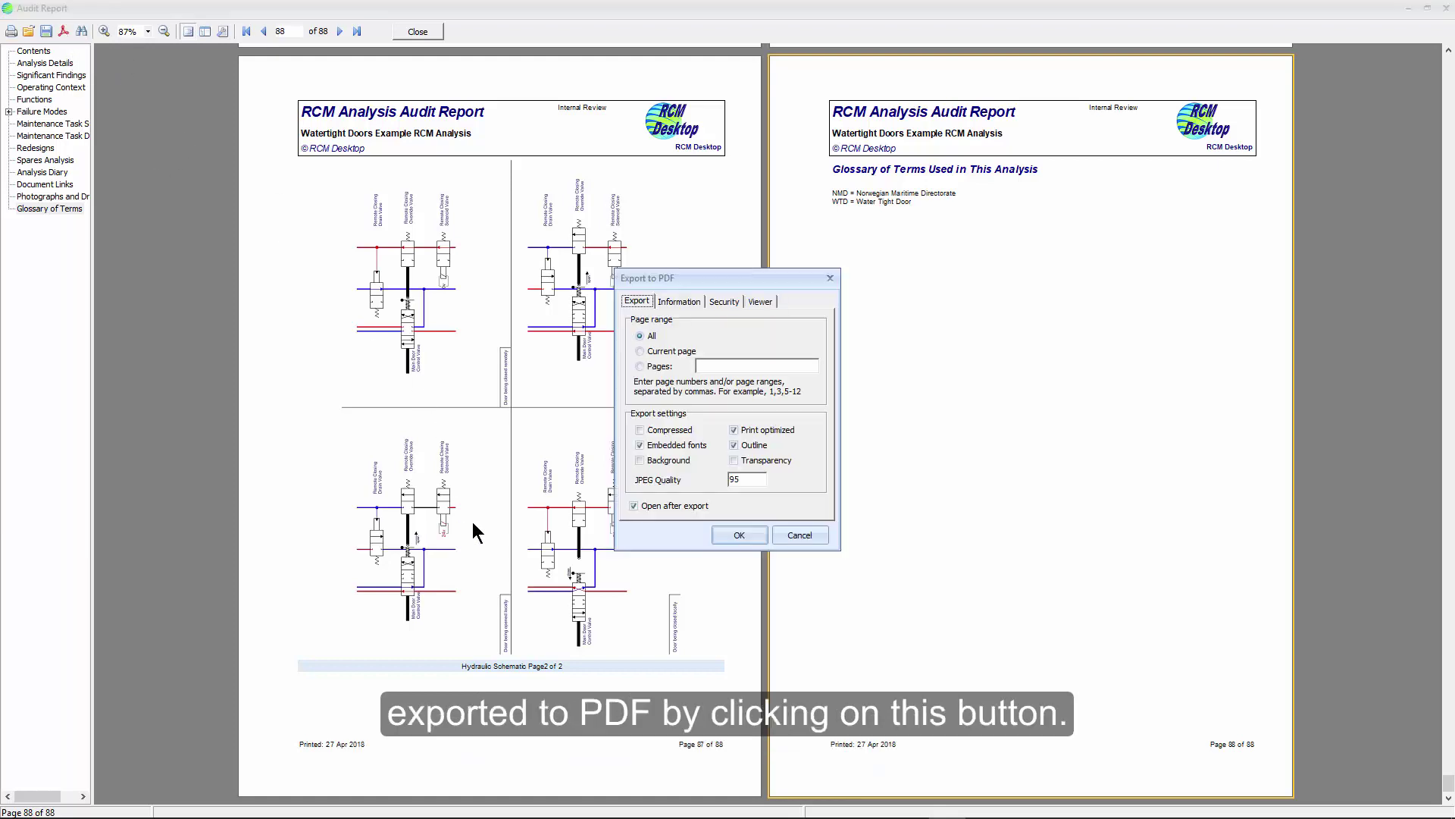
left_click(730, 531)
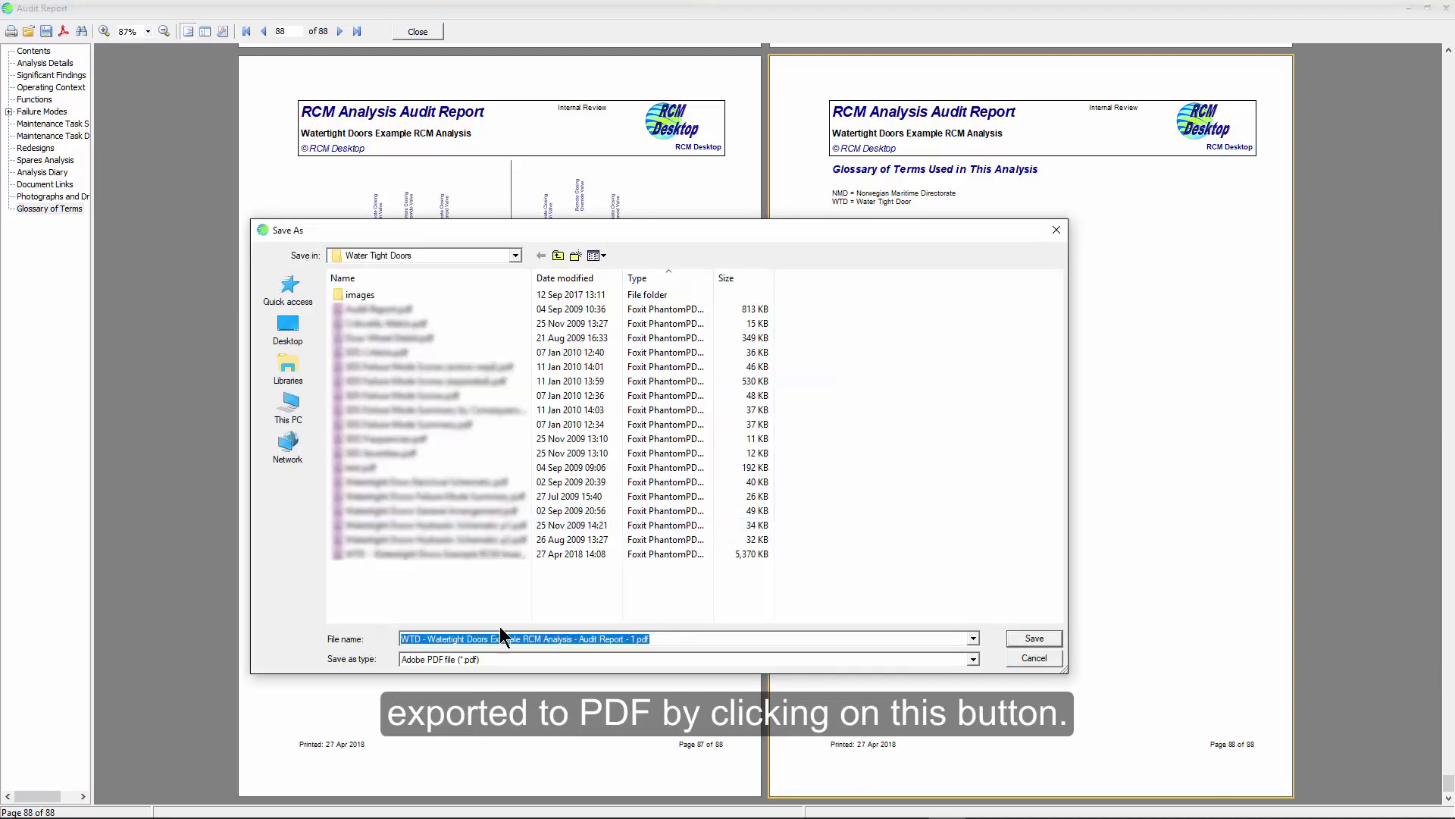
left_click(1041, 639)
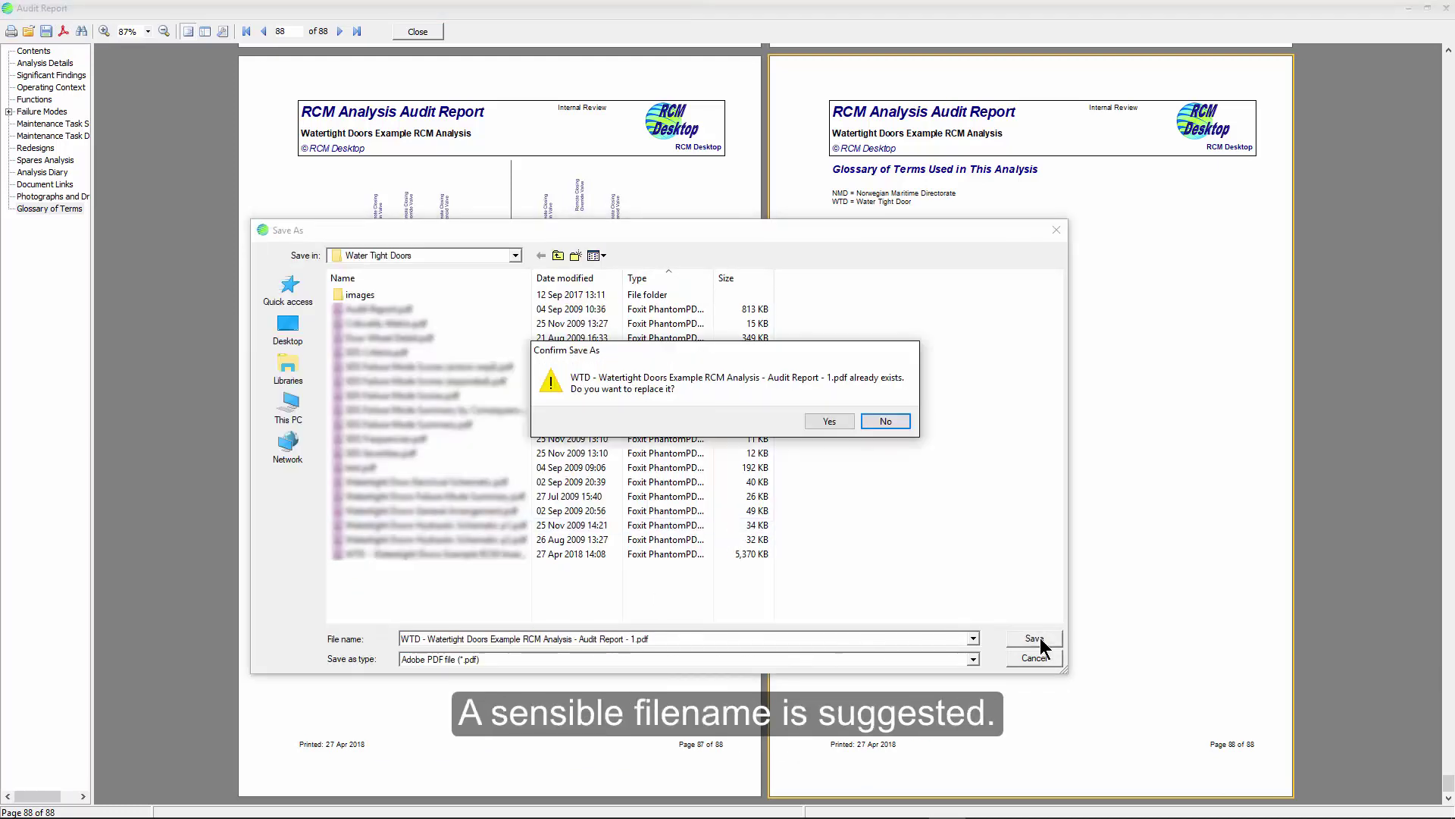
left_click(829, 422)
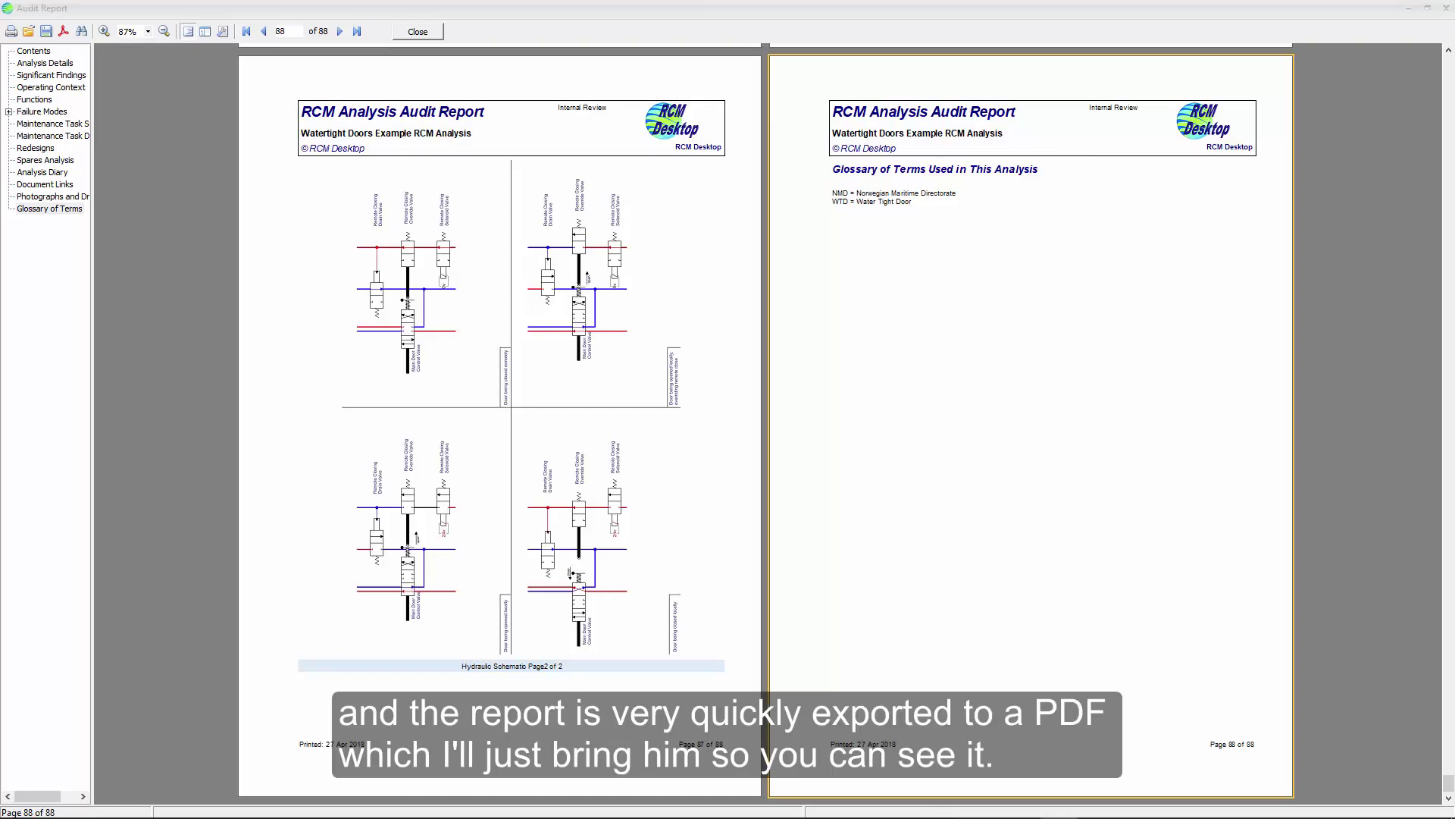
View the exported PDF maximized in Foxit PhantomPDF, and close both it and the Audit Report preview.
left_click_drag(0, 235, 764, 4)
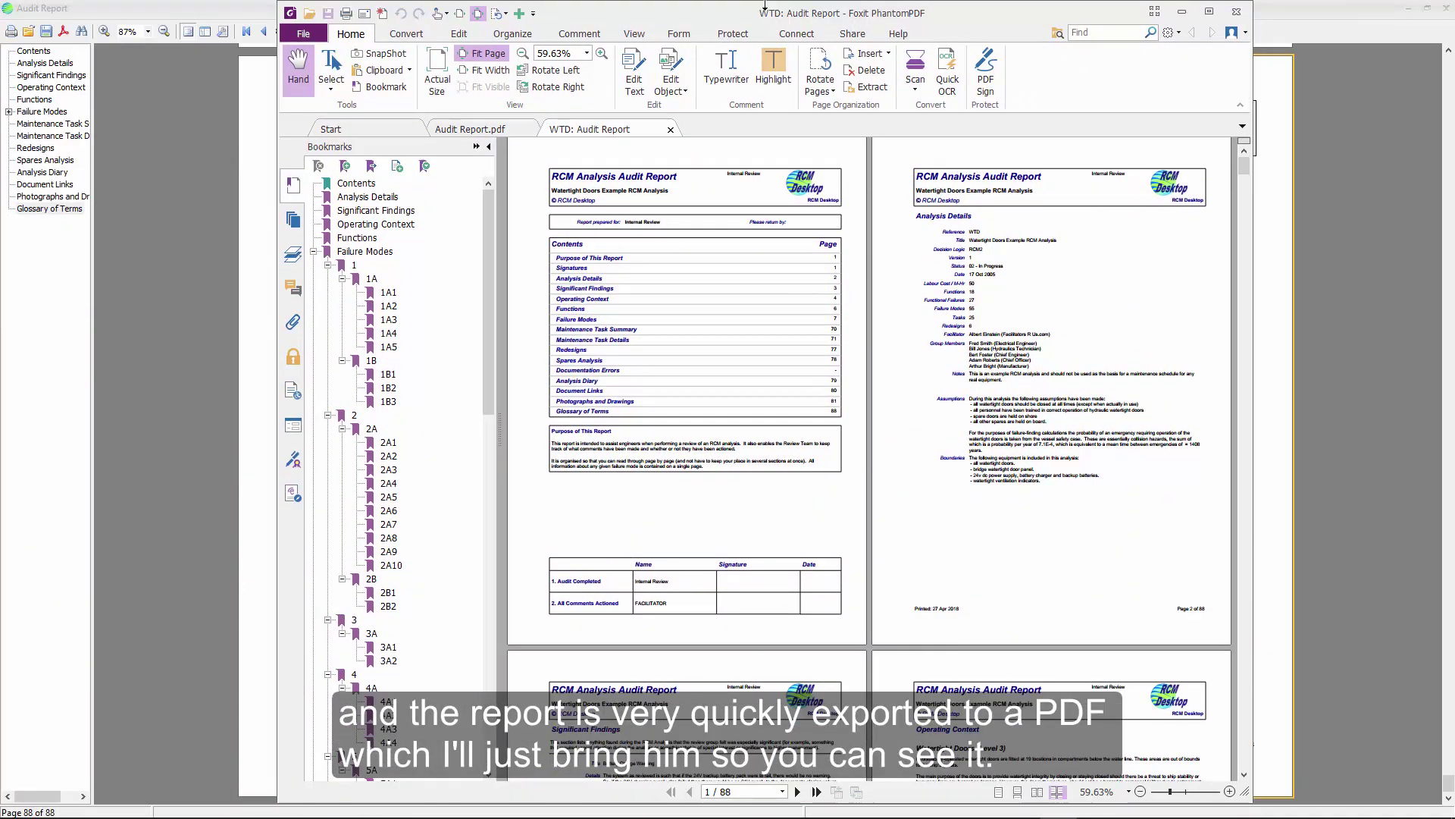
double_click(765, 13)
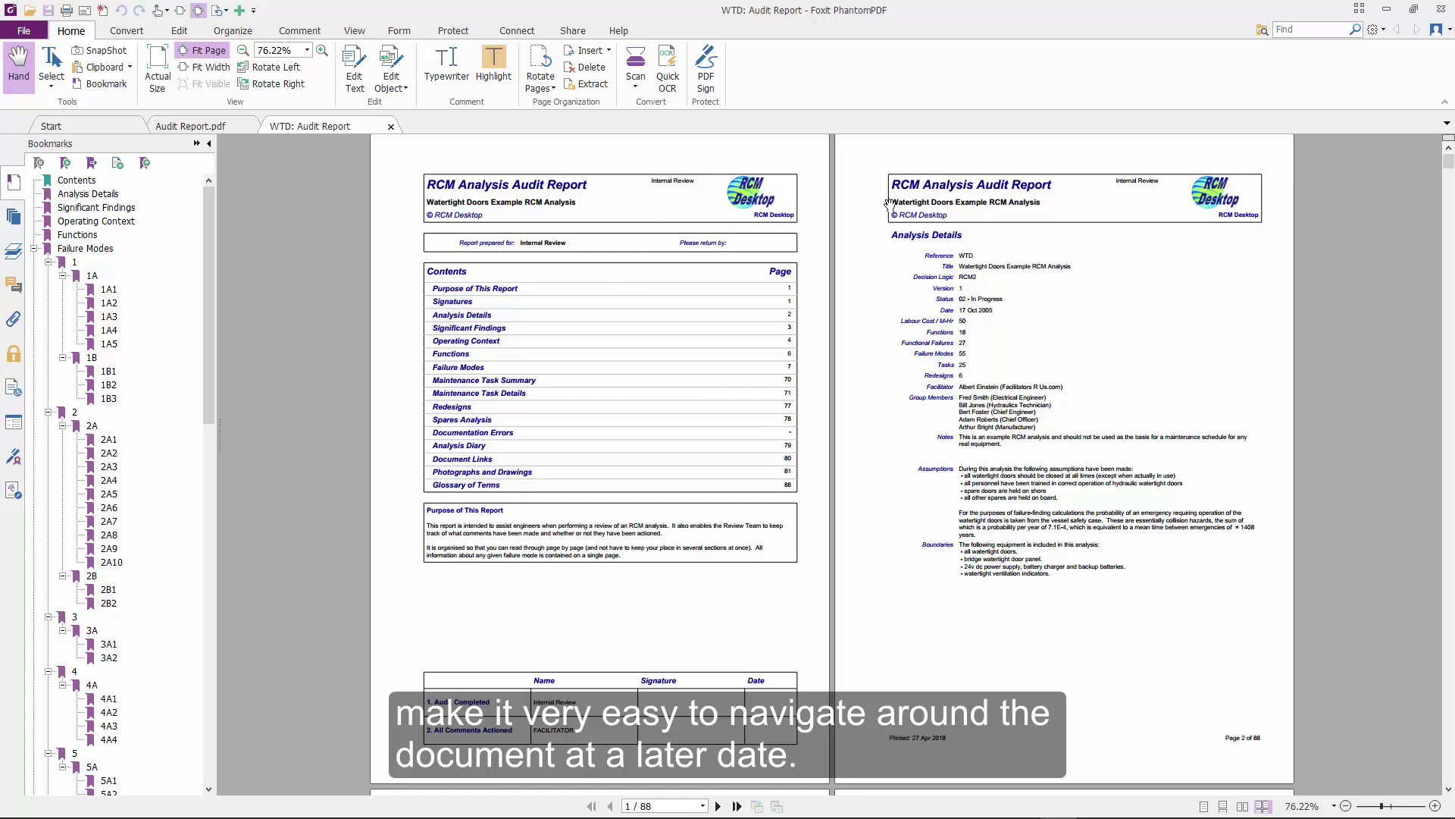
left_click(1441, 10)
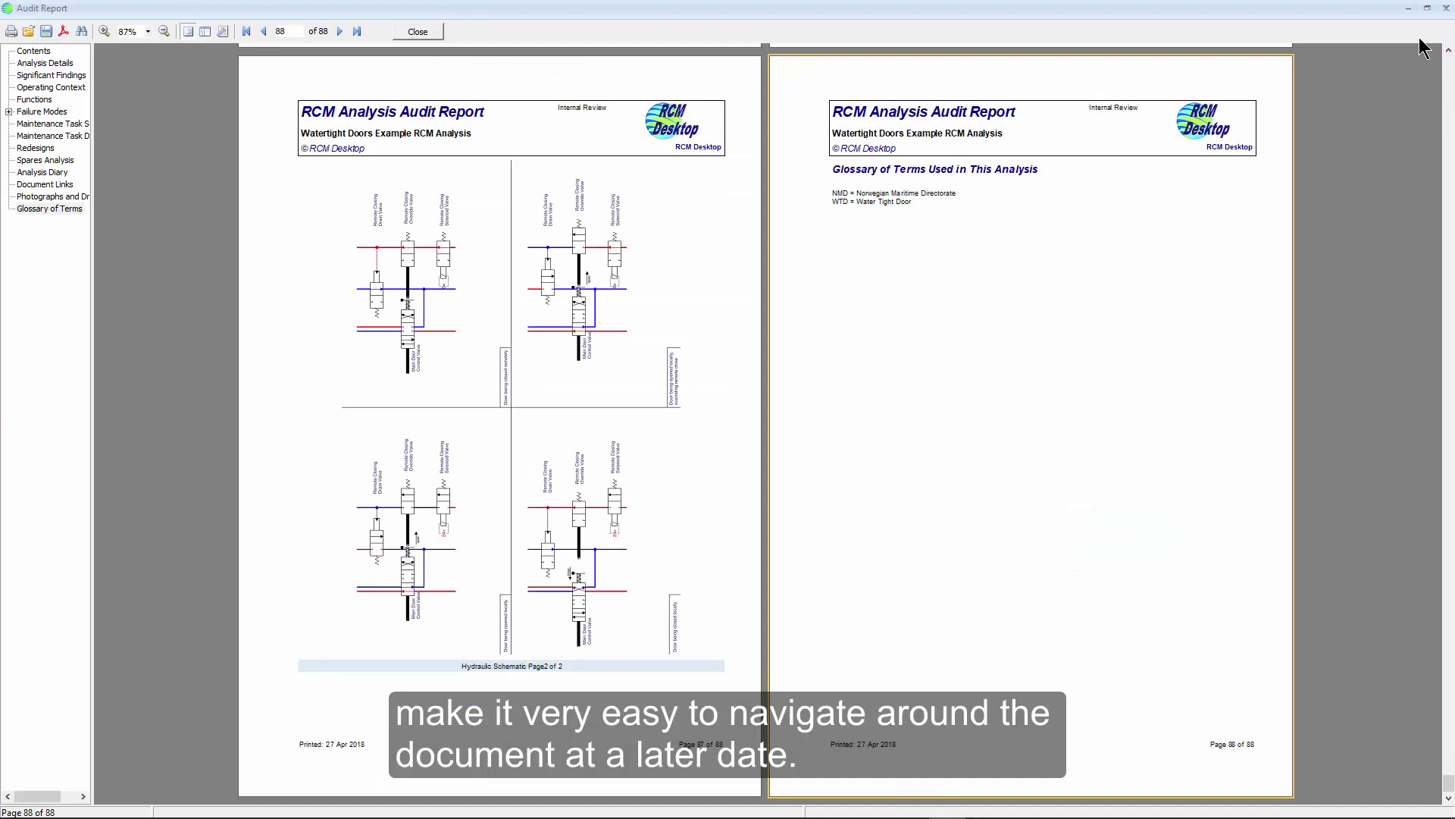
left_click(436, 33)
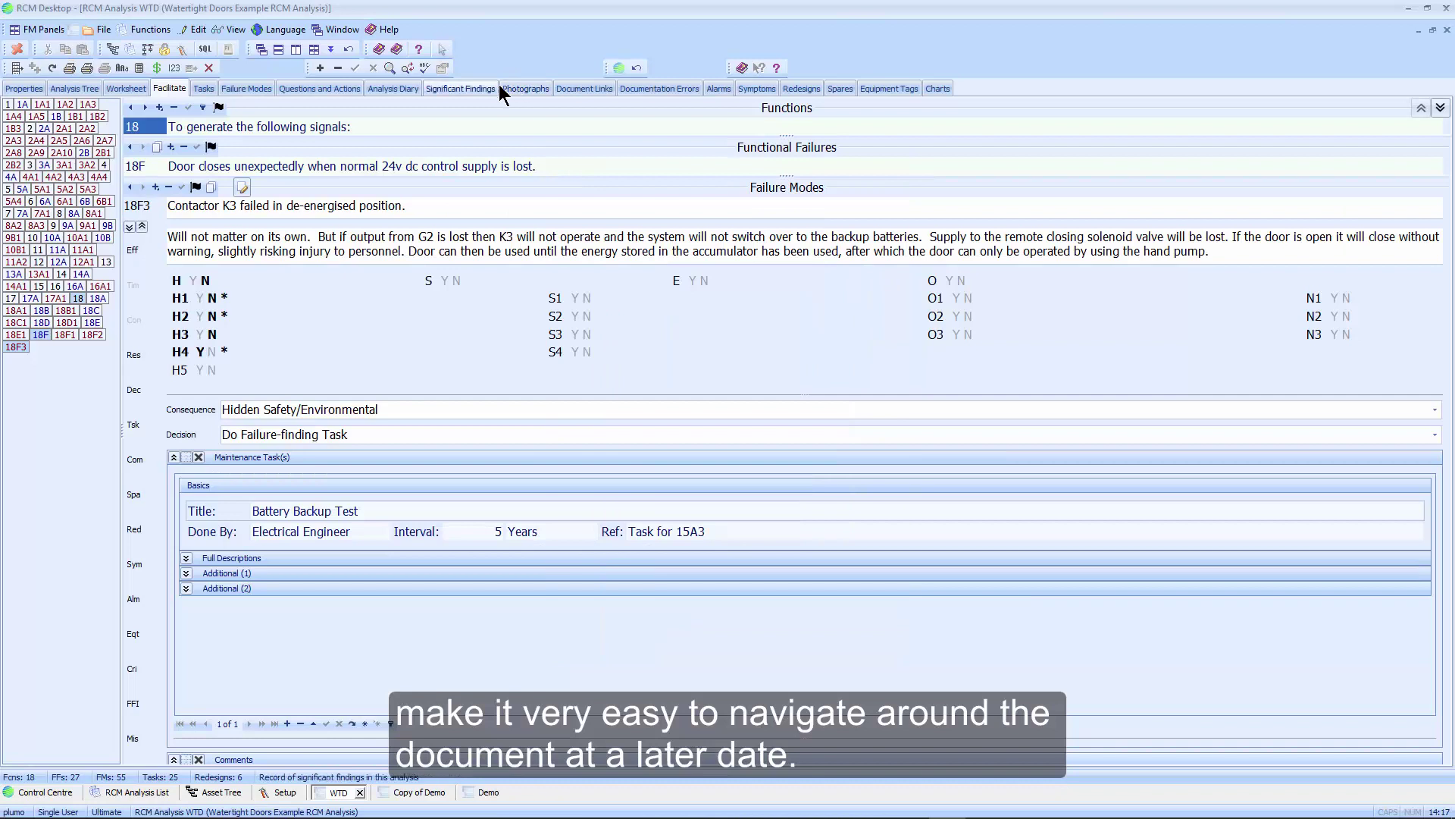
Open the SQL query builder and widen its list of database tables to show the full table names.
left_click(205, 50)
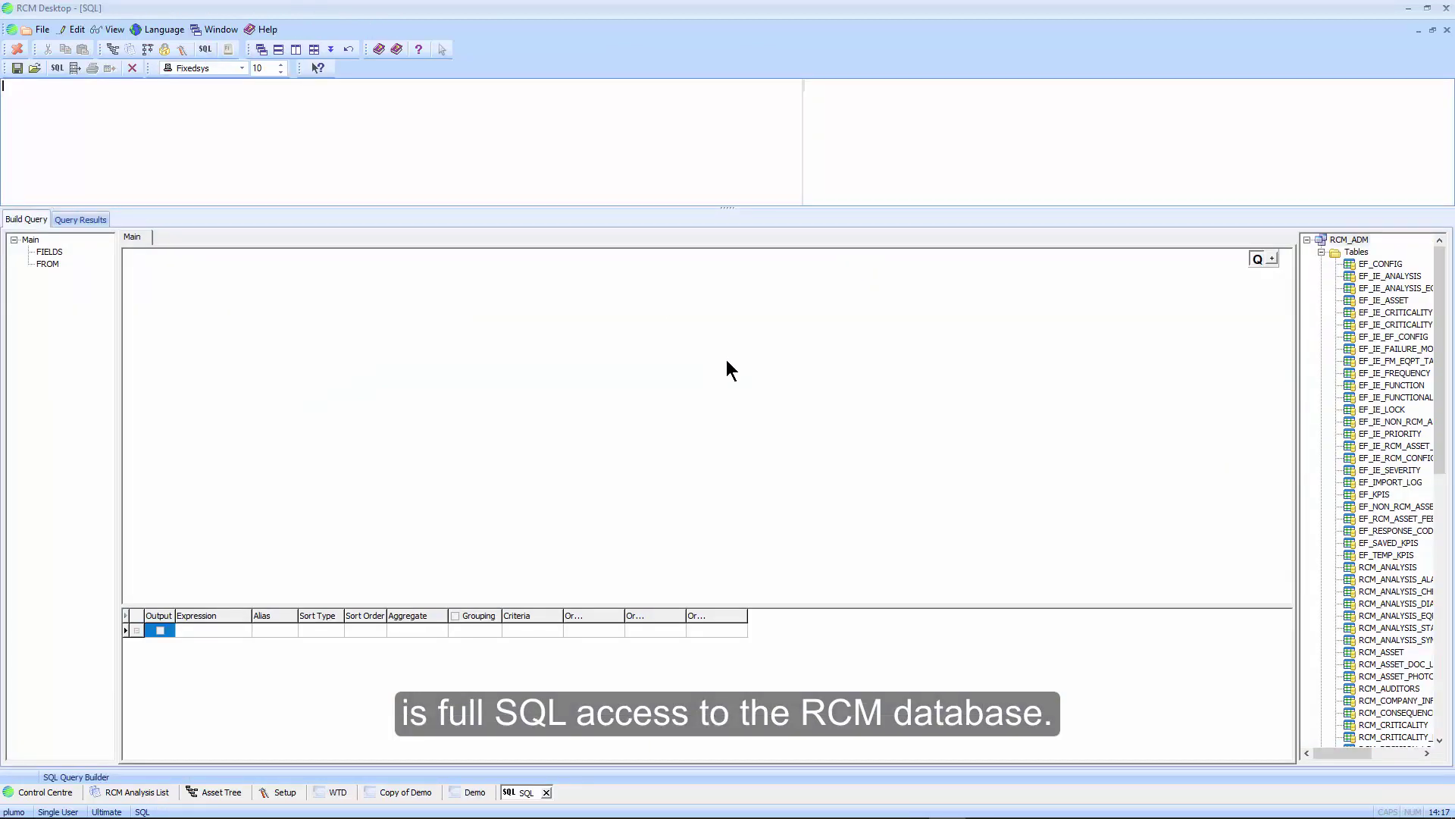
mouse_move(1297, 518)
left_mouse_down()
mouse_move(1202, 510)
mouse_move(1296, 543)
left_mouse_up()
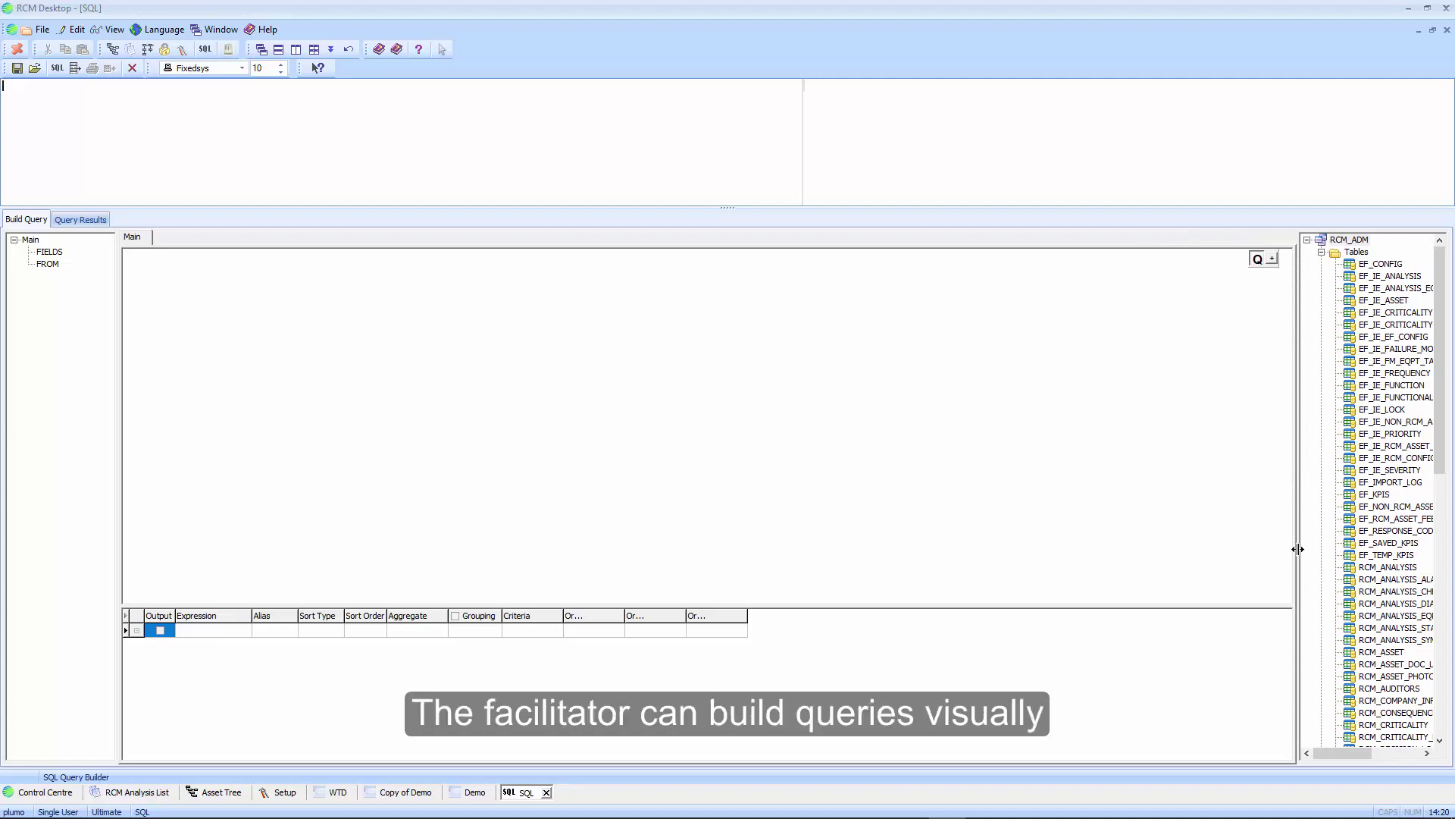
left_click_drag(1290, 552, 1181, 552)
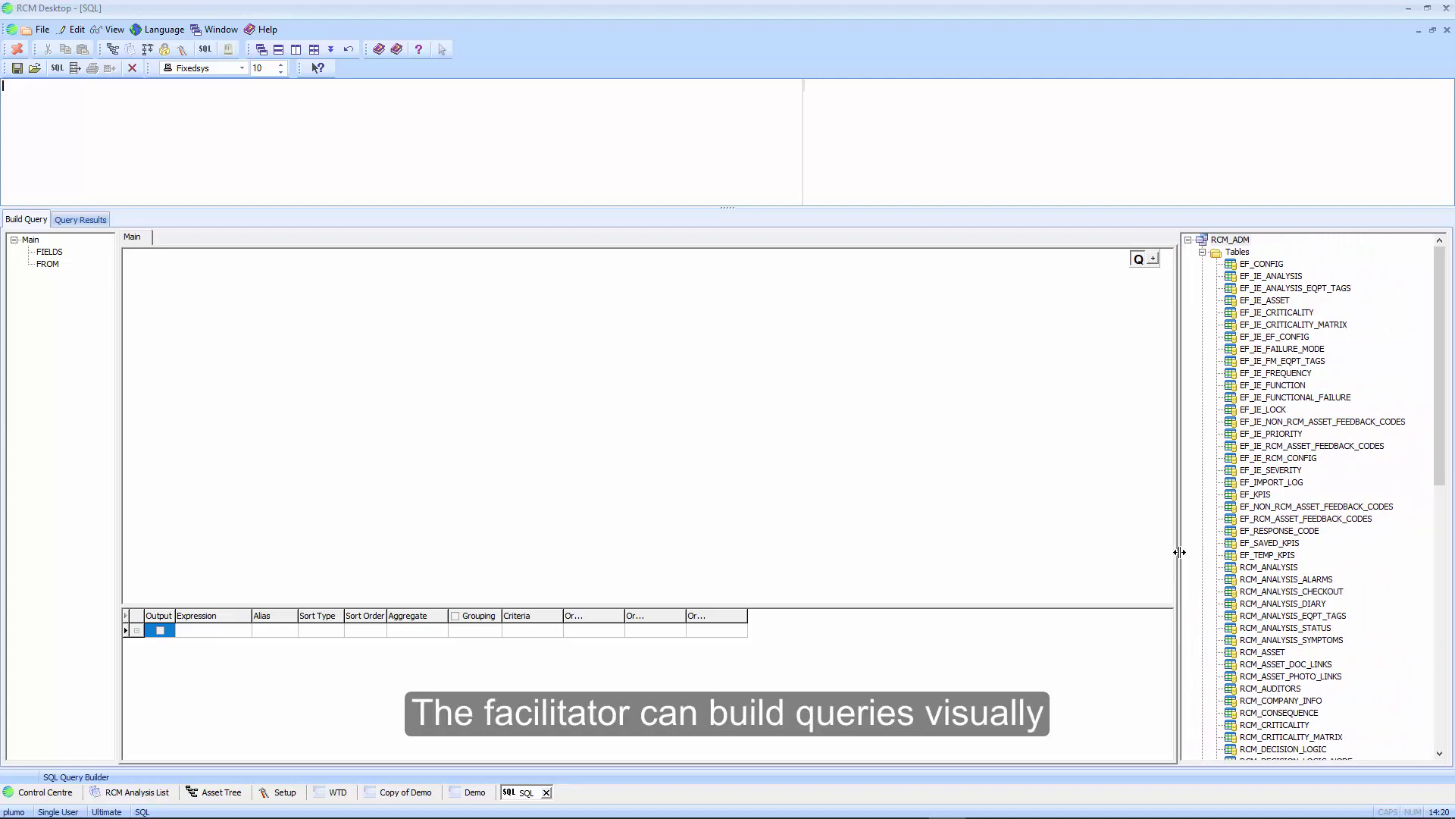
left_click_drag(1442, 461, 1448, 628)
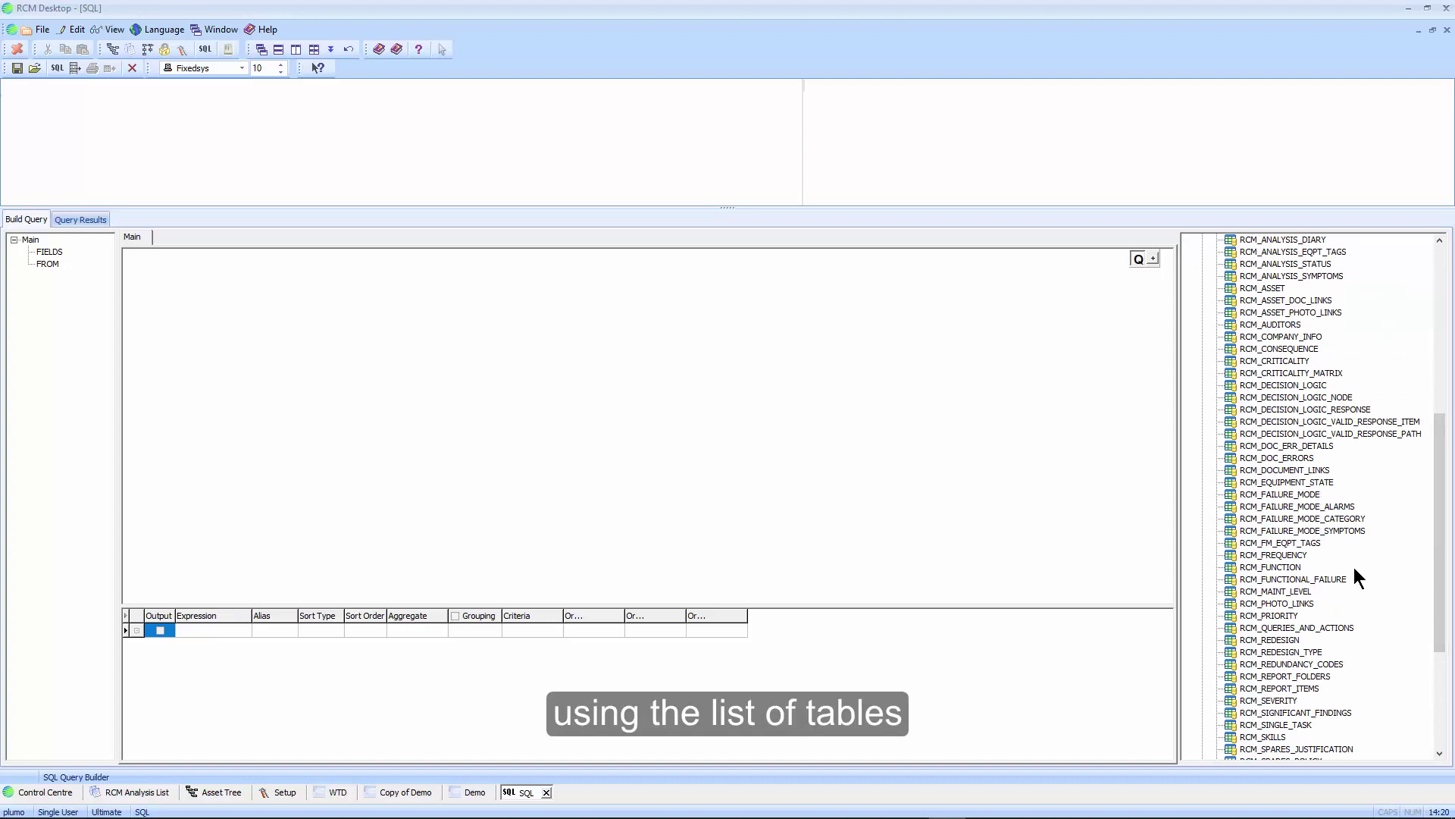
Build a query on the RCM_FAILURE_MODE table that outputs ANALYSIS_REF, FUNCTION_REF and FUNCTIONAL_FAILURE_REF.
double_click(1293, 495)
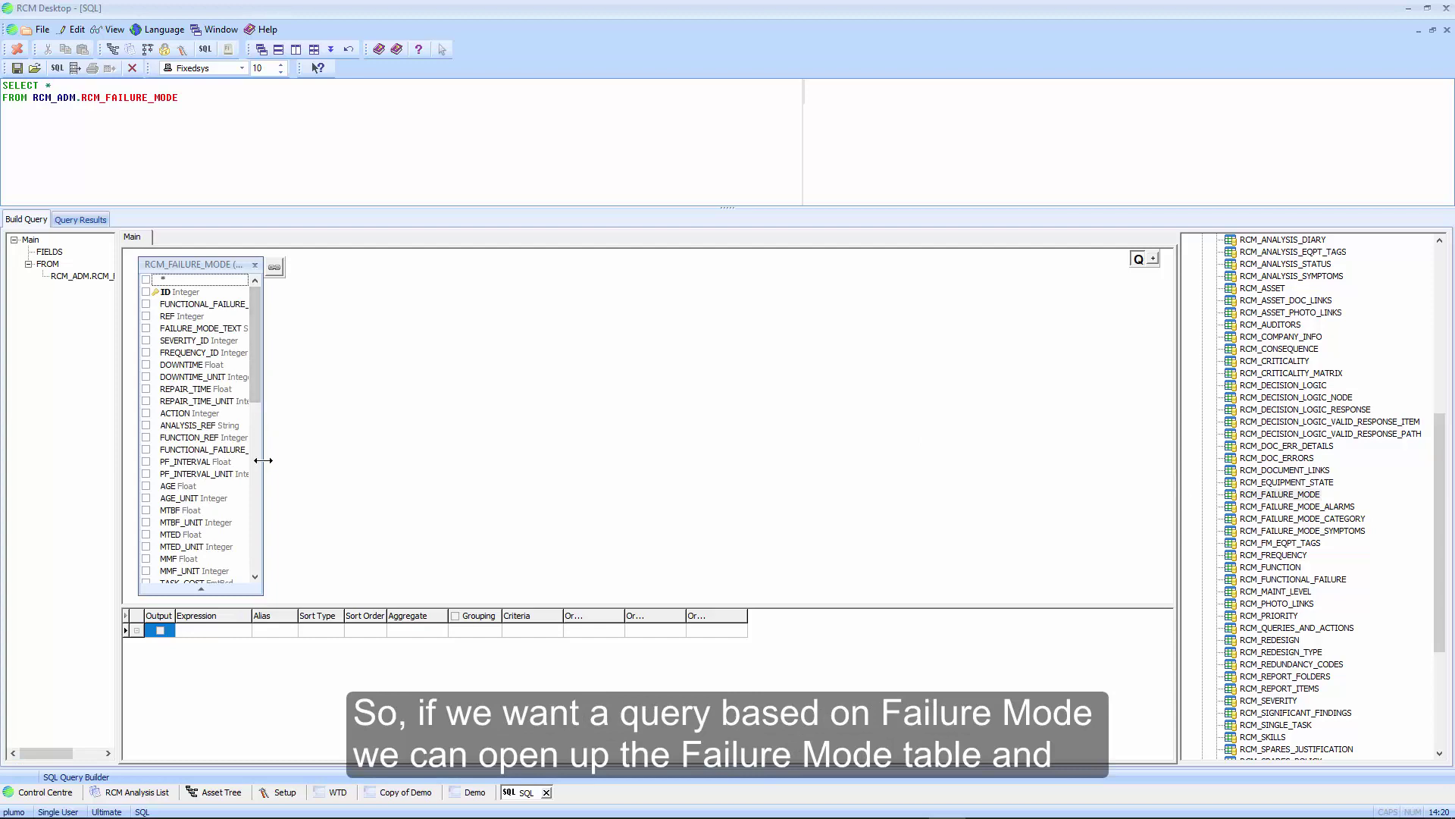
left_click(146, 425)
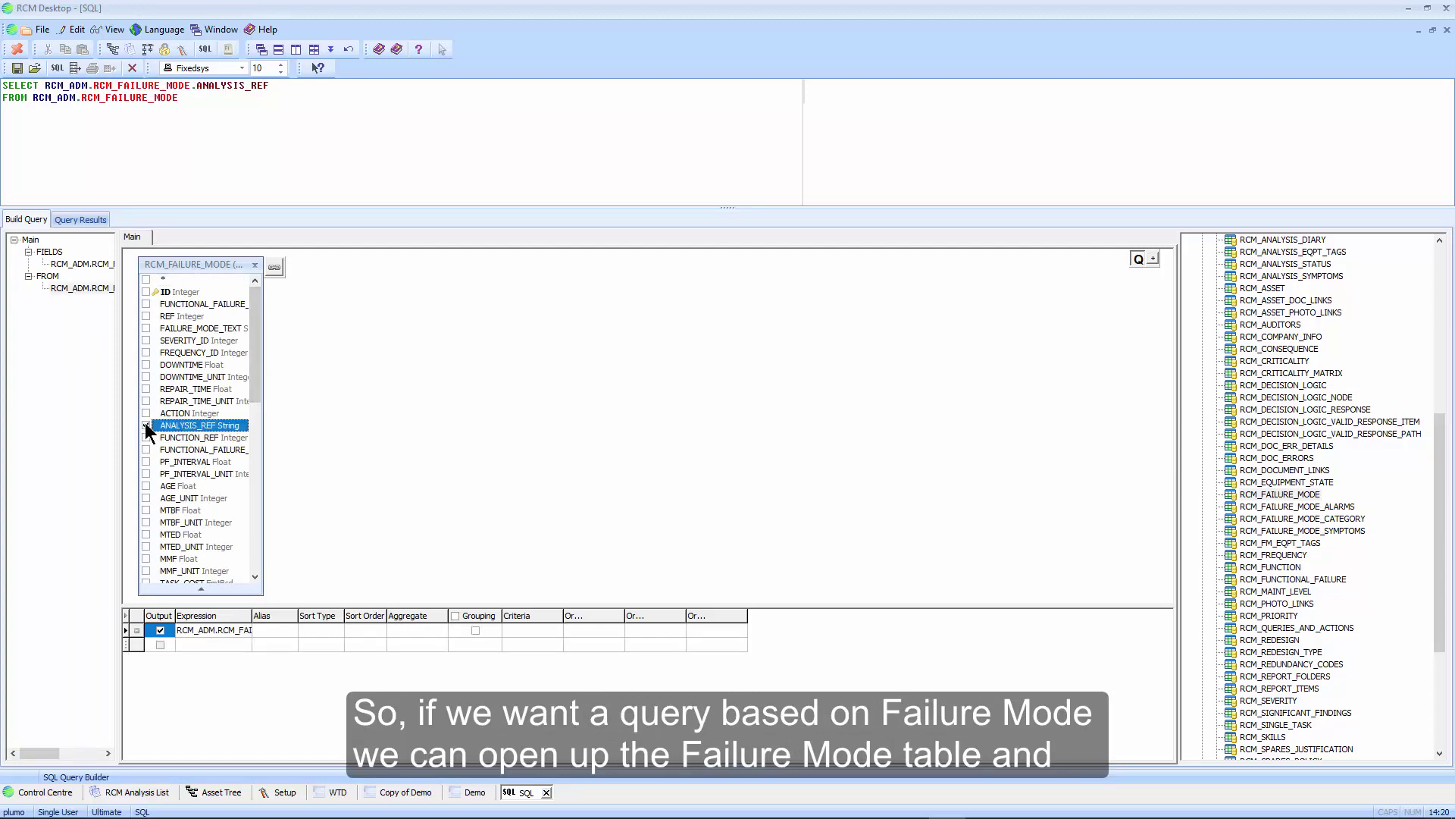
left_click(147, 437)
left_click(146, 449)
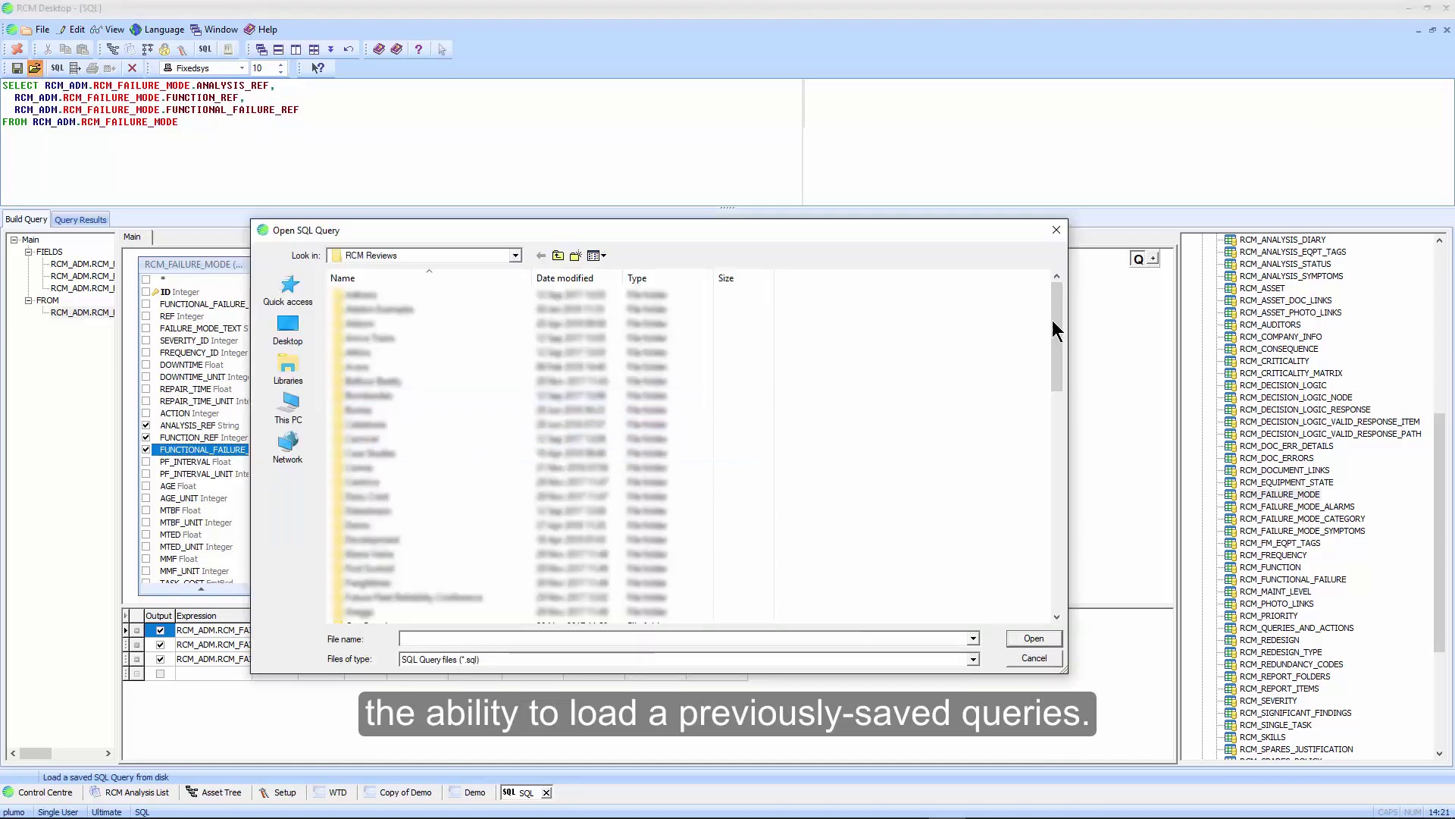
Load the saved query Task Summary Query.sql from the RCM Reviews folder, run it and look through the results.
left_click_drag(1055, 328, 1060, 591)
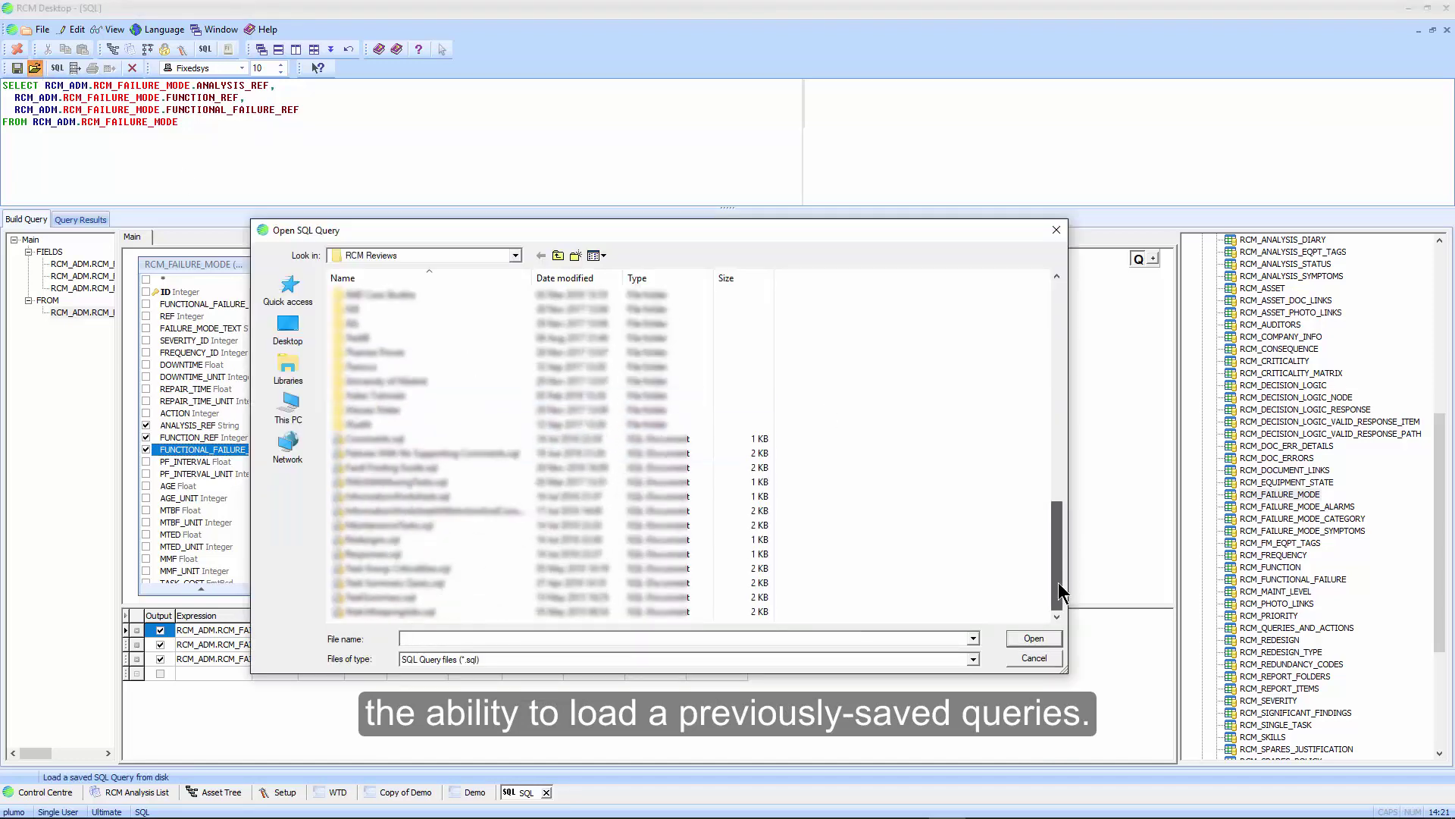
double_click(390, 584)
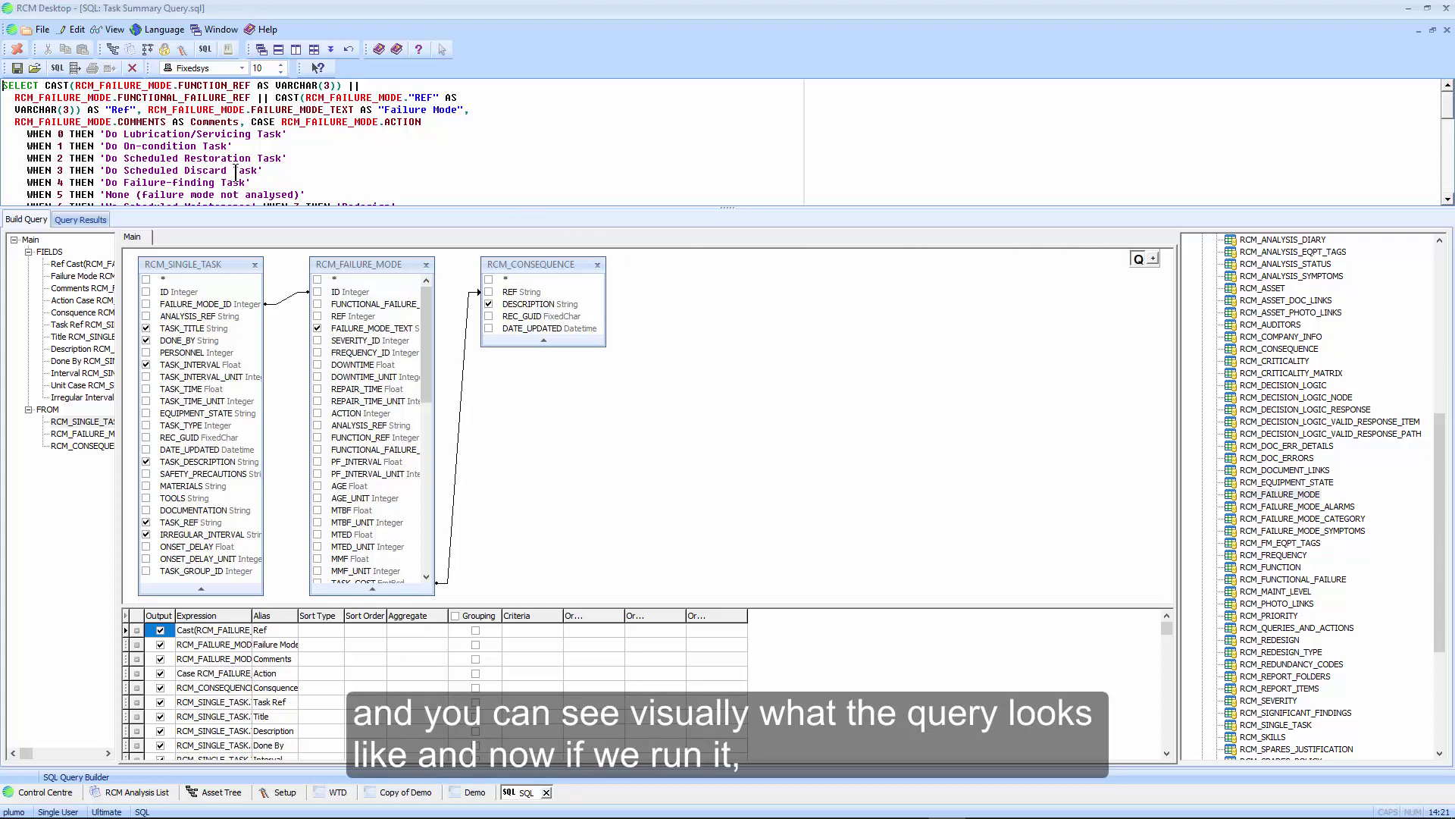
key("F5")
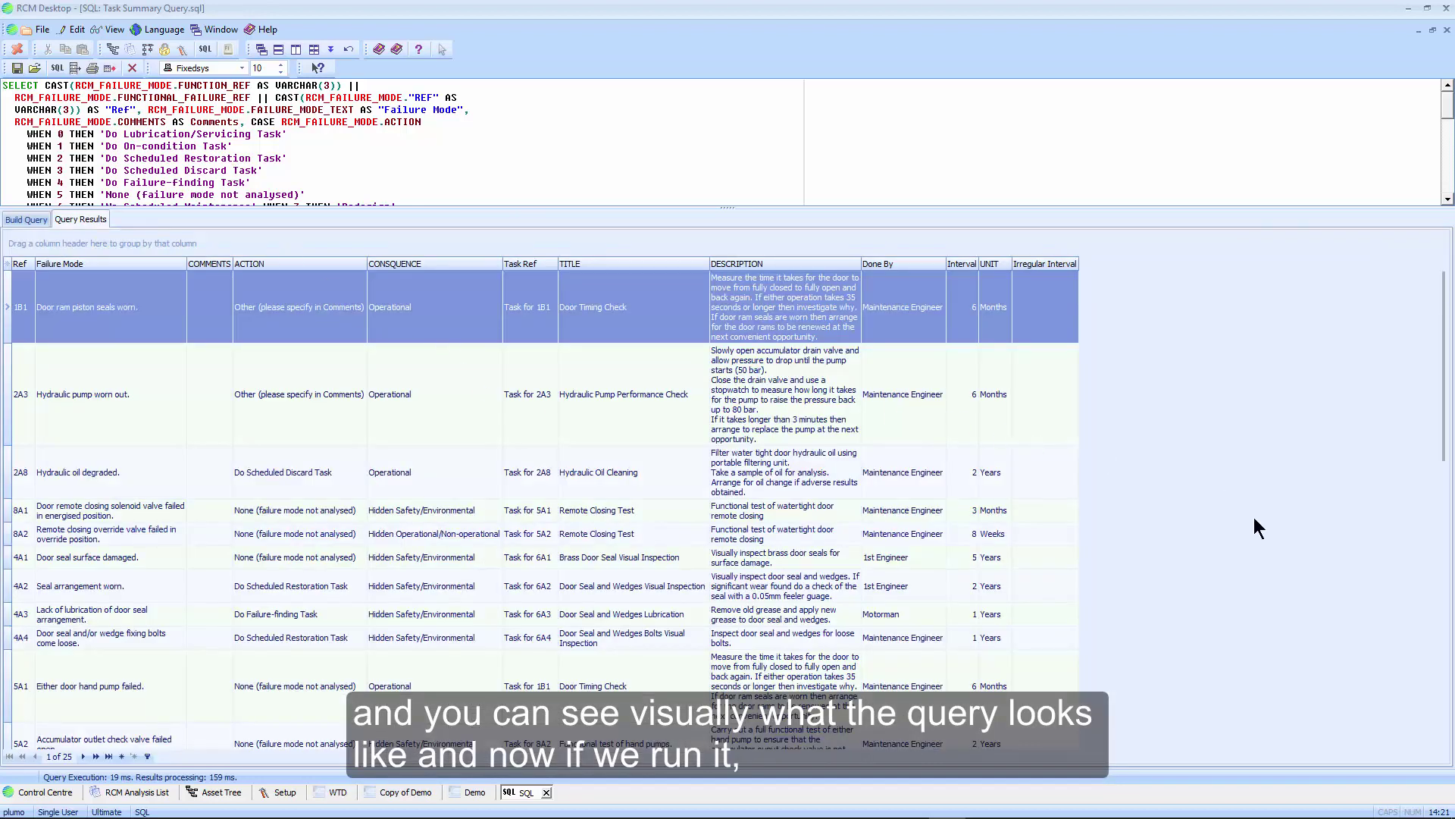
scroll(1294, 545, "down", 3)
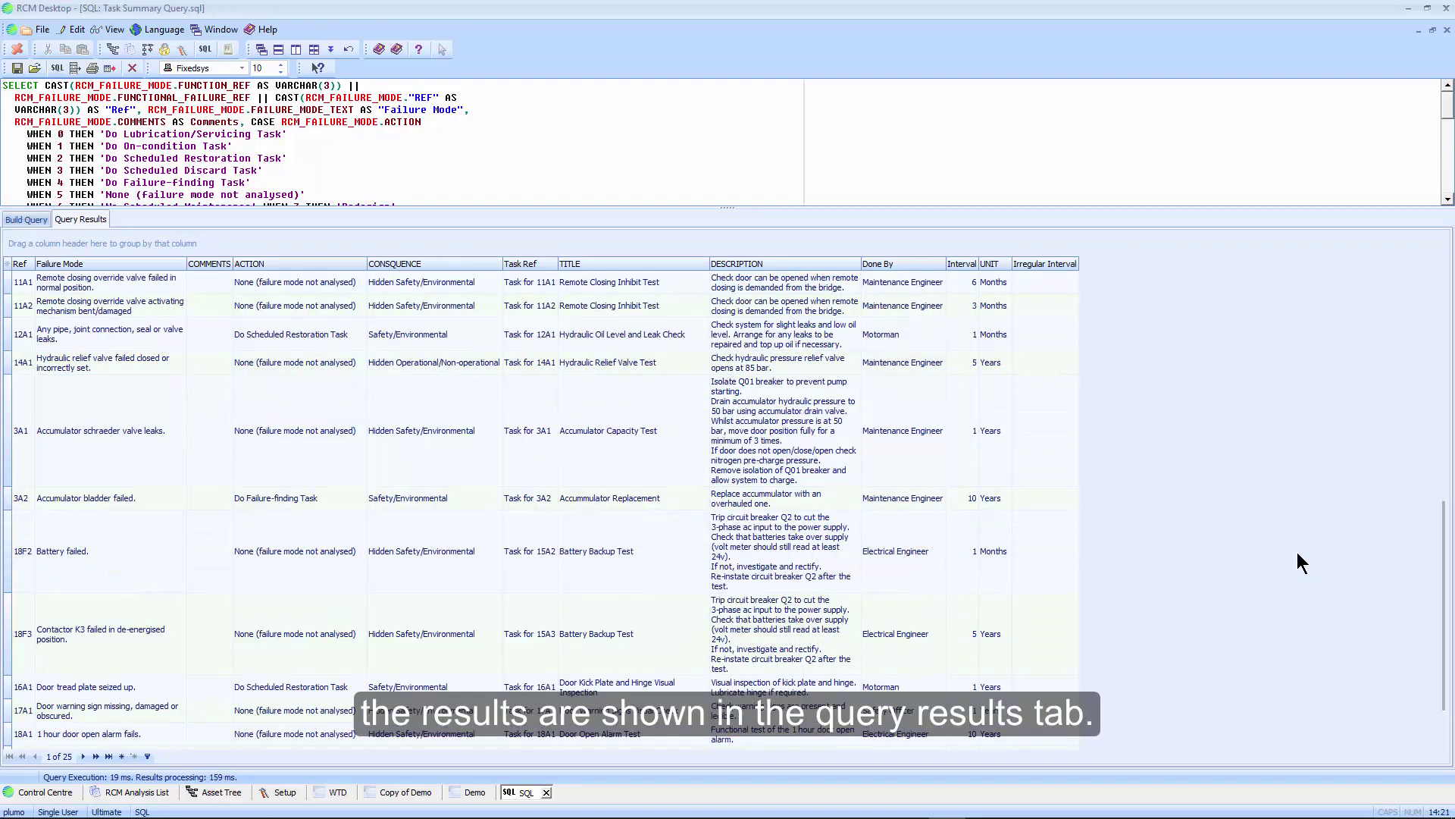
scroll(1298, 553, "up", 3)
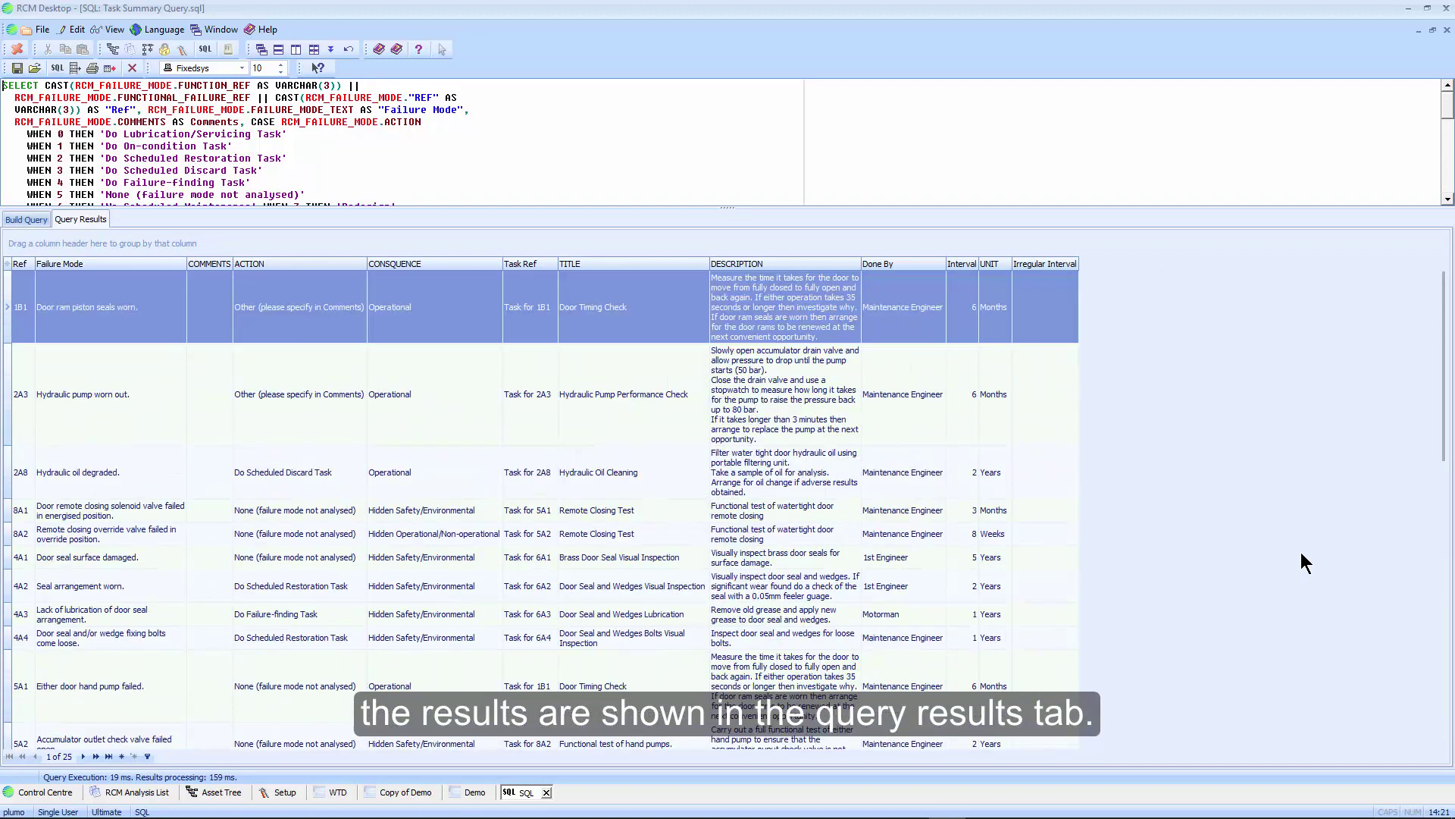
Export the query results to a Microsoft Excel (xlsx) file named Tasks, view the workbook and close it.
left_click(110, 67)
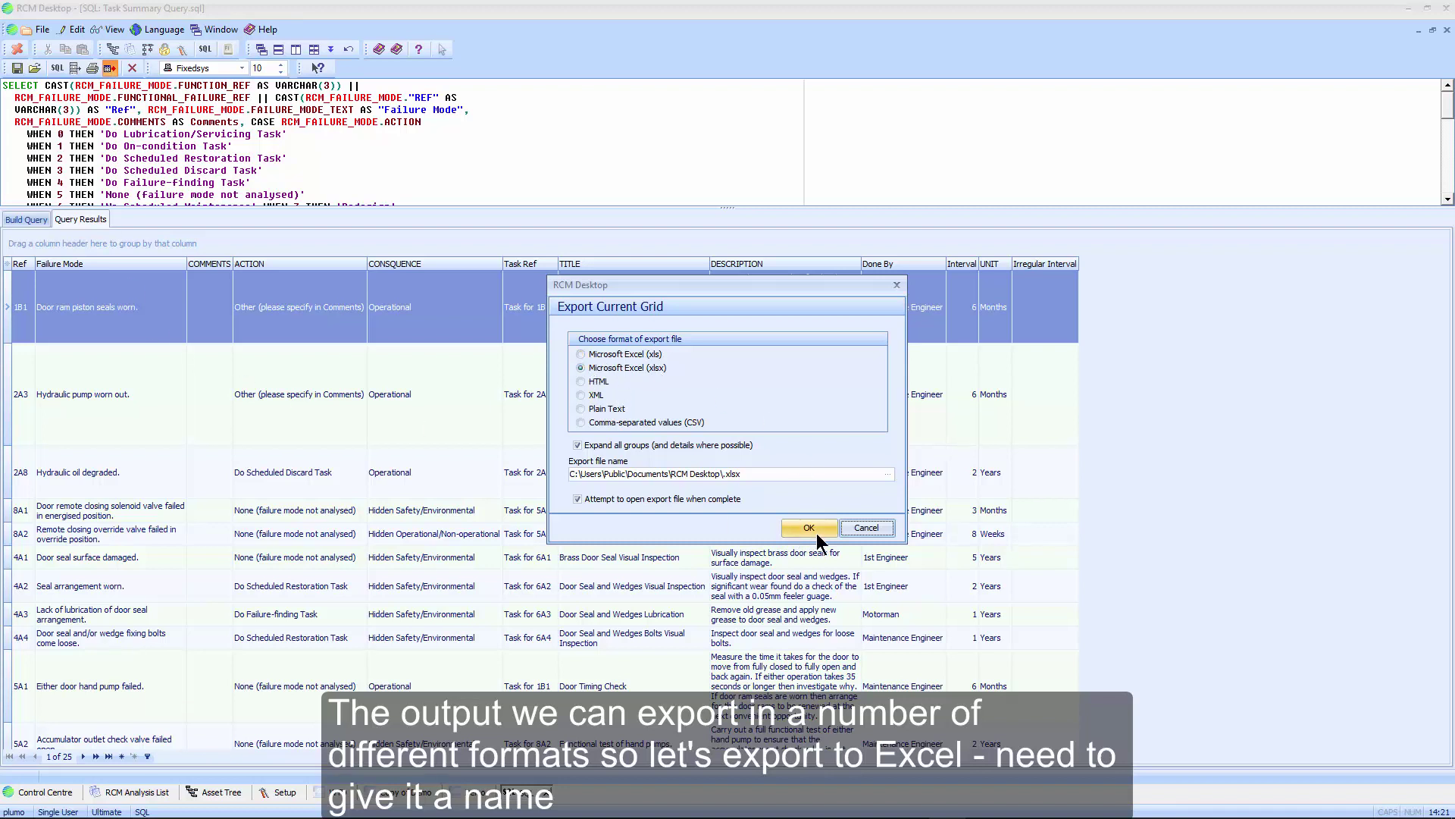
left_click(749, 475)
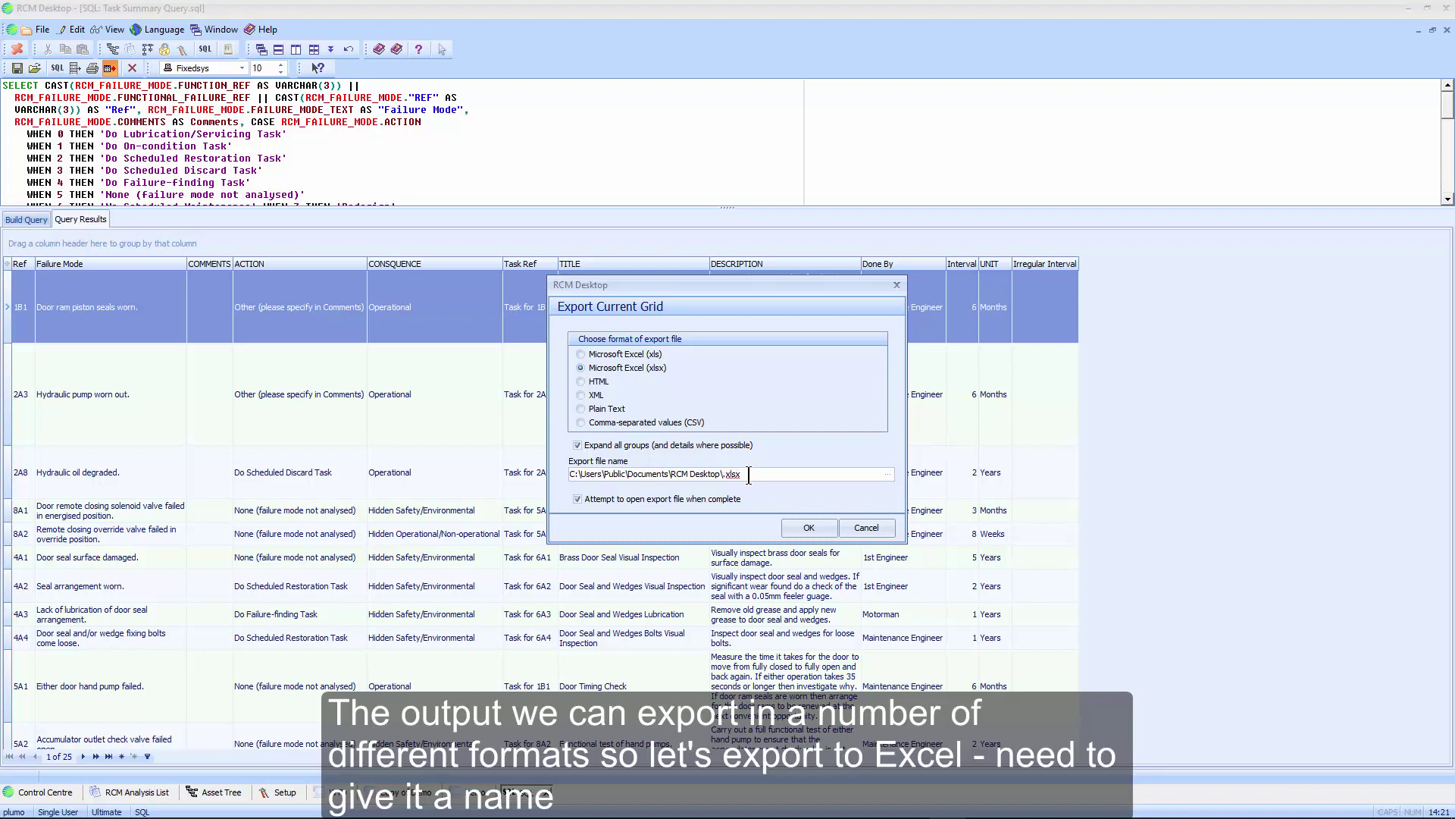
type("Tasks")
left_click(809, 529)
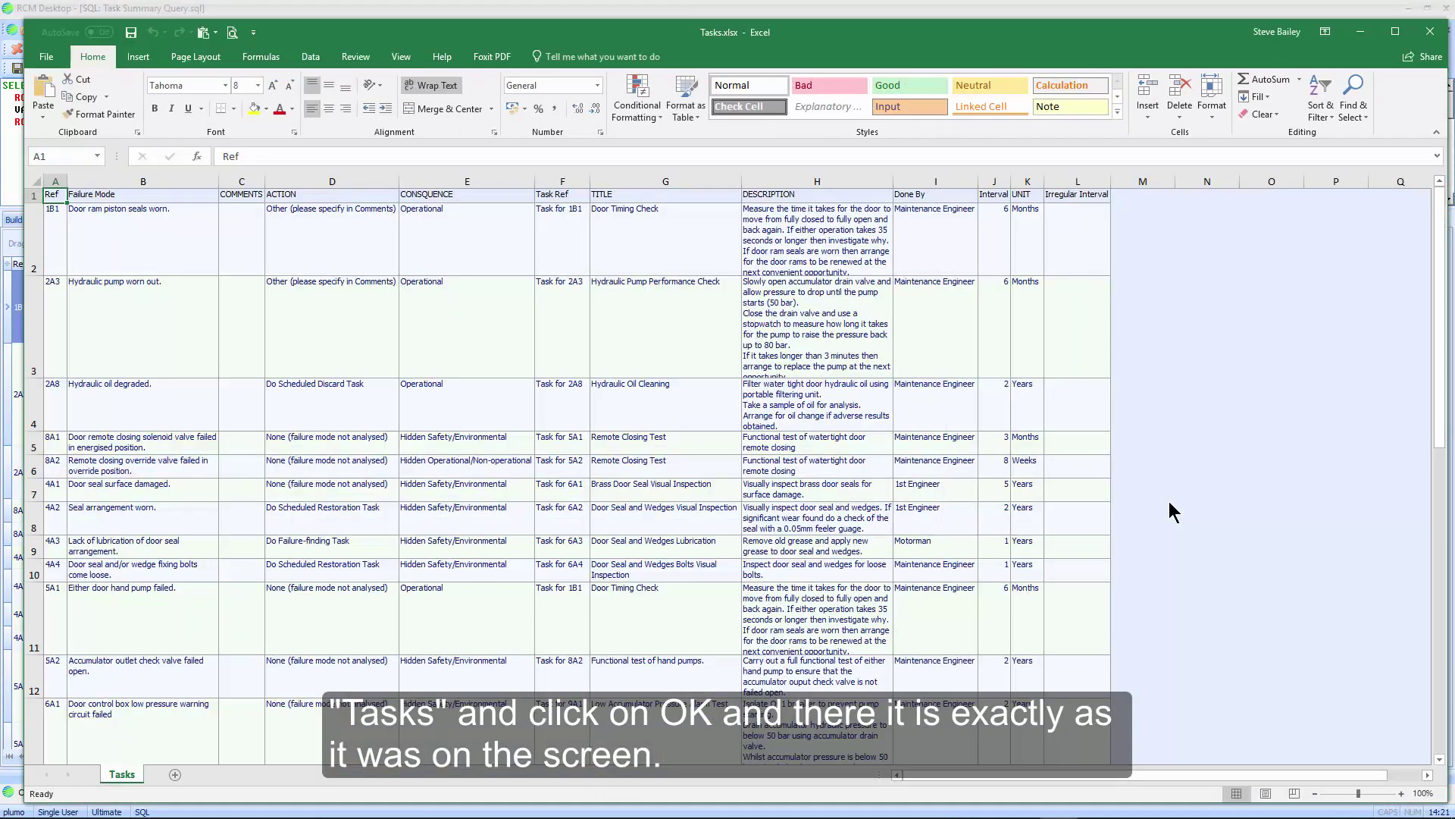
left_click(1439, 35)
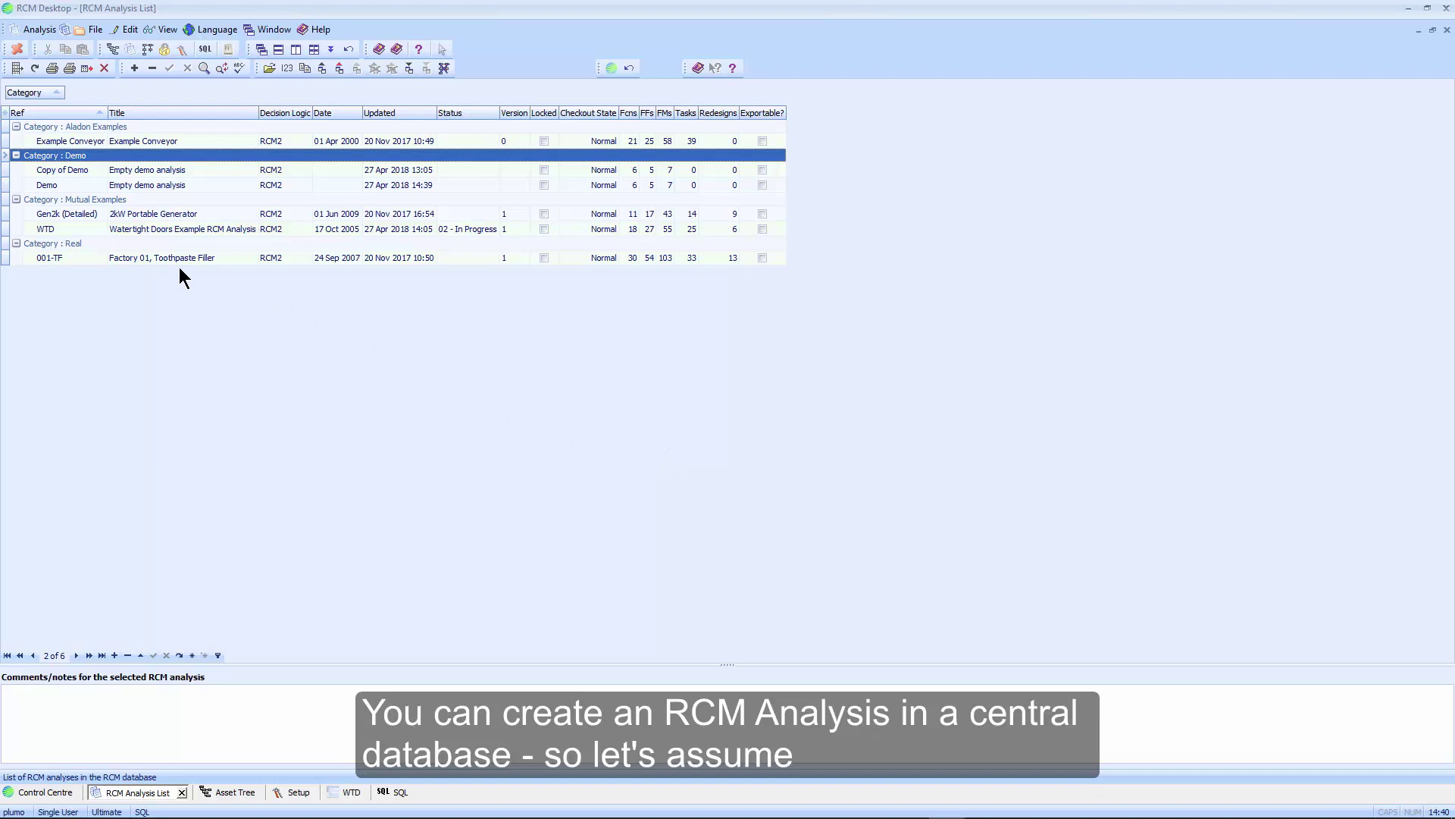
Check out the Demo analysis to an export file with an estimated check-in date of 20 May 2018.
left_click(147, 185)
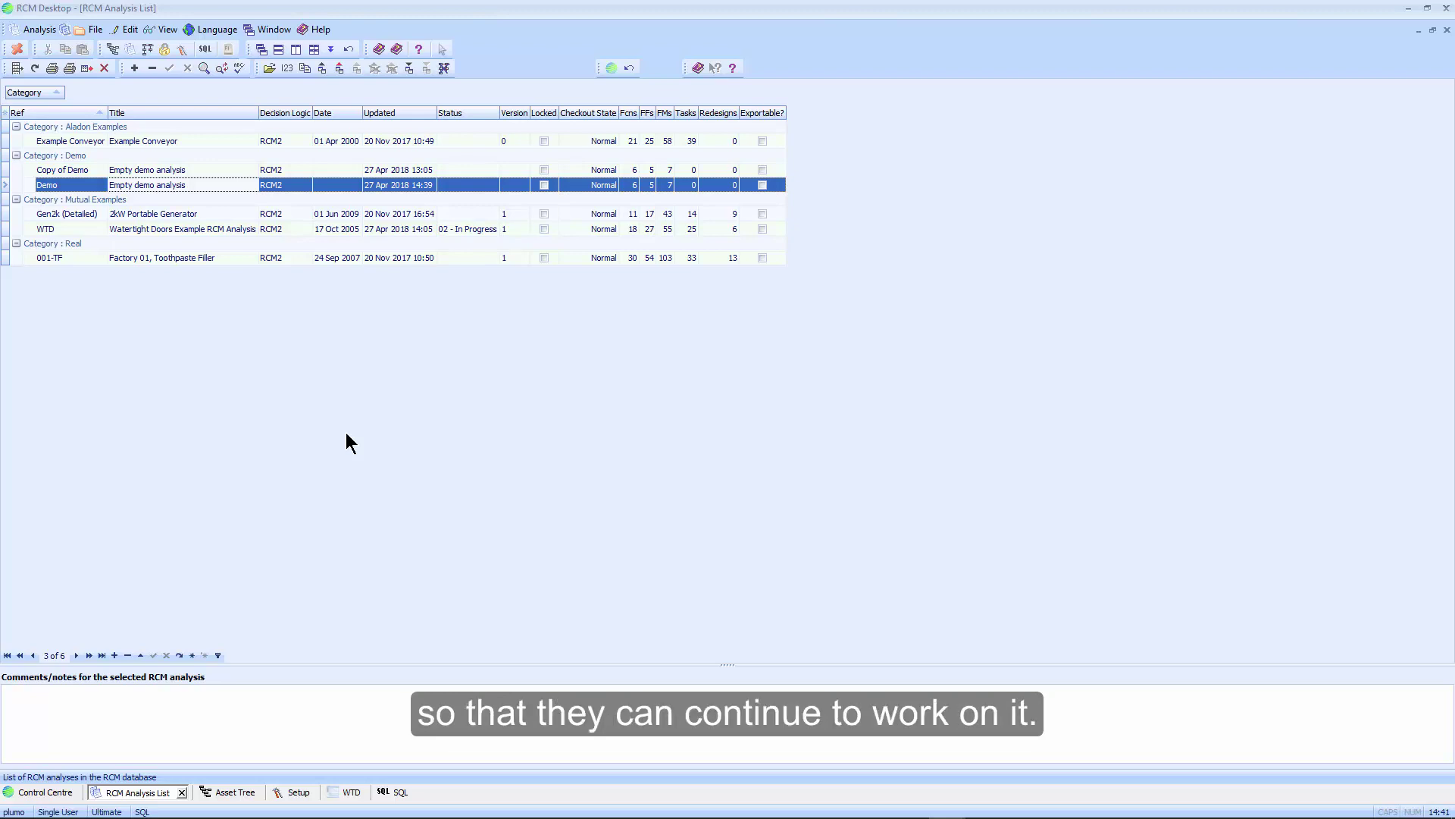
left_click(339, 69)
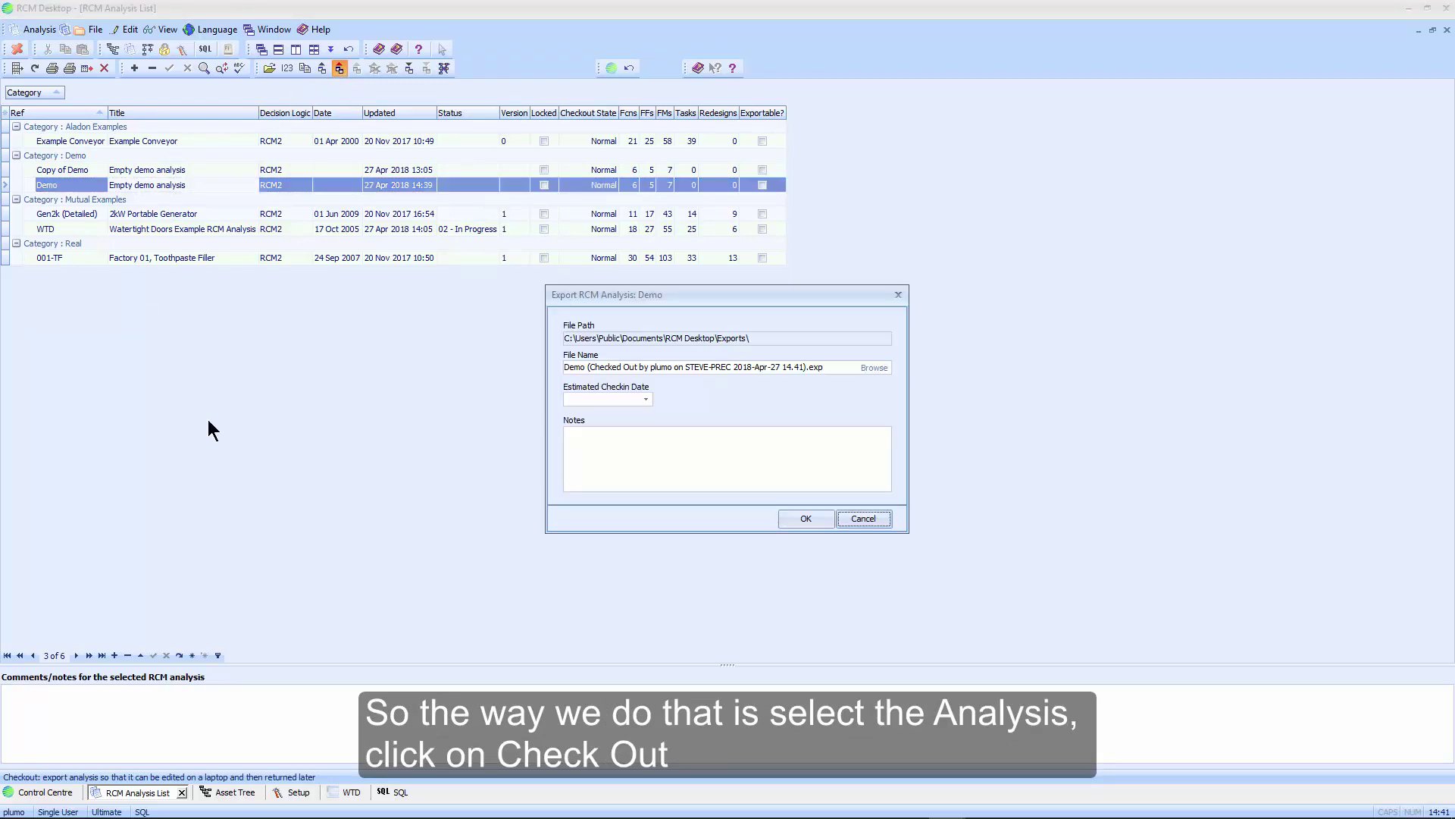
left_click(646, 400)
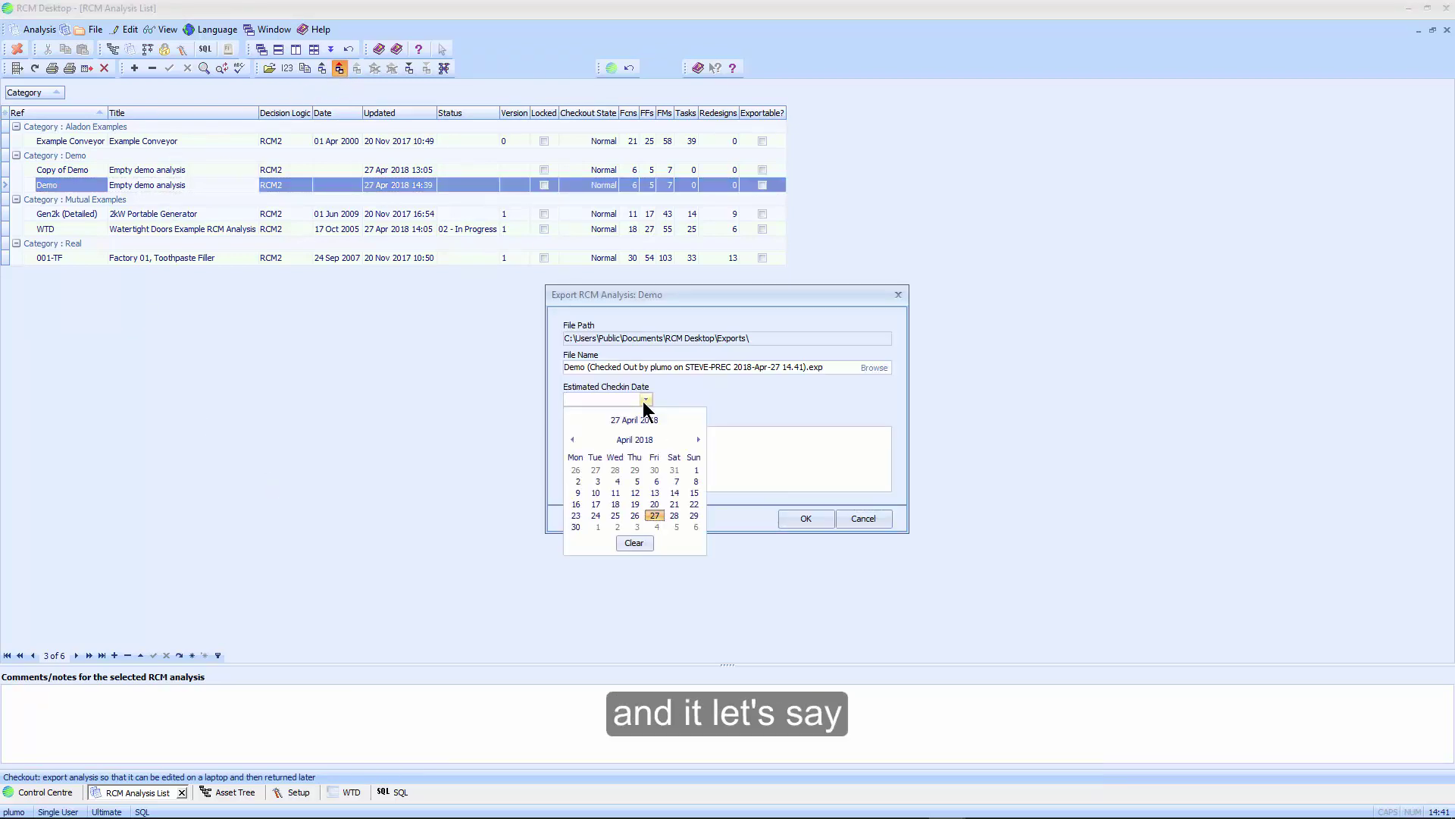
left_click(697, 441)
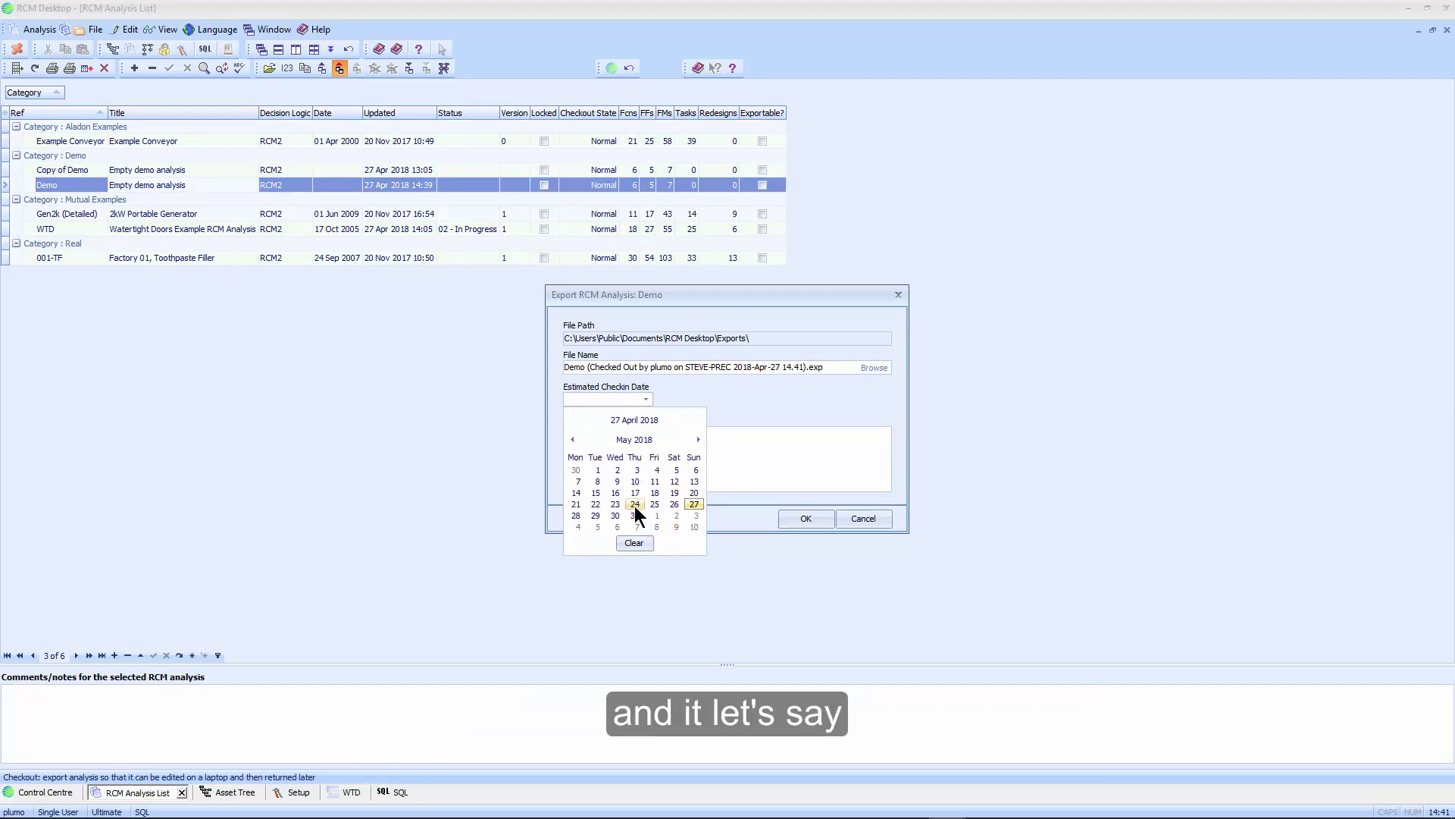
left_click(694, 493)
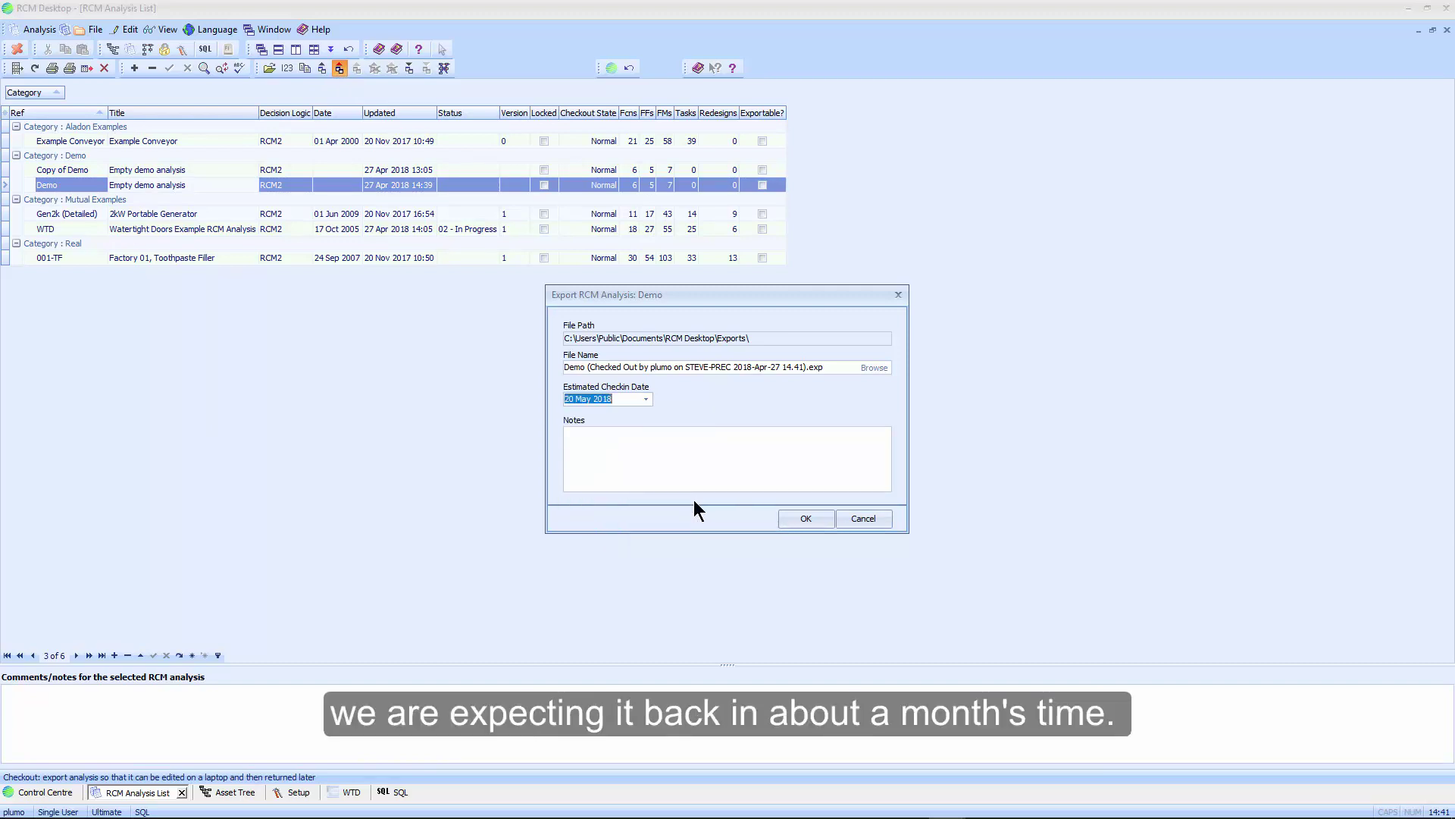
left_click(656, 460)
left_click(806, 520)
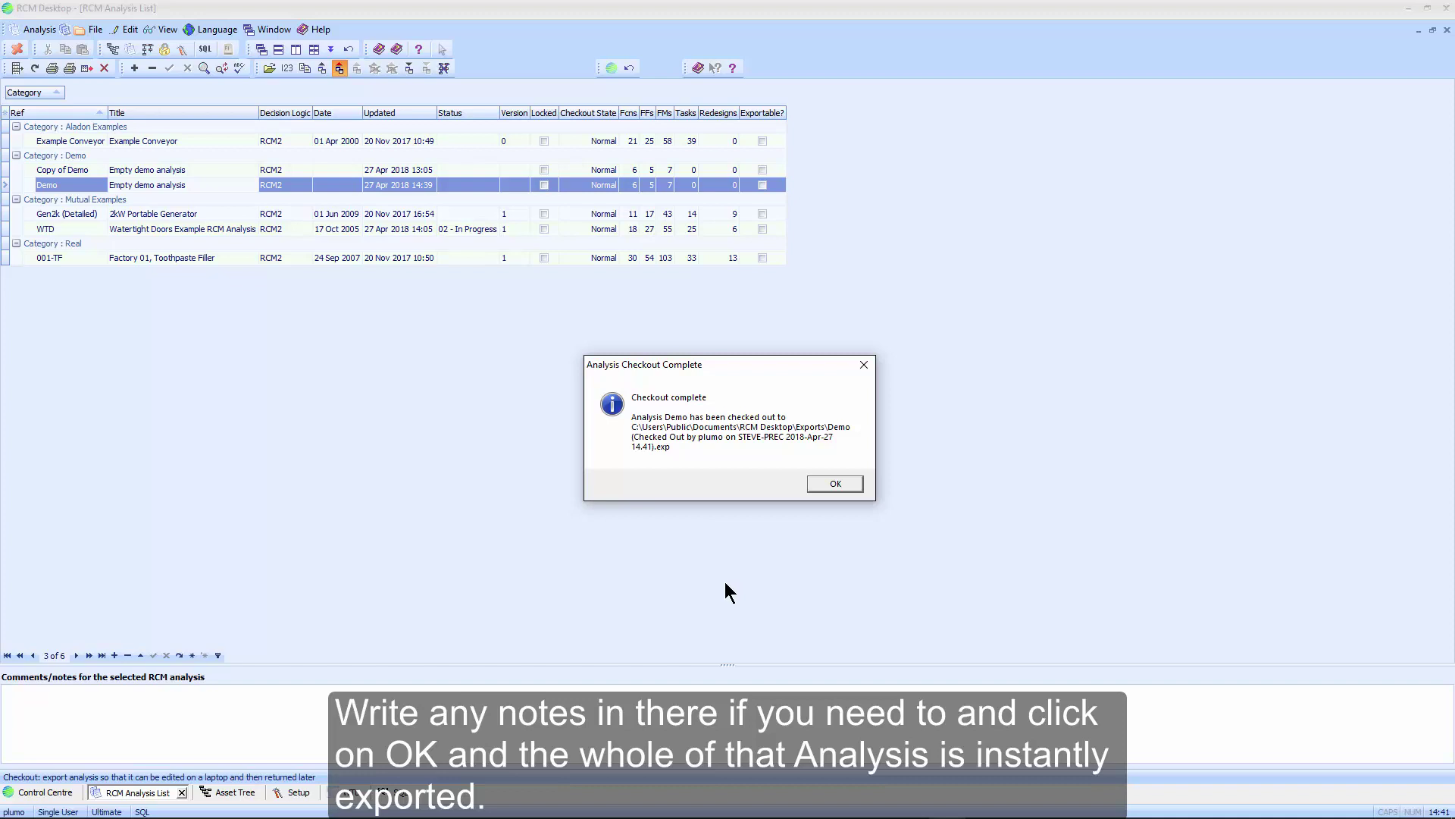
left_click(825, 483)
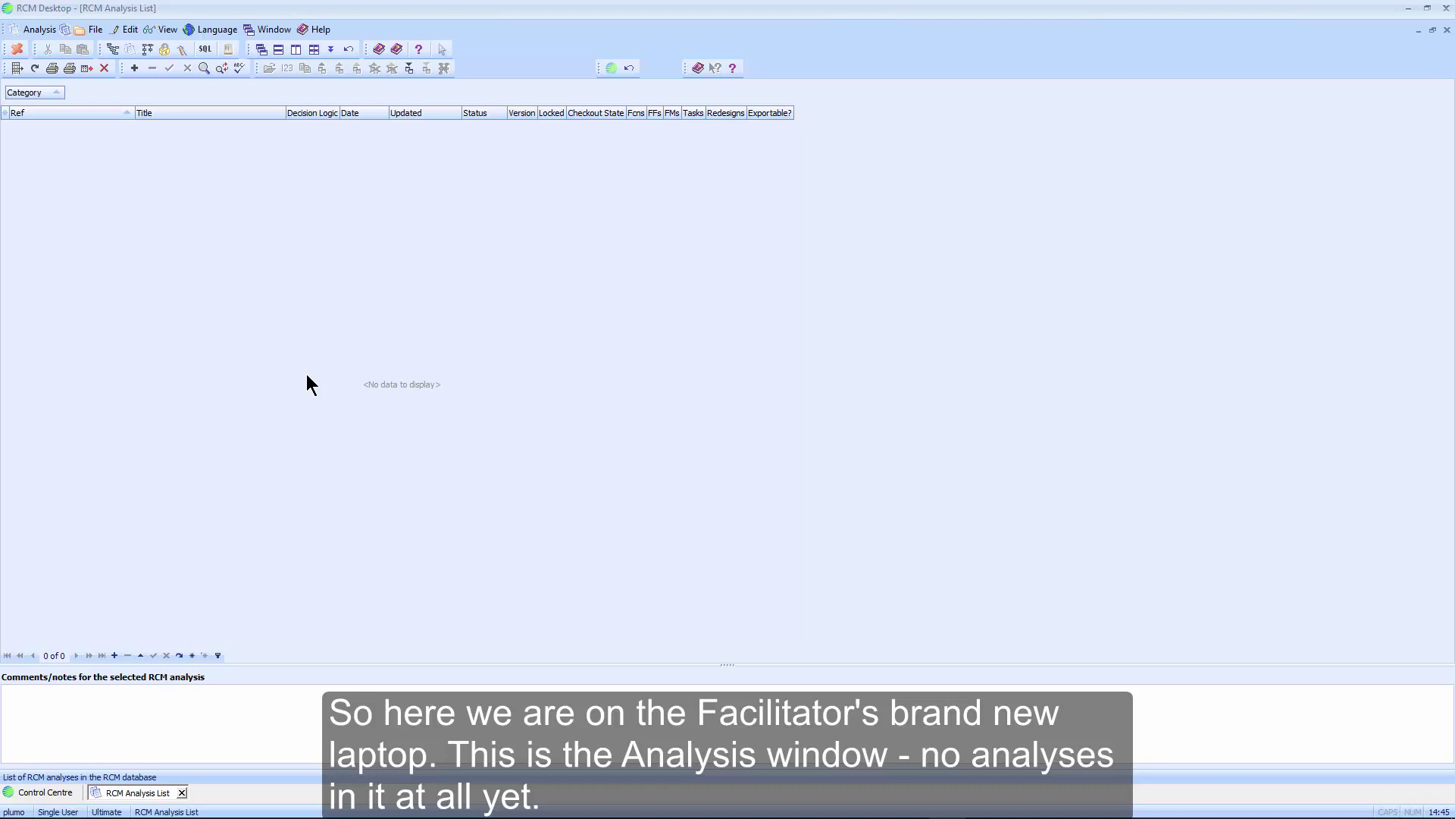
Import the checked-out Demo export file from the Imports folder into the facilitator's empty analysis list.
left_click(409, 69)
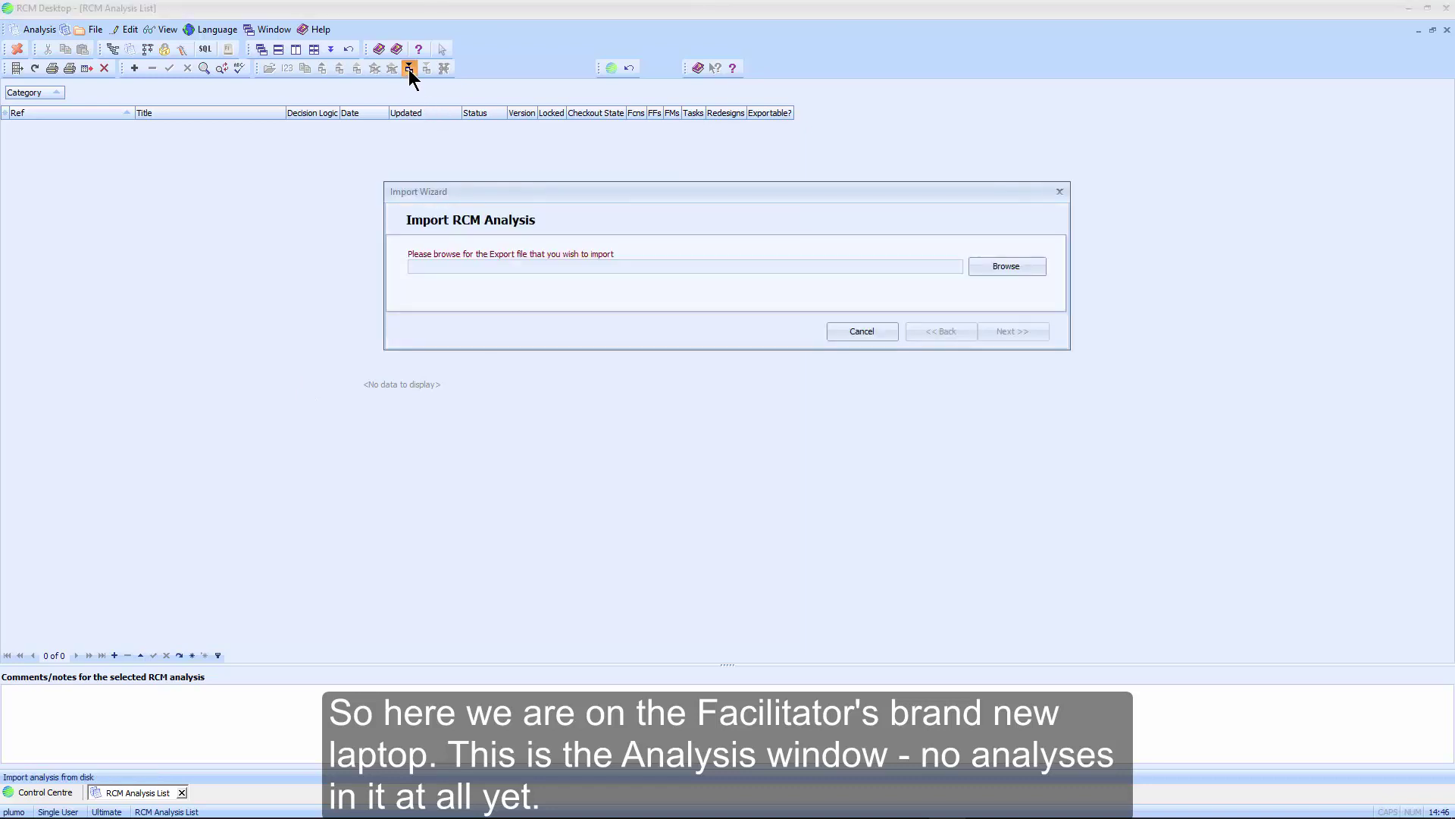
left_click(1007, 266)
left_click(390, 294)
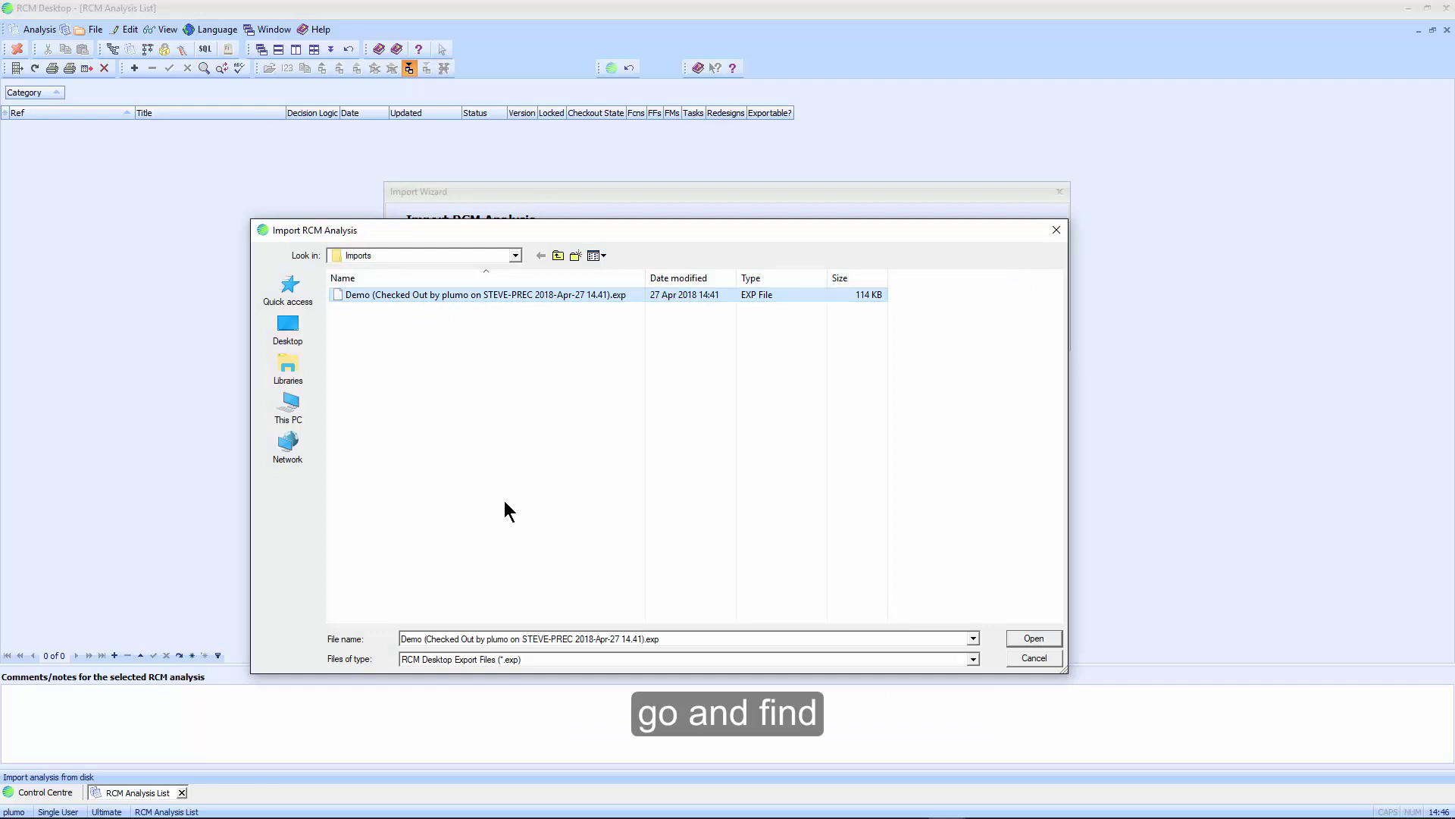
left_click(1034, 638)
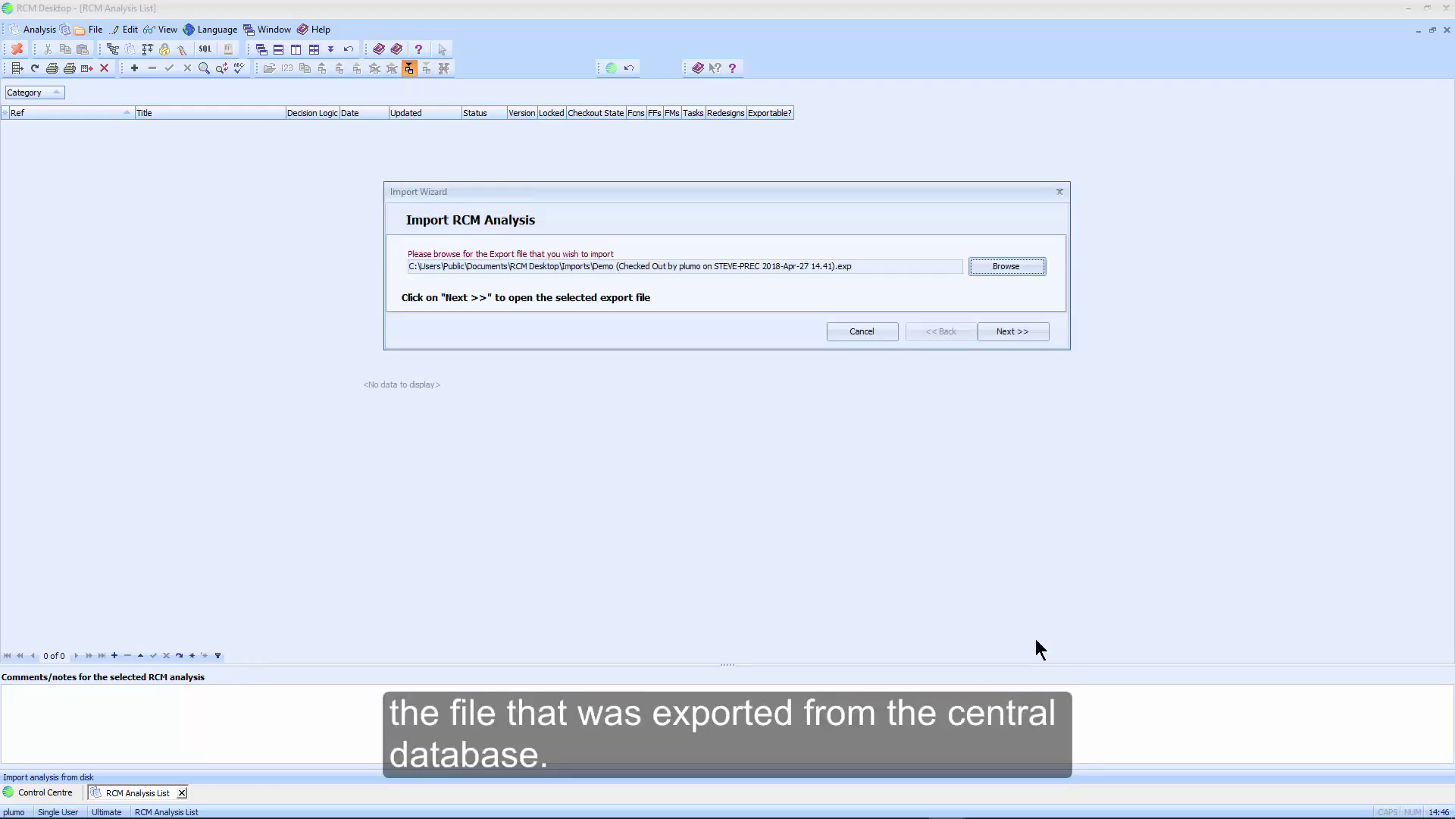
left_click(1008, 332)
left_click(1002, 427)
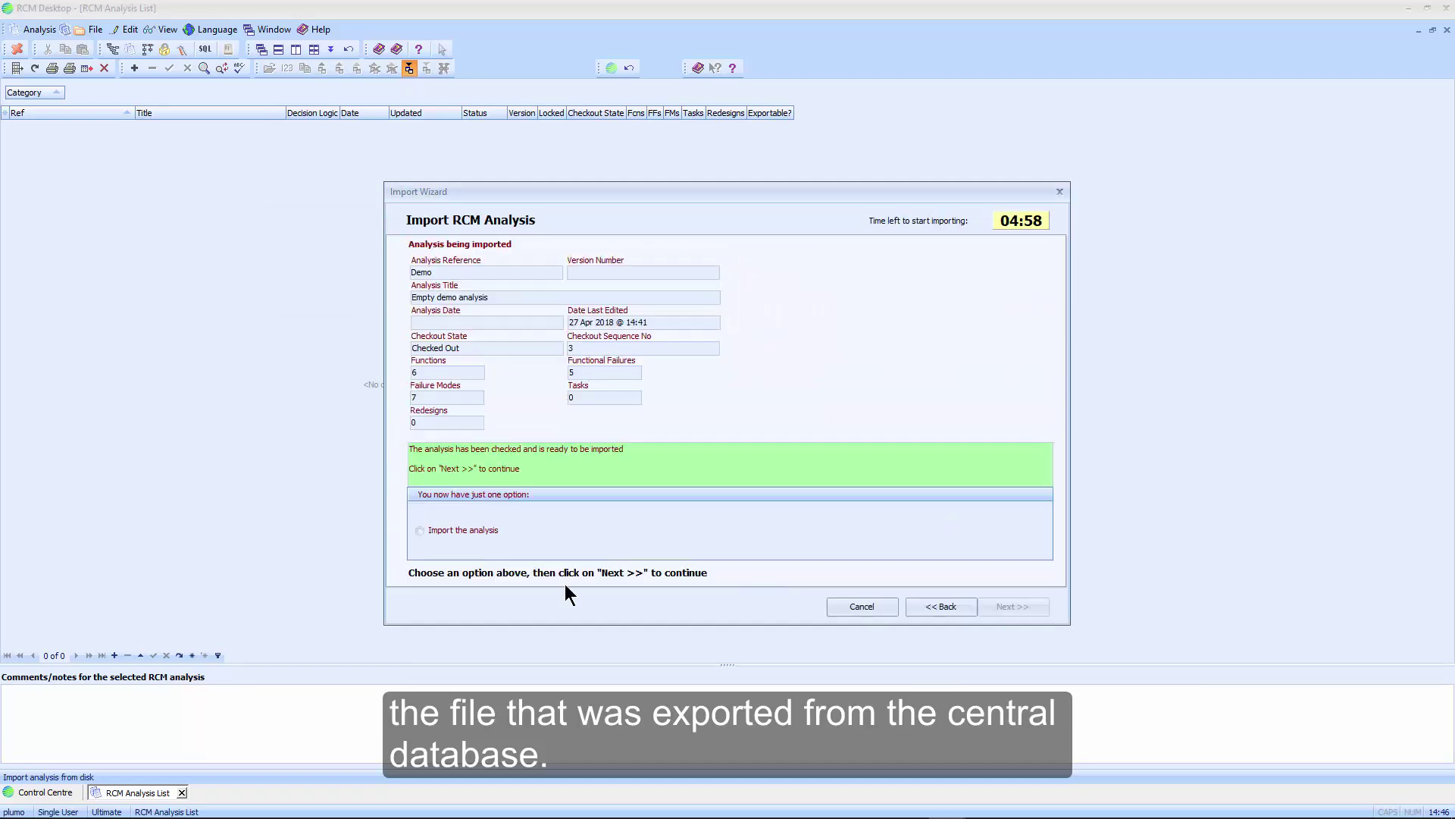
left_click(474, 530)
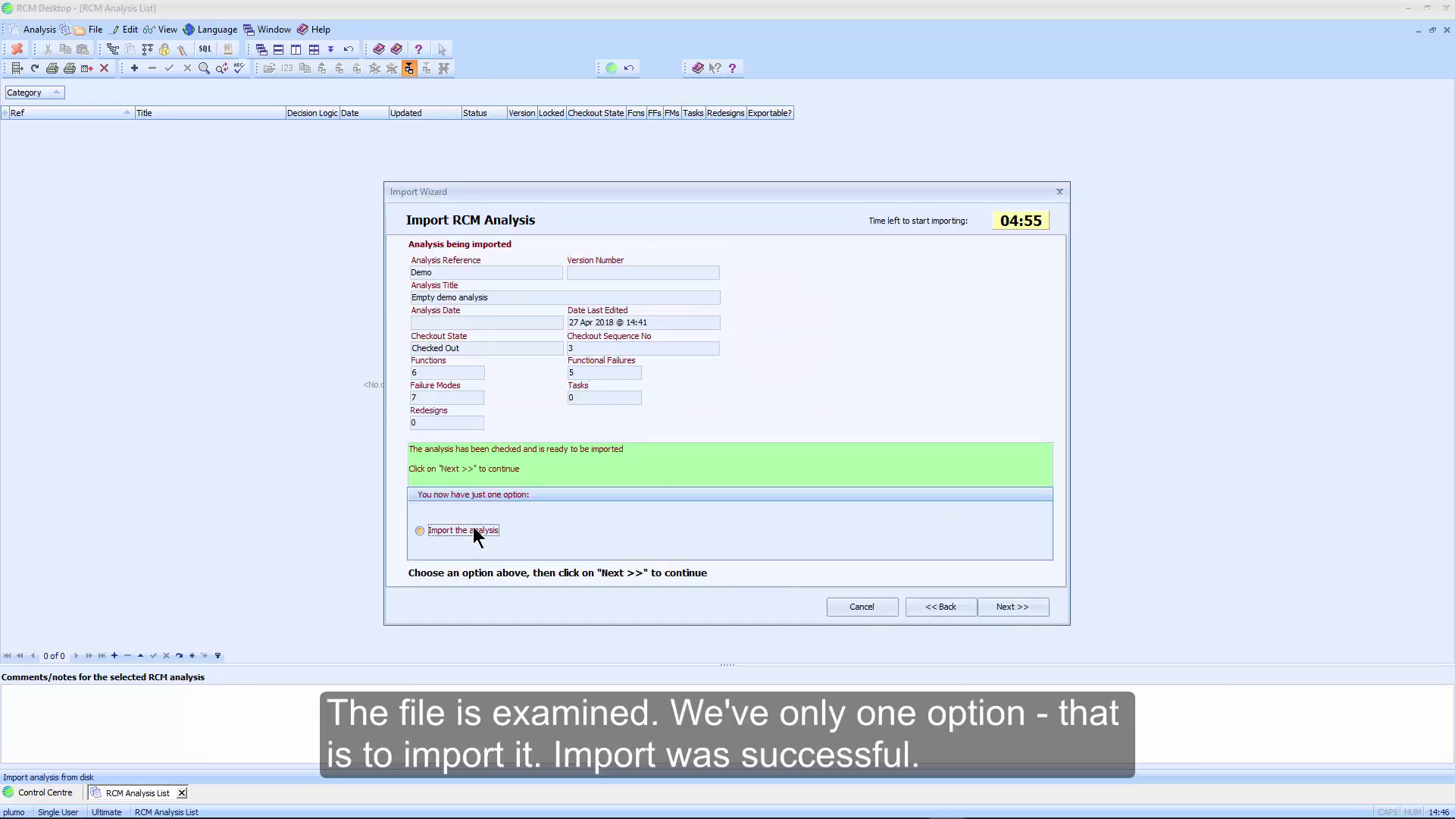
left_click(1019, 607)
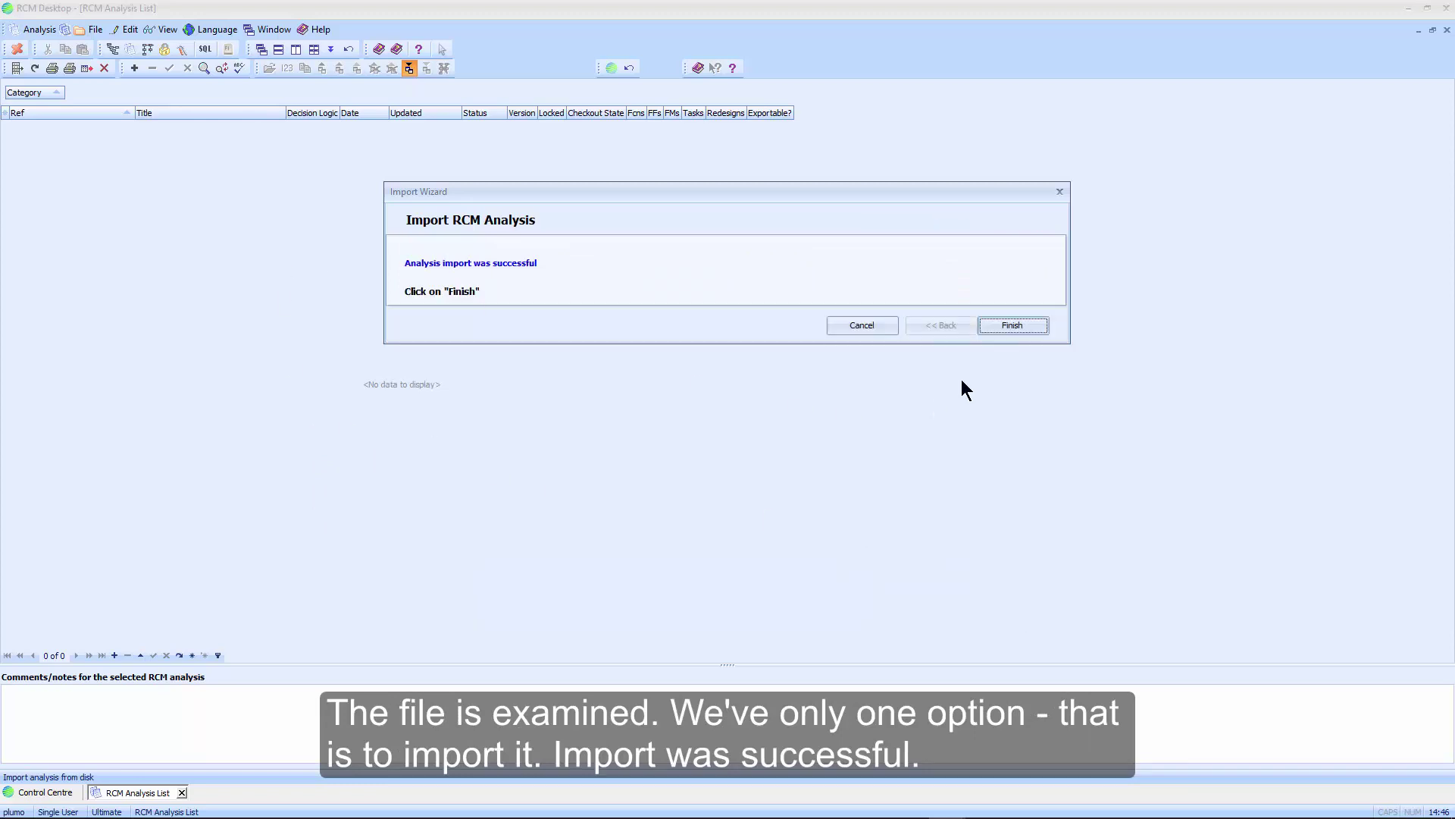
left_click(1011, 325)
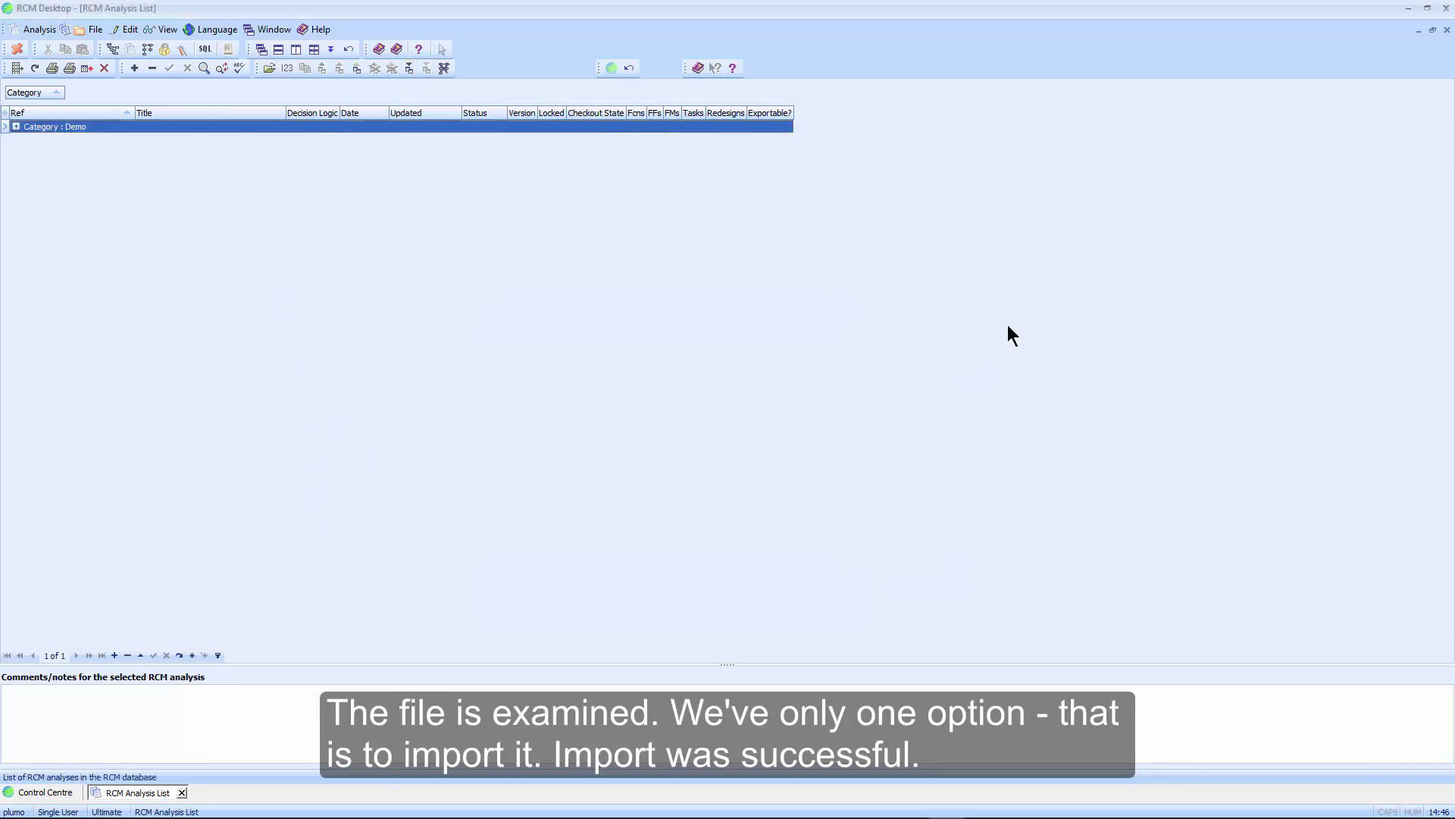
Expand the Demo category and view the checkout history of the imported Demo analysis.
left_click(16, 126)
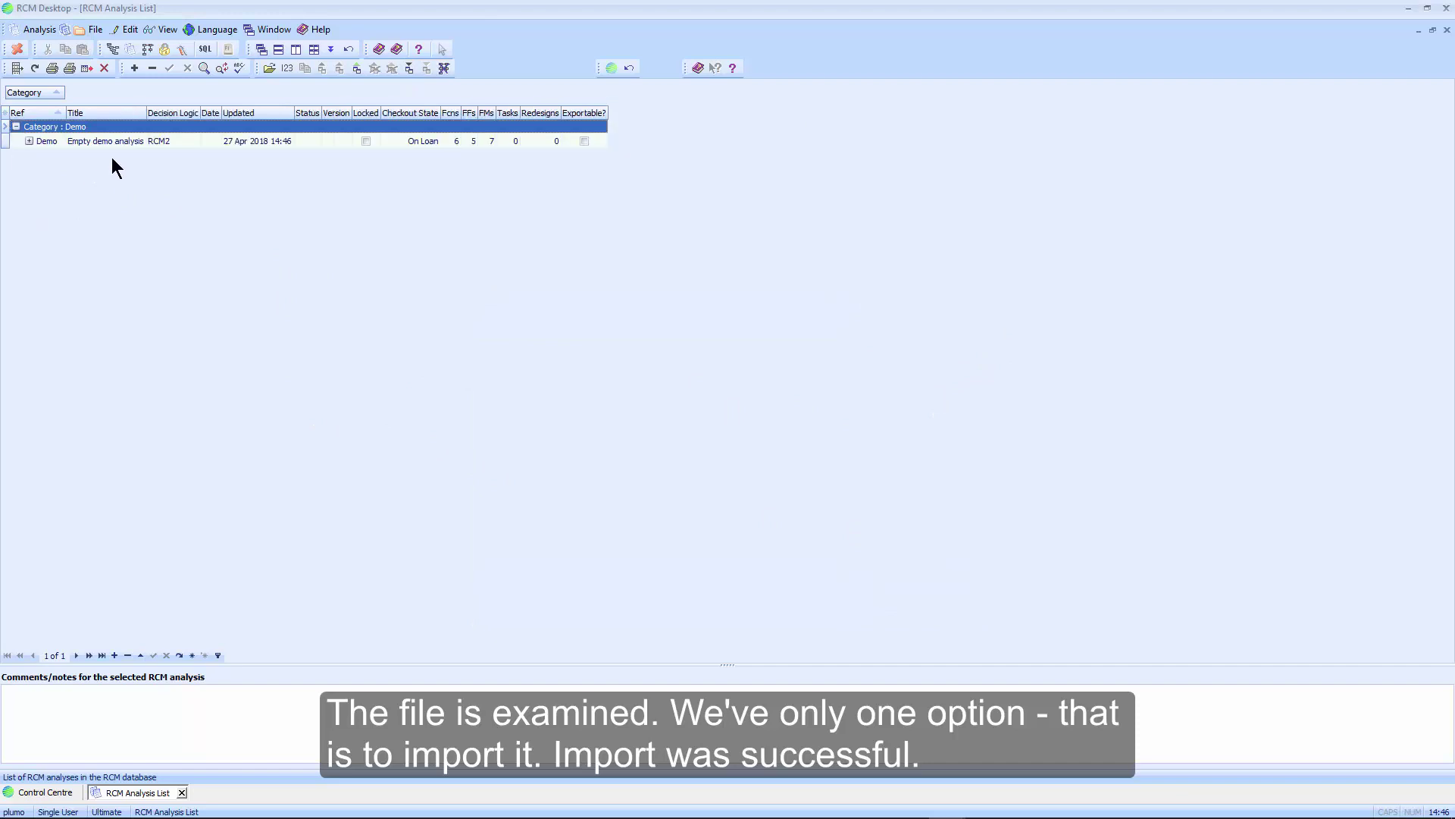
left_click(28, 140)
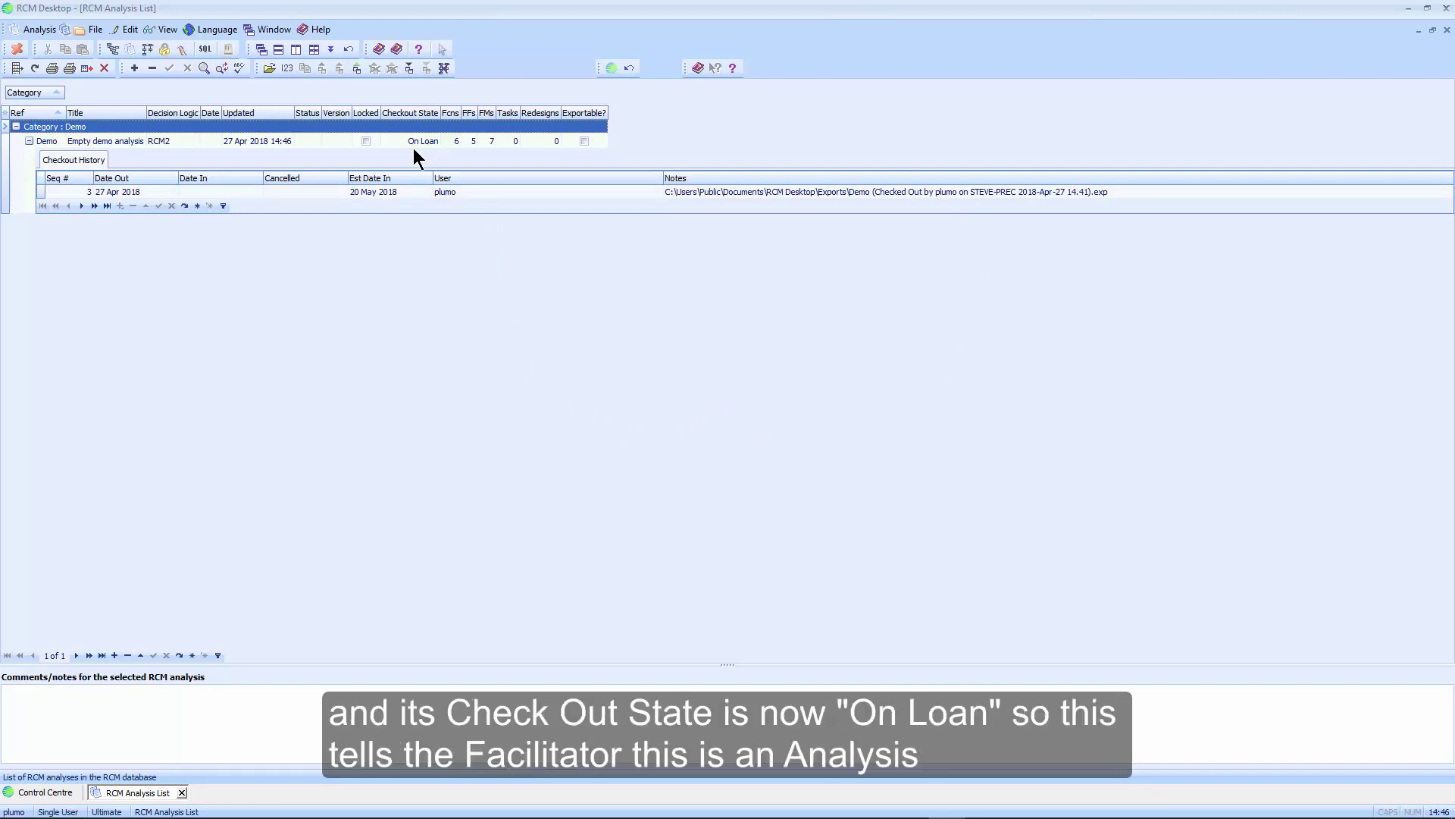
left_click(29, 141)
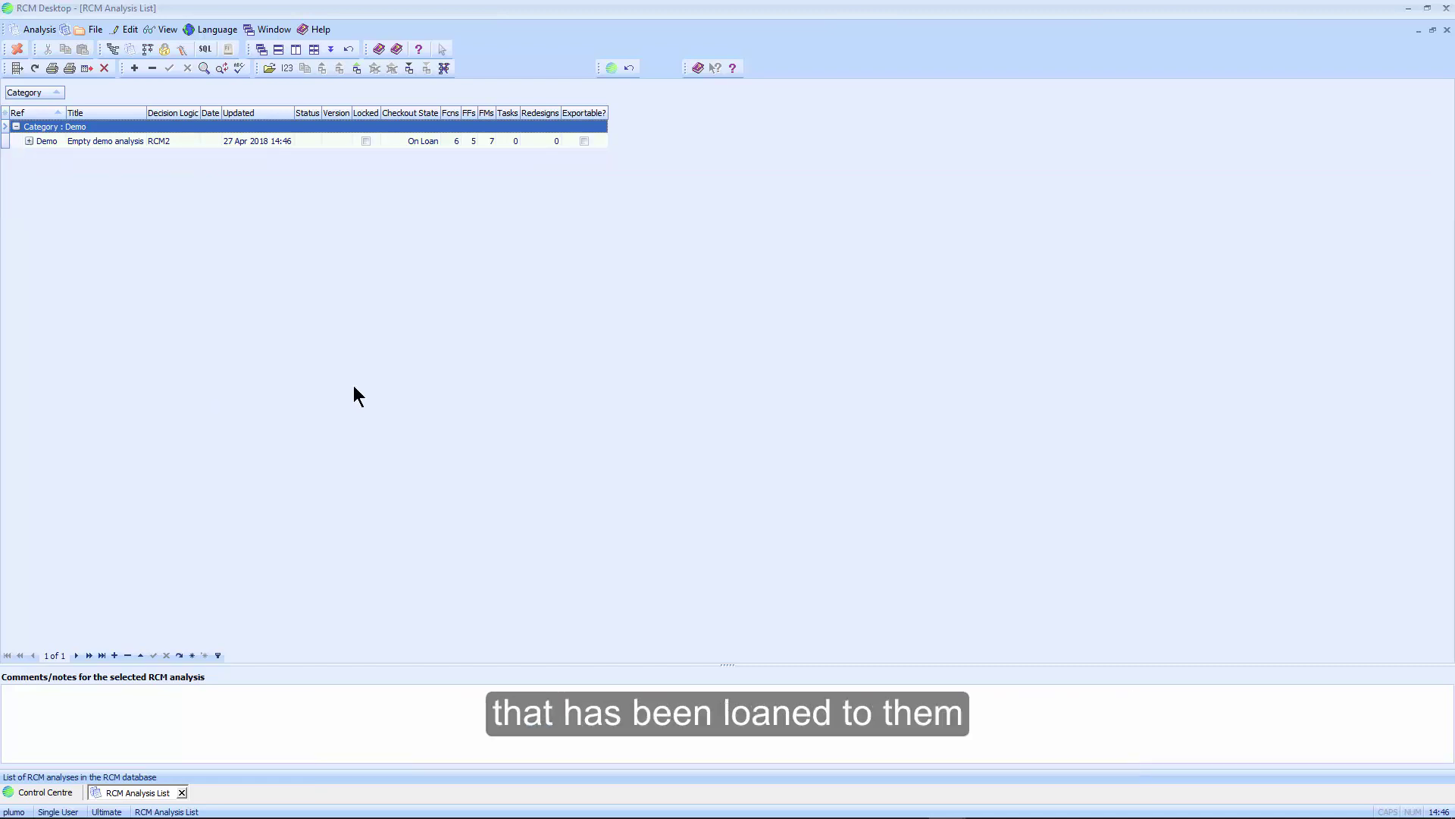
In the Demo analysis, answer Y to H and S and N to S1 through S4 for failure mode 1A1, and close the analysis.
left_click_drag(103, 140, 637, 427)
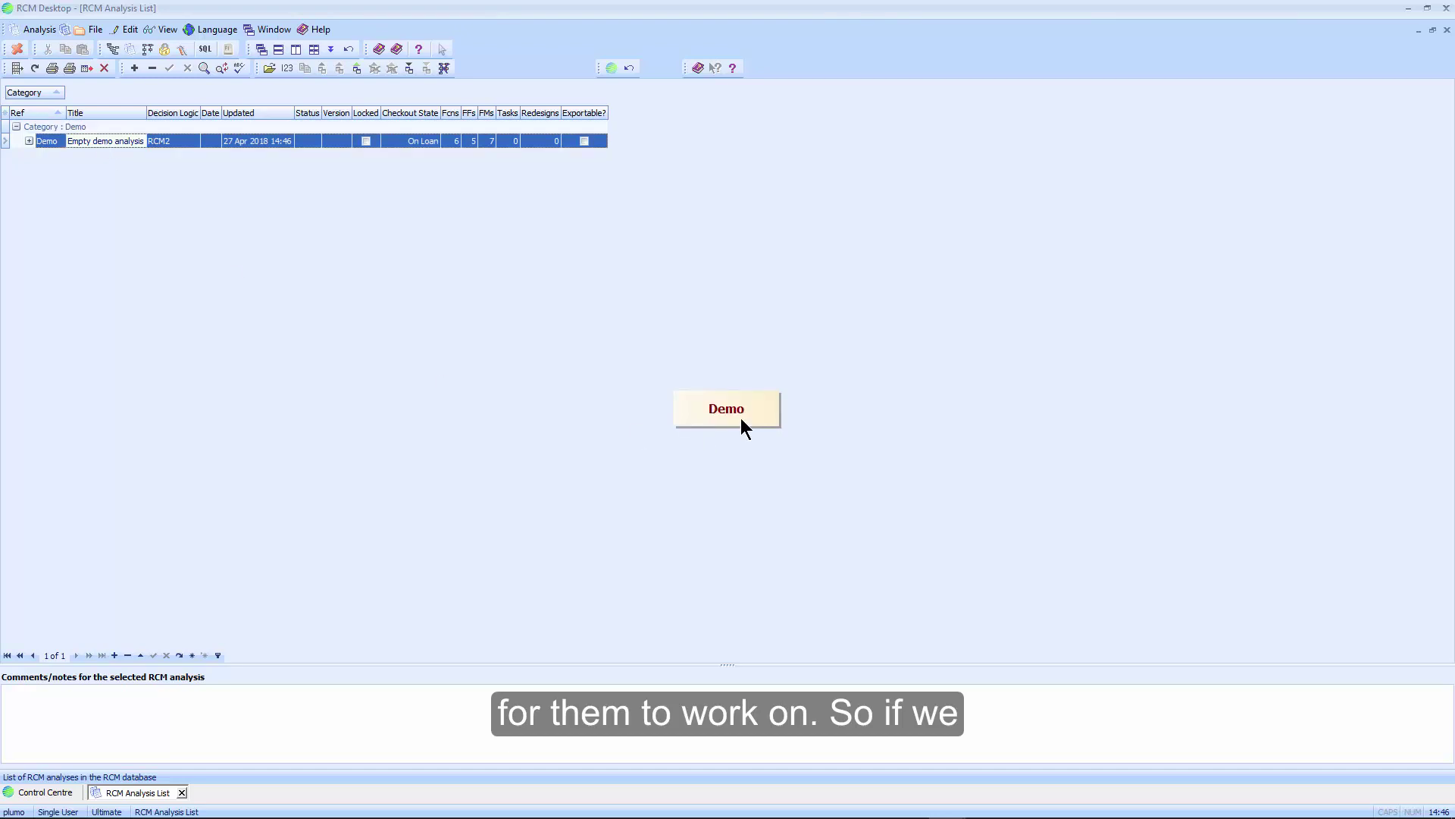
left_click_drag(740, 416, 799, 429)
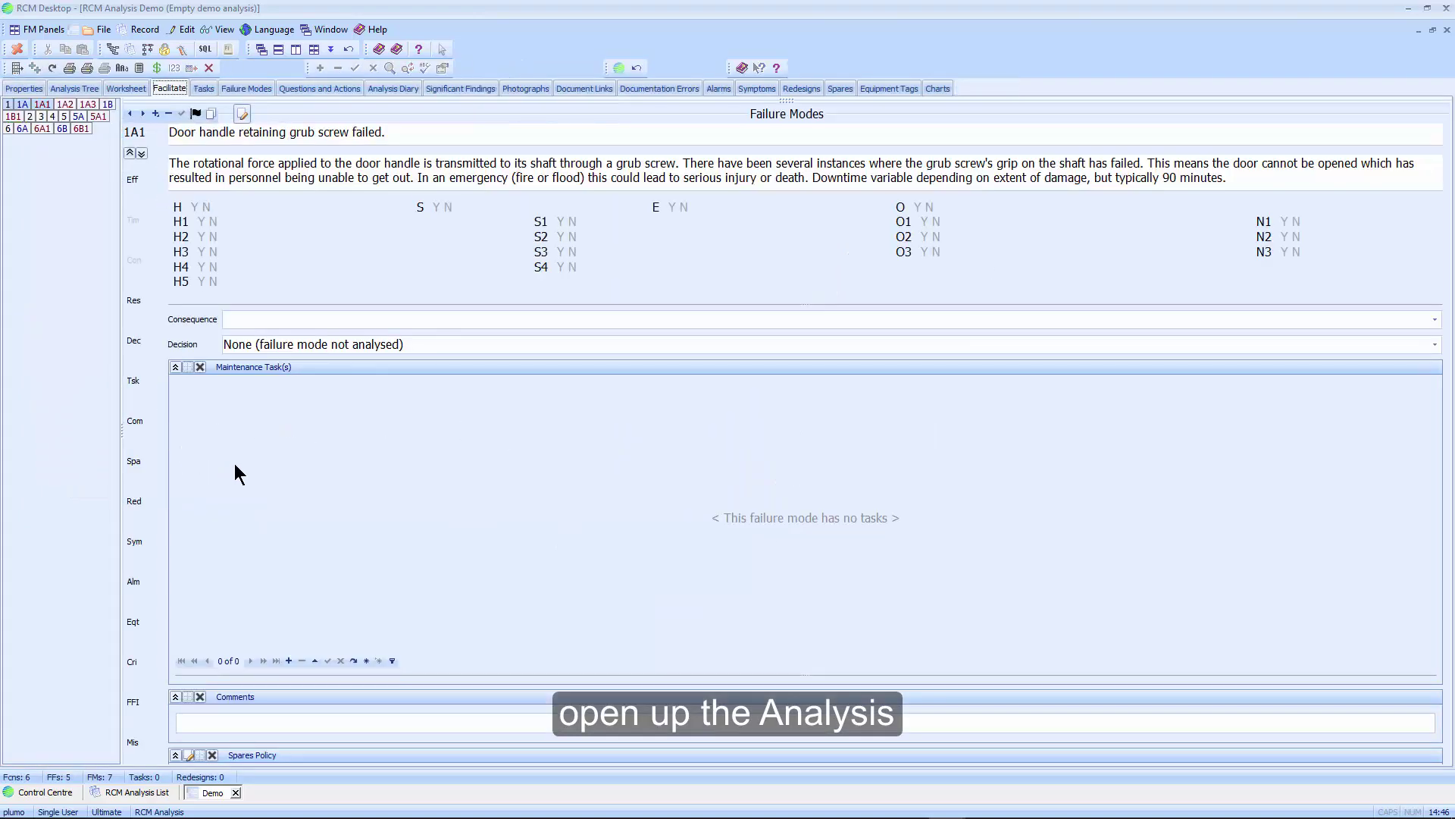
left_click(573, 267)
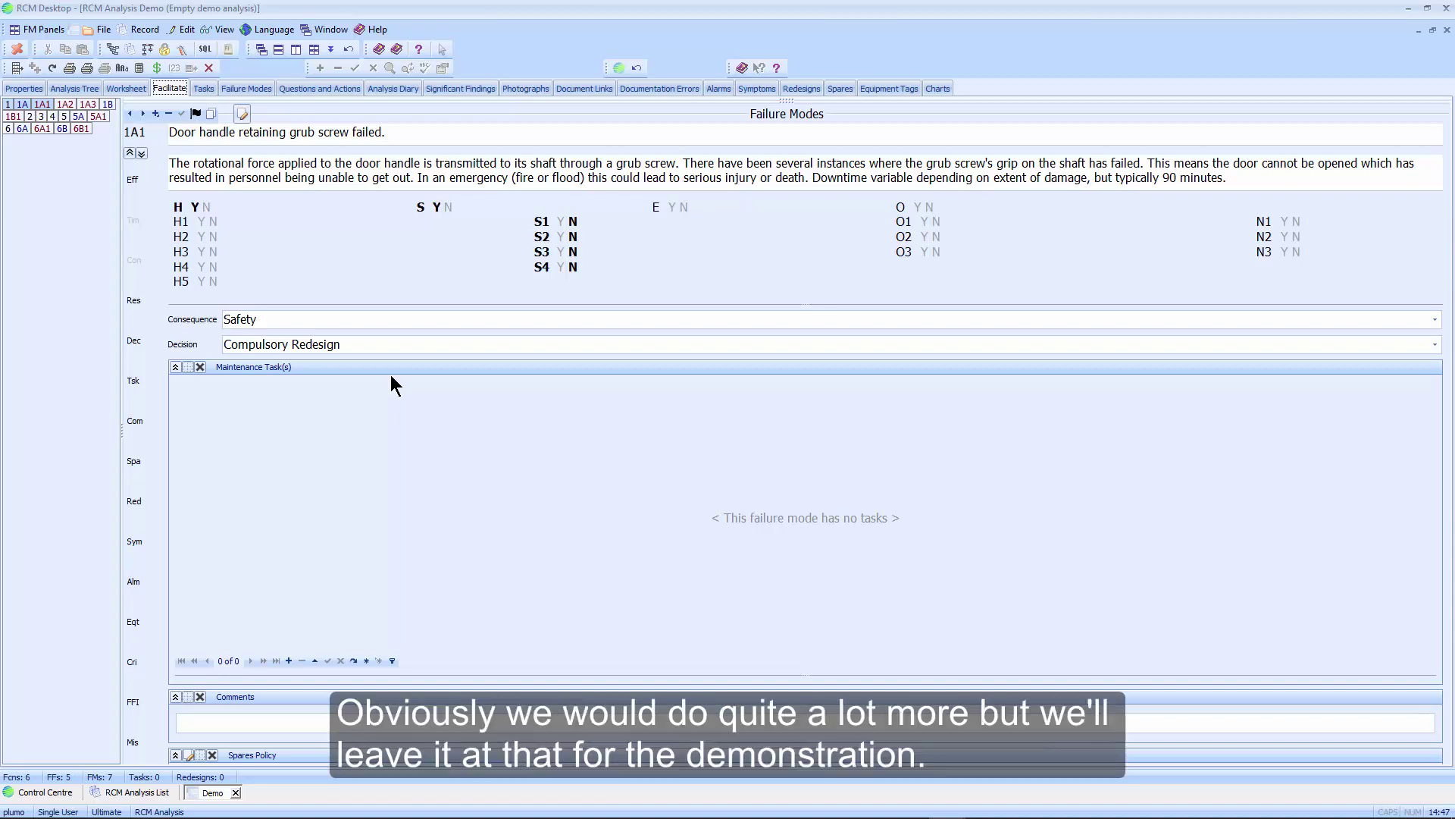
left_click(211, 67)
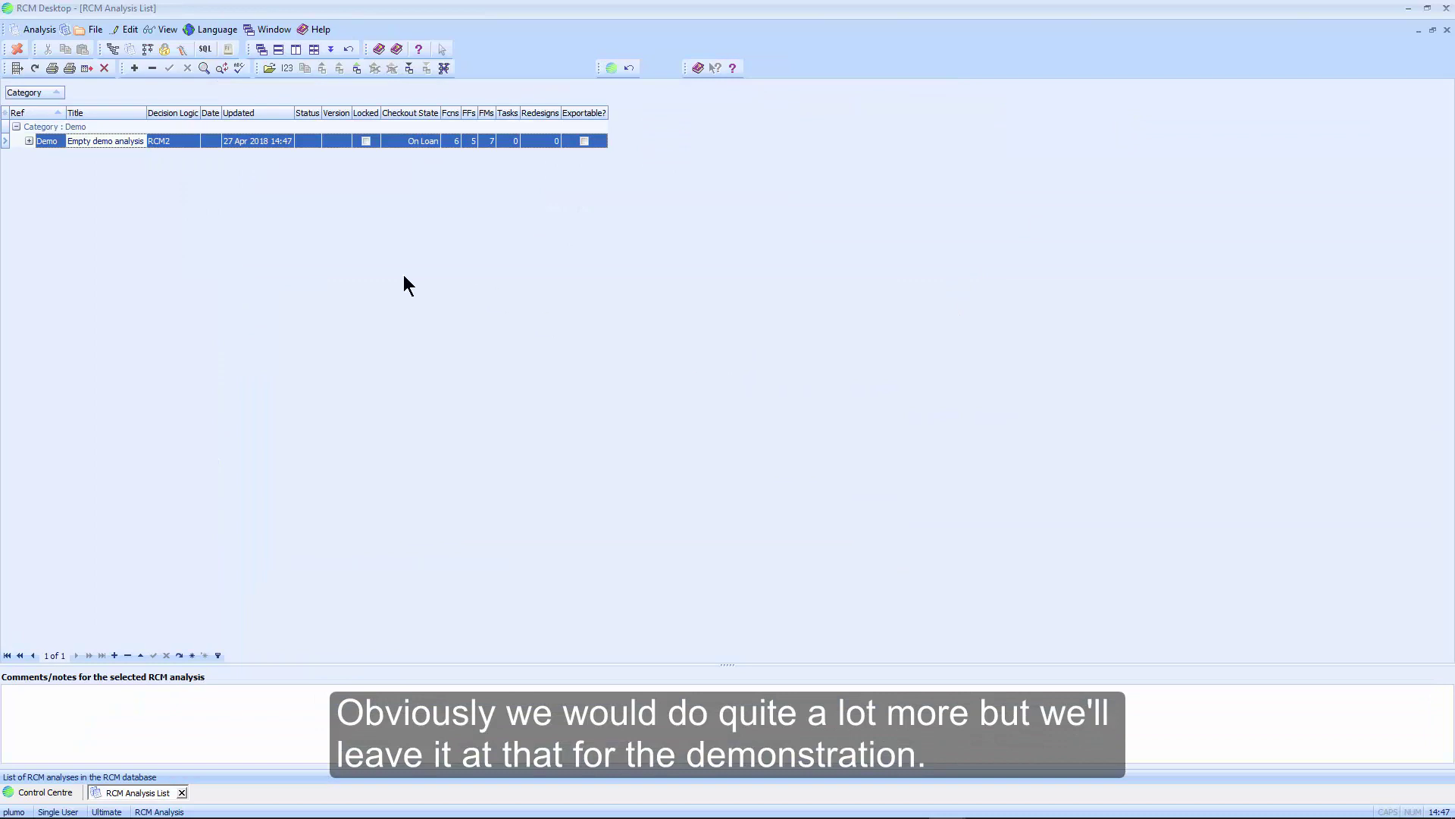
Return the loaned Demo analysis by saving its export file under the proposed name in the Exports folder.
left_click(355, 70)
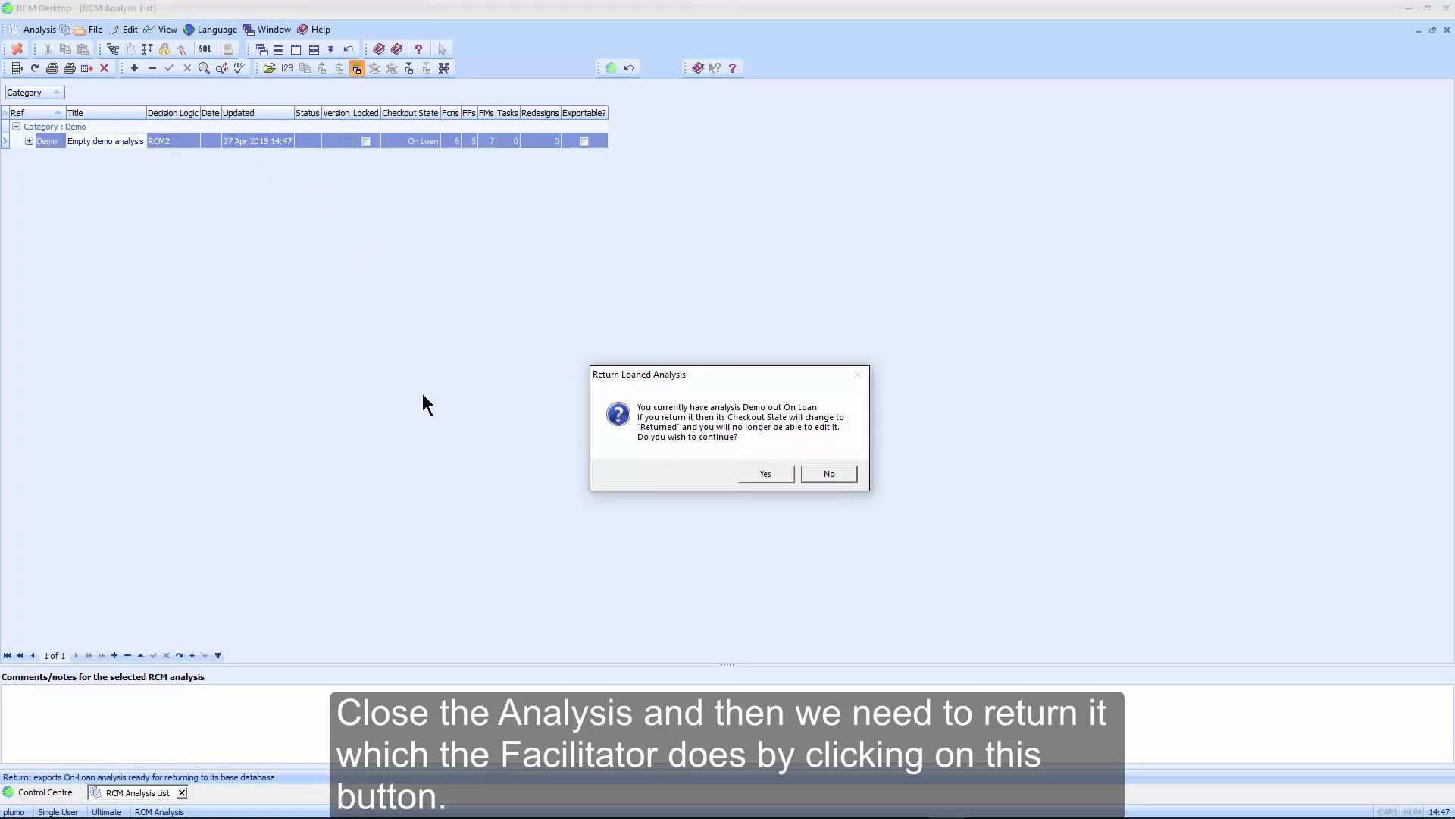
left_click(767, 473)
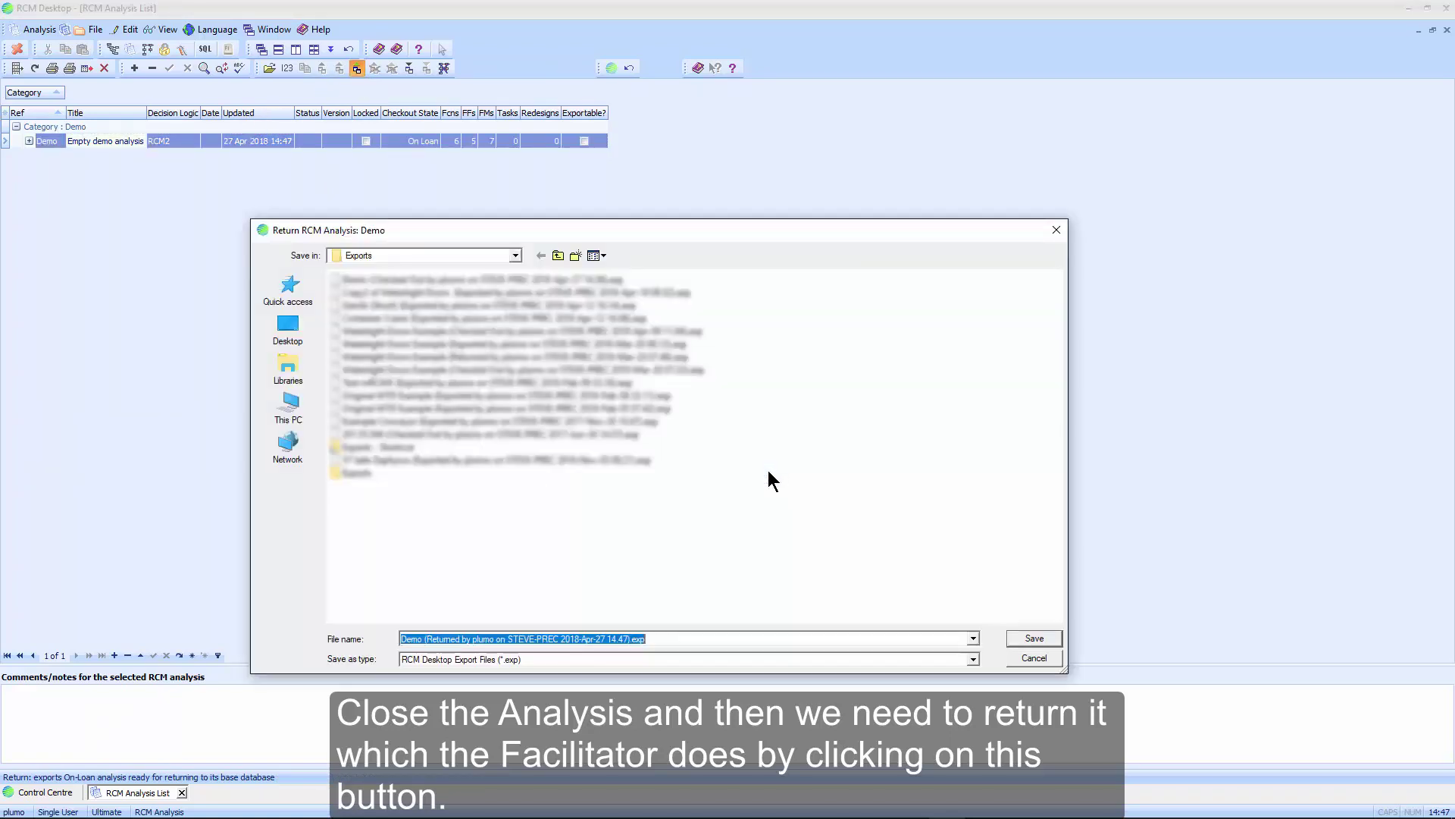
left_click(1017, 637)
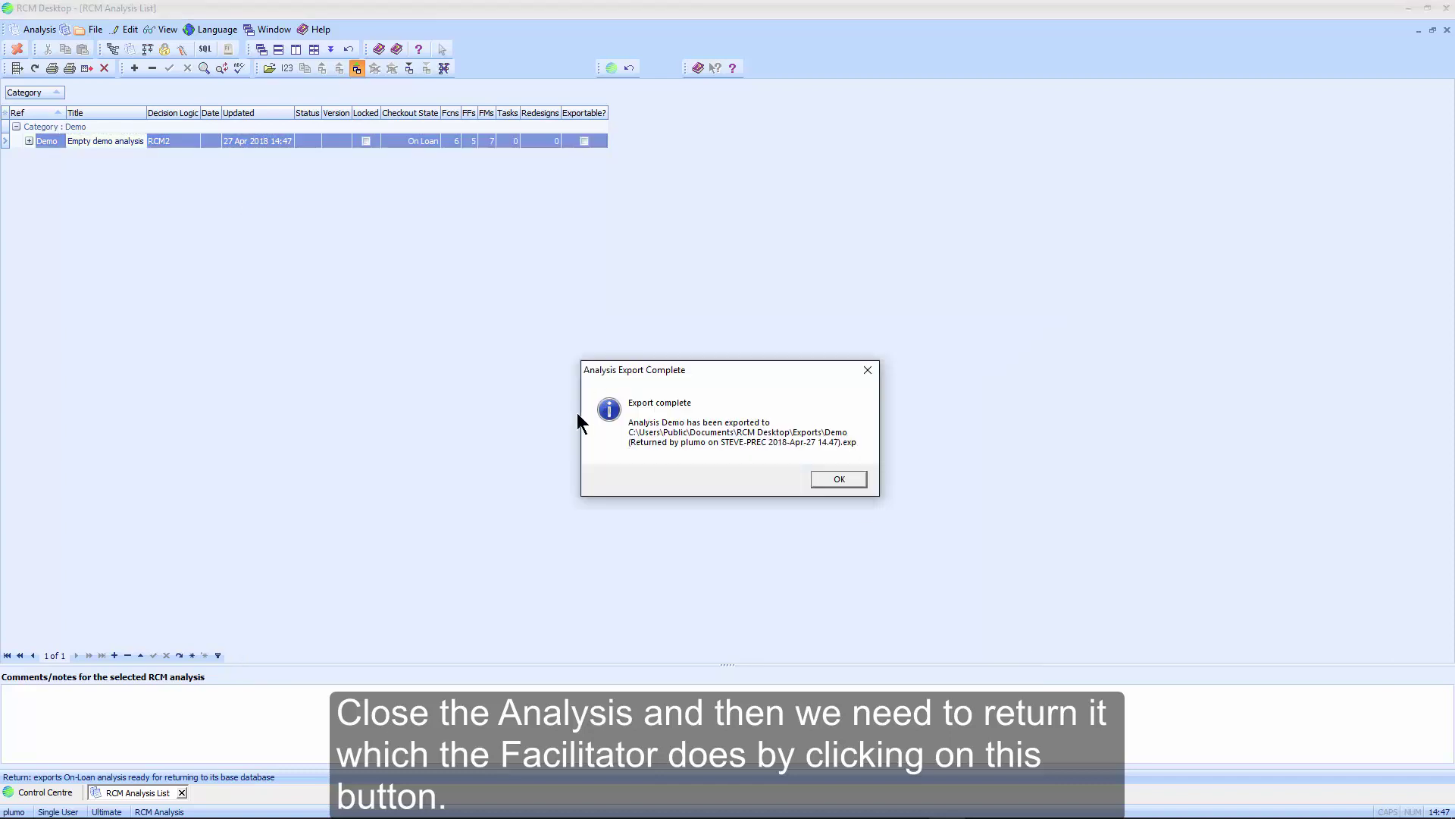
left_click(837, 479)
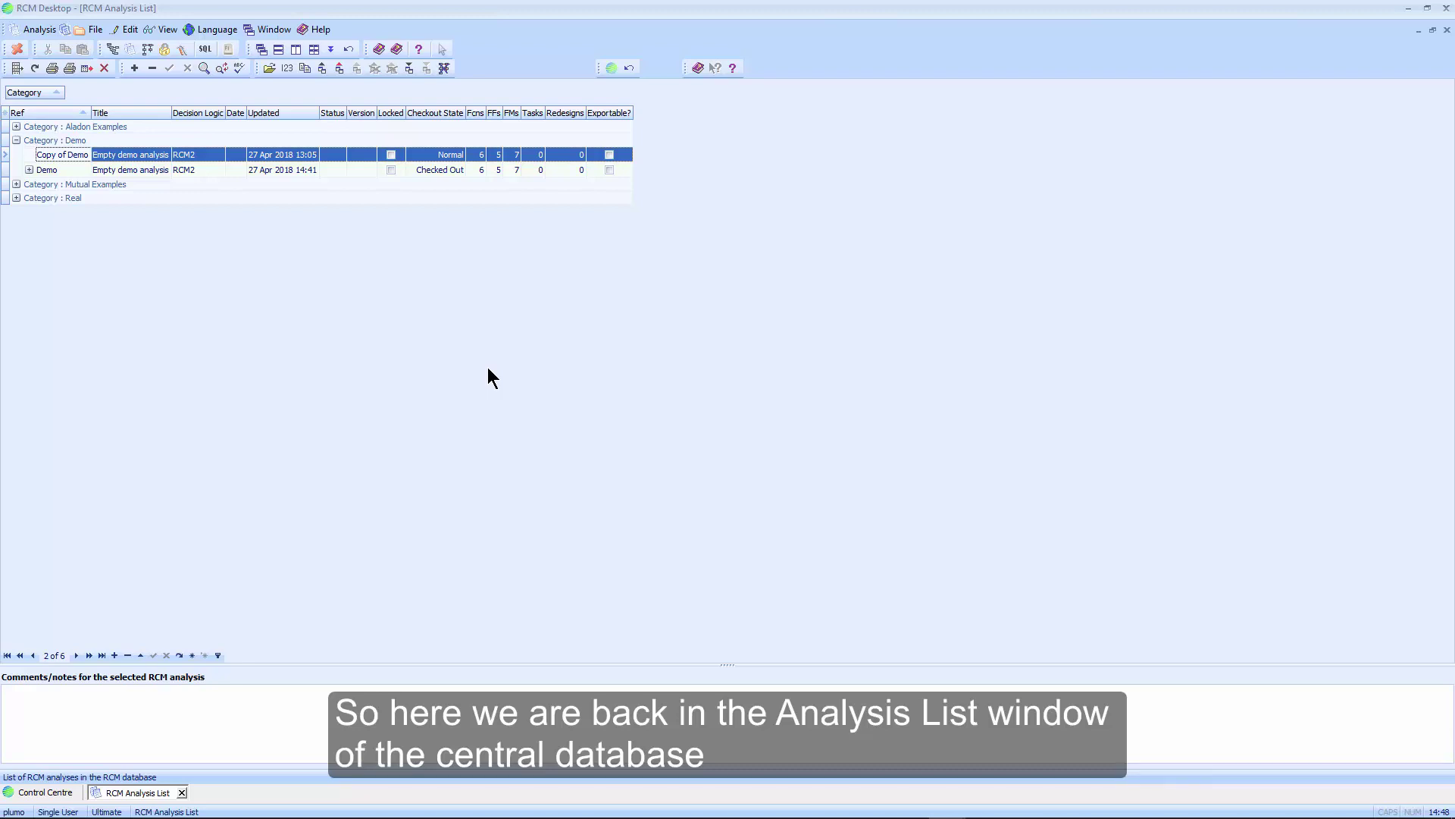
View the checked-out Demo analysis's checkout history and select its returned export file from the Imports folder for check-in.
left_click(13, 171)
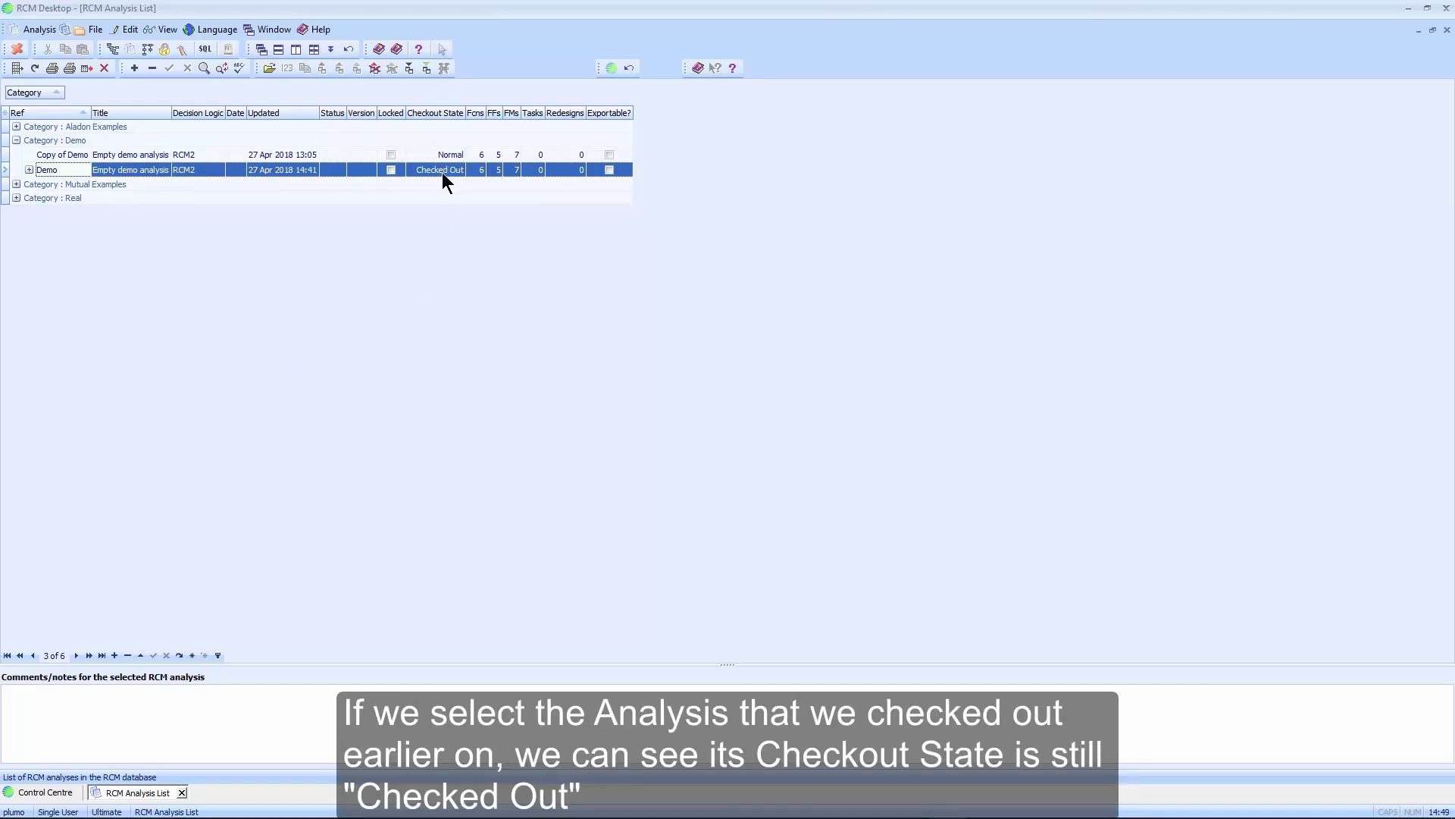
left_click(29, 169)
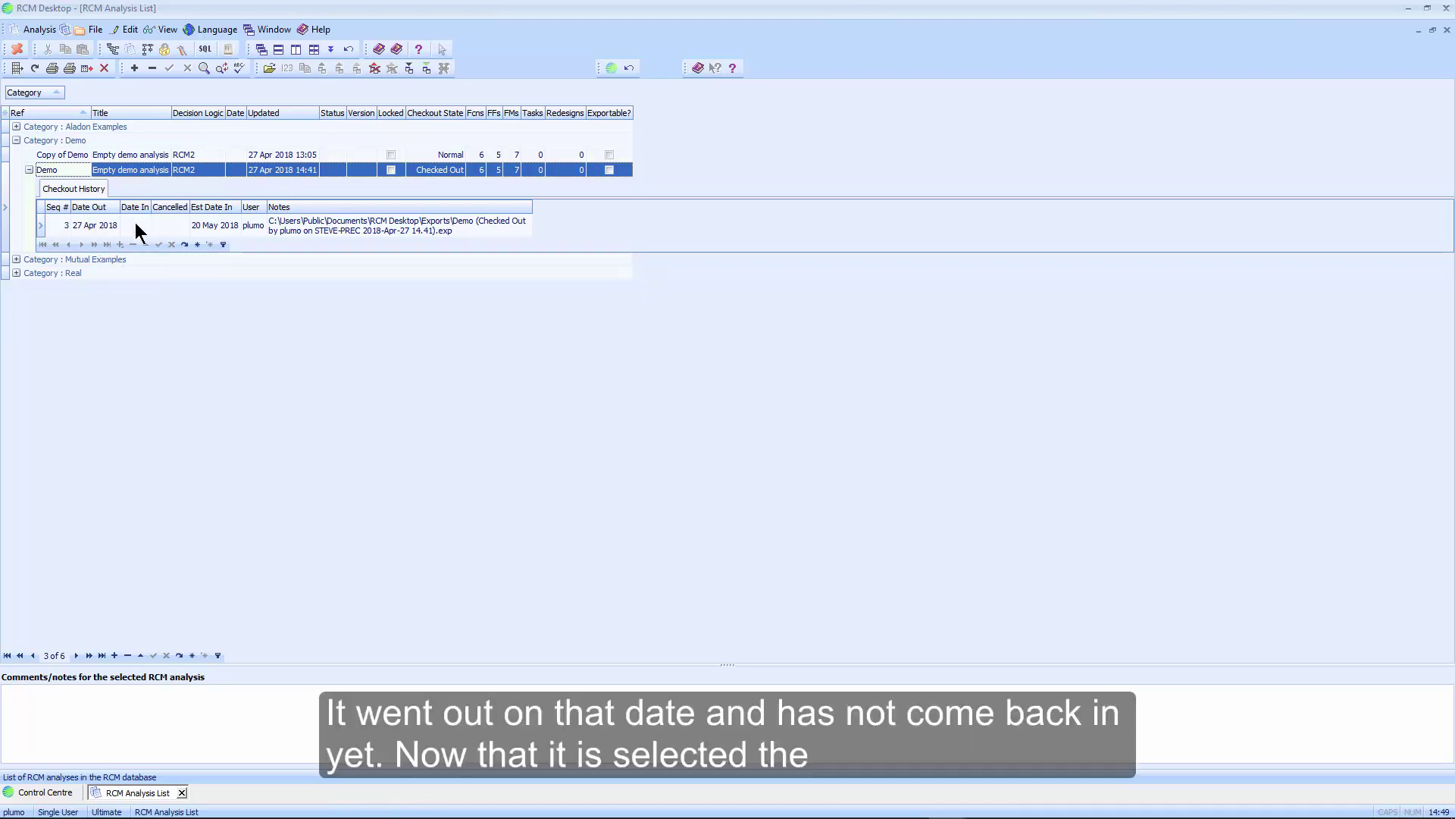
left_click(427, 69)
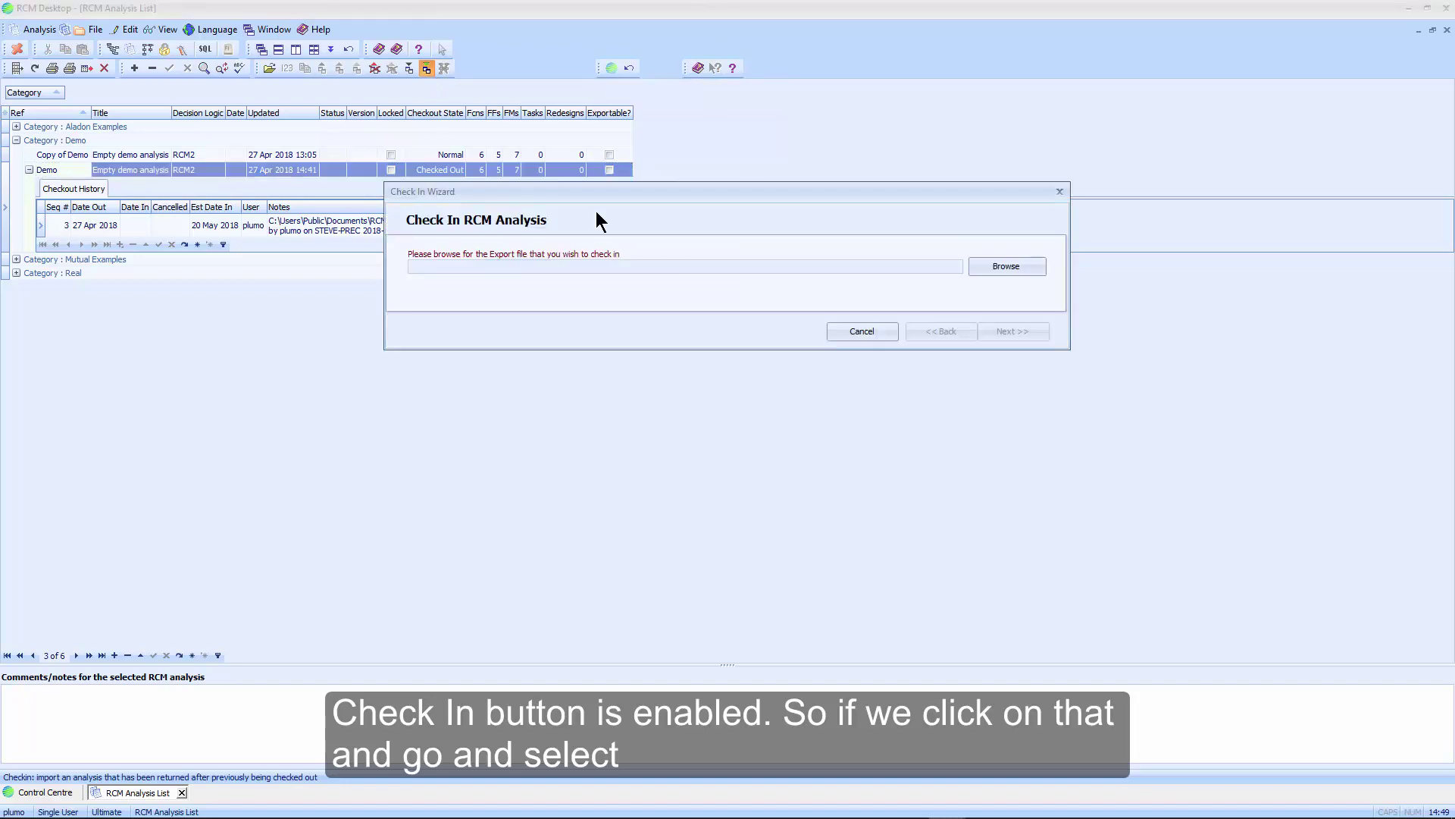
left_click(1008, 267)
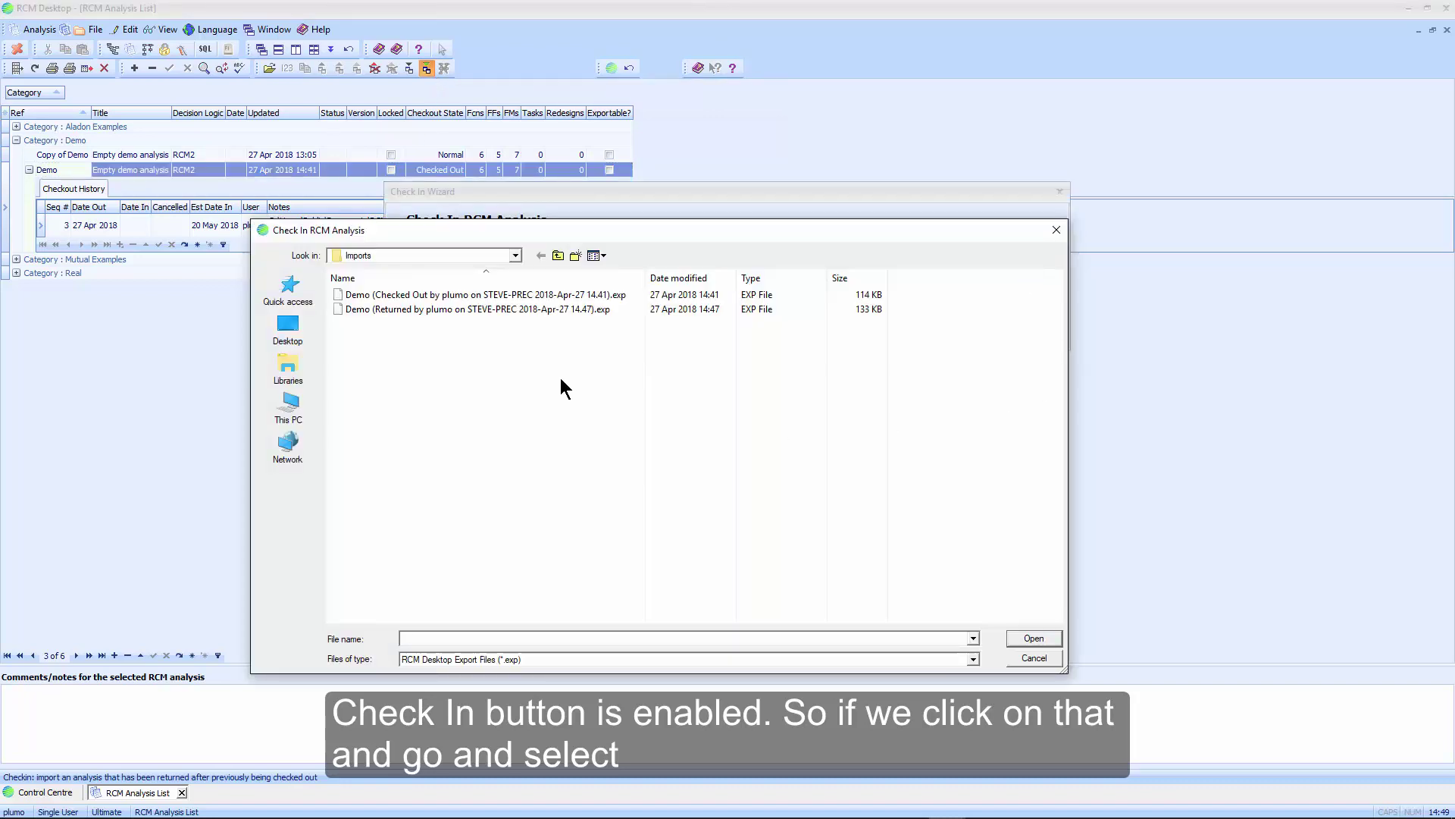
left_click(368, 310)
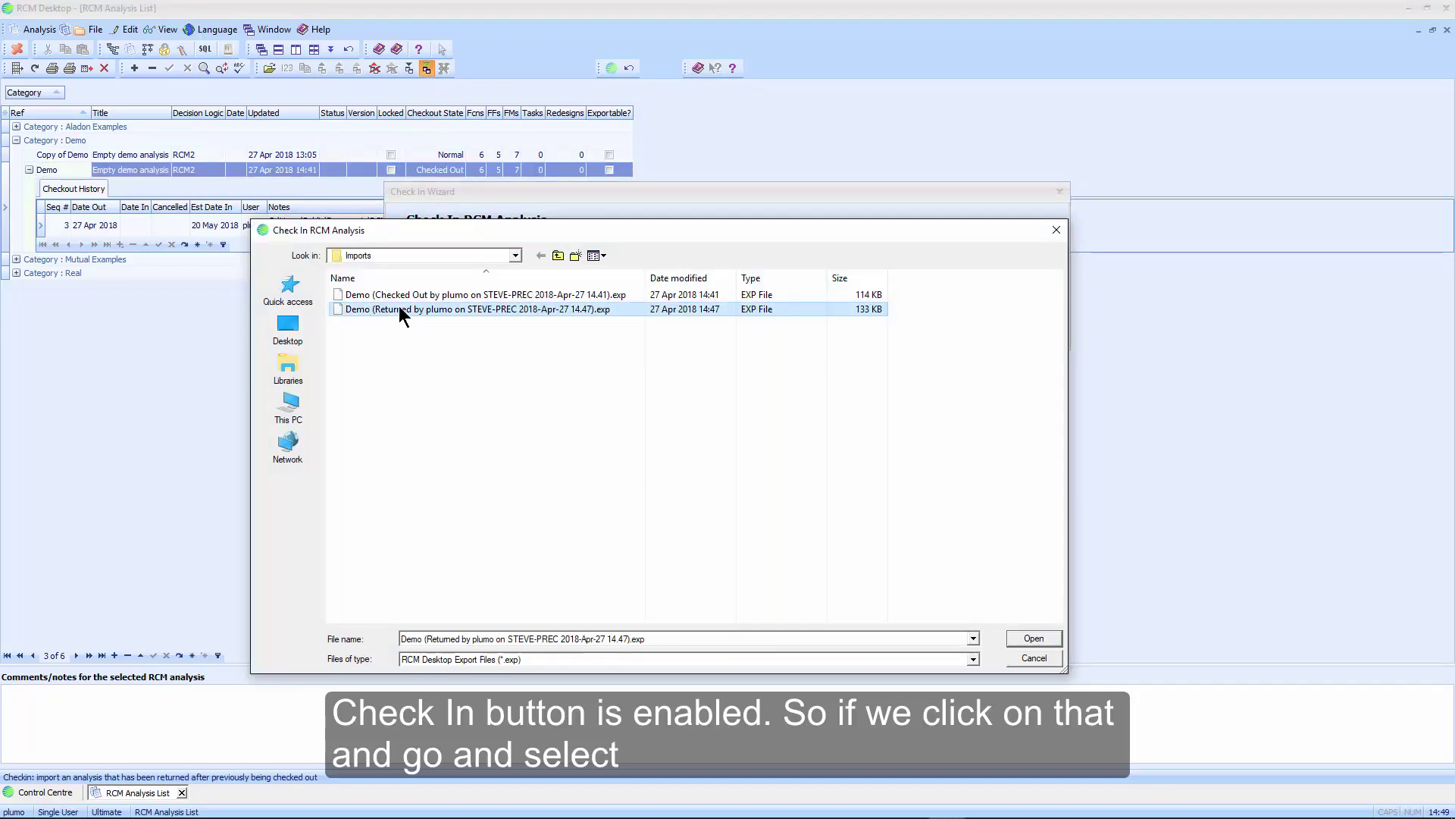
left_click(1024, 639)
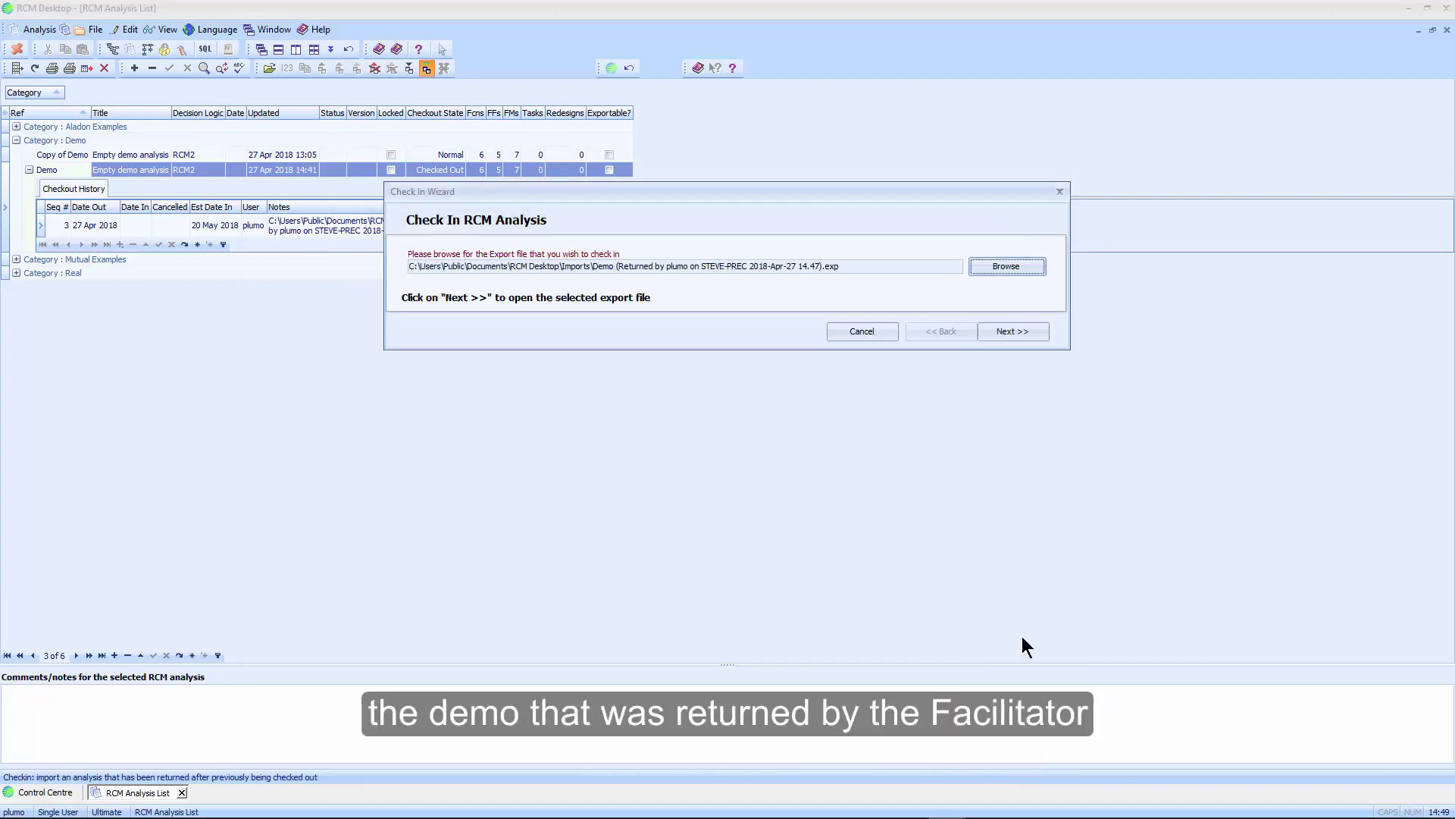
Check in the returned Demo analysis to the central database and view its updated checkout history.
left_click(1022, 335)
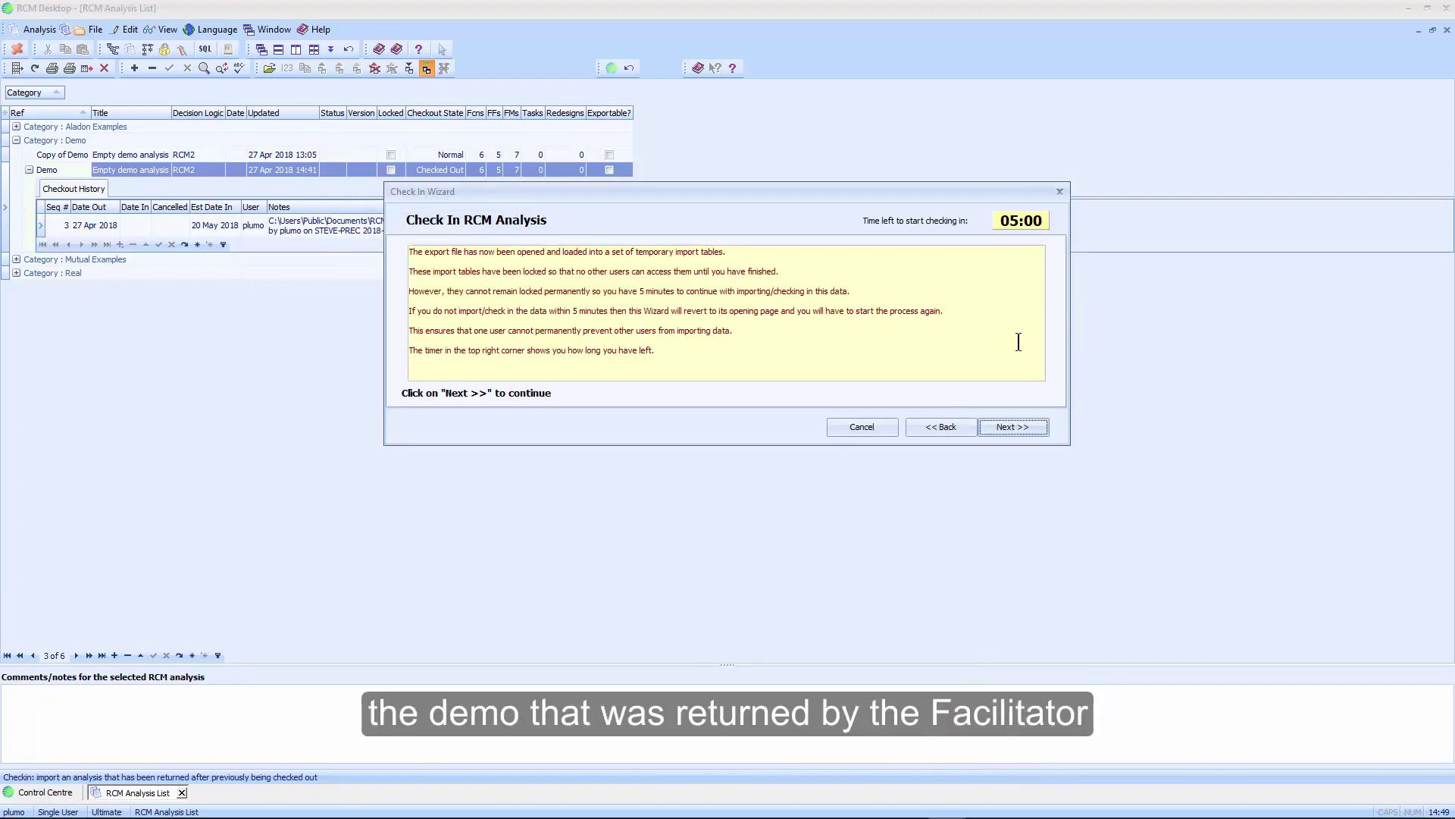
left_click(1028, 425)
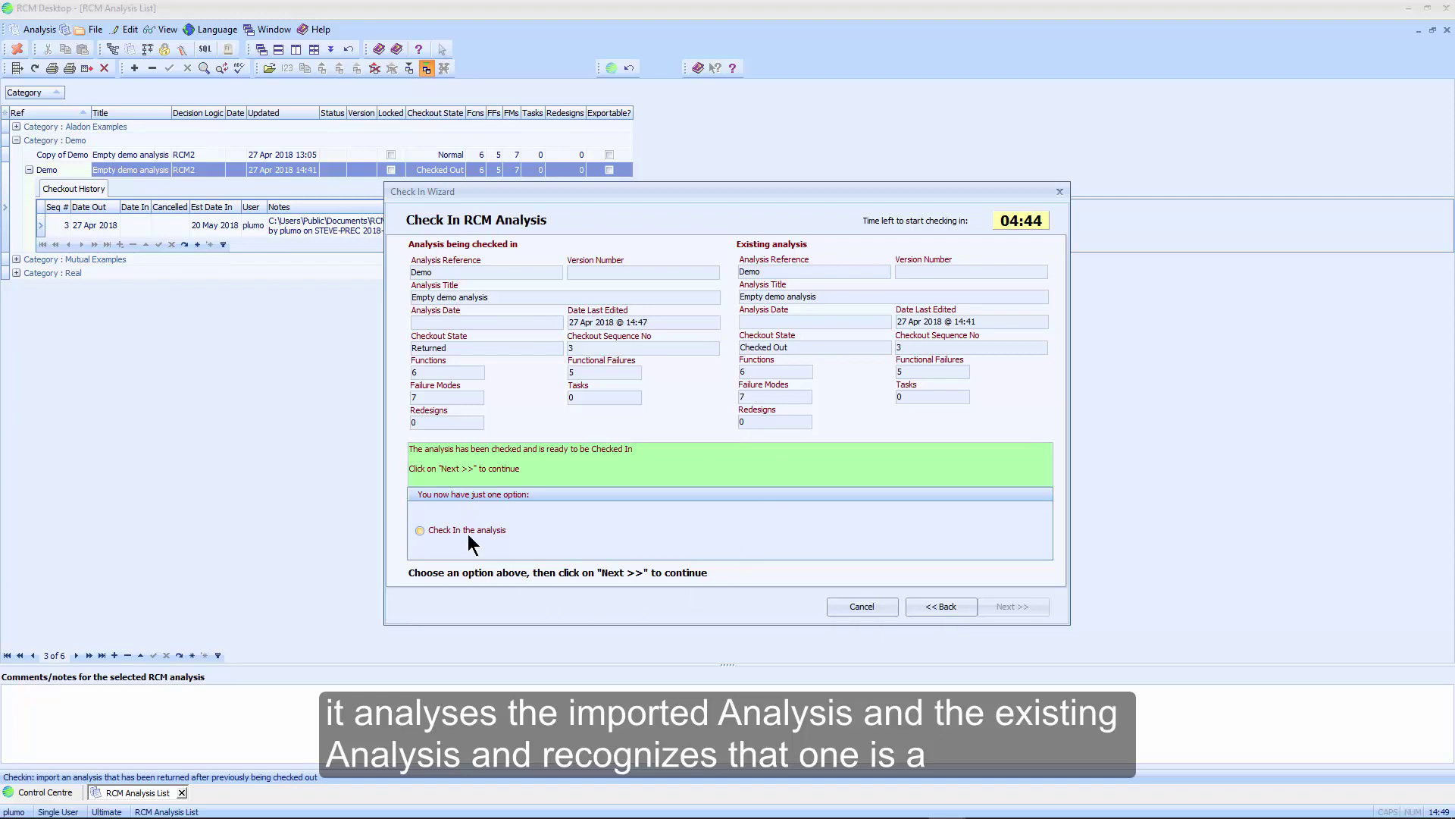
left_click(420, 529)
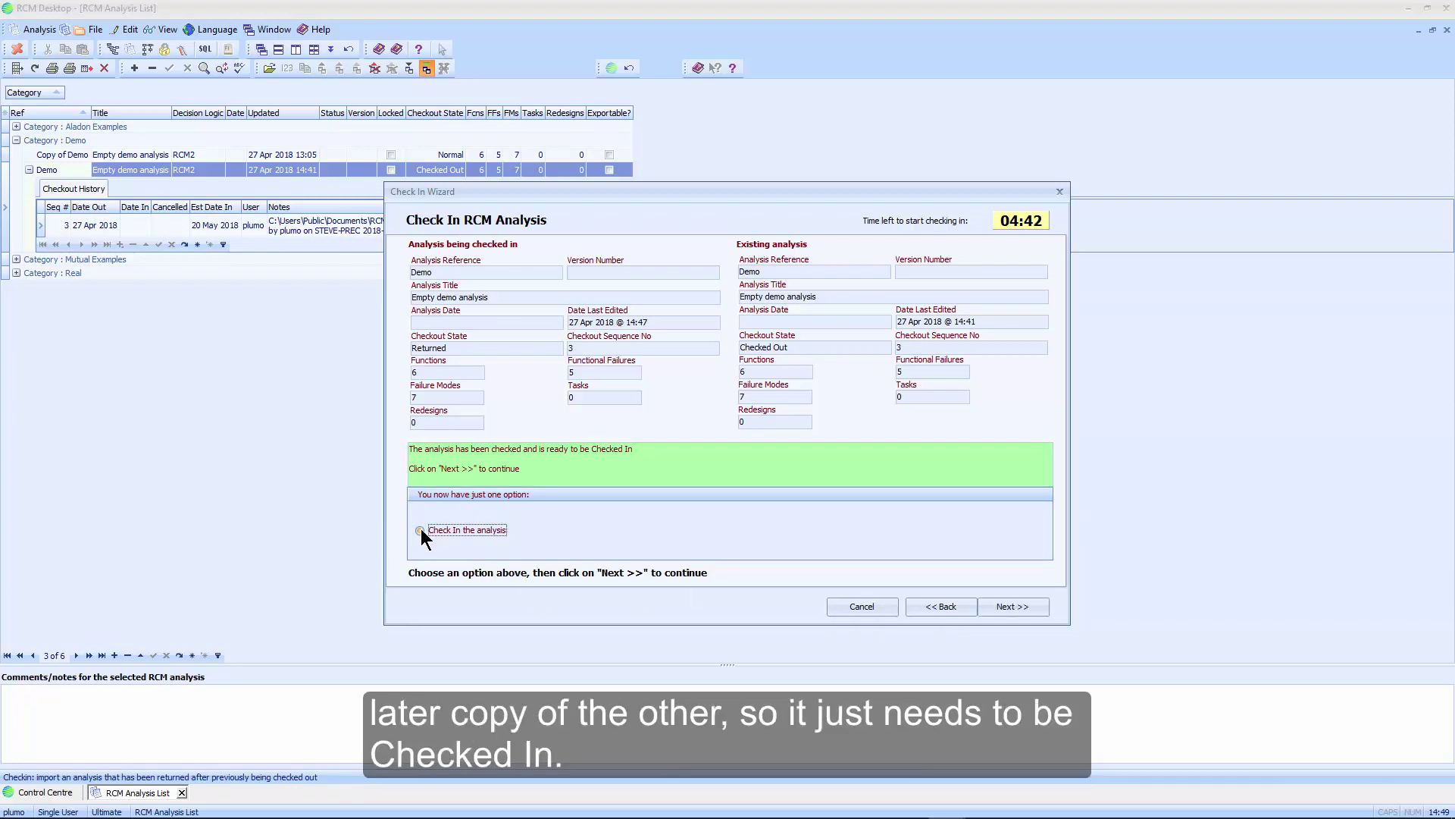
left_click(1032, 607)
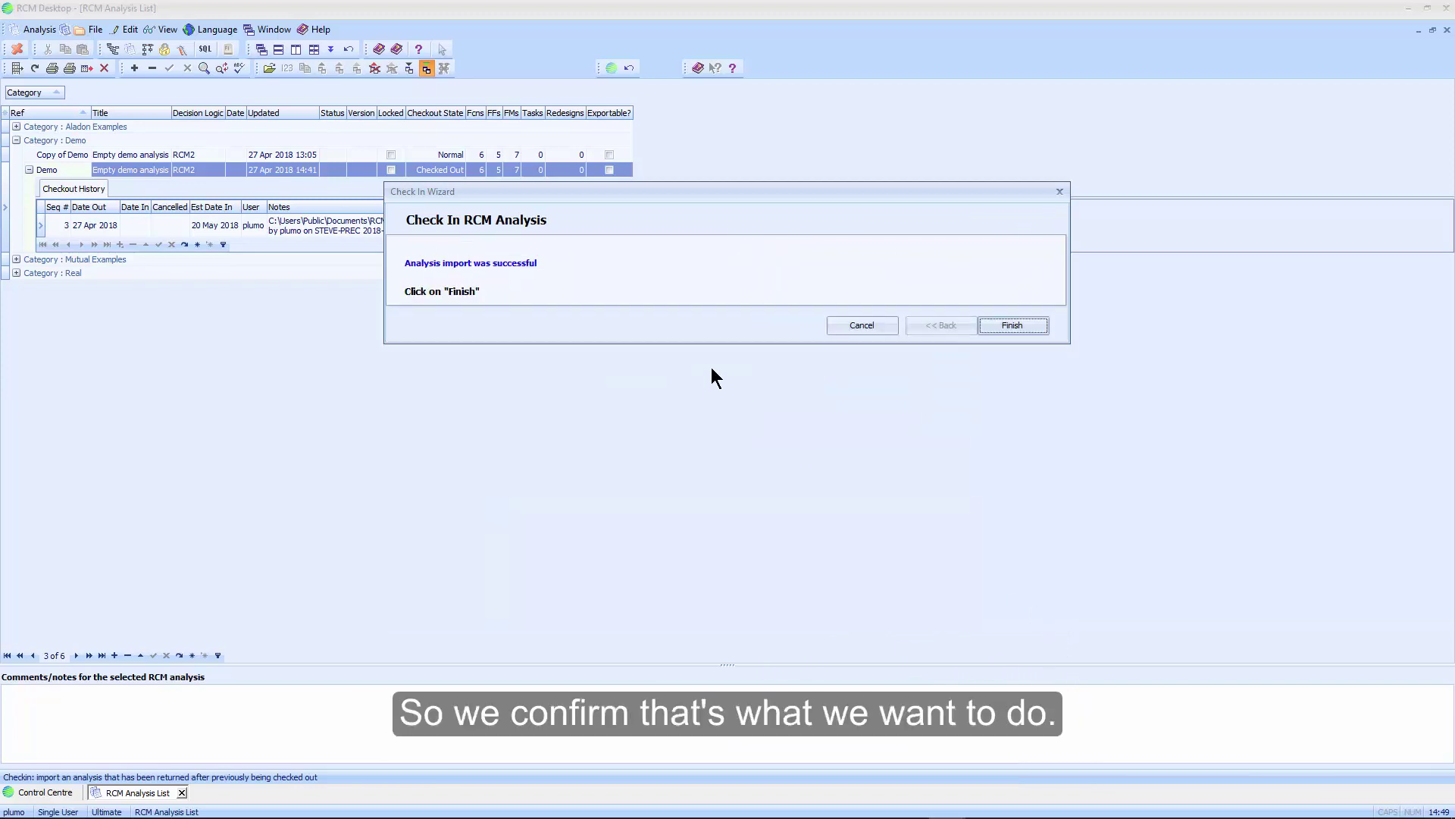
left_click(1038, 325)
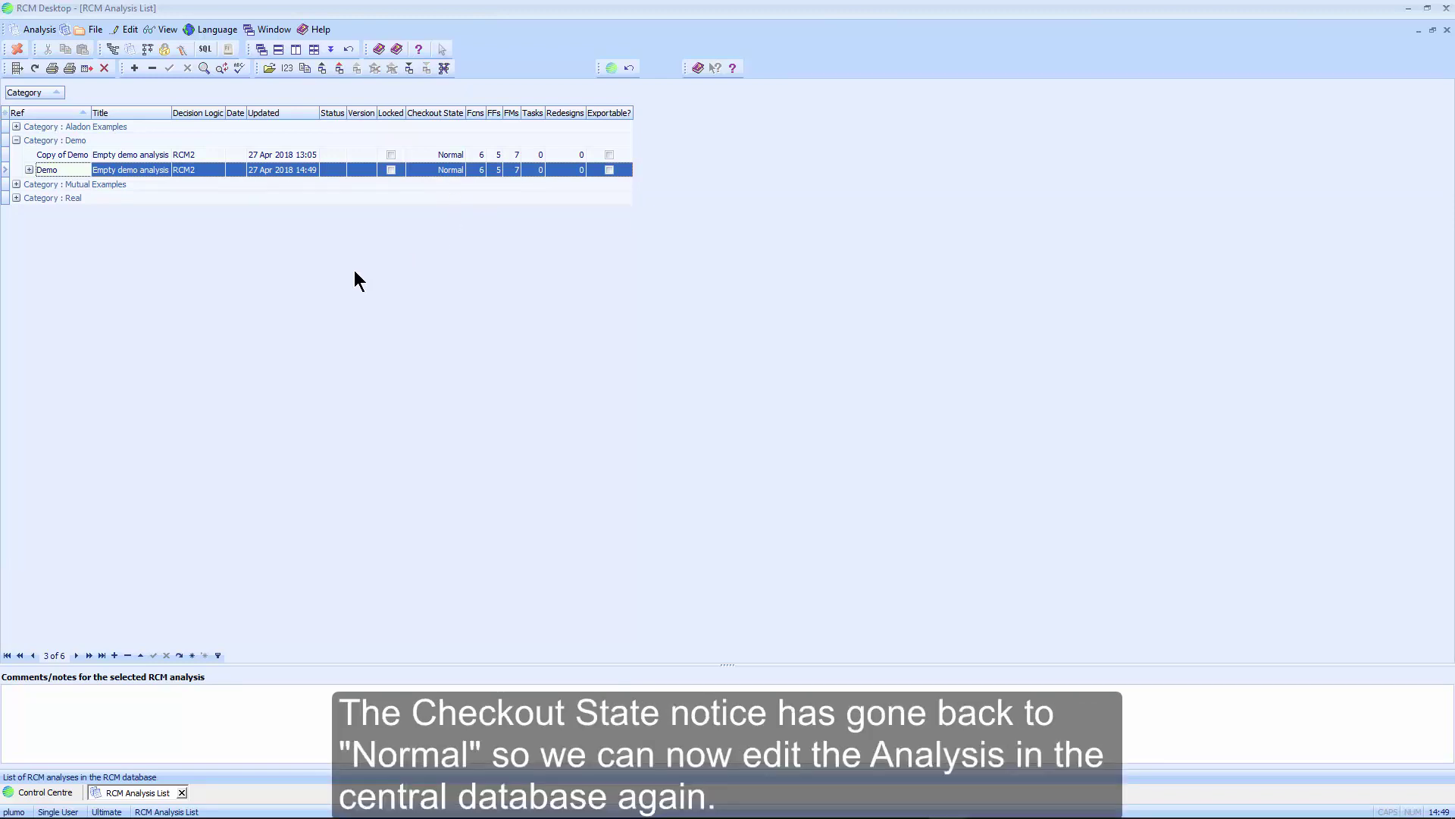
left_click(29, 170)
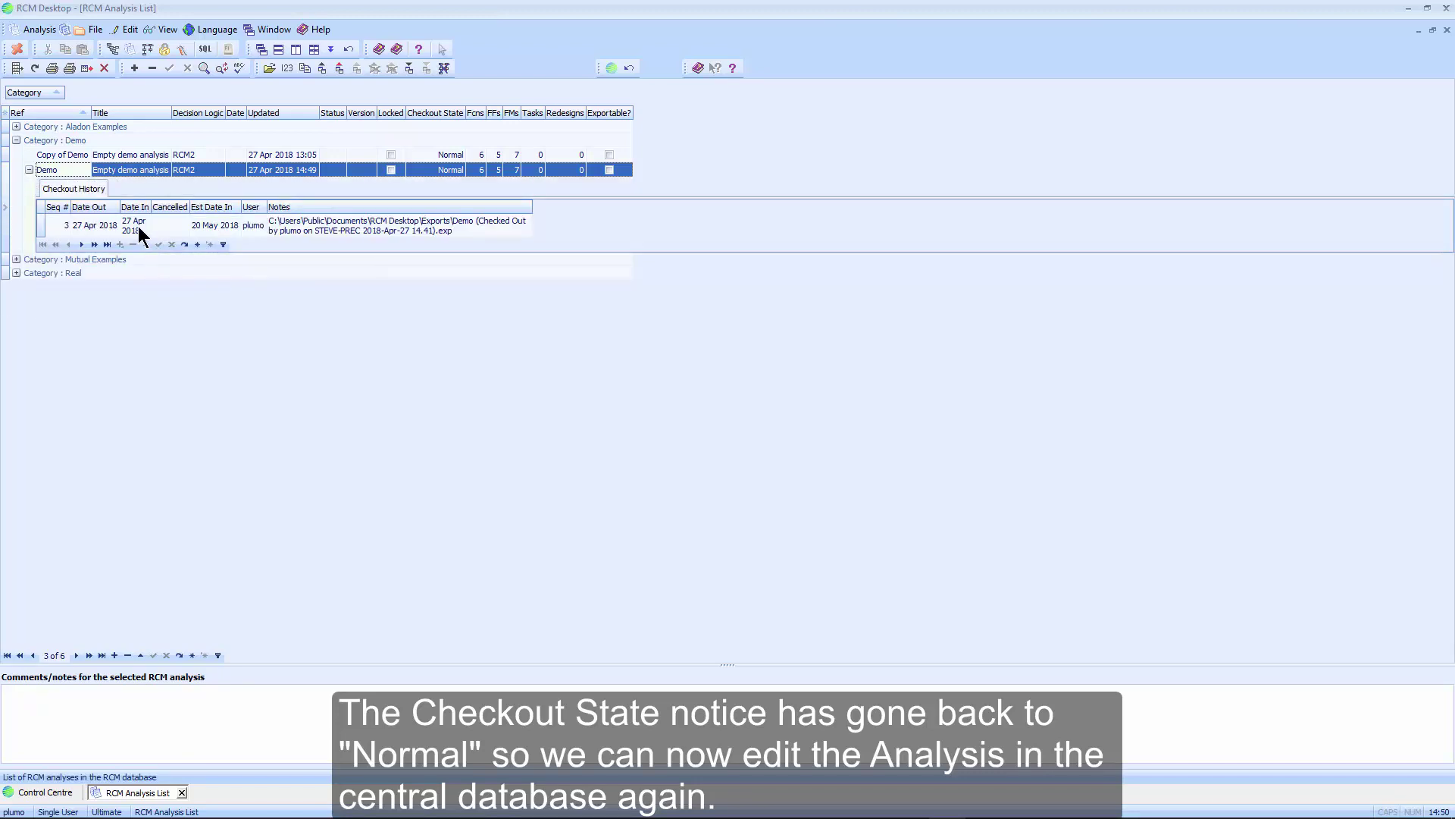
left_click(28, 169)
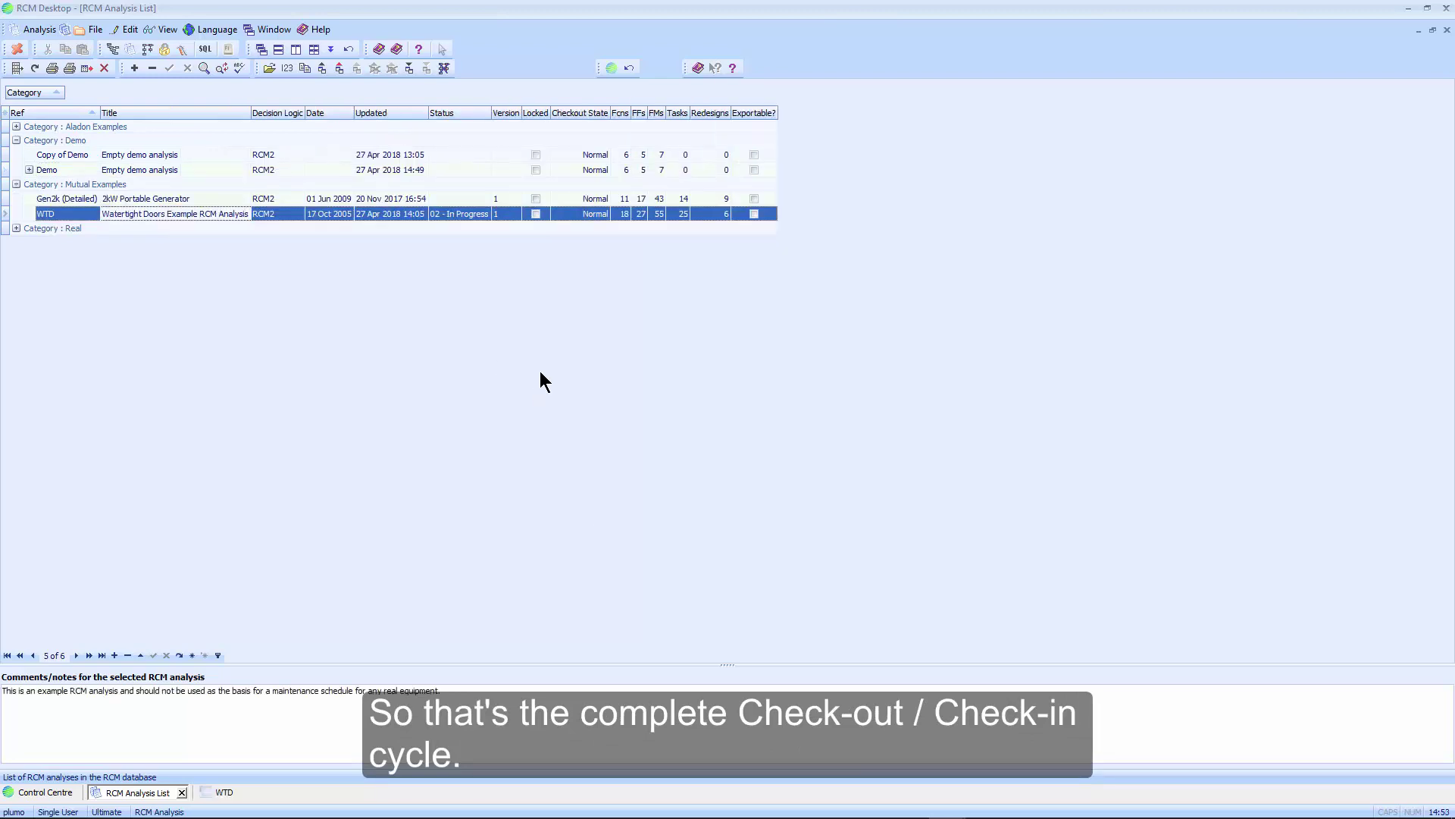
In the WTD analysis, go to failure mode 1B1 and copy it in full.
left_click(209, 799)
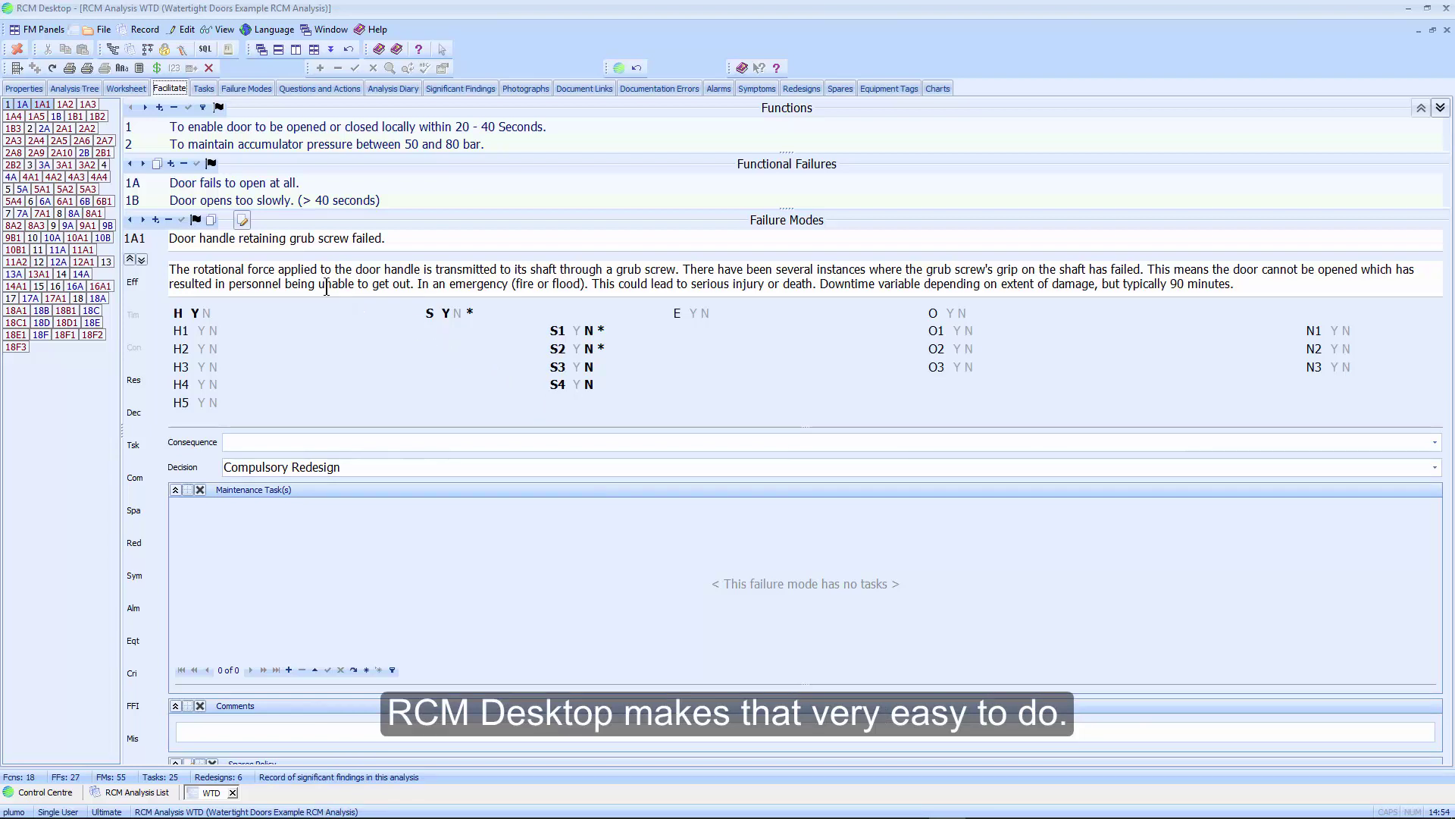
left_click(74, 116)
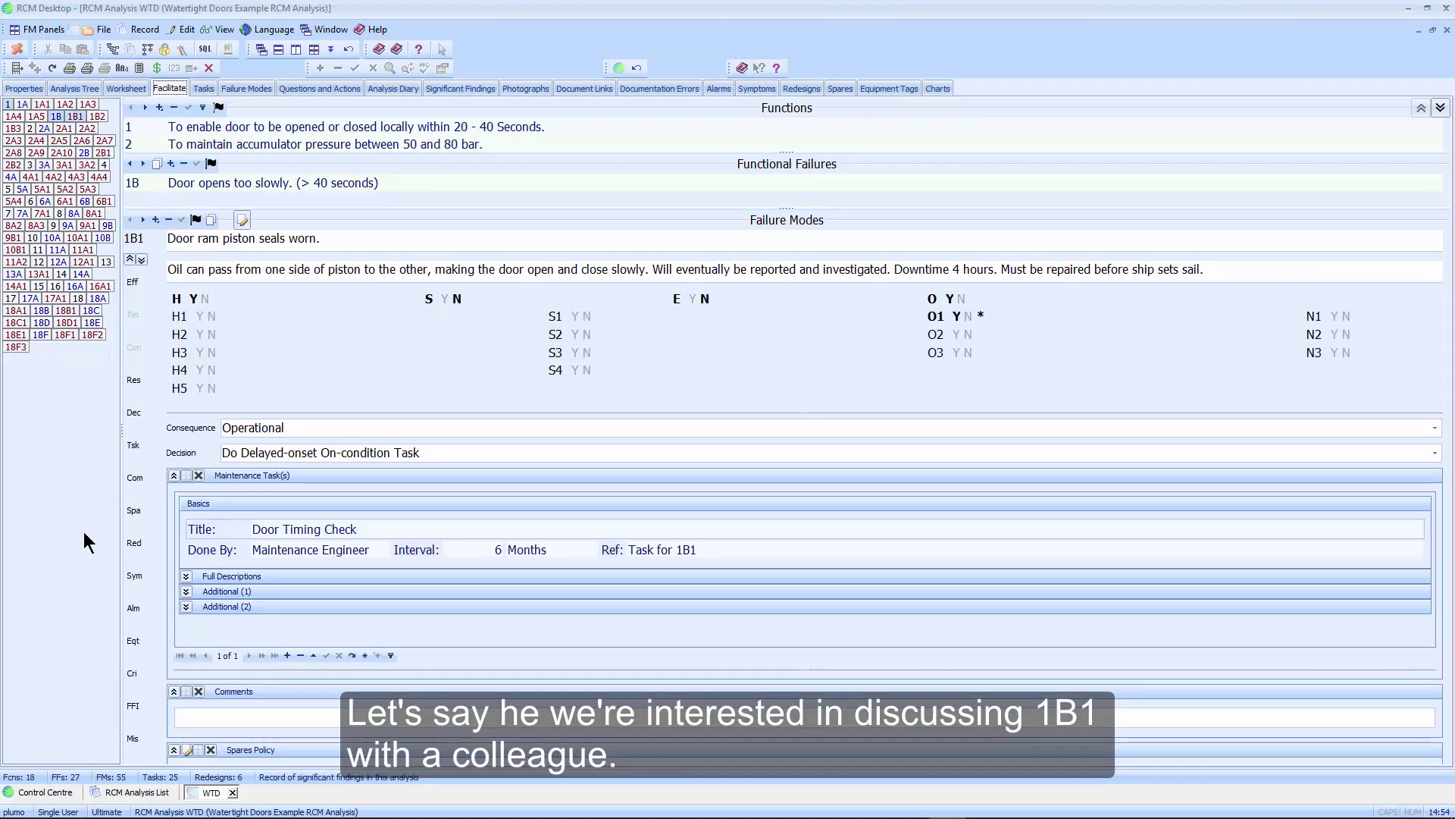
left_click(211, 222)
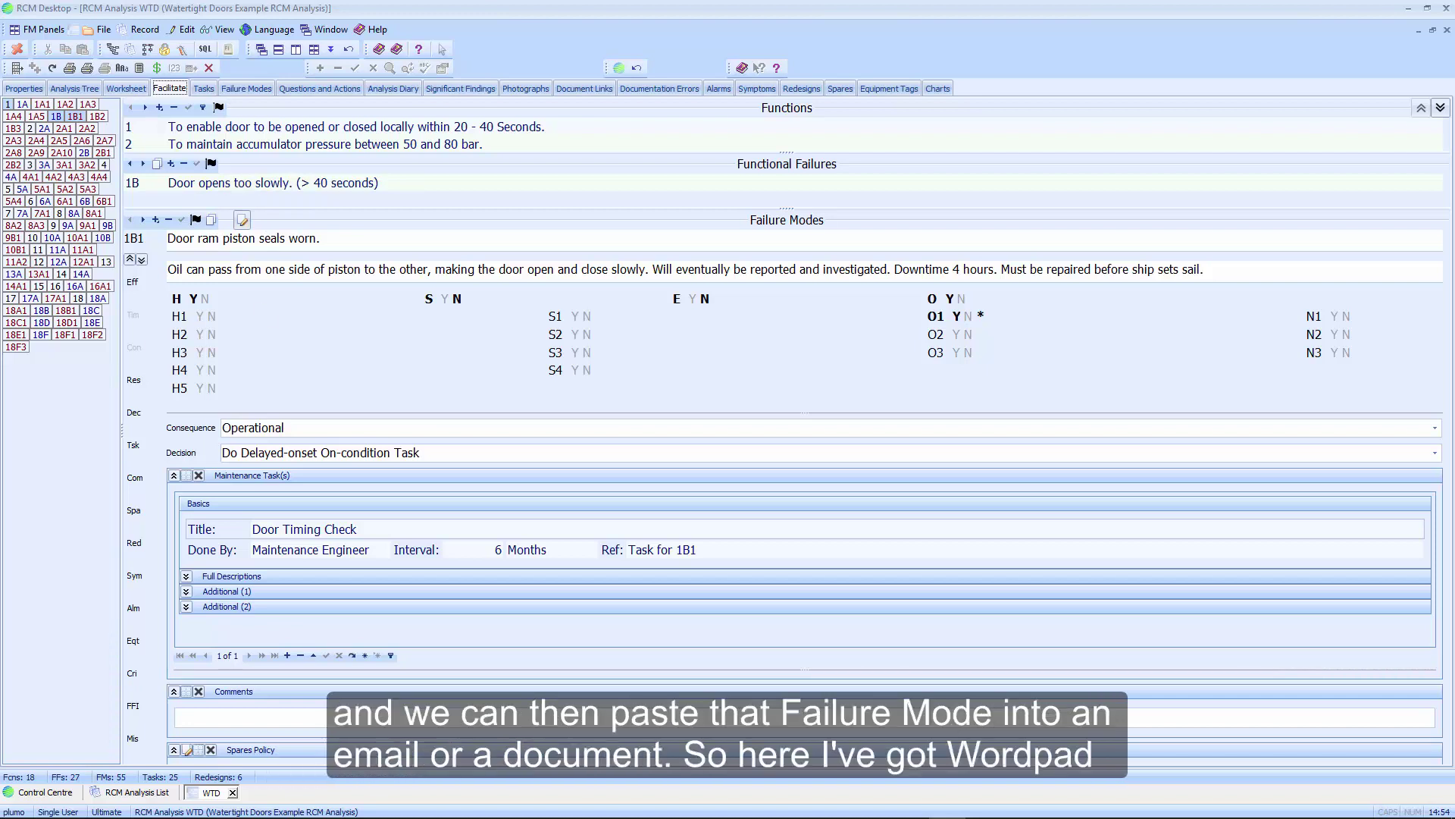
Switch to WordPad, paste the copied failure mode 1B1 into the blank document and review its content from start to end.
left_click_drag(0, 205, 33, 215)
left_click_drag(705, 55, 691, 9)
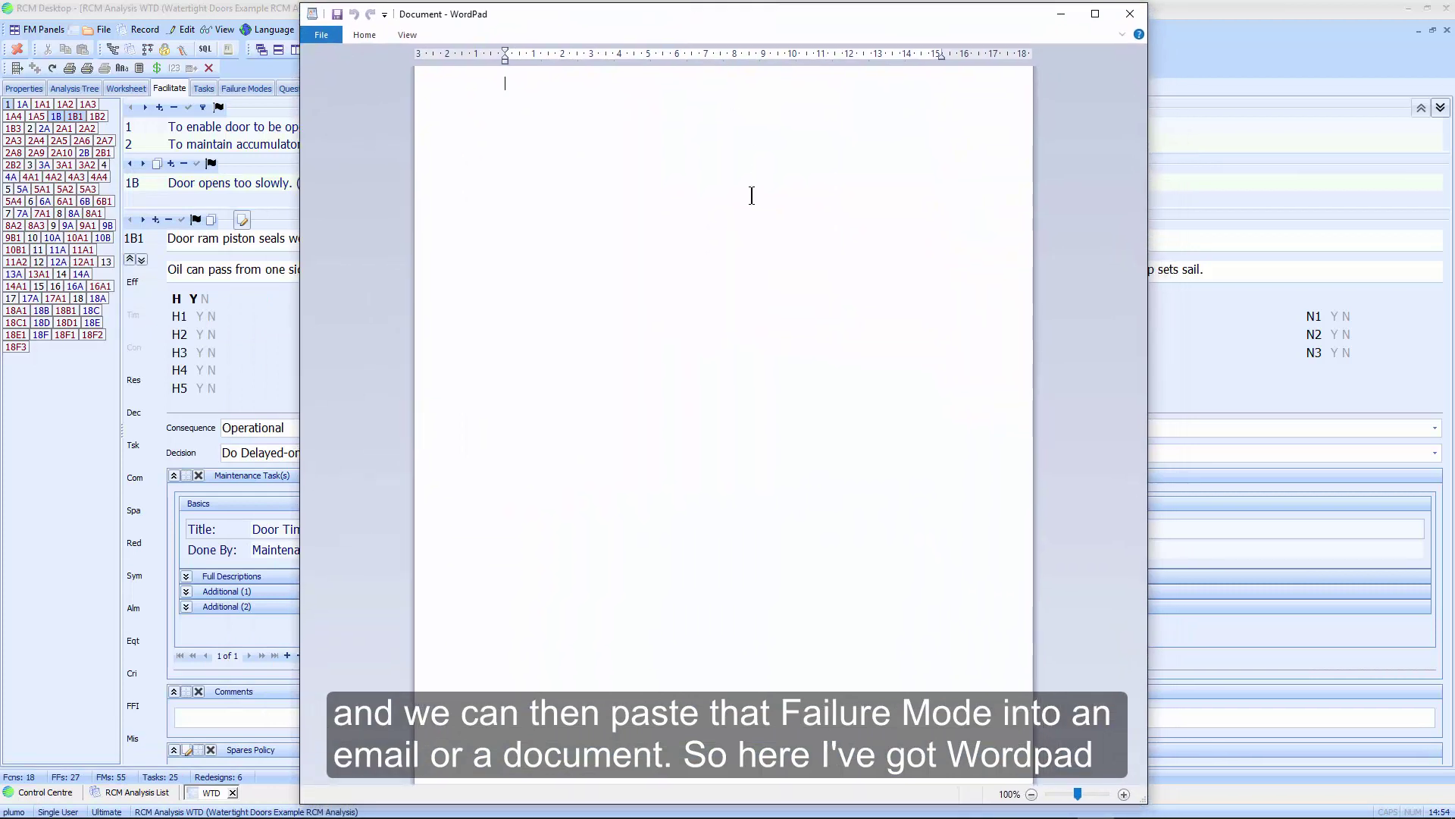
key("ctrl+v")
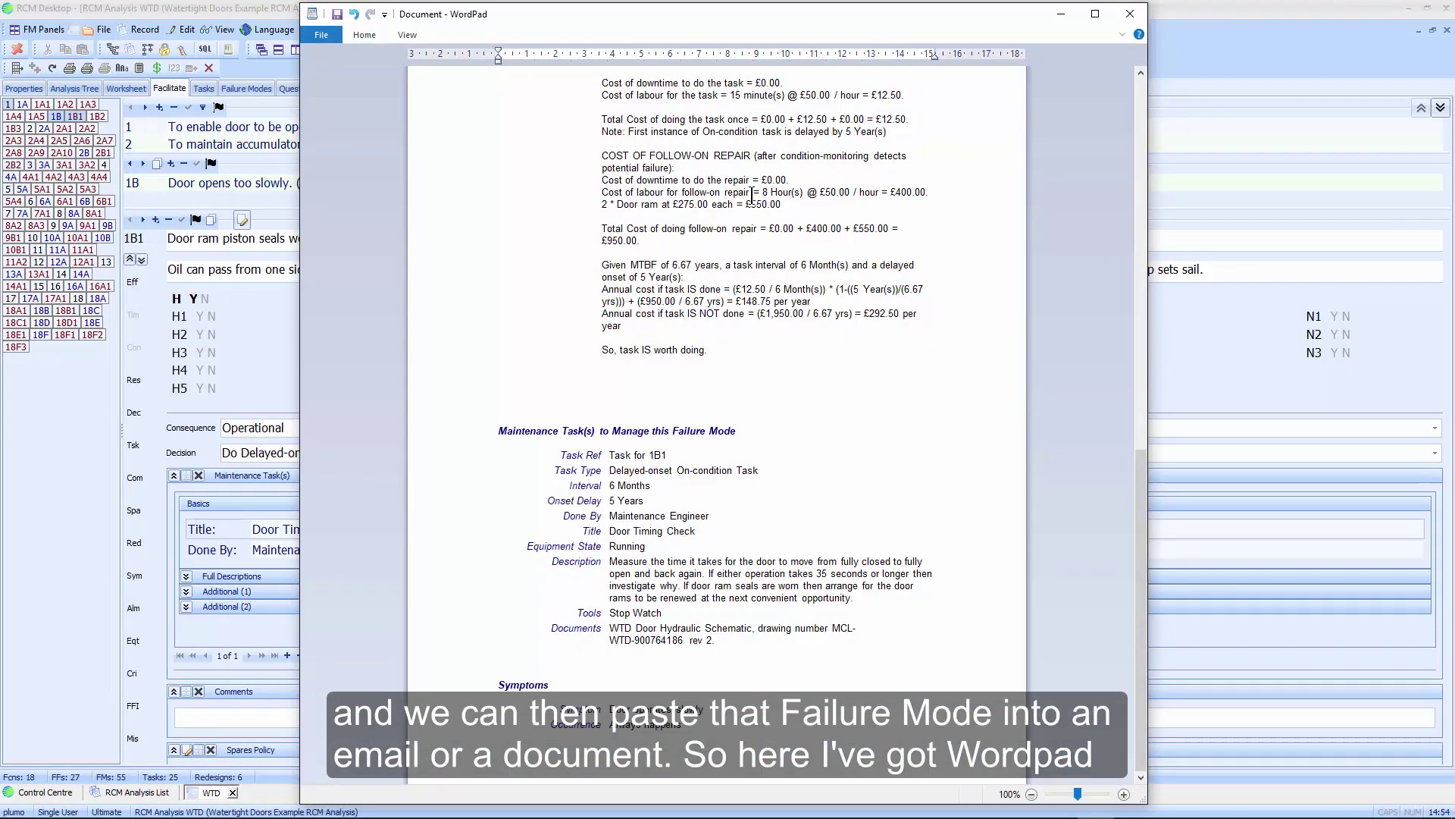
scroll(754, 336, "up", 1)
scroll(754, 336, "up", 15)
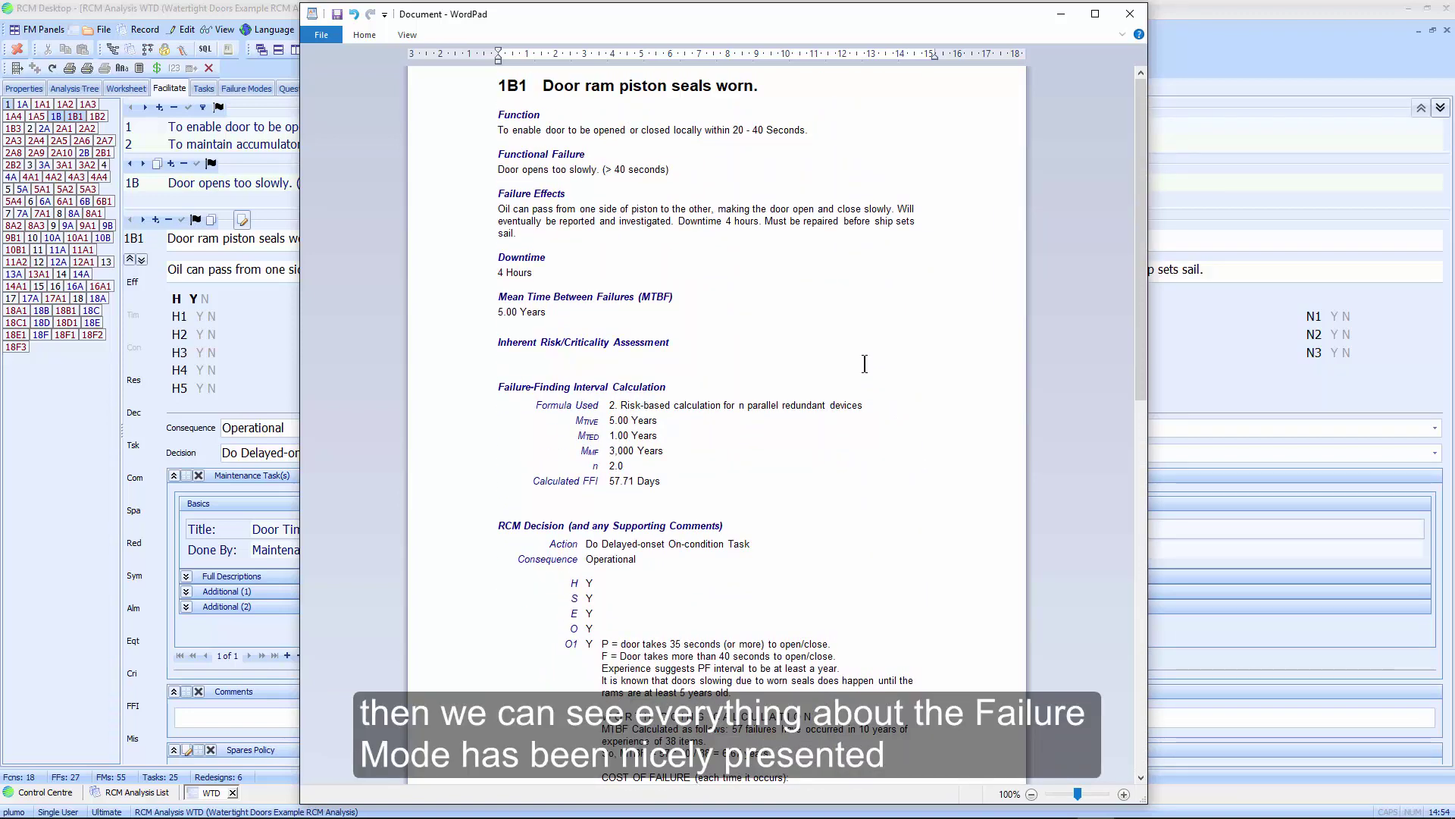
scroll(864, 364, "down", 8)
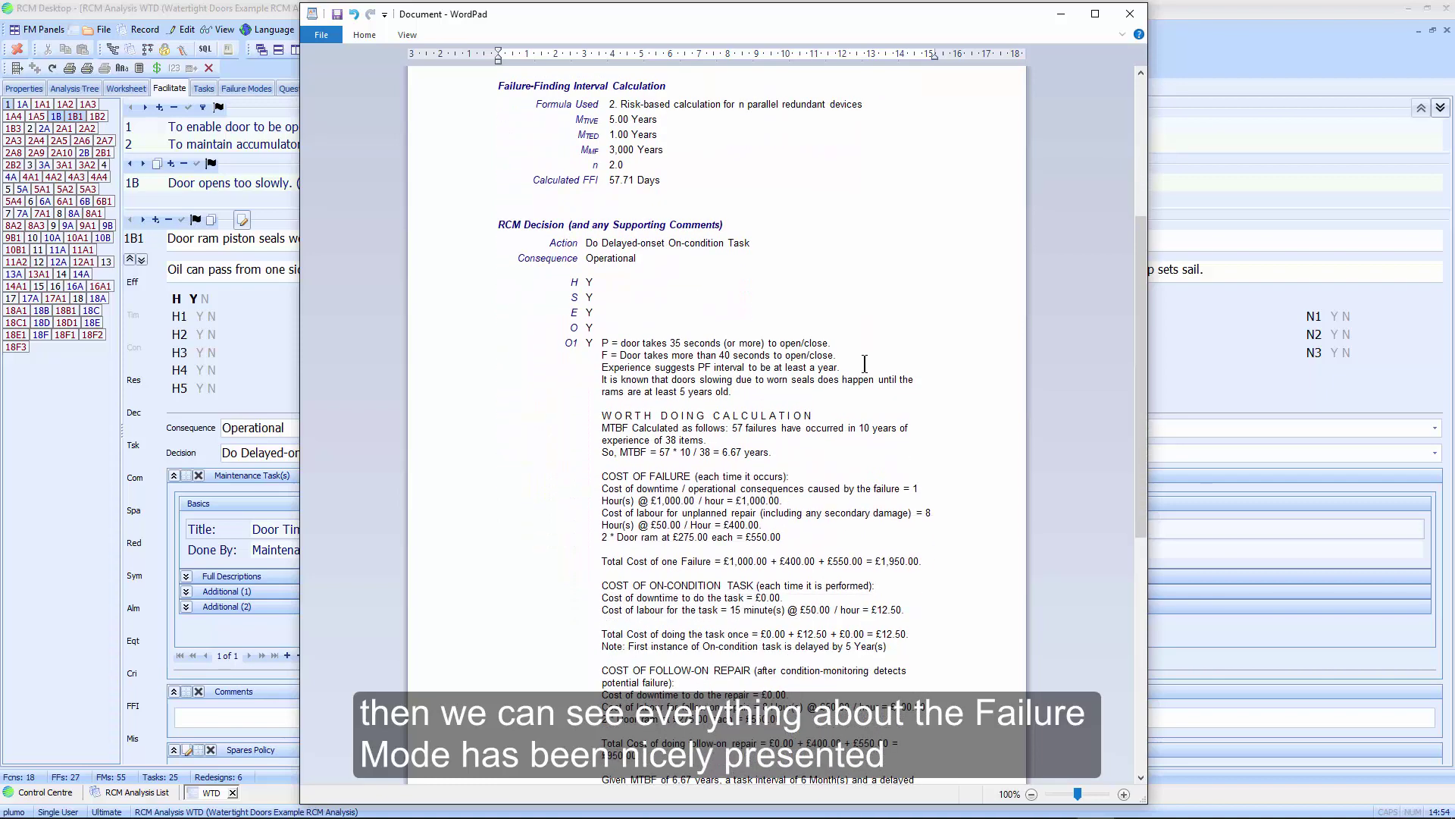
scroll(864, 364, "down", 14)
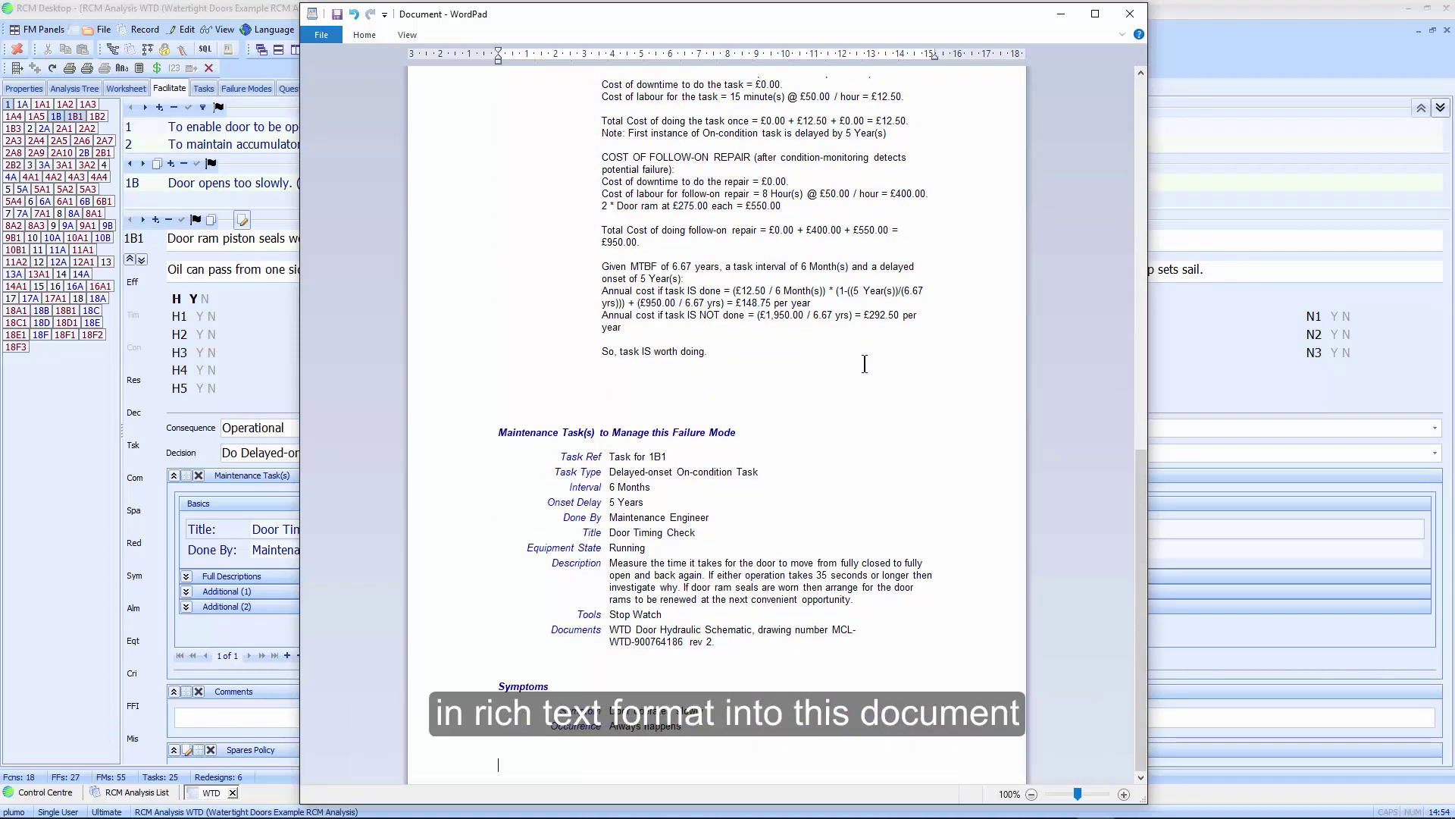
scroll(864, 364, "up", 20)
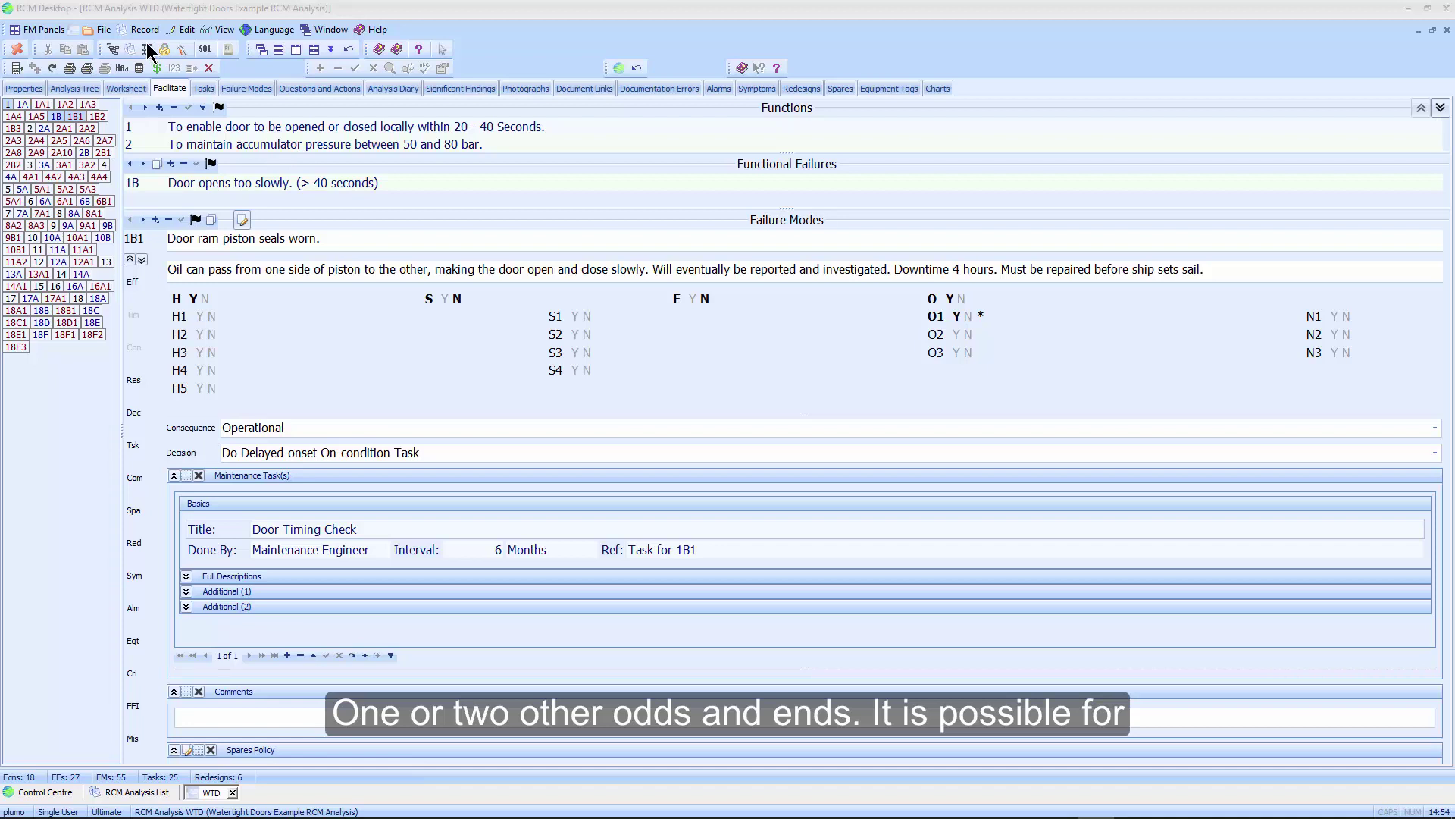
Change the colour scheme to the Office2007Green skin.
left_click(224, 32)
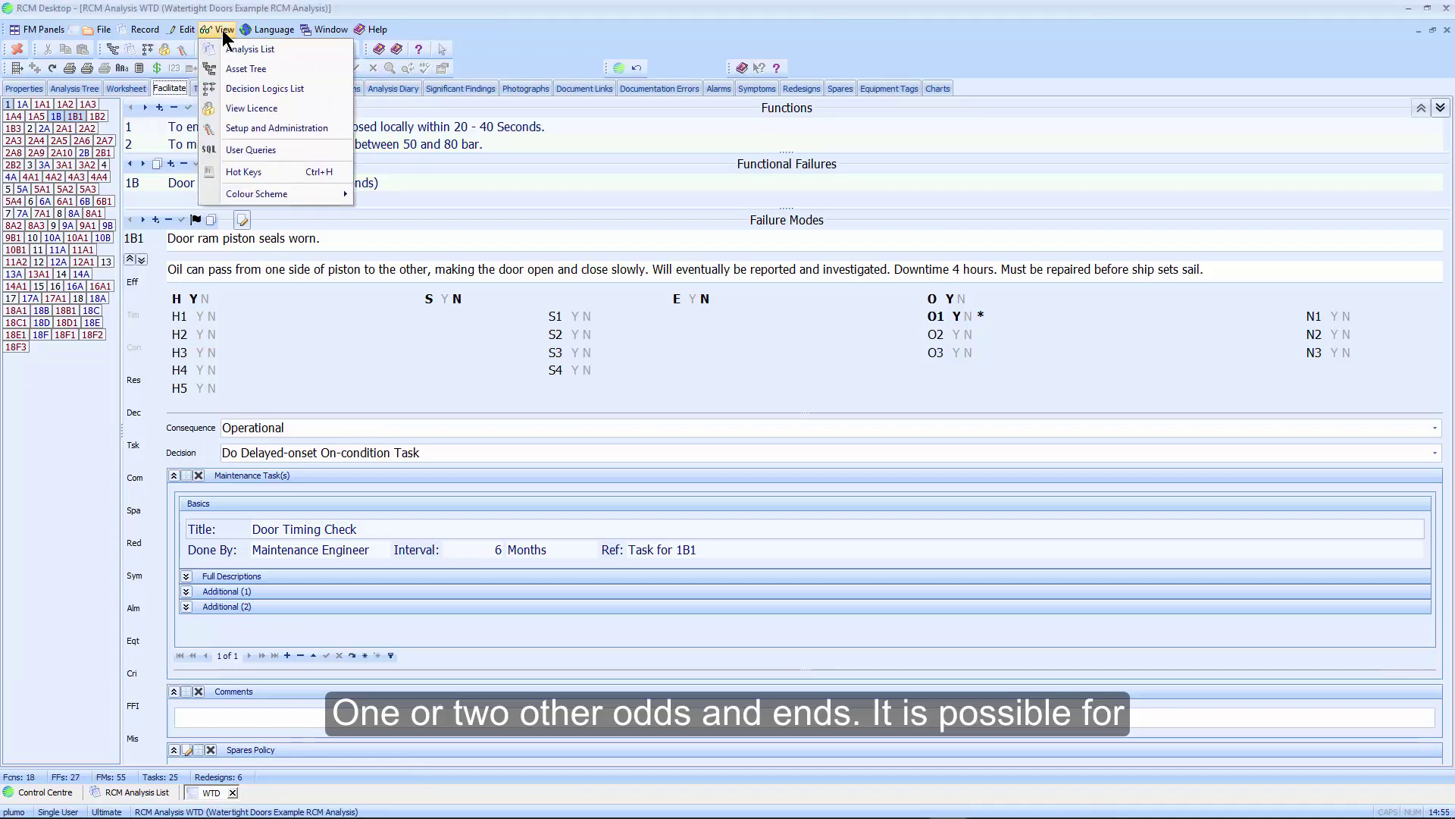
mouse_move(277, 195)
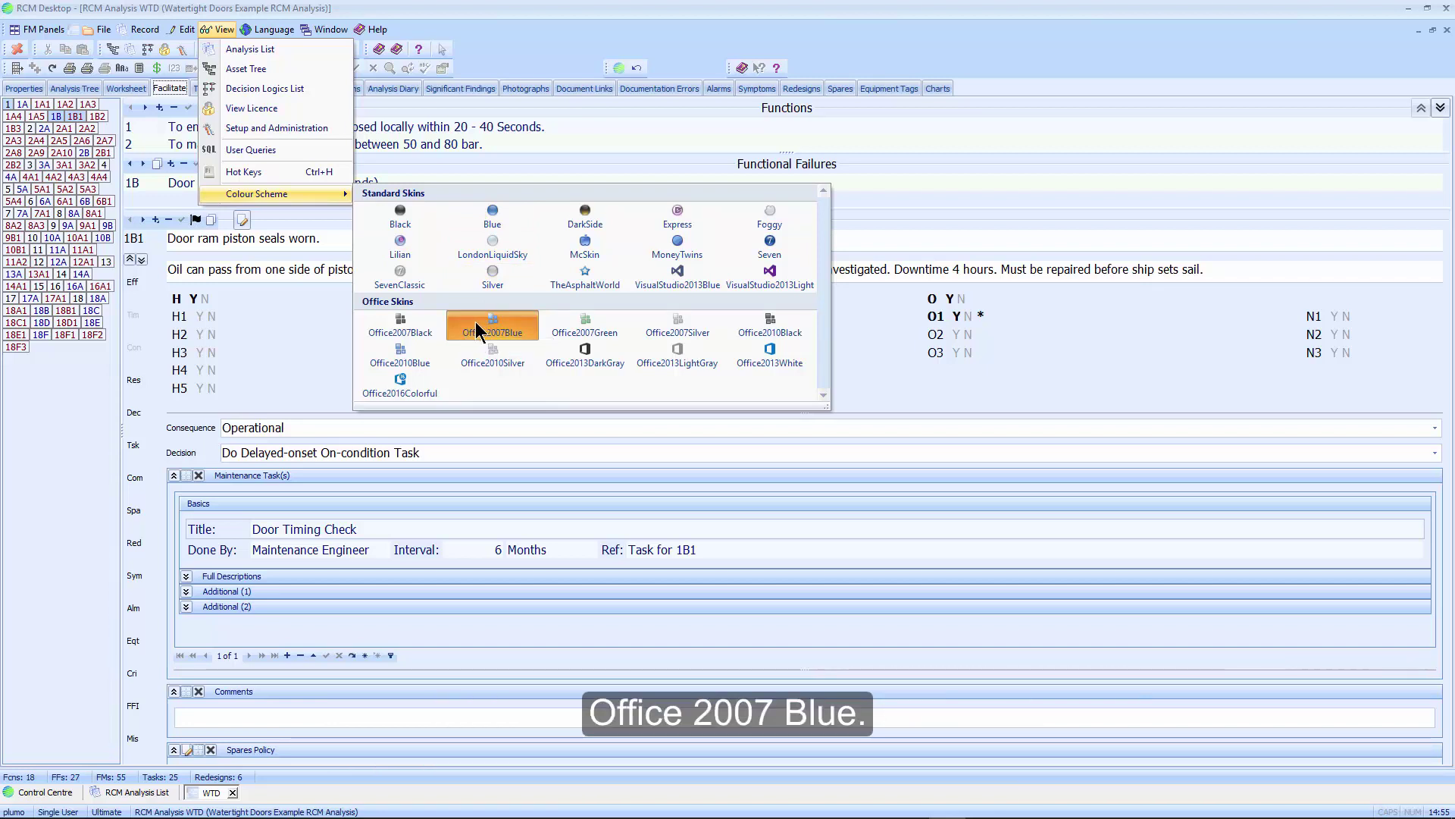
left_click(593, 321)
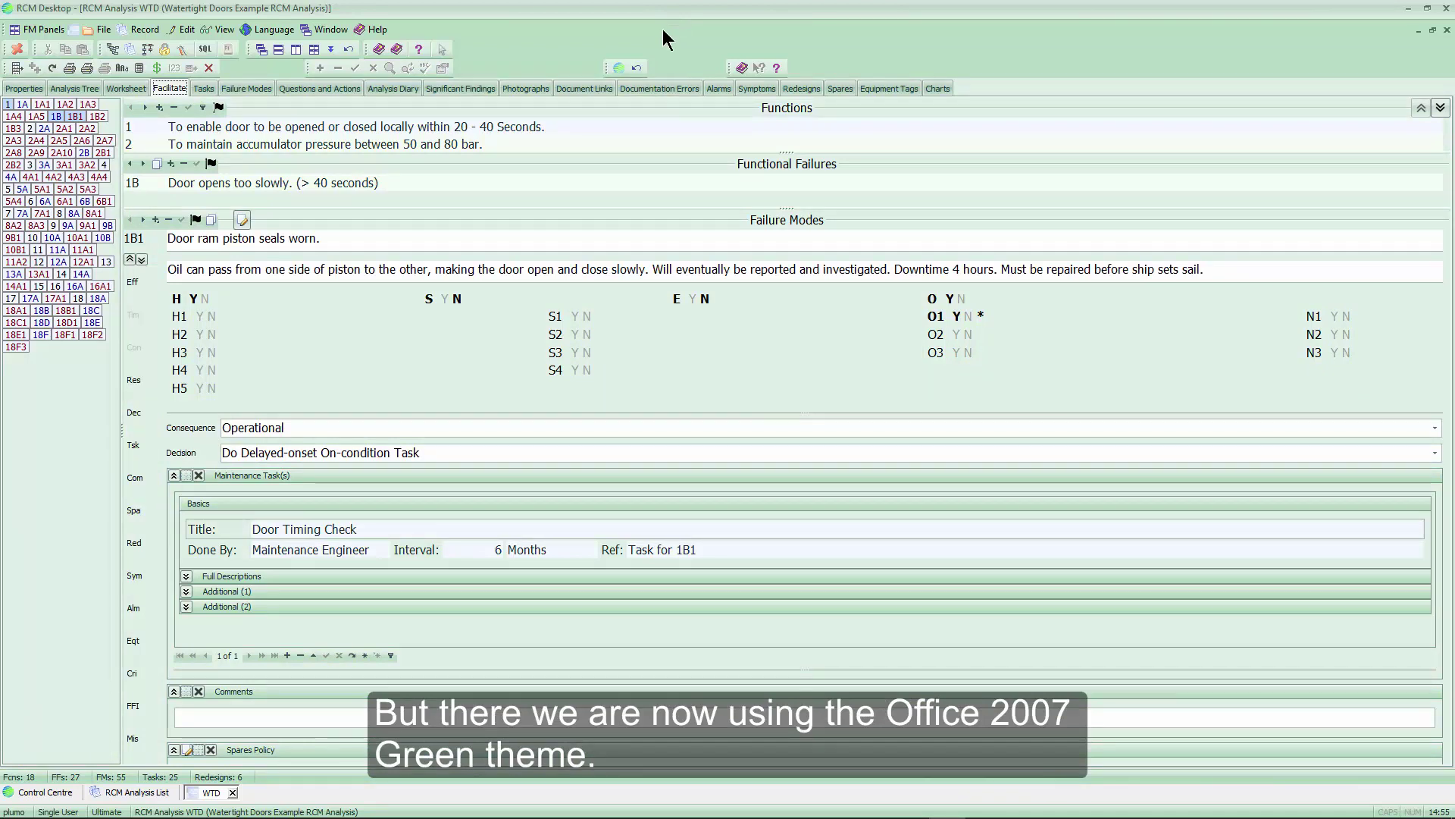
Switch the user interface language to Español and open the analysis list.
left_click(275, 30)
left_click(371, 49)
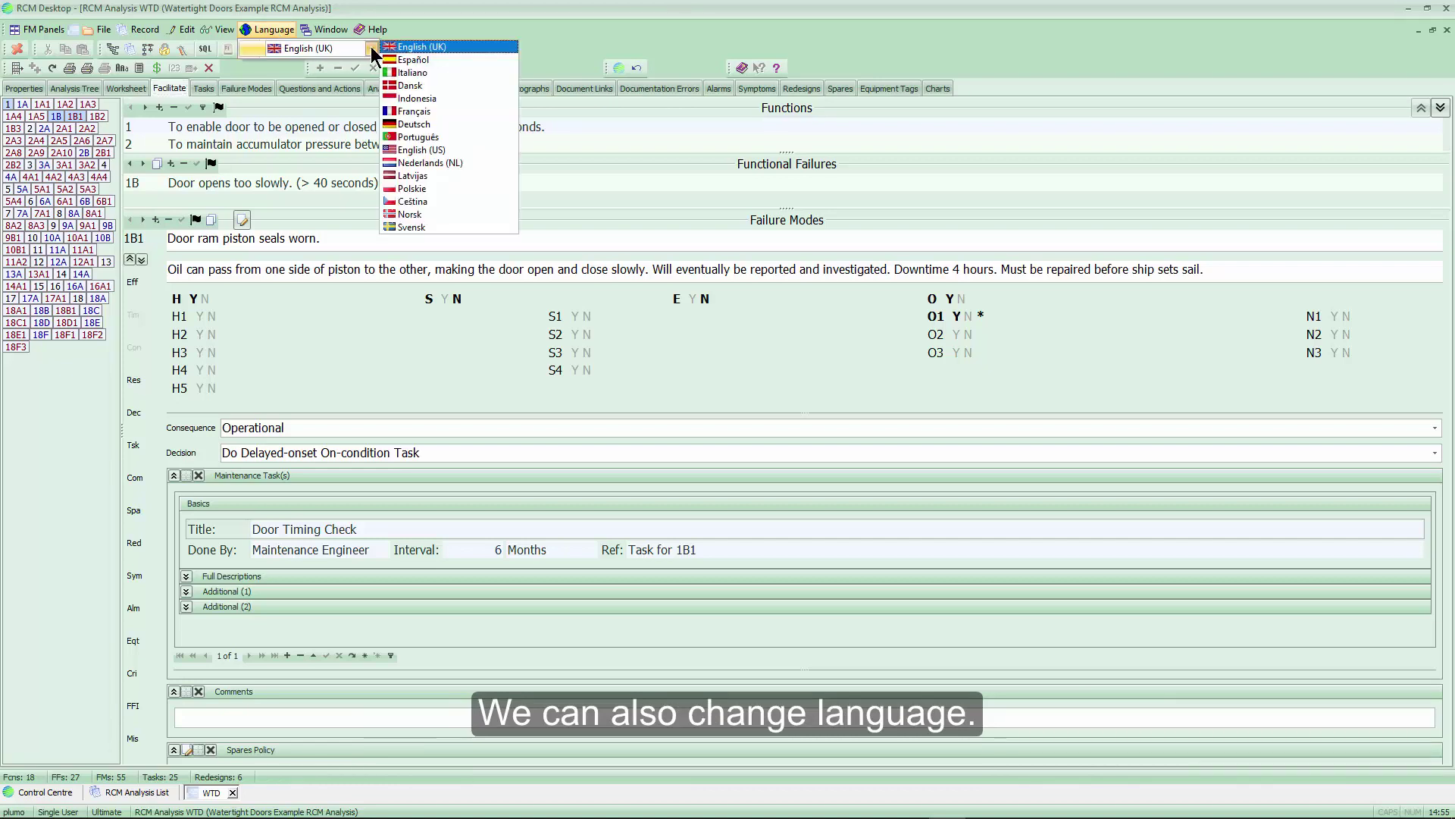
left_click(412, 59)
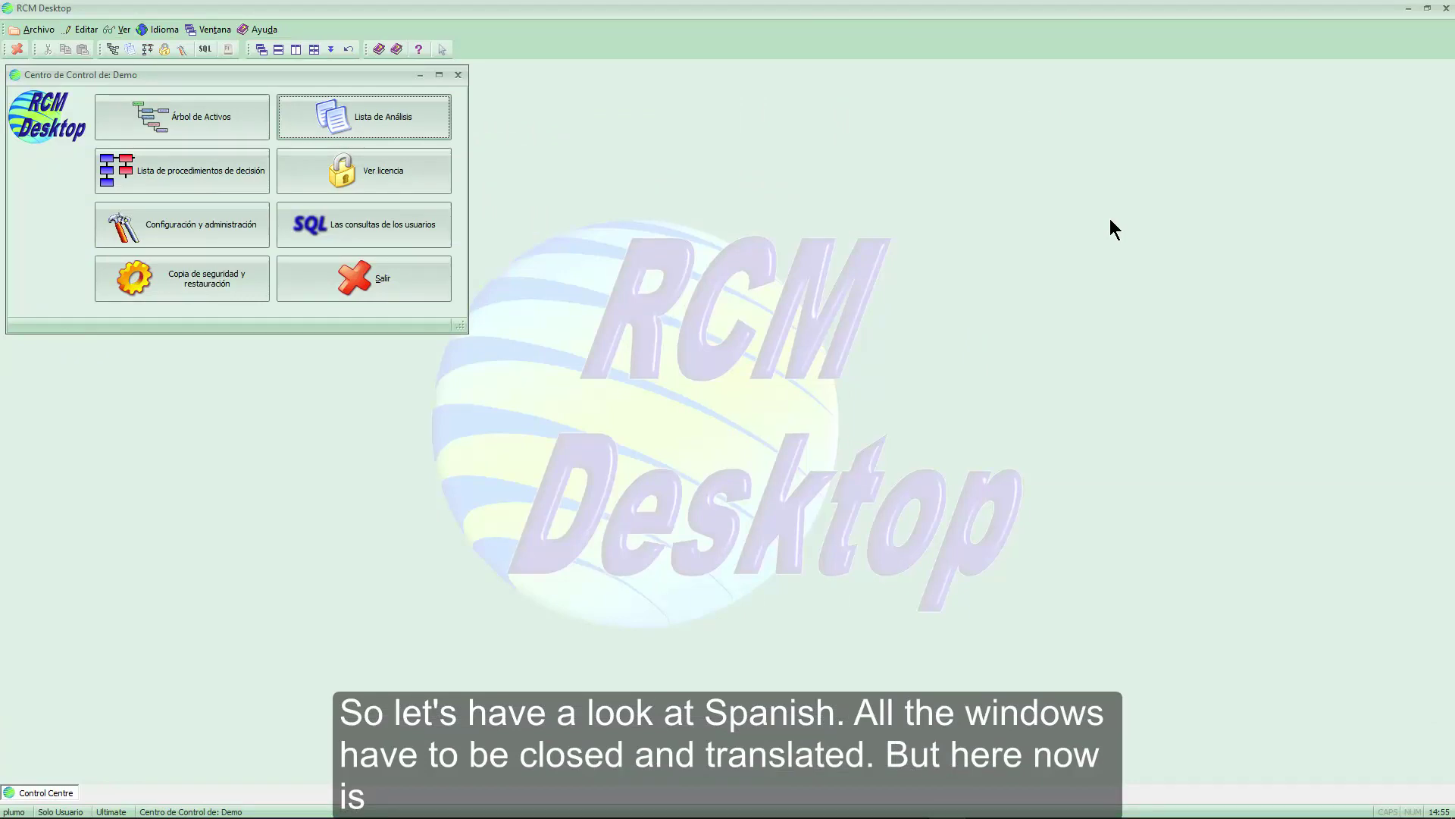
left_click(416, 122)
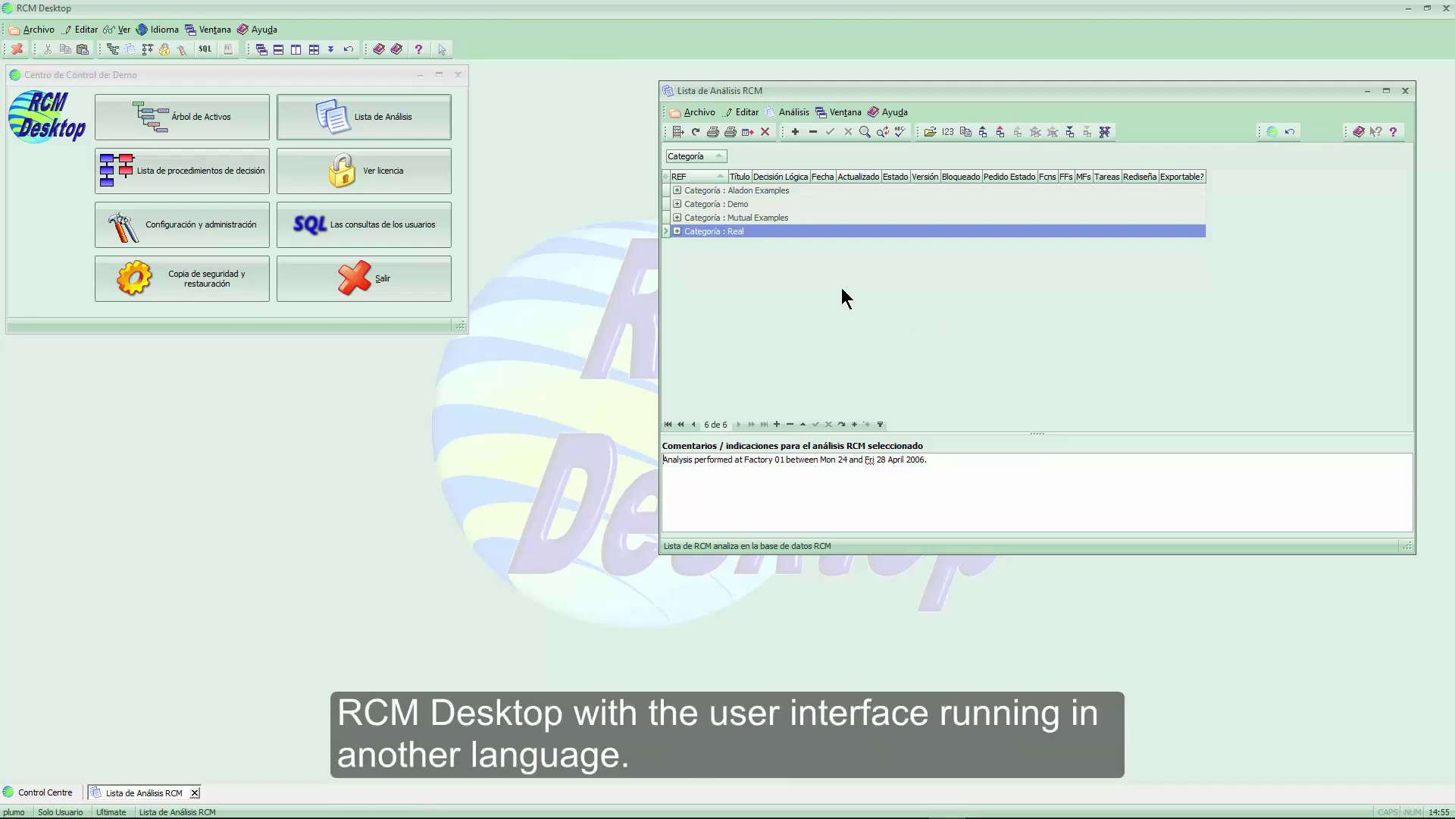
Set the user interface language back to English (UK).
left_click(161, 29)
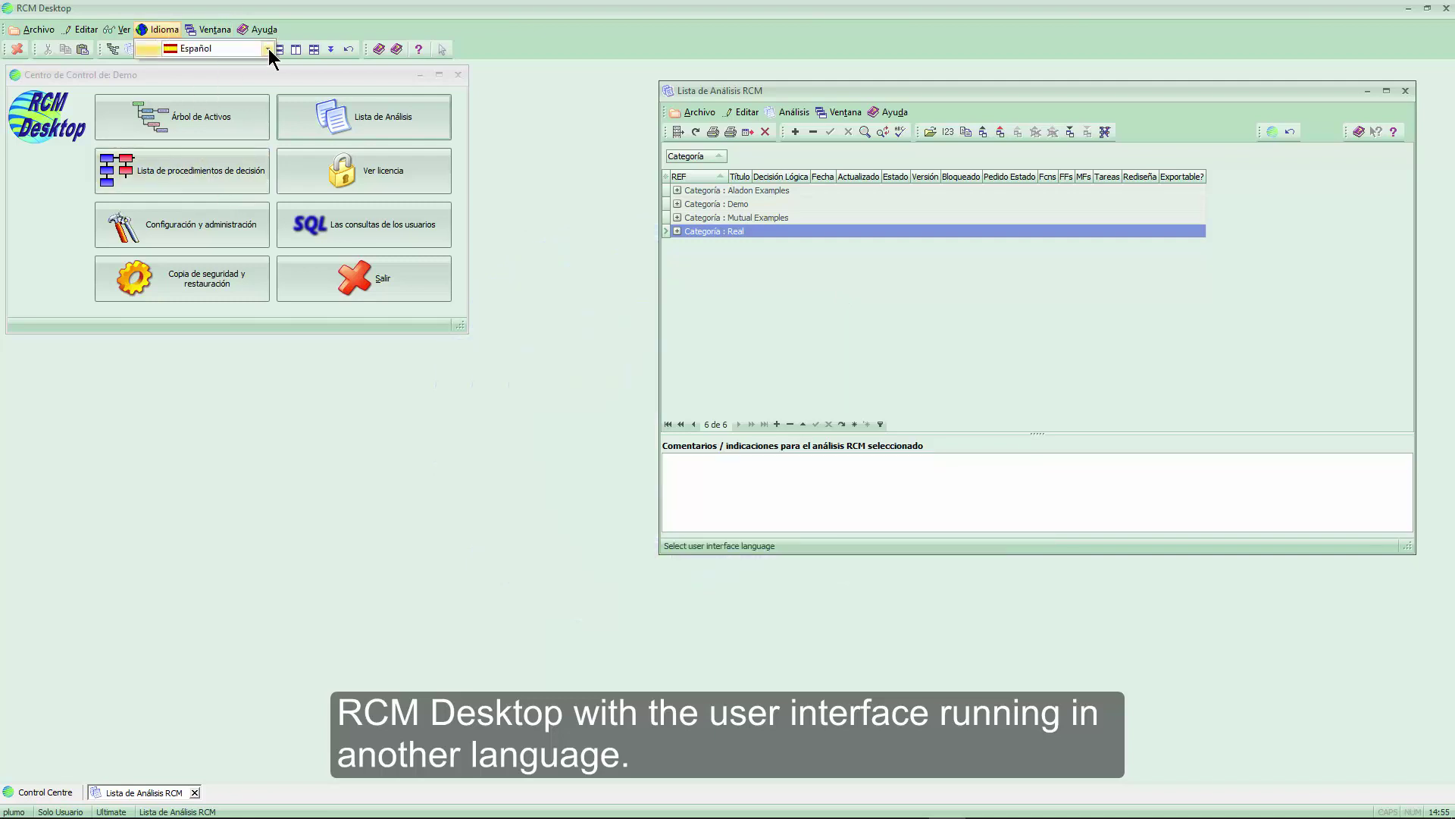
left_click(268, 49)
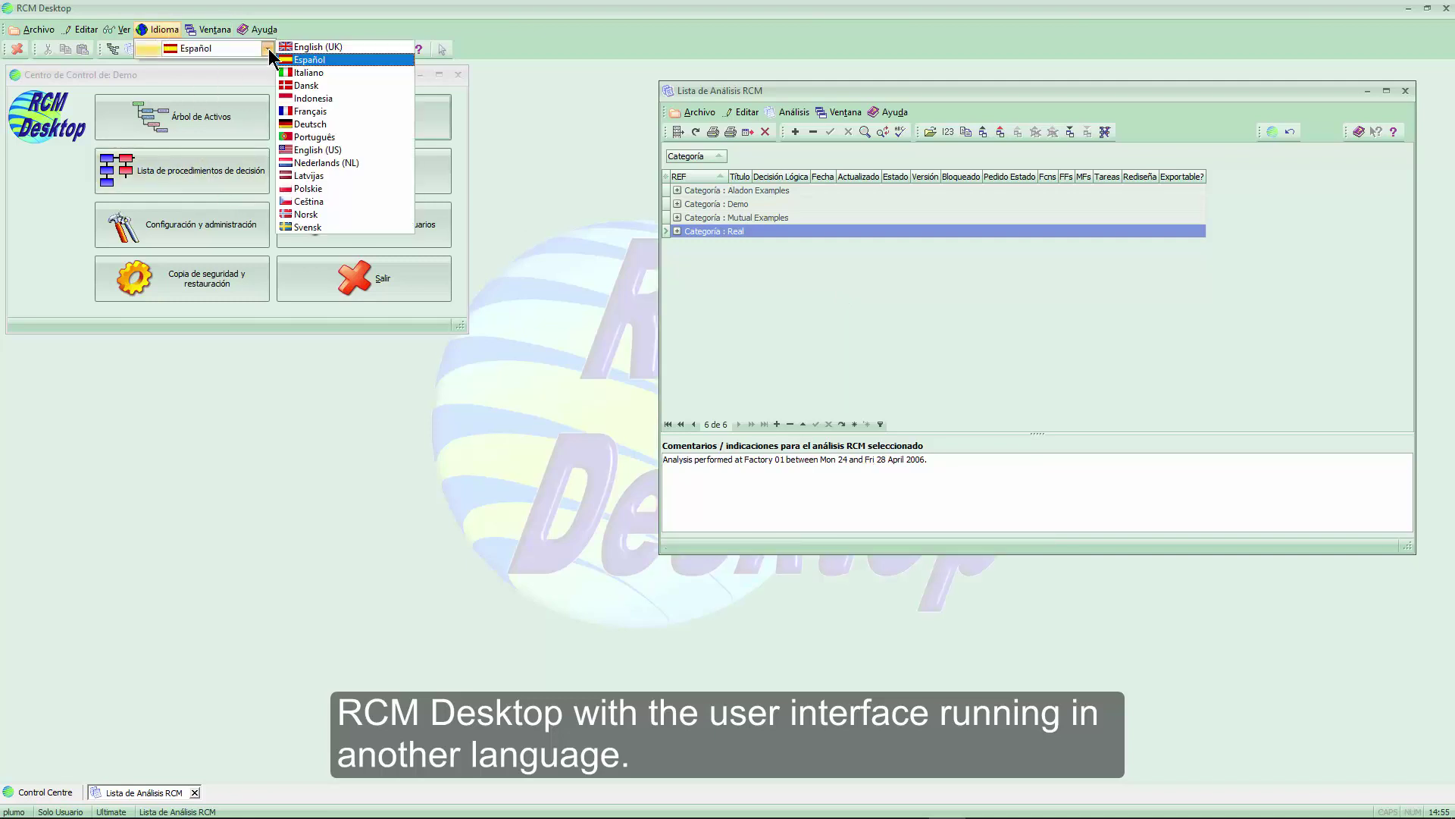
left_click(311, 48)
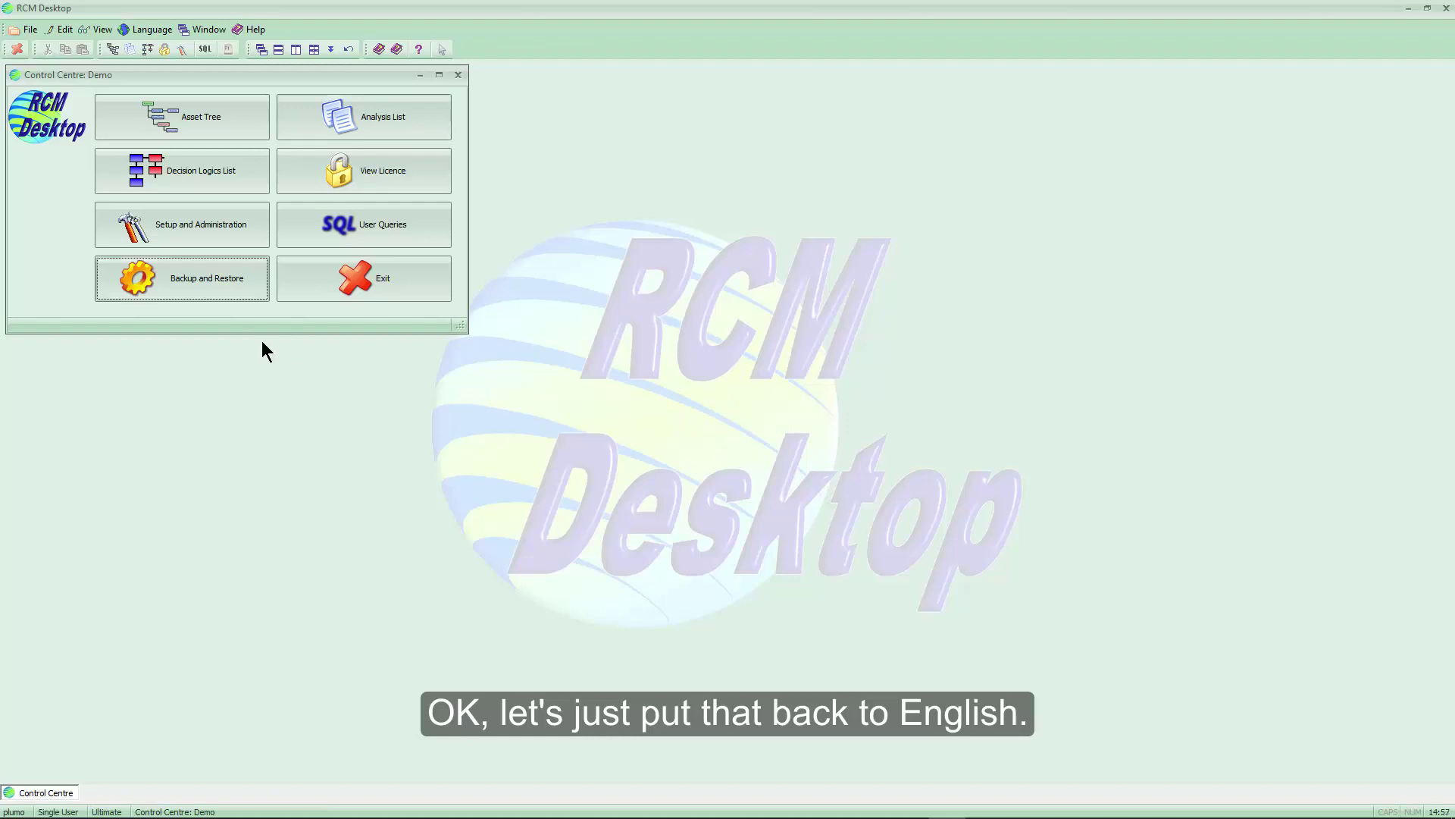
Back up the Demo databank files to the E:\ drive and confirm the backup.
left_click(212, 280)
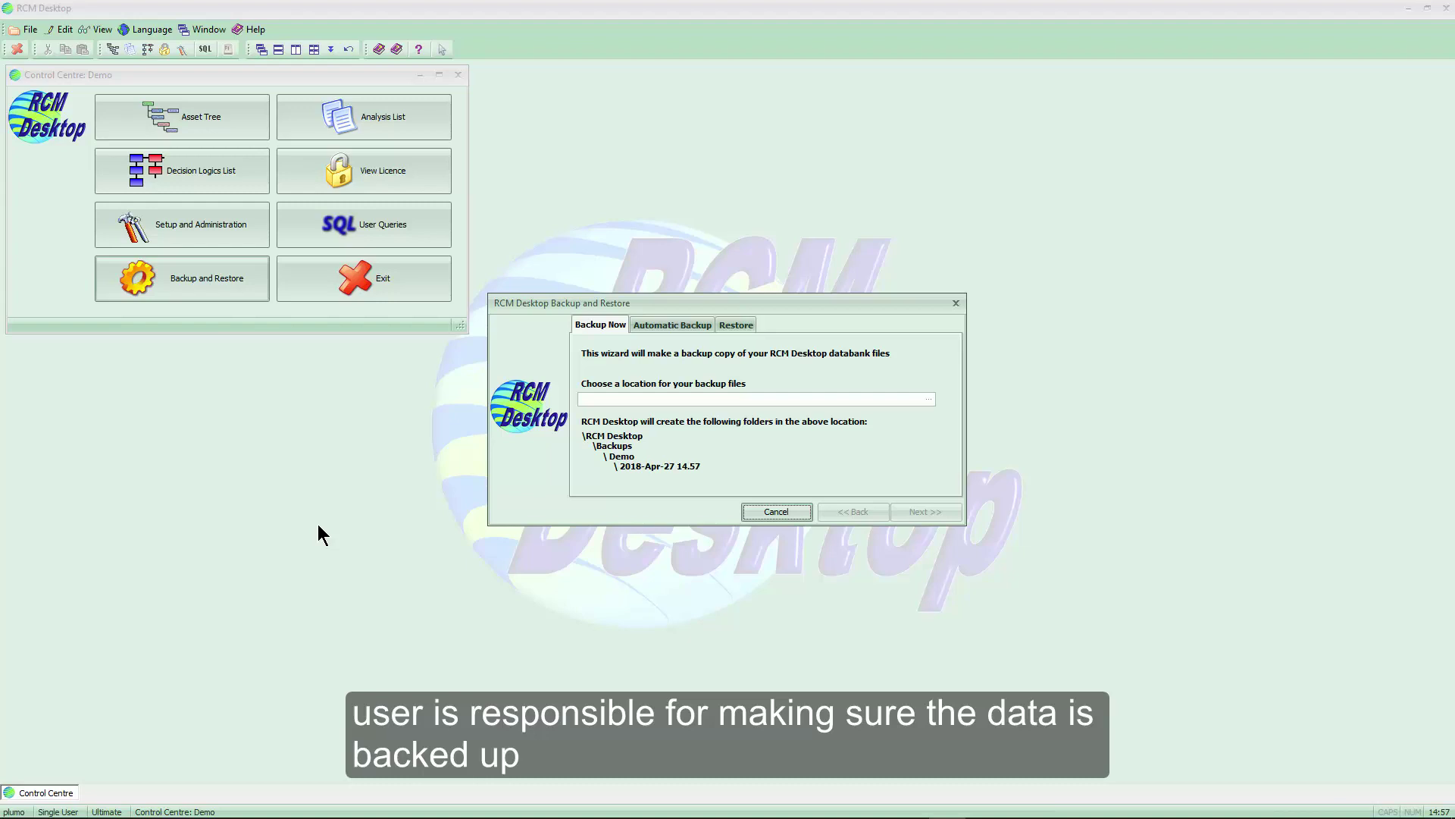
left_click(717, 398)
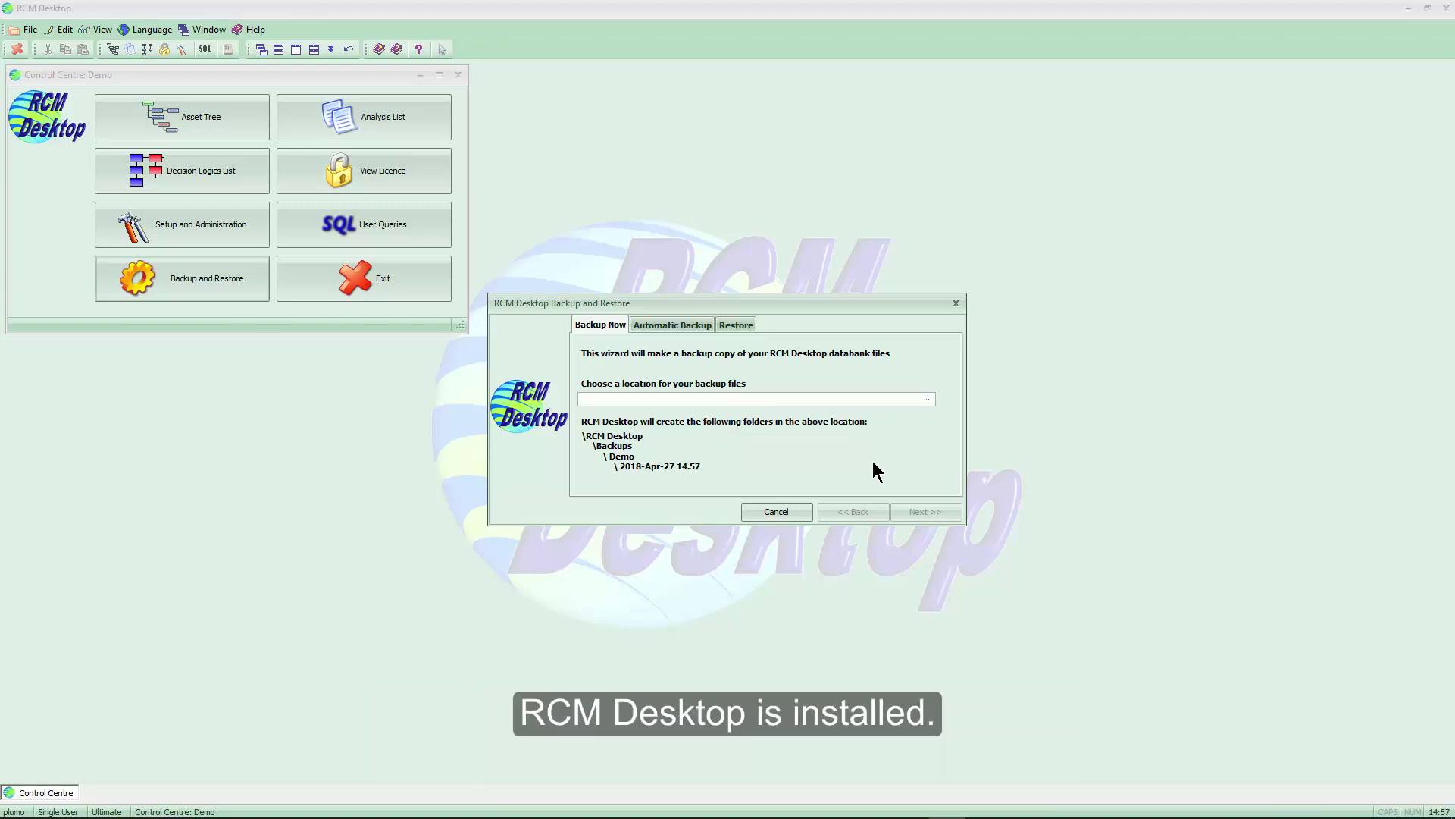
type("E:\\")
left_click(920, 513)
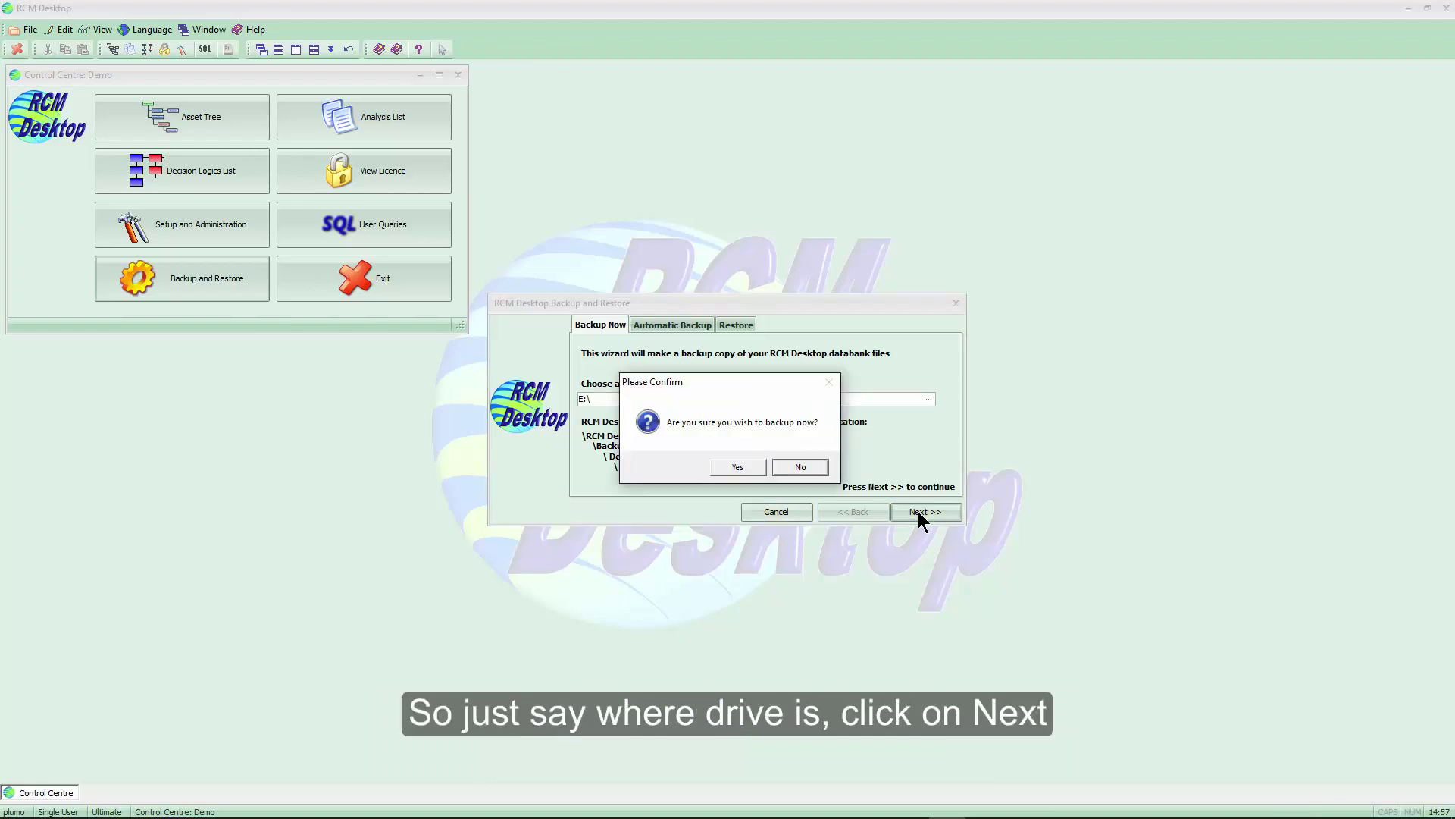
left_click(739, 466)
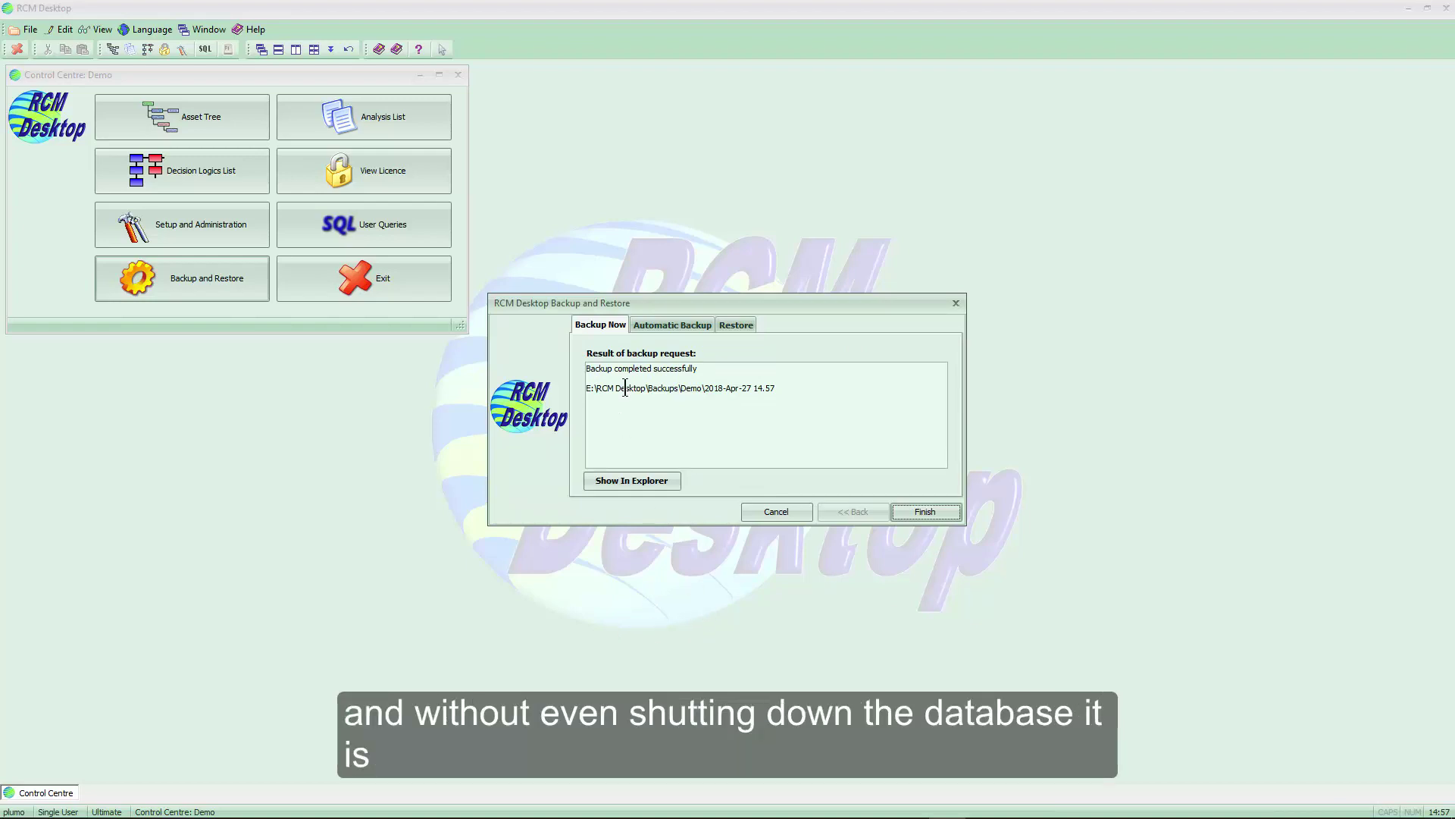
Review the automatic backup settings and choose the Demo backup folder 2018-Apr-23 14.42 as the restore source.
left_click(671, 324)
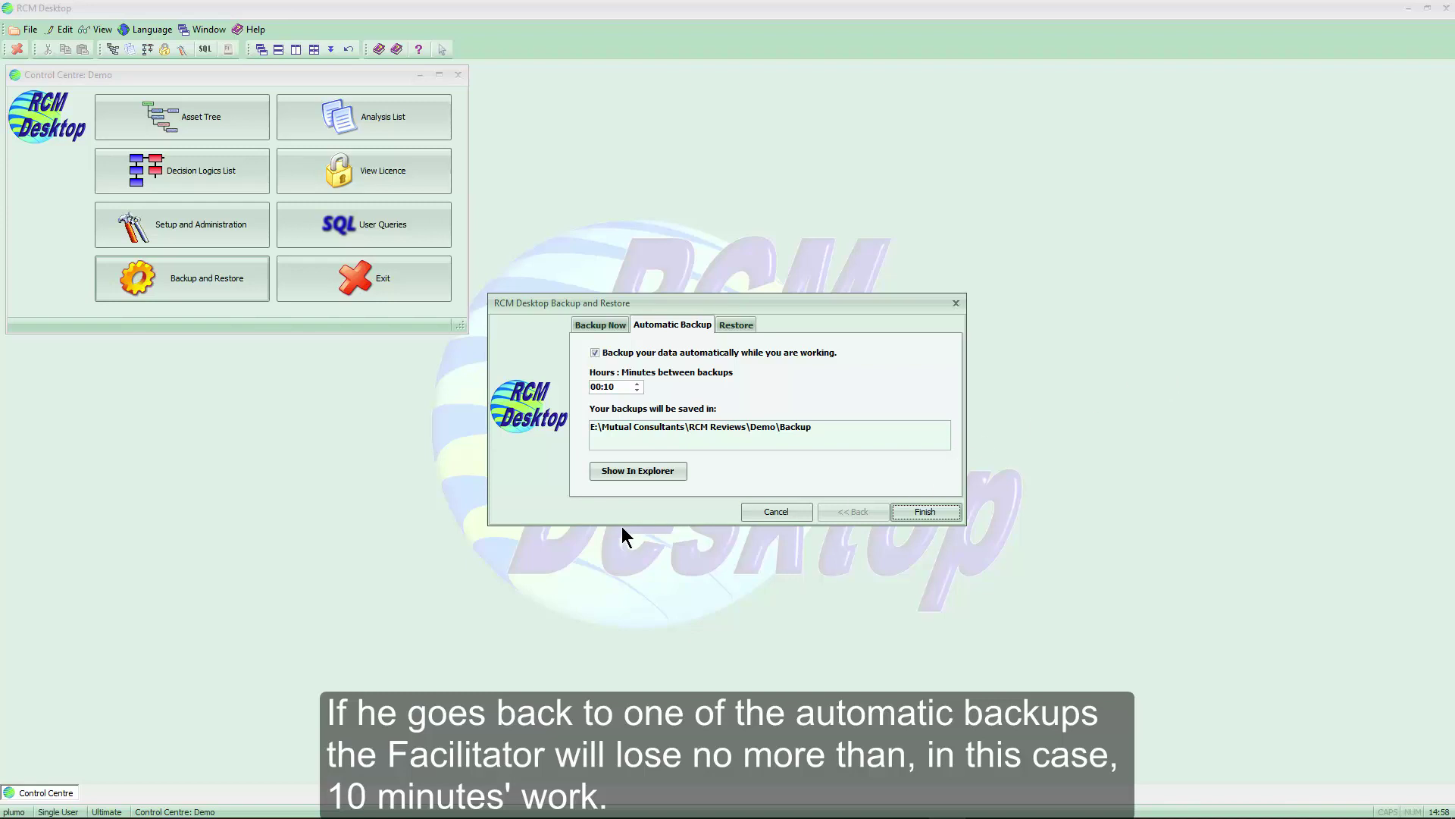
left_click(738, 324)
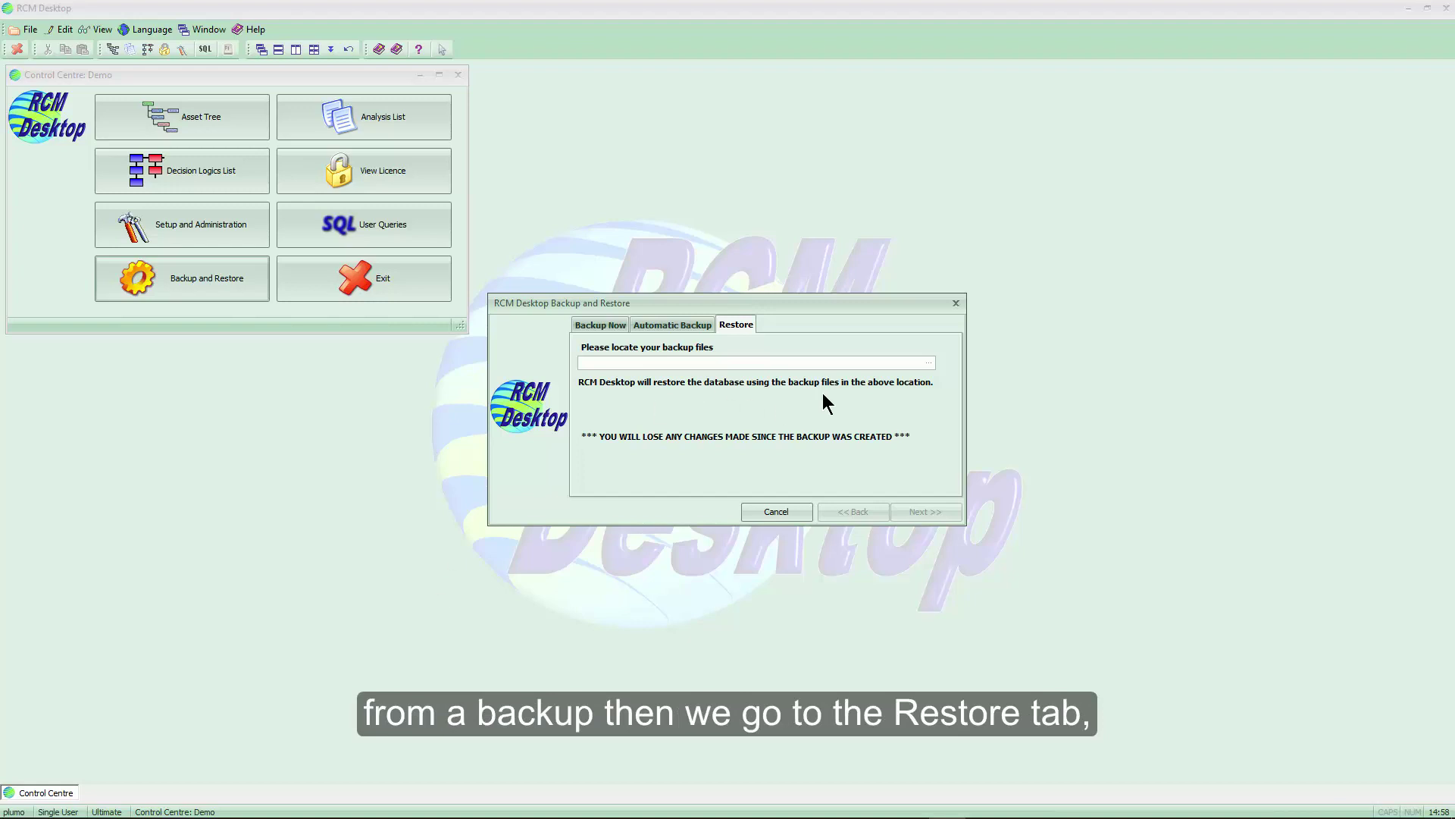
left_click(928, 363)
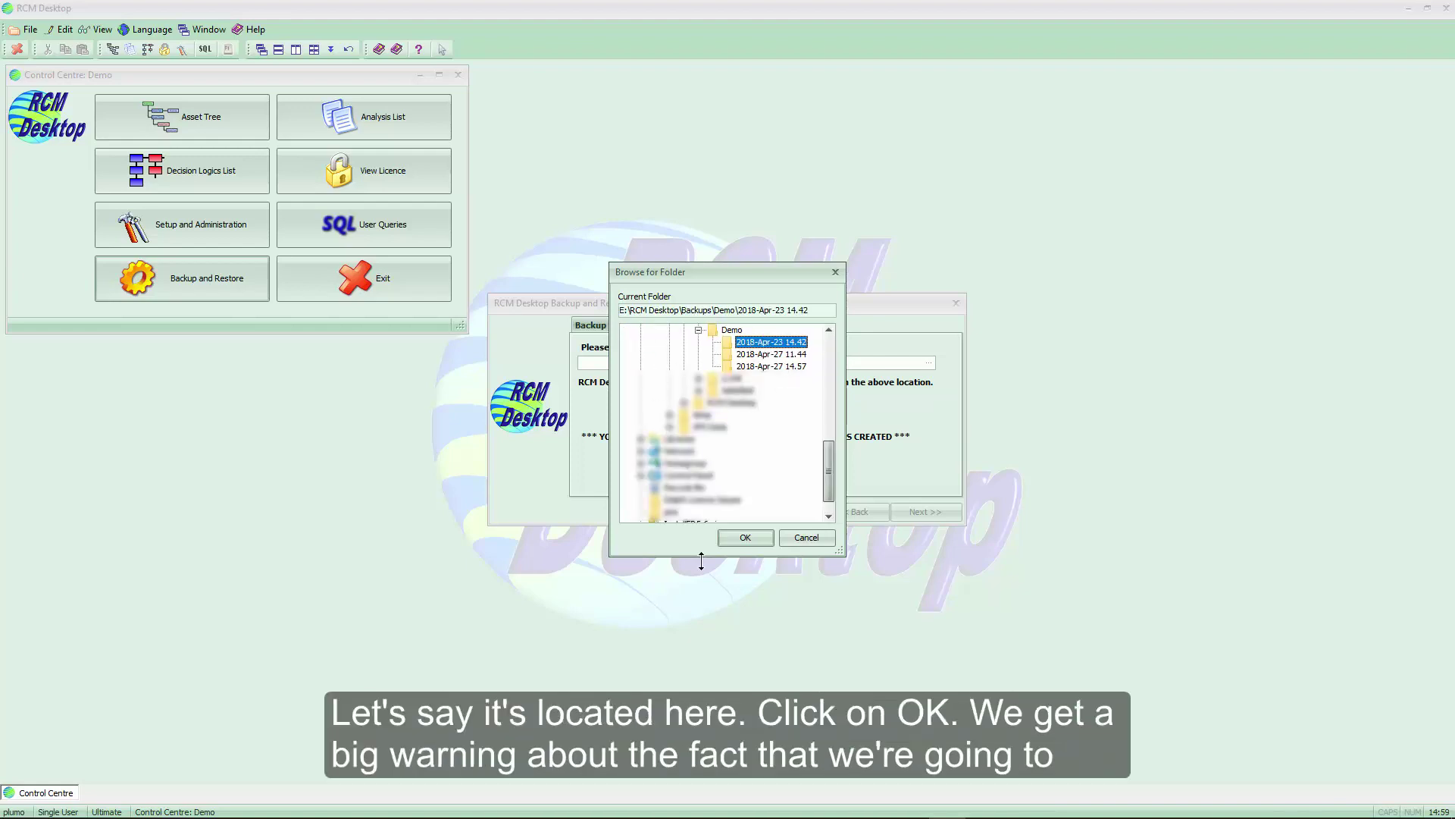
left_click(744, 538)
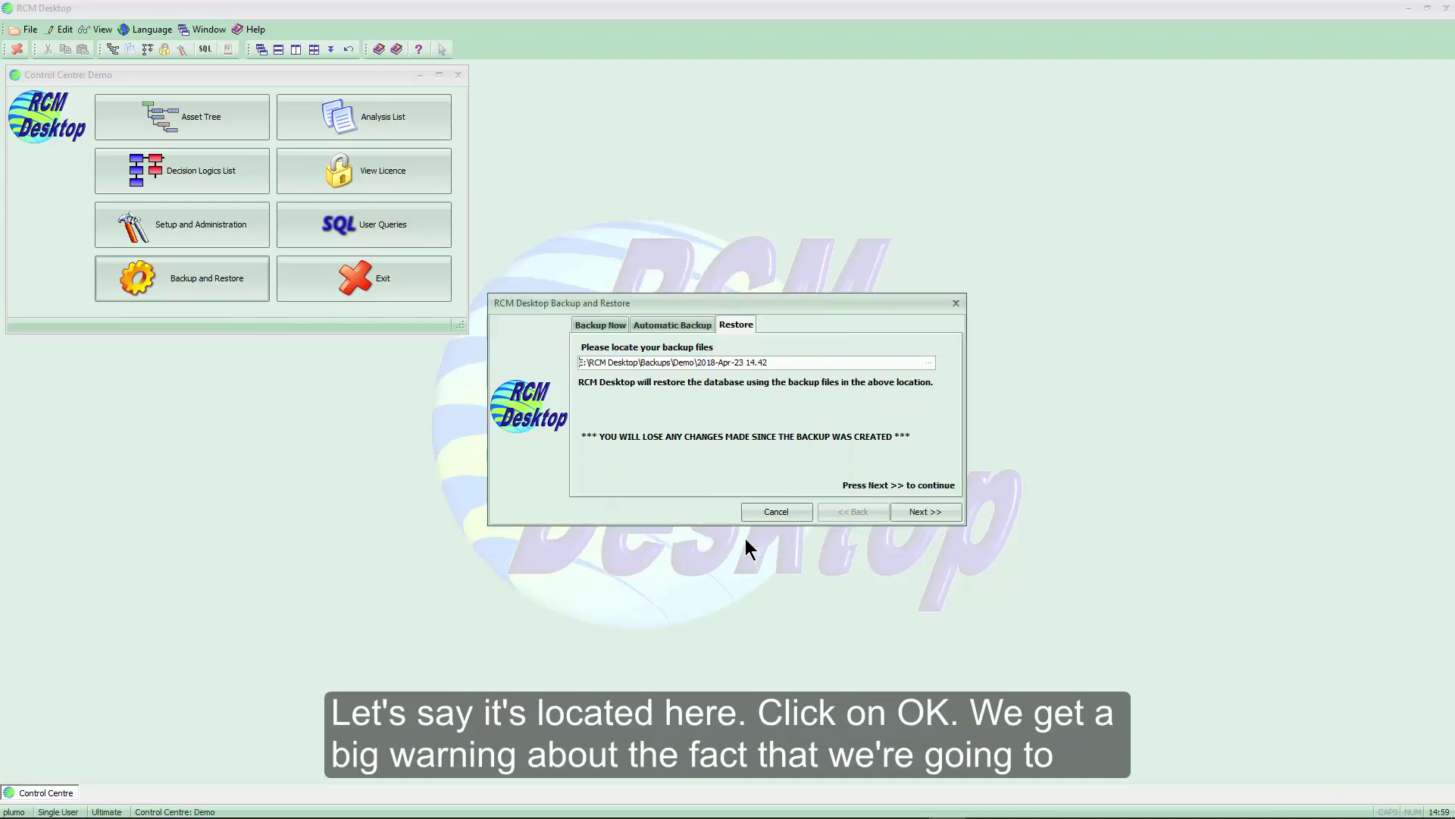
Restore the Demo database from the chosen backup, agreeing to close the database connection, and finish the restoration.
left_click(921, 514)
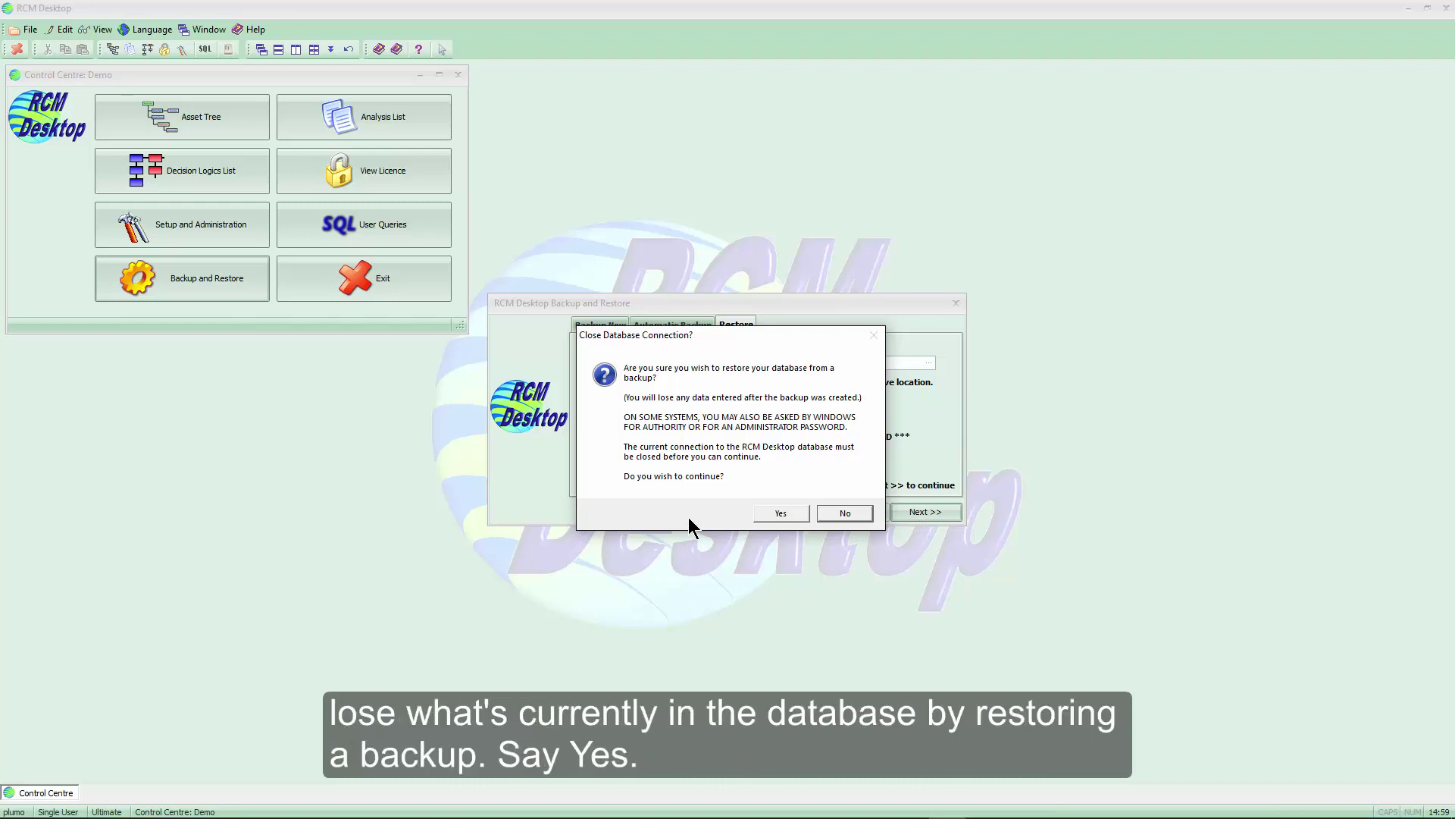
left_click(780, 514)
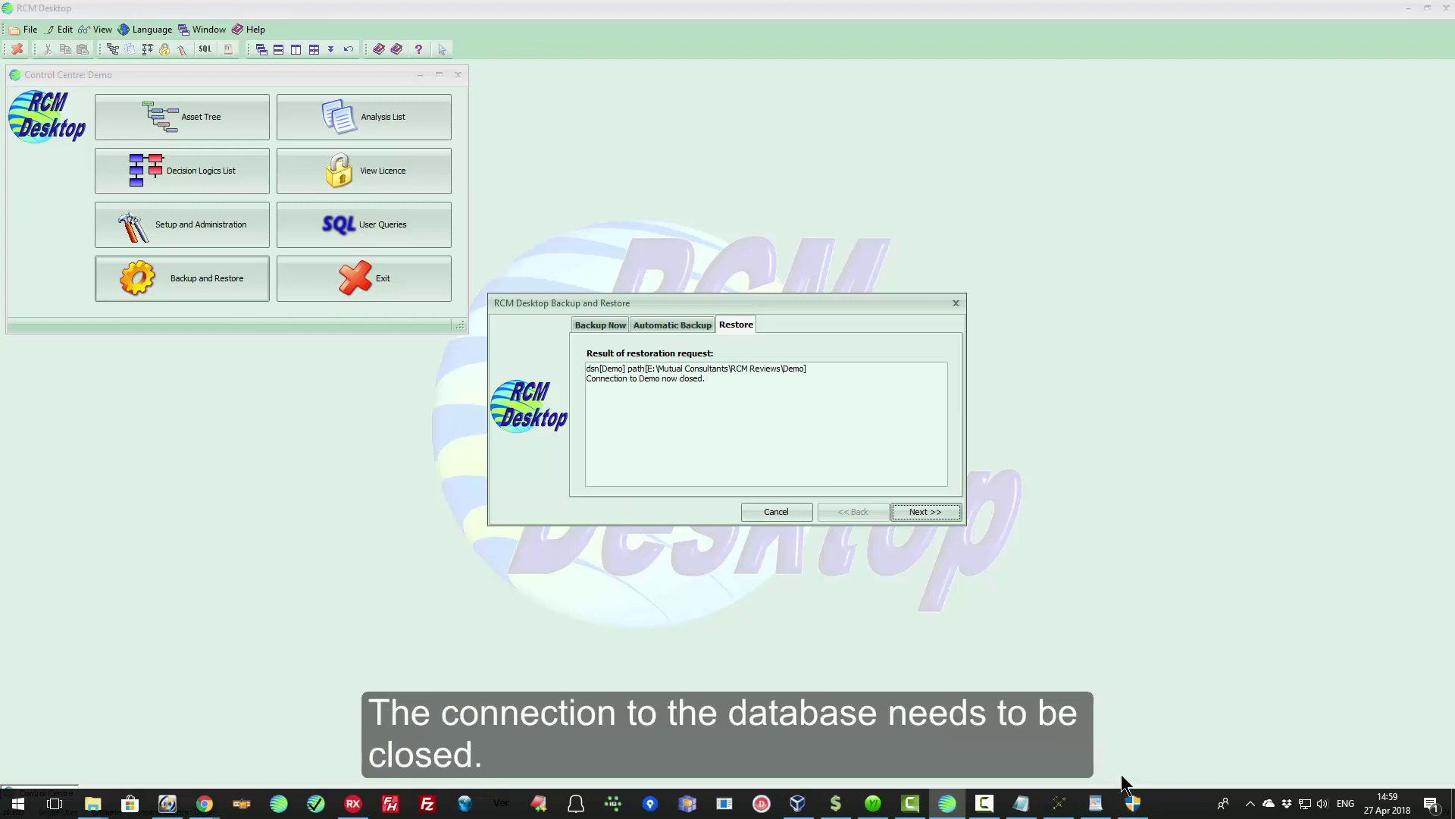
mouse_move(1135, 810)
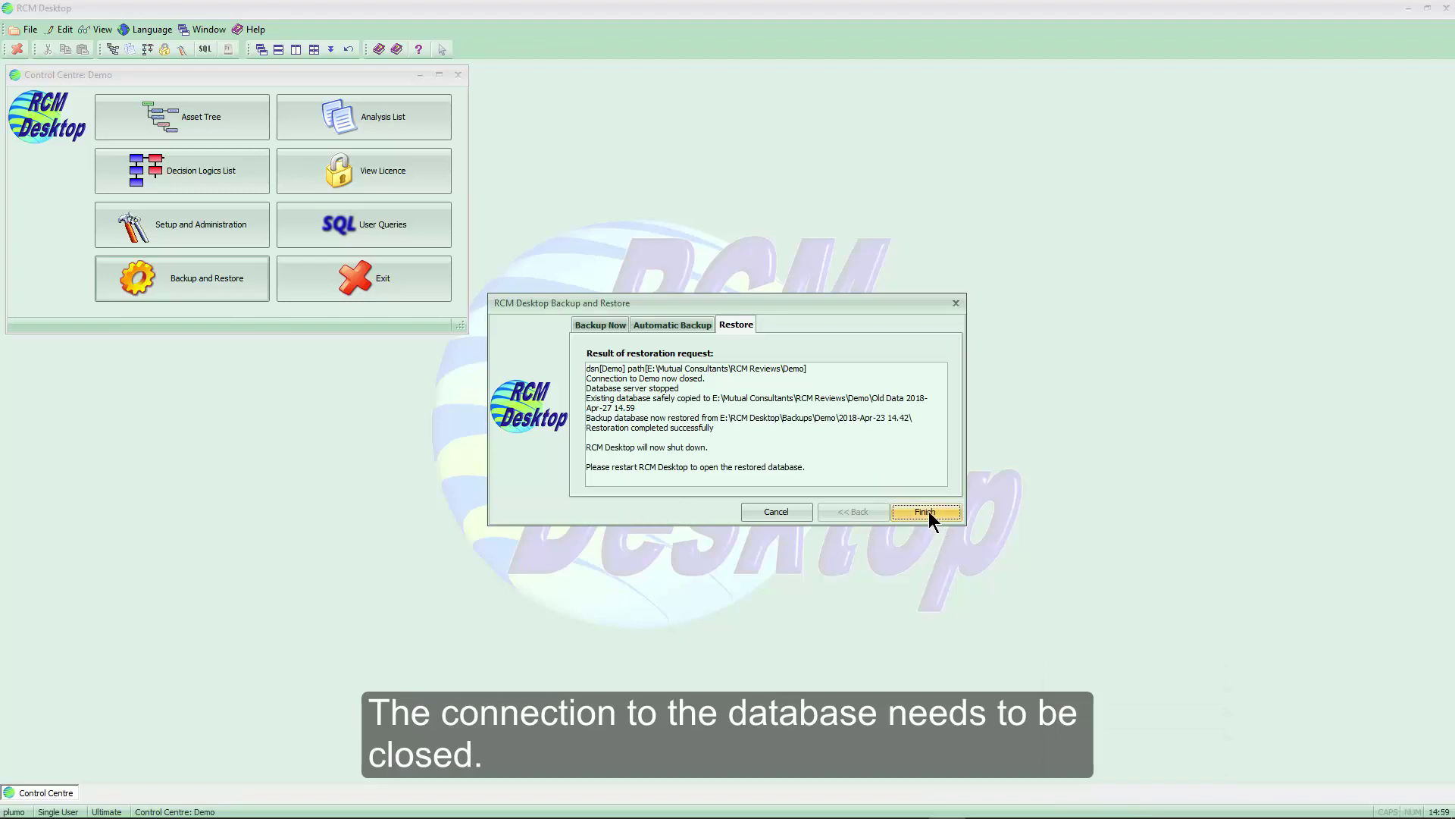
left_click(927, 512)
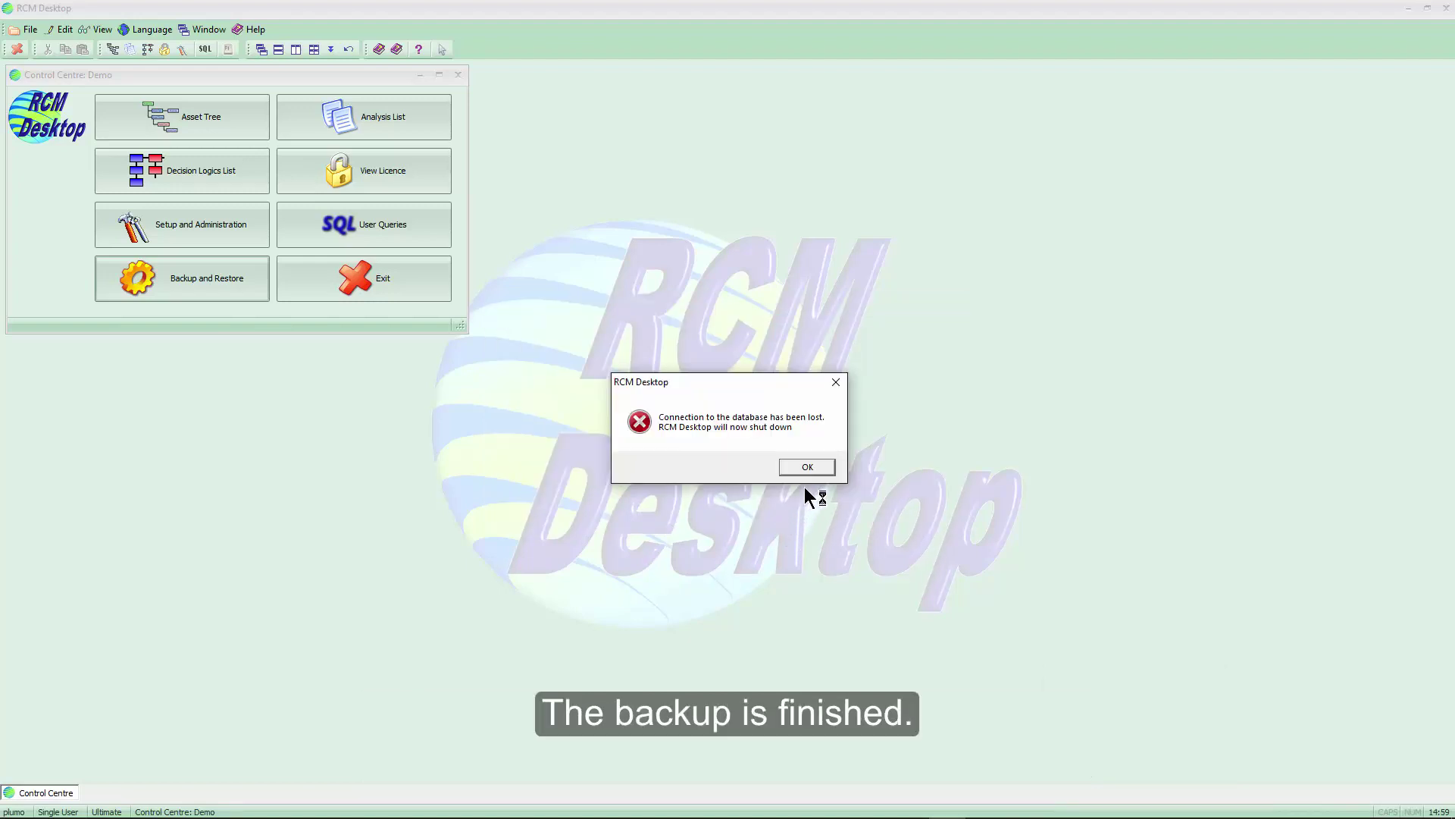